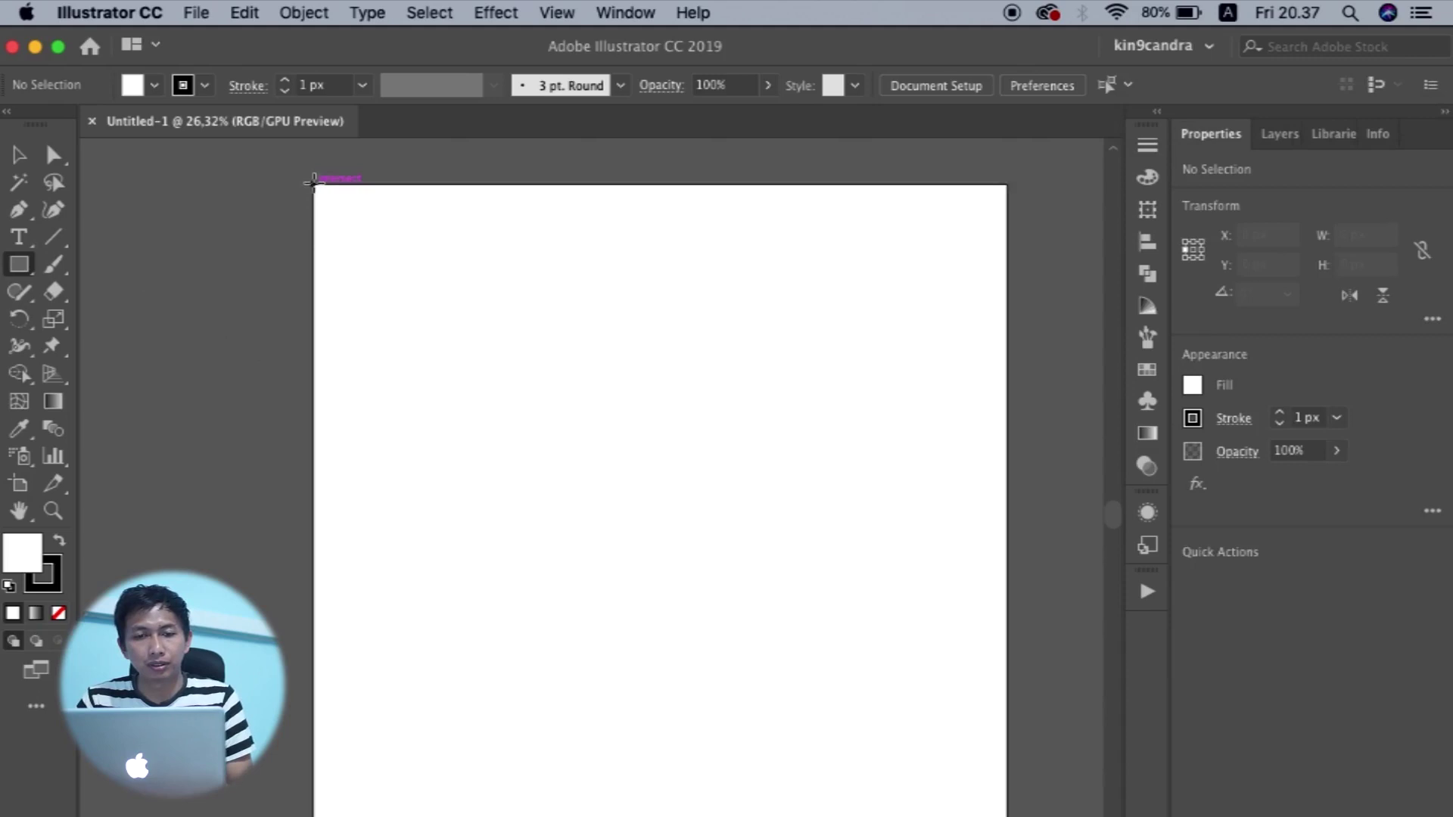
Draw a square about 77 px wide in the artboard's upper-left corner.
left_click_drag(313, 185, 352, 221)
left_click(19, 155)
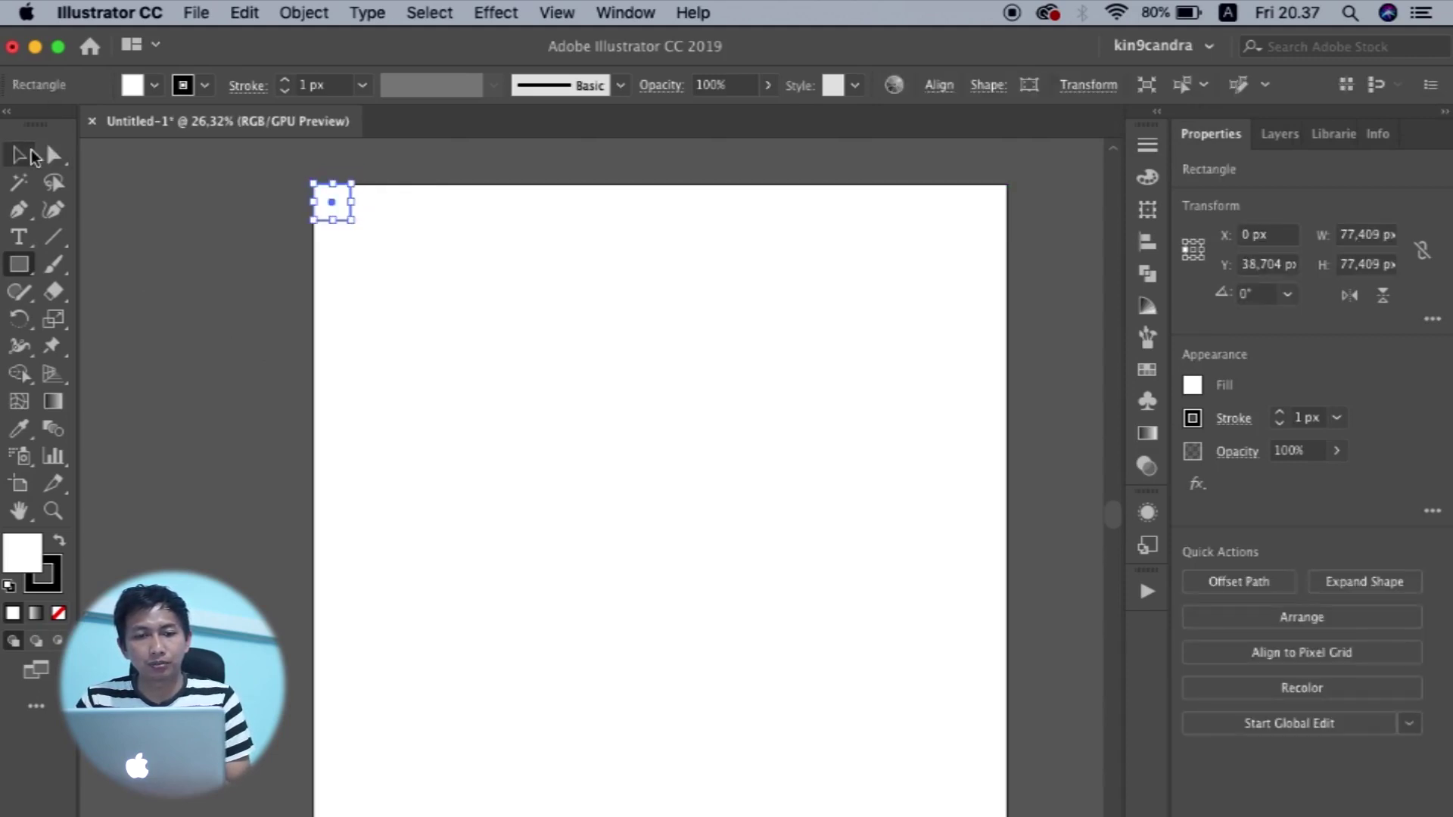
scroll(447, 405, "down", 1)
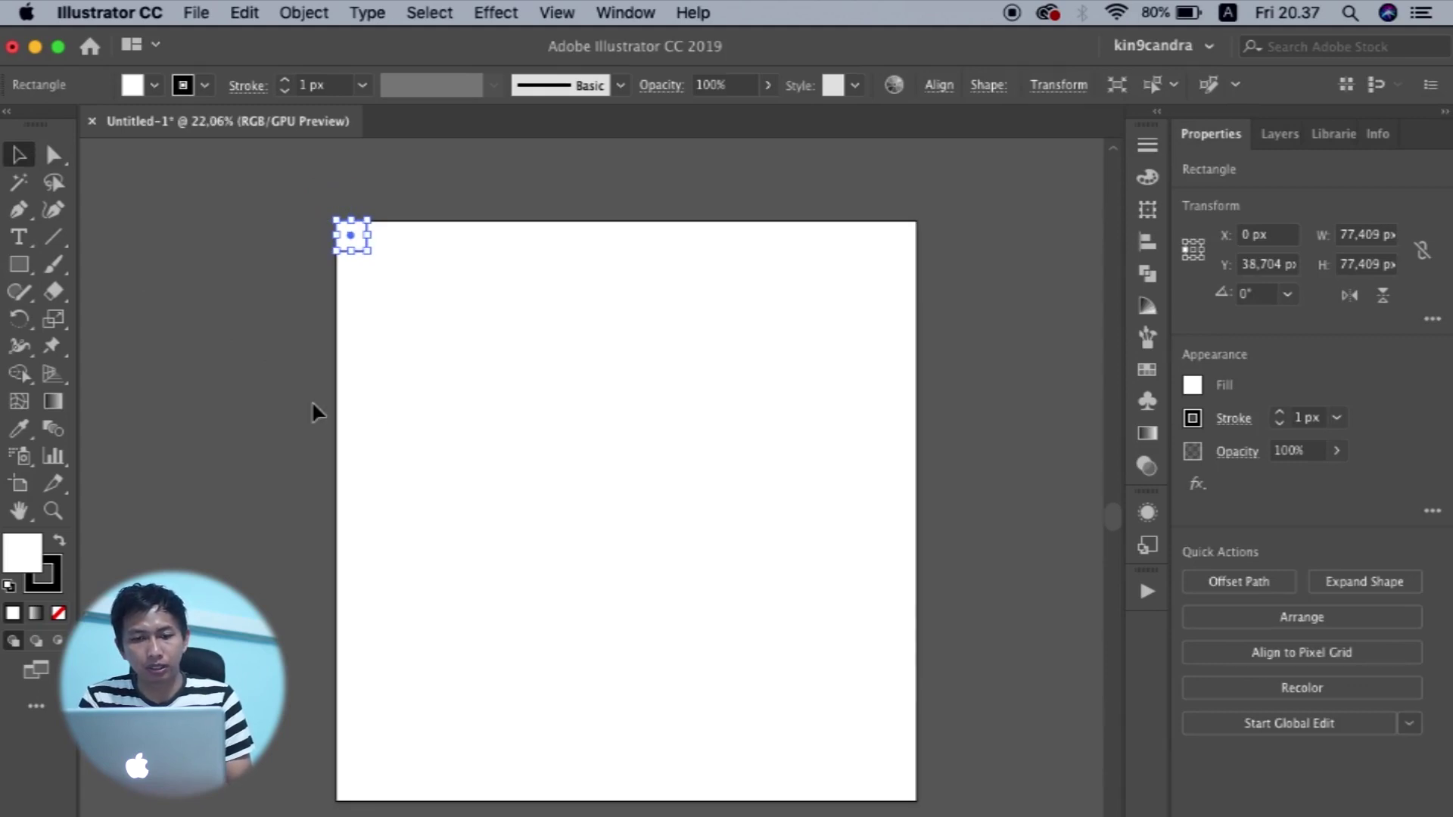
Show the rulers and place guides along the square's lower and right edges as the artboard's upper and left margins.
key("super+r")
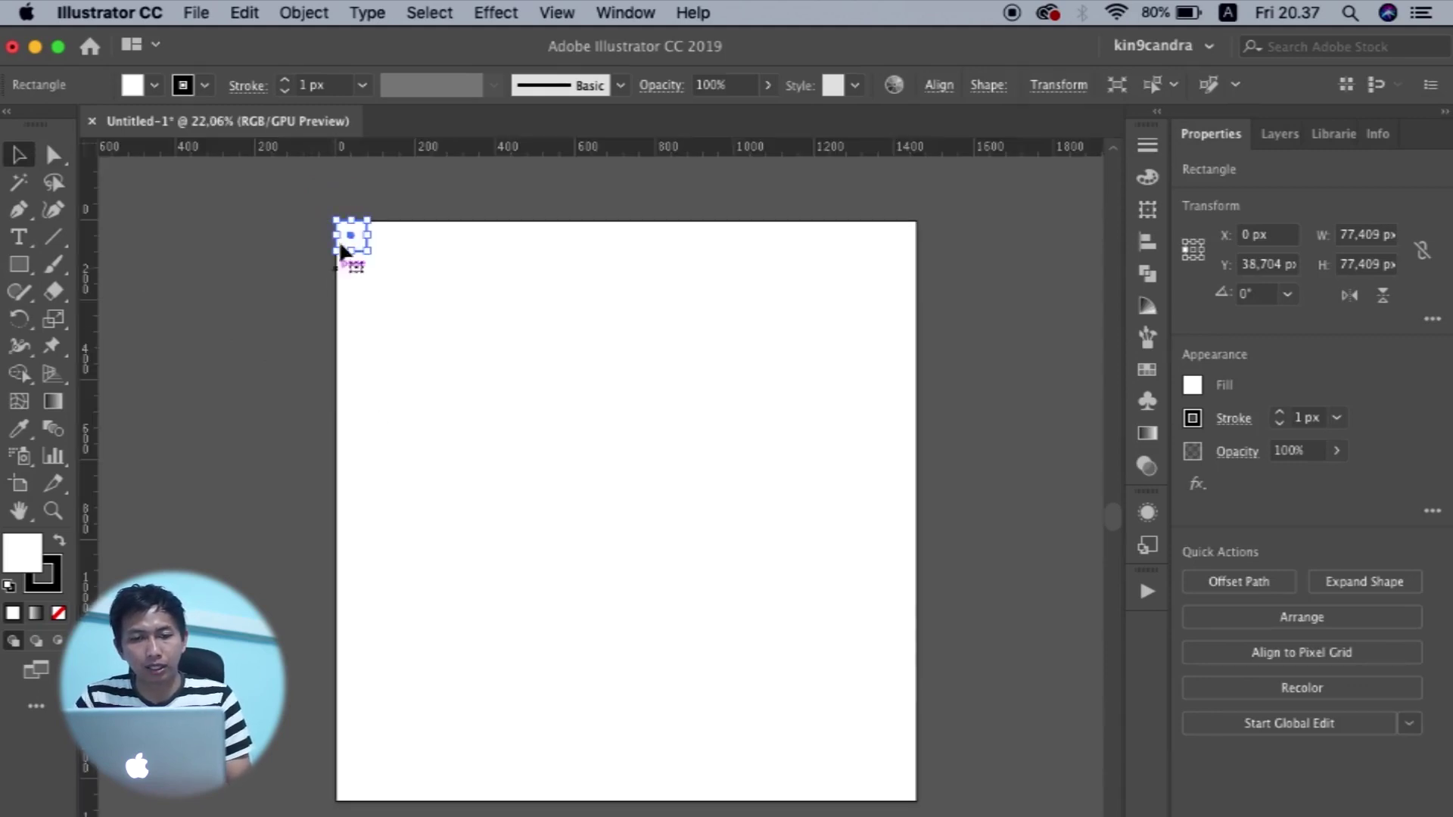
left_click_drag(360, 142, 252, 252)
key("super+shift+b")
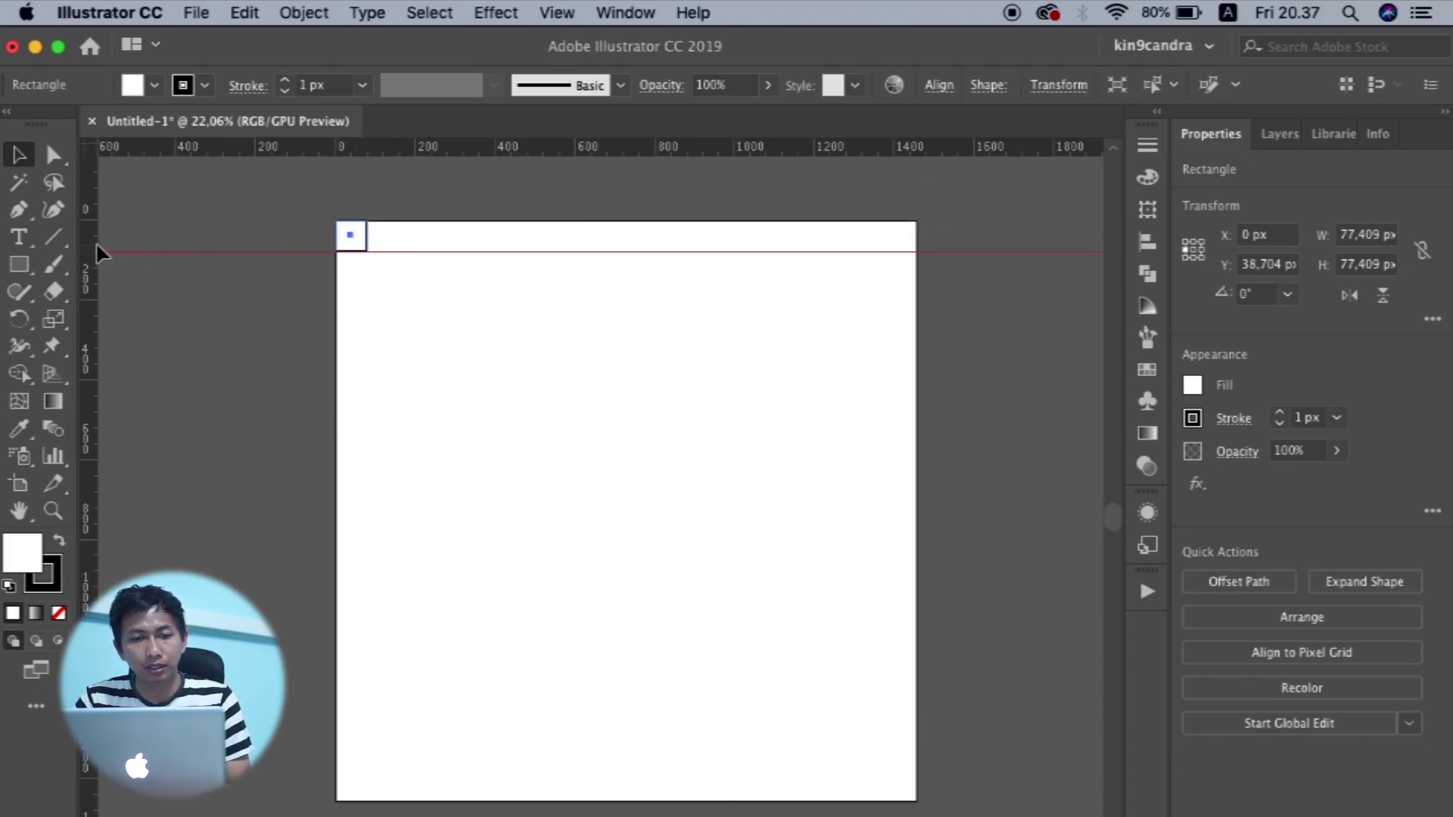
Move the square to the artboard's lower-right corner and place guides along its upper and left edges.
left_click_drag(375, 240, 891, 792)
left_click(306, 225)
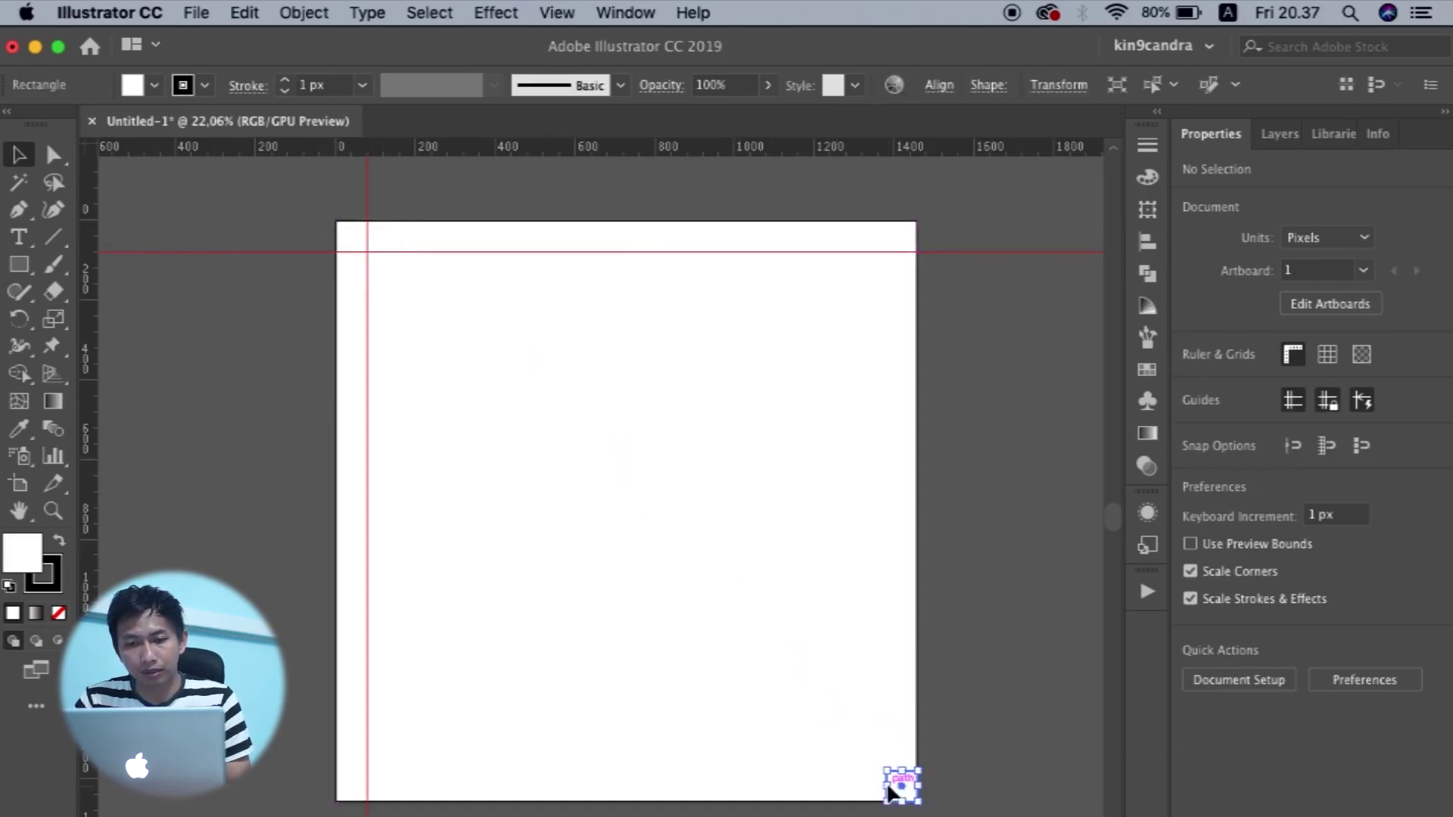
left_click_drag(825, 150, 911, 772)
left_click_drag(87, 658, 890, 791)
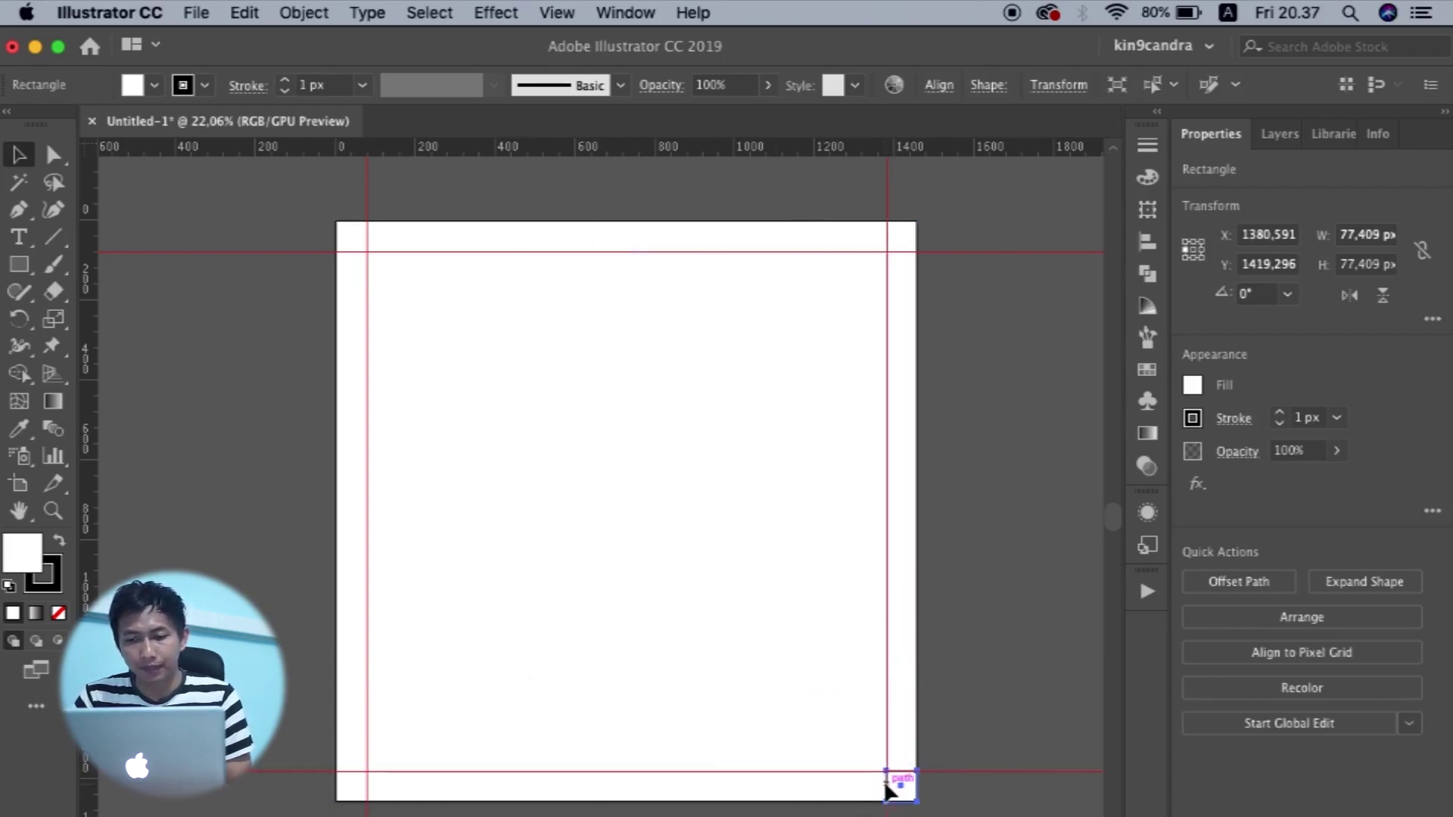
Delete the small square in the artboard's lower-right corner, leaving only the margin guides.
left_click(964, 795)
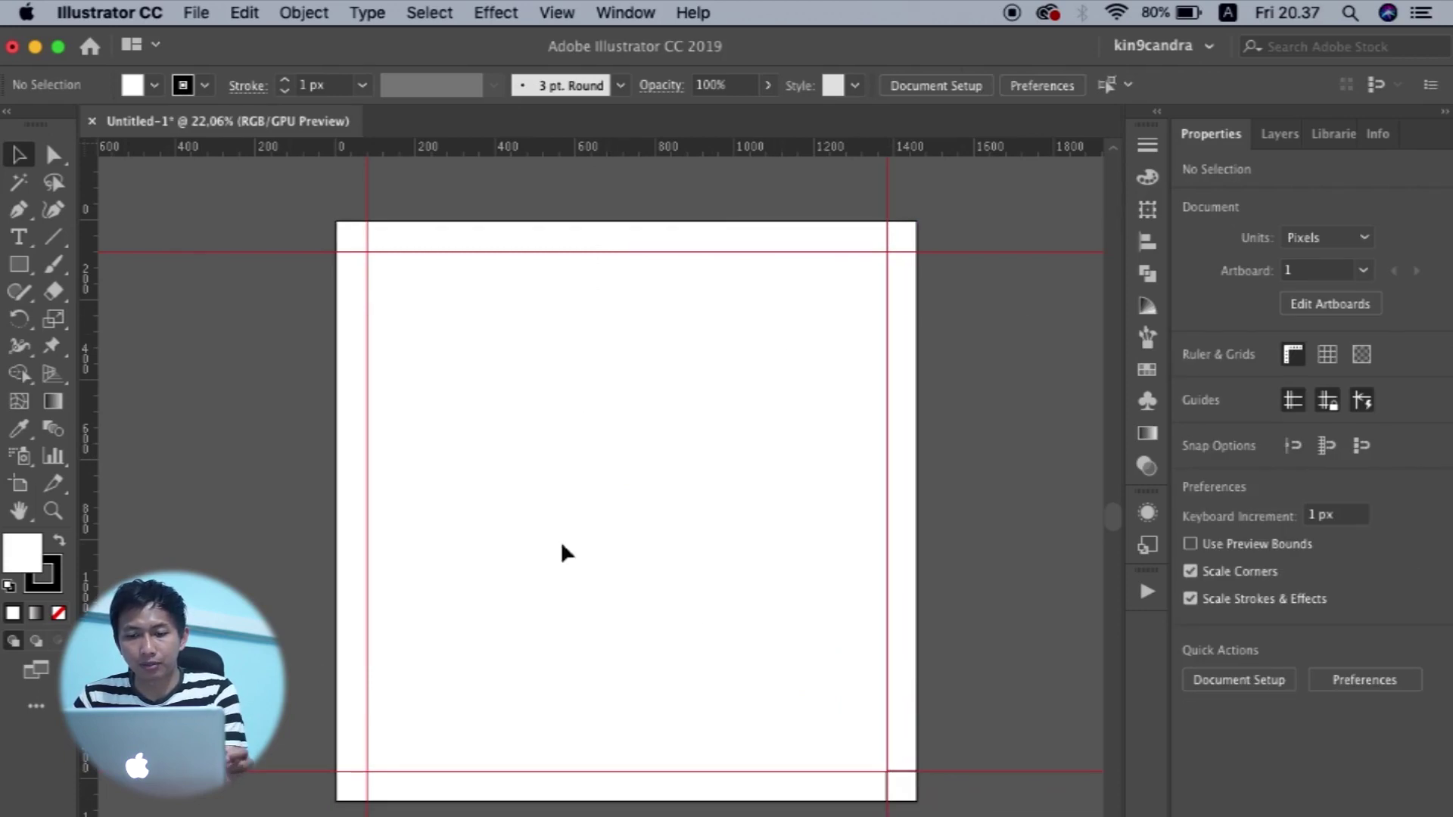
left_click(904, 789)
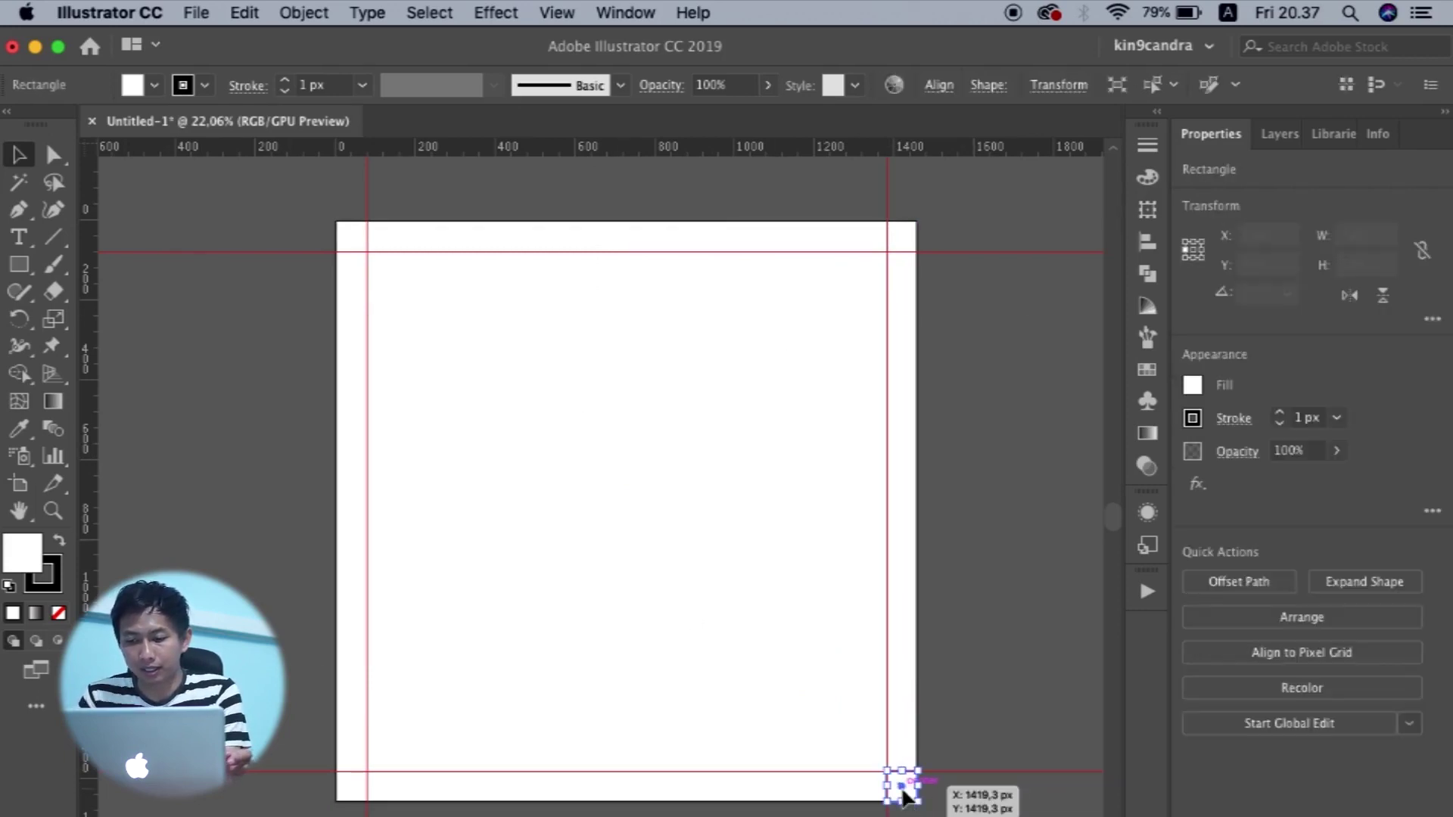
key("Delete")
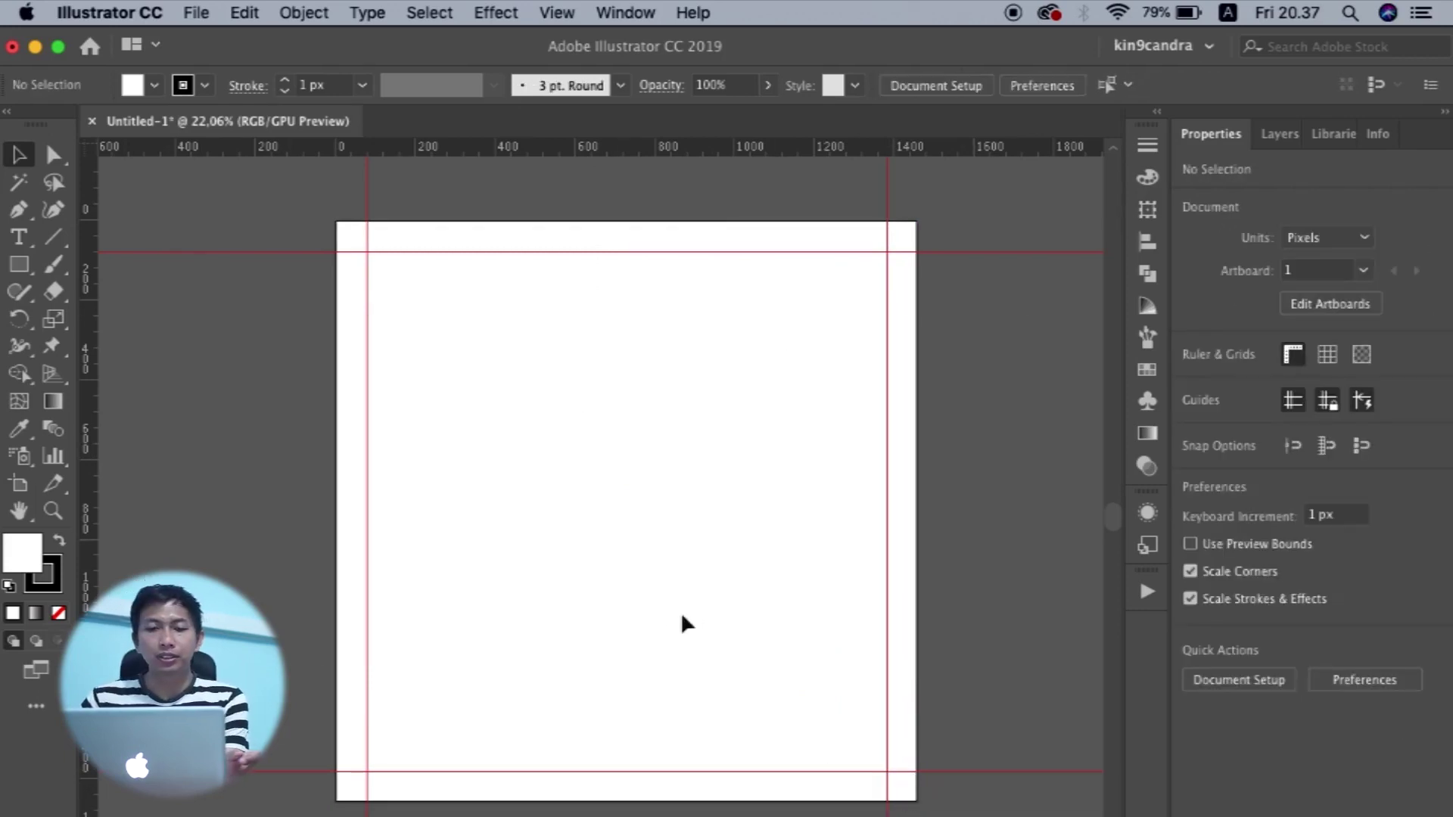
Draw a hexagon about 186 px wide and 161 px high in the empty area left of the artboard.
scroll(666, 603, "down", 2)
scroll(666, 607, "up", 1)
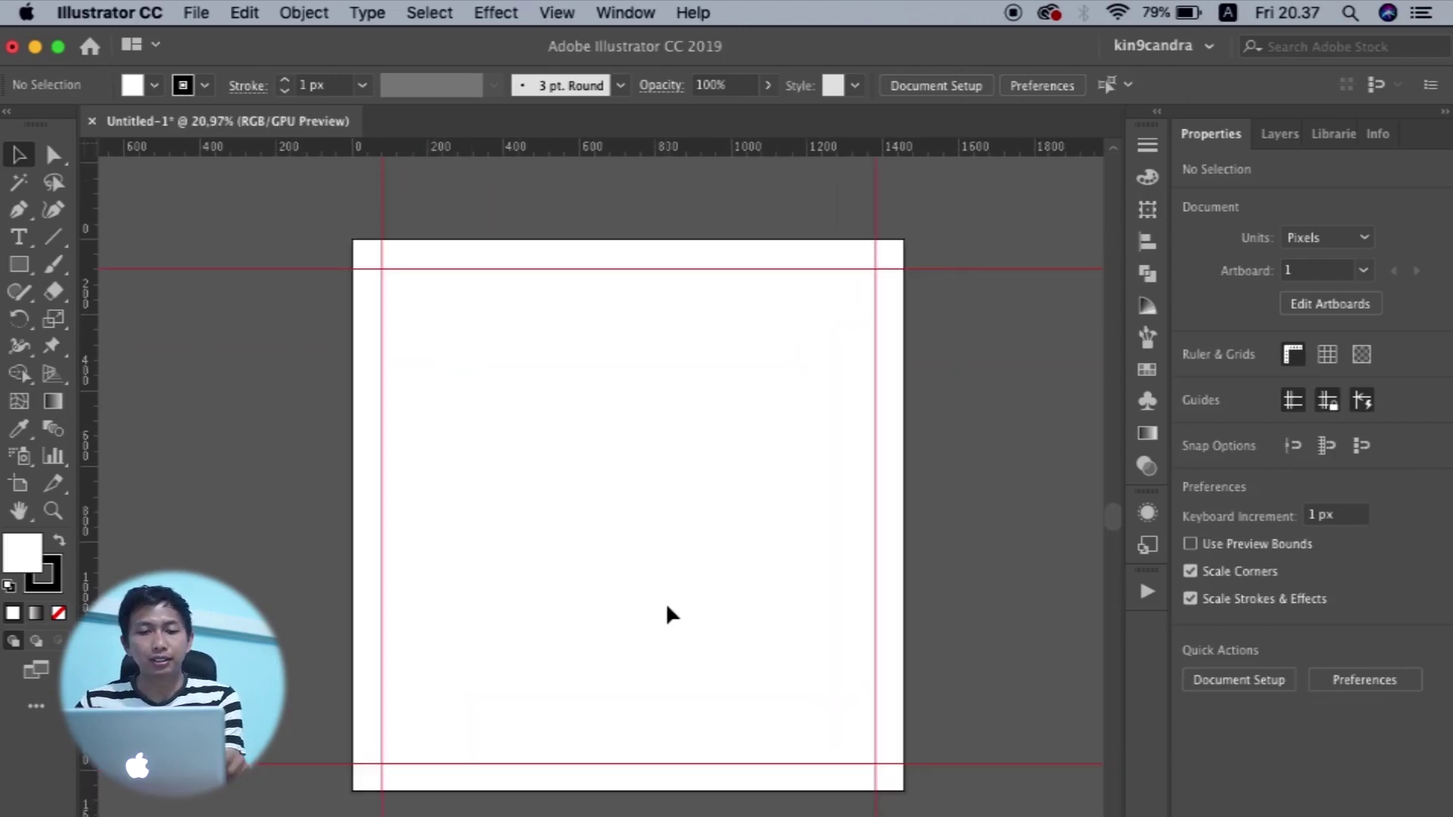
scroll(665, 602, "left", 5)
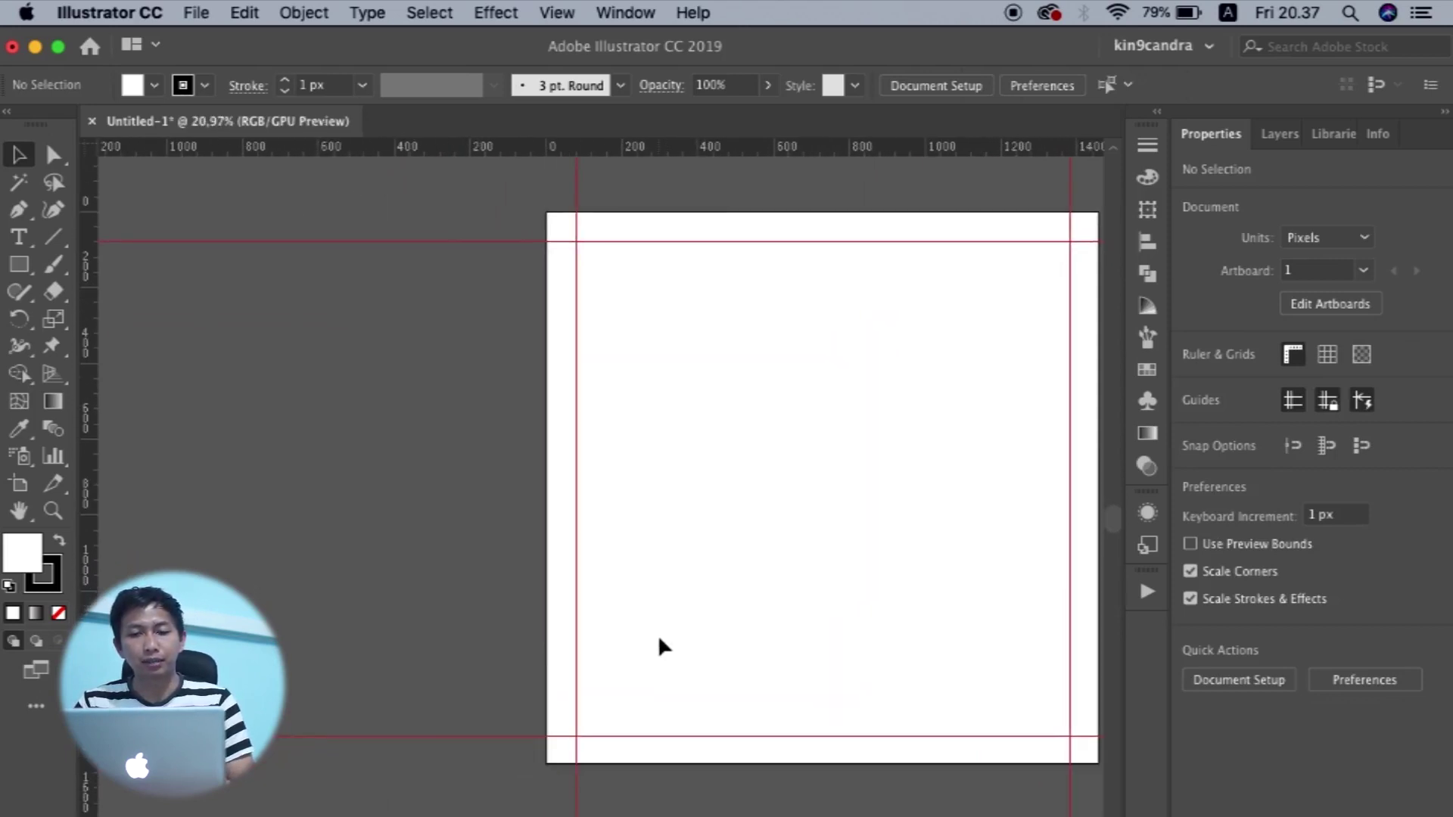
scroll(658, 641, "down", 1)
left_click(20, 264)
left_click_drag(21, 268, 124, 343)
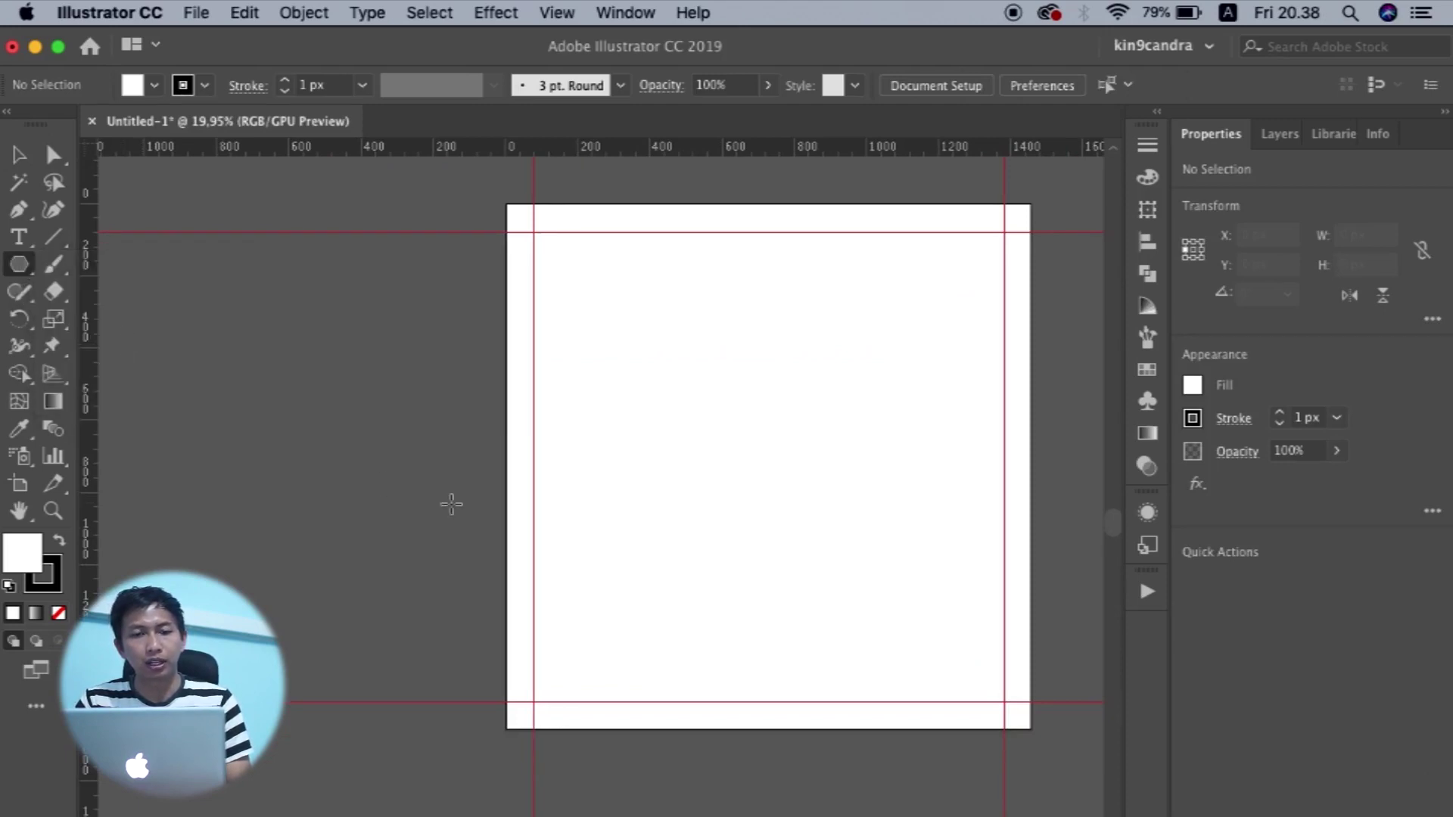
scroll(451, 503, "left", 7)
scroll(451, 504, "down", 3)
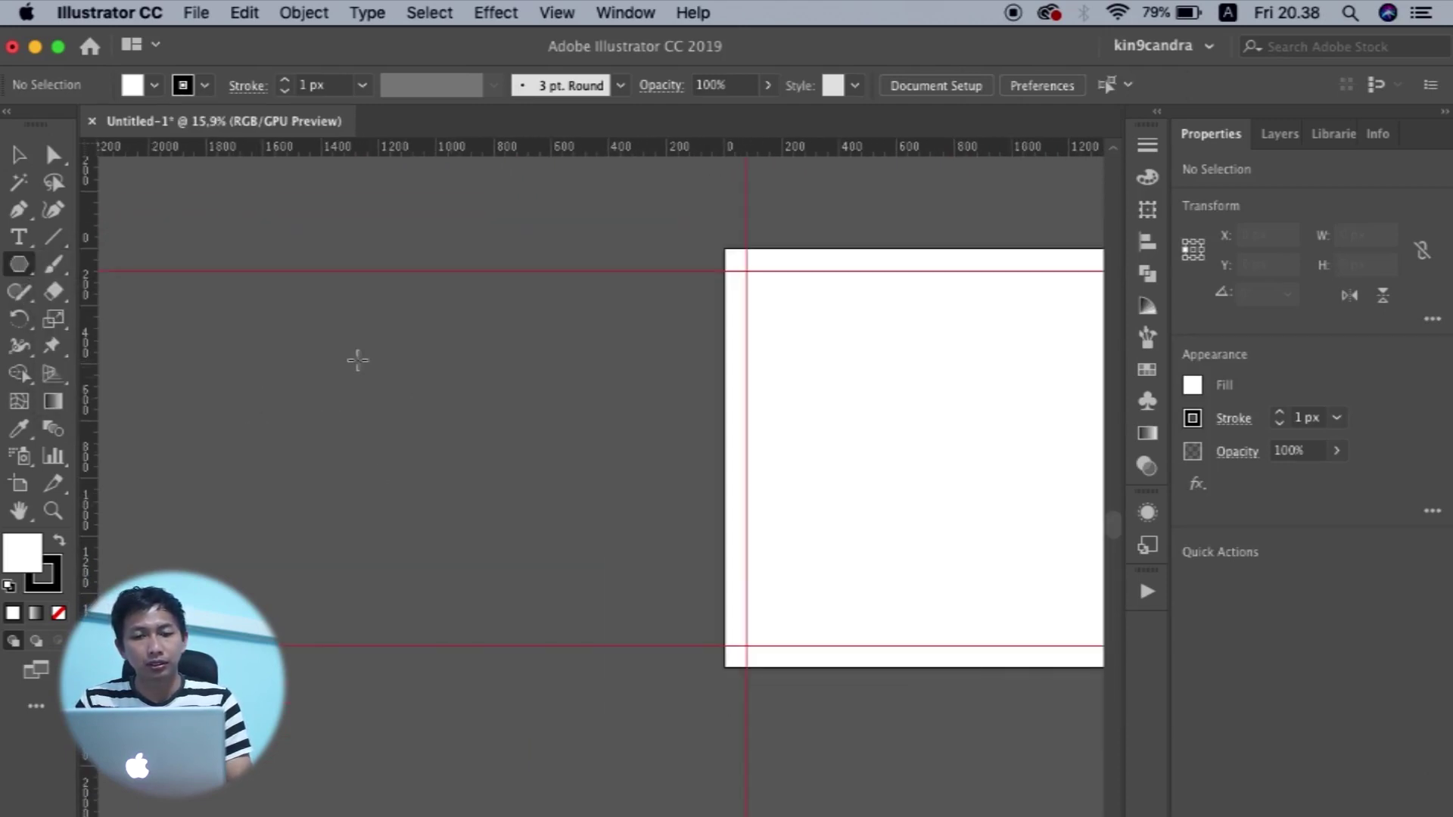
mouse_move(323, 332)
left_mouse_down()
mouse_move(351, 363)
mouse_move(333, 338)
mouse_move(339, 352)
left_mouse_up()
left_click(19, 154)
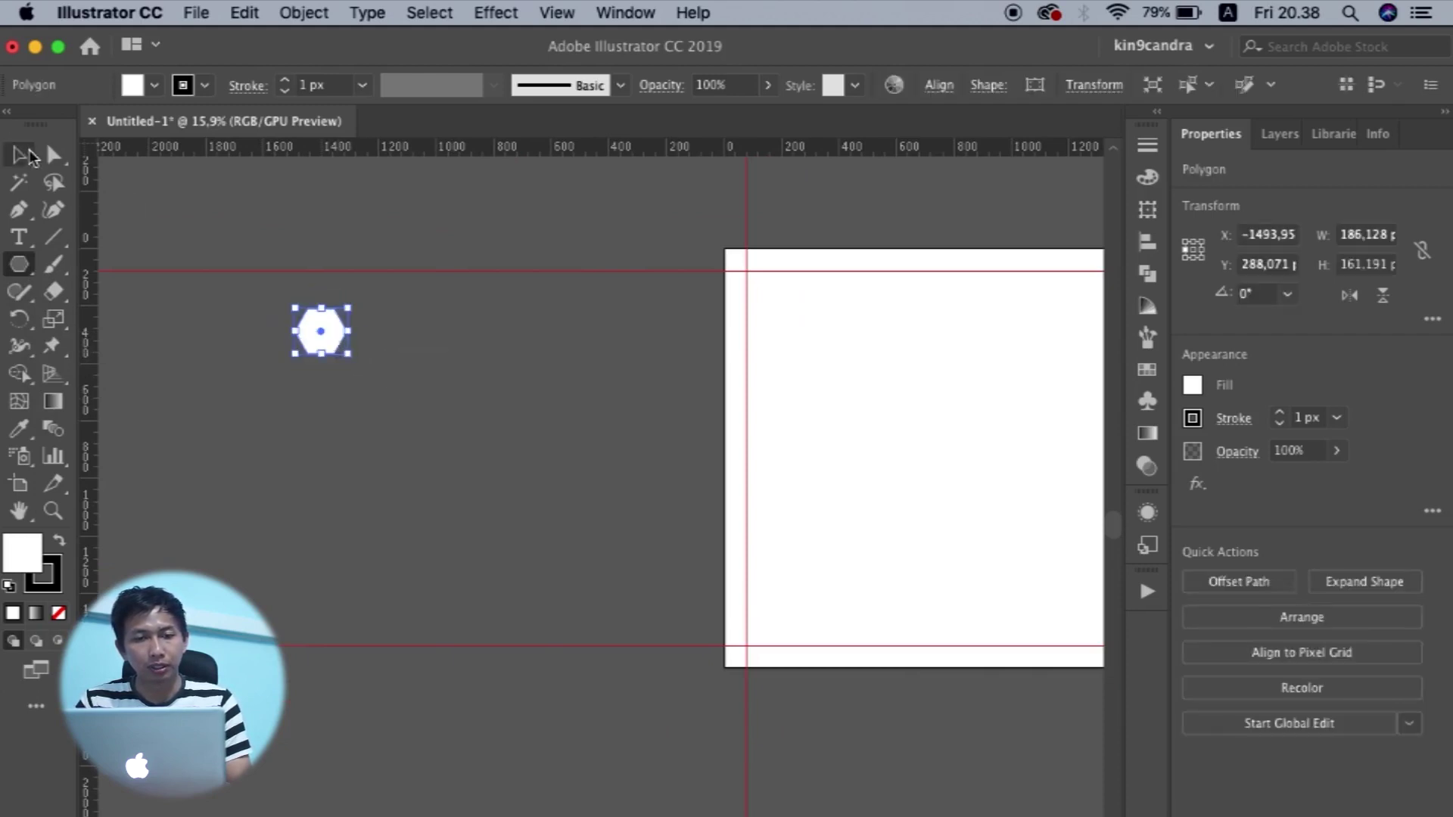
left_click(207, 288)
Copy the hexagon straight down so the edges meet, and repeat the copy to build a column of eight hexagons.
scroll(257, 286, "up", 10)
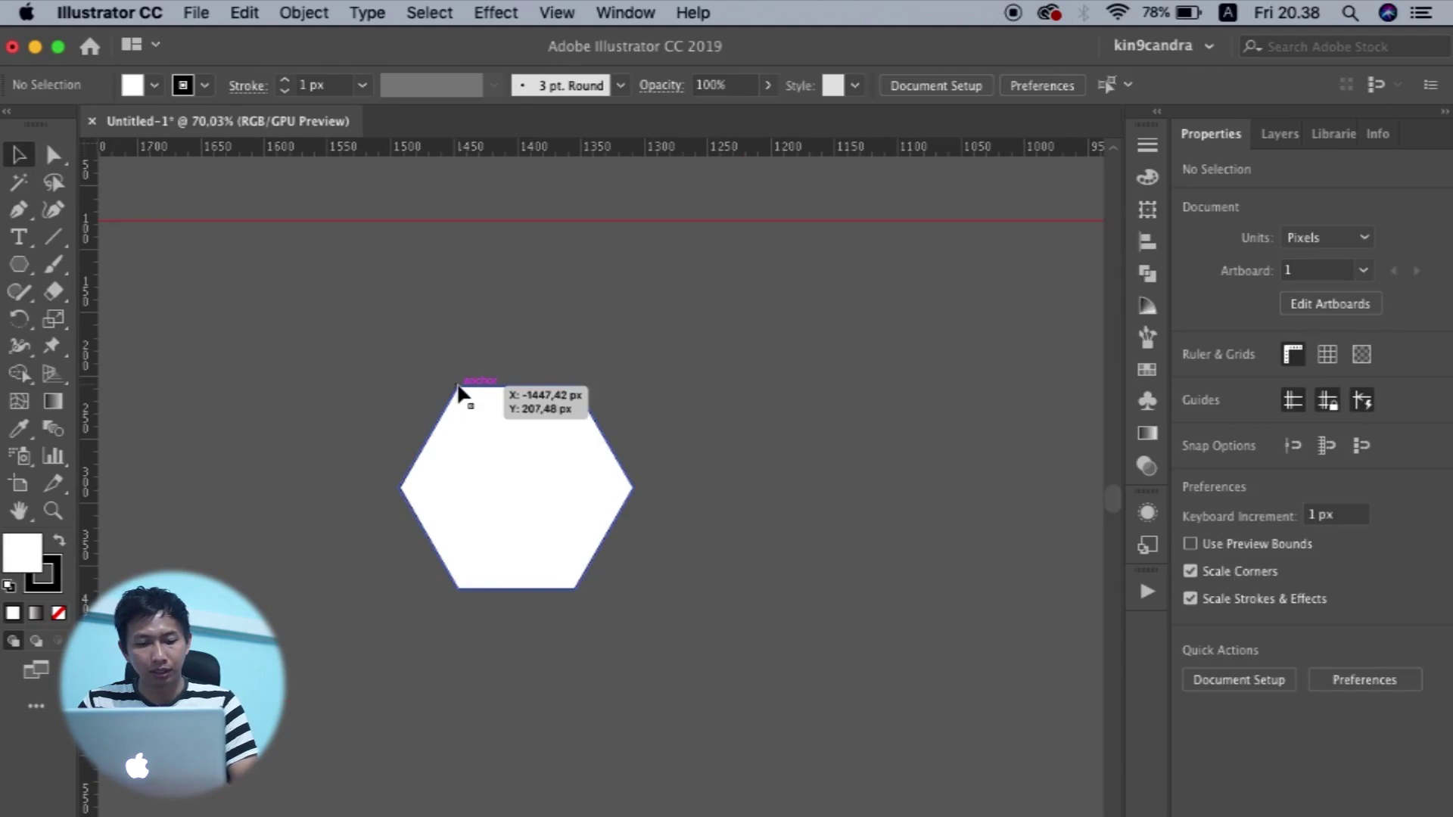
left_click_drag(458, 387, 463, 592)
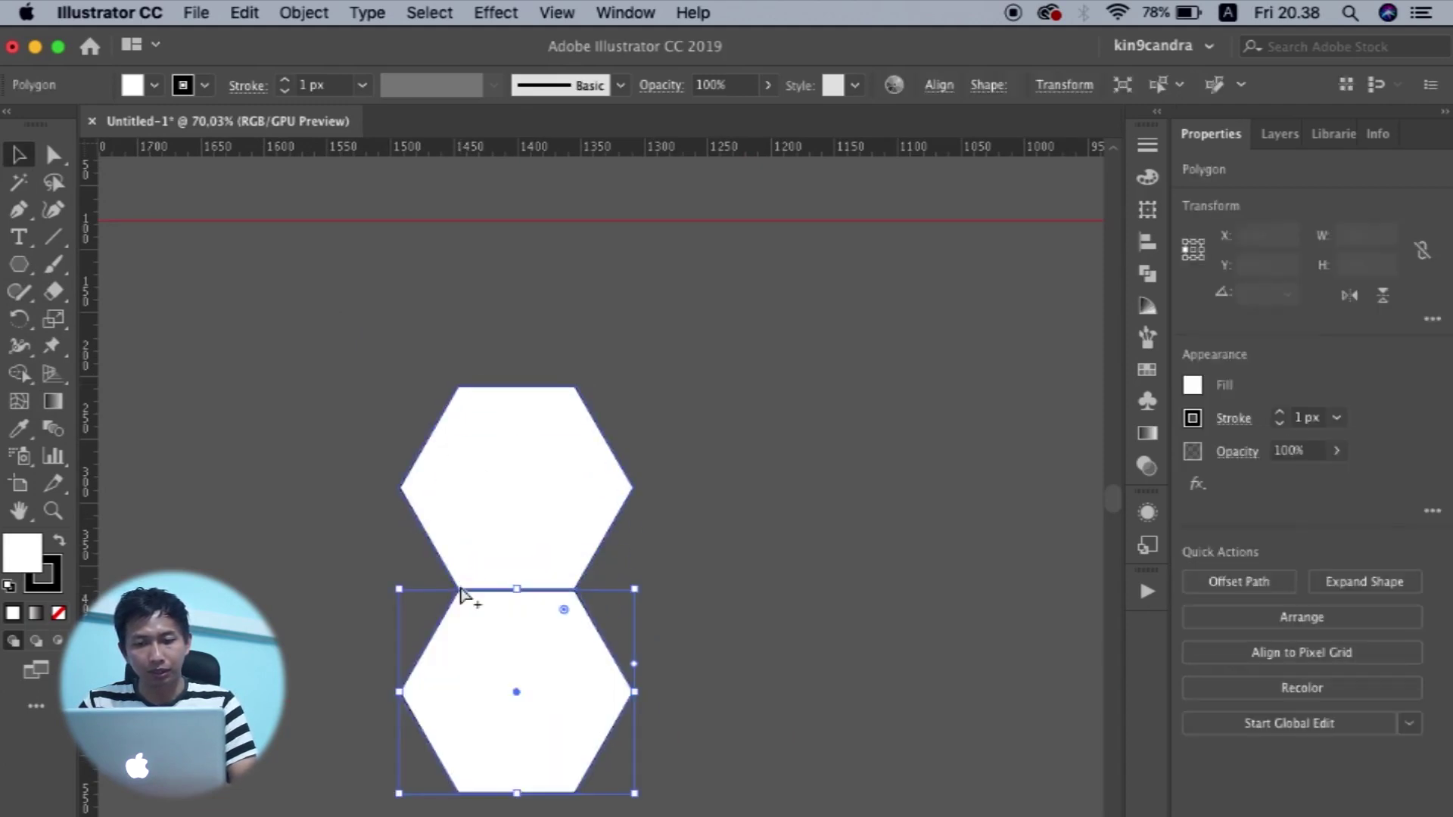
scroll(506, 668, "down", 5)
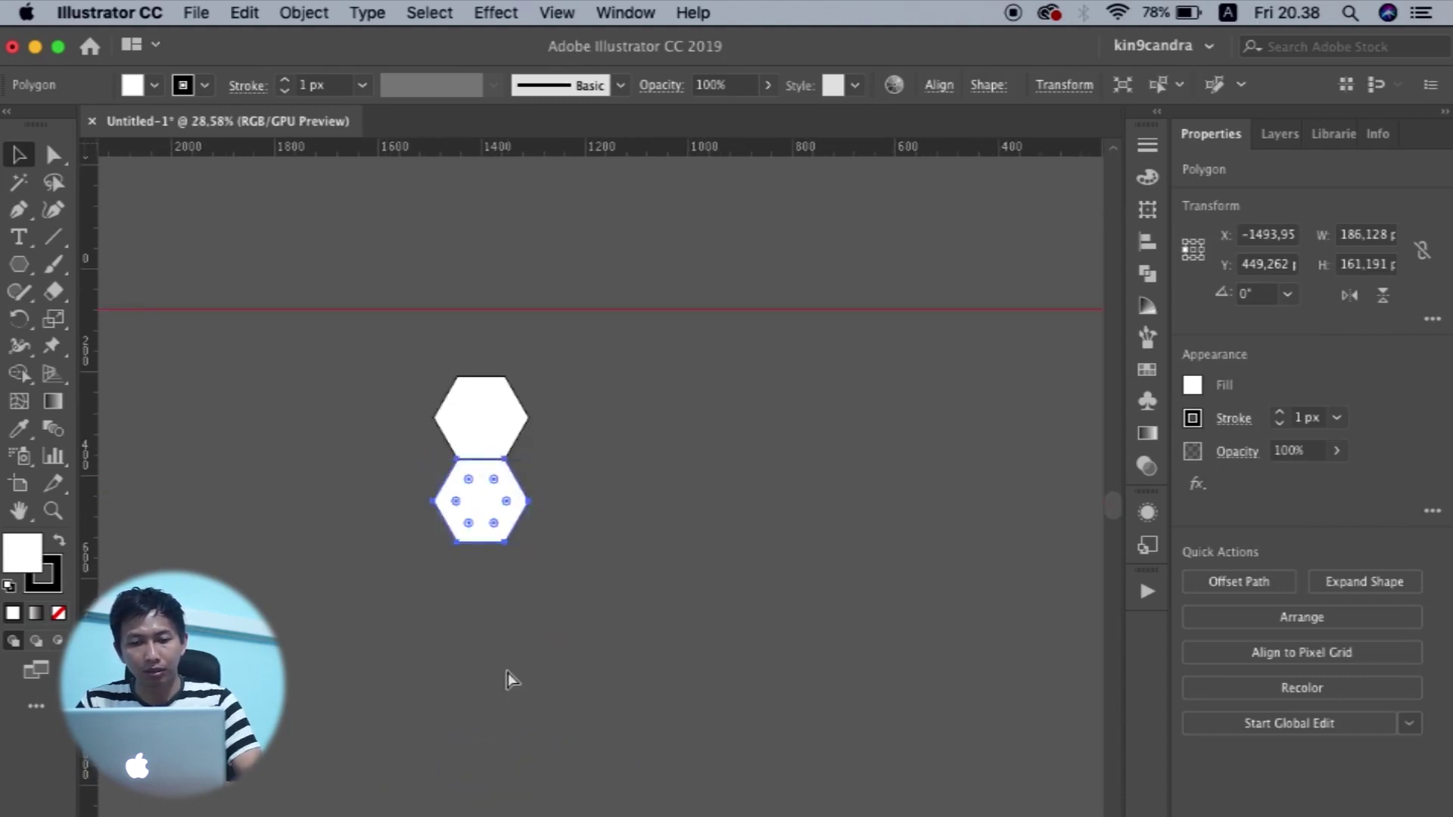
key("super+d")
key("super+d")
key("super+d")
key("super+d")
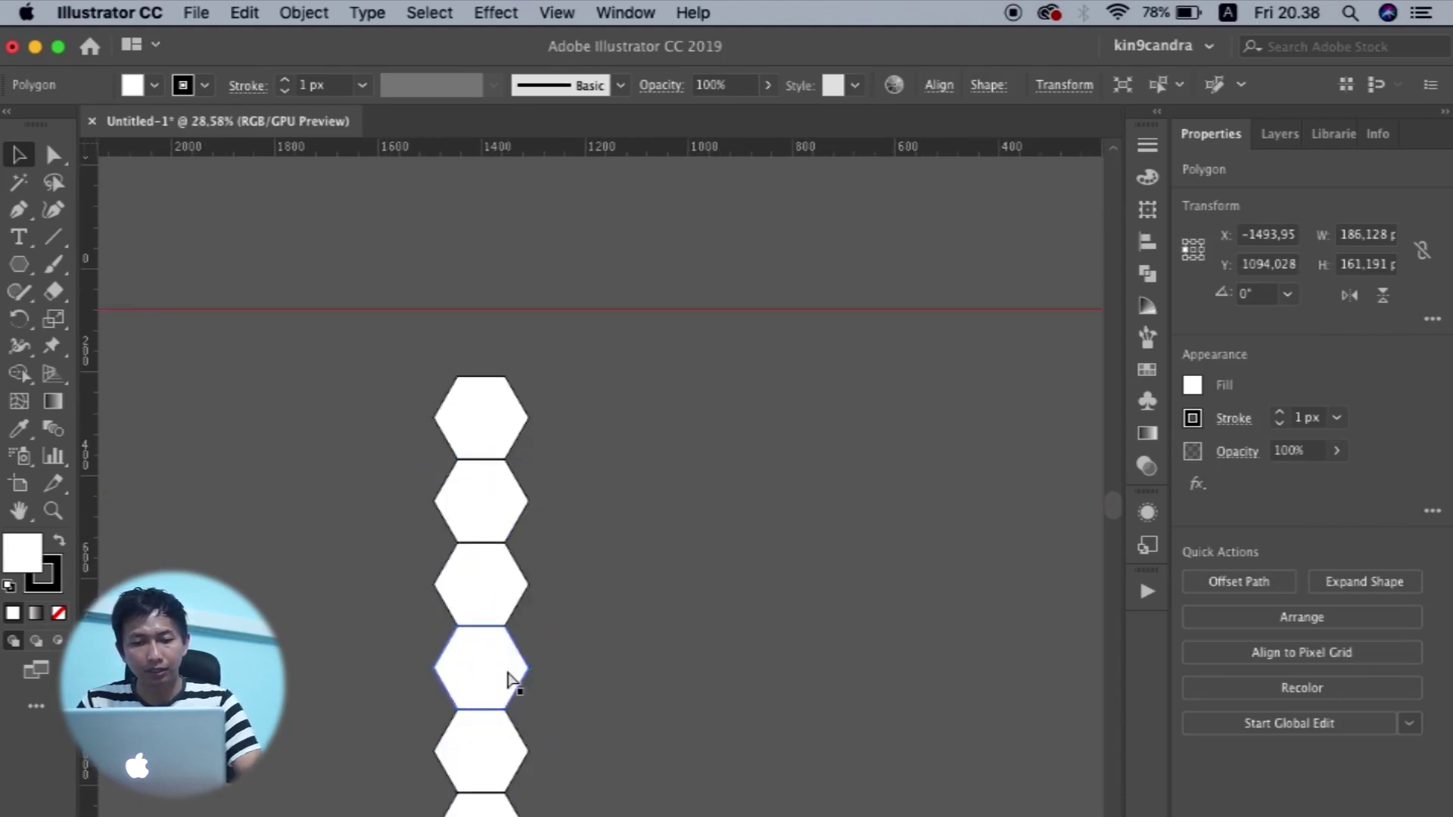
scroll(508, 678, "down", 2)
key("super+d")
scroll(507, 674, "down", 2)
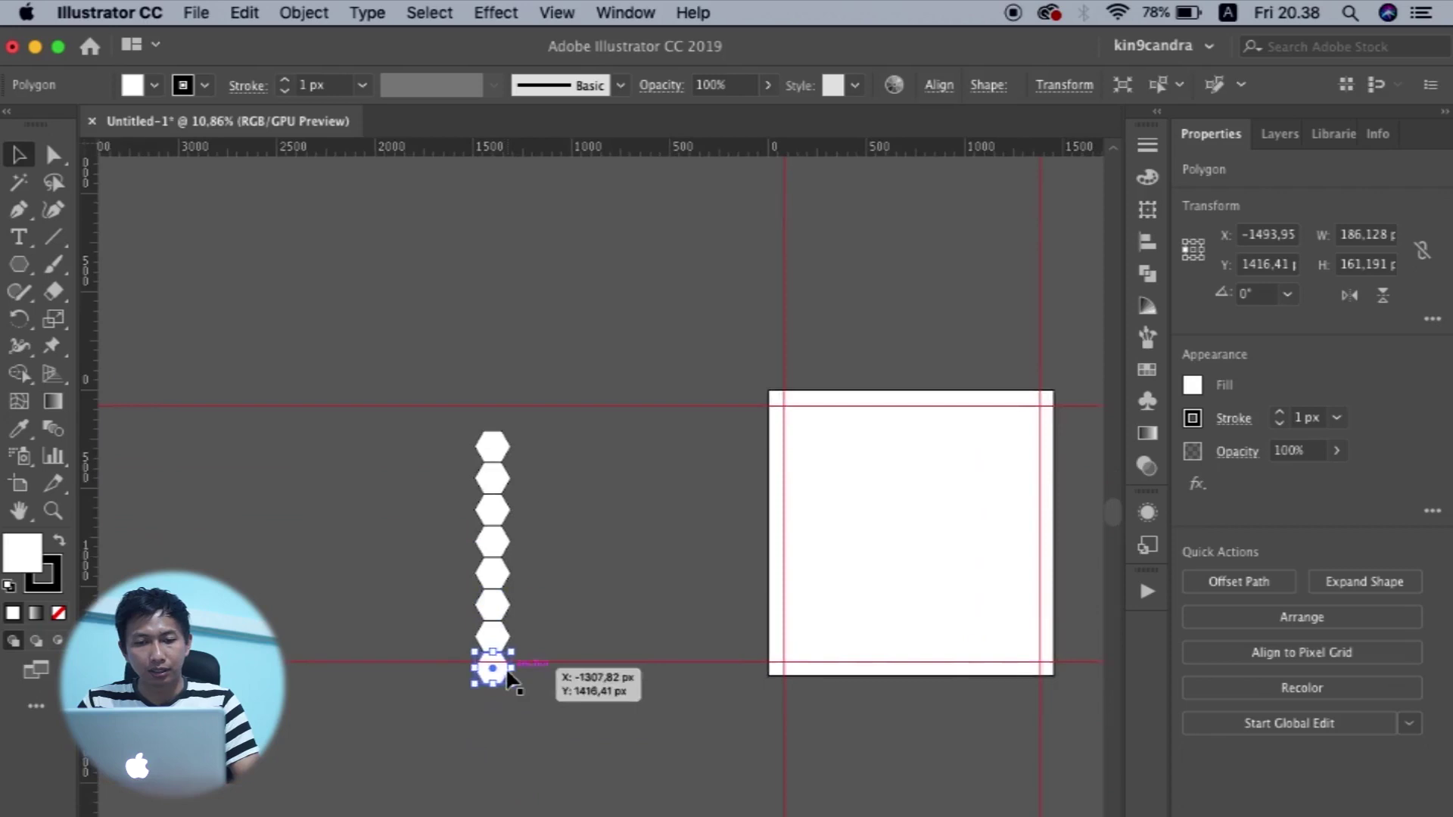
Copy the whole hexagon column up and to the right so the second column interlocks with the first.
left_click_drag(421, 265, 530, 644)
scroll(529, 647, "up", 2)
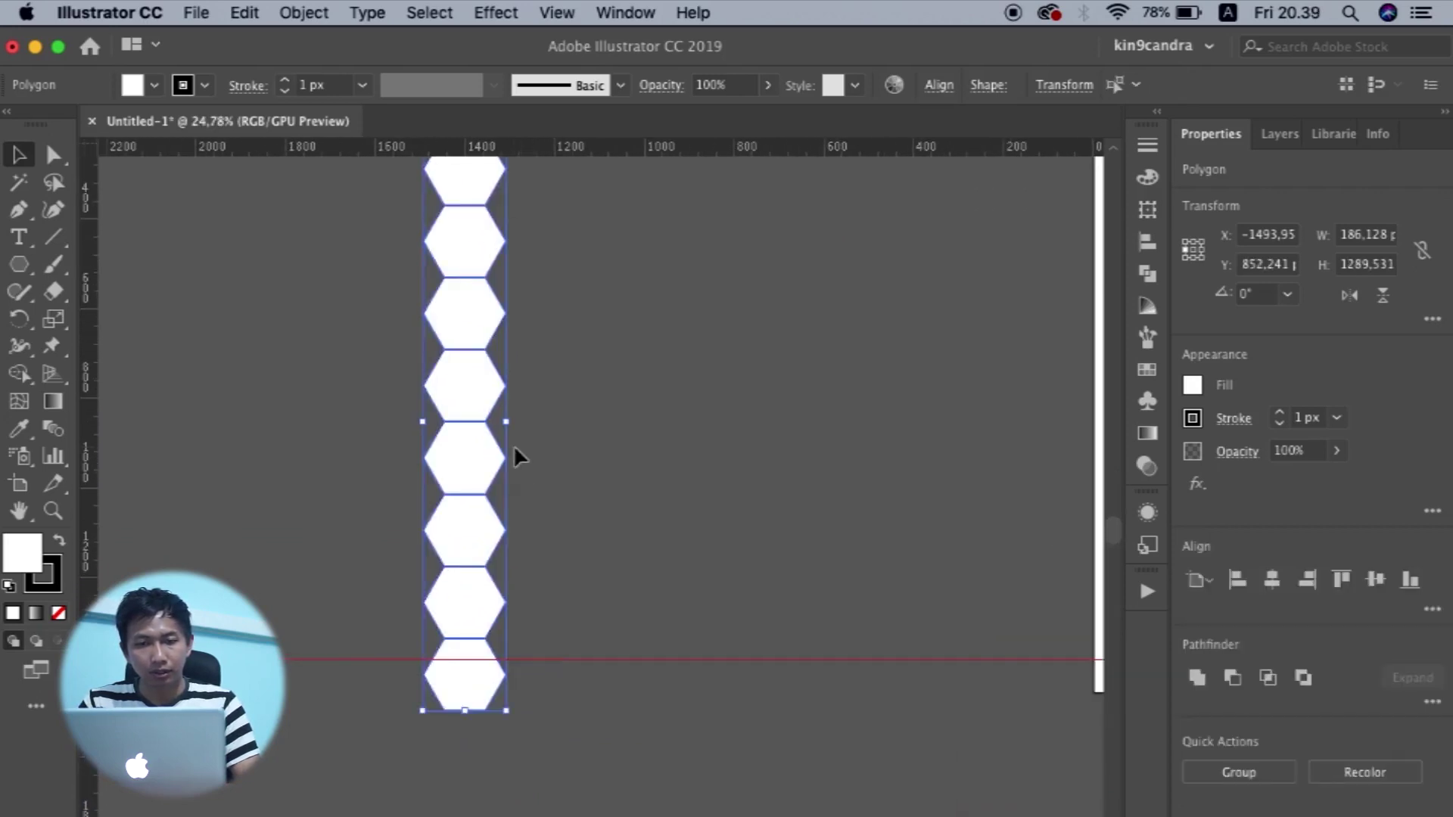
scroll(513, 447, "down", 2)
scroll(514, 447, "up", 3)
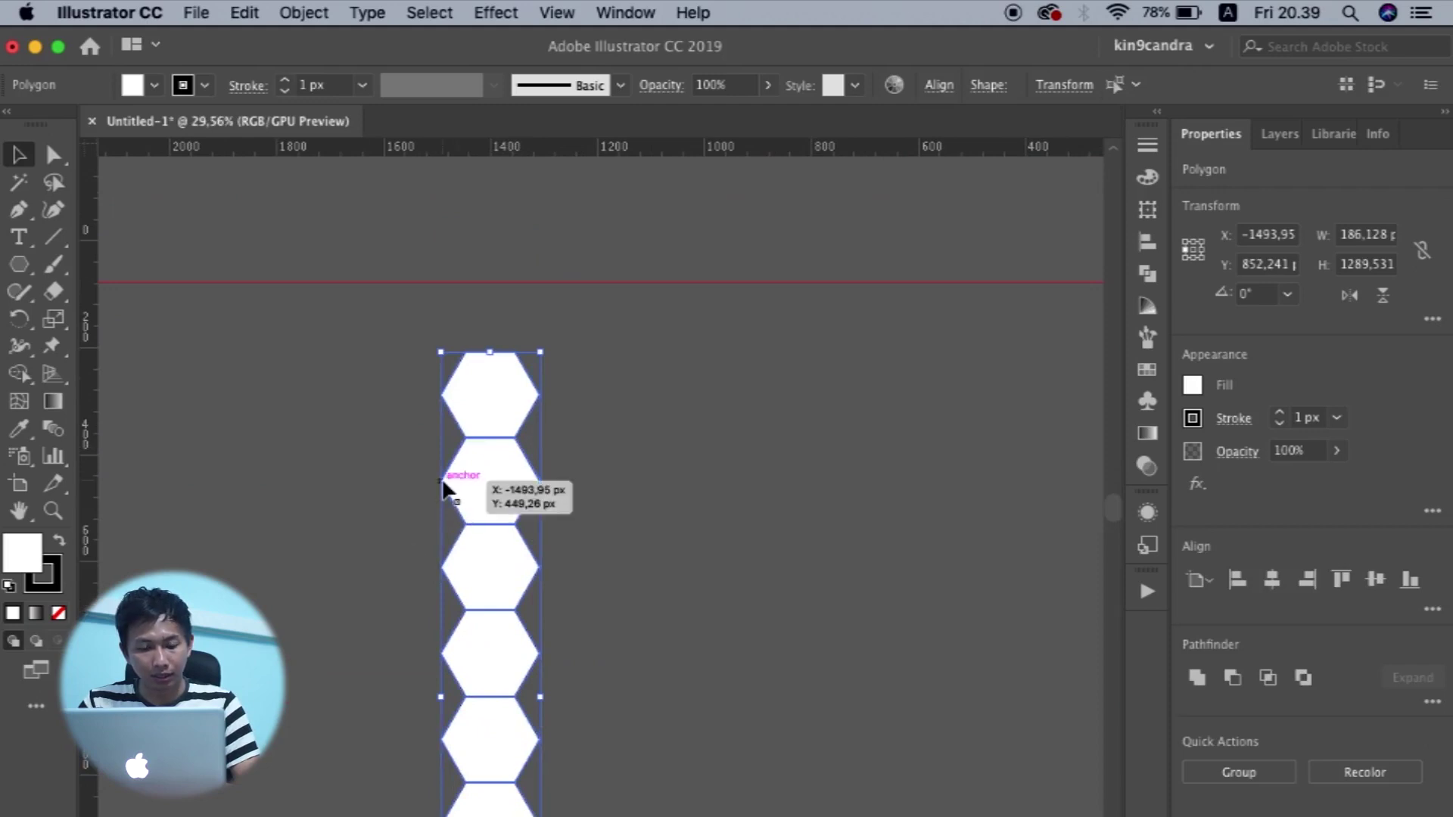
left_click_drag(444, 488, 516, 442)
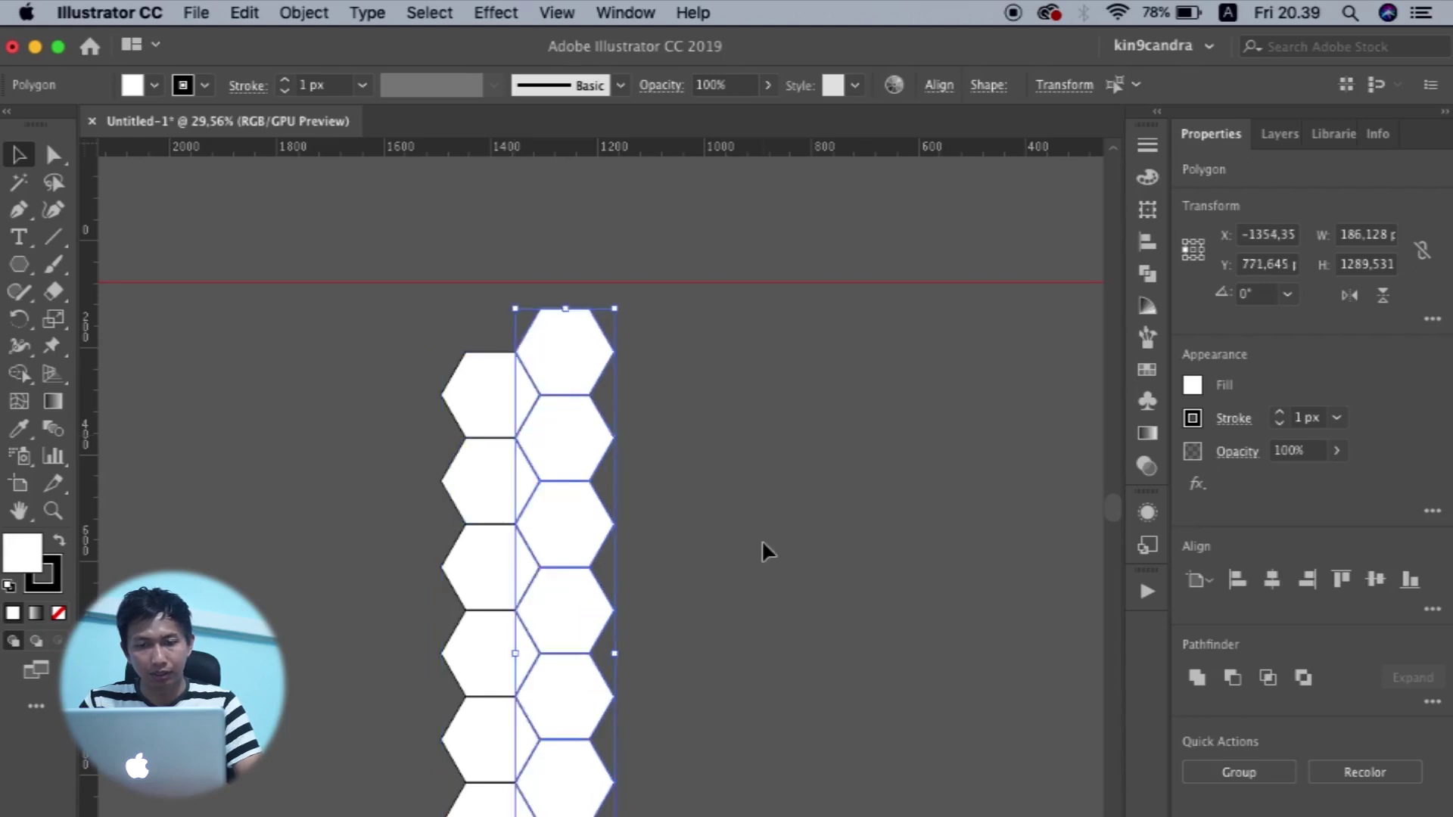
scroll(761, 539, "down", 2)
scroll(761, 538, "up", 1)
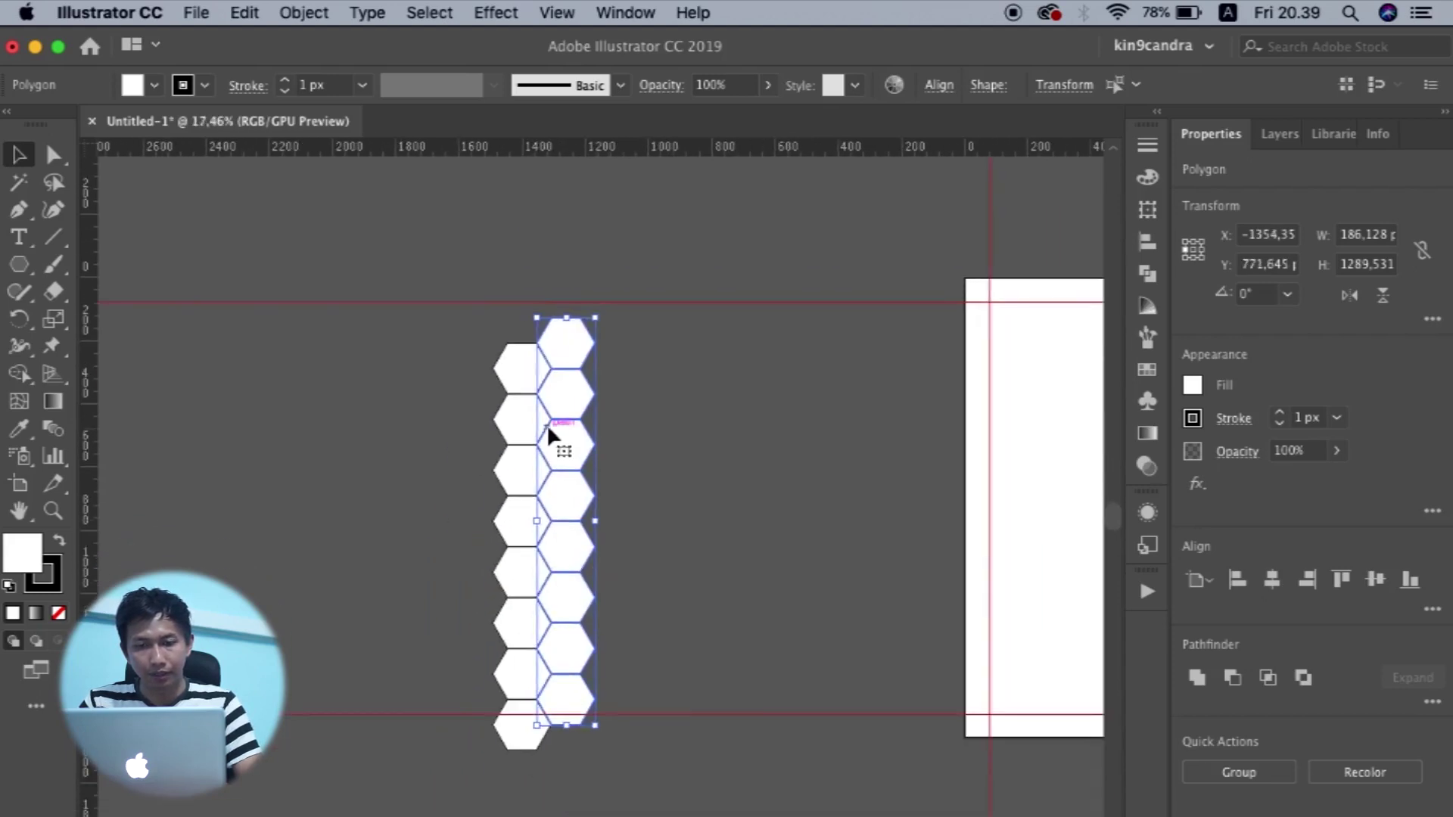
Copy both hexagon columns to the right so the new pair interlocks with the existing one.
left_click_drag(452, 332, 617, 707)
scroll(557, 425, "up", 3)
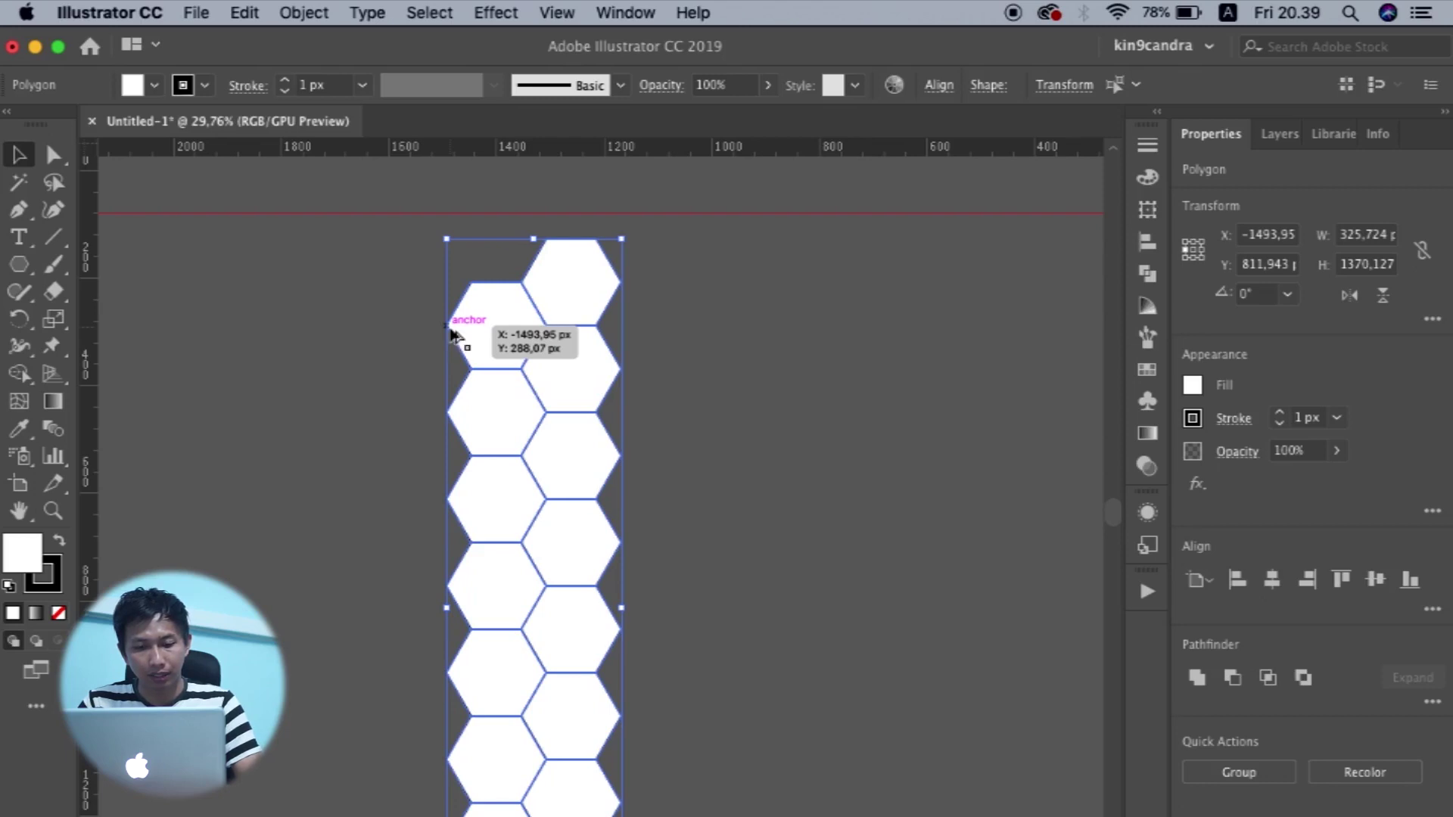
left_click_drag(452, 336, 598, 327)
scroll(597, 333, "down", 6)
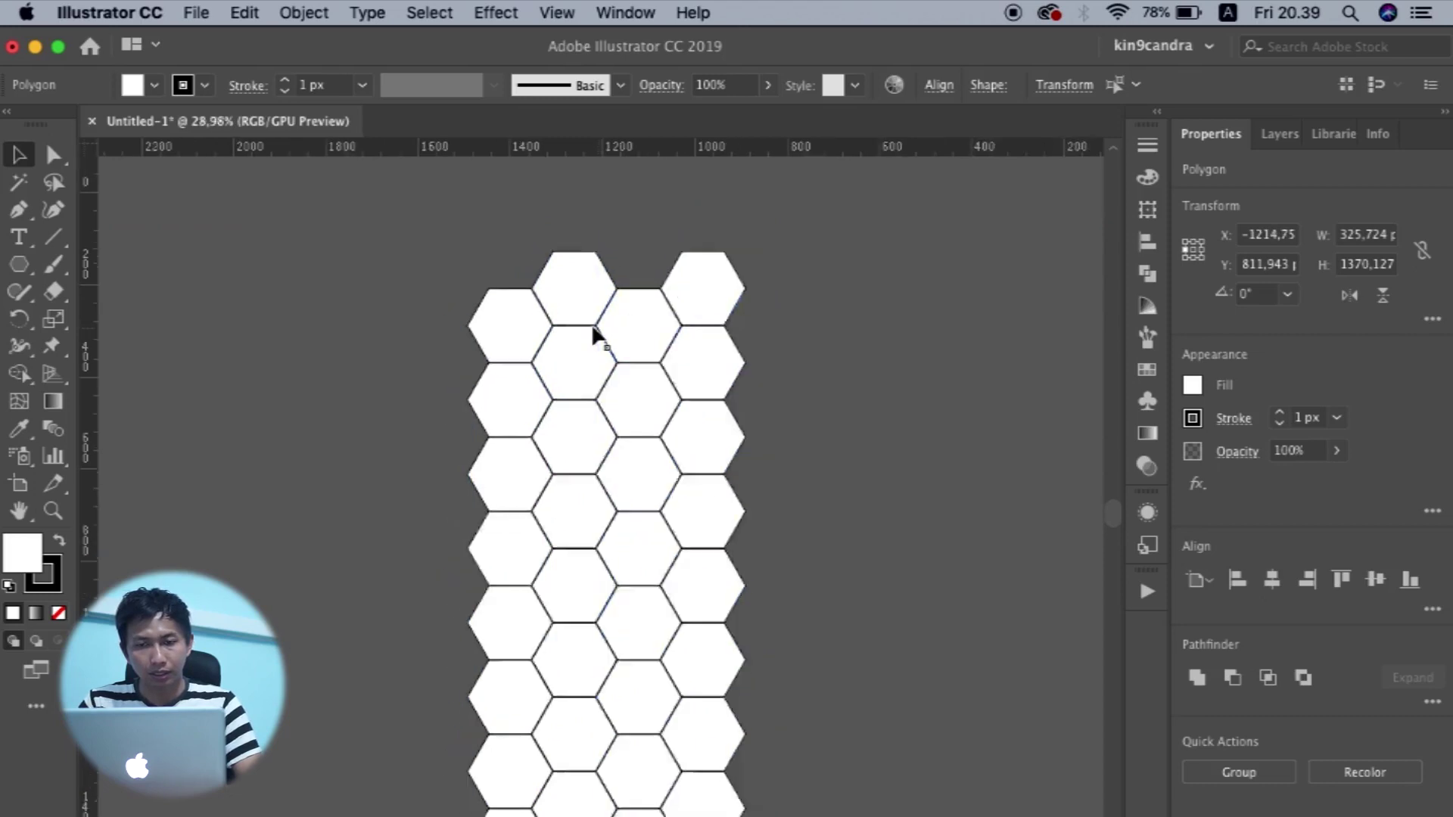
Repeat the column-pair copy seven more times to extend the honeycomb across the artboard.
key("super+d")
key("super+d")
key("super+d")
key("super+d")
key("super+d")
key("super+d")
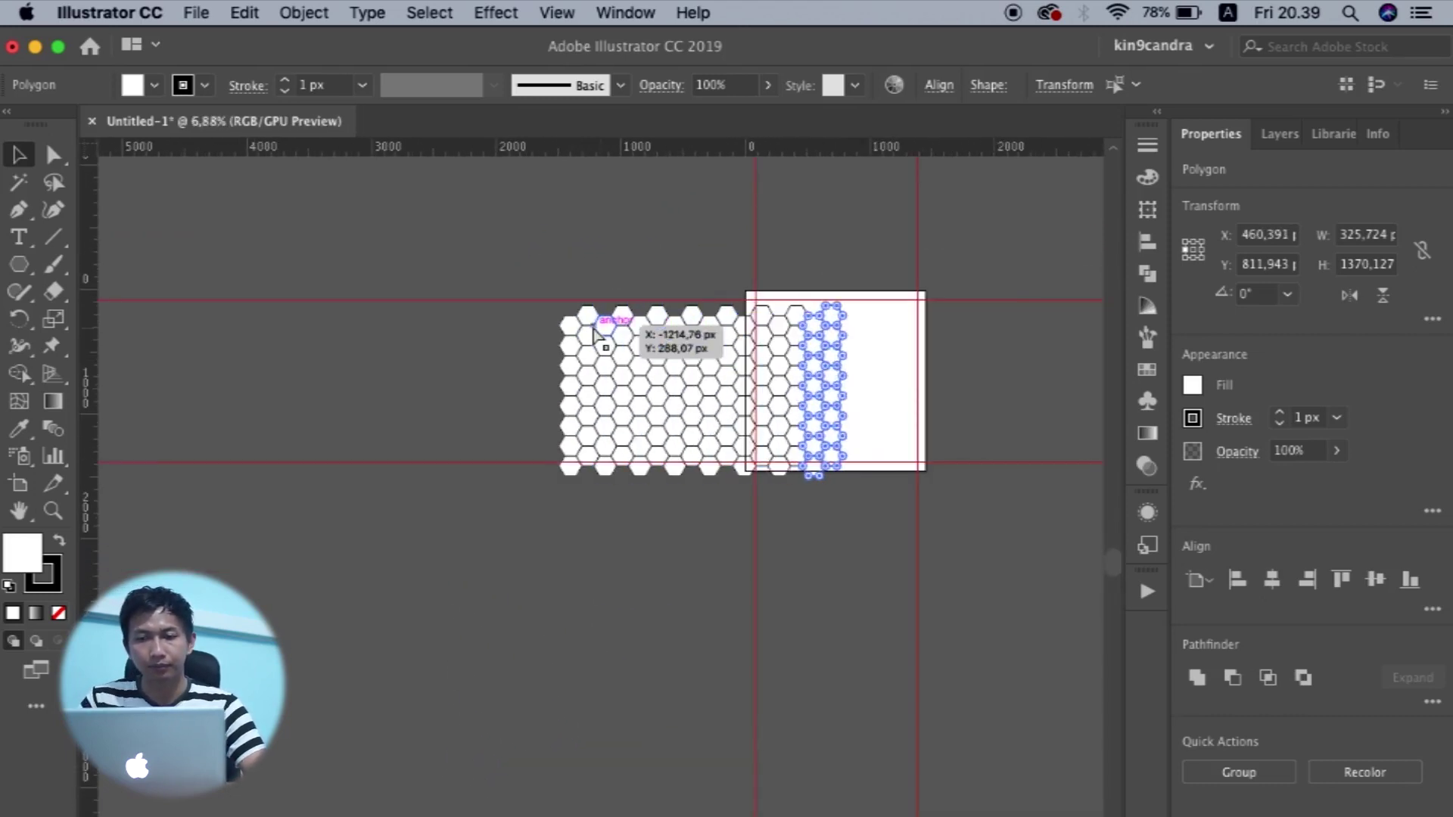
key("super+d")
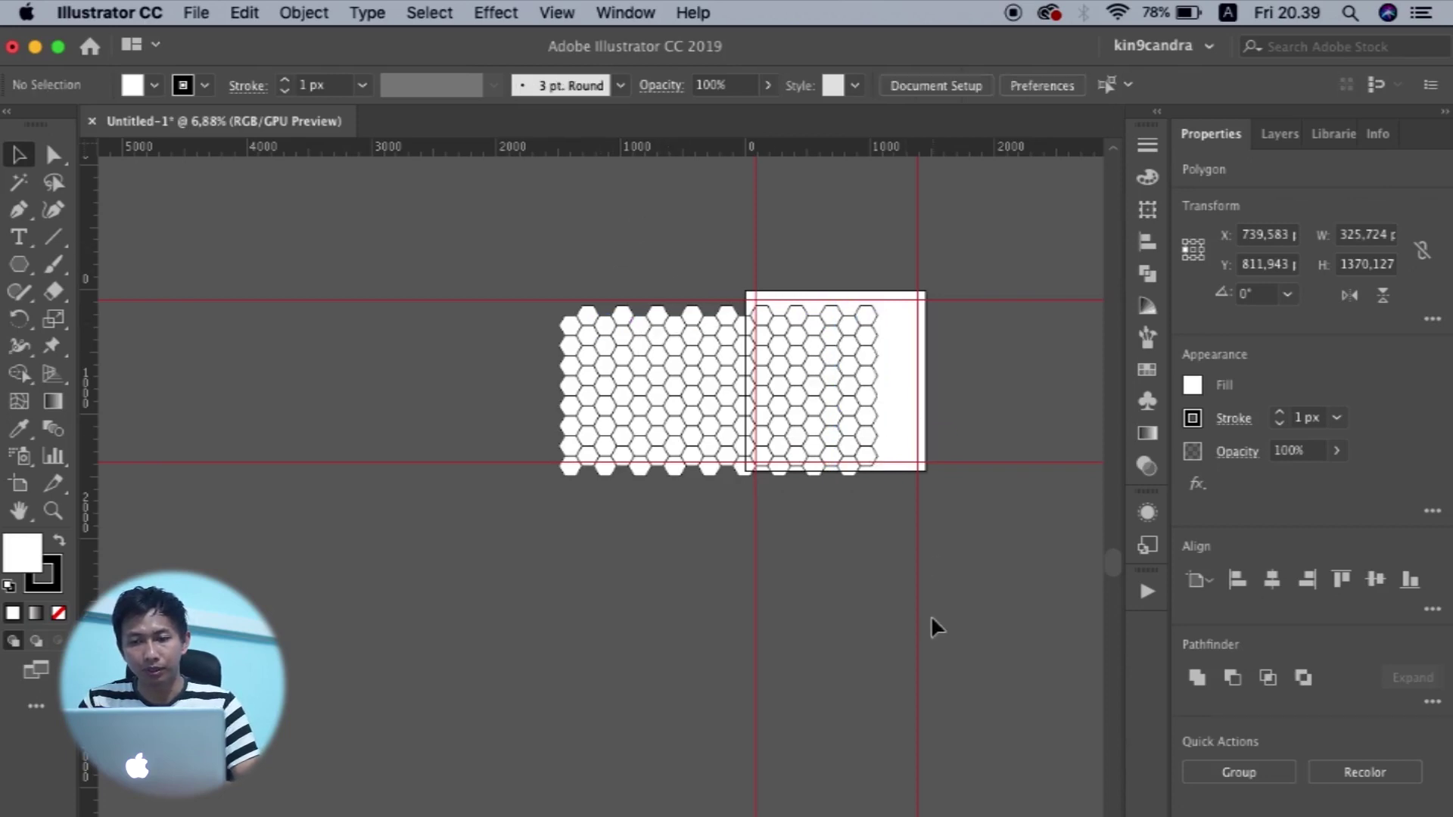
Delete the rightmost hexagon column so the honeycomb is symmetrical.
left_click(931, 617)
left_click_drag(882, 401, 870, 461)
key("Delete")
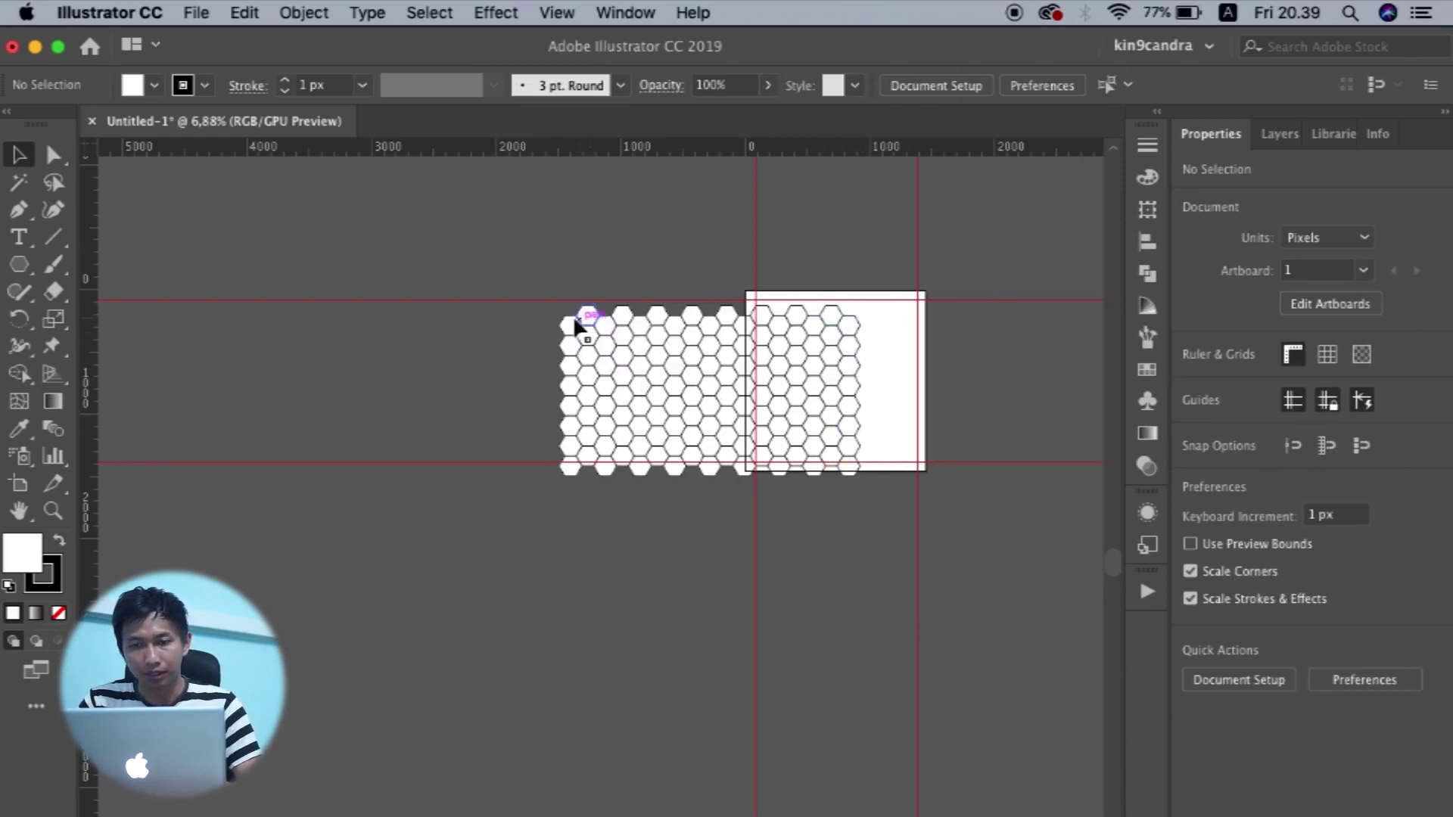
Move the whole honeycomb to the left of the artboard and hide the guides.
key("super+a")
scroll(616, 421, "up", 3)
scroll(941, 564, "down", 2)
left_click_drag(790, 382, 605, 397)
left_click(663, 719)
scroll(663, 719, "down", 3)
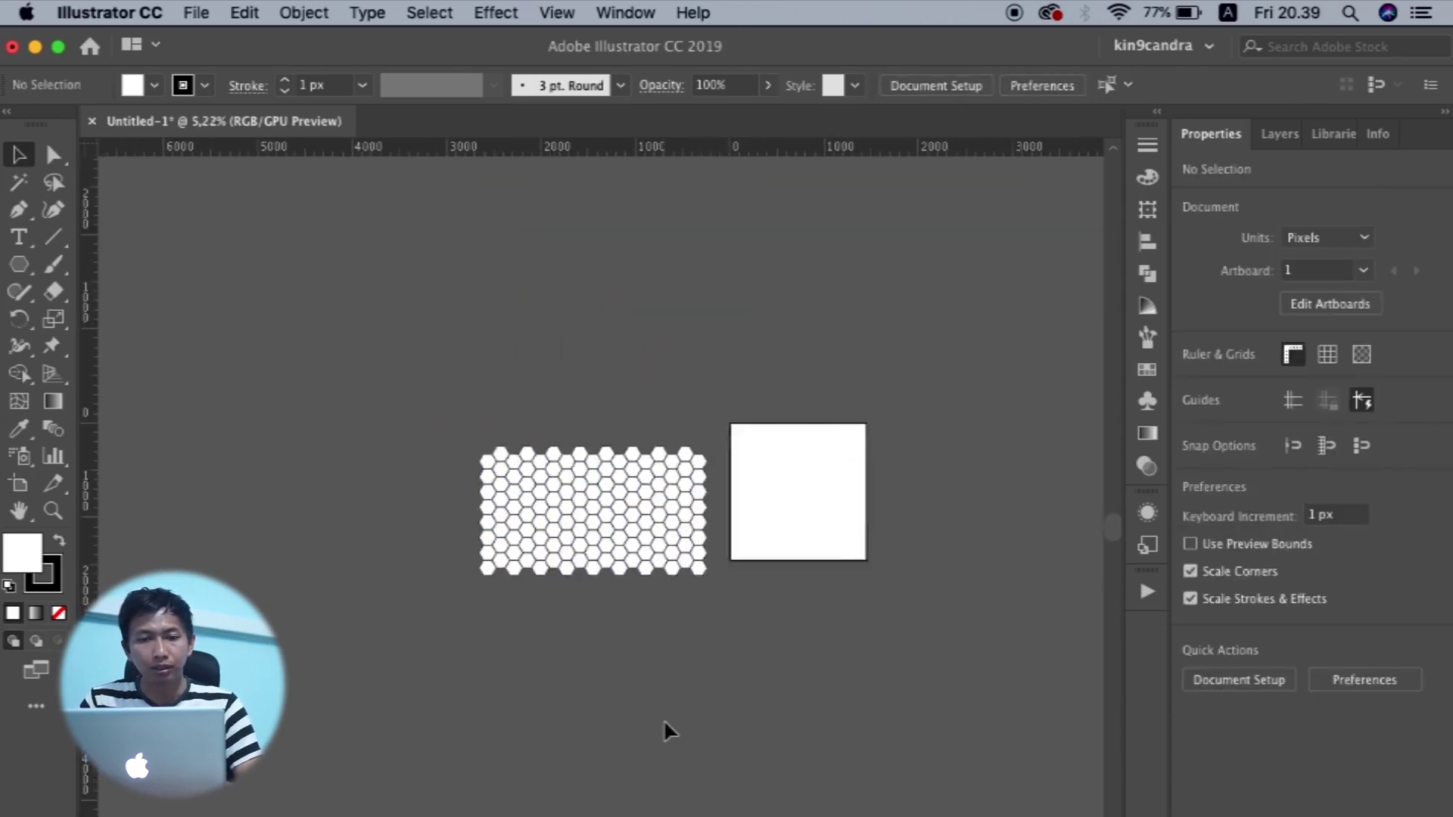
Draw a rectangle of about 2420 by 1370 px covering the full extent of the honeycomb.
left_click_drag(20, 269, 88, 270)
scroll(745, 712, "up", 2)
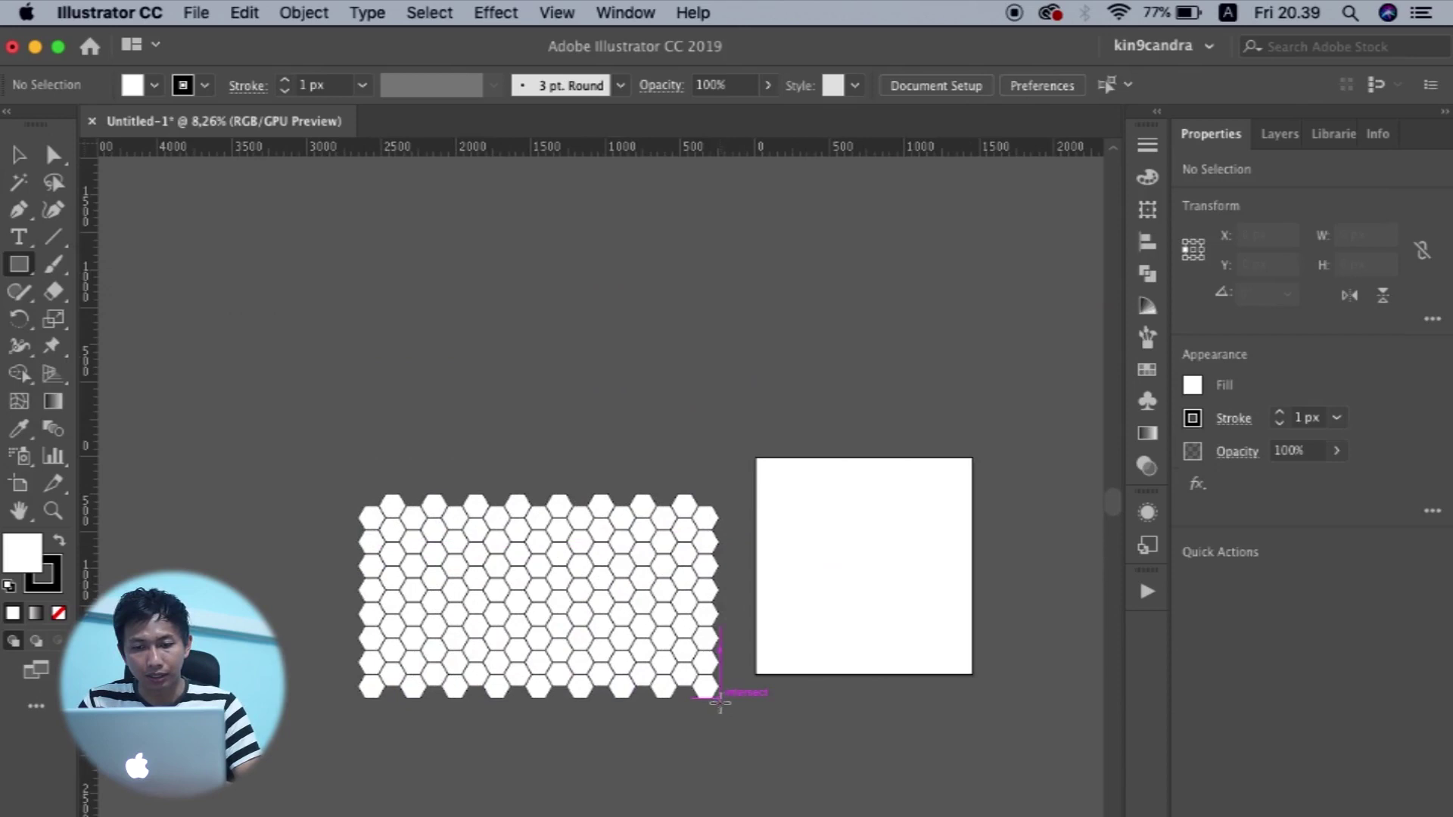
left_click_drag(718, 697, 360, 493)
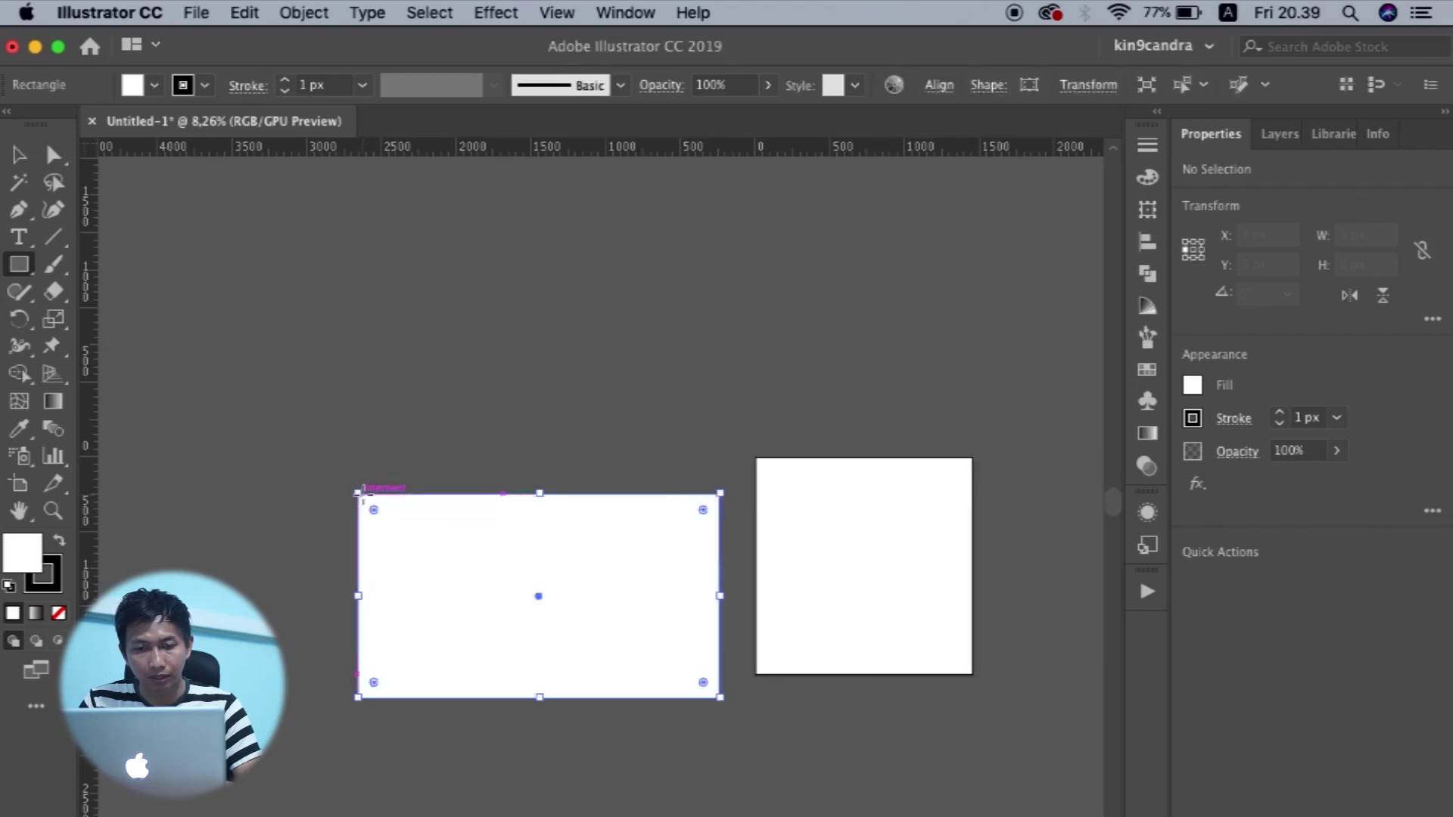
Set the rectangle to no fill with a black 1 px stroke.
scroll(451, 643, "up", 2)
key("shift+x")
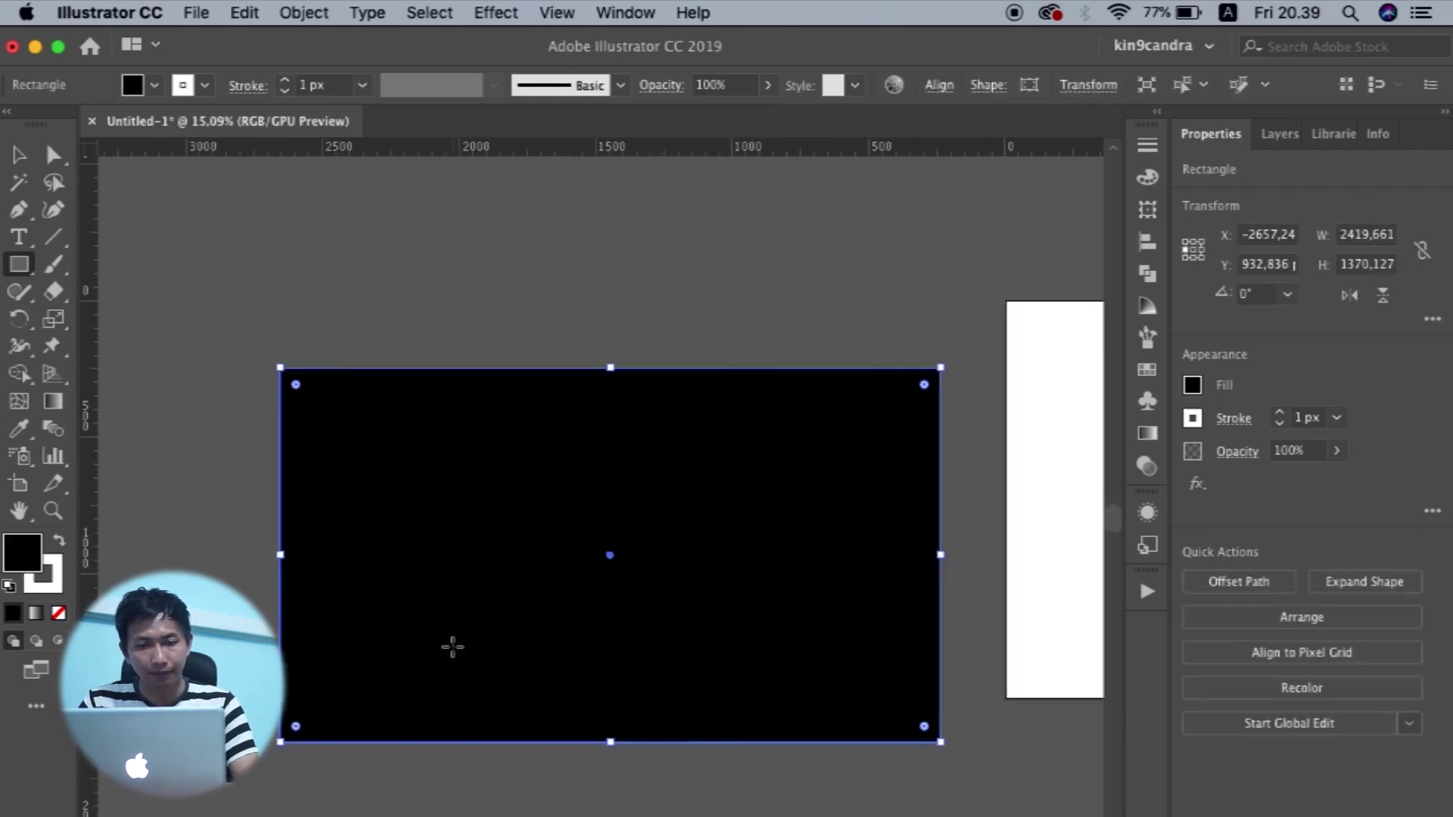
key("shift+x")
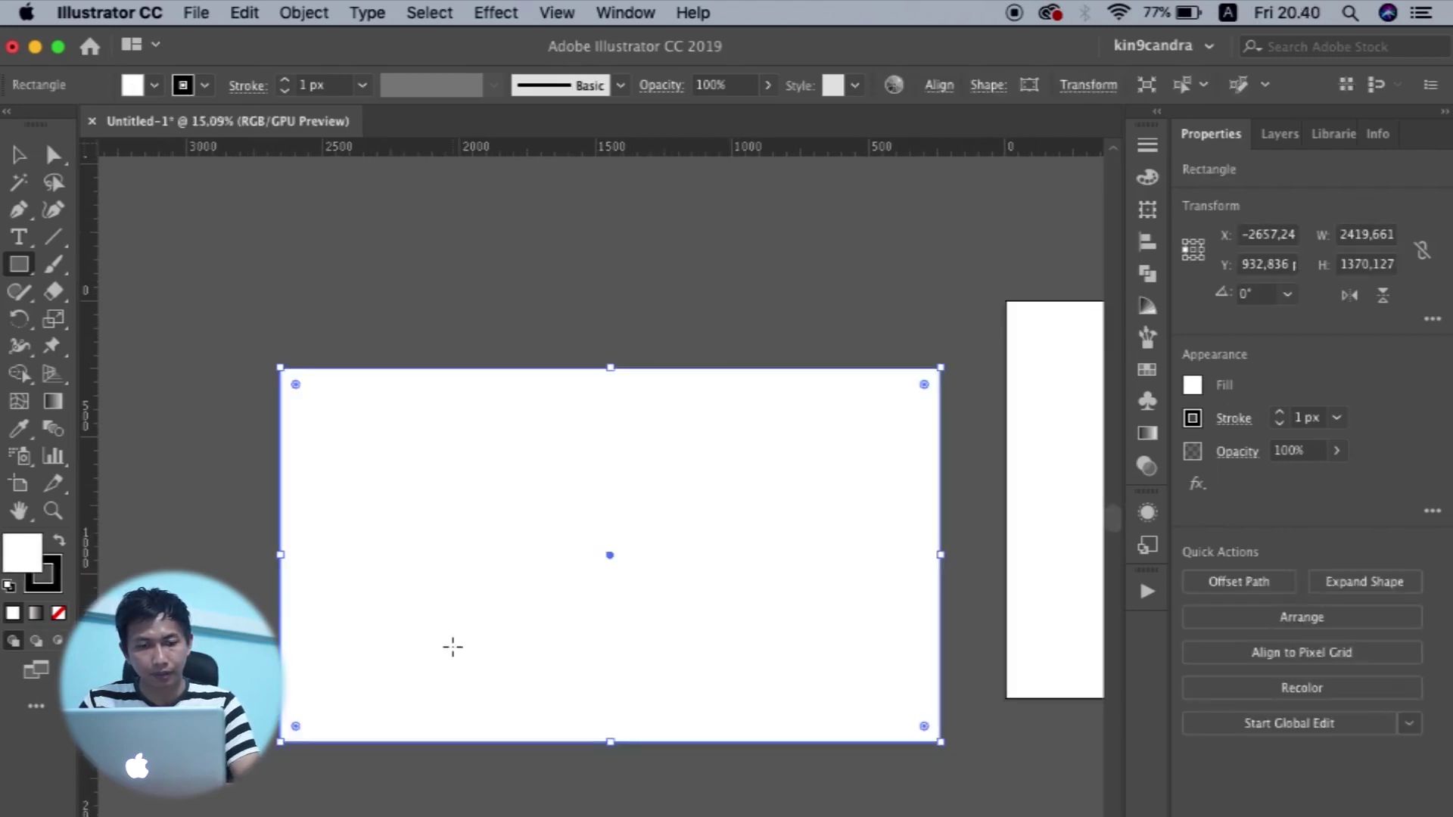
left_click(58, 614)
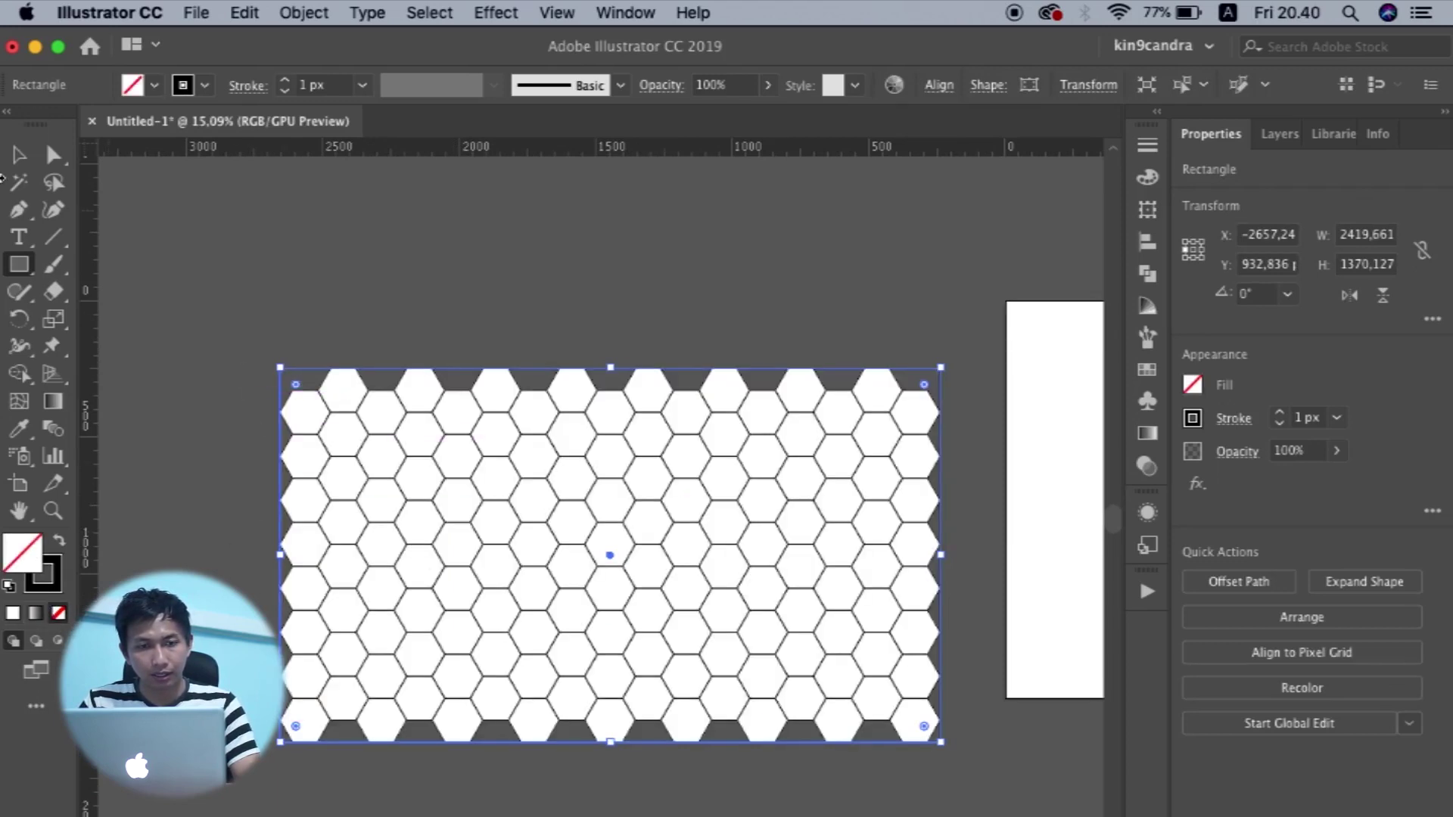
Select all honeycomb hexagons without the framing rectangle and set their fill to none.
left_click(18, 156)
left_click_drag(197, 310, 951, 774)
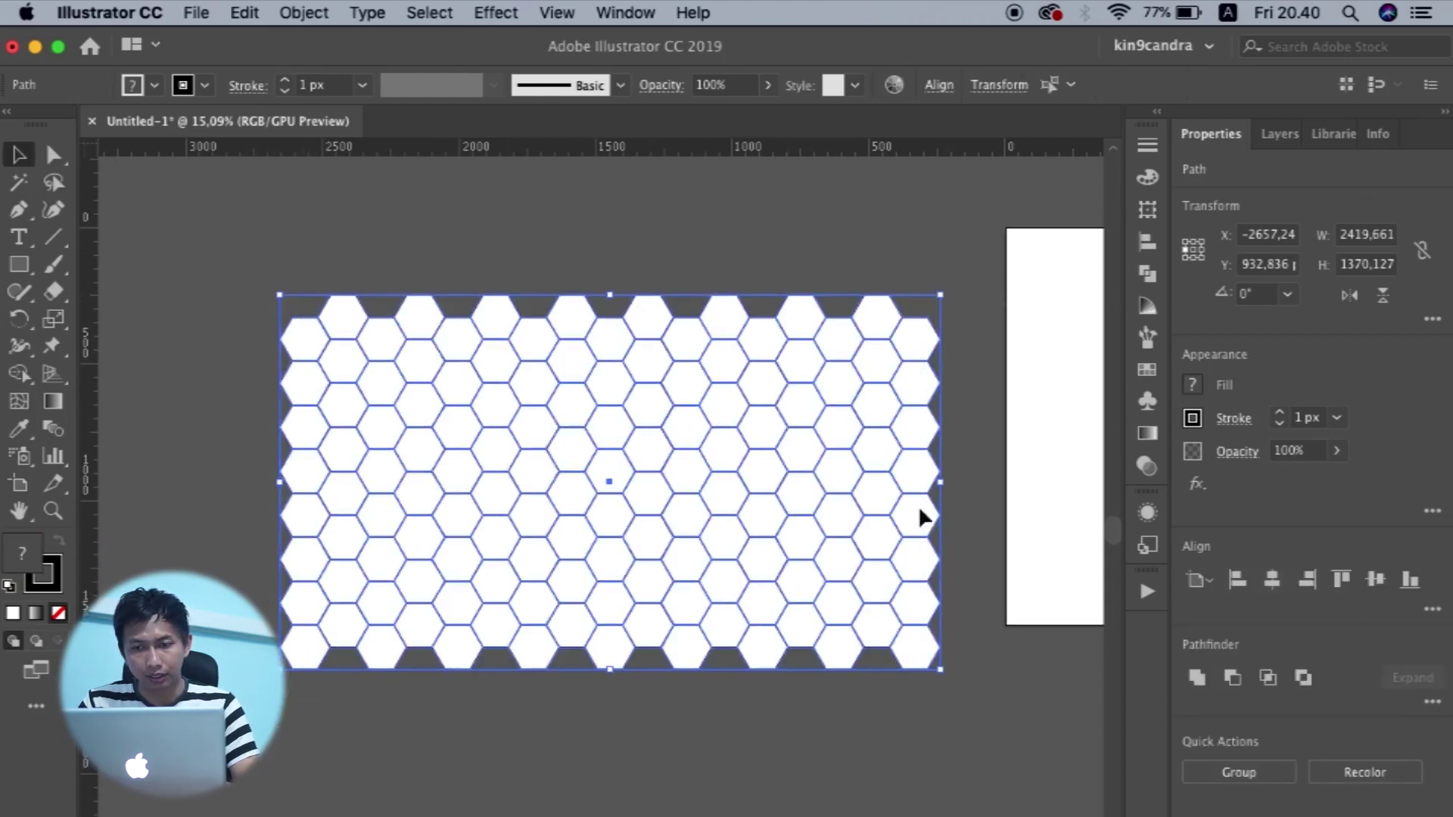
left_click(920, 293, "shift")
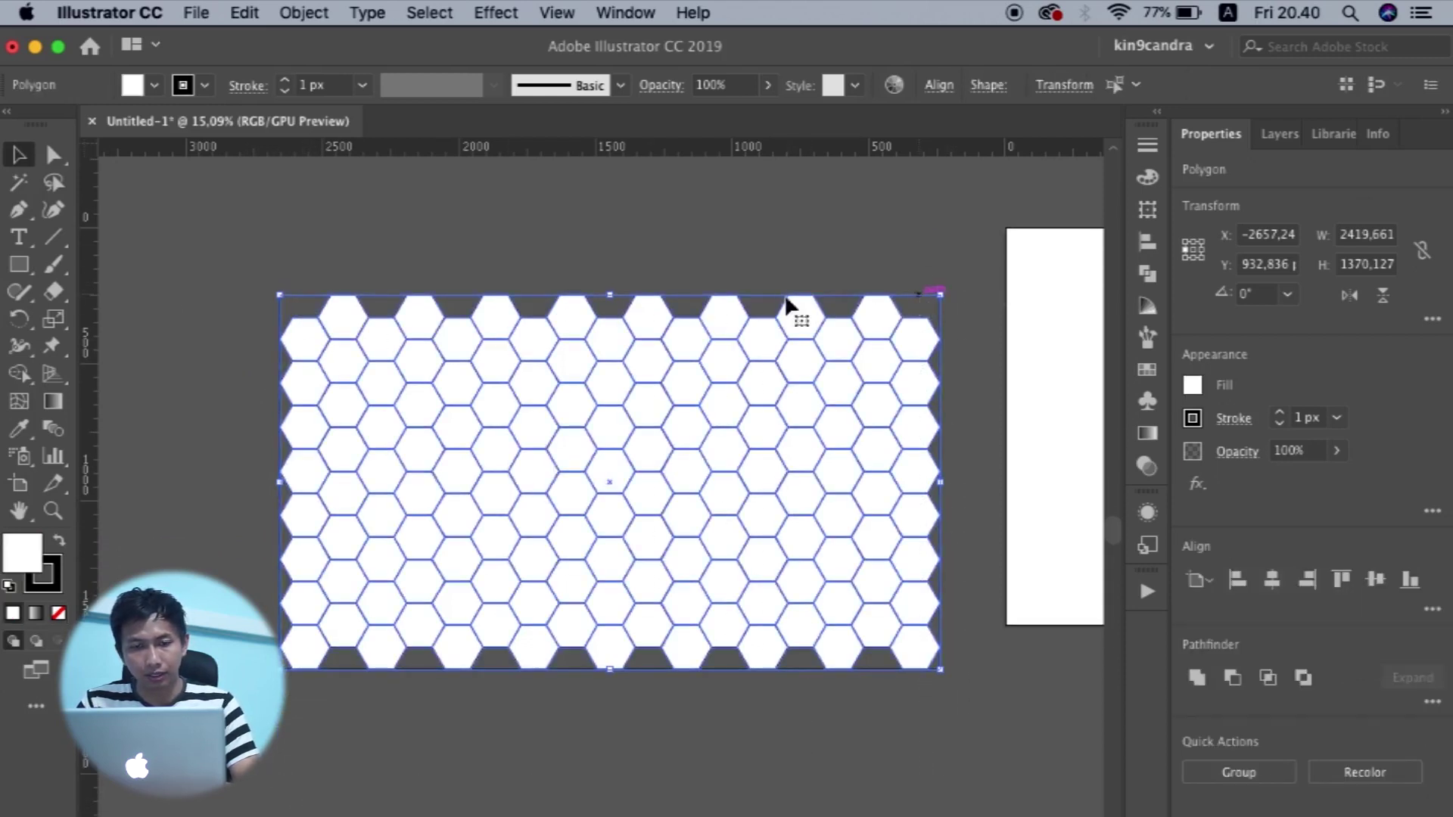
left_click(59, 613)
left_click(234, 494)
scroll(234, 493, "up", 2)
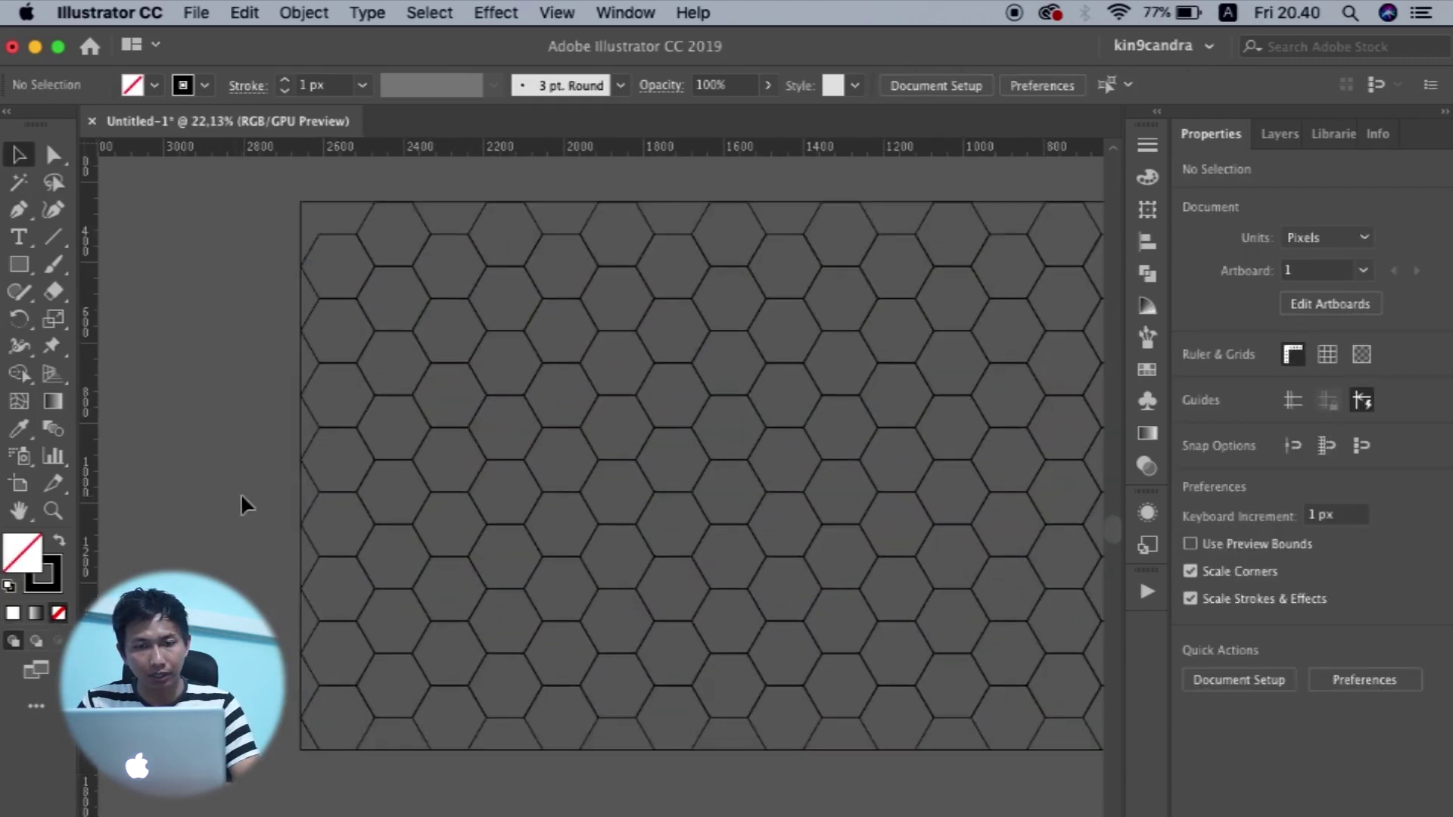
scroll(344, 442, "down", 4)
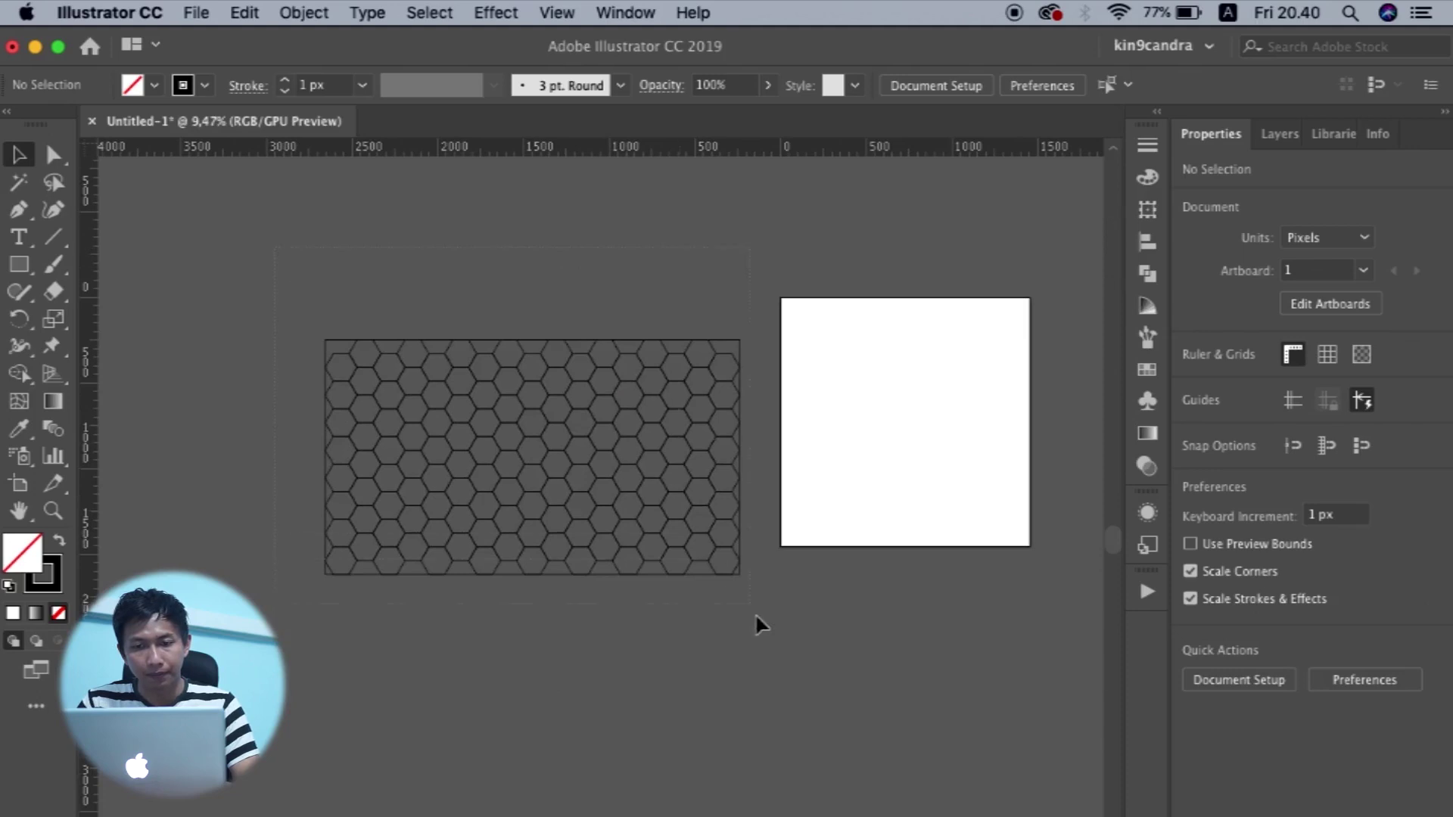
Set the stroke weight of all hexagons and the framing rectangle to 2 px.
key("super+a")
scroll(420, 325, "up", 2)
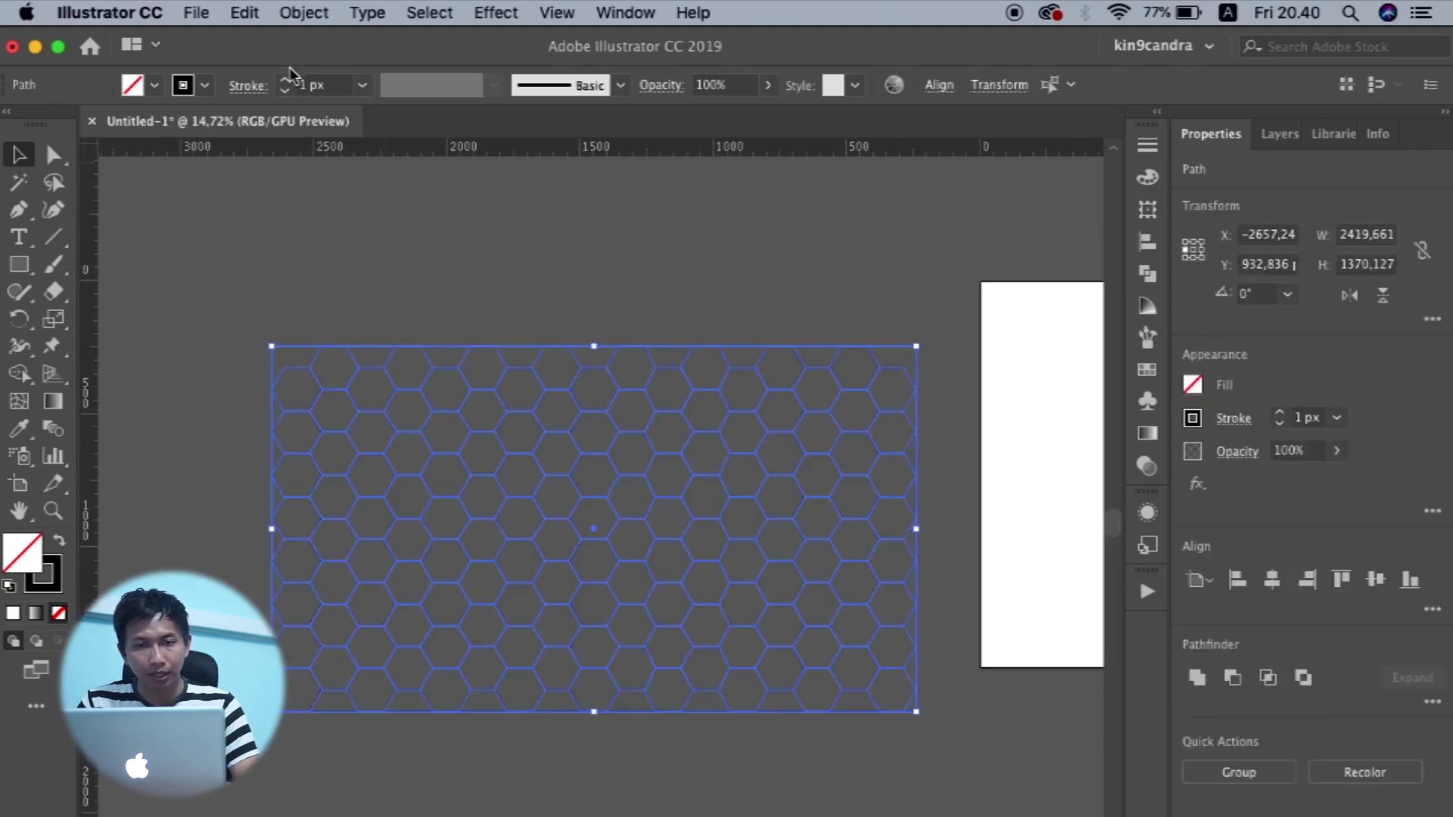
left_click(342, 160)
scroll(409, 302, "up", 3)
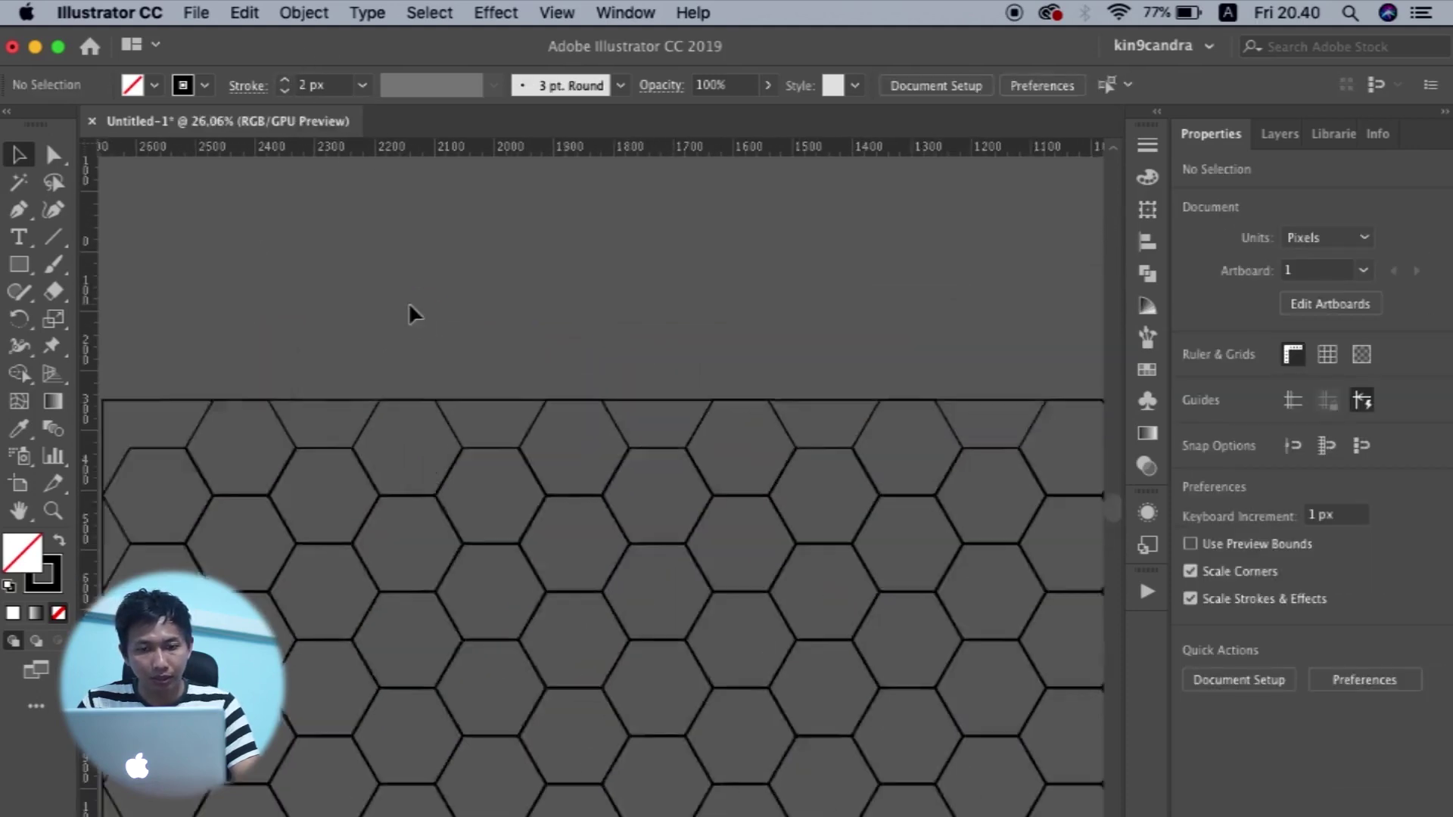
scroll(431, 289, "down", 3)
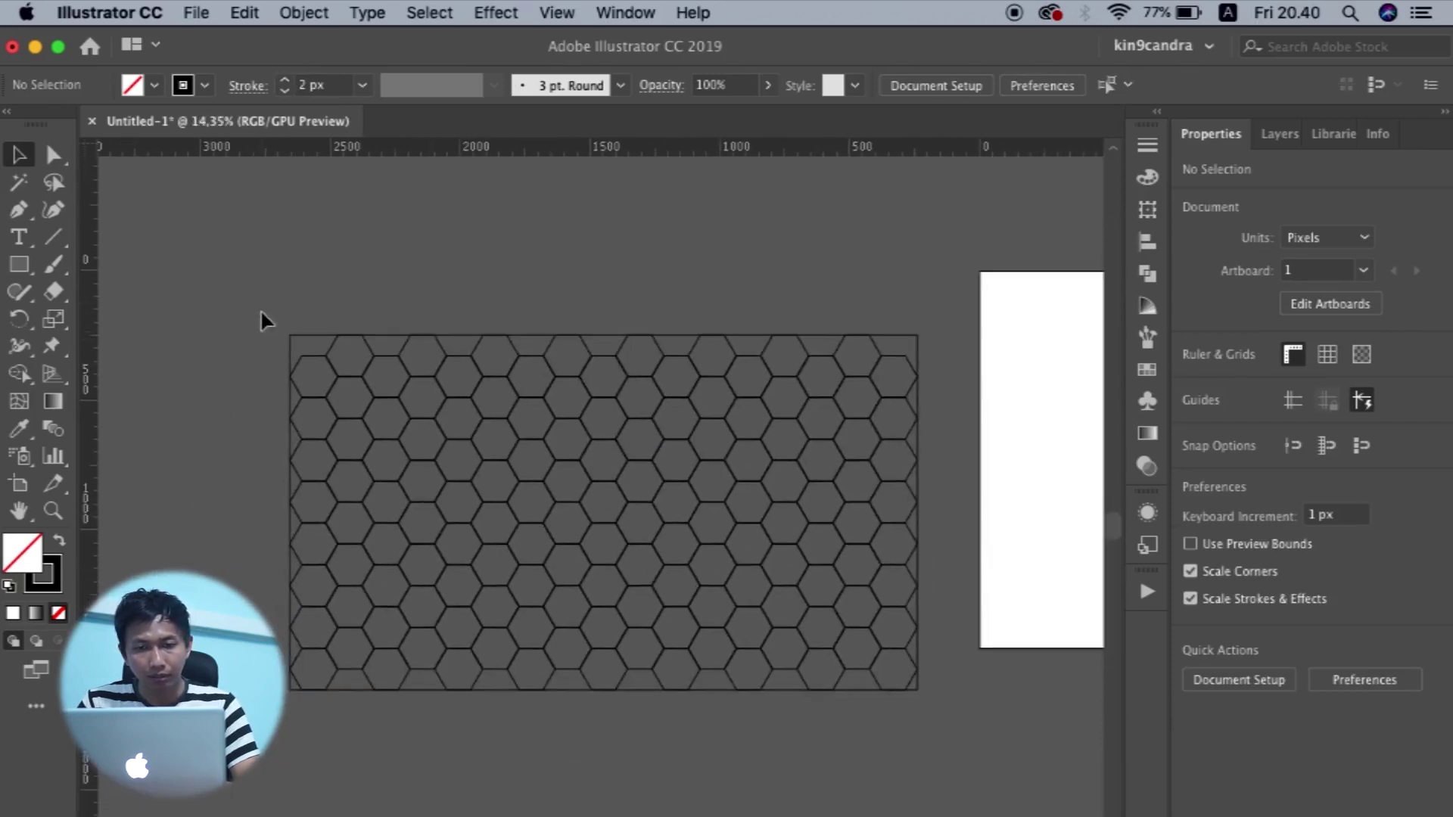
Align the strokes of all hexagons and the framing rectangle to the center of their paths.
key("super+a")
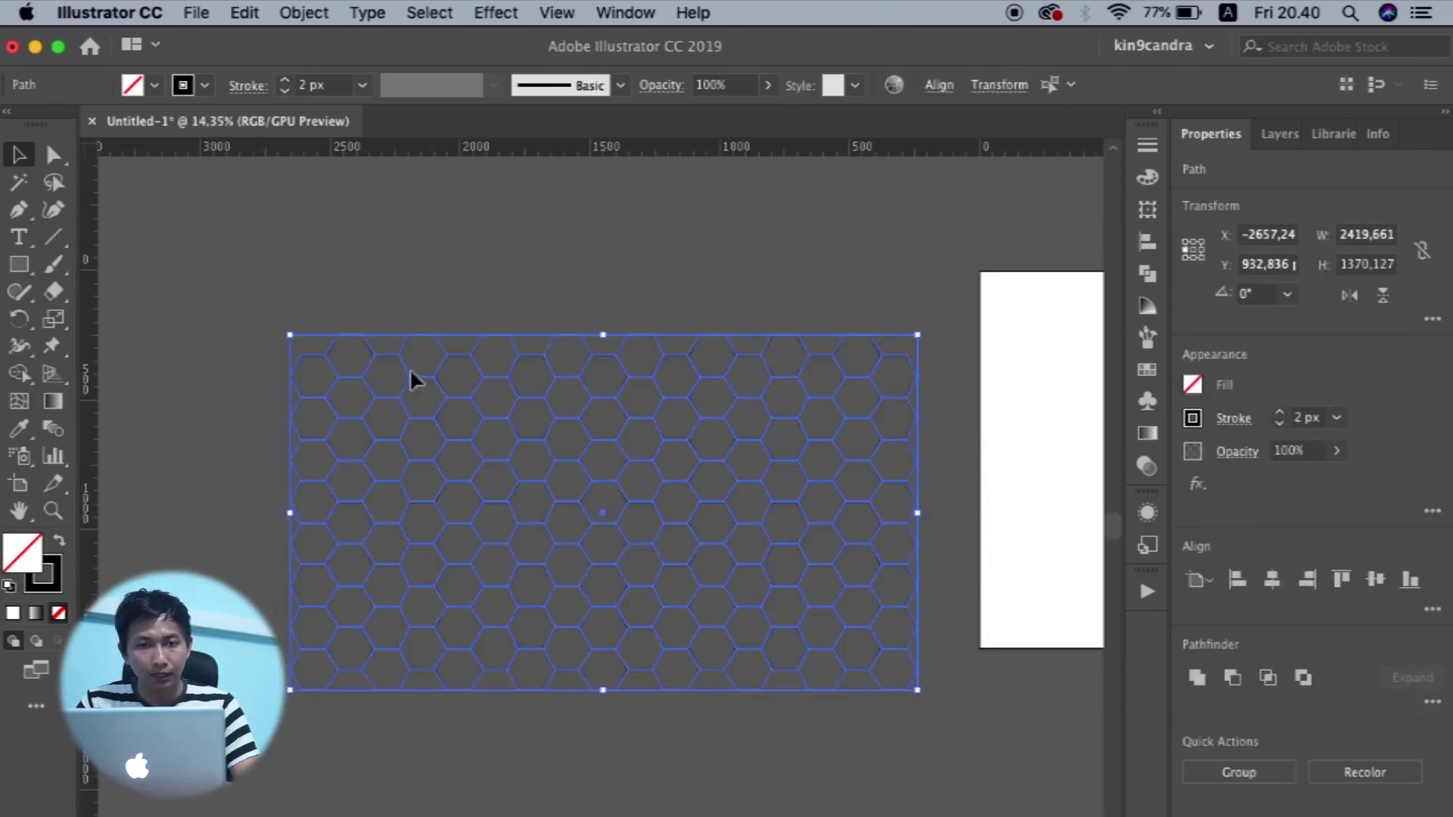
left_click(250, 85)
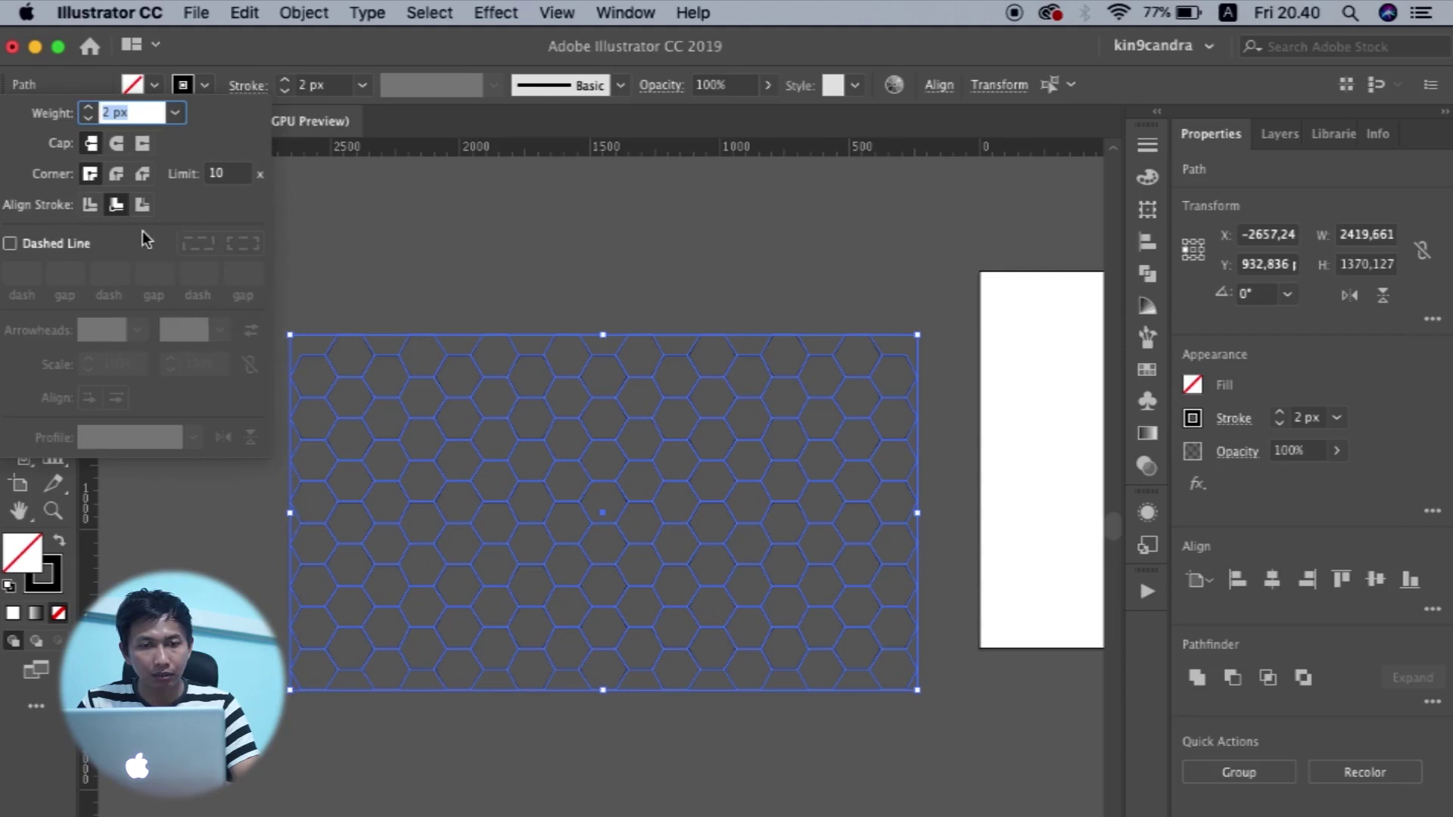
left_click(90, 209)
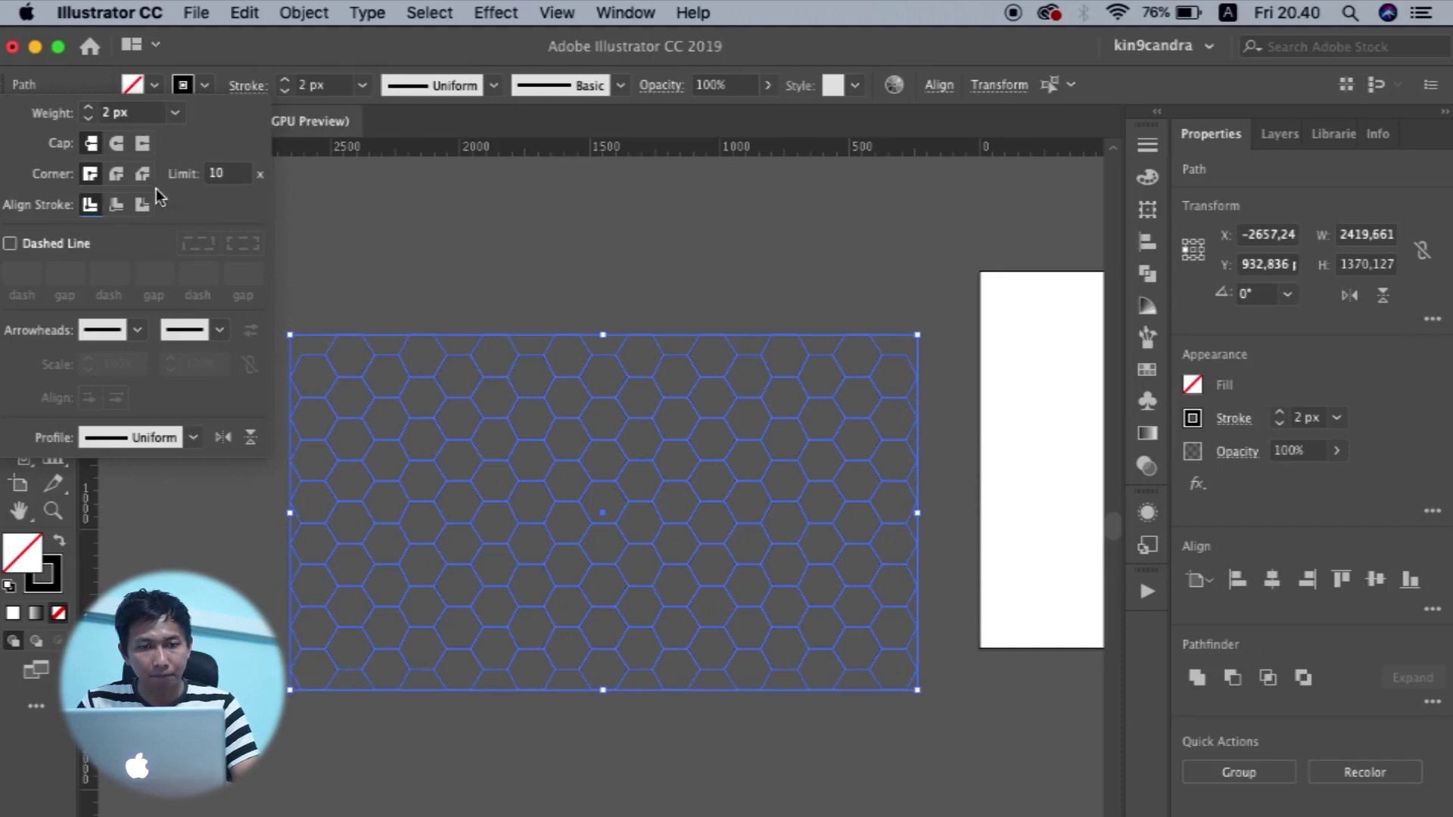
key("super+equal")
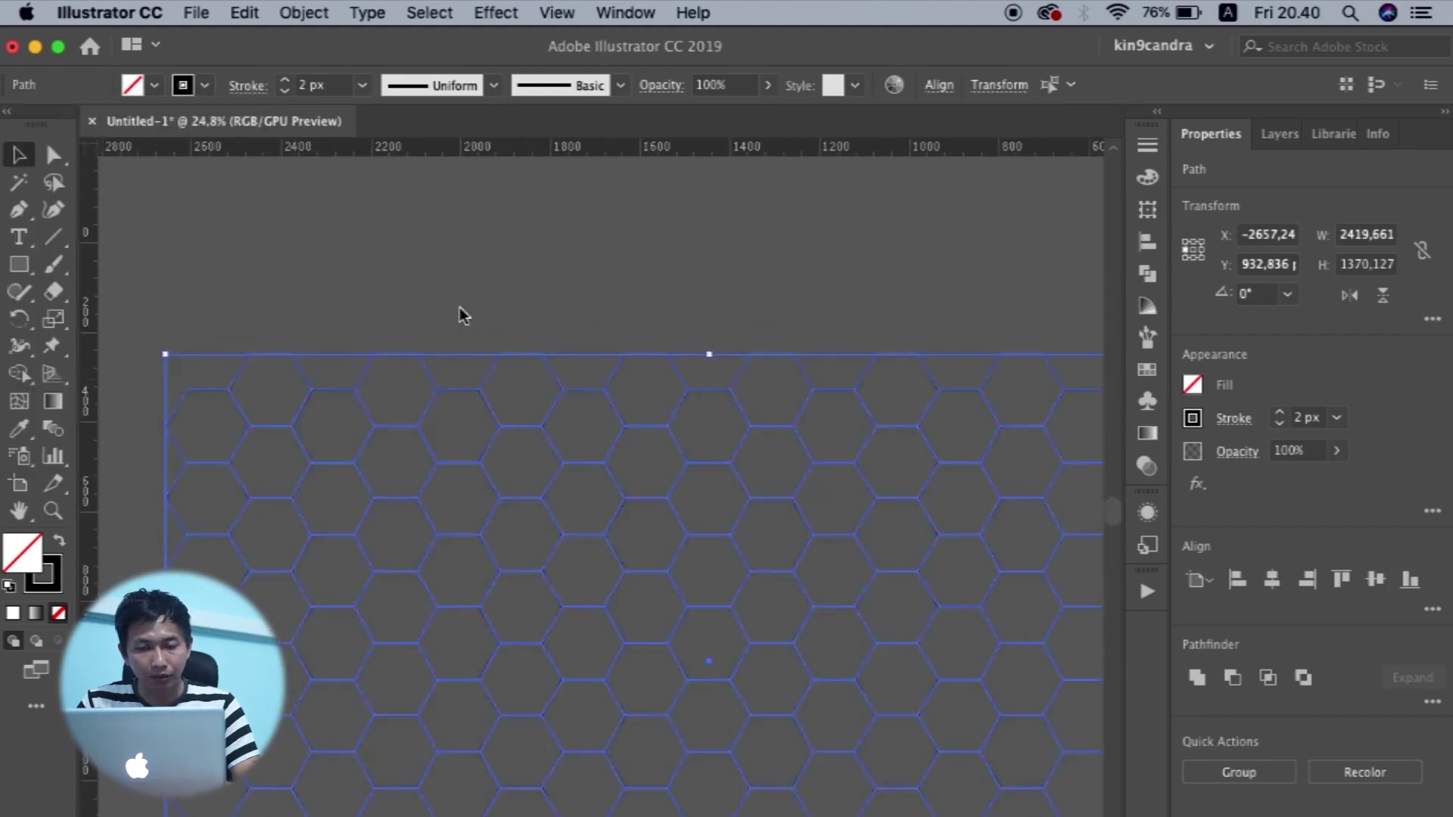
scroll(460, 307, "down", 3)
left_click(636, 711)
scroll(636, 715, "down", 3)
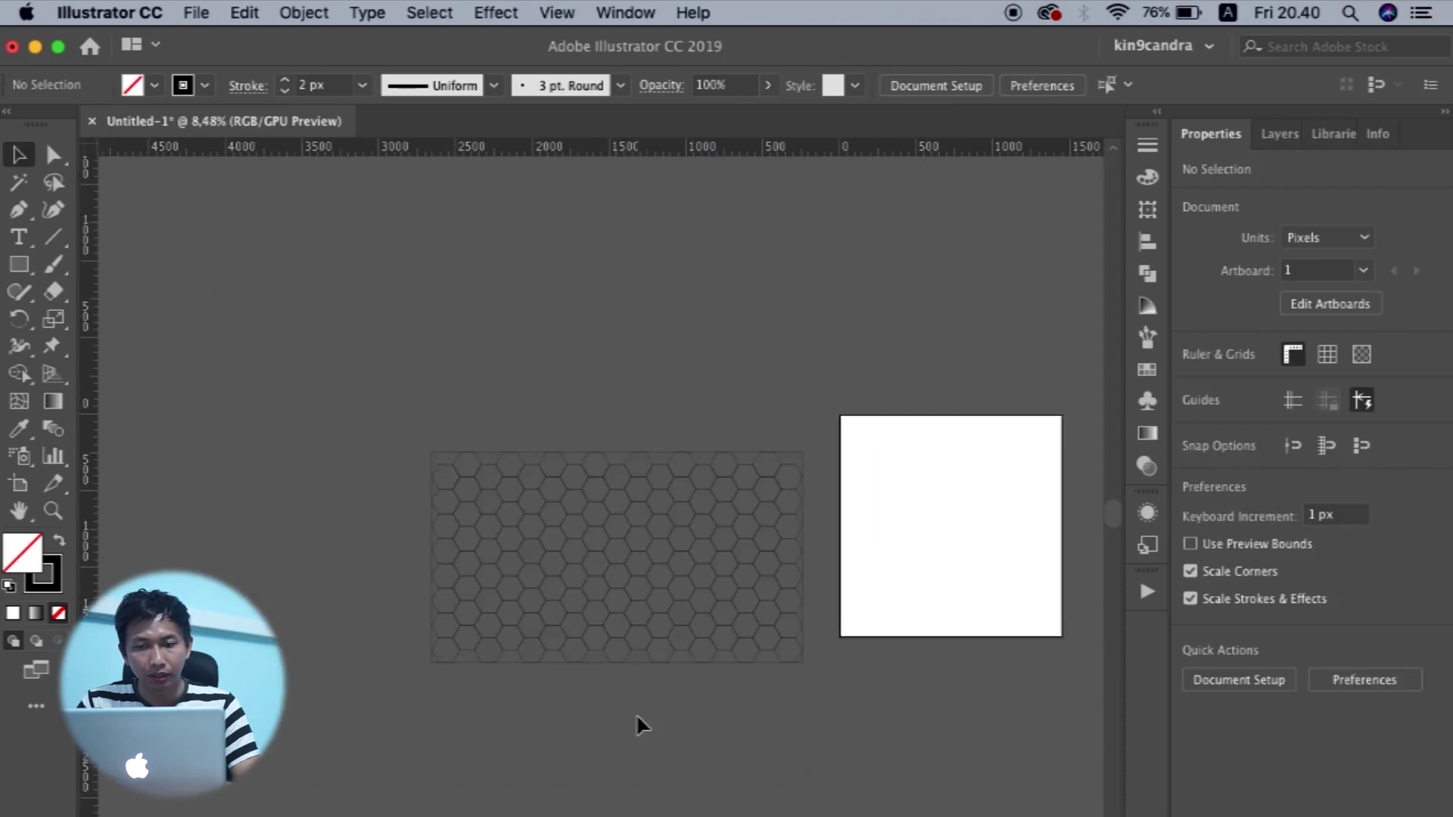
scroll(635, 714, "up", 1)
scroll(635, 715, "up", 2)
scroll(651, 760, "down", 2)
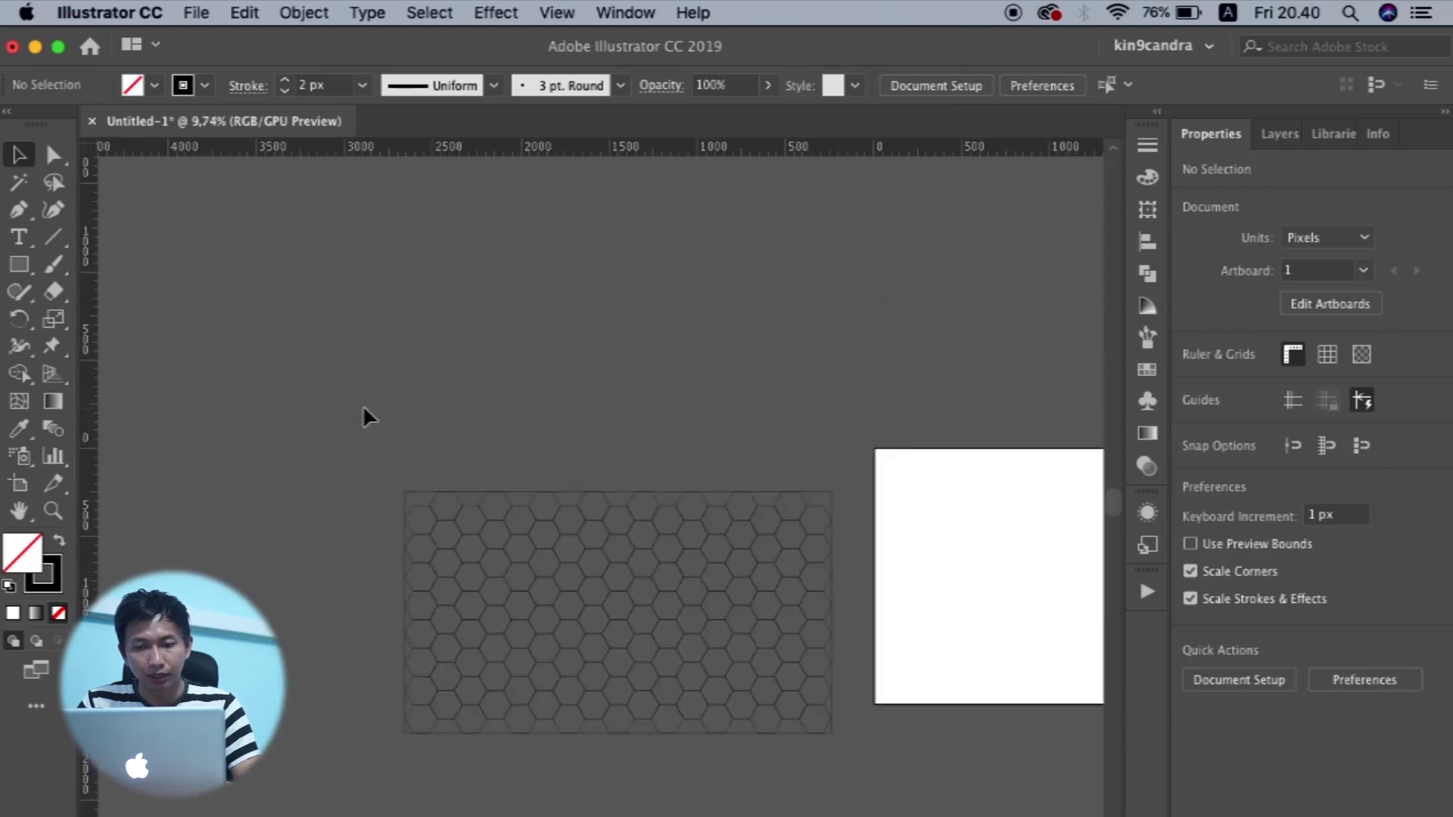
Group all hexagons together with the framing rectangle.
key("super+a")
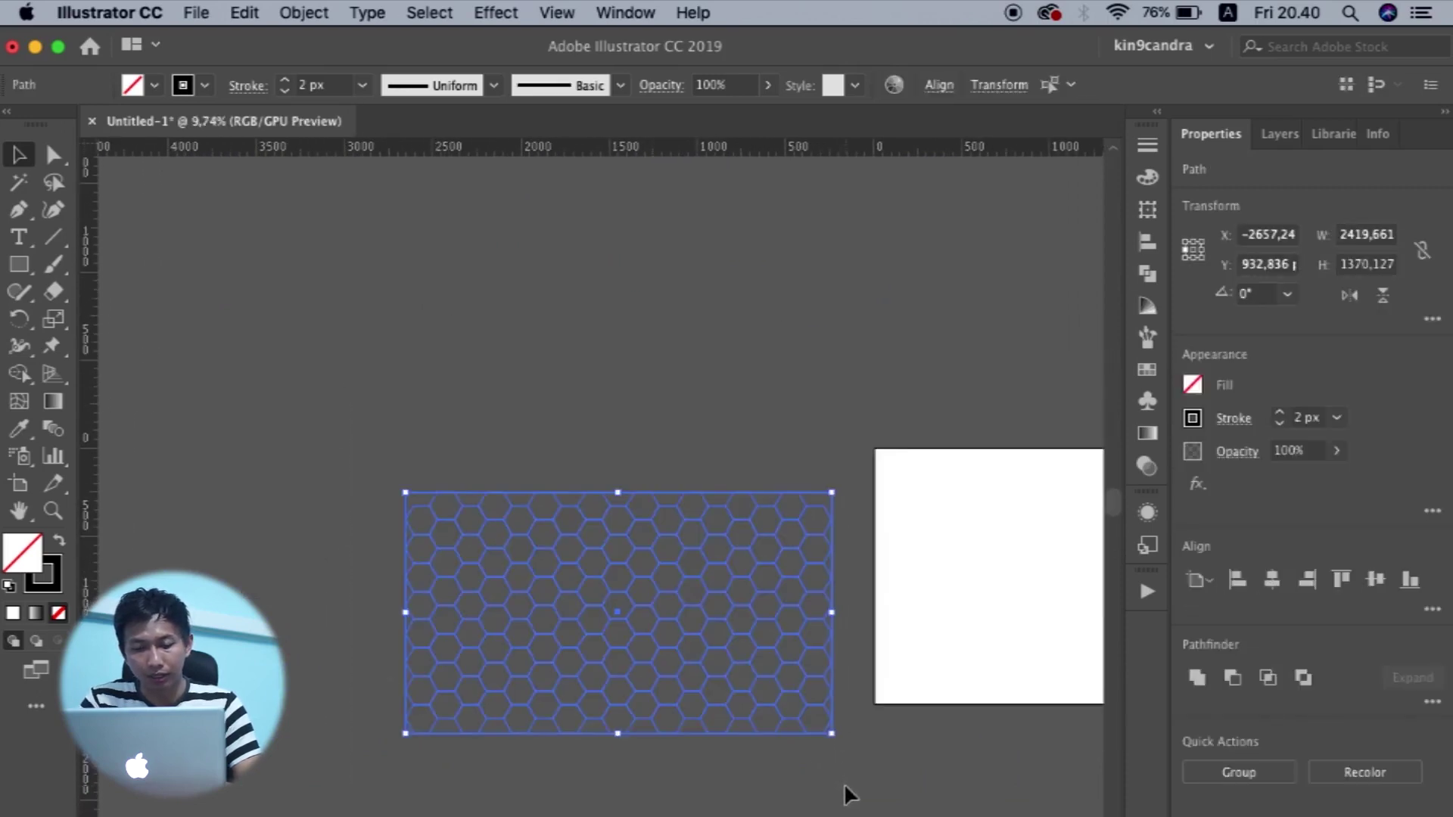
key("super+g")
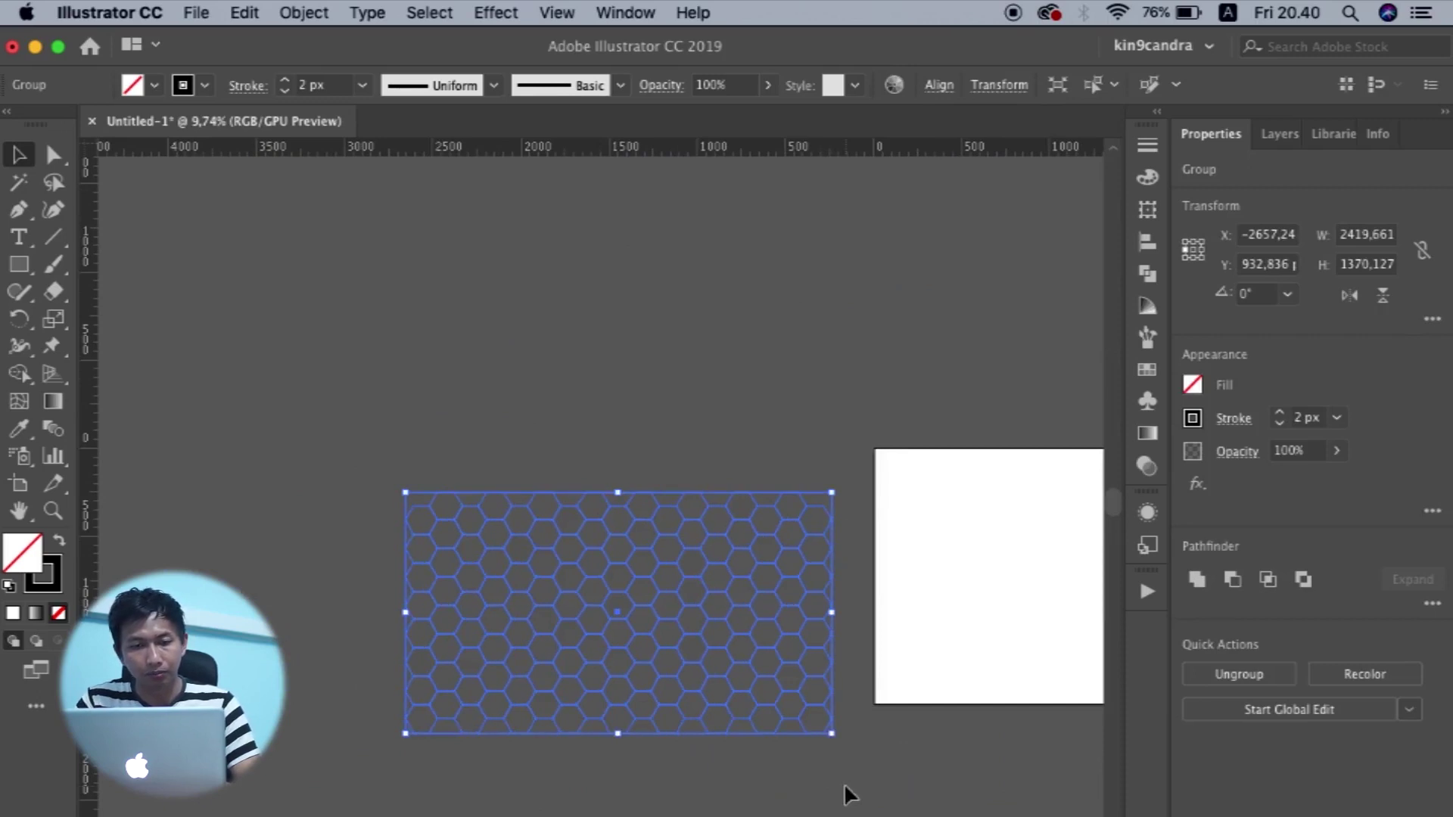
key("shift+super+a")
Draw a rectangle of about 2475 by 725 px above the honeycomb, roughly matching its width.
scroll(494, 504, "down", 1)
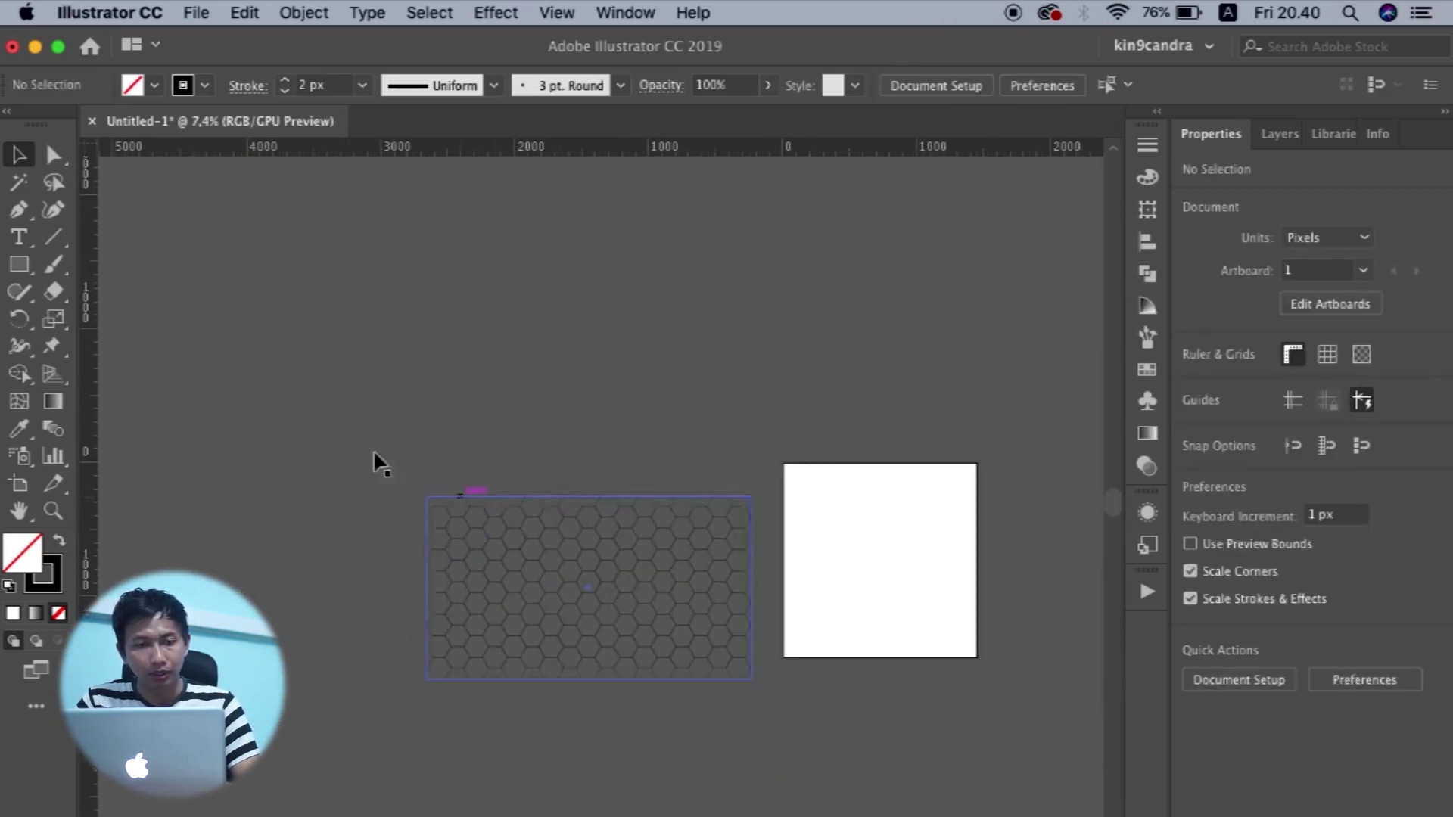
left_click(23, 266)
left_click_drag(419, 354, 753, 450)
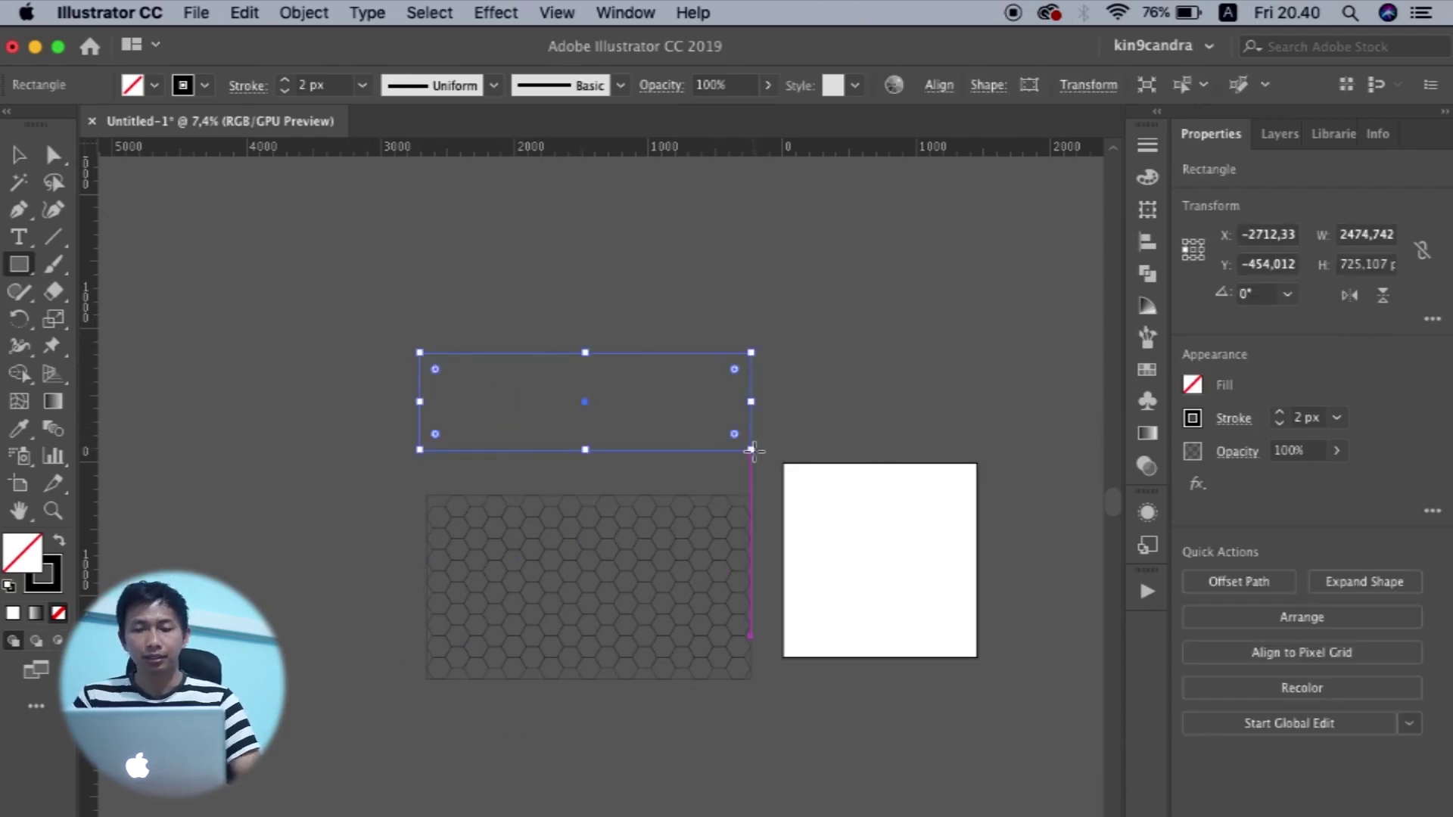
Select the new rectangle's two upper corner points and scale them inward with the Scale tool to form a trapezoid.
left_click(53, 154)
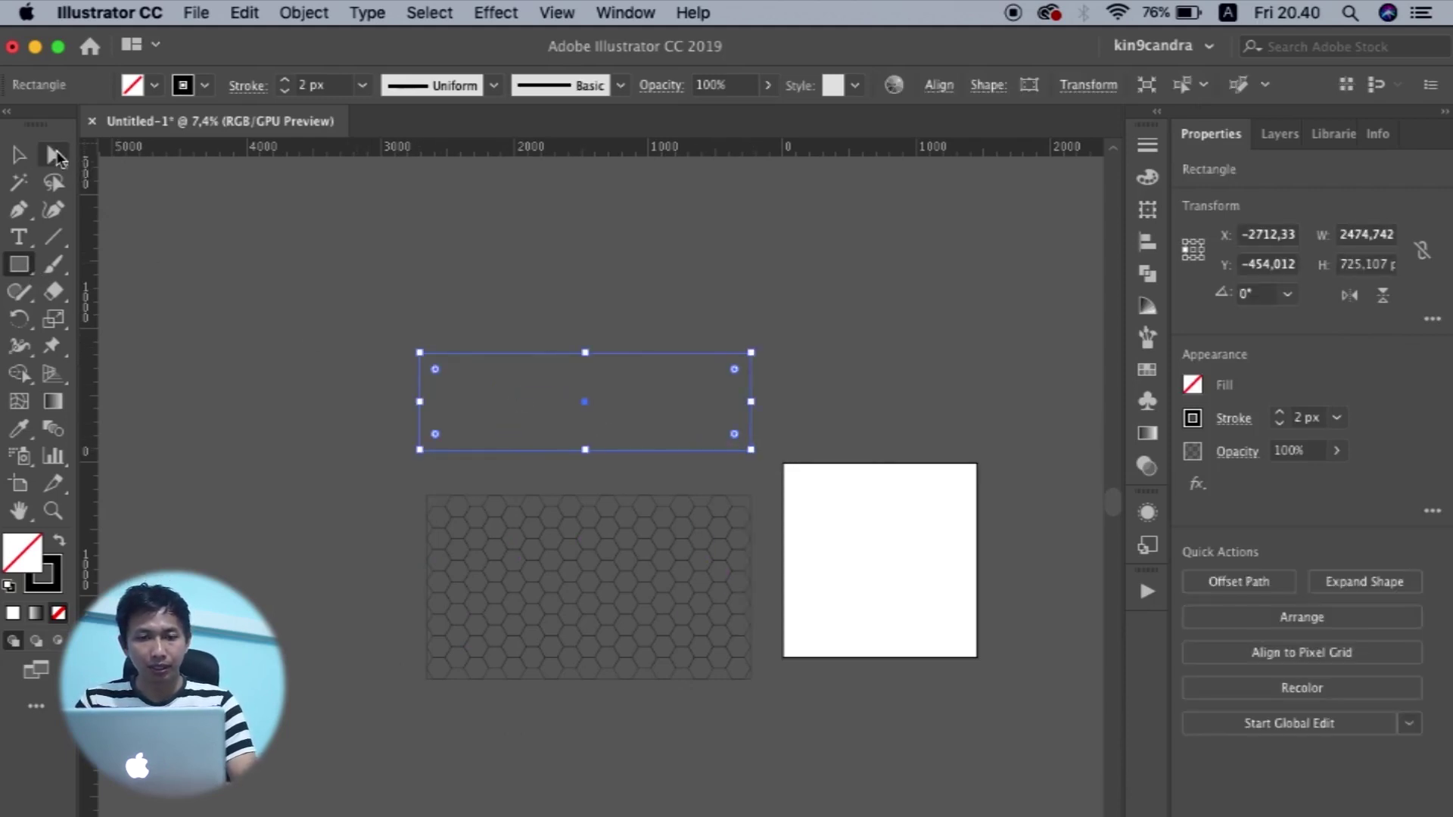
left_click(421, 356)
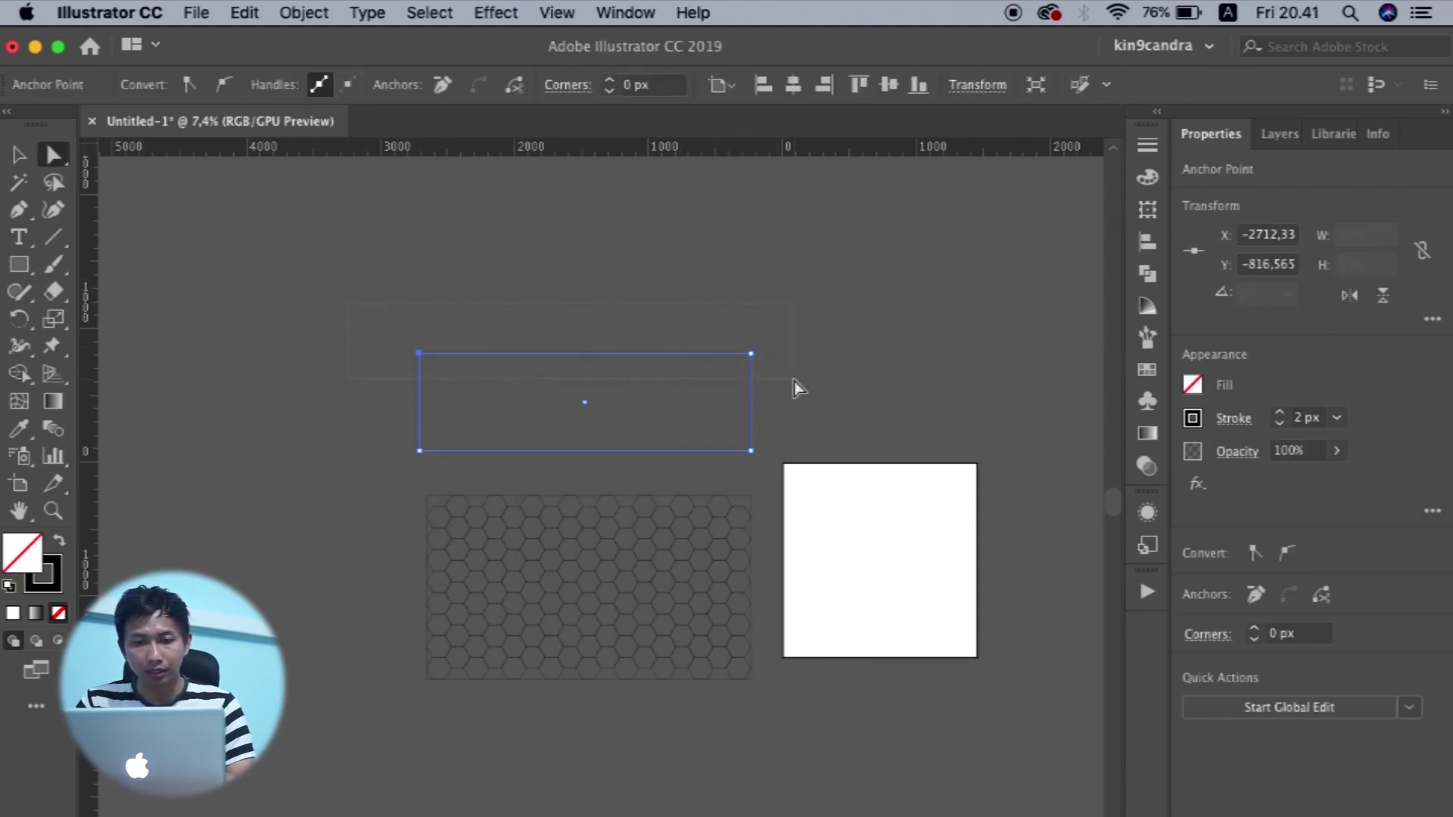
key("super+a")
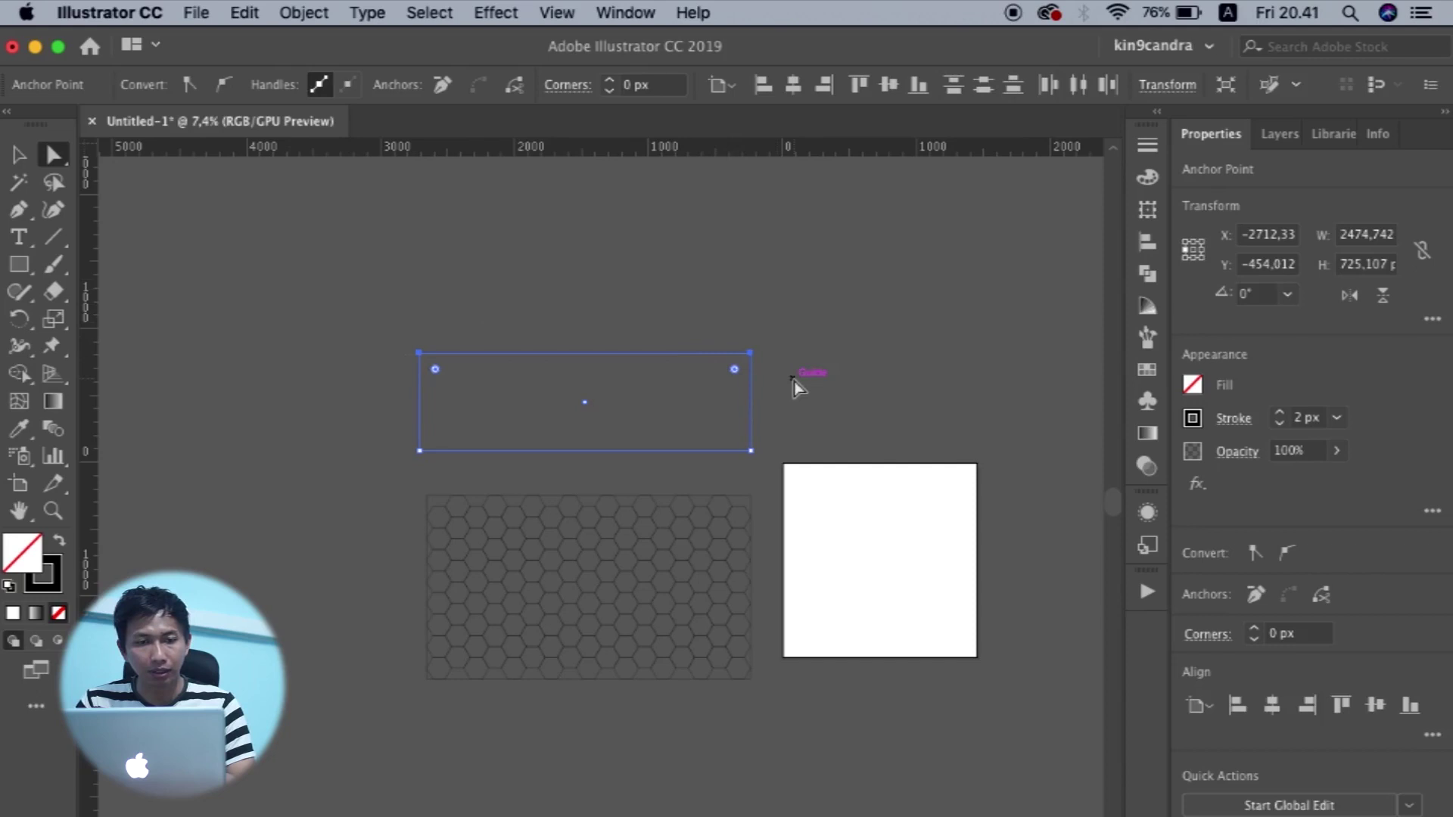
left_click(54, 324)
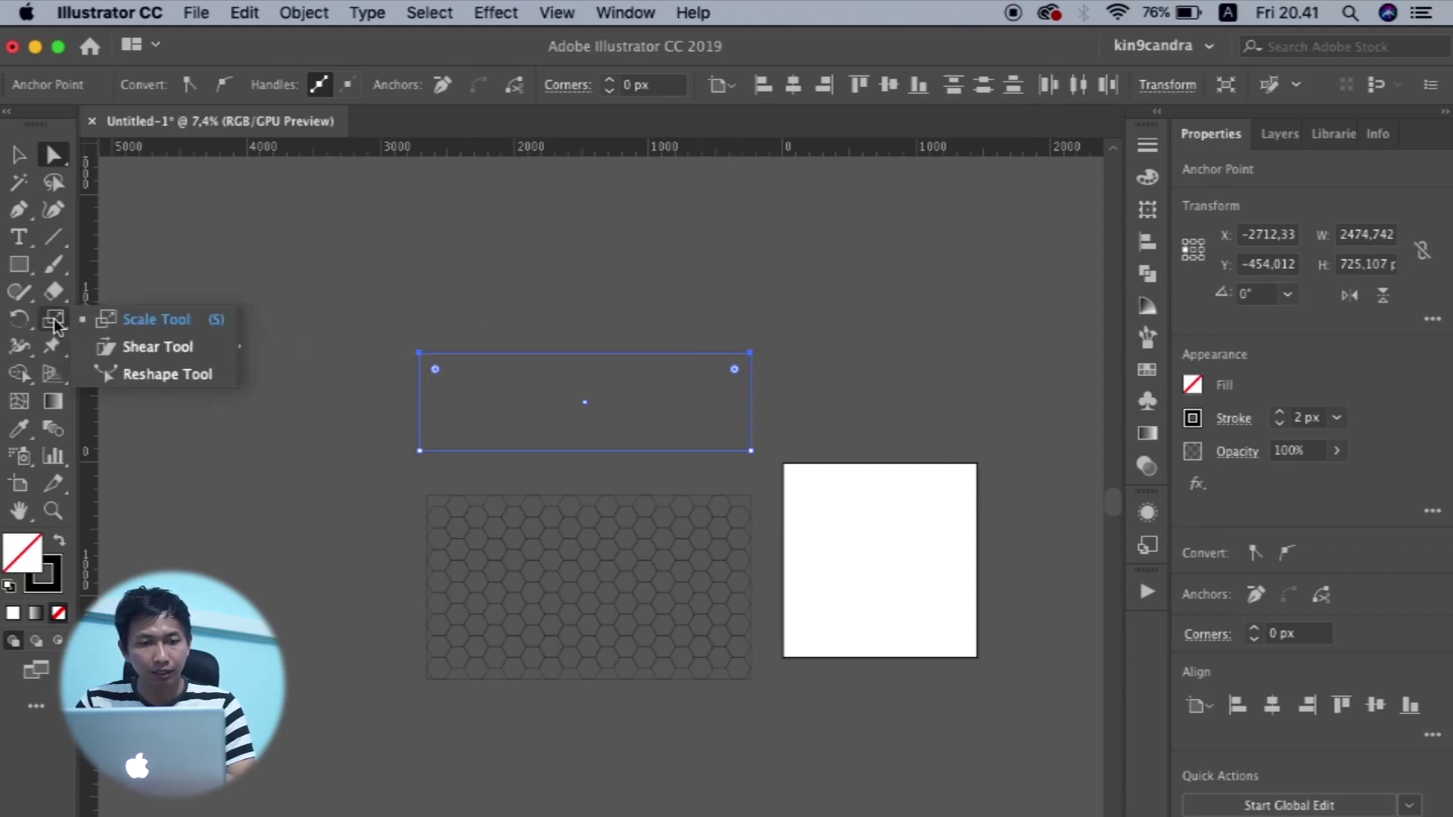
left_click(135, 324)
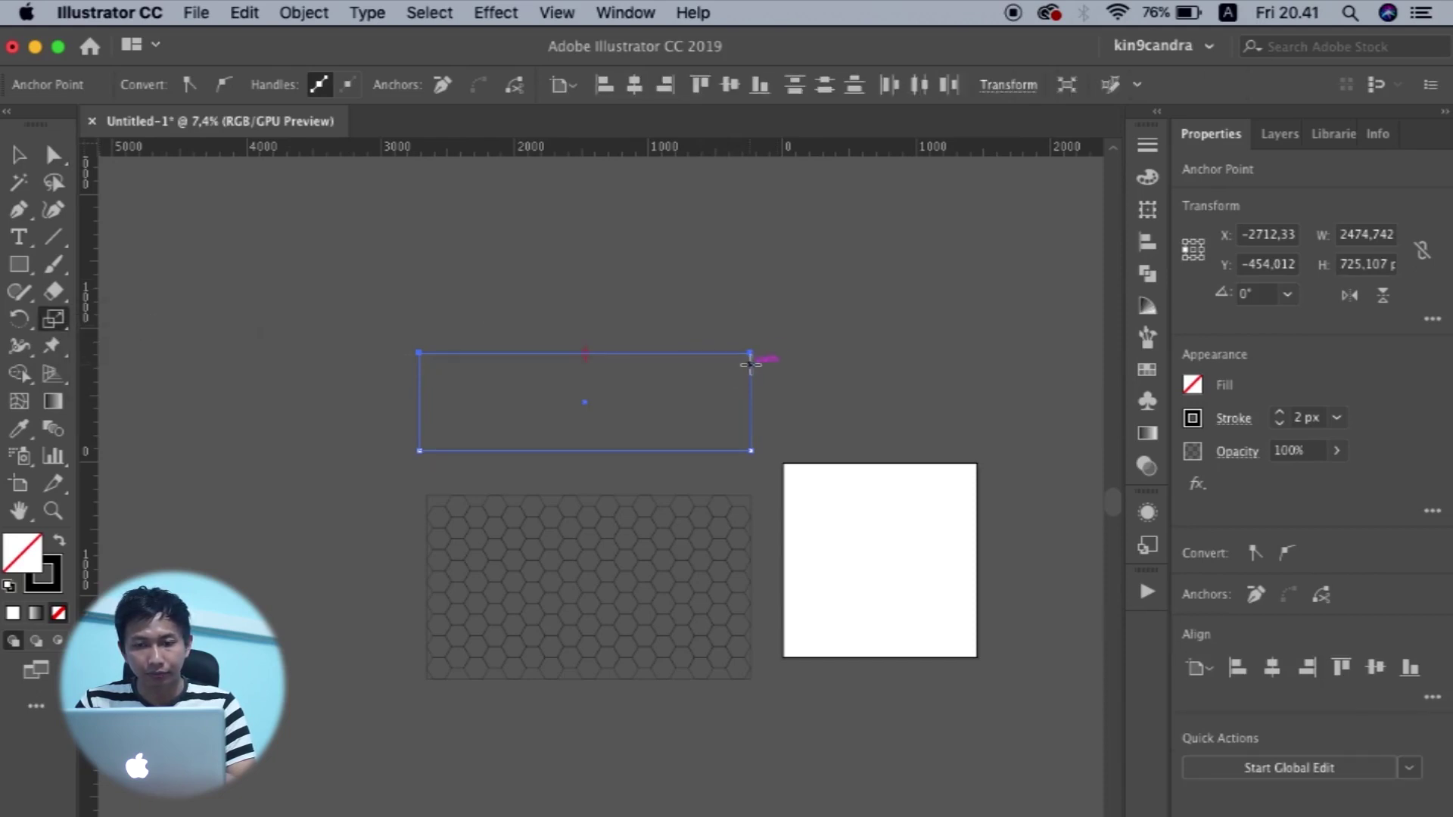
left_click_drag(751, 352, 690, 352)
Lower the trapezoid's upper edge to a height of about 525 px and scale that edge narrower.
left_click(54, 155)
scroll(823, 418, "up", 2)
key("shift+Down")
key("s")
left_click_drag(746, 429, 717, 424)
key("v")
left_click(260, 348)
scroll(260, 348, "down", 2)
scroll(260, 348, "up", 1)
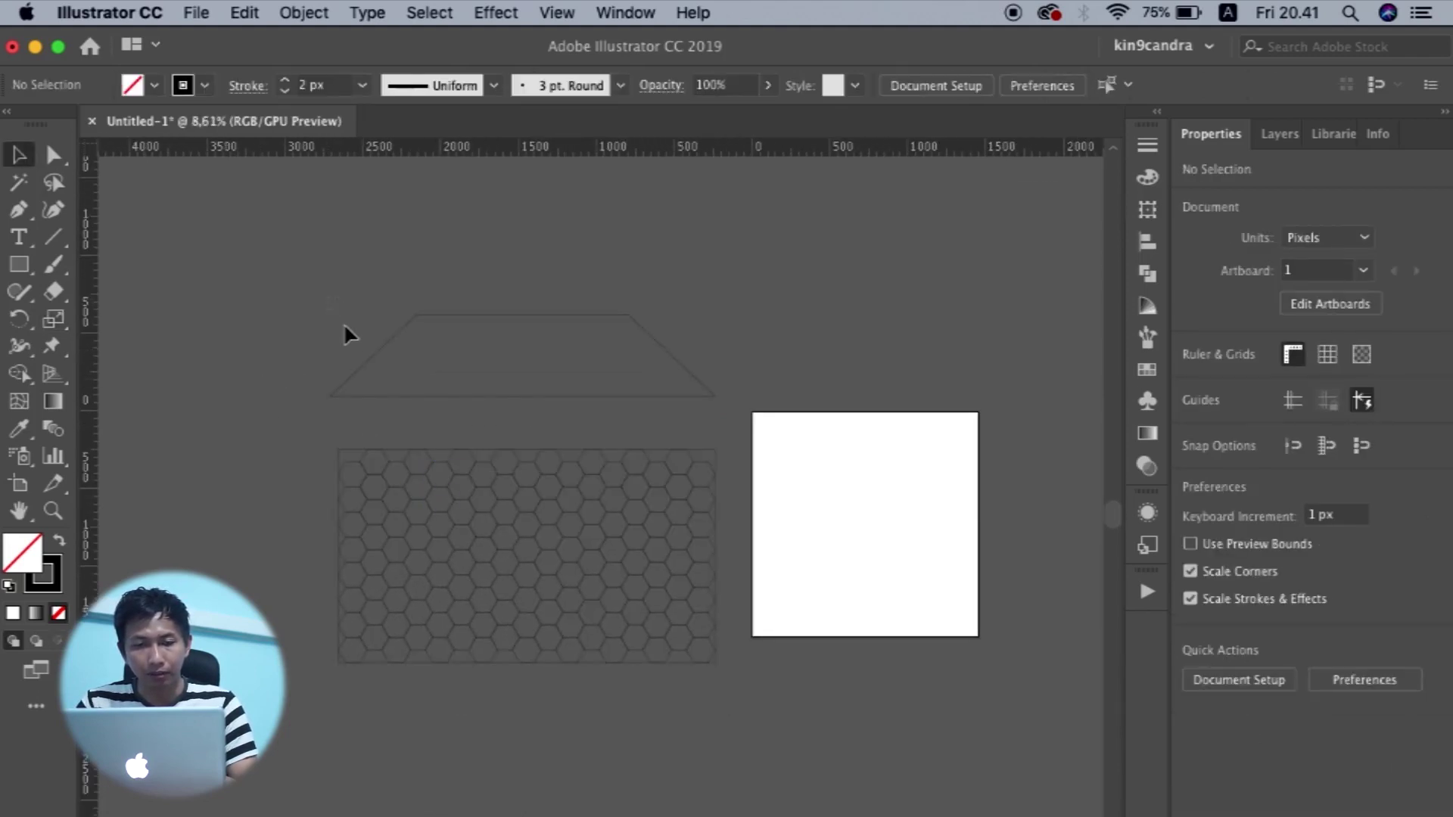
key("super+a")
left_click(521, 763)
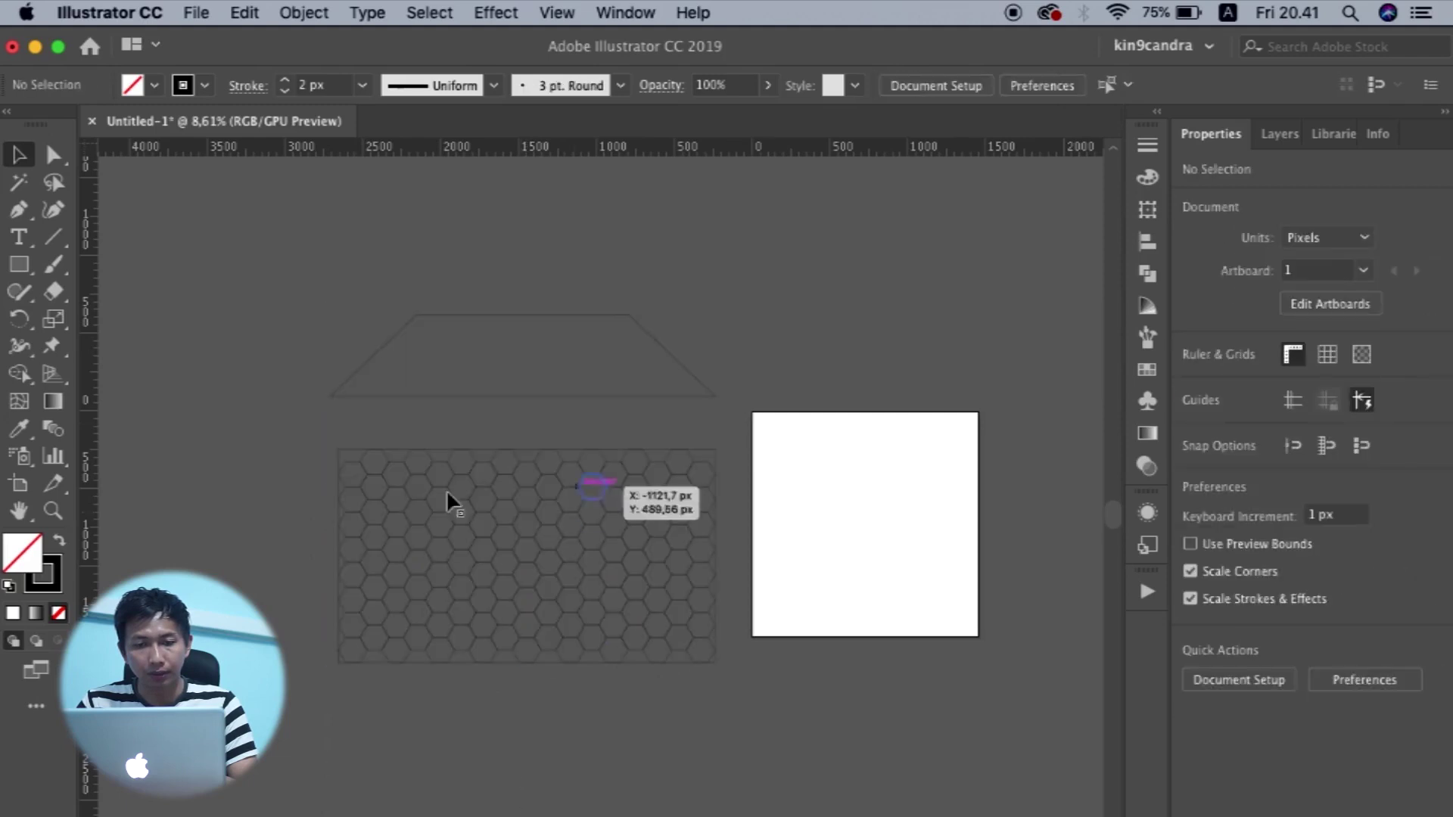
left_click(411, 393)
left_click(411, 394)
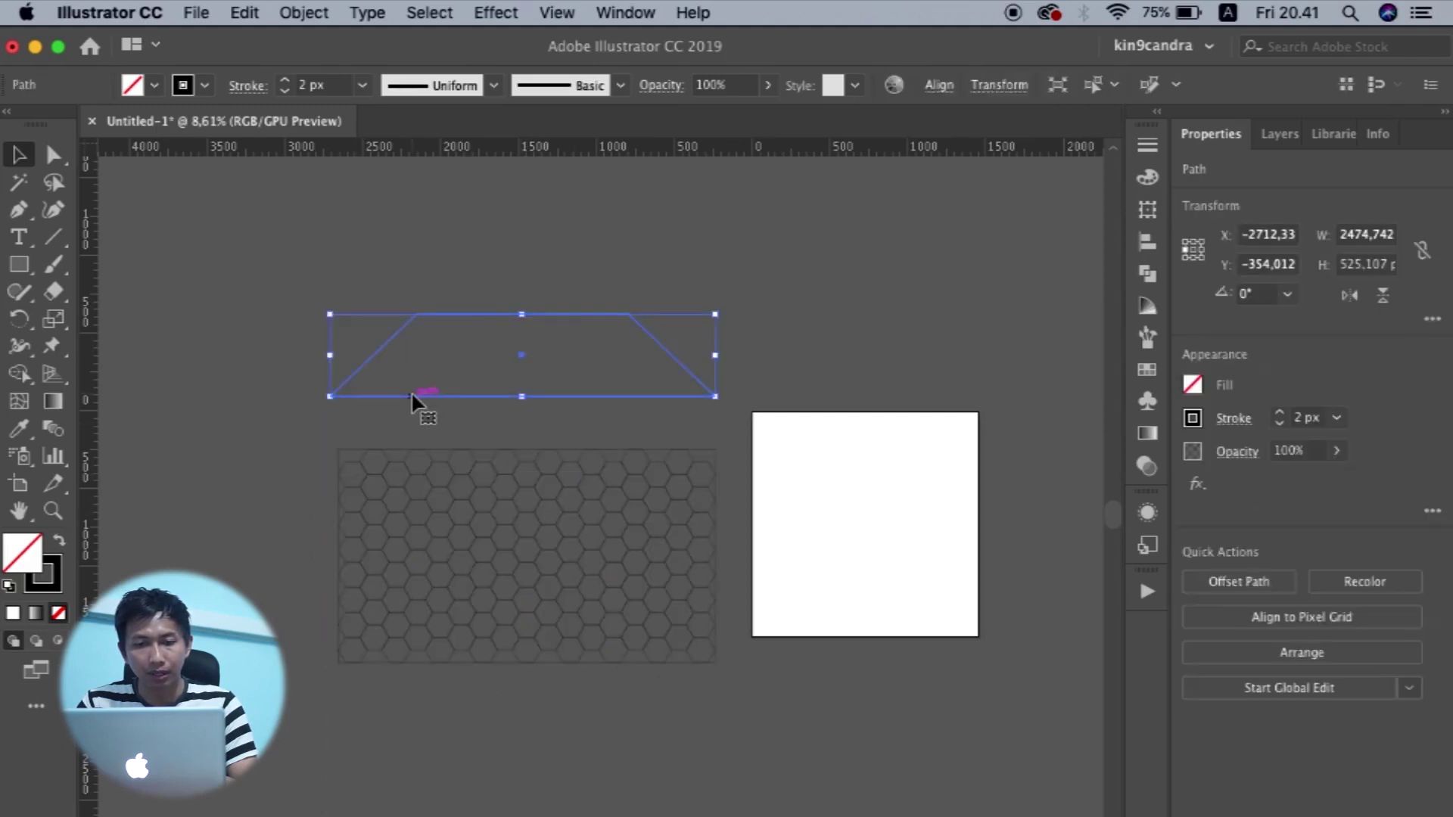
left_click(424, 623)
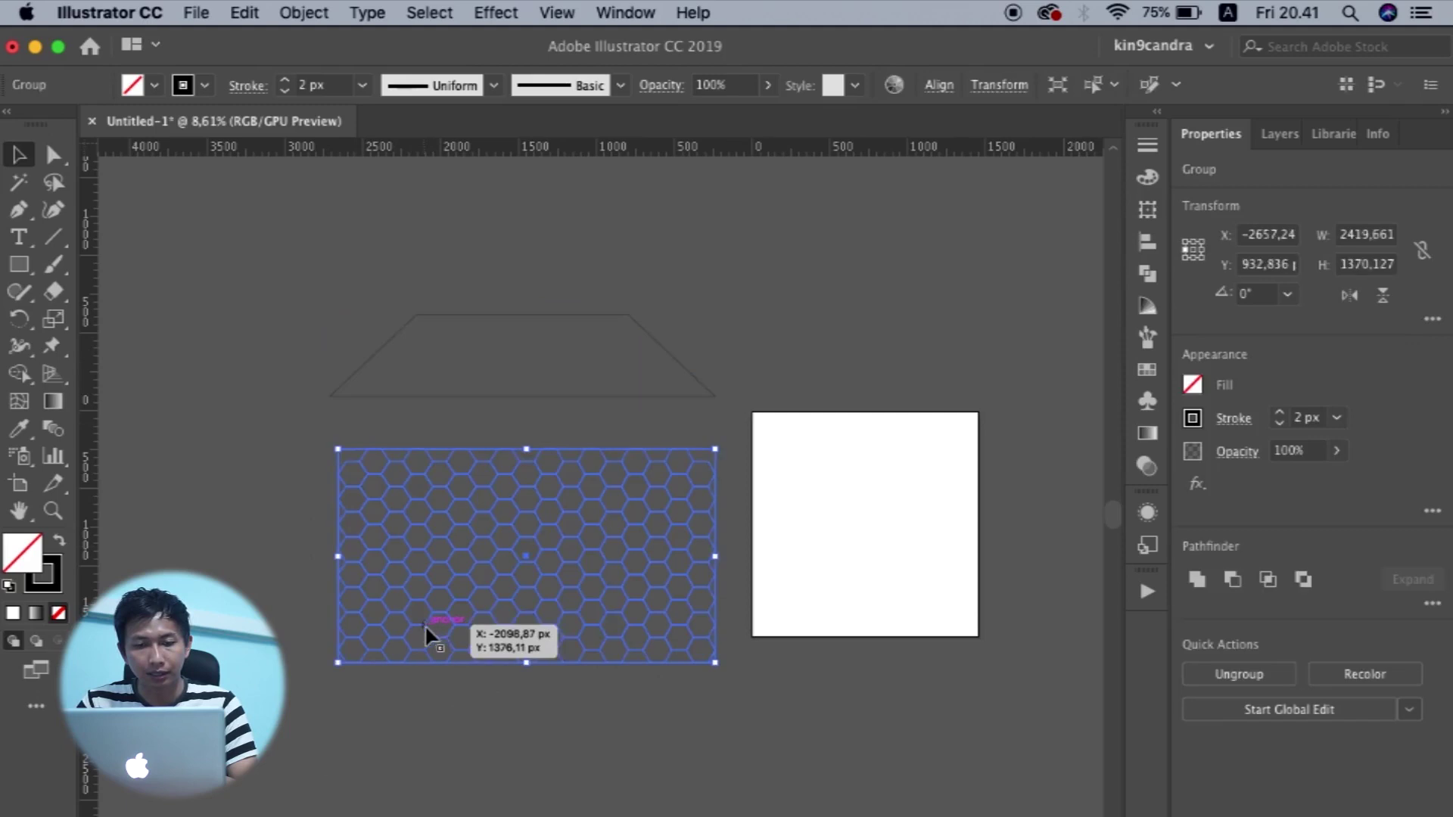
Bring the trapezoid to the front of the stacking order.
left_click(485, 408)
right_click(479, 397)
left_click(438, 407)
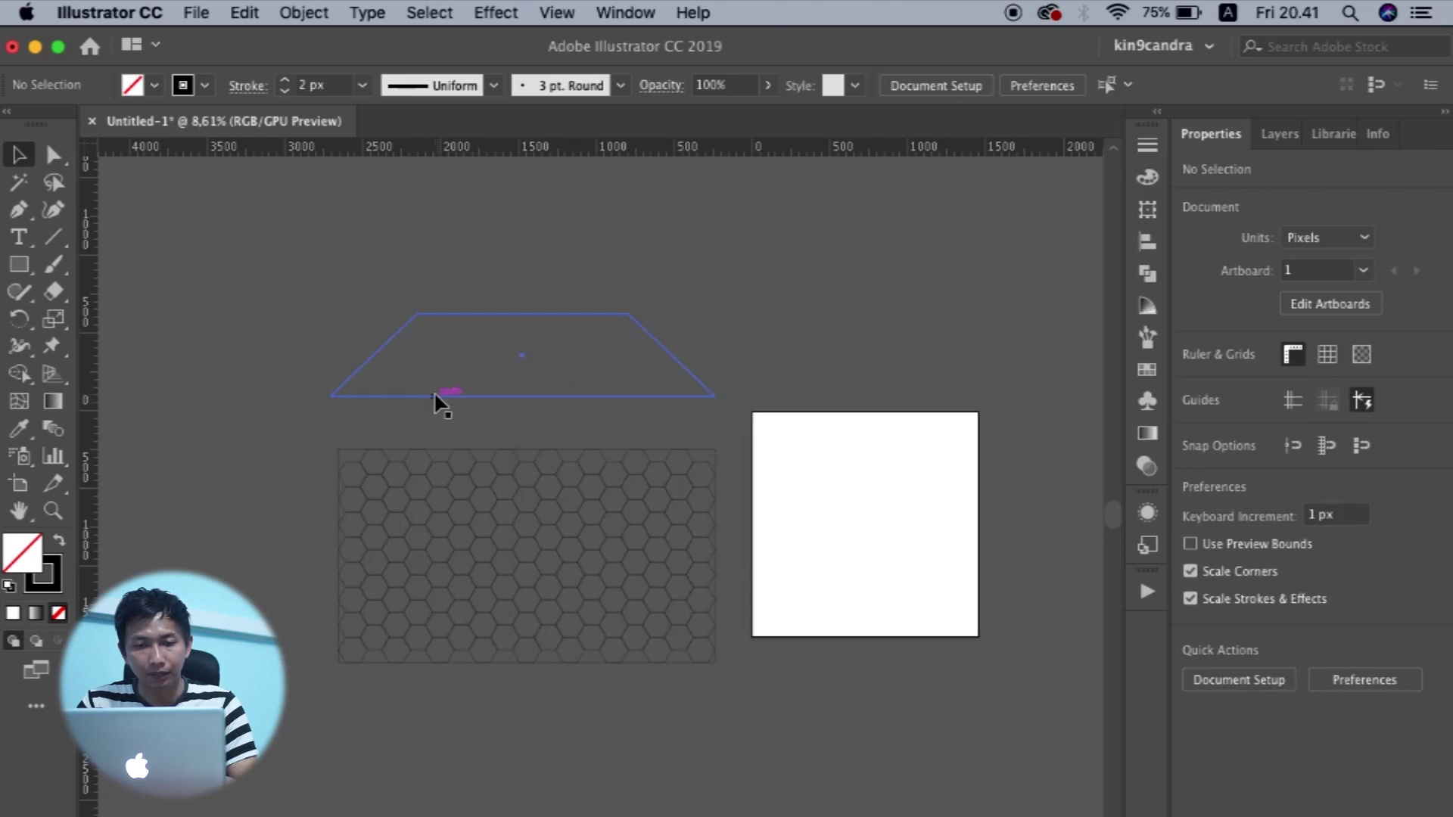
left_click(434, 392)
right_click(435, 393)
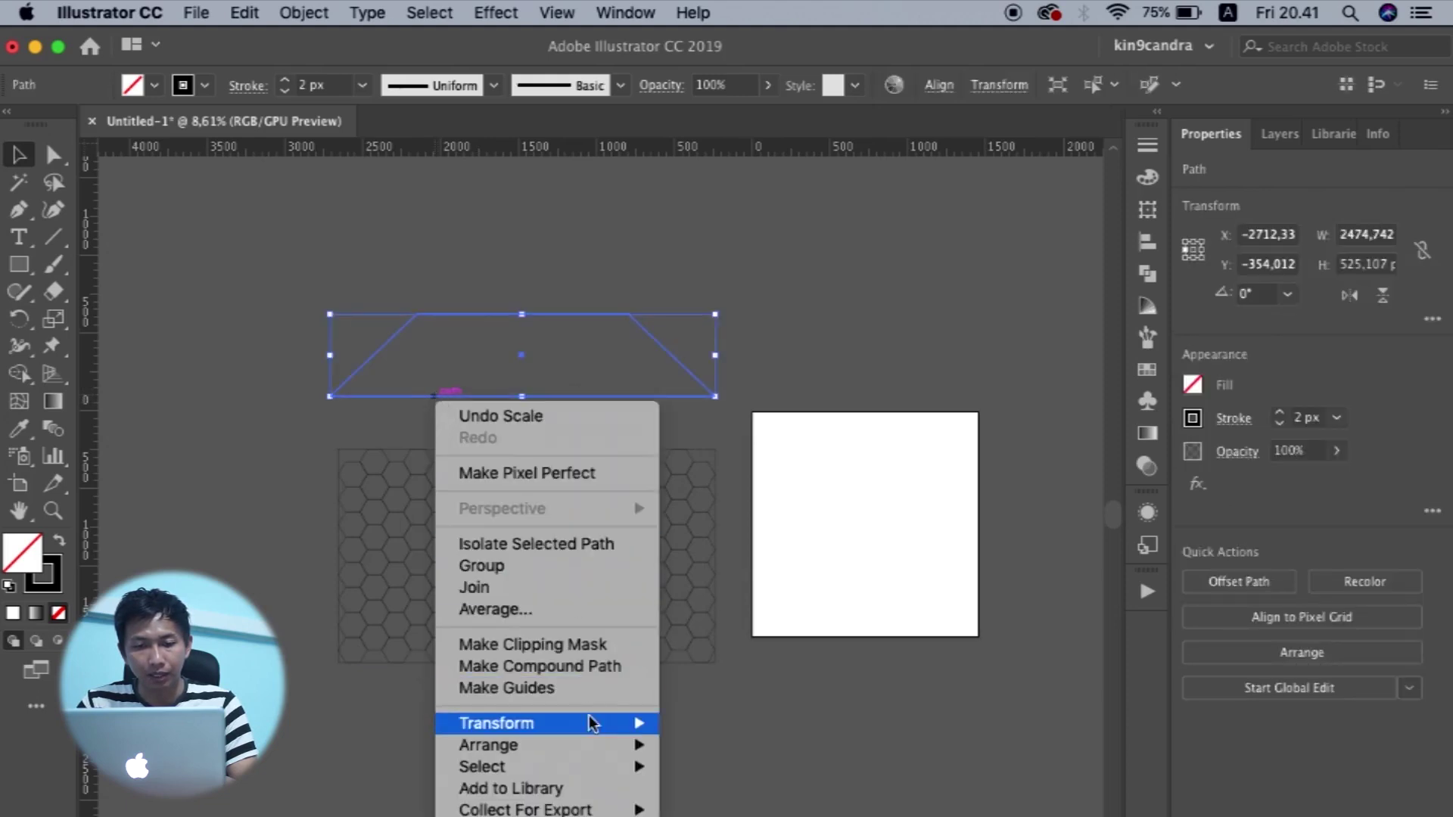
mouse_move(587, 751)
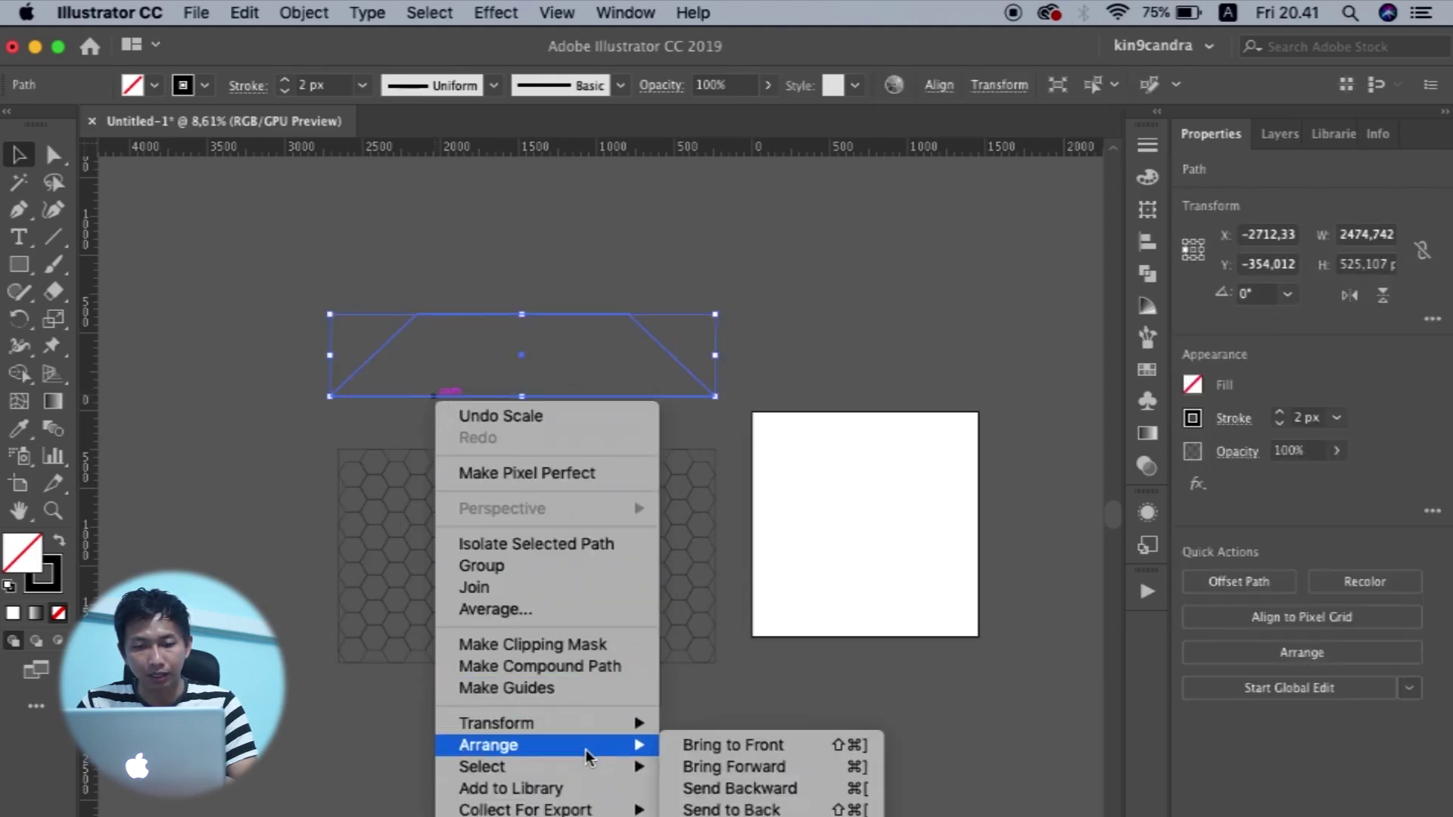
left_click(737, 746)
Distort the honeycomb group into the trapezoid using Envelope Distort with the top object.
left_click_drag(291, 309, 501, 614)
left_click(301, 15)
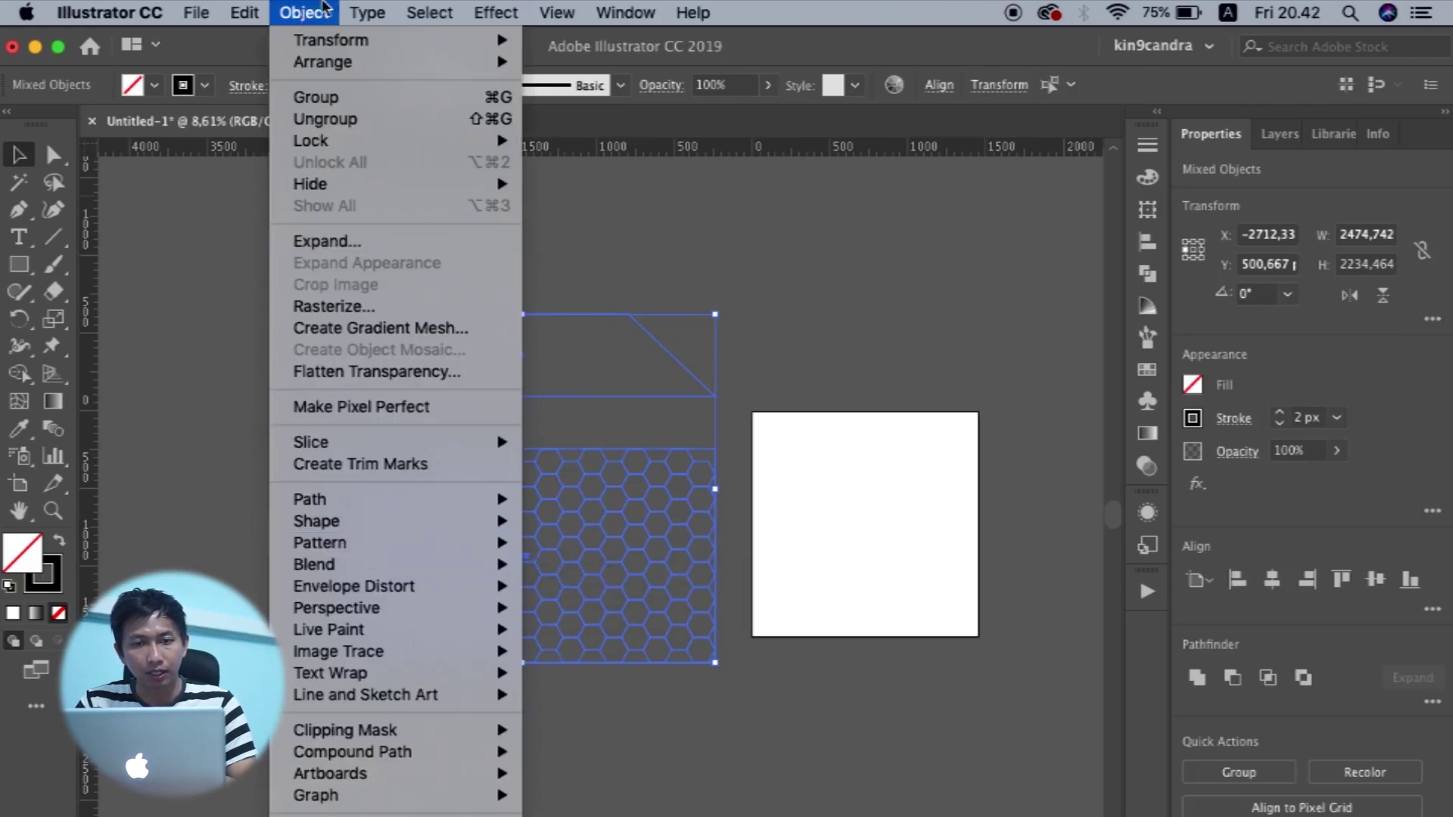
mouse_move(369, 596)
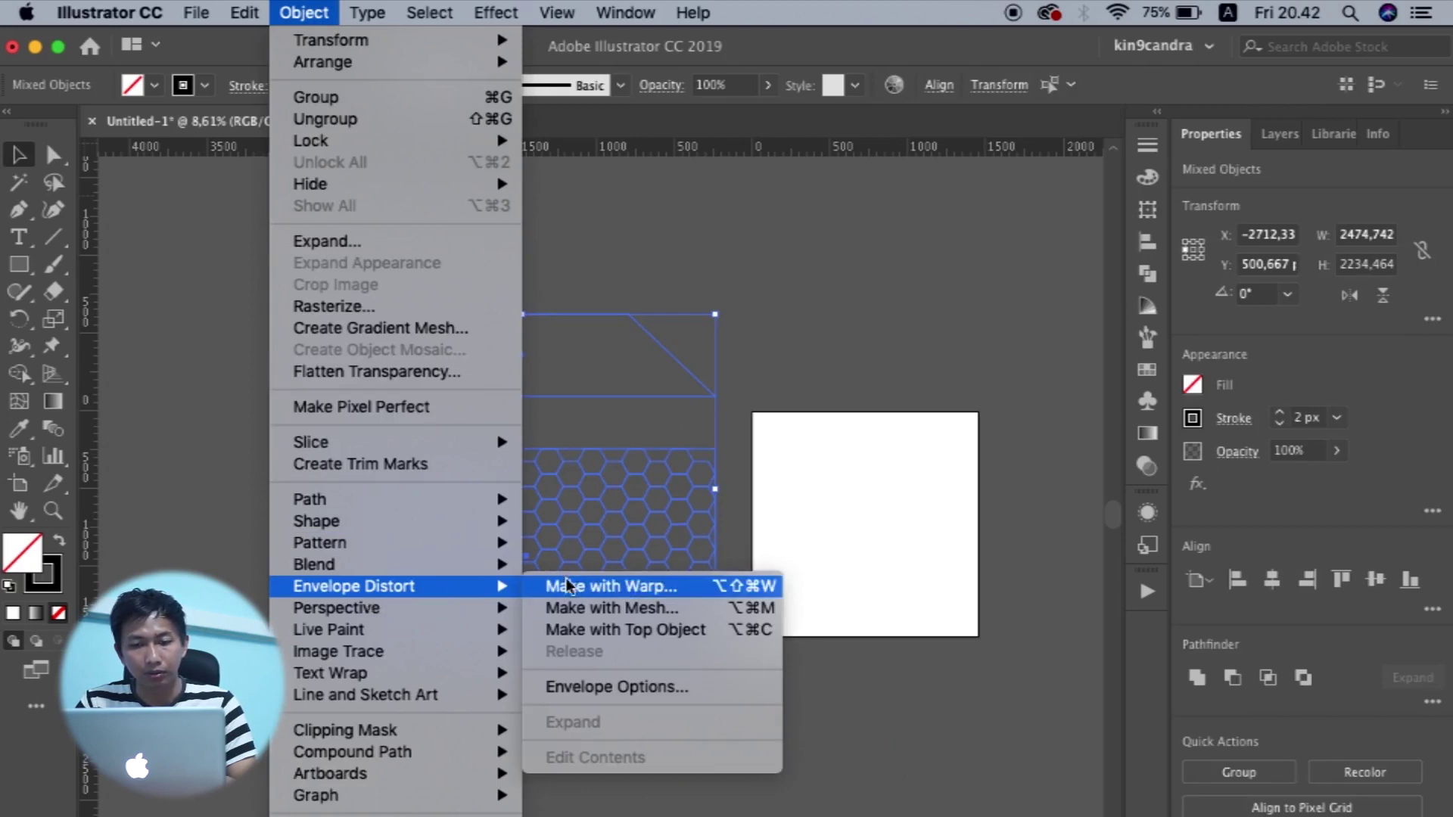
left_click(591, 636)
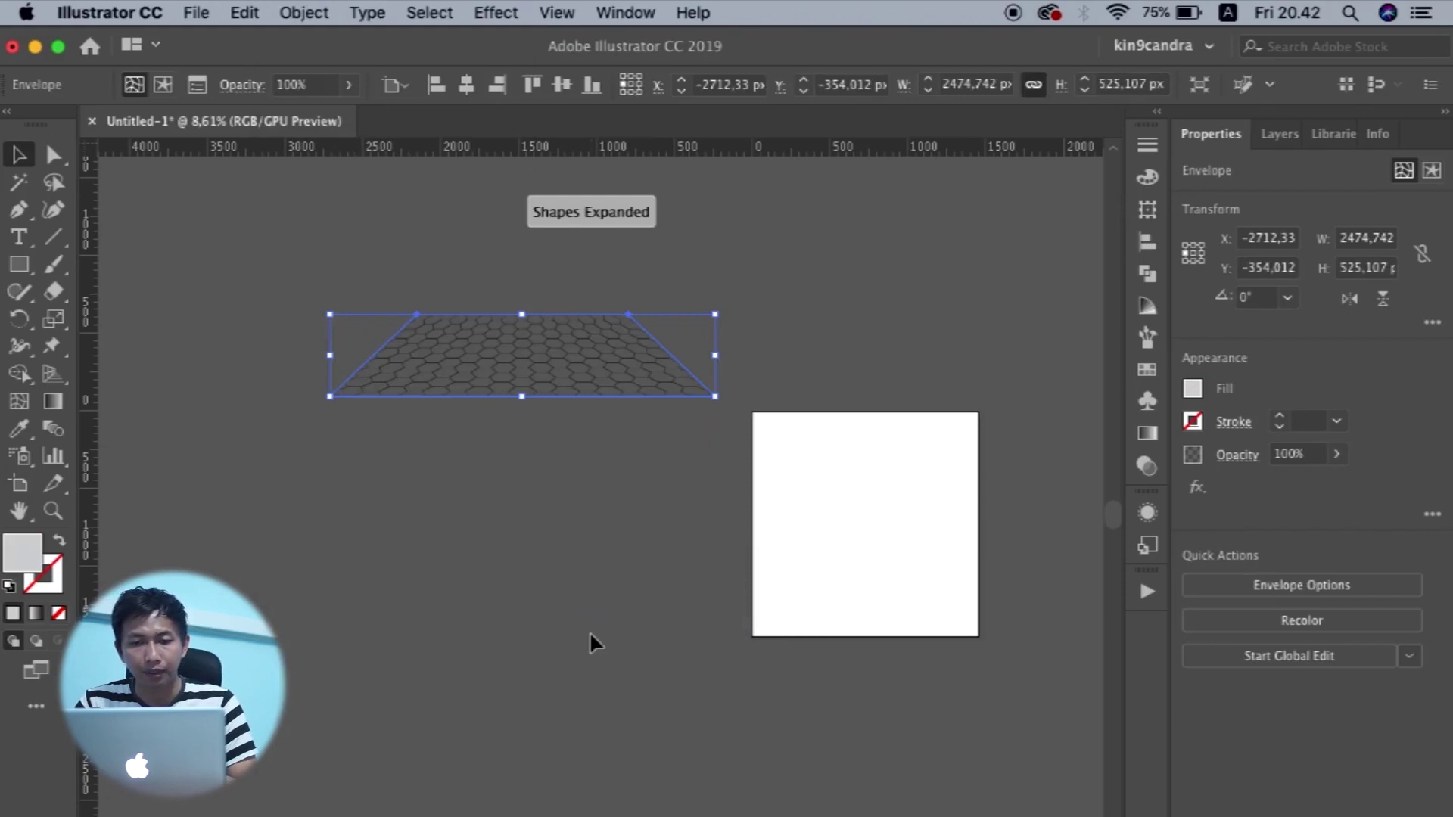
scroll(536, 317, "up", 5)
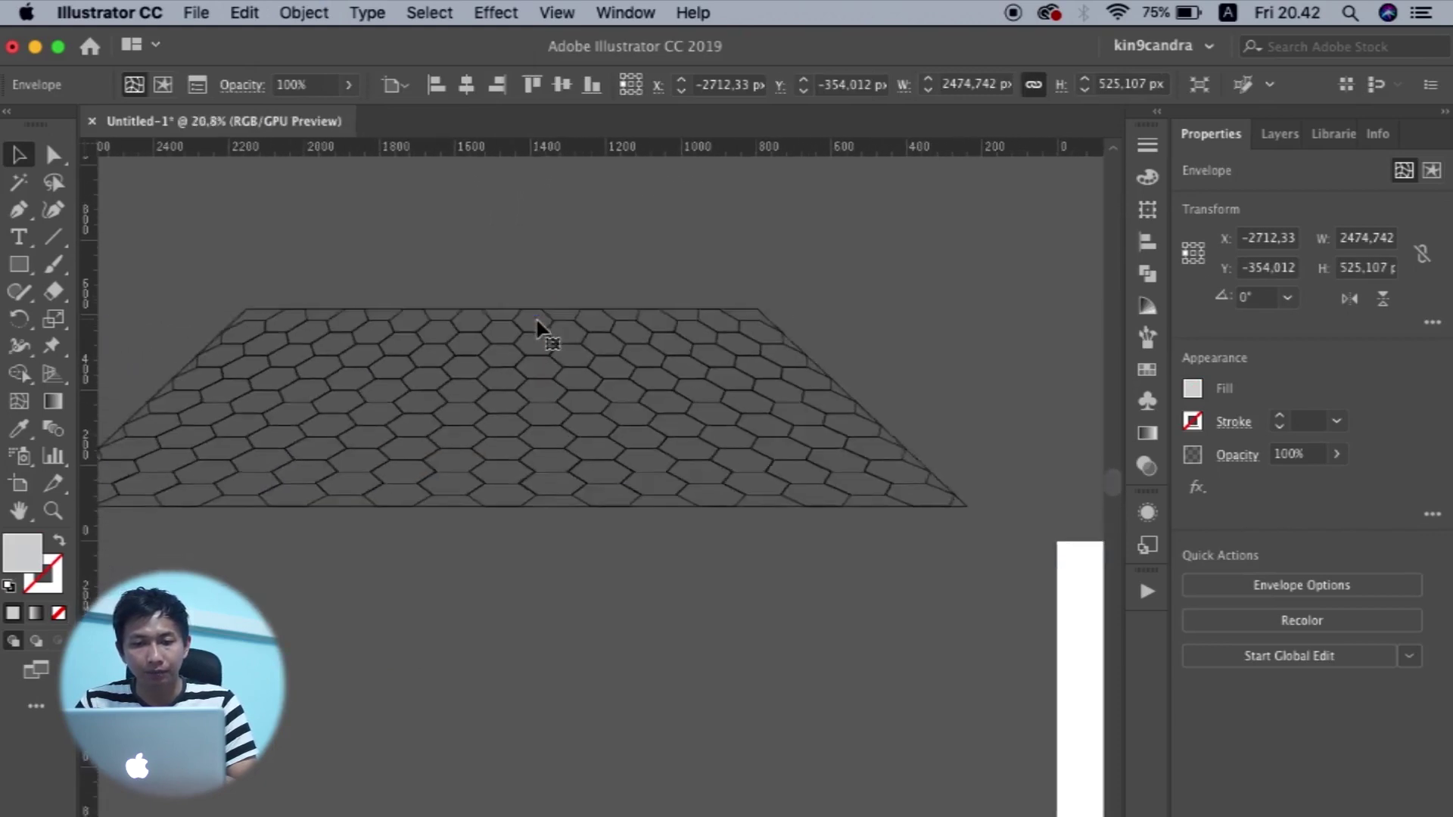
scroll(327, 737, "down", 3)
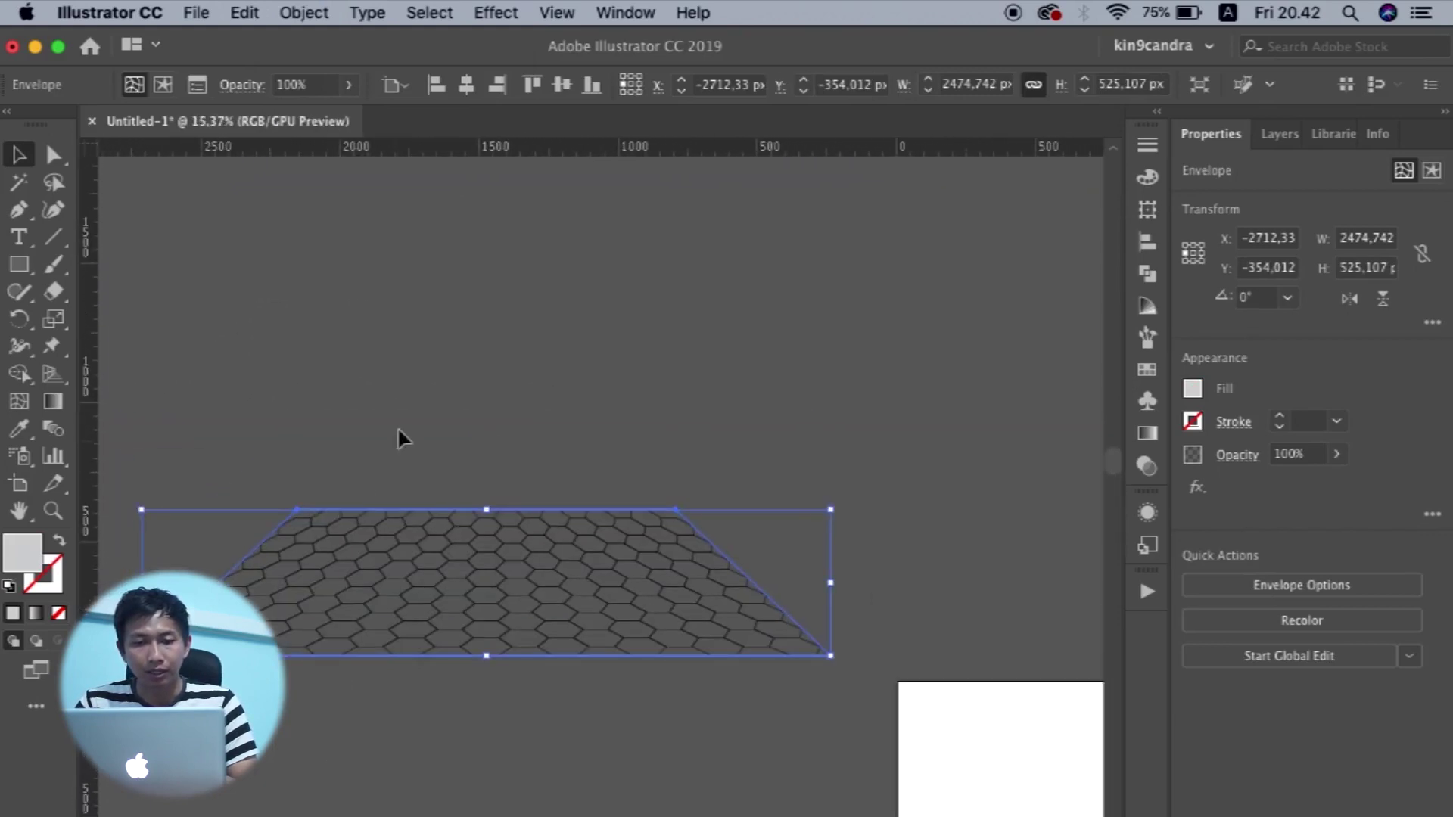
left_click(420, 357)
scroll(421, 357, "up", 2)
left_click(553, 635)
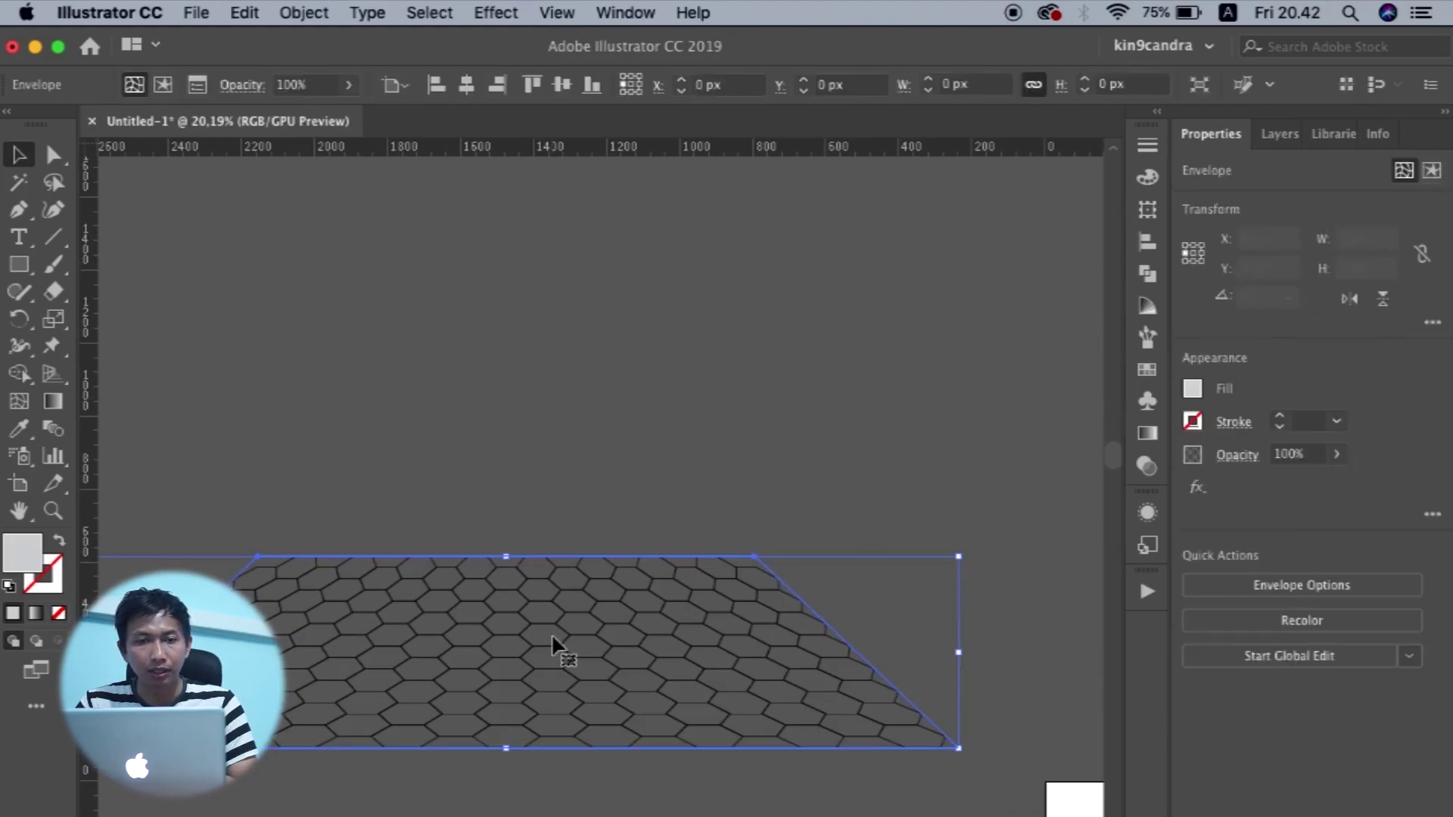
Expand the envelope-distorted honeycomb into regular paths and deselect it.
left_click(303, 12)
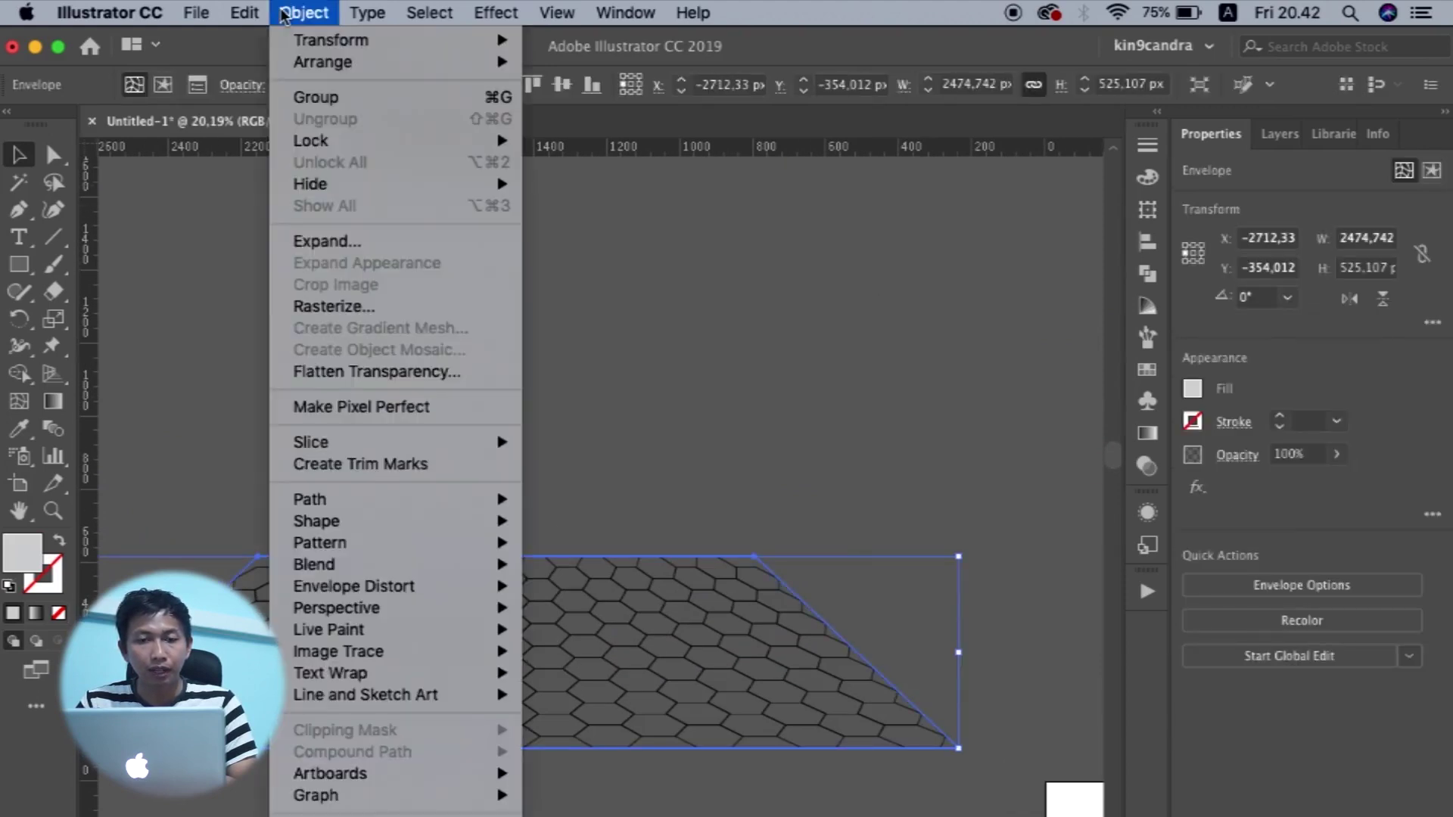
left_click(326, 241)
left_click(245, 465)
left_click(507, 419)
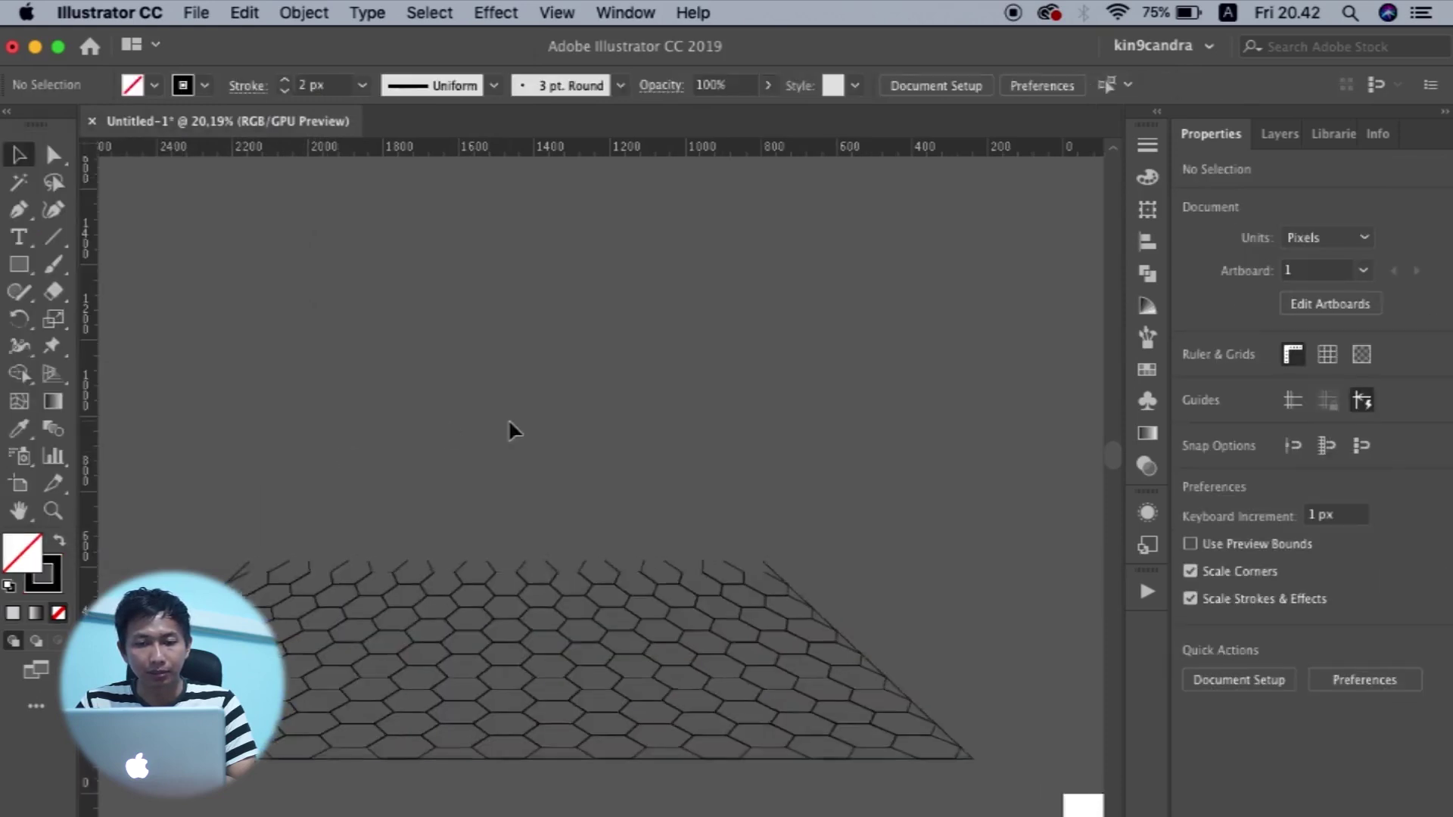
scroll(507, 419, "down", 3)
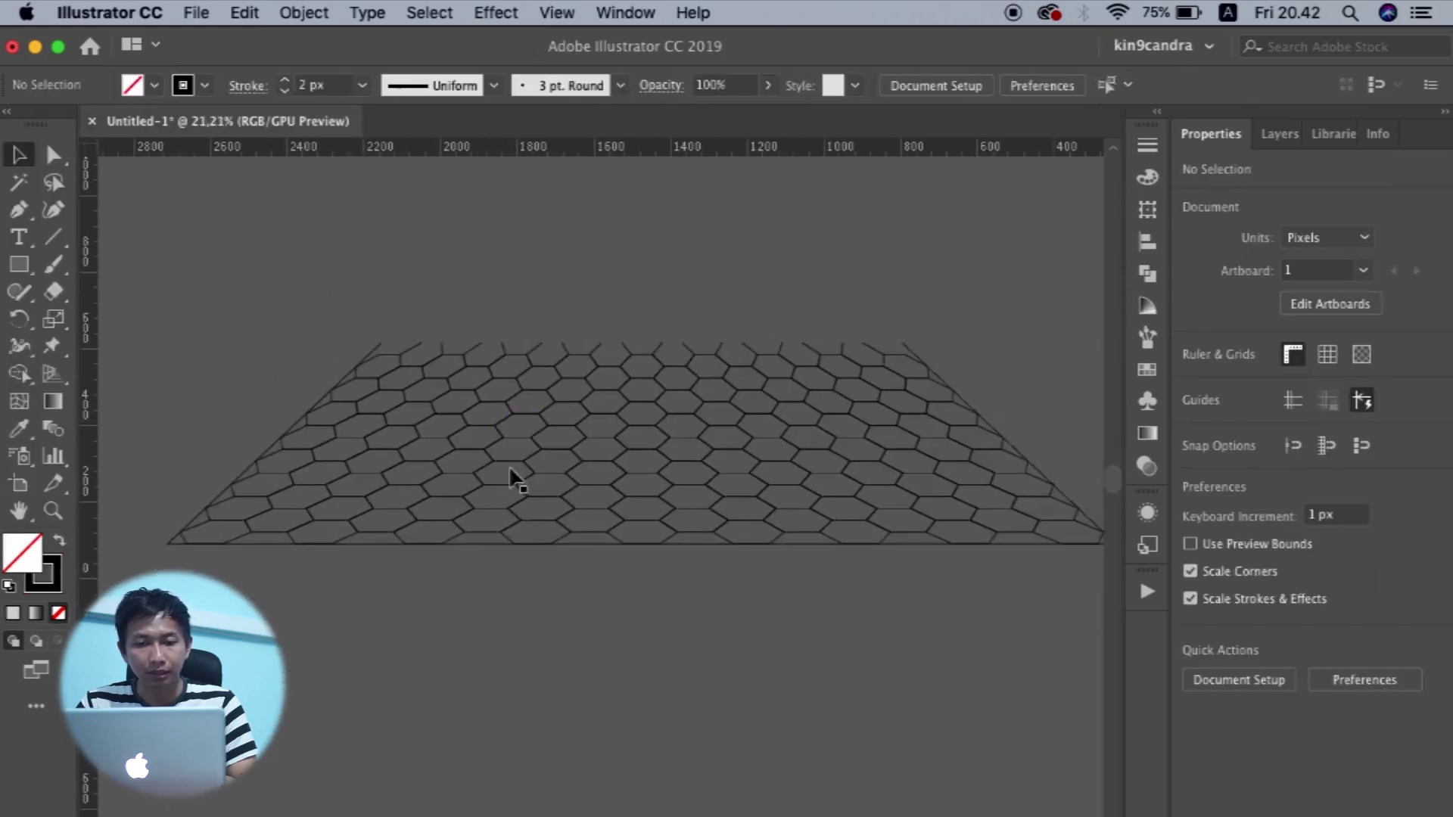
Isolate the nested honeycomb group, delete the trapezoid outline framing the hexagons, and leave isolation mode.
left_click(589, 545)
left_click(623, 631)
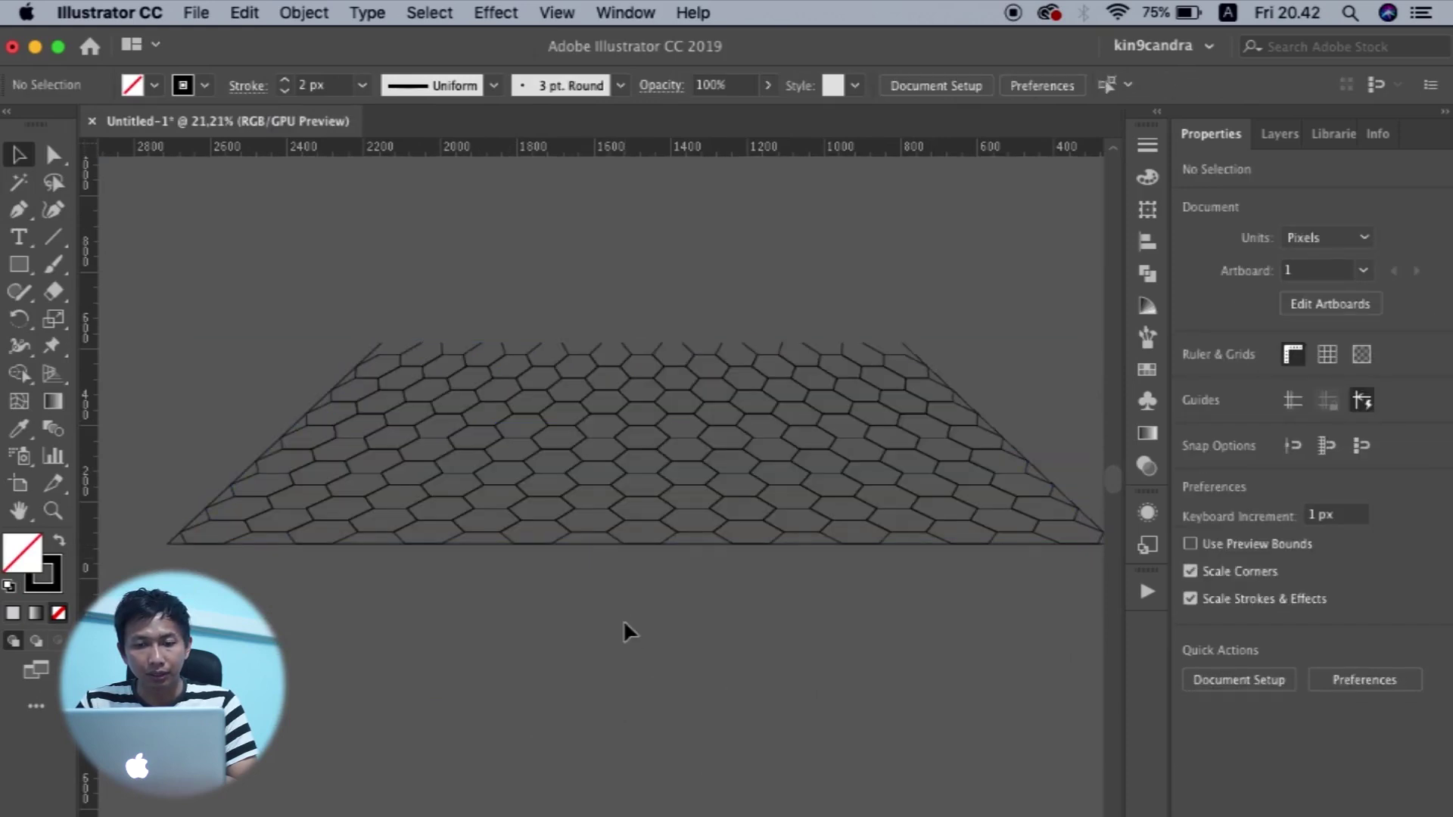
left_click(611, 532)
scroll(612, 533, "up", 1)
scroll(611, 532, "up", 2)
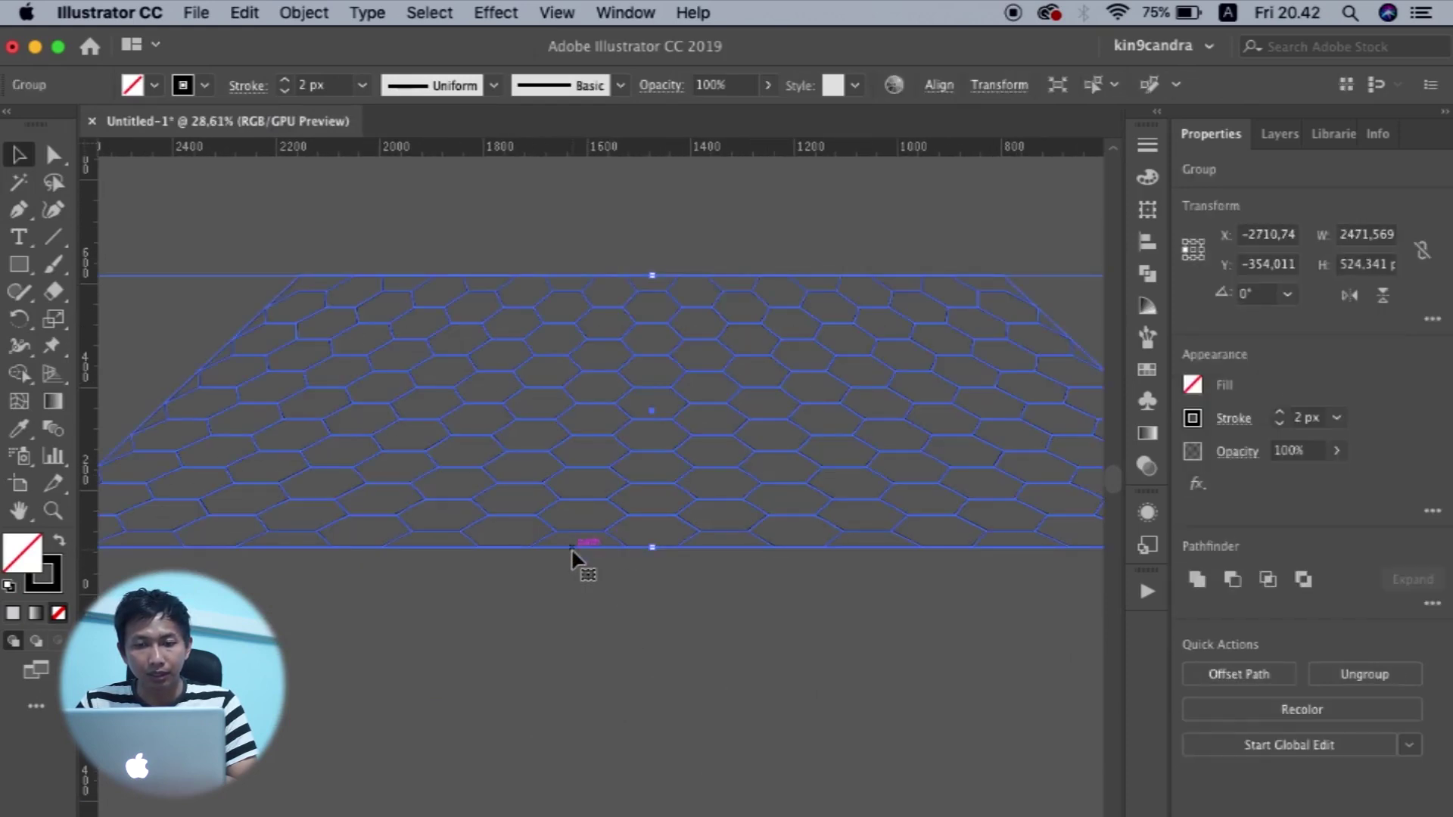
double_click(570, 548)
left_click(571, 547)
double_click(570, 548)
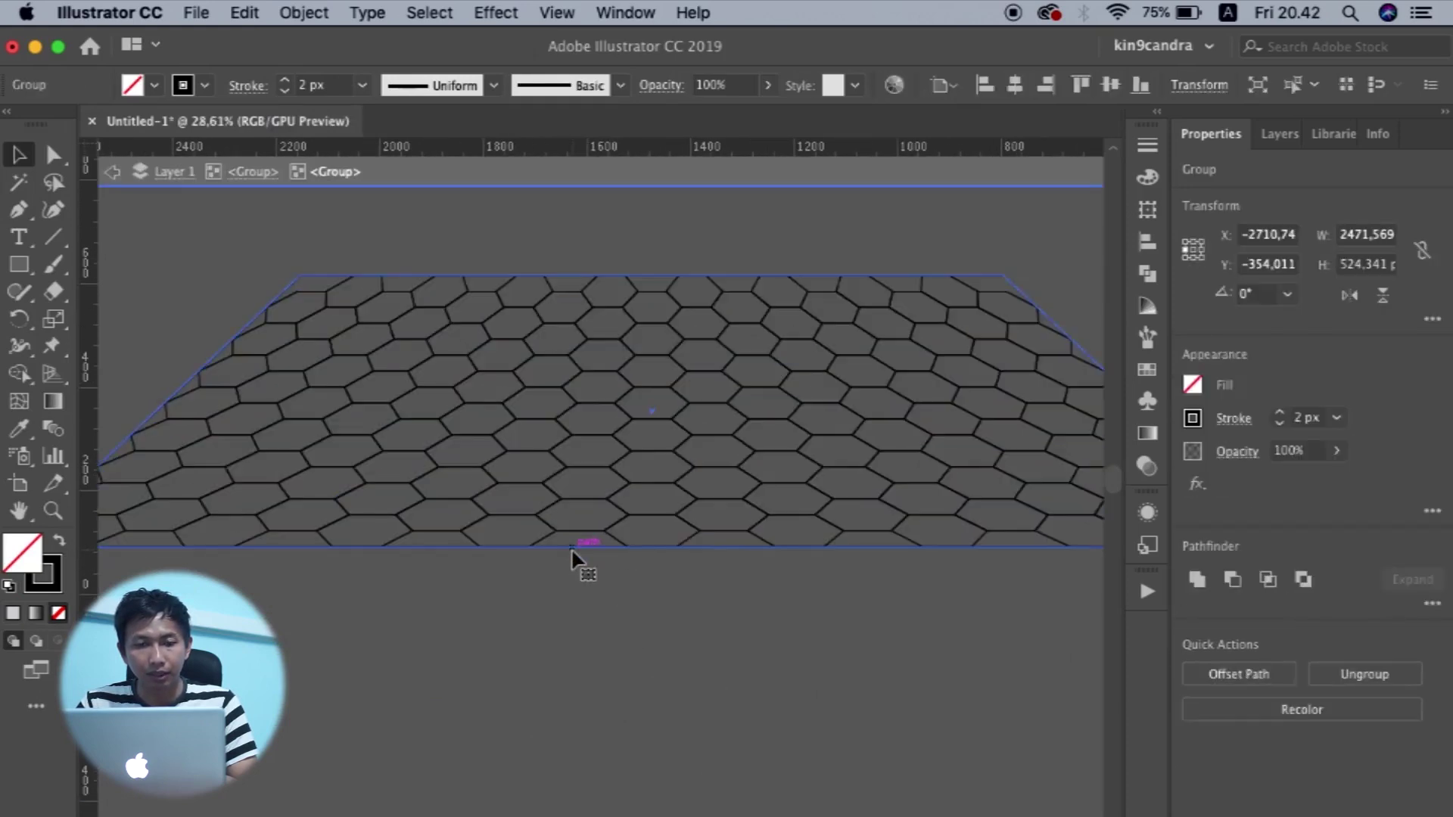
left_click(571, 548)
scroll(571, 548, "down", 2)
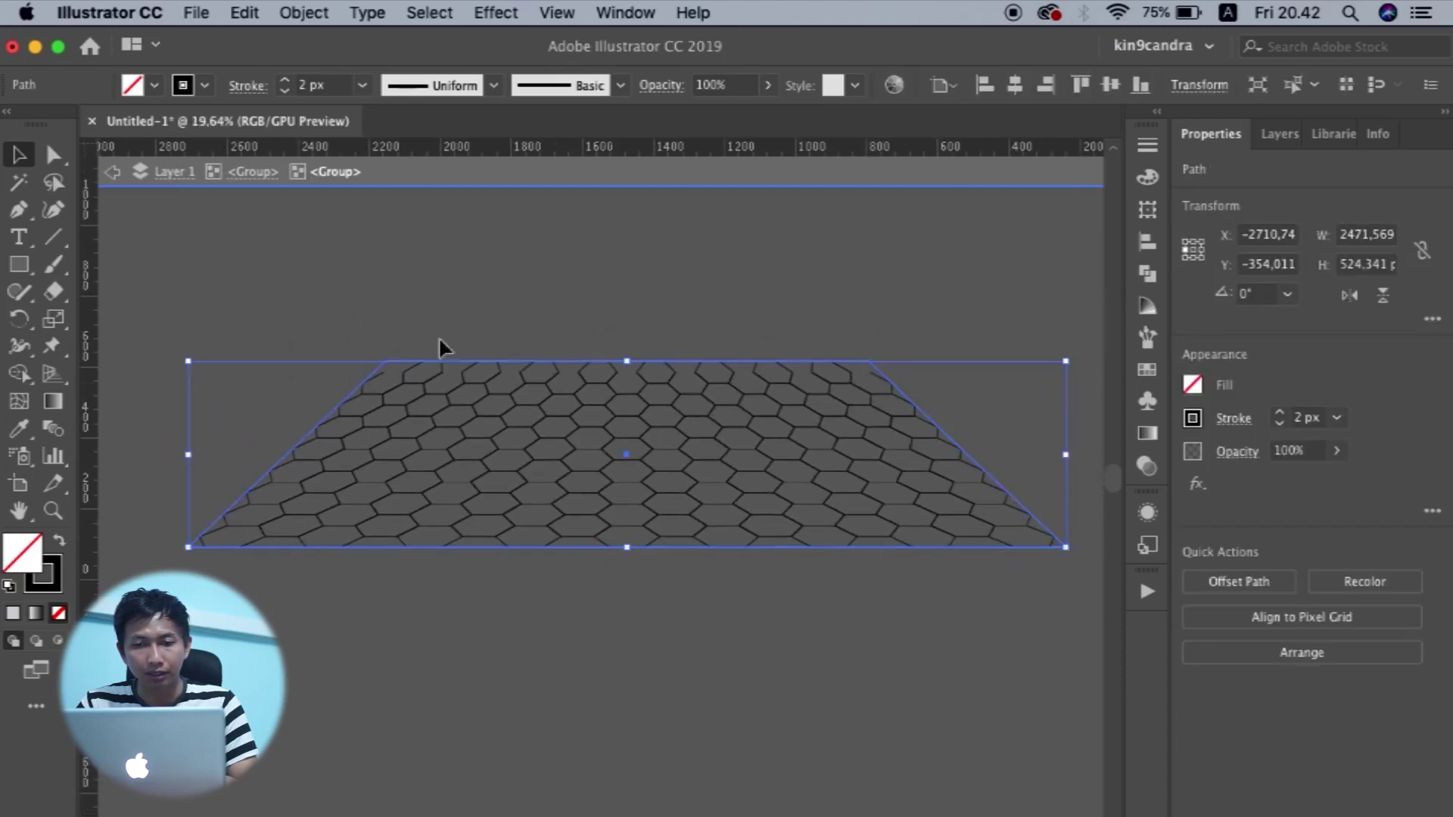
left_click(888, 415)
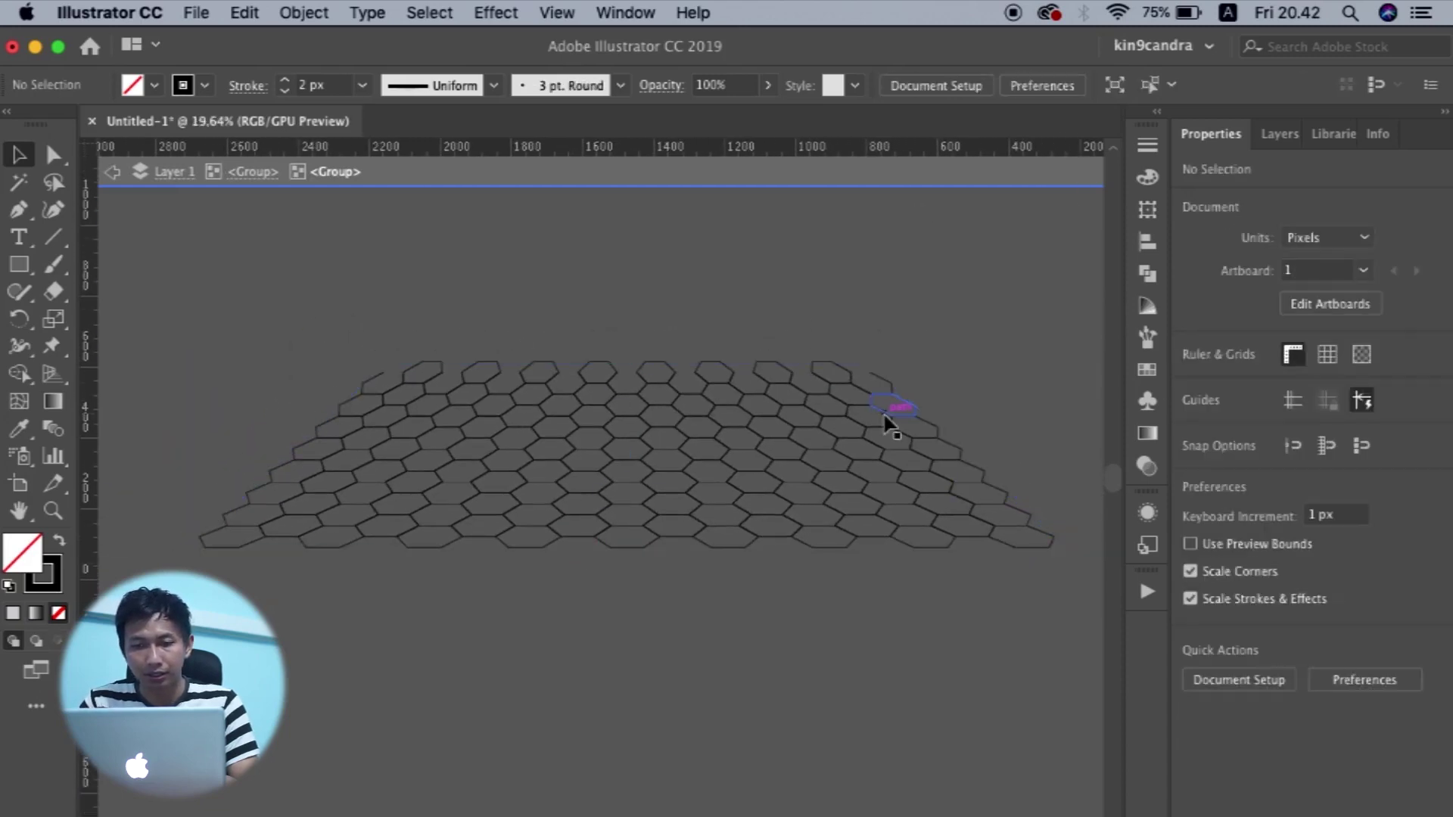
scroll(889, 421, "up", 3)
scroll(888, 421, "down", 3)
scroll(889, 422, "up", 1)
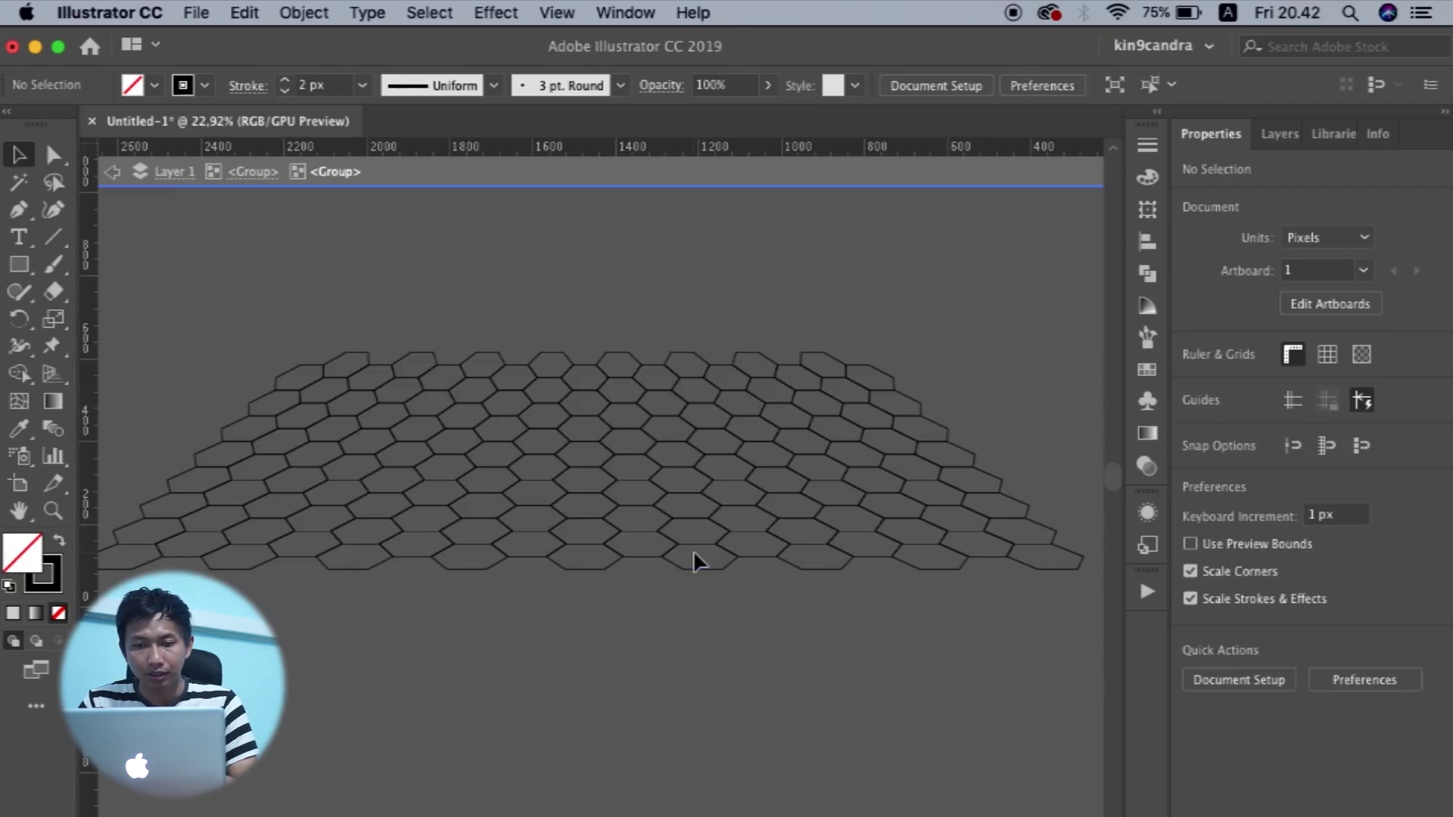
double_click(674, 693)
Expand the fill and stroke of the honeycomb group into filled shapes.
scroll(673, 693, "down", 1)
left_click(624, 549)
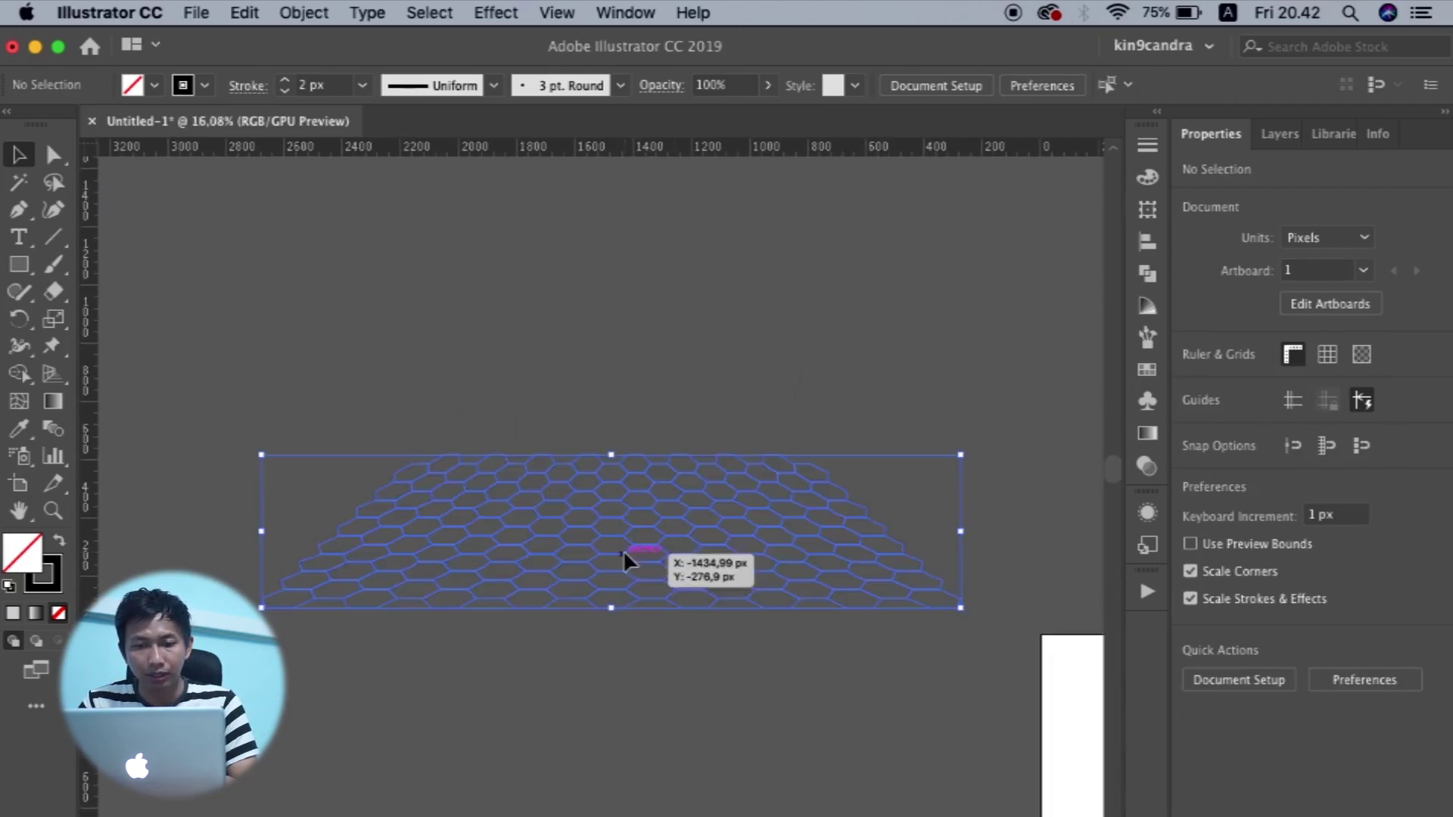
left_click(304, 13)
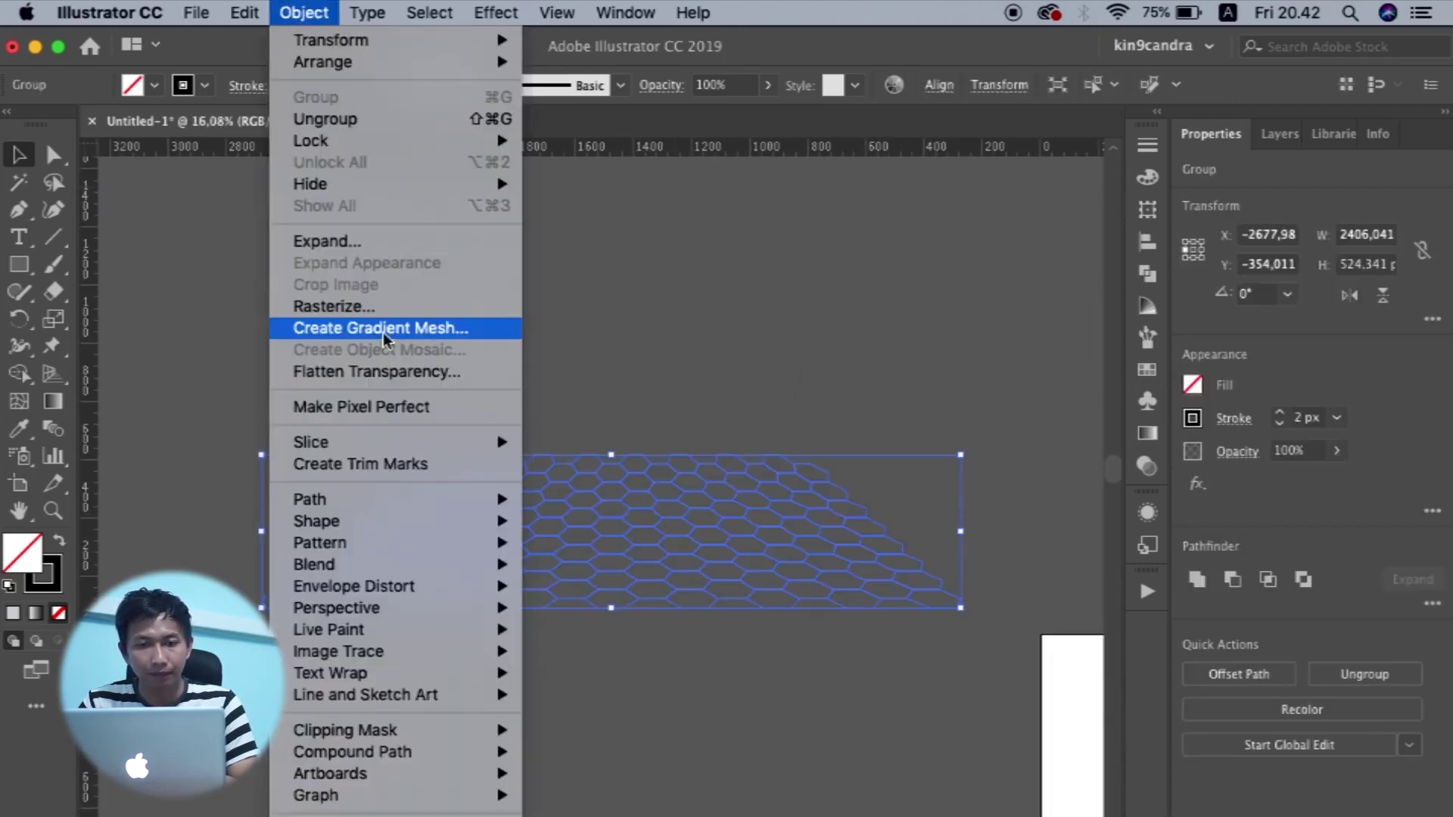
left_click(371, 242)
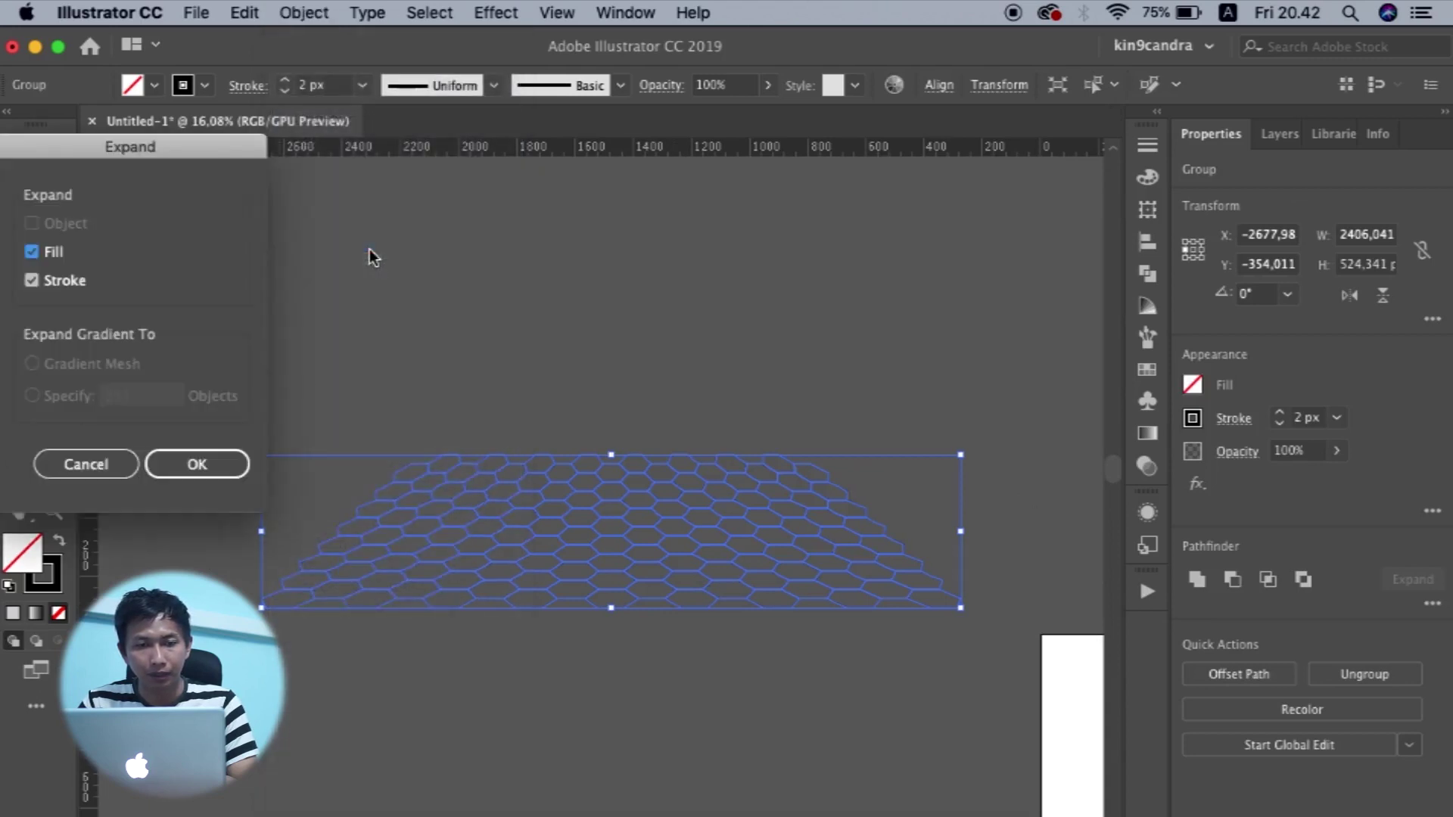
left_click(215, 463)
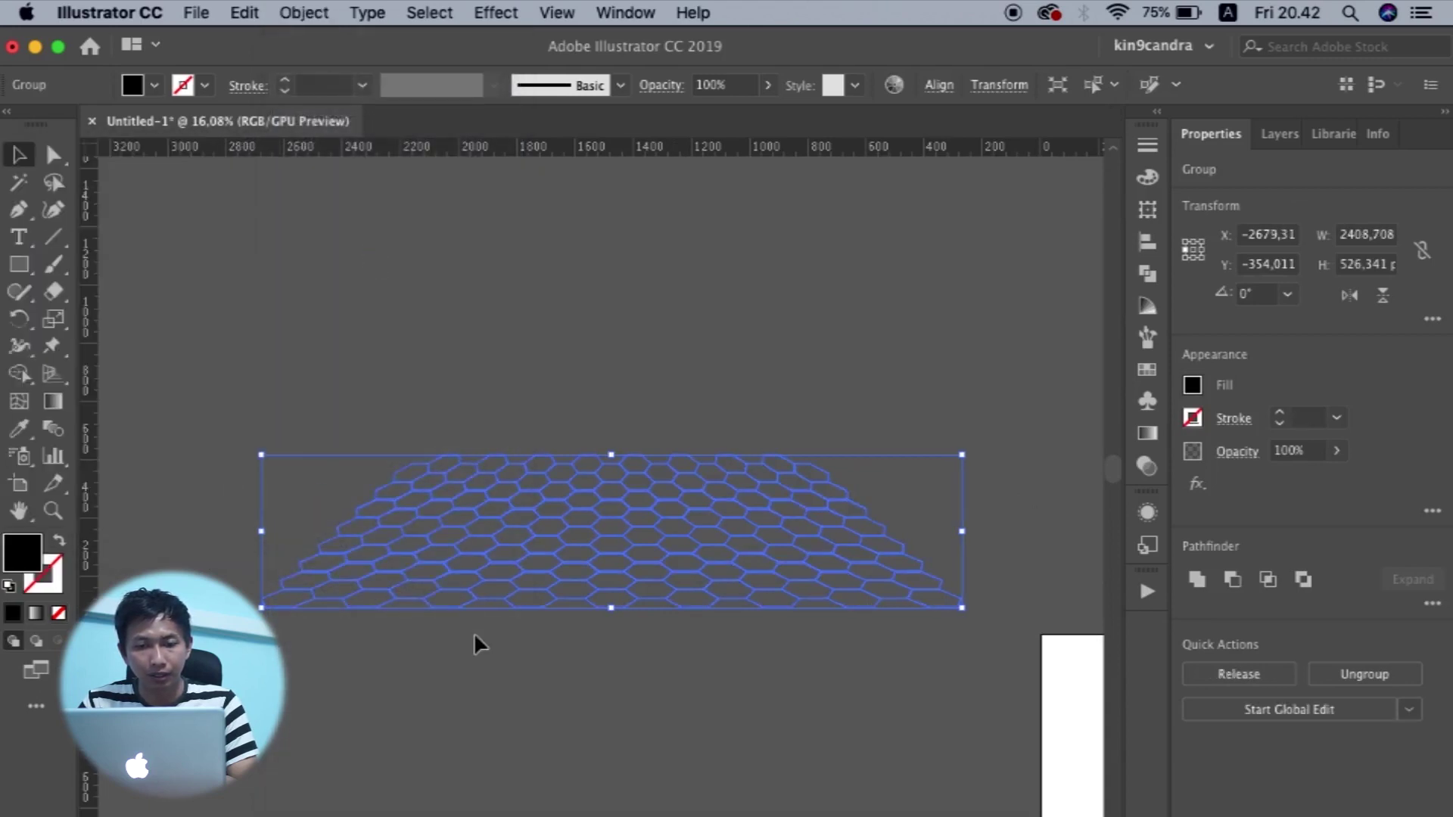
Unite the overlapping honeycomb outlines into one compound path and deselect it.
scroll(473, 633, "up", 15)
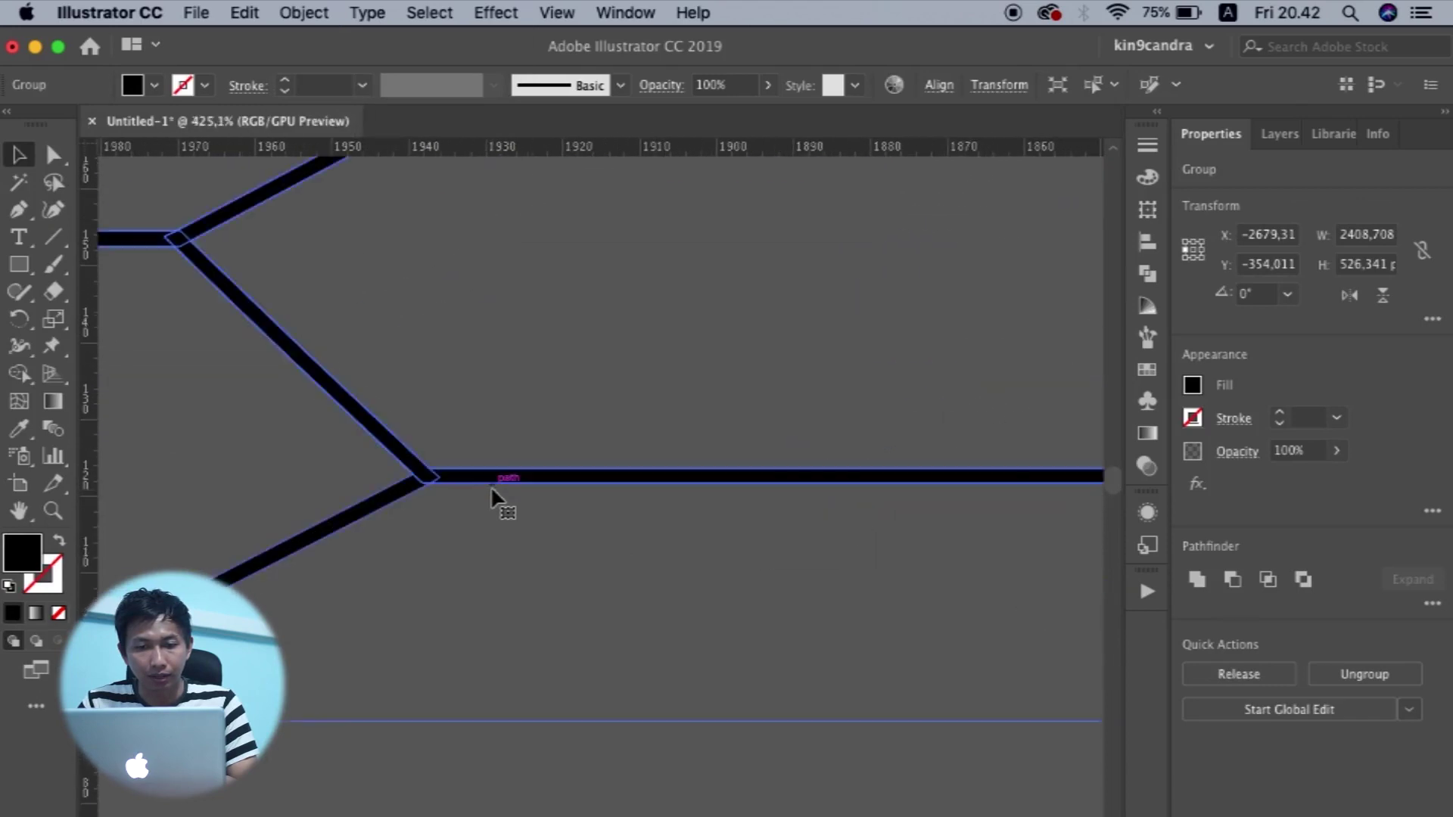
scroll(428, 486, "down", 3)
scroll(455, 492, "down", 8)
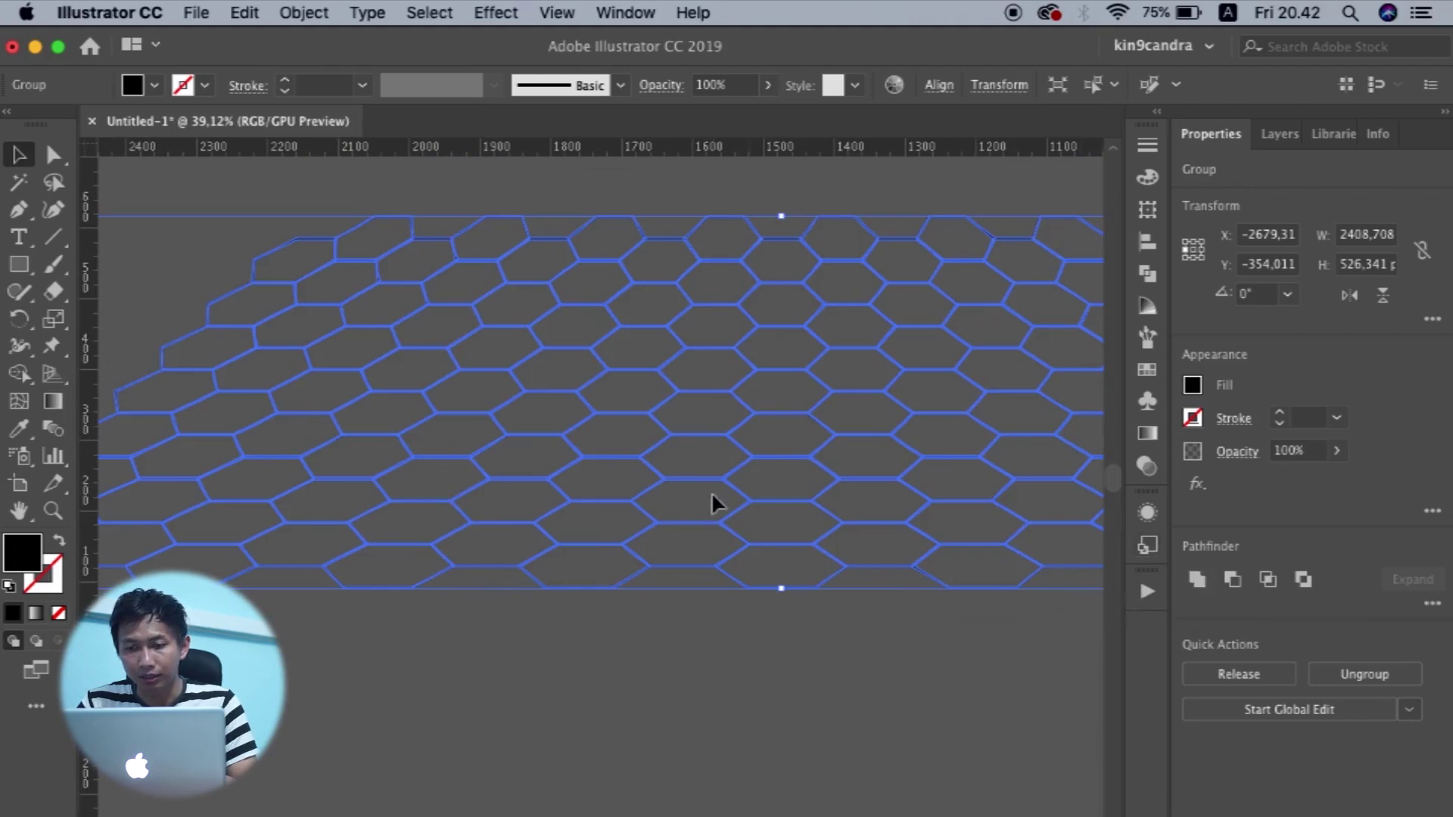
left_click(1198, 580)
left_click(980, 705)
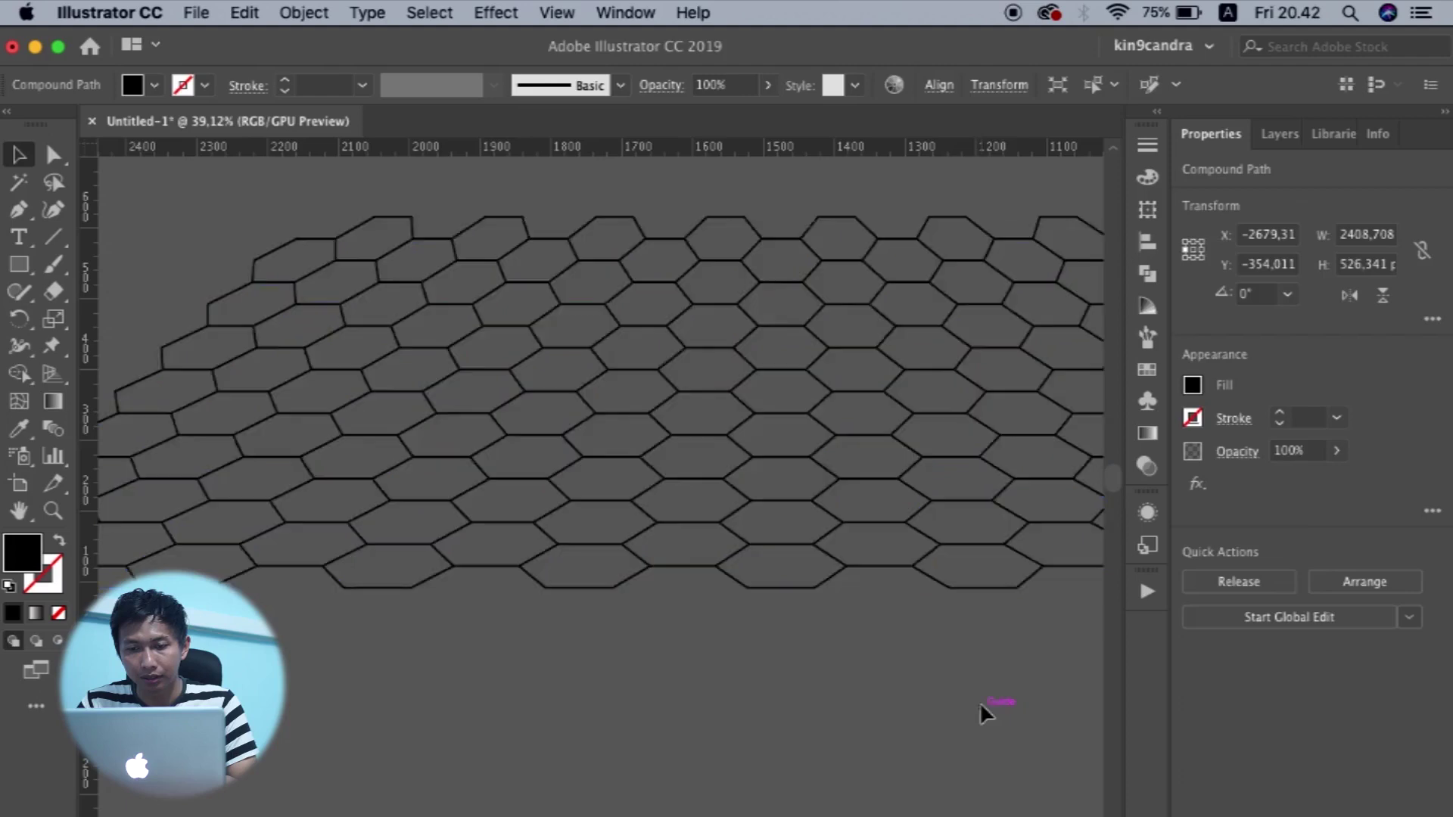
scroll(981, 705, "down", 3)
scroll(981, 707, "down", 3)
scroll(978, 705, "down", 2)
Draw an outline-only rectangle around the honeycomb and fit its edges closely to about 2428 by 542 px.
key("m")
scroll(410, 361, "down", 2)
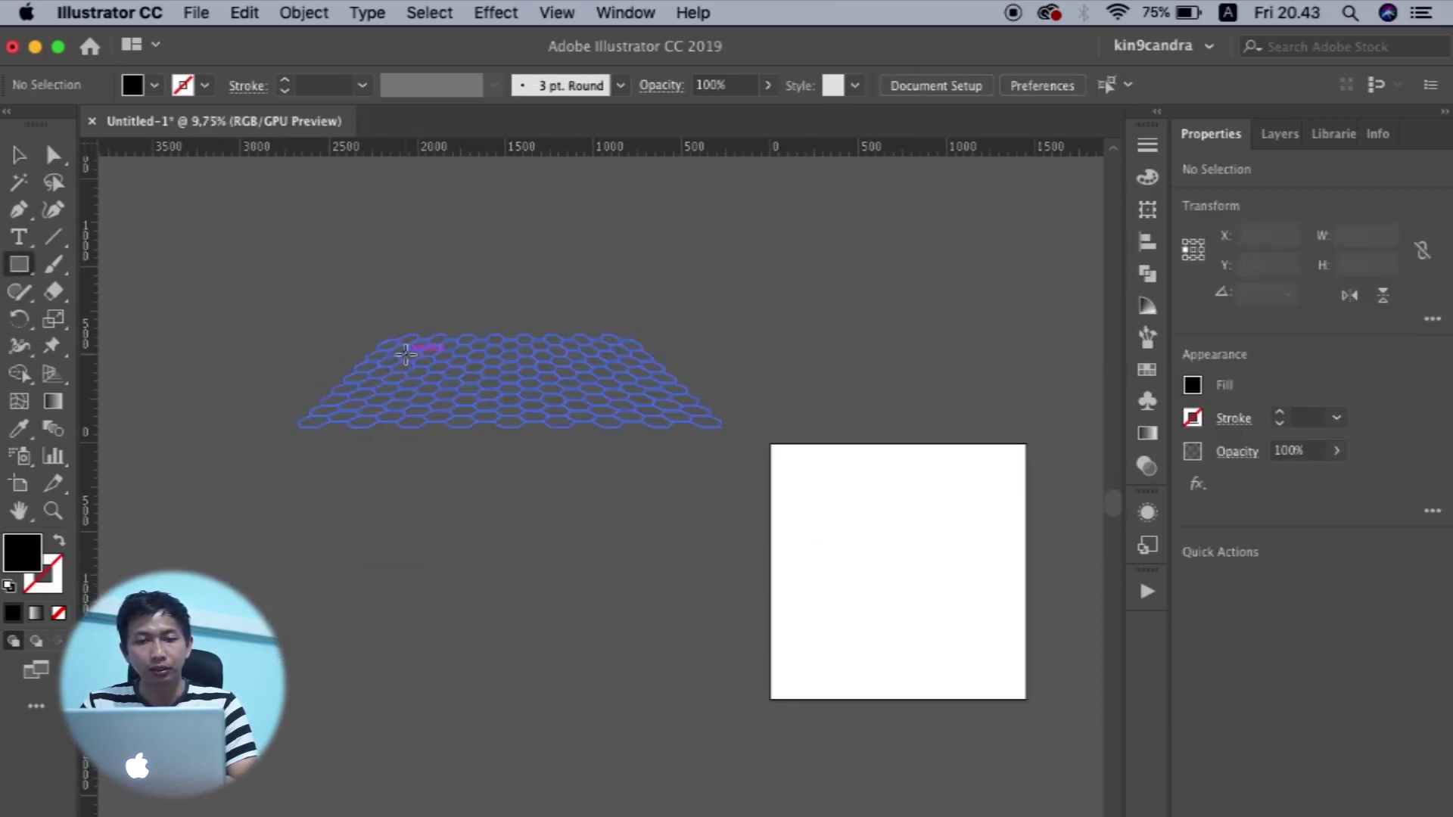
mouse_move(273, 297)
left_mouse_down()
mouse_move(577, 438)
mouse_move(733, 443)
left_mouse_up()
key("v")
scroll(269, 373, "up", 1)
key("shift+x")
left_click_drag(258, 374, 298, 370)
left_click_drag(949, 369, 936, 370)
left_click_drag(613, 480, 613, 456)
left_click_drag(614, 259, 615, 311)
Select the new rectangle's two upper corner points and scale them inward so the sides follow the honeycomb's slope.
key("a")
left_click_drag(950, 299, 402, 325)
key("s")
key("v")
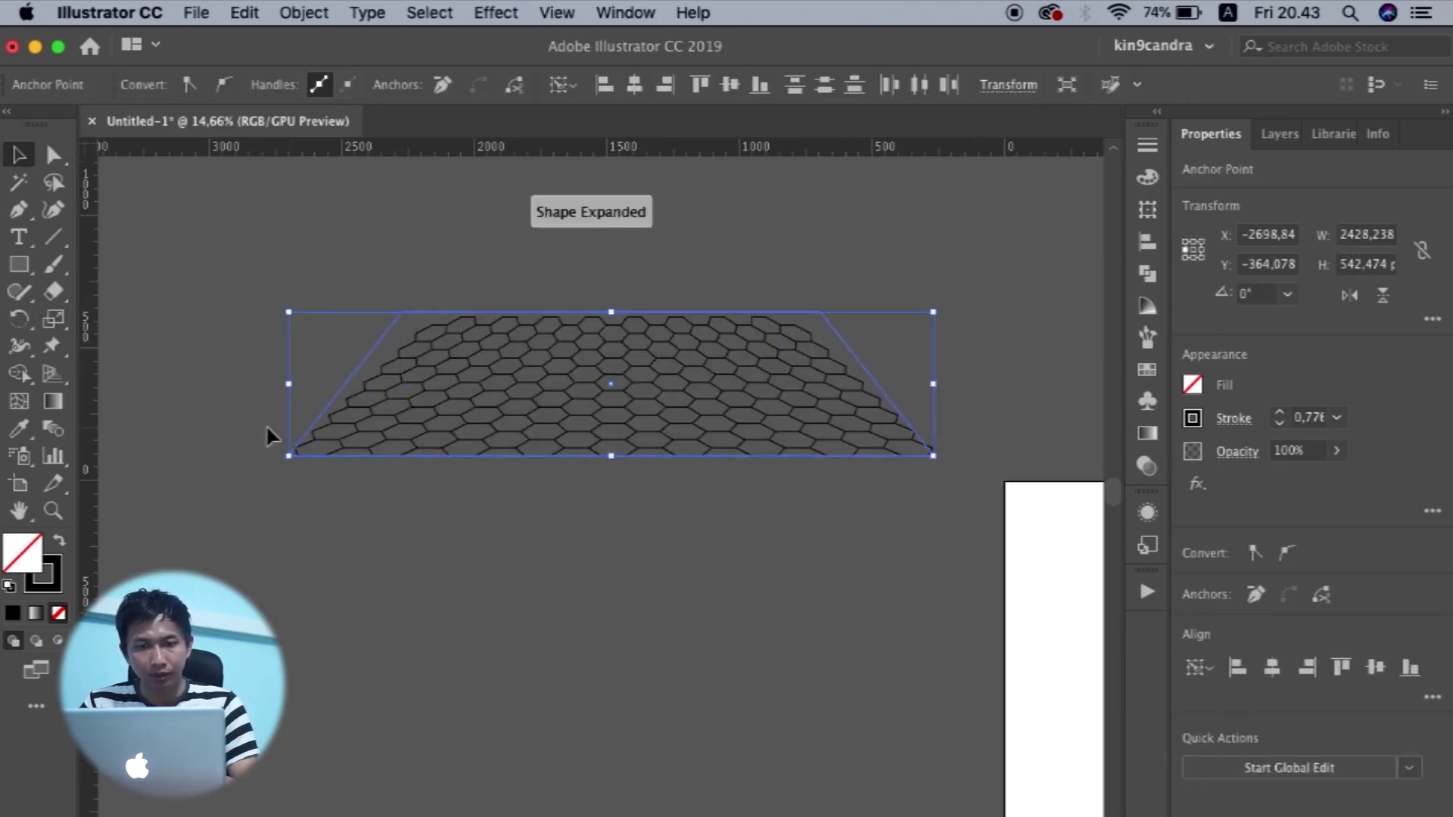
Remove the stroke from the trapezoid and fill it with the White, Black gradient.
left_click(265, 425)
left_click(383, 347)
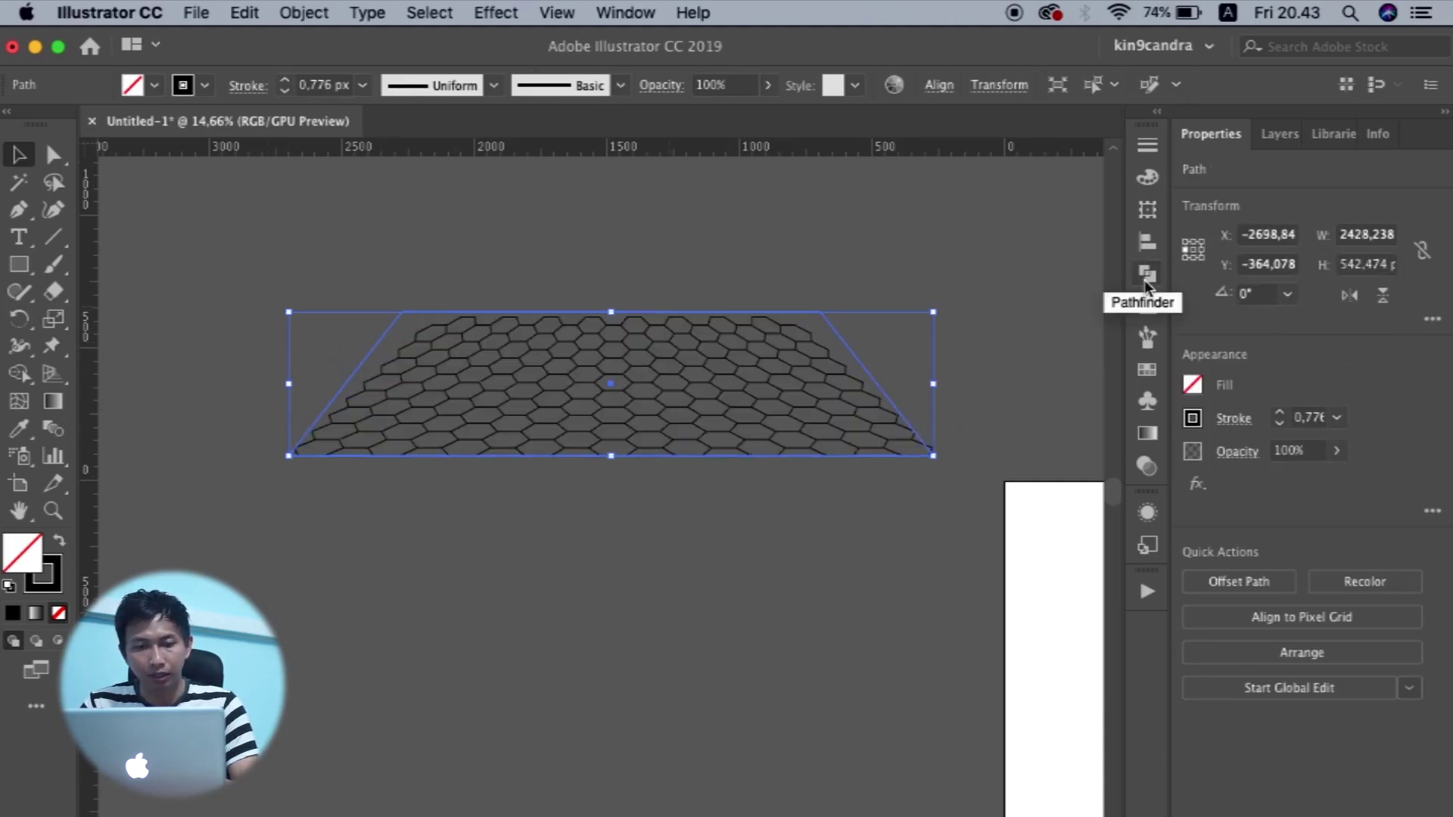
left_click(44, 590)
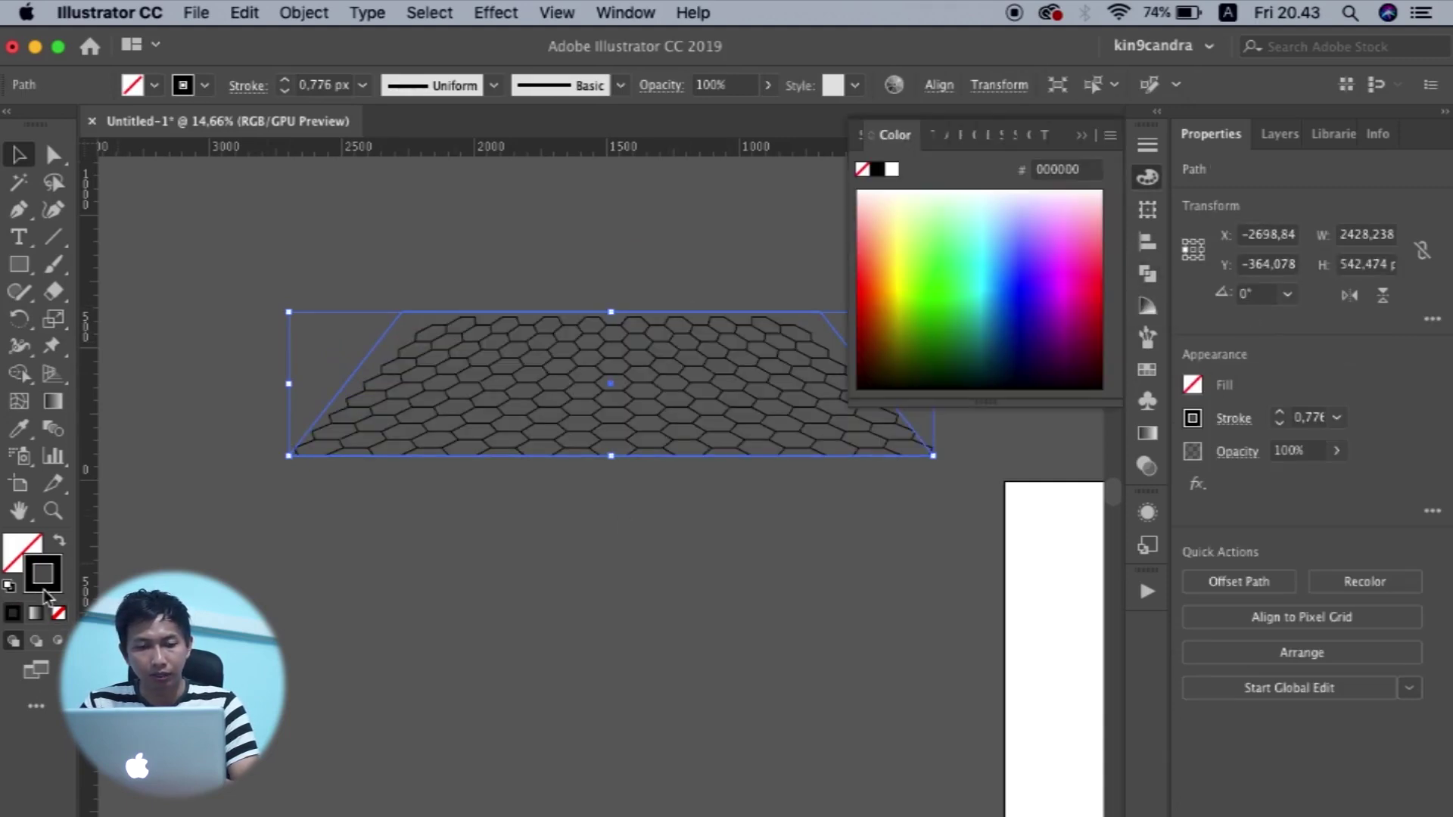
left_click(59, 613)
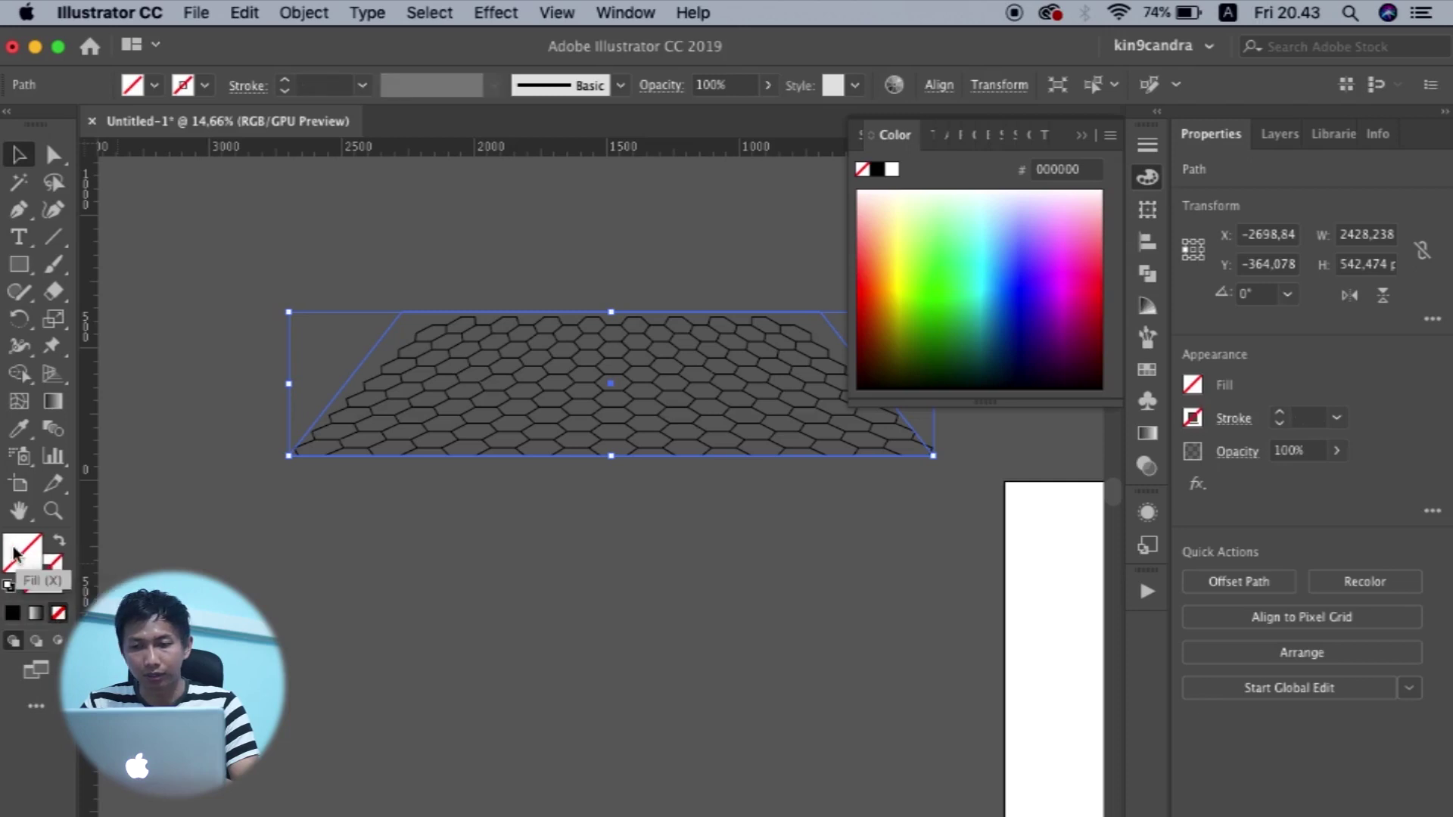
left_click(1148, 434)
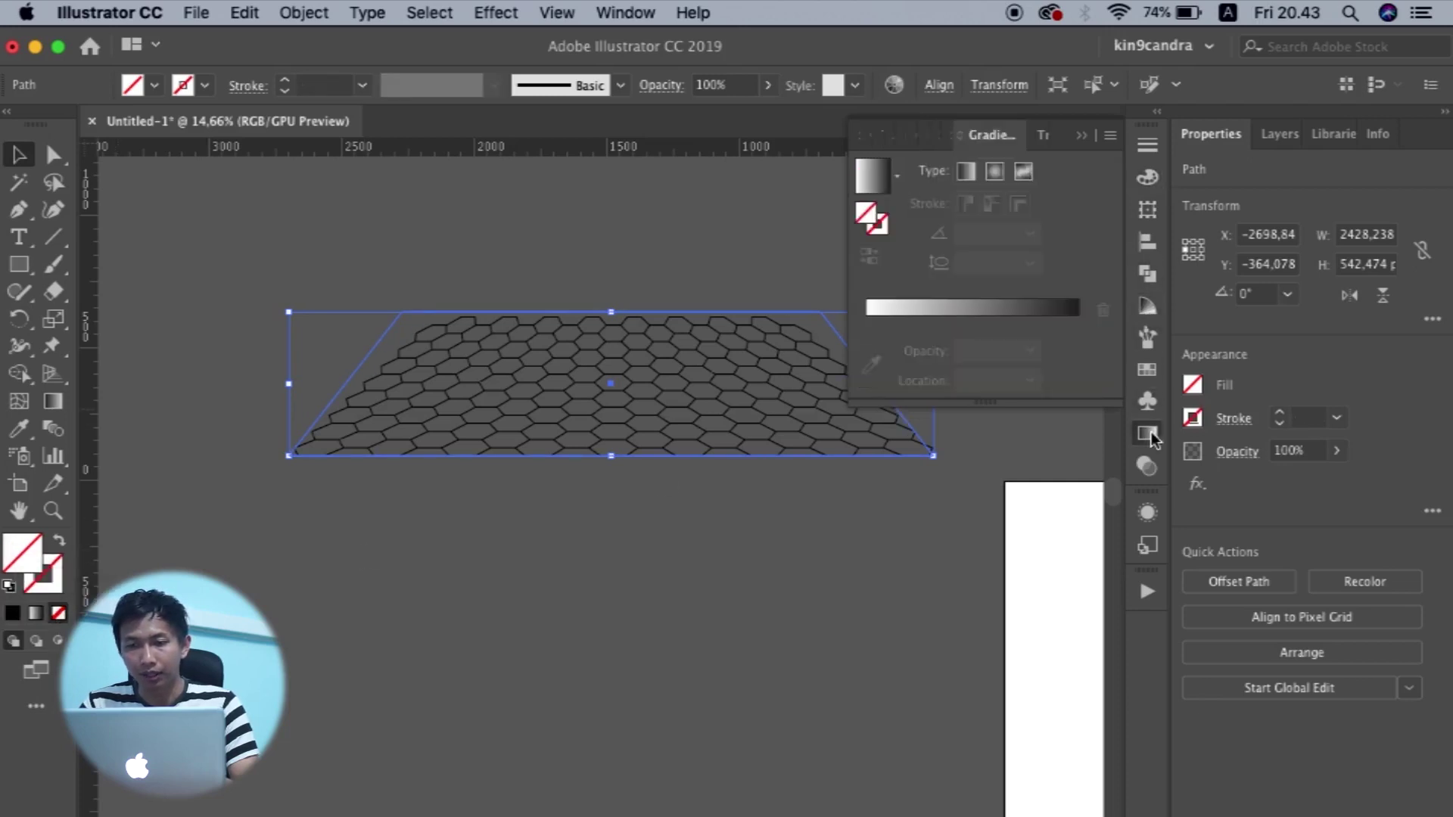
left_click(896, 183)
left_click_drag(891, 275, 887, 174)
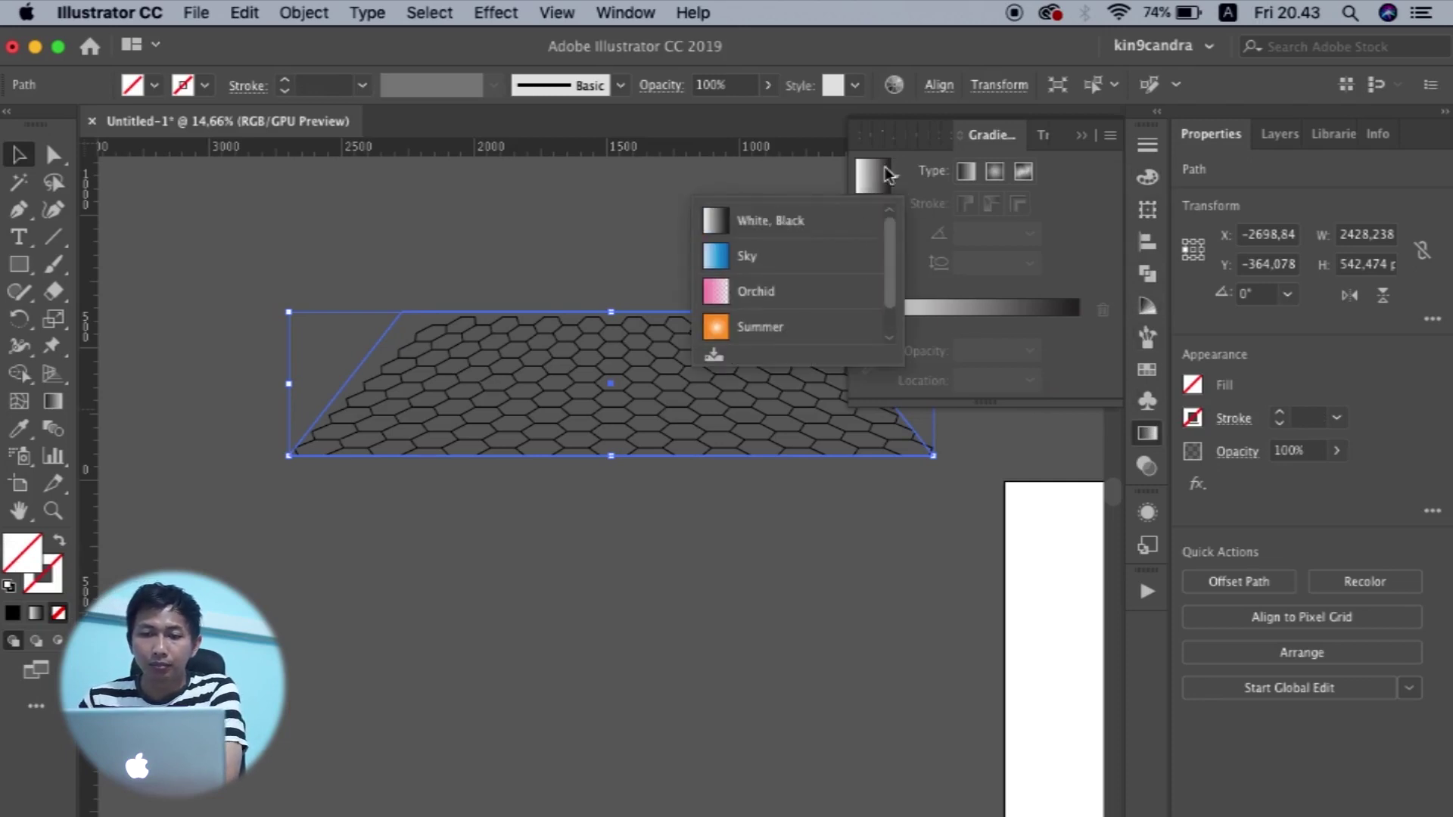
left_click(838, 221)
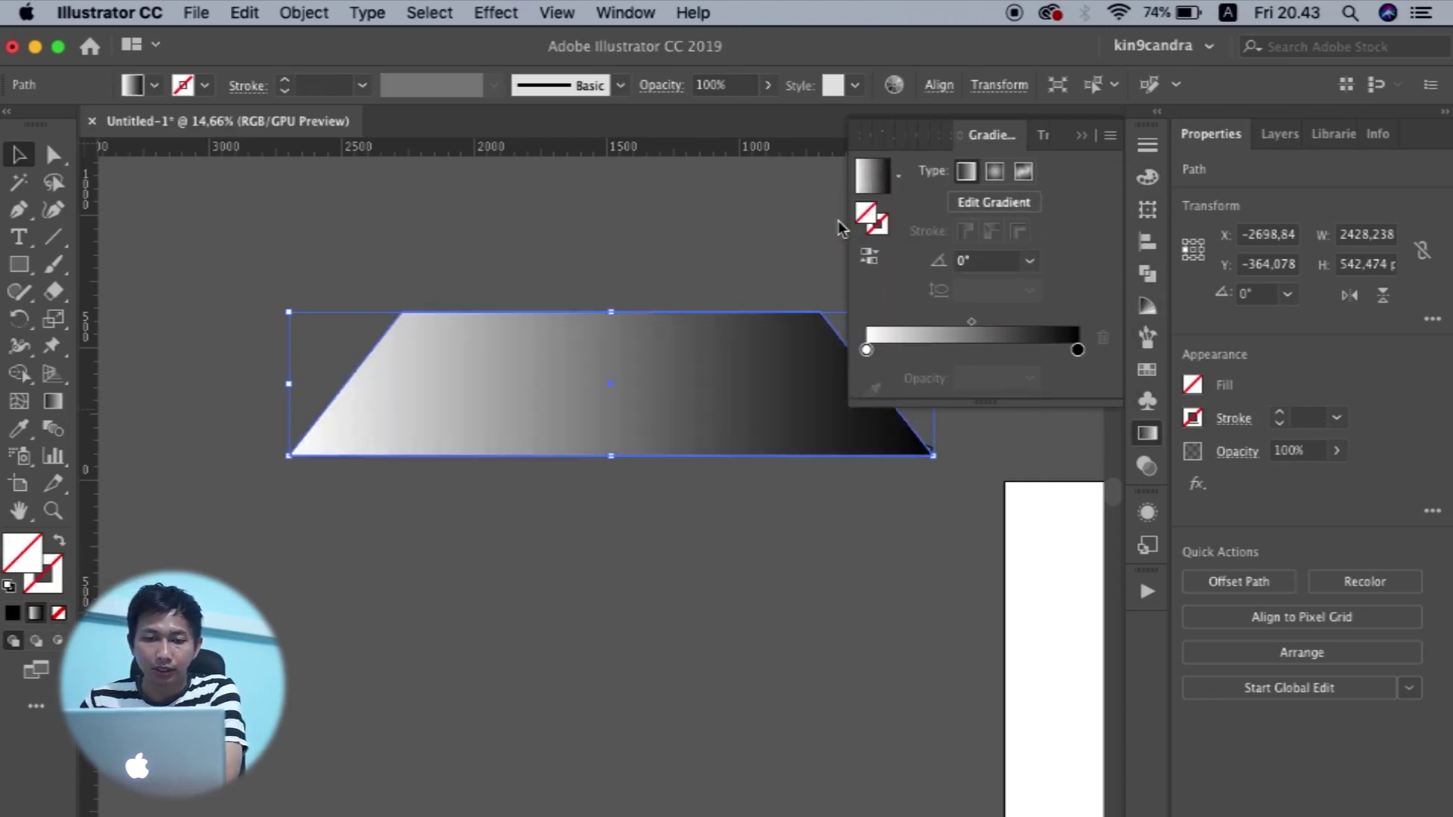
Redirect the trapezoid's gradient vertically, from white at the lower edge to black at the upper edge, and adjust its midpoint slightly.
left_click(57, 411)
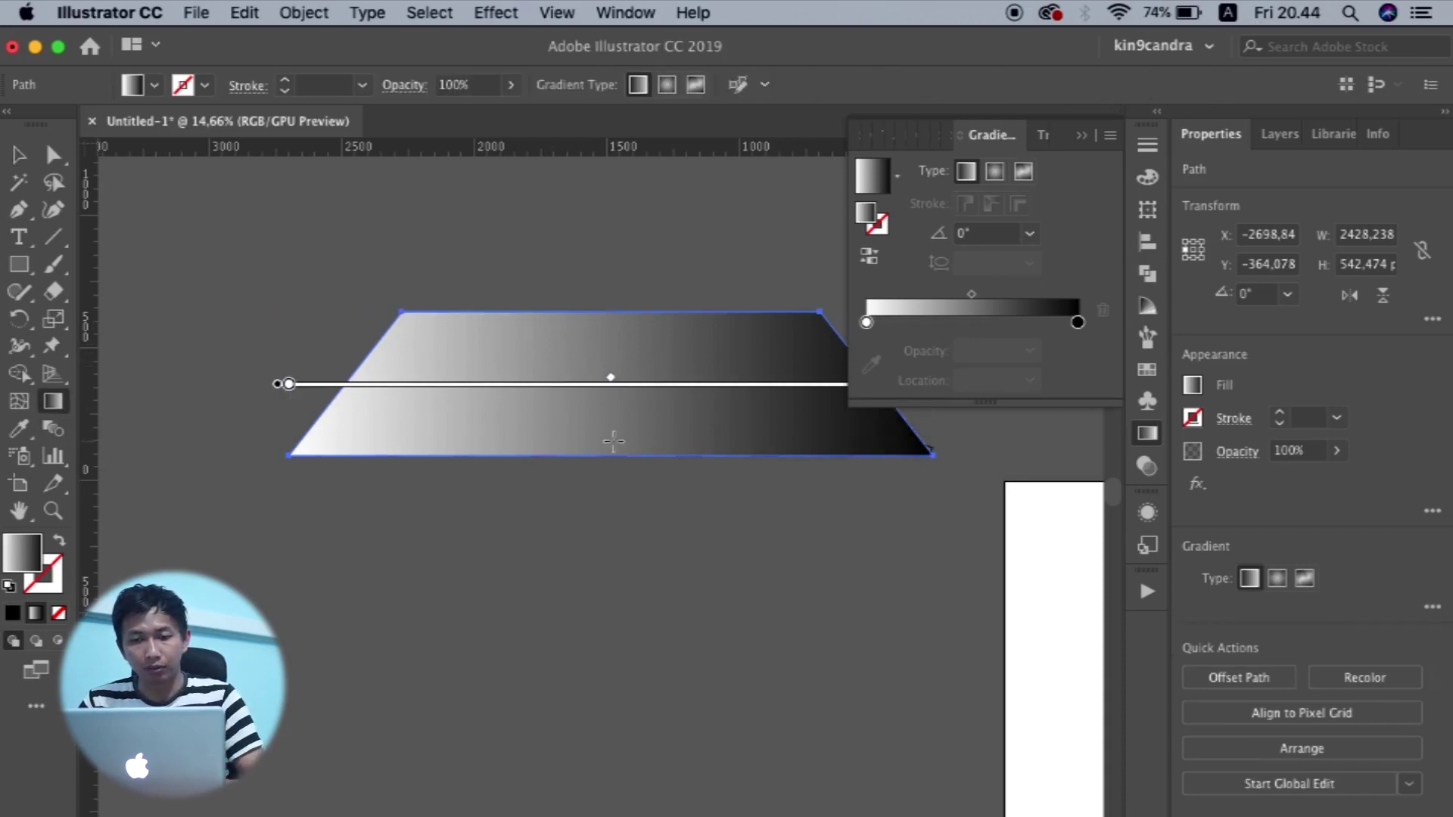
mouse_move(613, 448)
left_mouse_down()
mouse_move(610, 308)
mouse_move(614, 323)
left_mouse_up()
left_click_drag(607, 393, 609, 398)
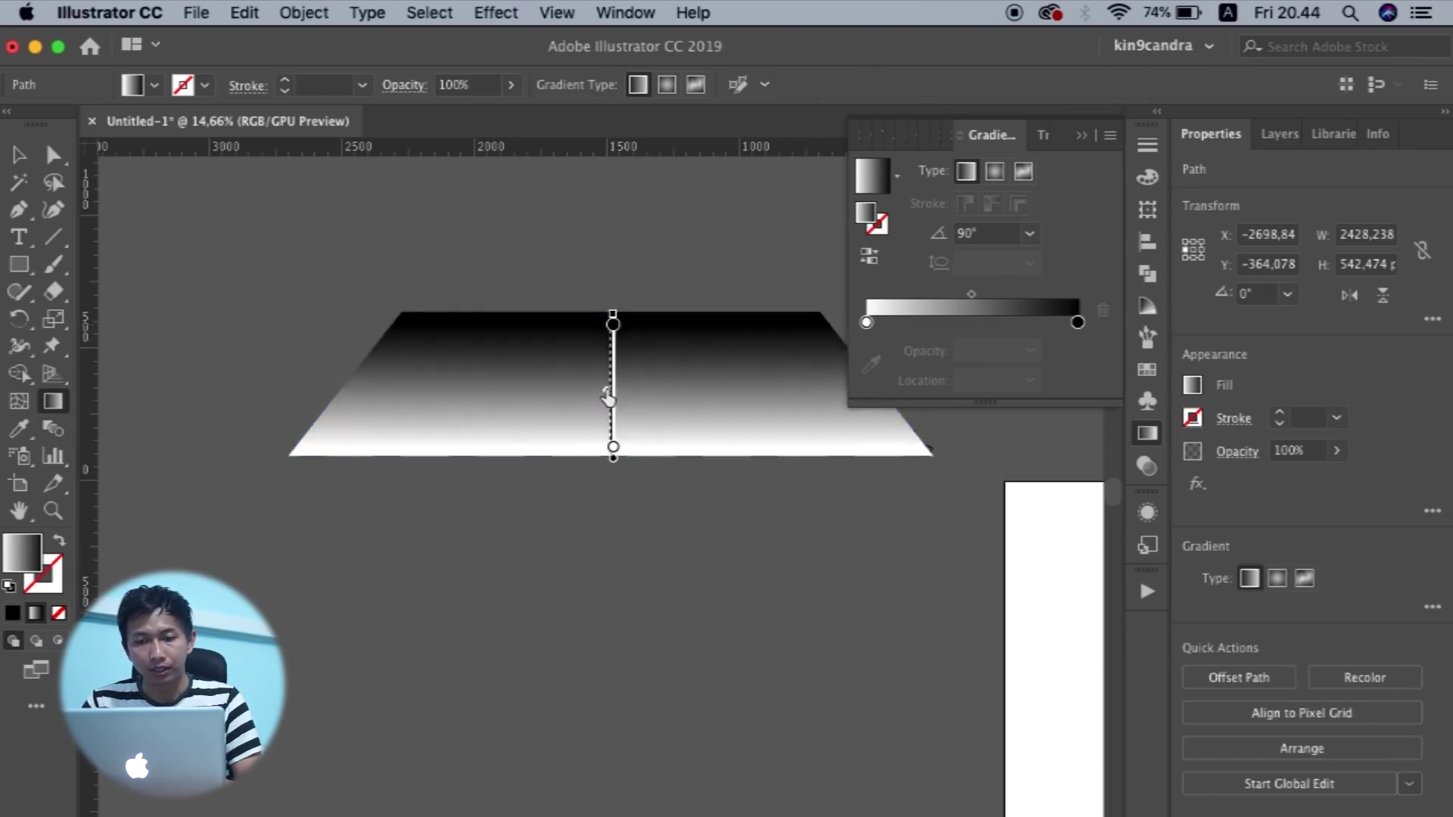
left_click(19, 154)
left_click(551, 277)
scroll(551, 277, "up", 4, "alt")
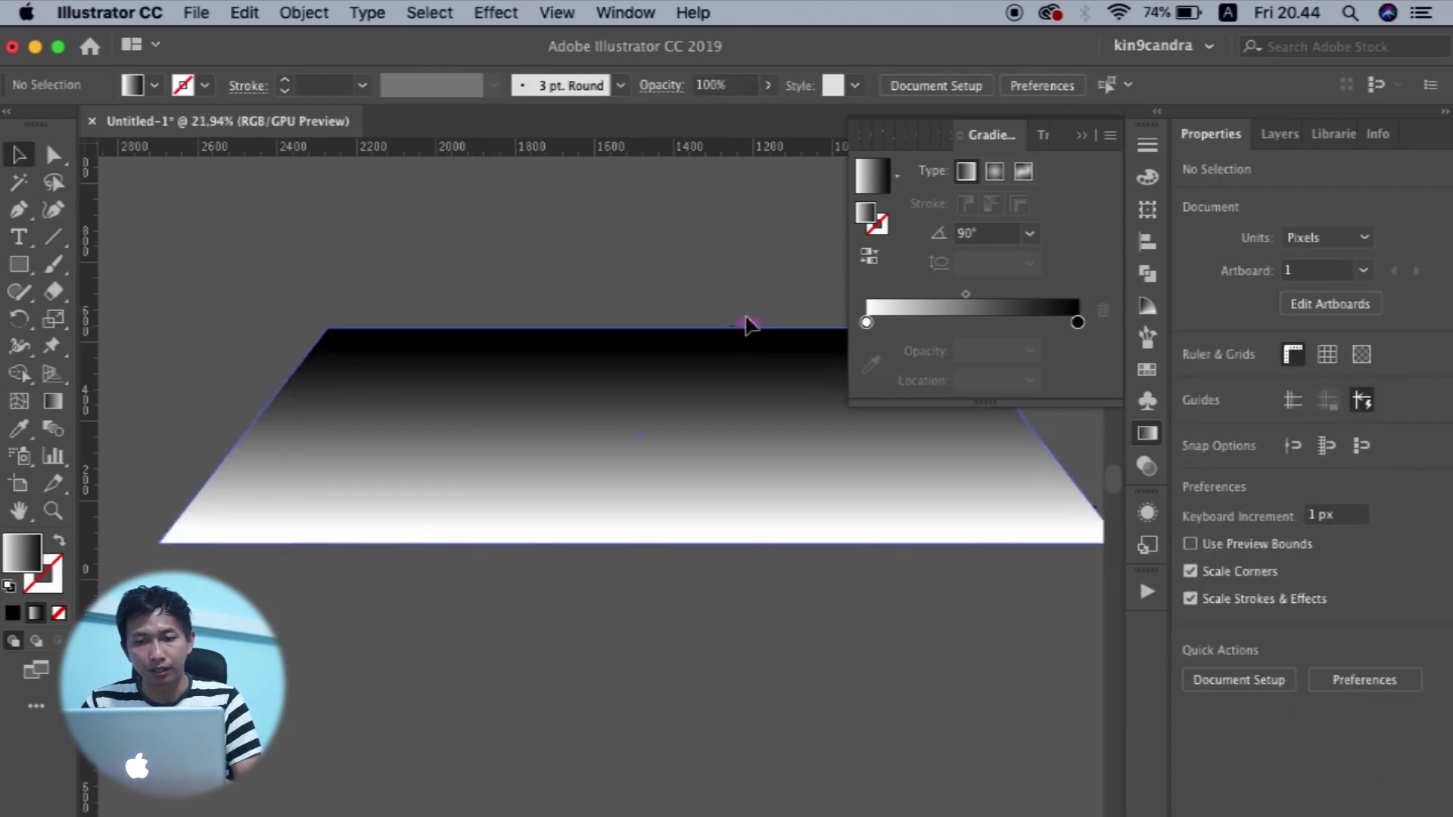
scroll(679, 321, "down", 4, "alt")
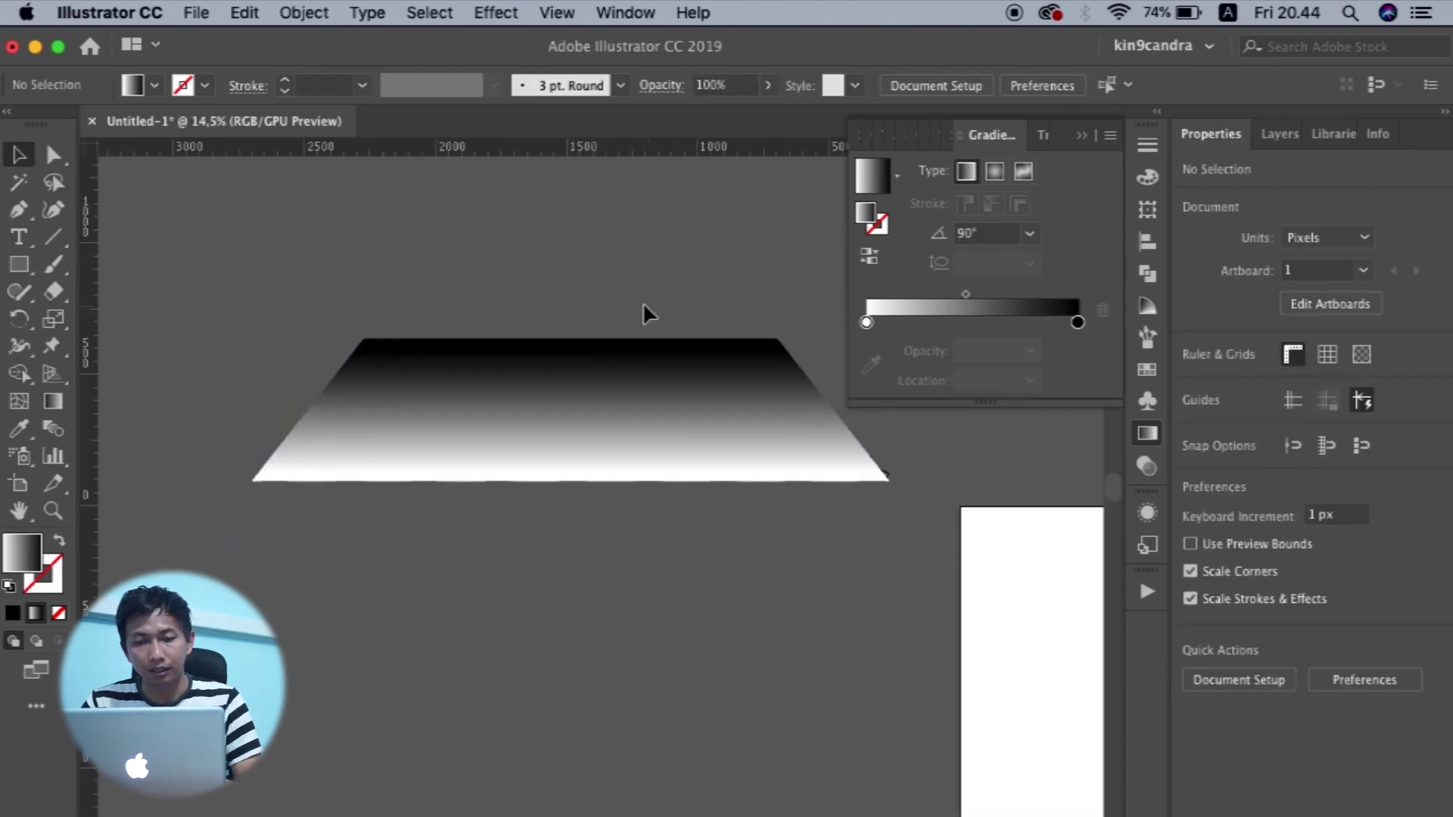
left_click(660, 439)
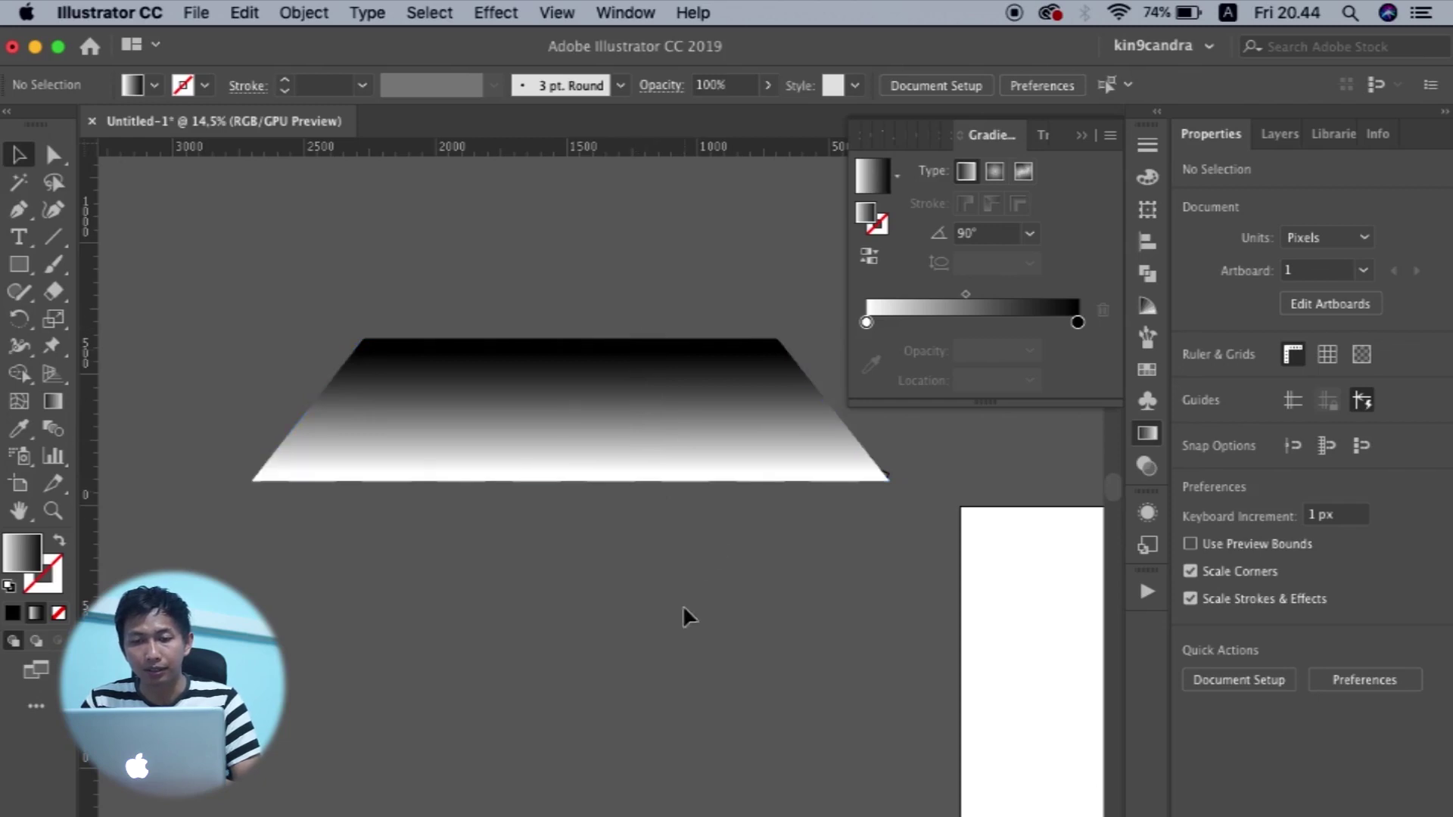
Select the trapezoid and honeycomb together and make an opacity mask so the pattern fades towards its upper edge.
key("super+a")
left_click(1236, 451)
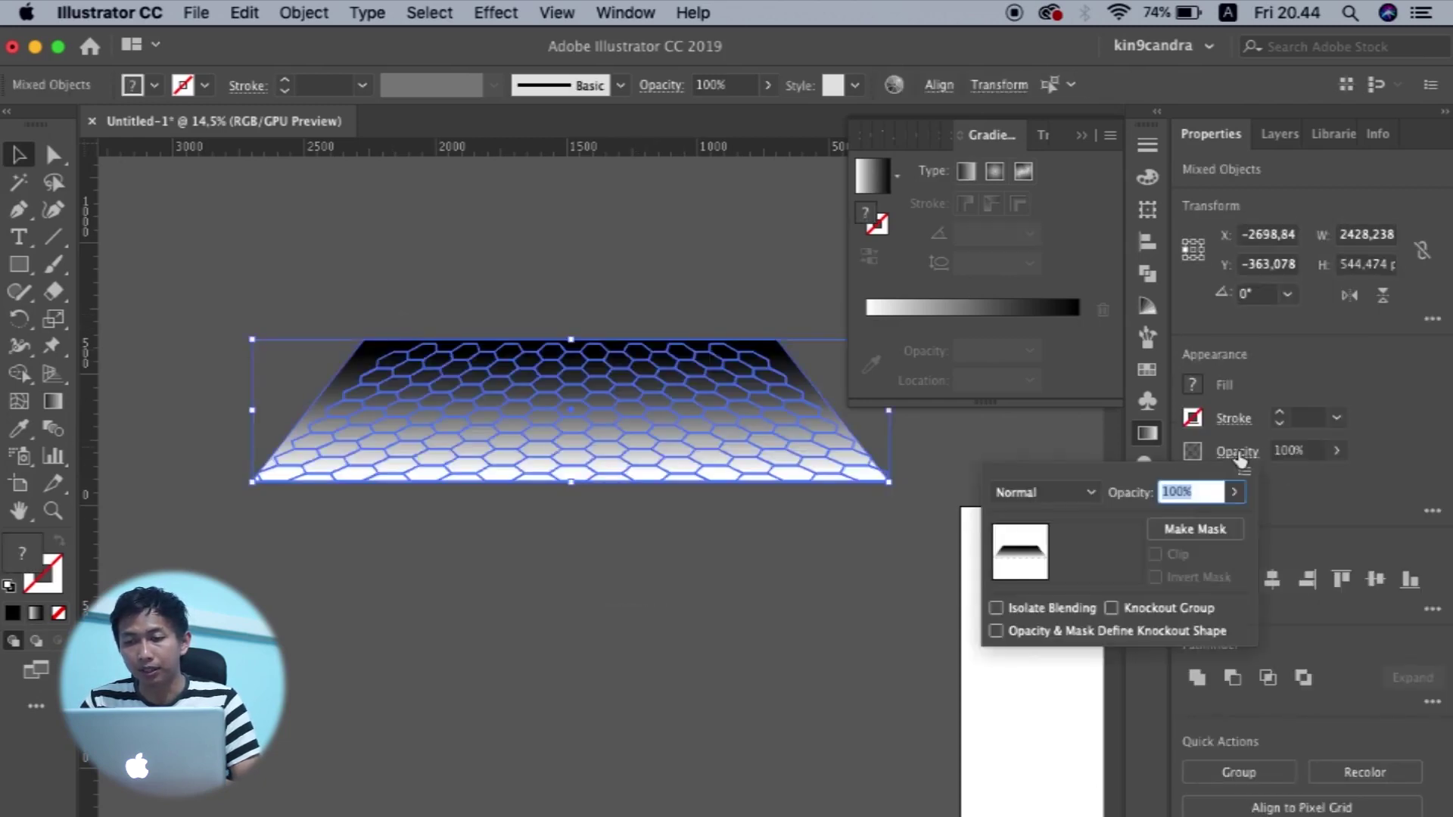
left_click(1223, 530)
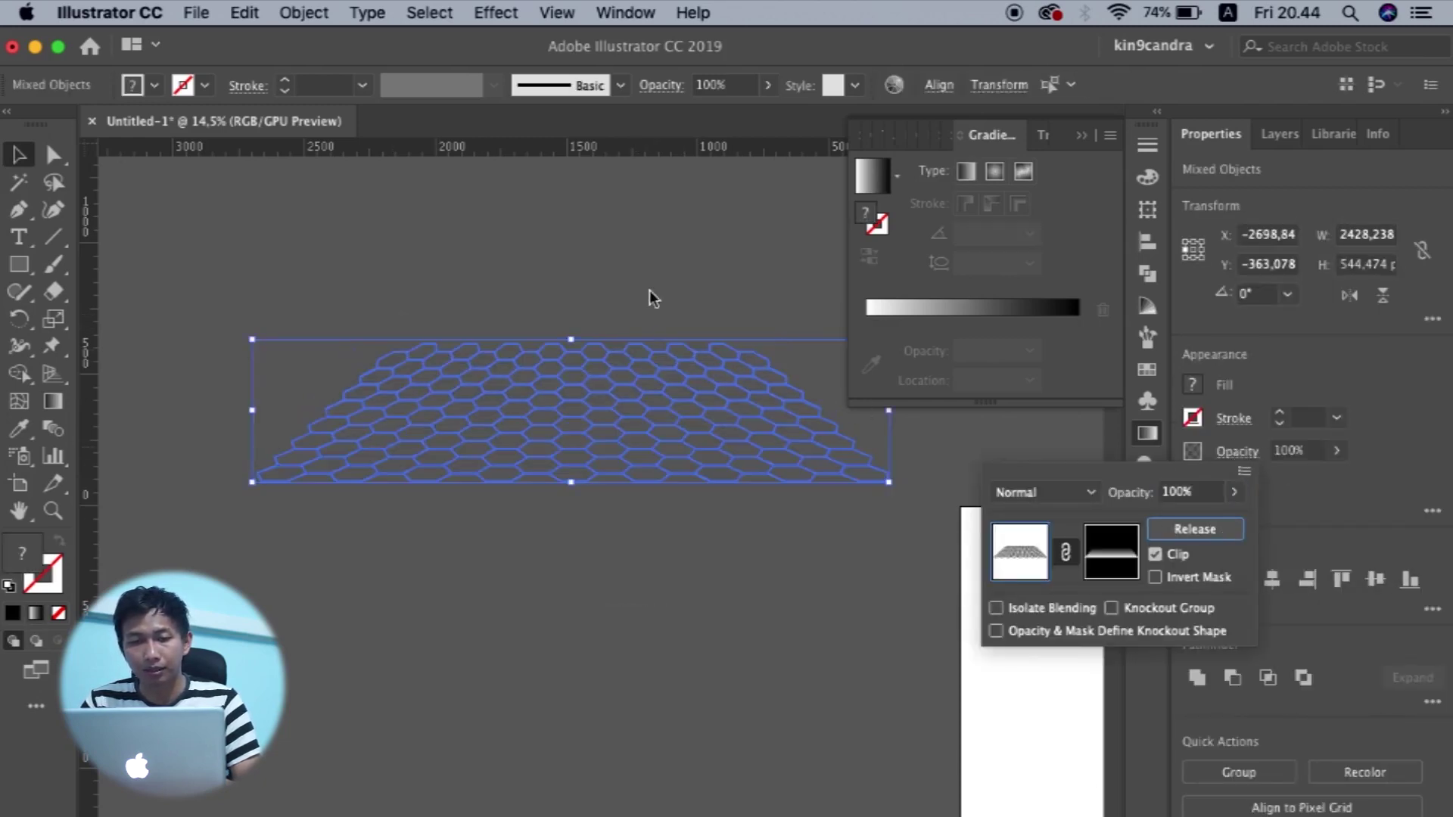
left_click(644, 252)
left_click(642, 251)
Move the faded honeycomb onto the artboard, centred horizontally and aligned with its lower edge.
scroll(633, 548, "down", 3)
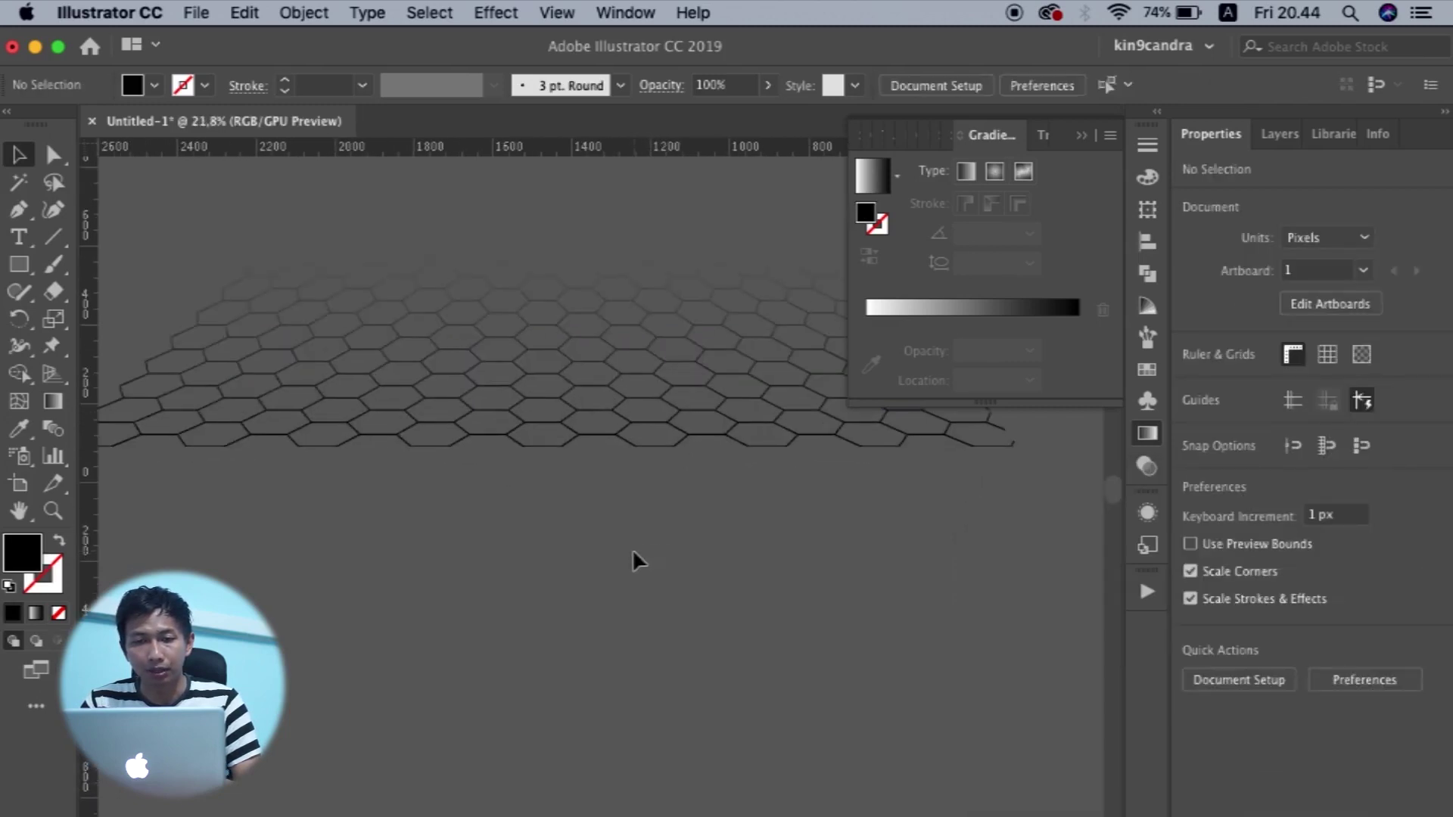
scroll(632, 547, "down", 2)
scroll(632, 548, "up", 3)
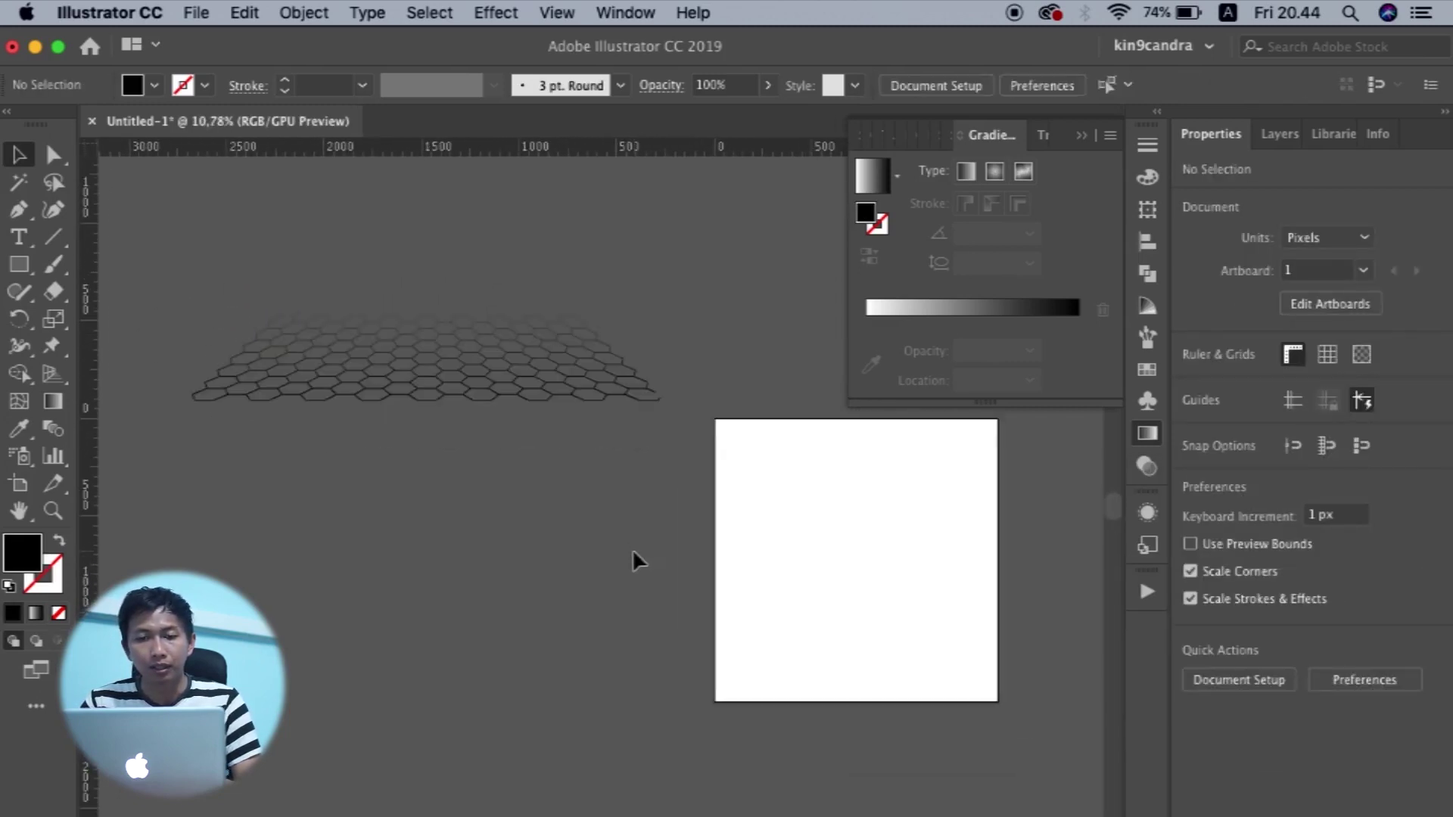
left_click_drag(545, 463, 935, 680)
scroll(936, 680, "right", 3)
left_click(924, 593)
Draw a black rectangle covering the whole artboard.
scroll(924, 594, "up", 1)
left_click(21, 269)
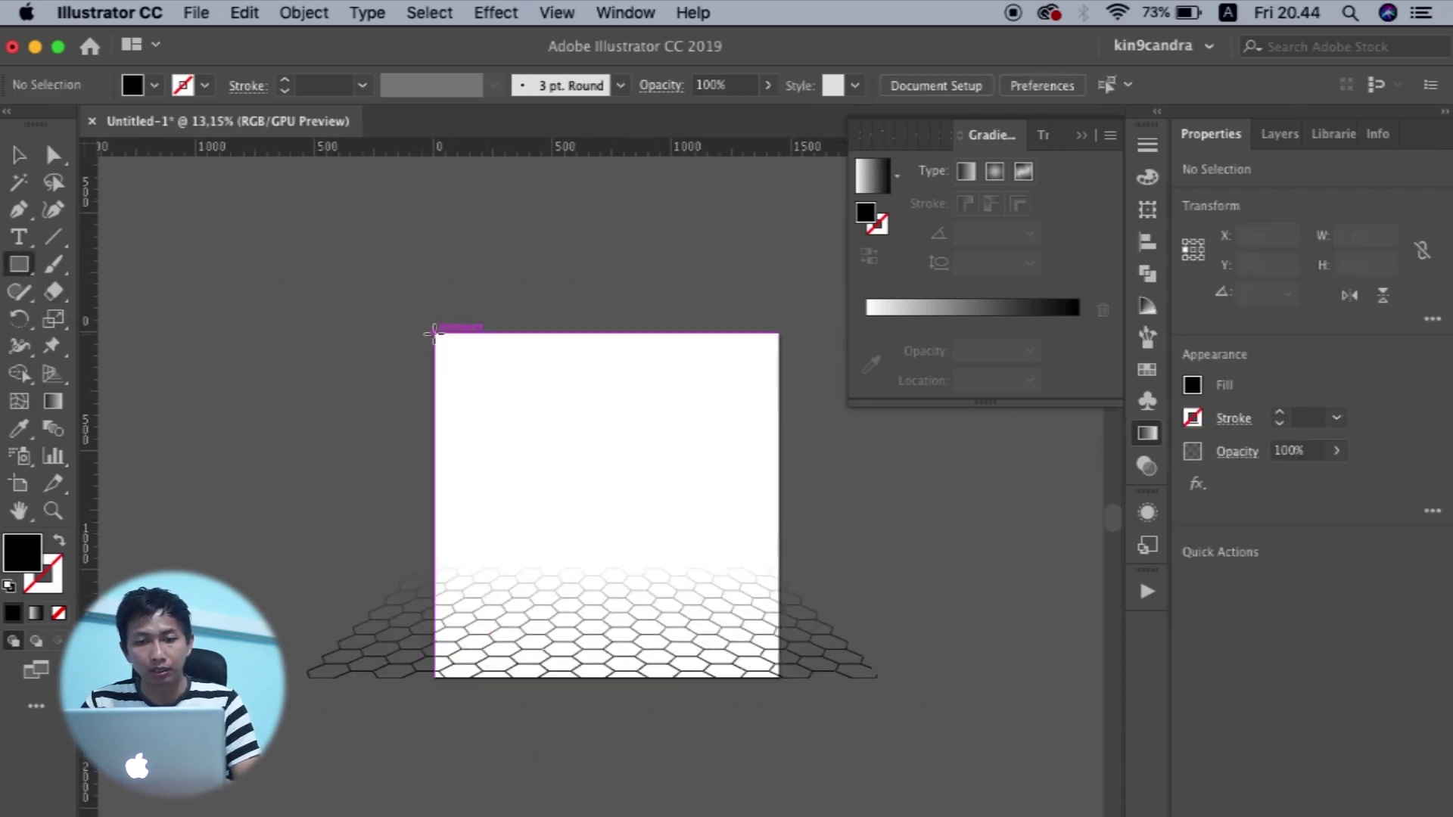
left_click_drag(435, 332, 779, 675)
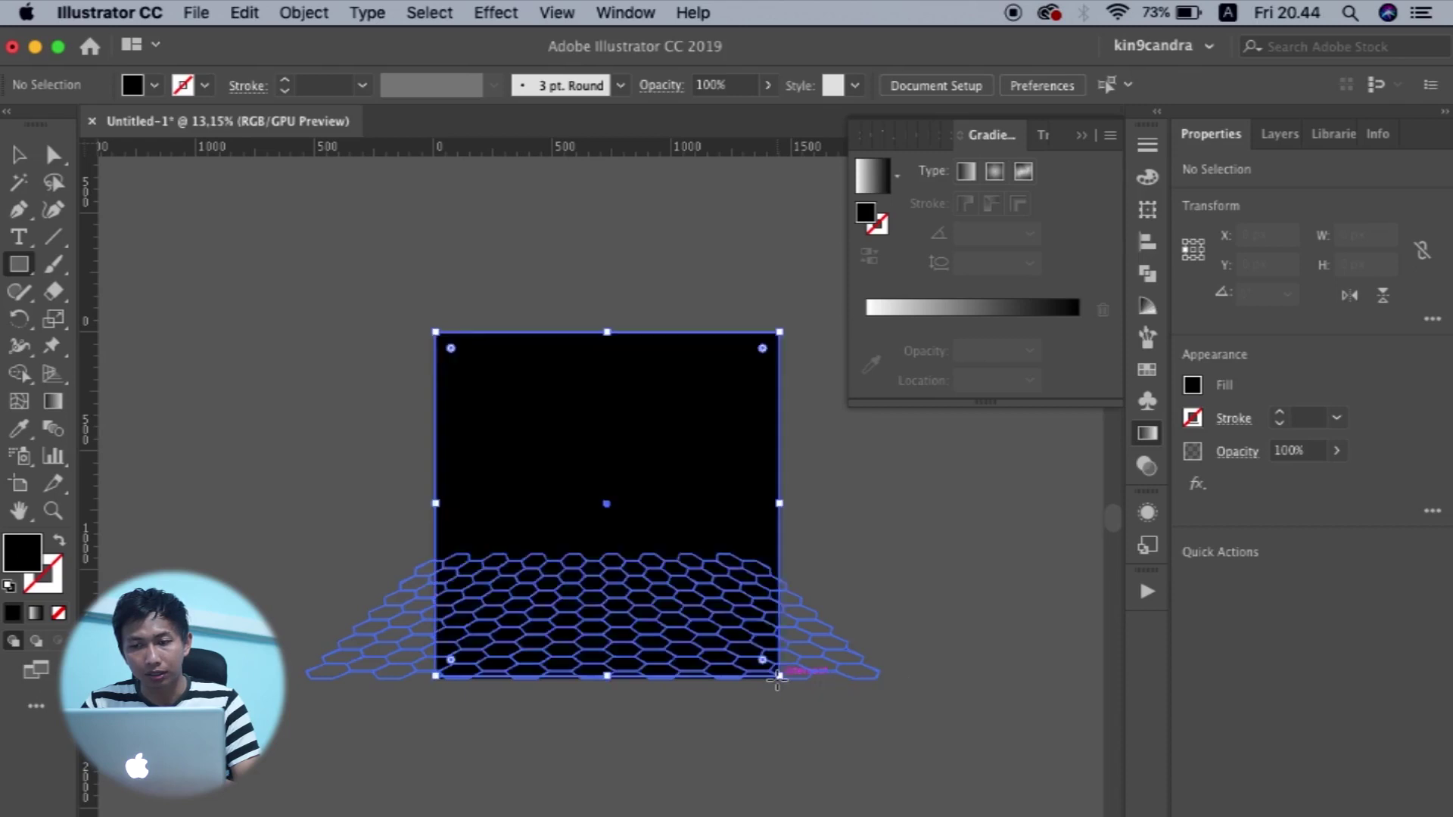
Resize the black rectangle to 1458 px wide and 1458 px high.
left_click(1369, 236)
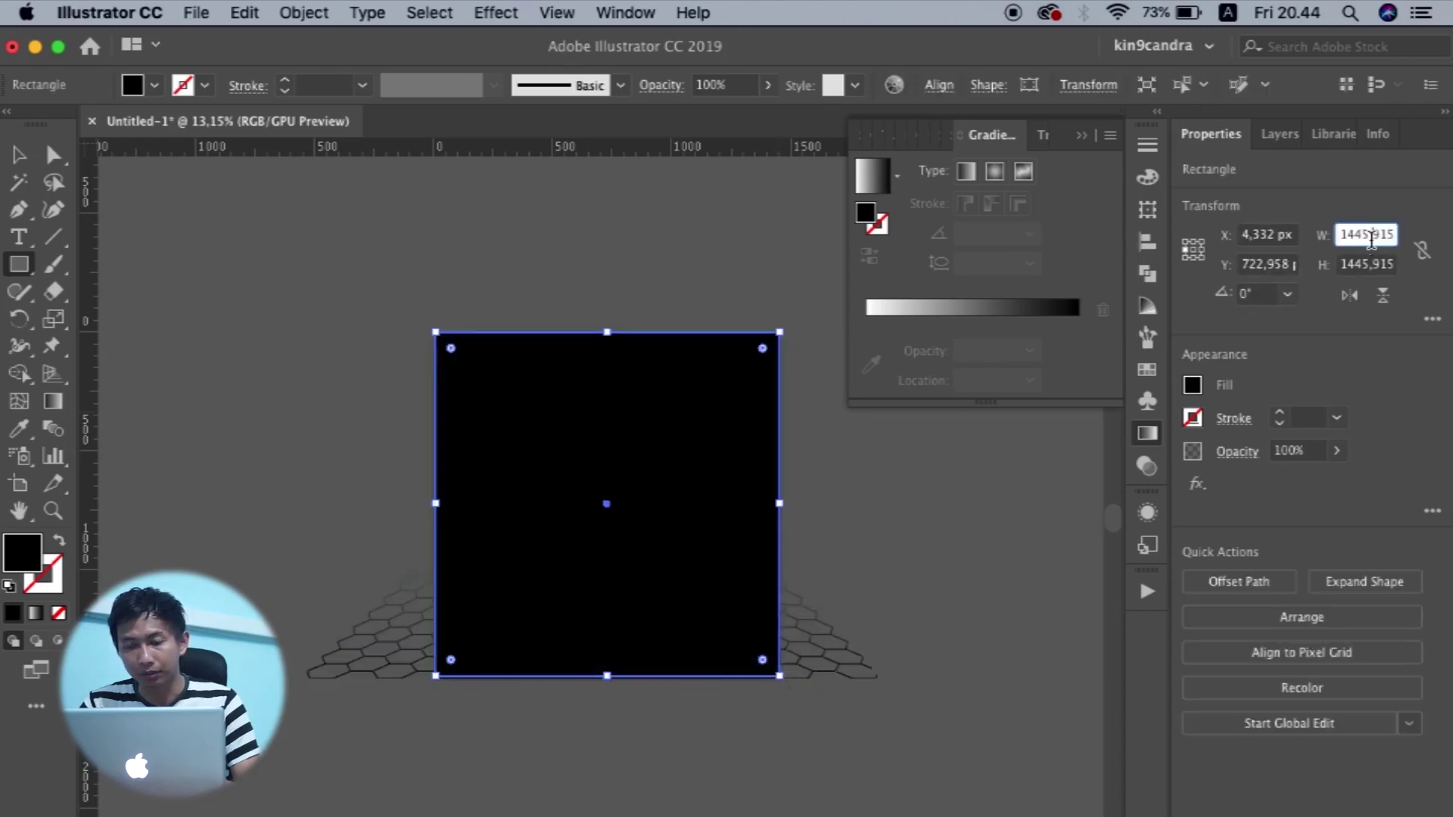
double_click(1371, 235)
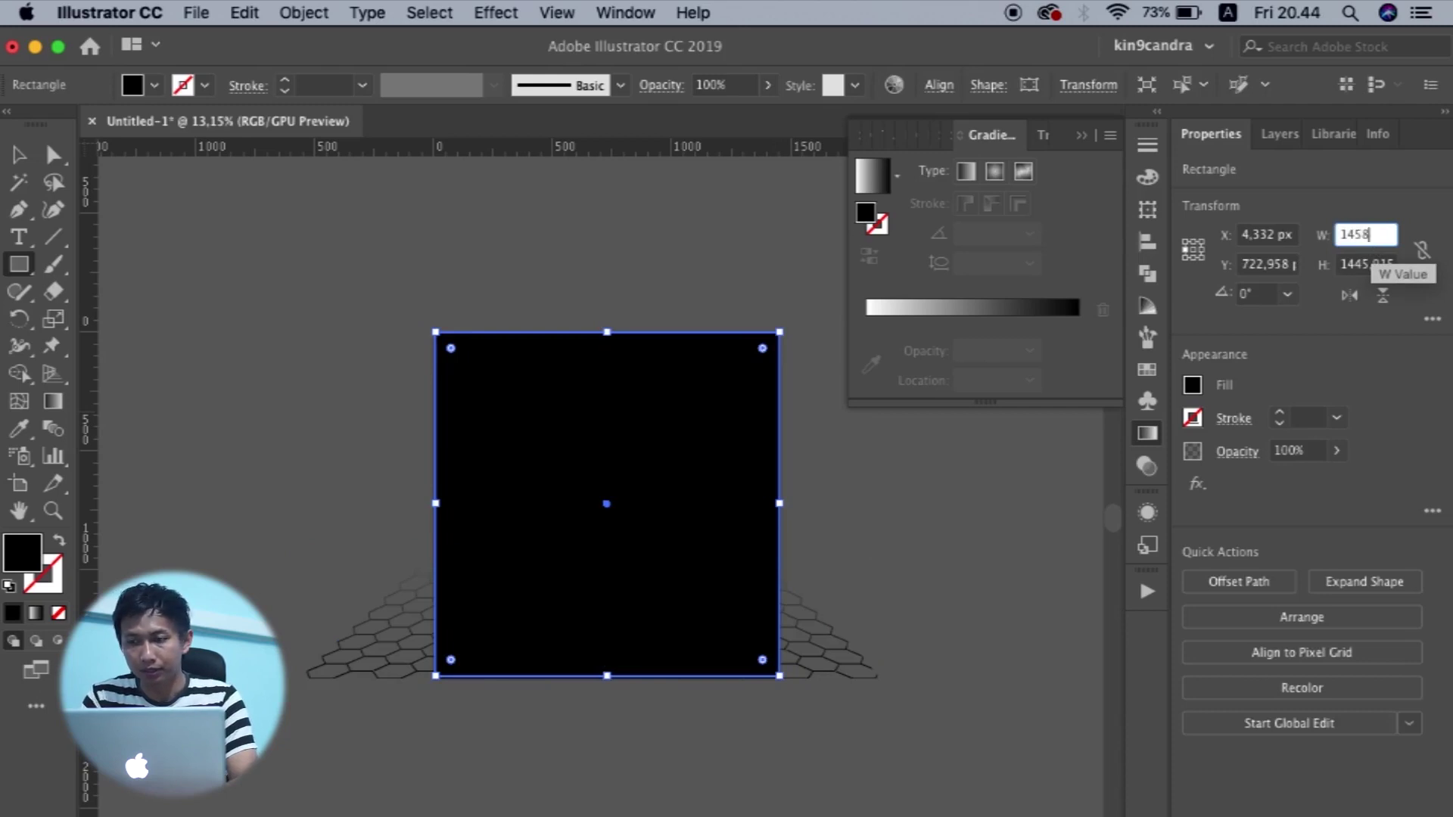
key("Return")
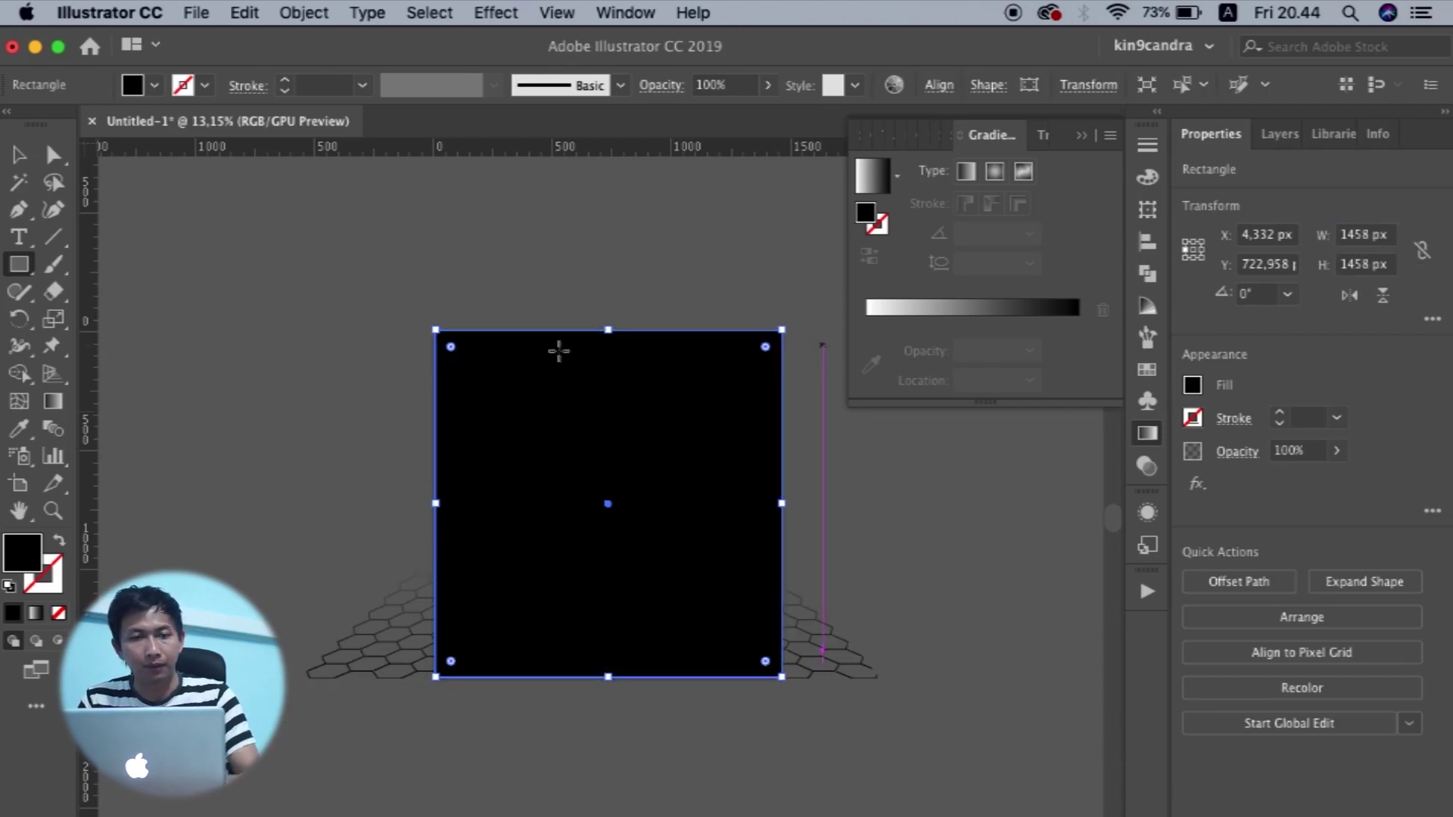
Send the black rectangle to the back, behind the faded honeycomb.
left_click(20, 158)
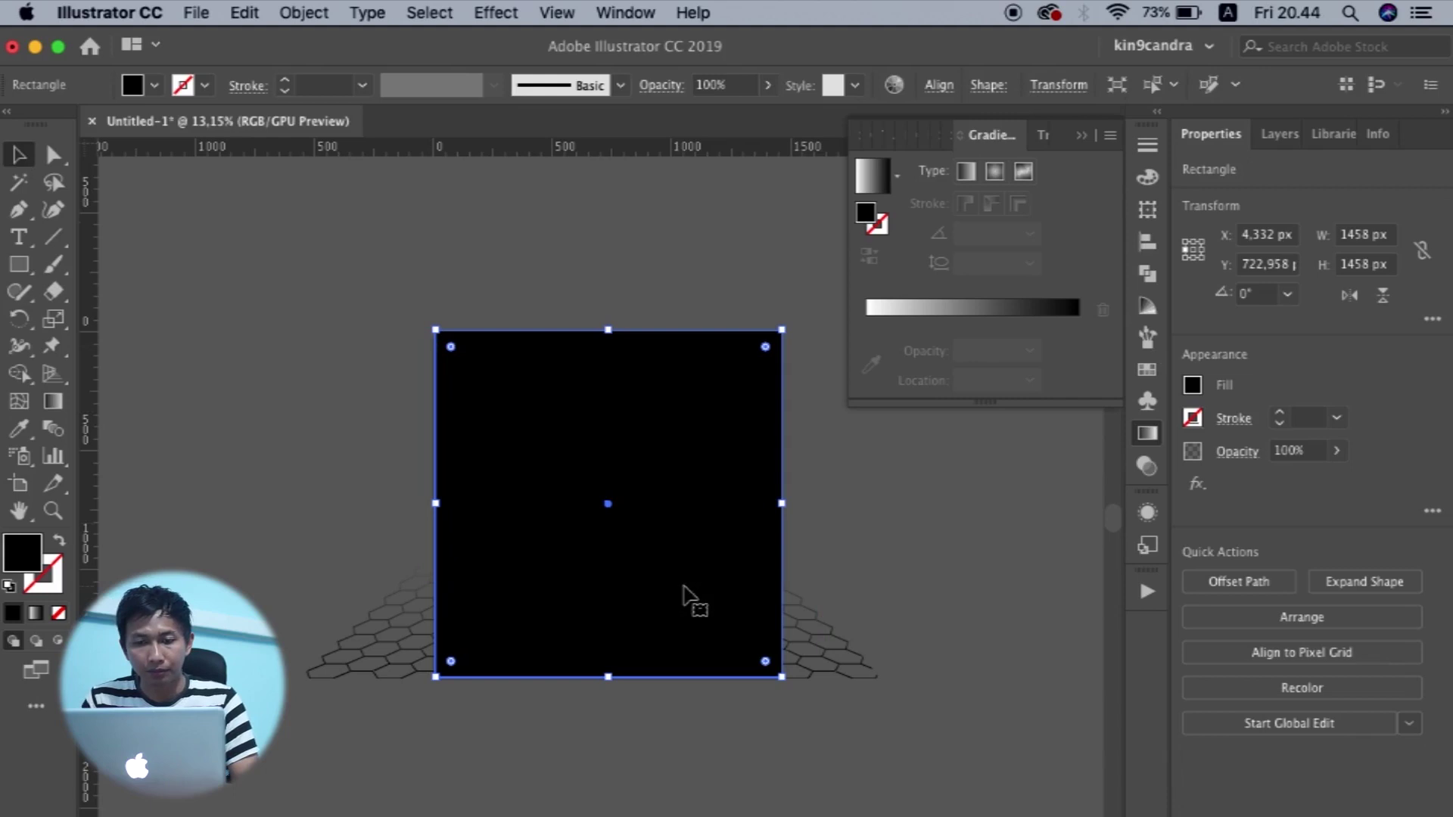
right_click(695, 524)
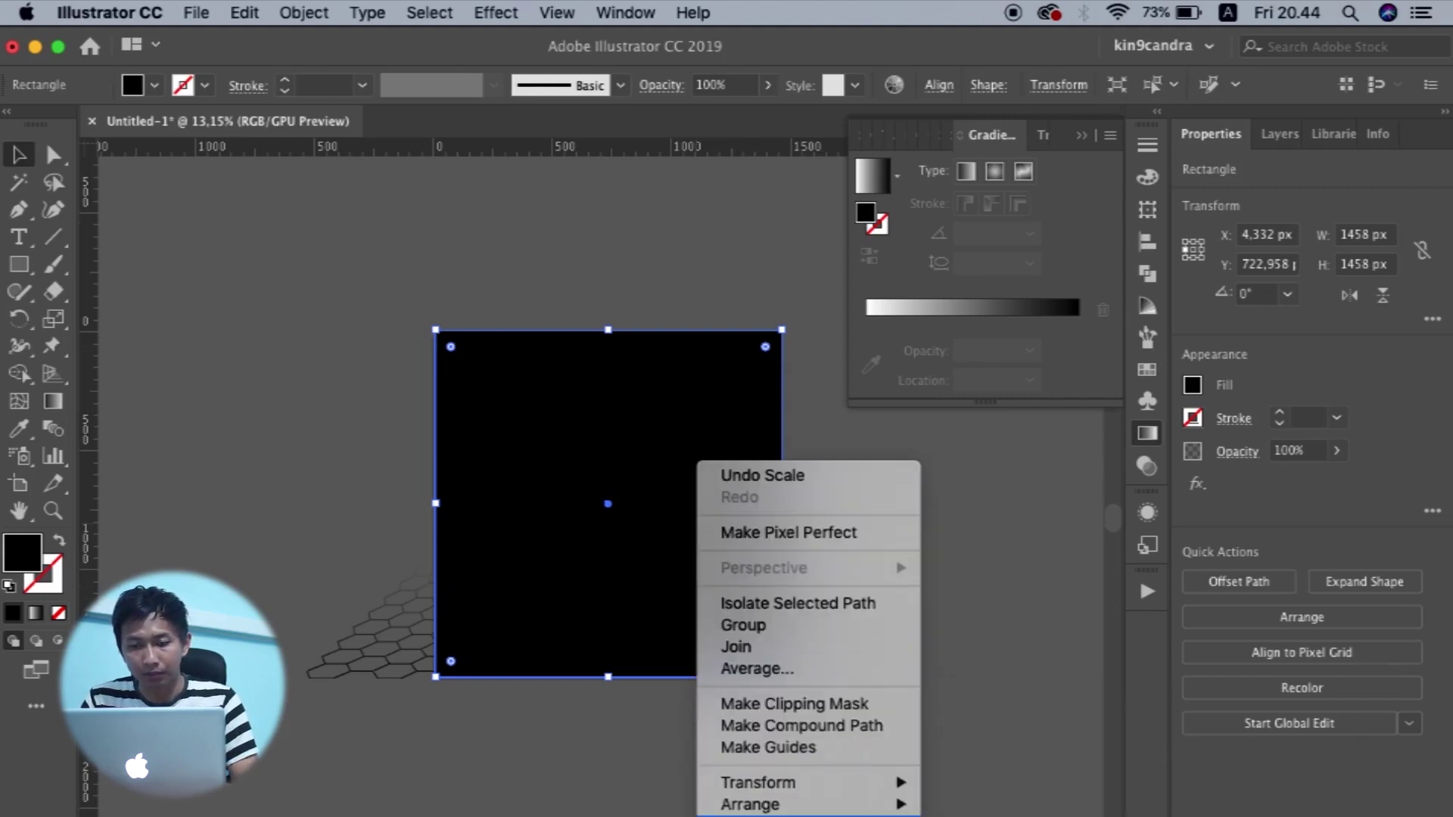
mouse_move(860, 814)
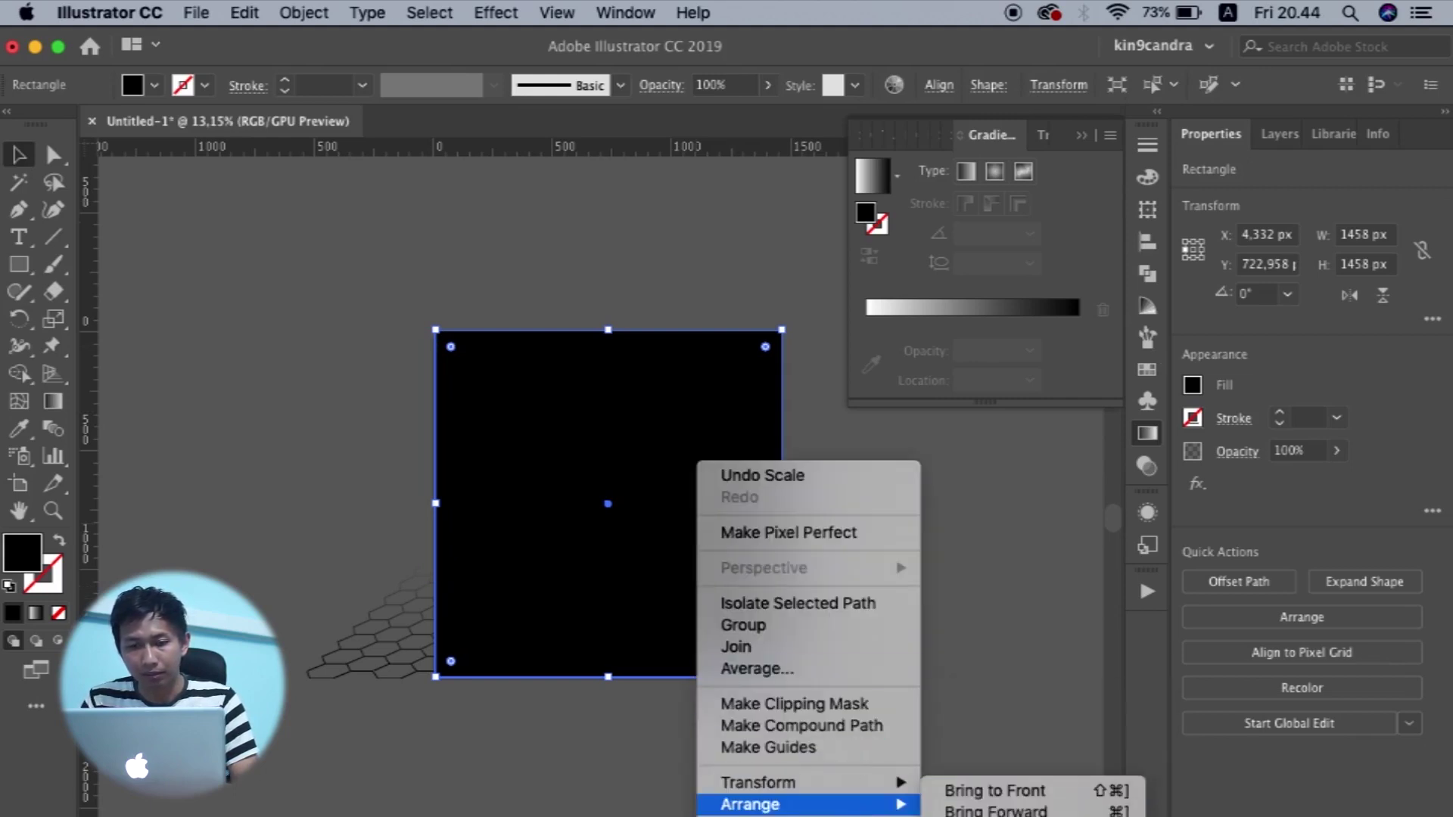
left_click(994, 791)
left_click(964, 651)
left_click(673, 500)
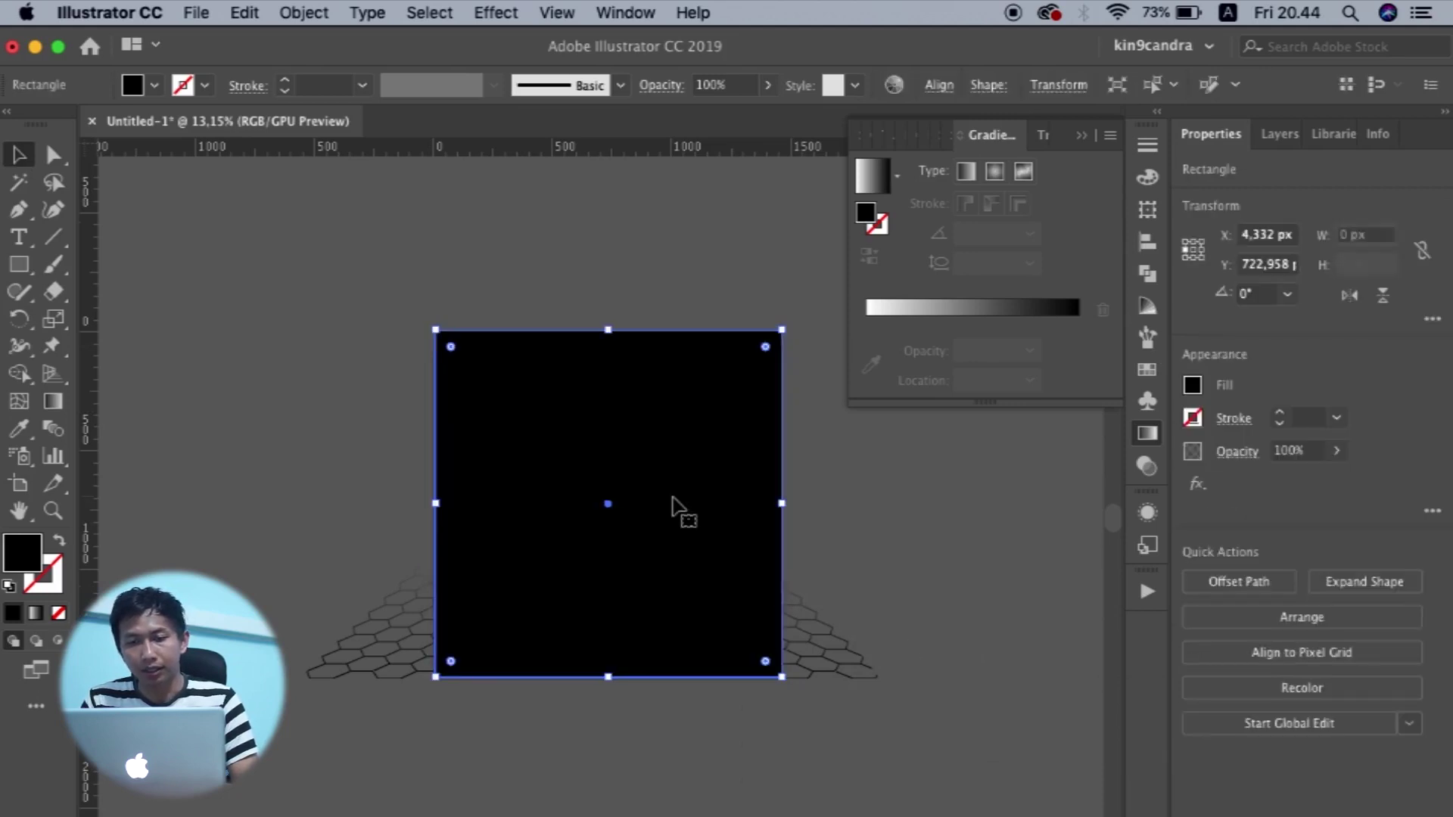
scroll(719, 639, "up", 3)
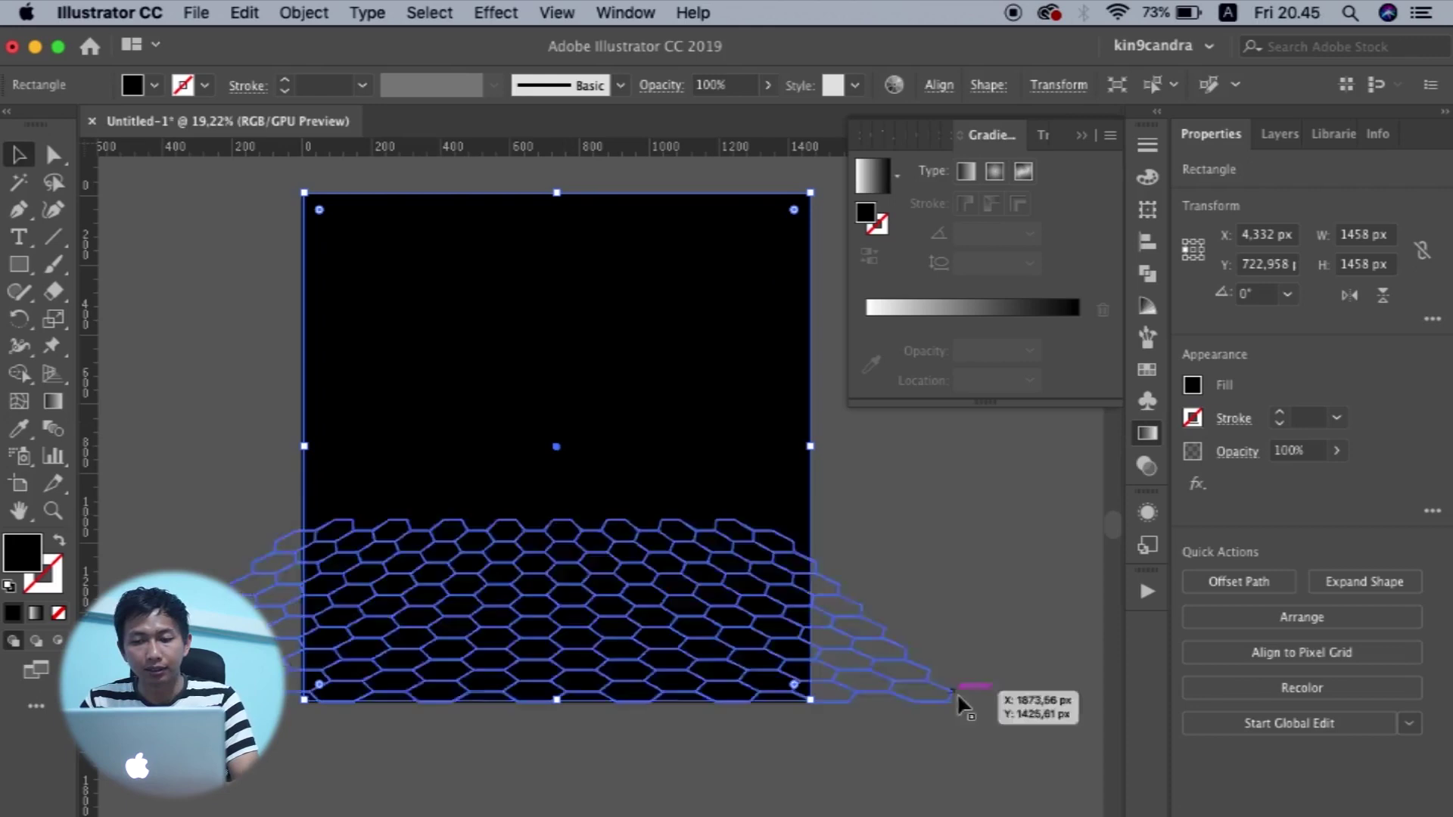
Switch to the Opera browser and open the Explore gradients page on Coolors.
key("super+Tab")
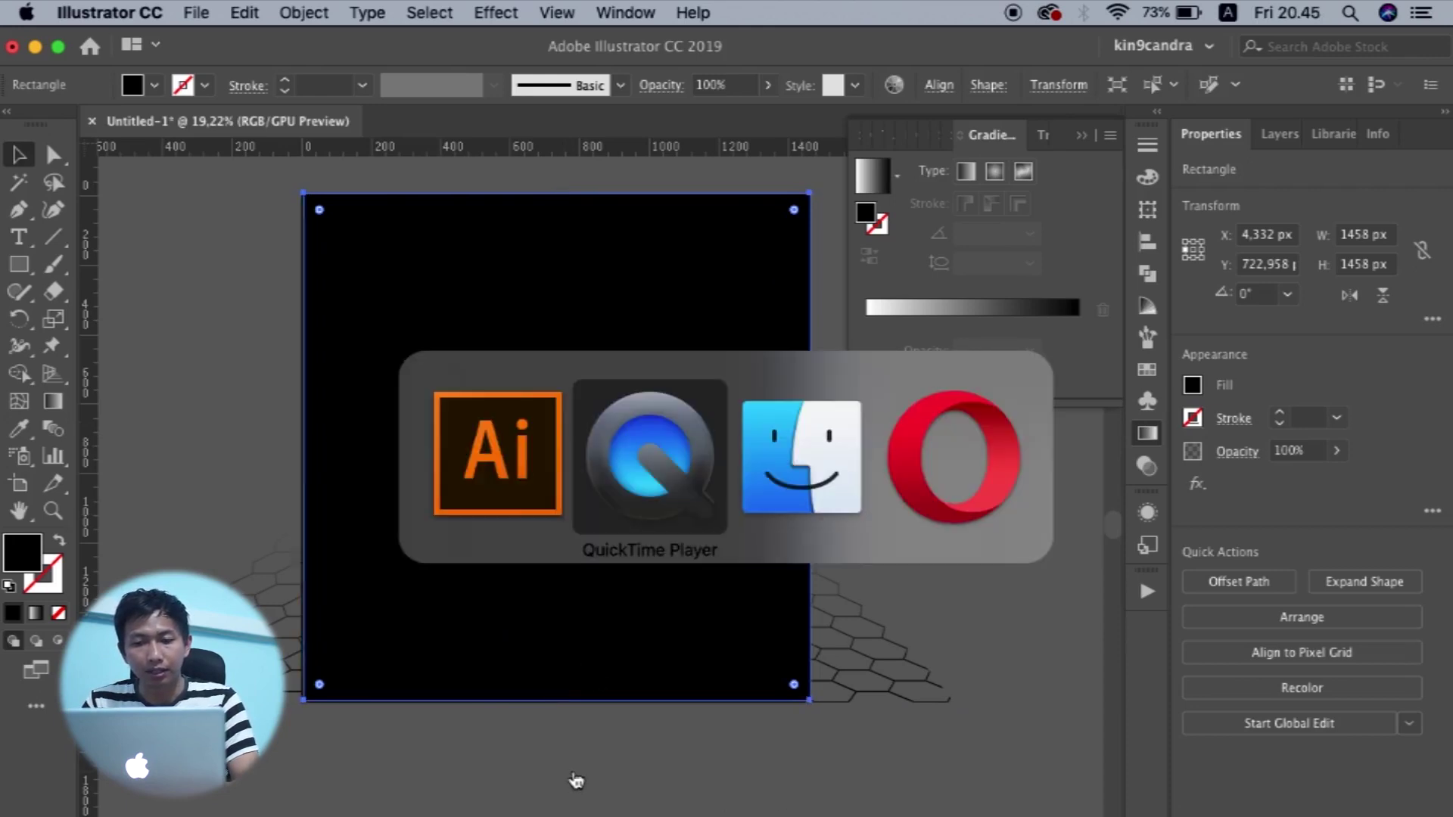
key("super+Tab")
key("super+Tab")
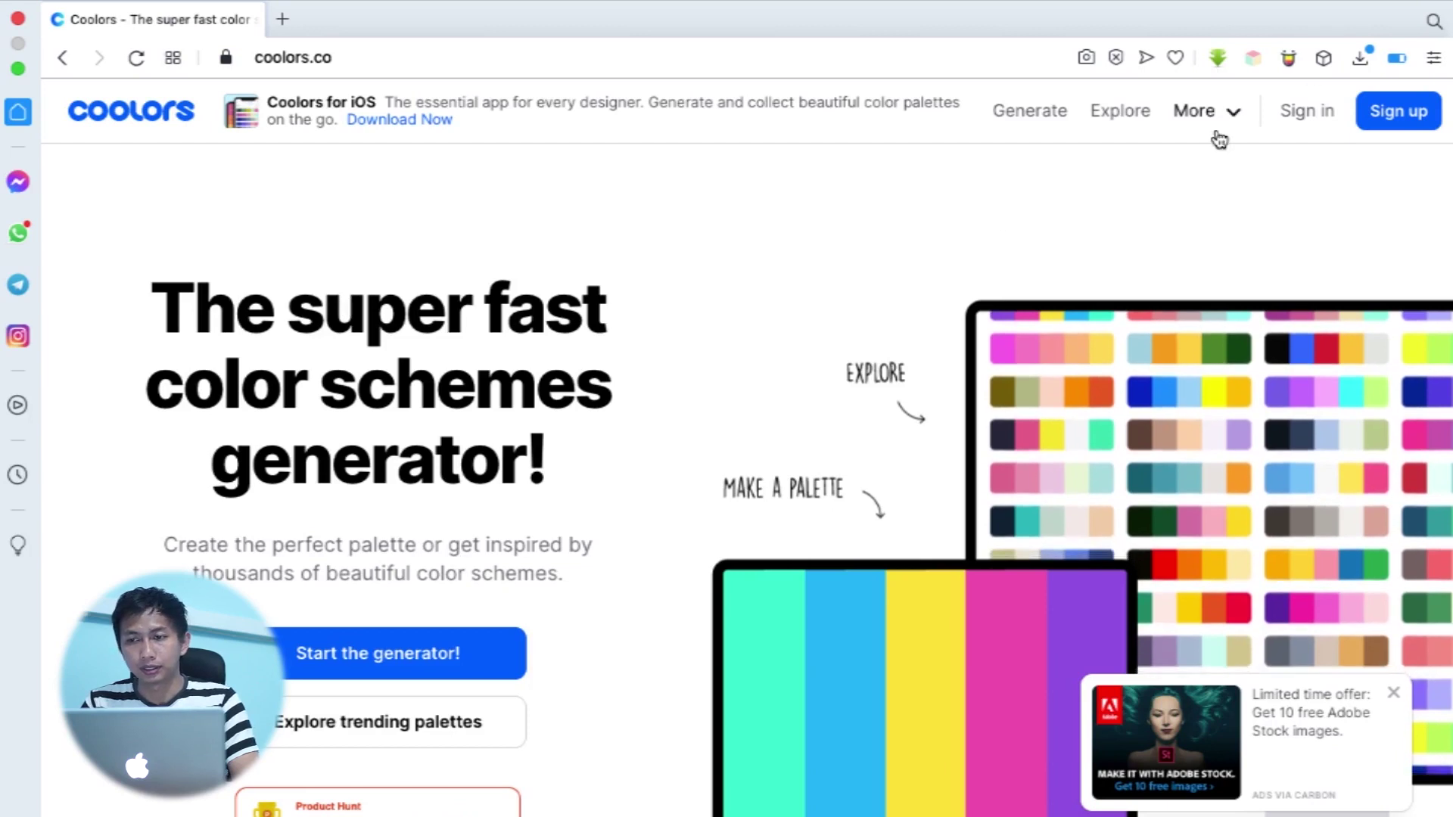
left_click(1227, 123)
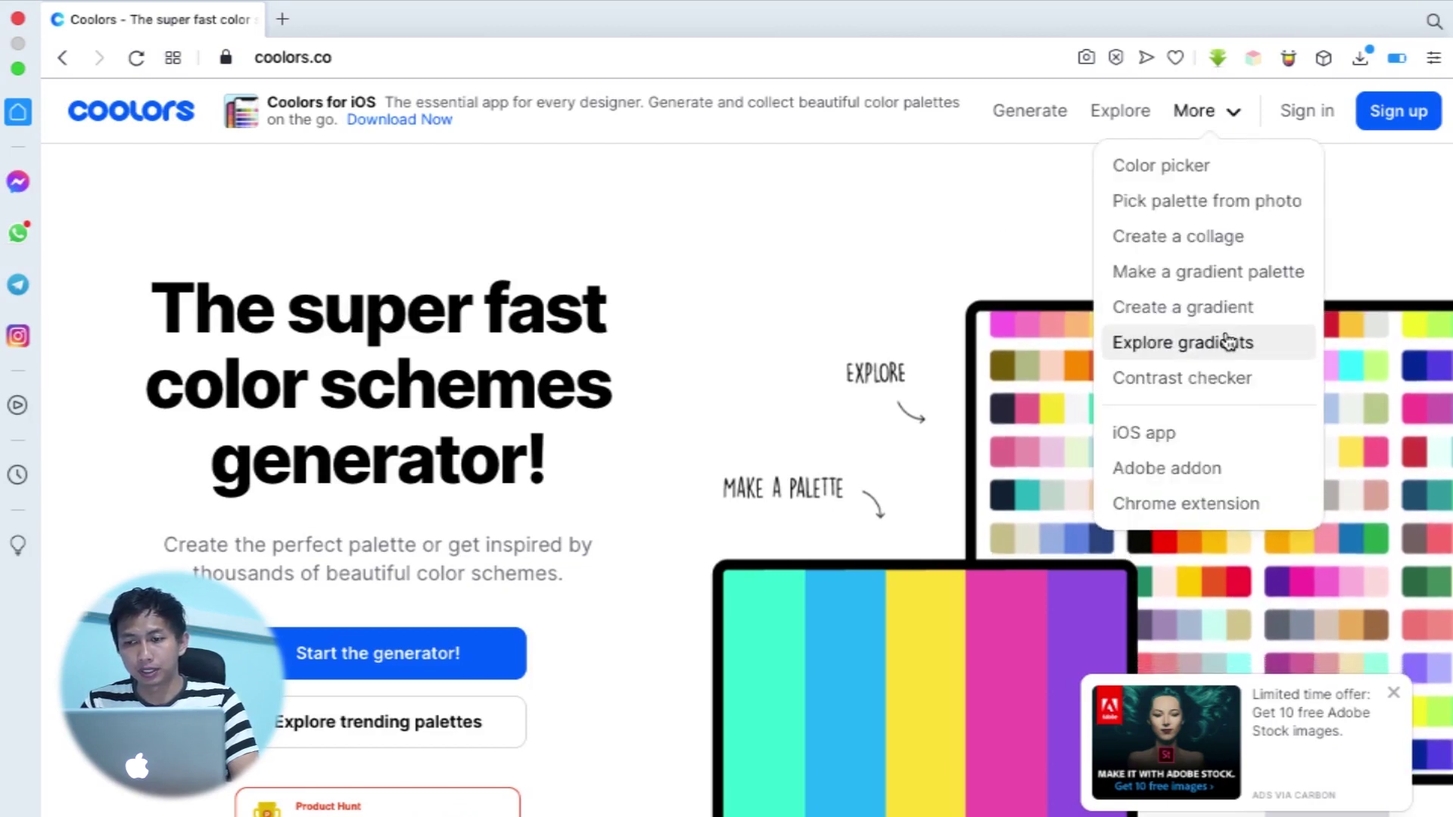
left_click(1203, 344)
Browse the Coolors gradient gallery for a pink-to-yellow gradient.
scroll(822, 608, "down", 5)
scroll(822, 607, "down", 15)
left_click(765, 220)
scroll(765, 221, "down", 10)
left_click(765, 653)
scroll(765, 649, "down", 8)
left_click(752, 428)
scroll(752, 428, "down", 3)
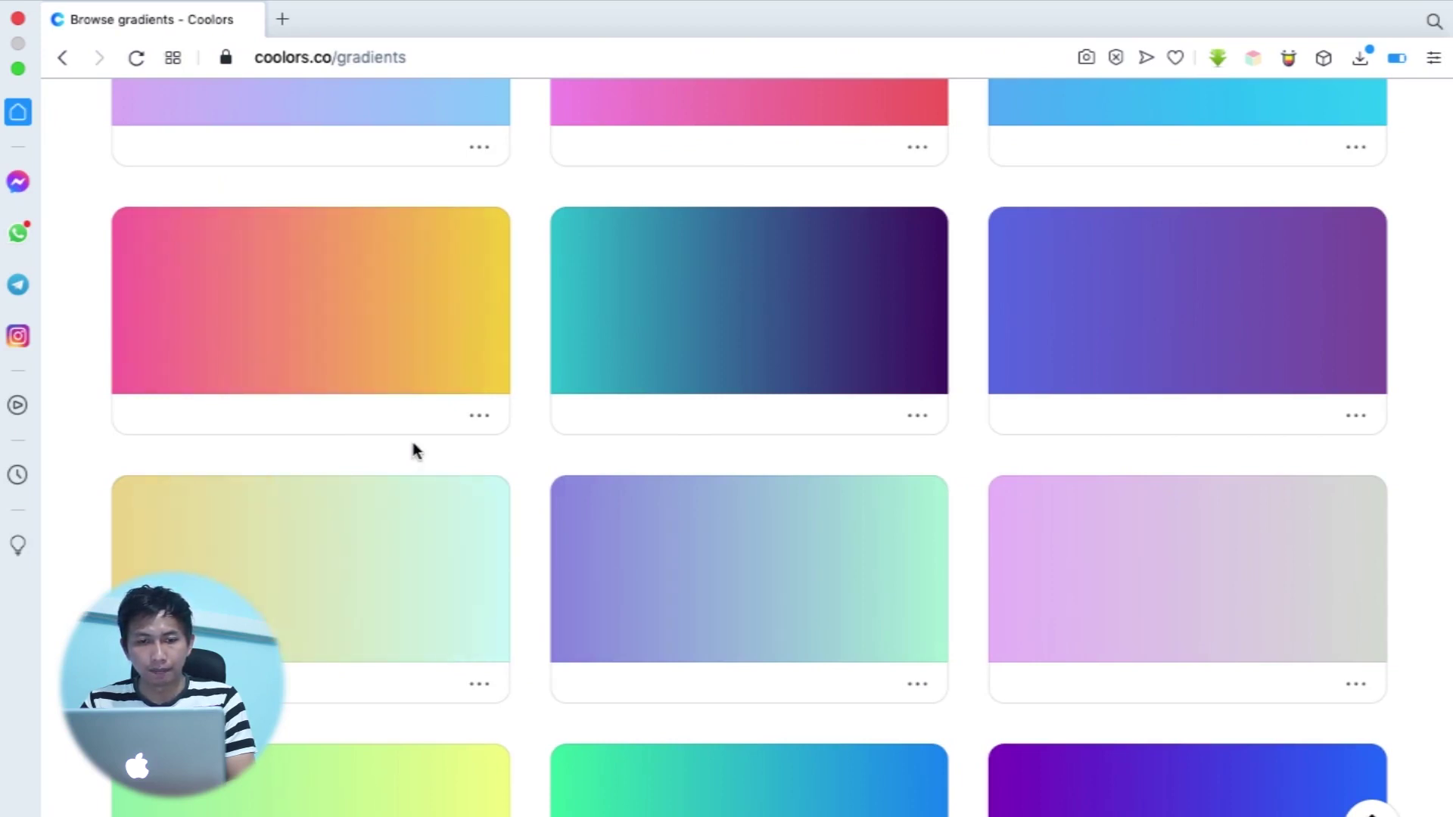
Return to Illustrator and fill the black rectangle with the White, Black gradient preset.
key("super+Tab")
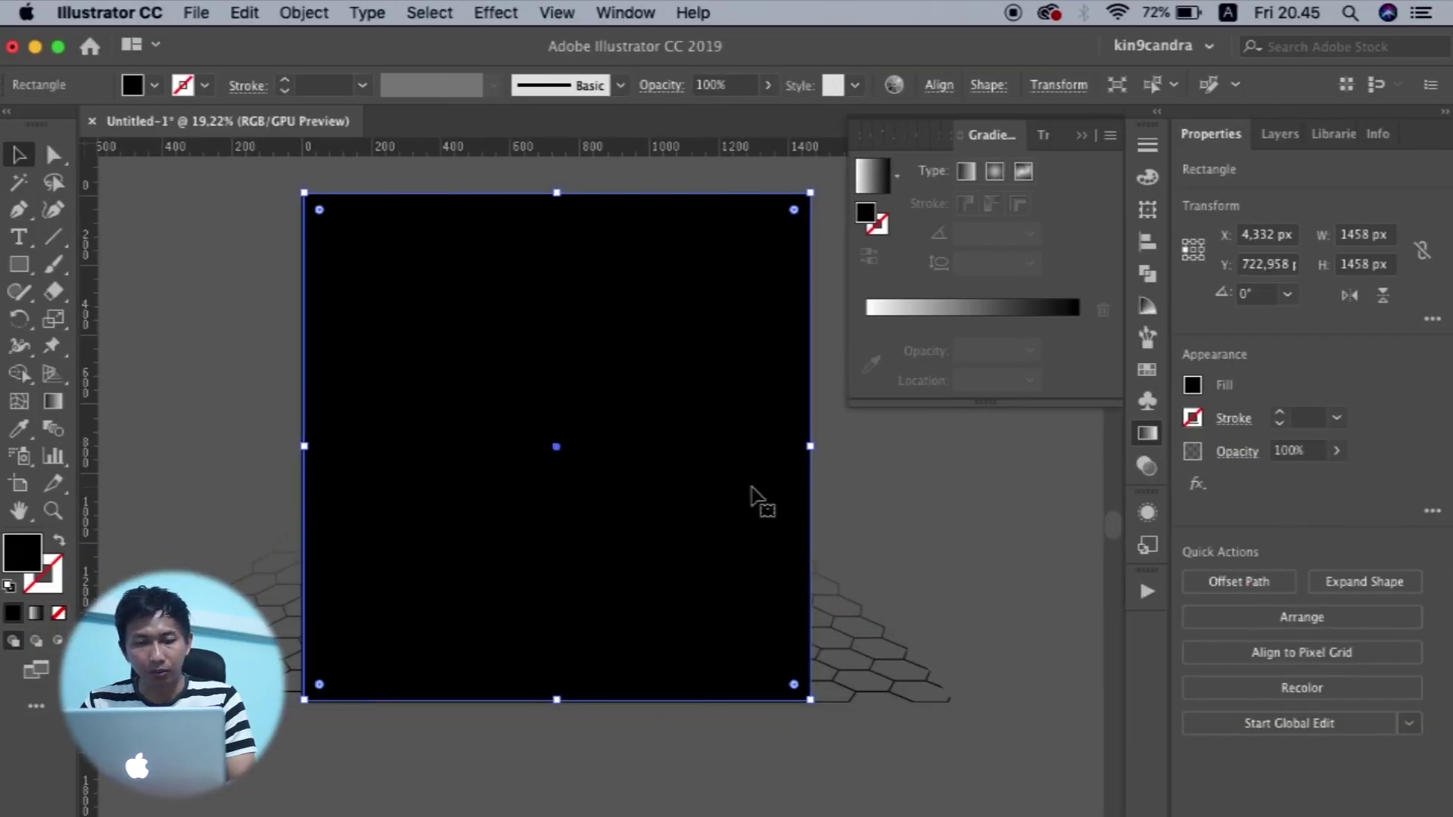
left_click(896, 181)
scroll(874, 255, "up", 2)
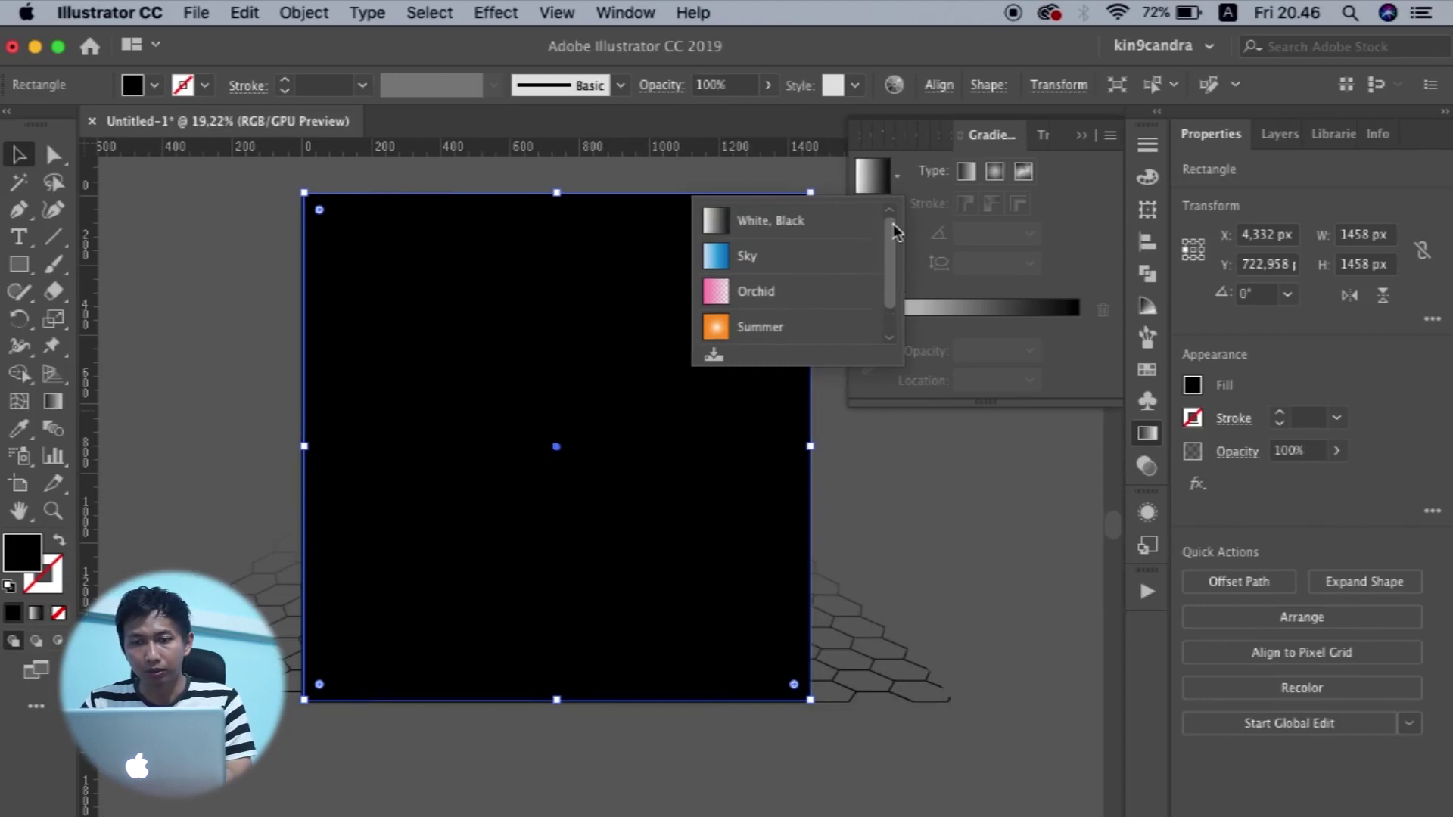
left_click(838, 221)
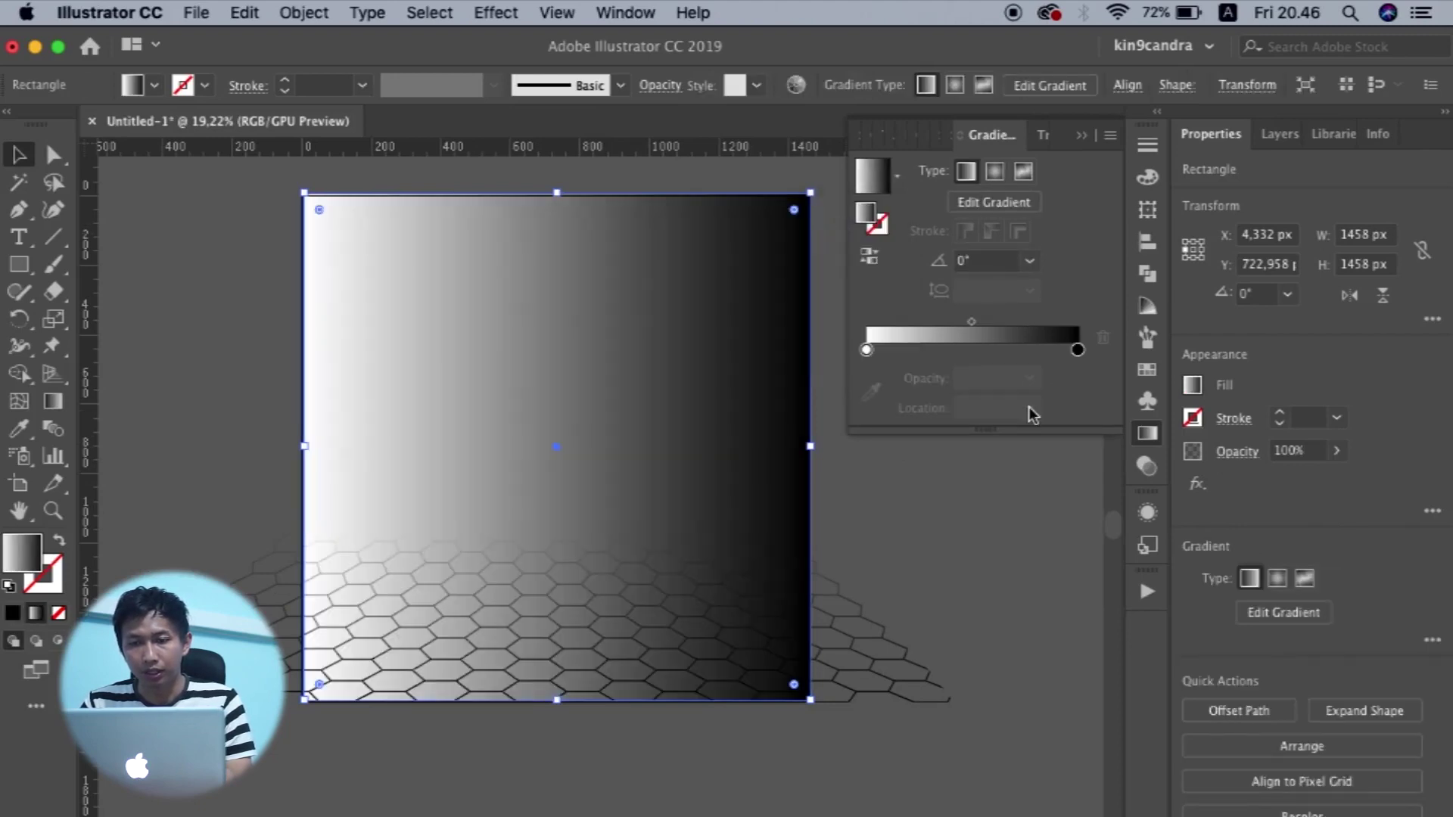
Set the rectangle gradient's start colour to pink f86ca7 and its end colour to yellow f4d444, copying from the Coolors gradient.
double_click(866, 350)
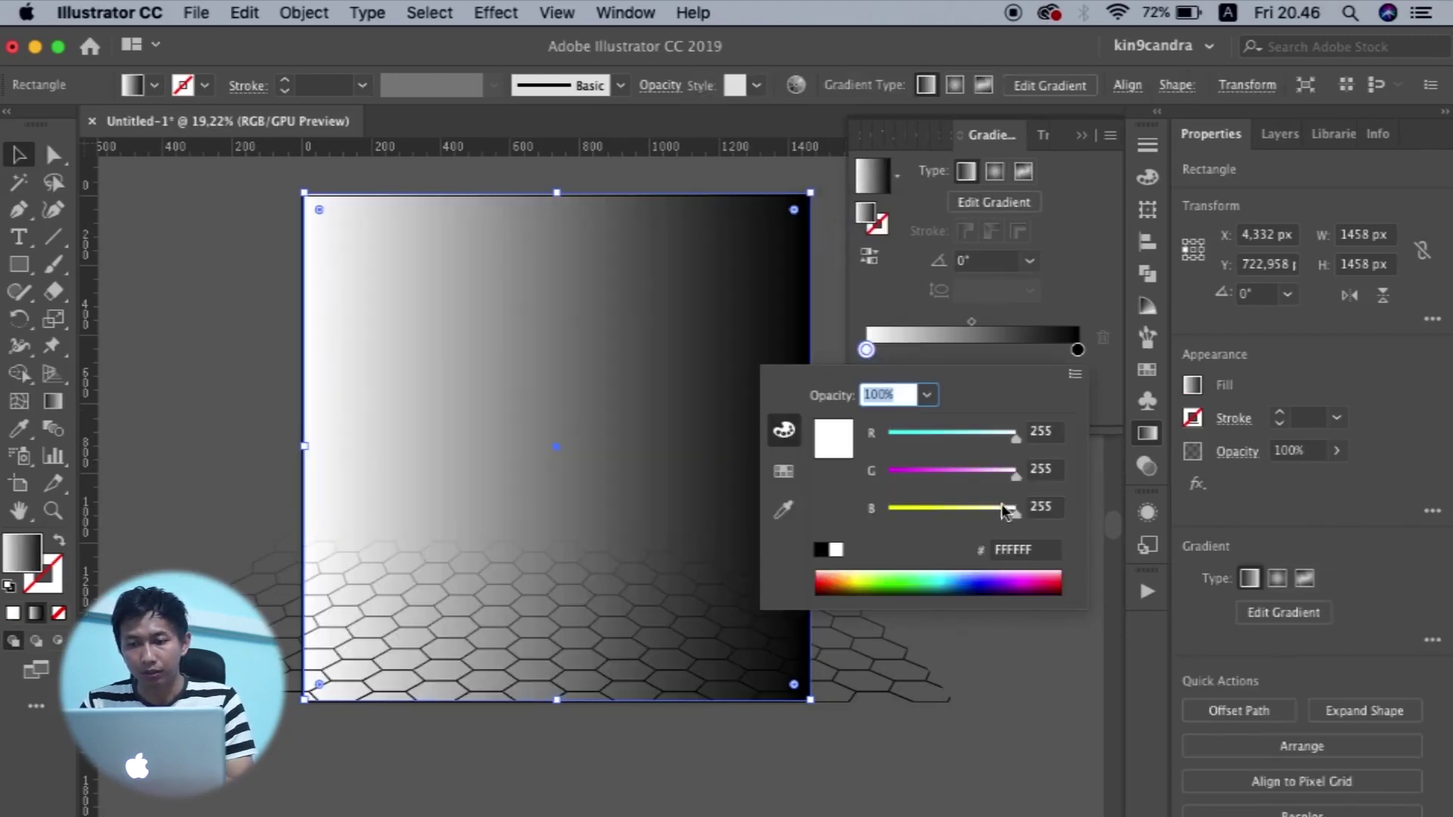
left_click(1055, 553)
type("f86ca7")
key("Return")
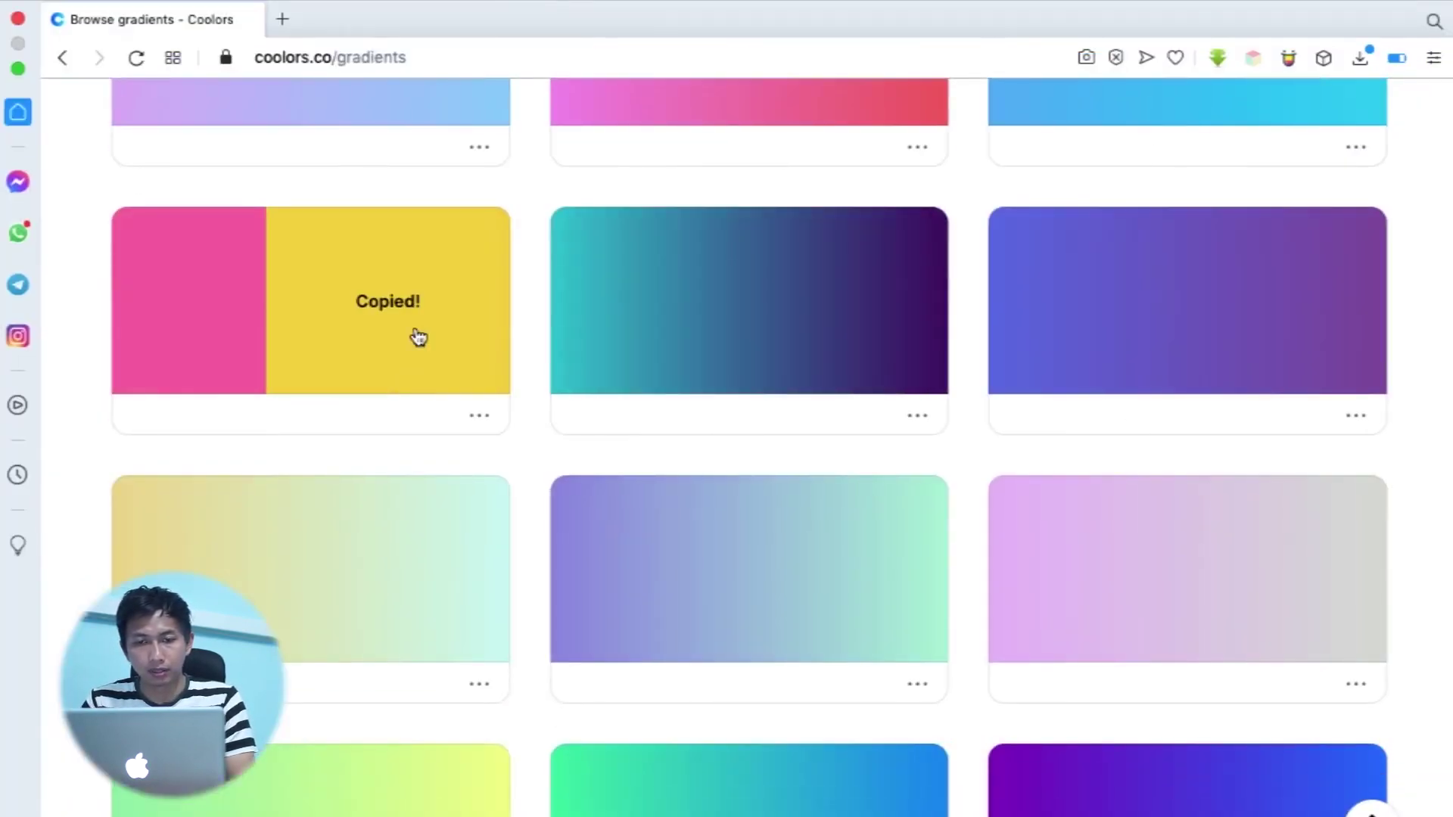
key("ctrl+Left")
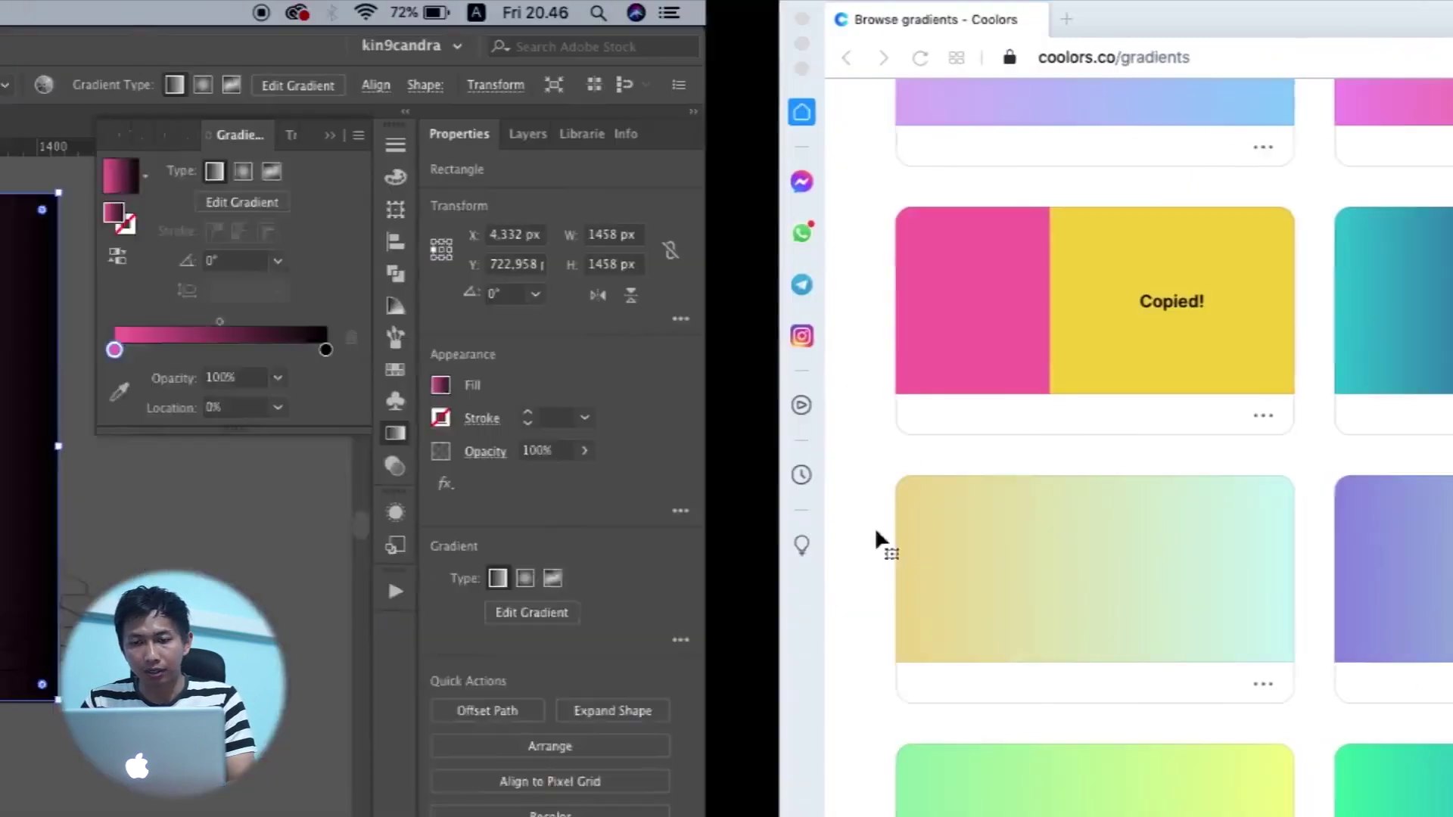
double_click(1078, 350)
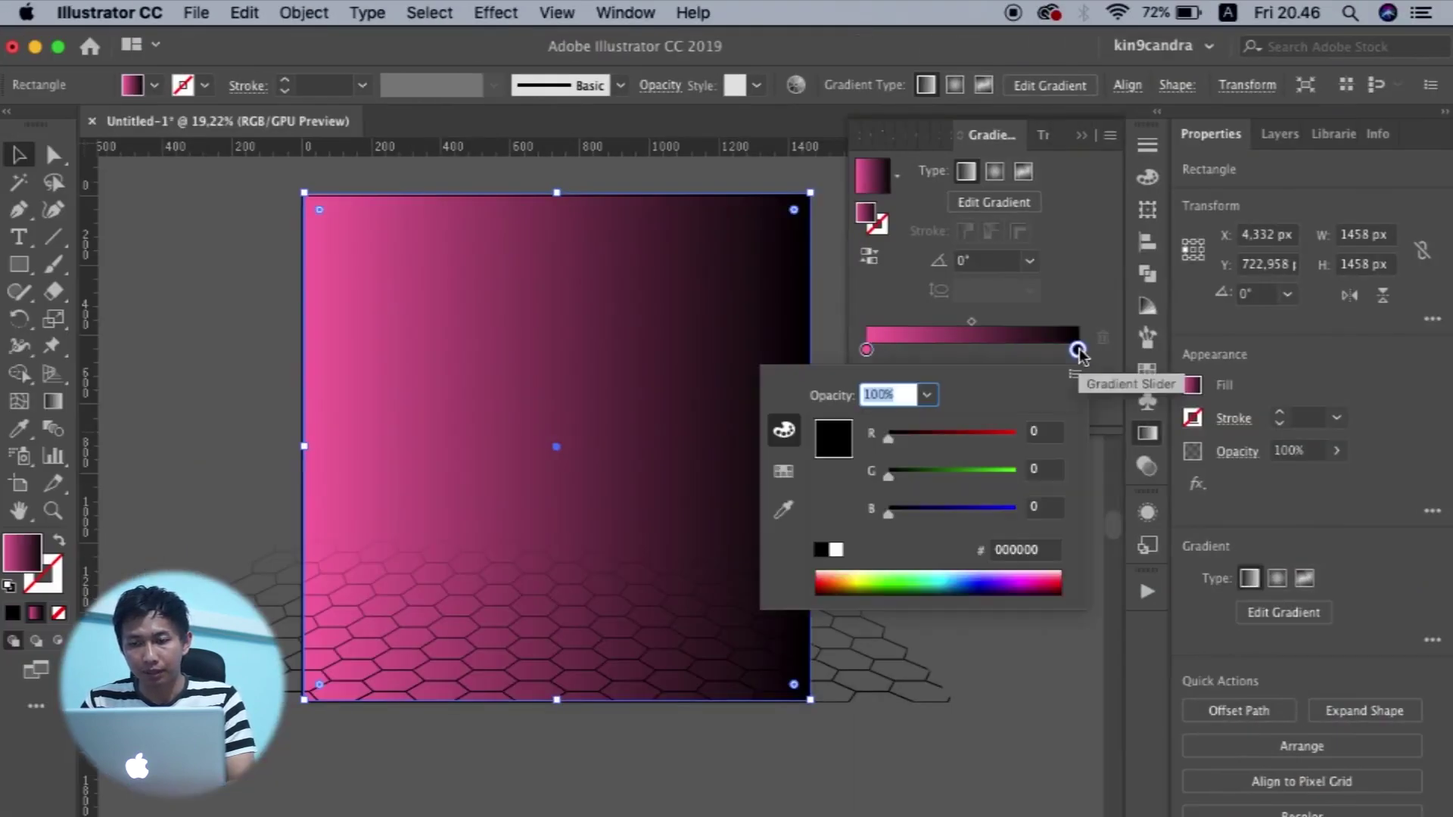
left_click(1052, 551)
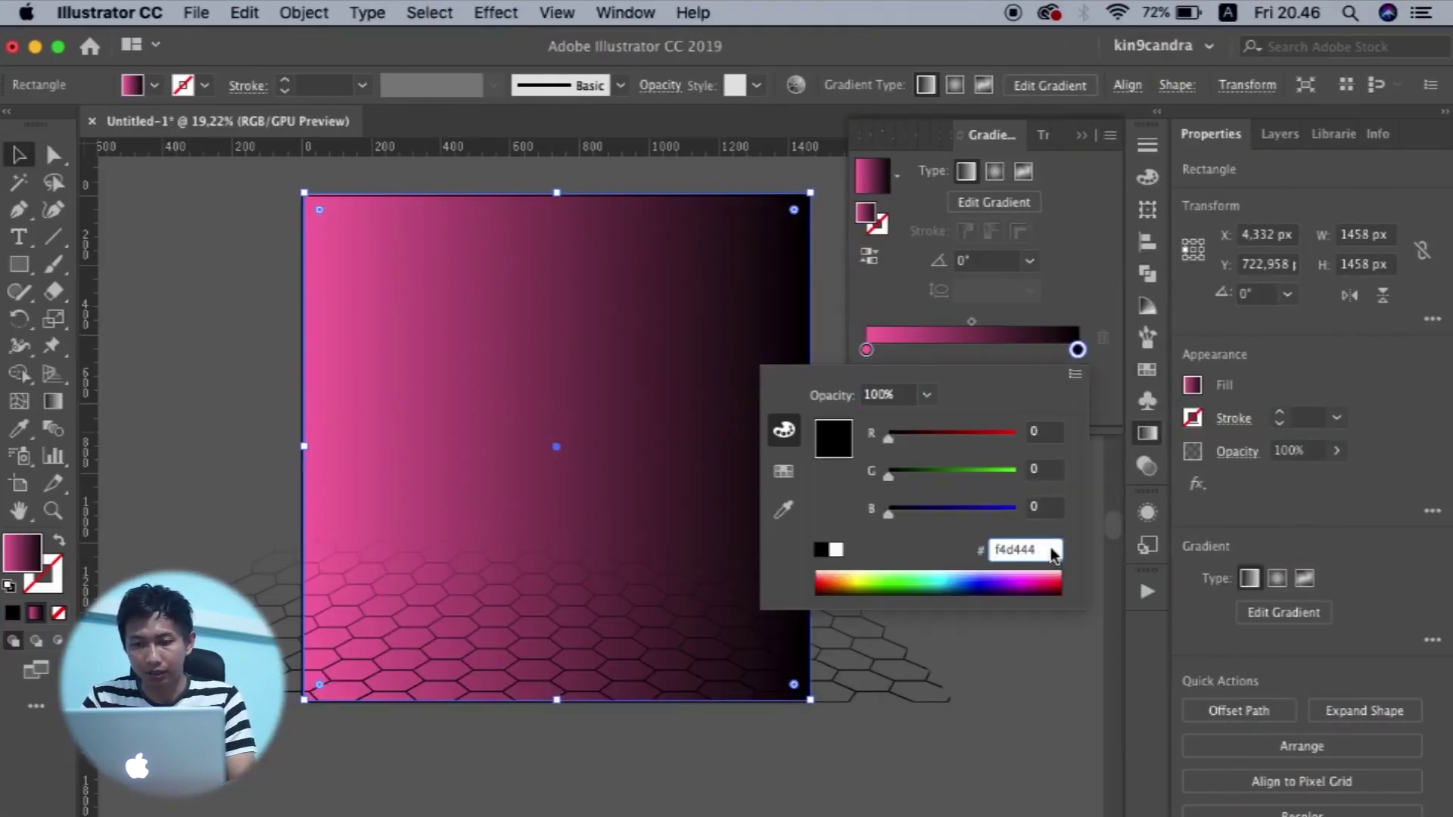
type("f4d444")
key("Return")
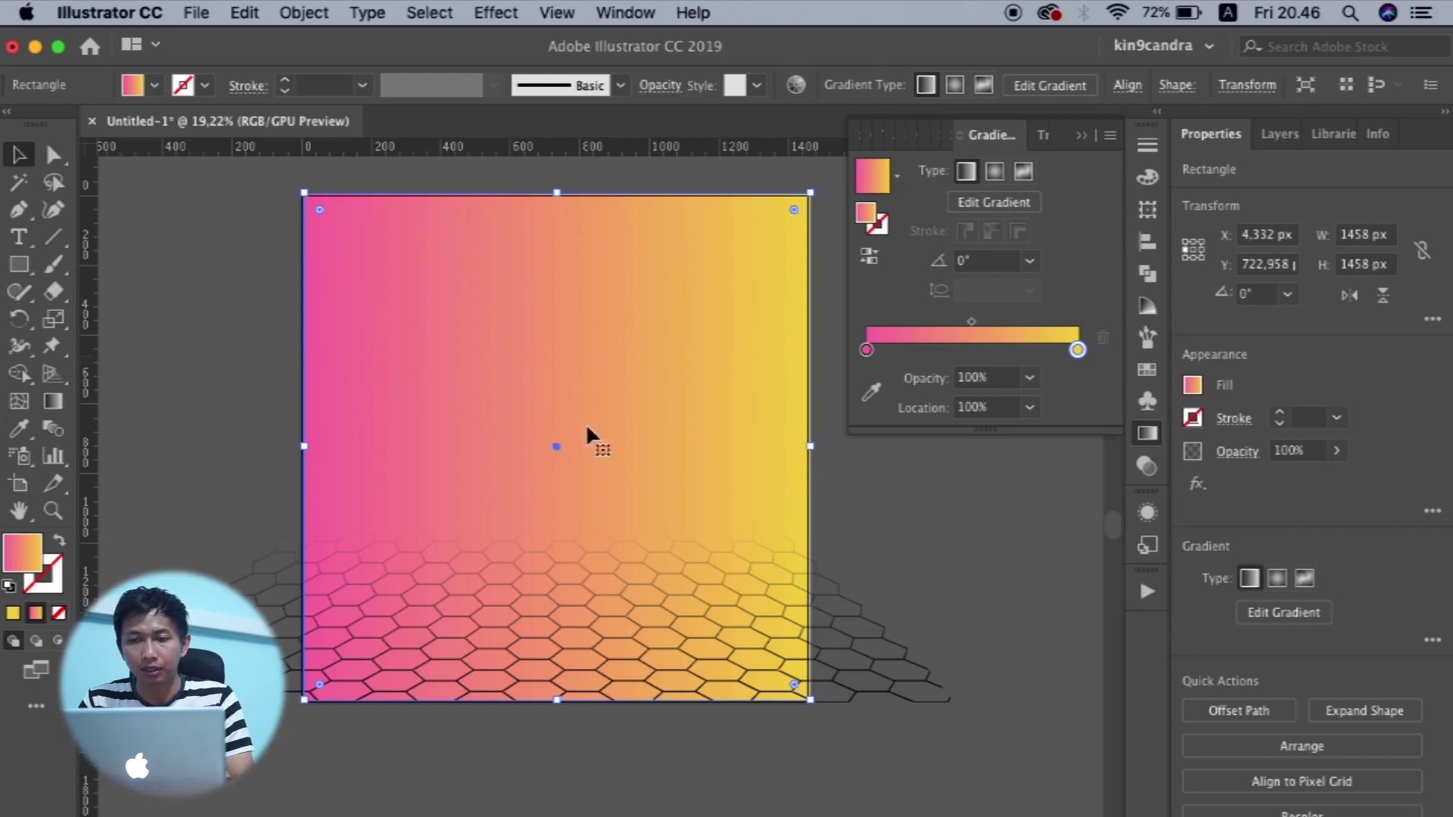
Make the rectangle's gradient radial and reverse it so yellow is at the centre and pink at the edges.
left_click(995, 171)
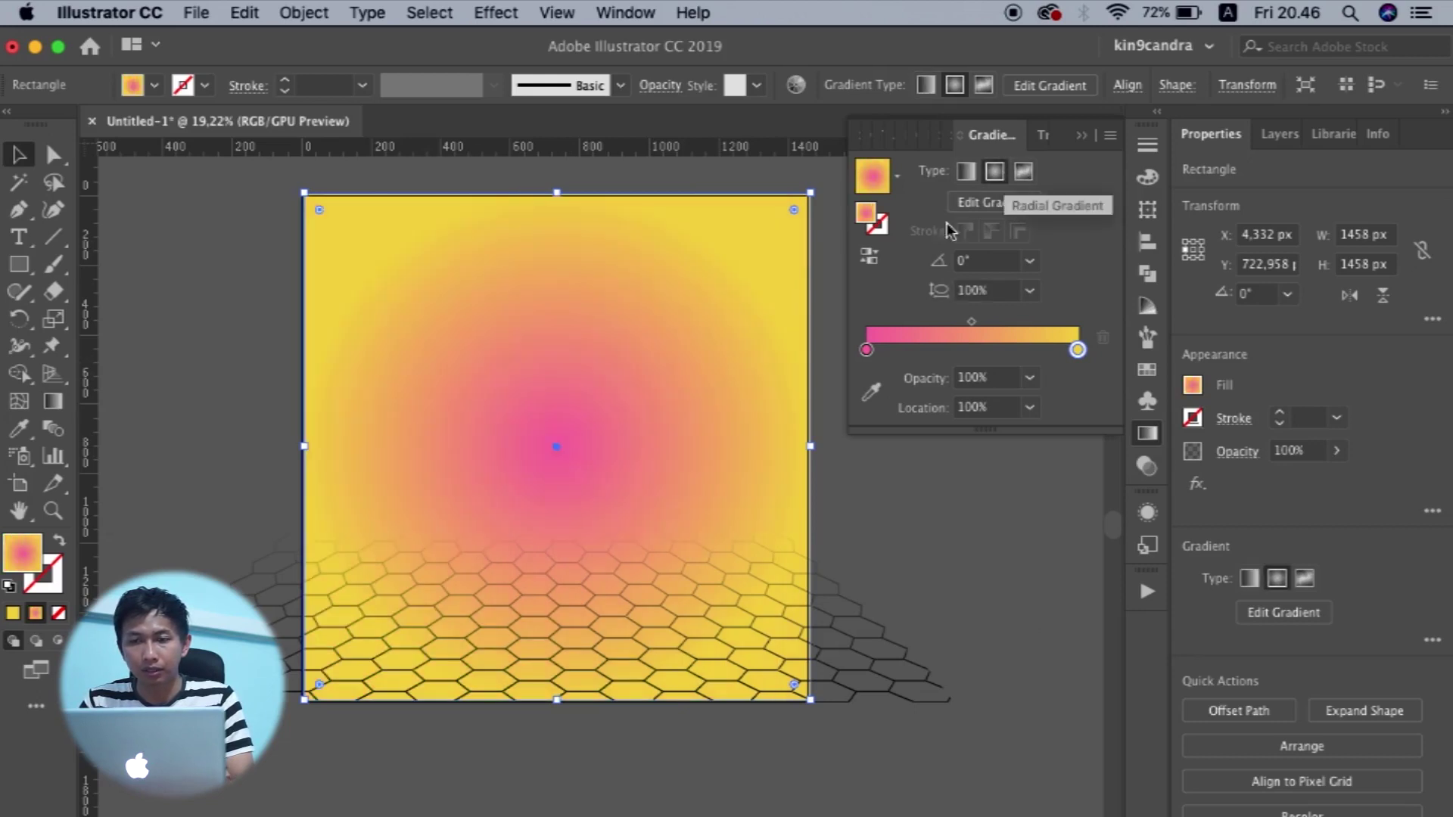
left_click(870, 260)
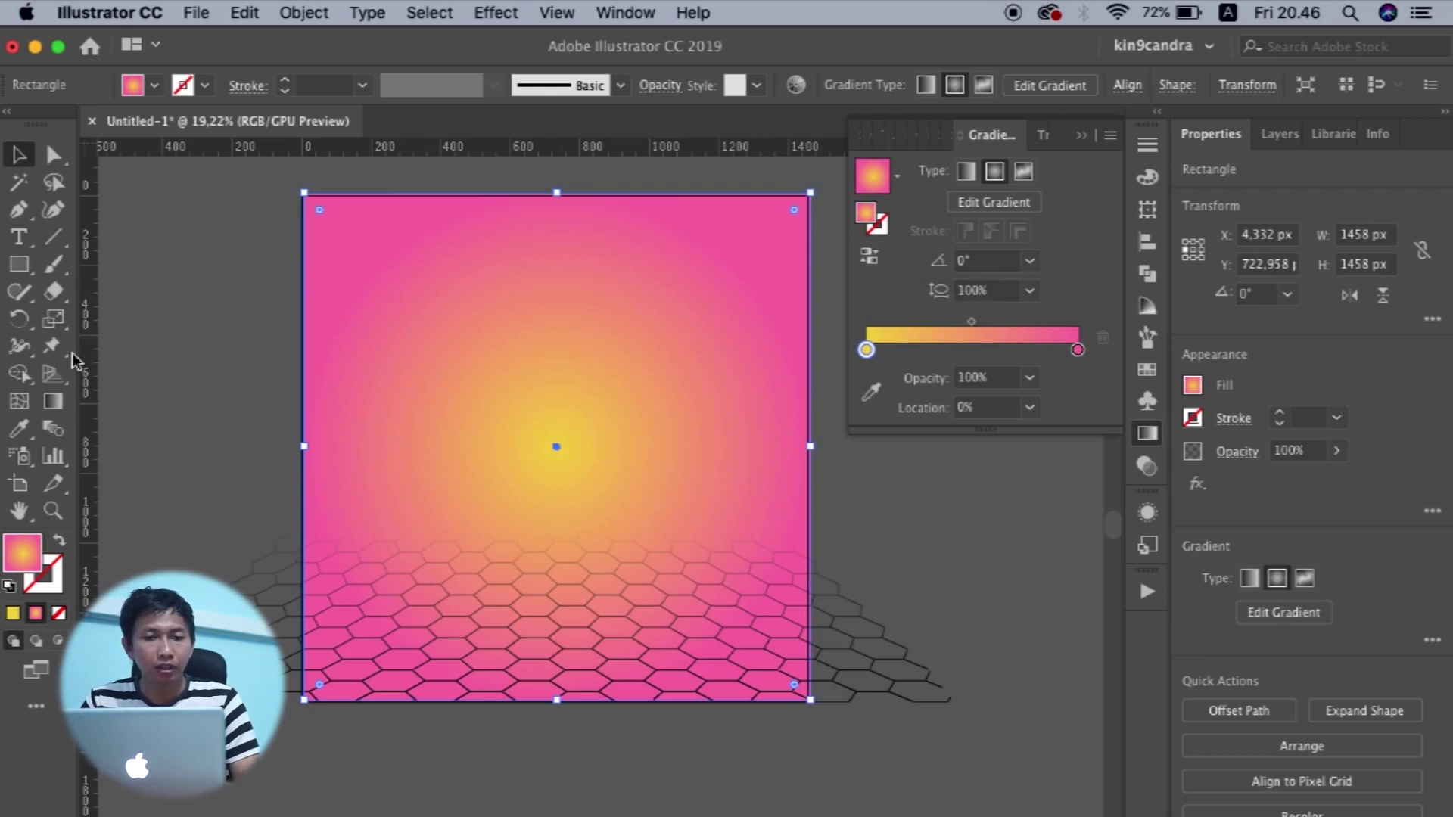
Move the radial gradient's centre to the upper part of the rectangle and enlarge its radius slightly beyond the rectangle's sides.
left_click(58, 399)
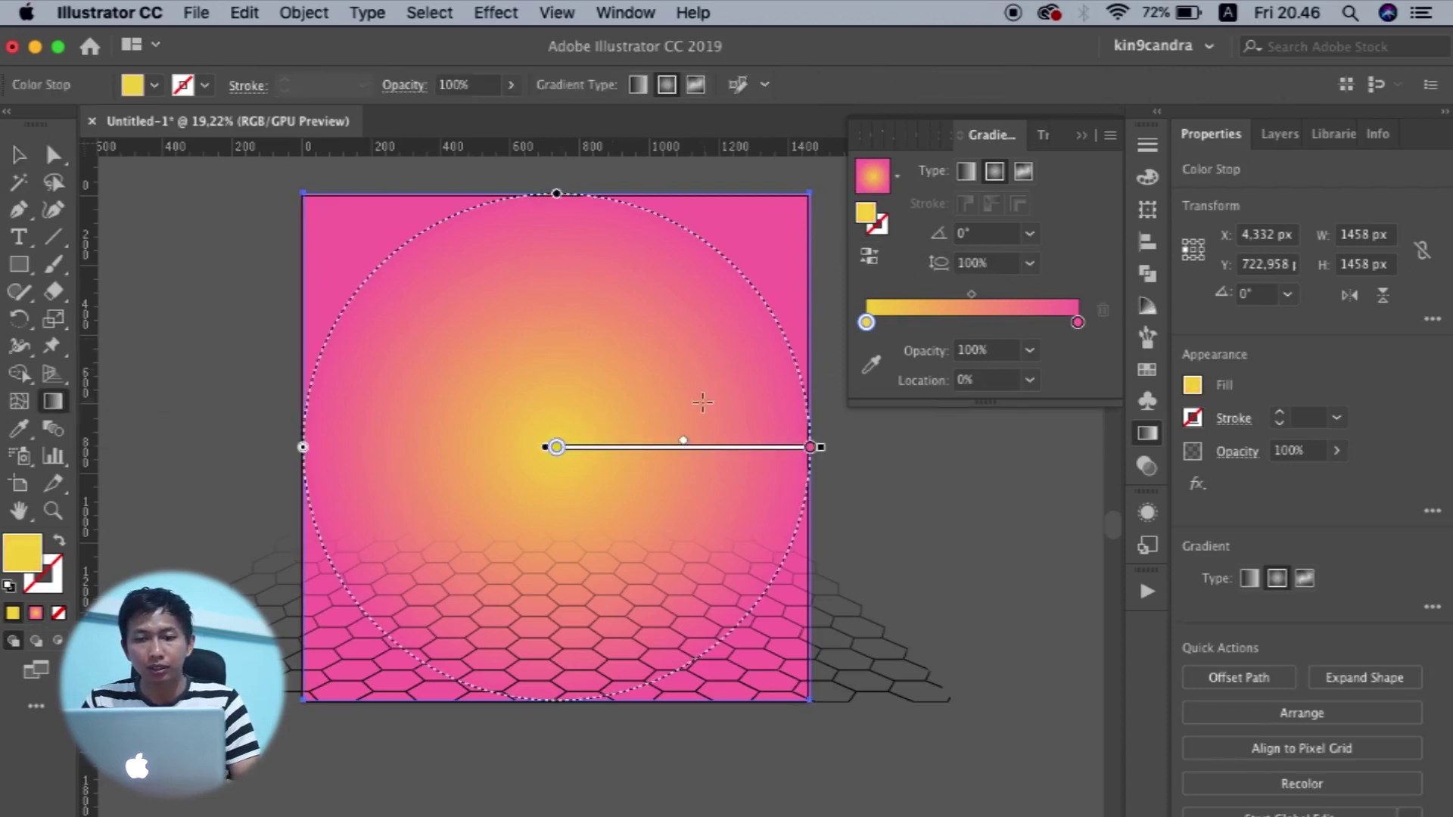
mouse_move(632, 440)
left_mouse_down()
mouse_move(631, 299)
mouse_move(629, 311)
left_mouse_up()
scroll(629, 311, "down", 2)
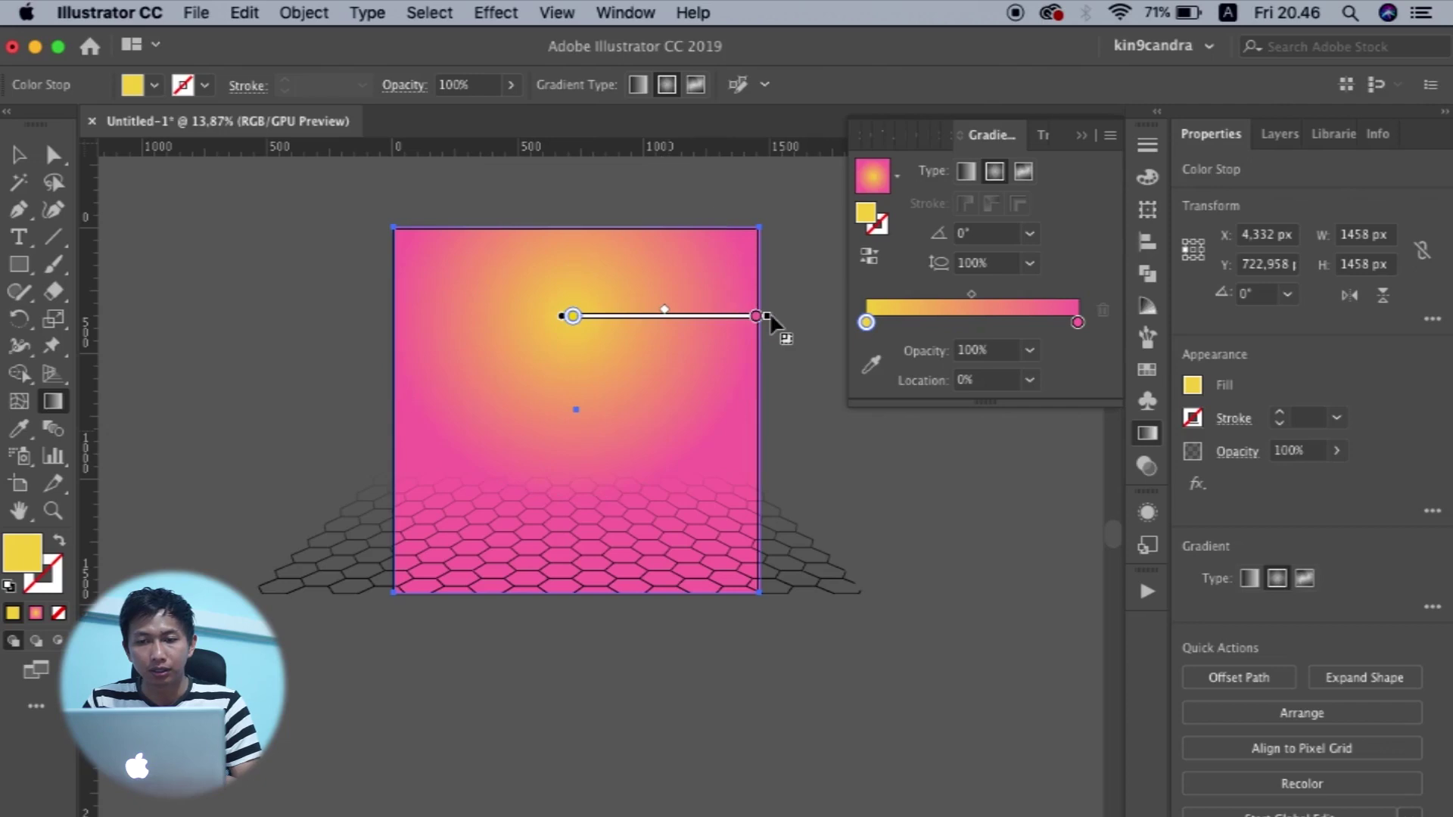
left_click_drag(765, 315, 819, 315)
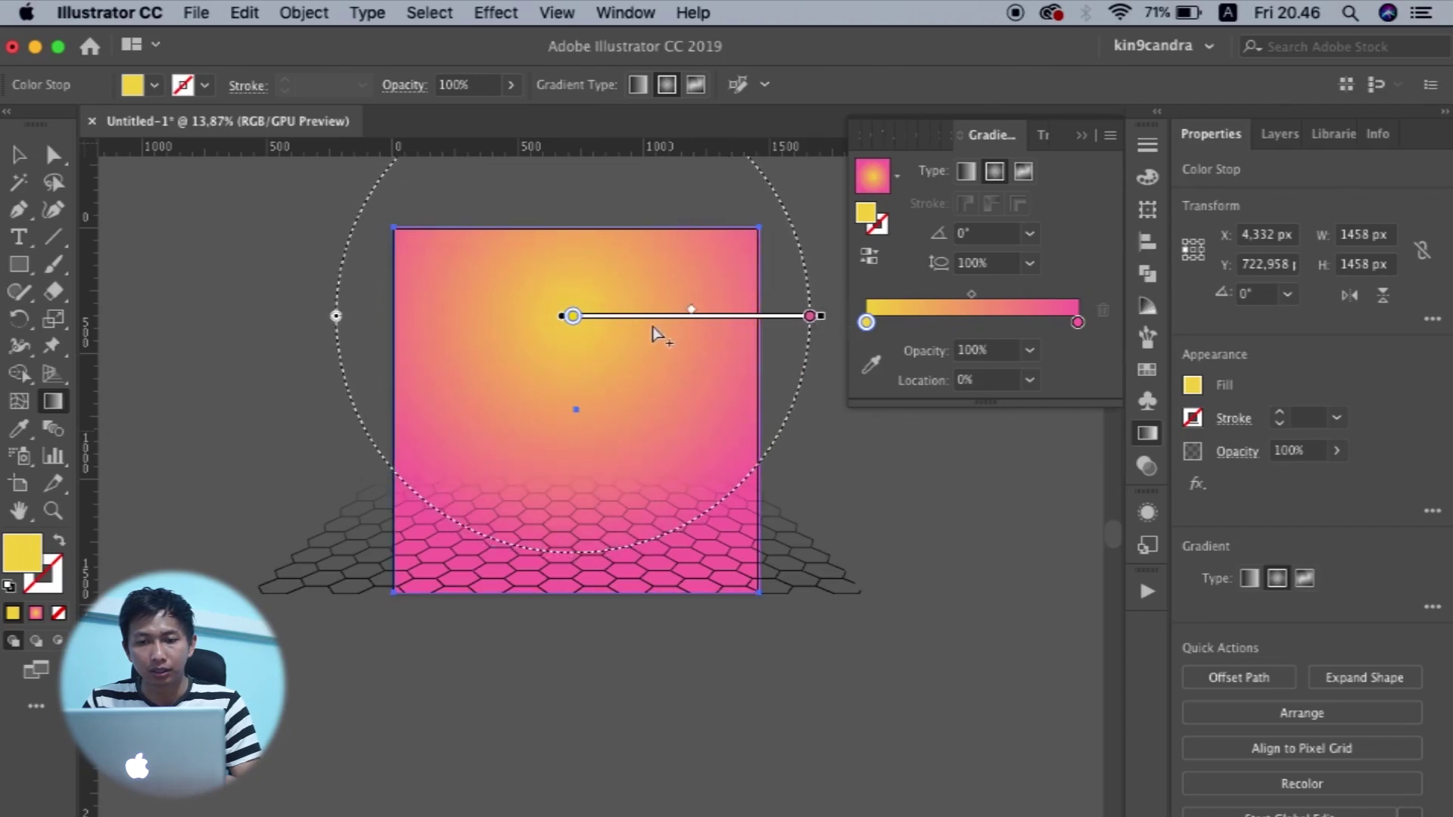
scroll(652, 307, "up", 2)
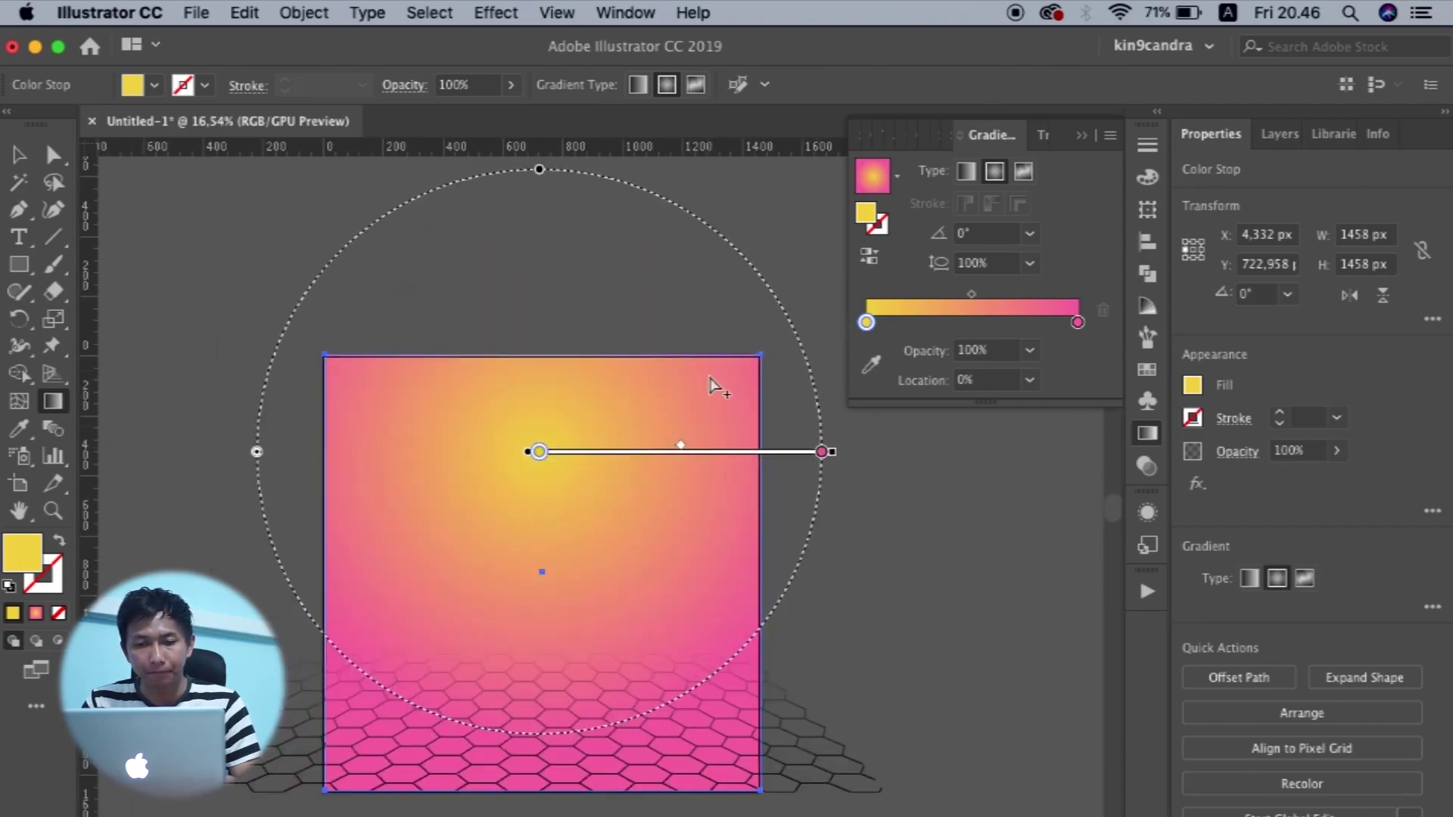
Shift the background gradient's midpoint slightly towards pink, to about 52%, and deselect the rectangle.
key("v")
left_click(535, 669)
left_click(179, 567)
left_click(787, 777)
left_click(659, 226)
scroll(660, 225, "up", 3)
scroll(605, 242, "down", 3)
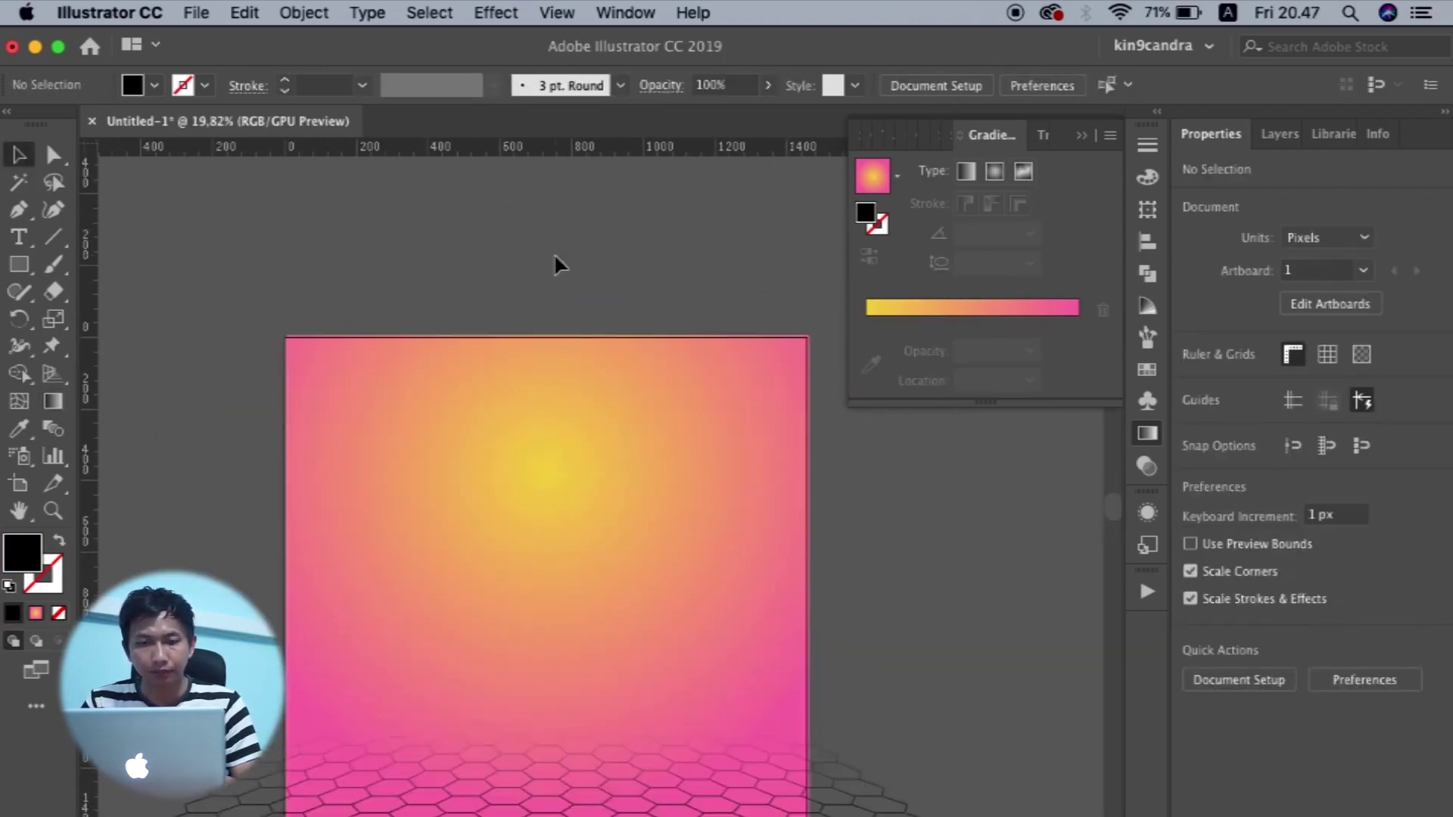
left_click(606, 333)
left_click_drag(972, 324, 977, 324)
left_click(664, 292)
scroll(664, 293, "down", 1)
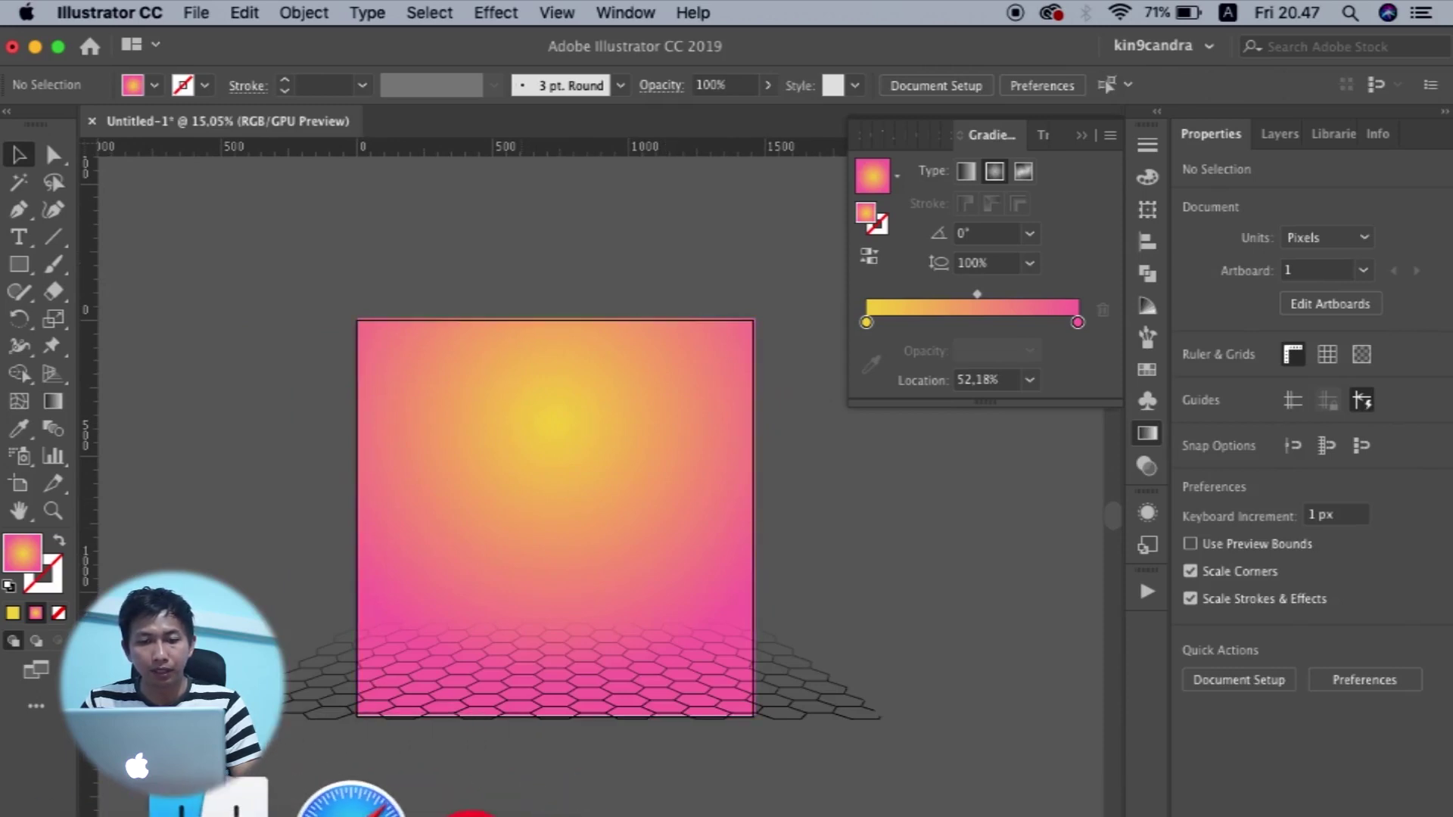
Place the burger photo 2812903.jpg from the FROM FREEPIK folder in Finder into the document.
left_click(208, 801)
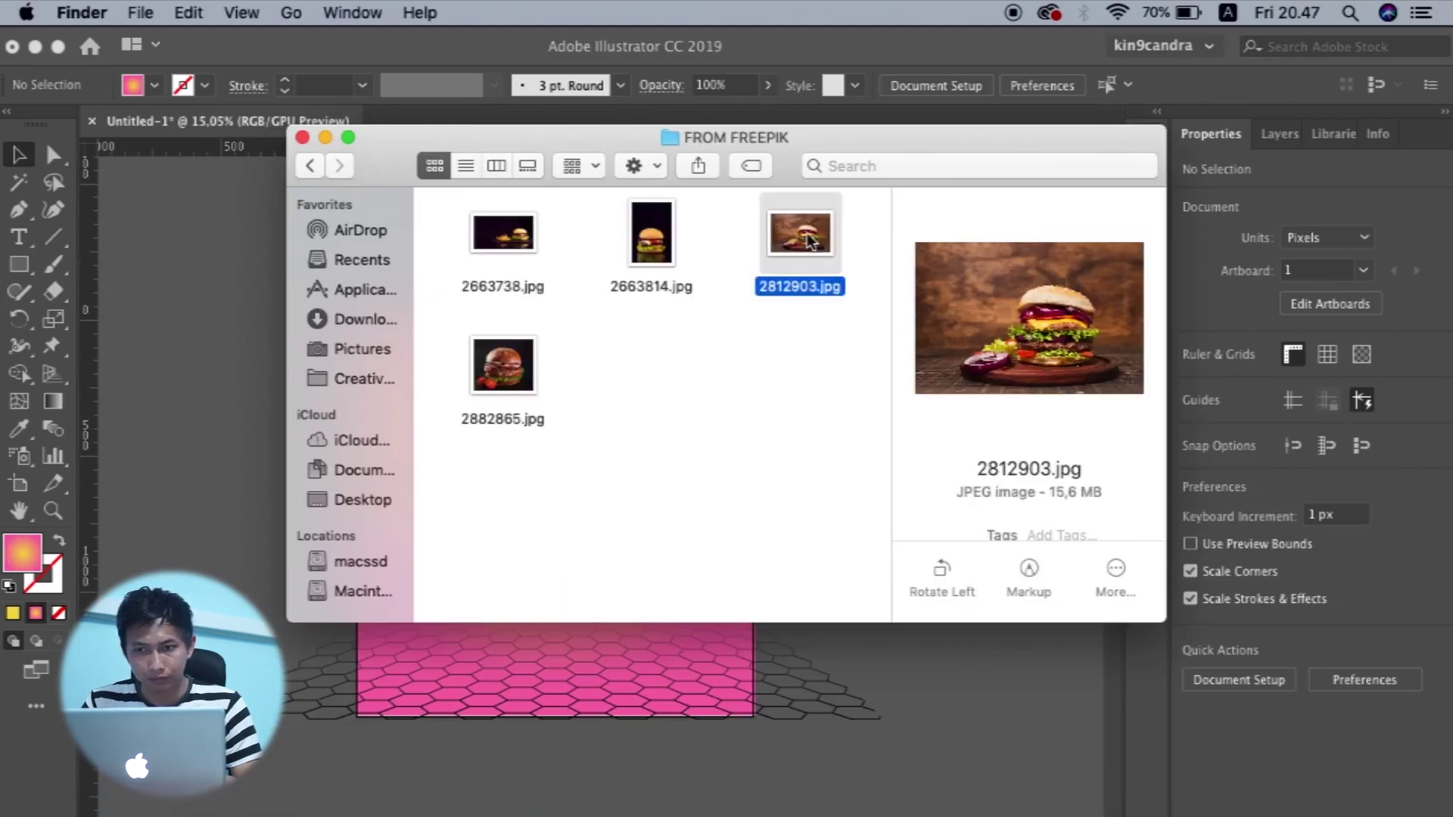
left_click_drag(810, 241, 190, 418)
scroll(250, 405, "left", 5)
scroll(250, 405, "down", 2)
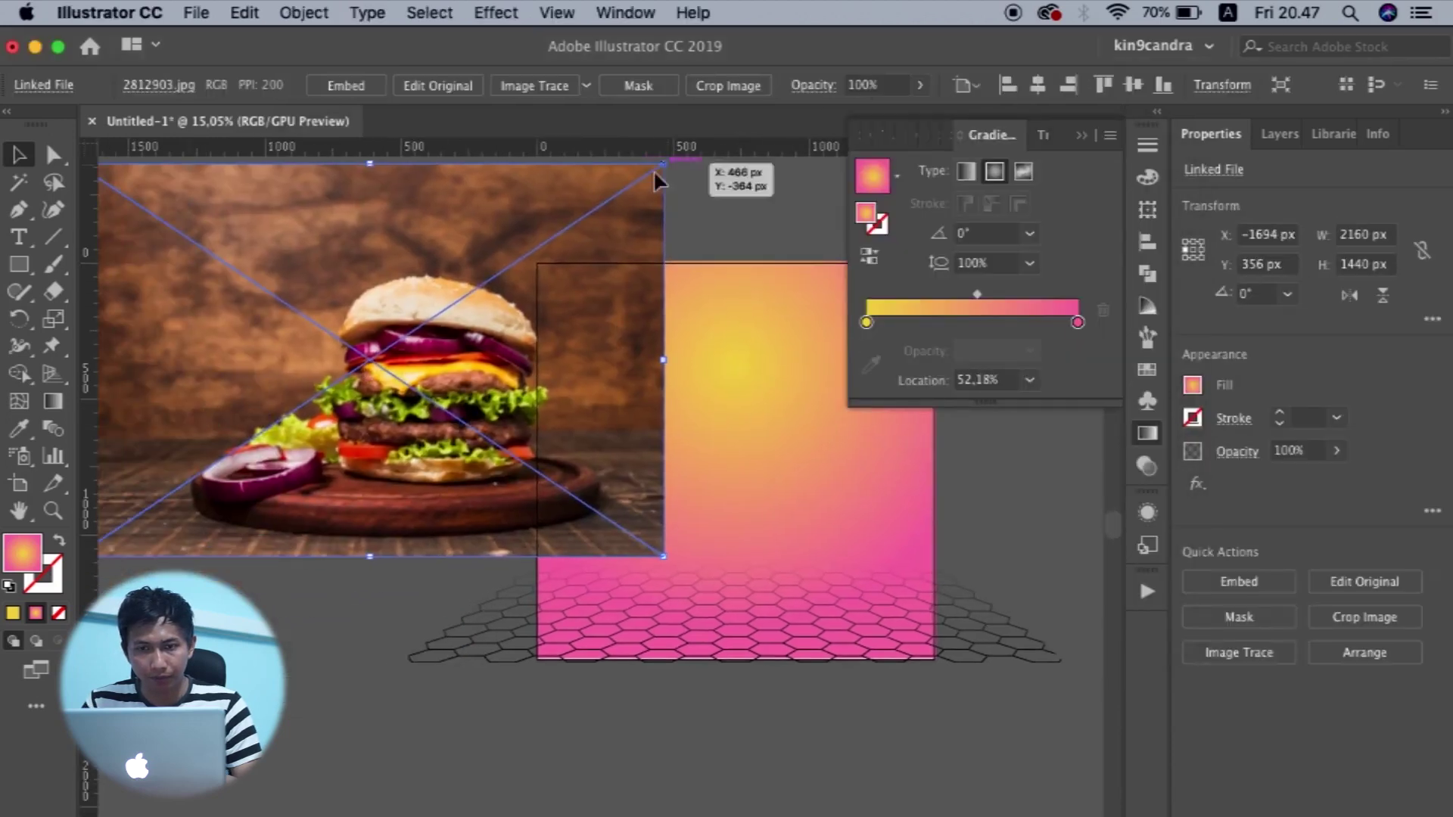
Scale the burger photo down proportionally to about 1222 by 814 px and move it onto the background above the honeycomb floor.
left_click_drag(657, 168, 545, 286)
left_click_drag(404, 436, 769, 525)
scroll(769, 525, "up", 5)
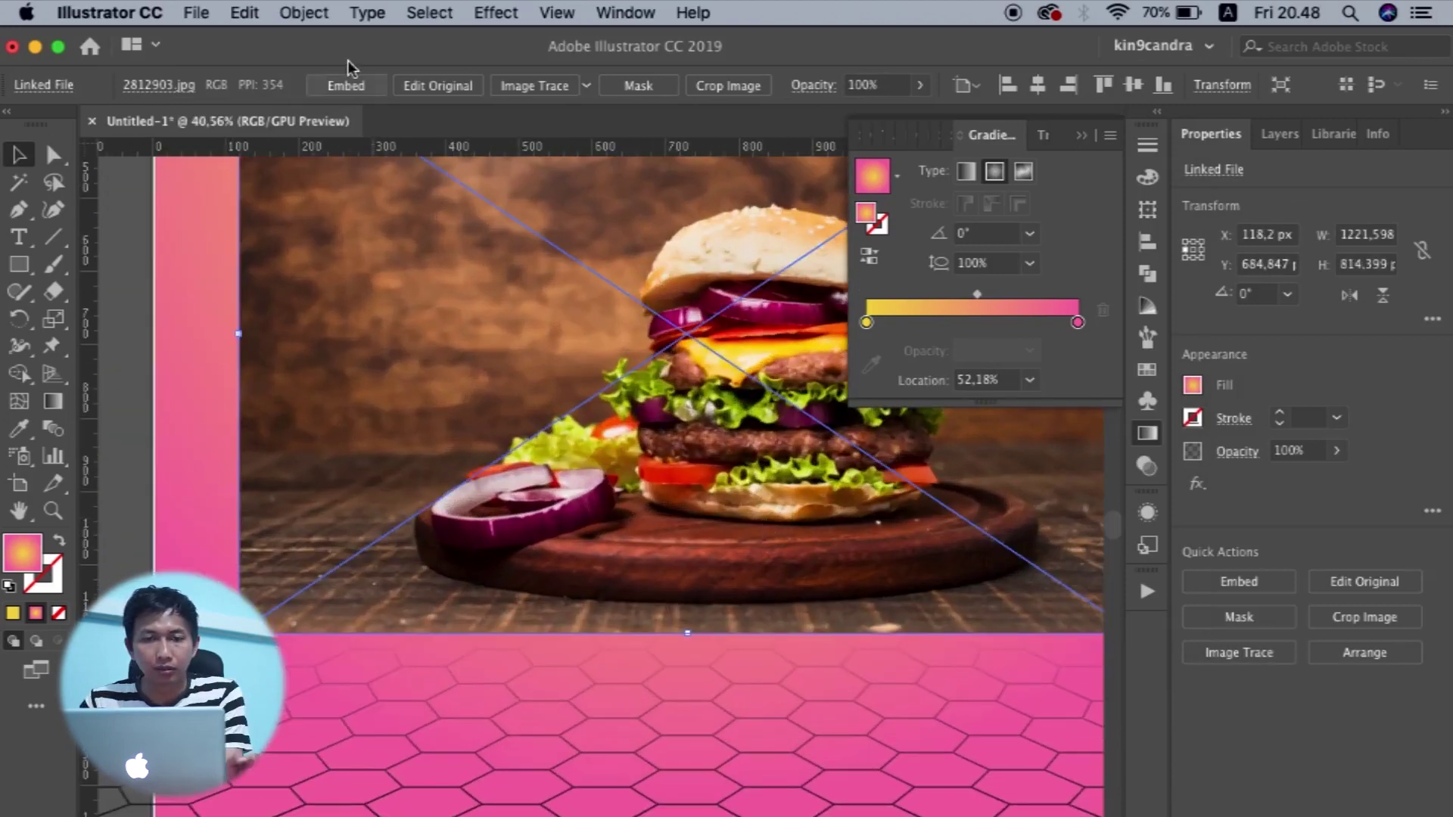
Rasterize the burger photo in RGB at Medium (150 ppi) with a white background.
left_click(313, 13)
left_click(372, 307)
left_click(828, 337)
left_click(832, 392)
left_click(1057, 677)
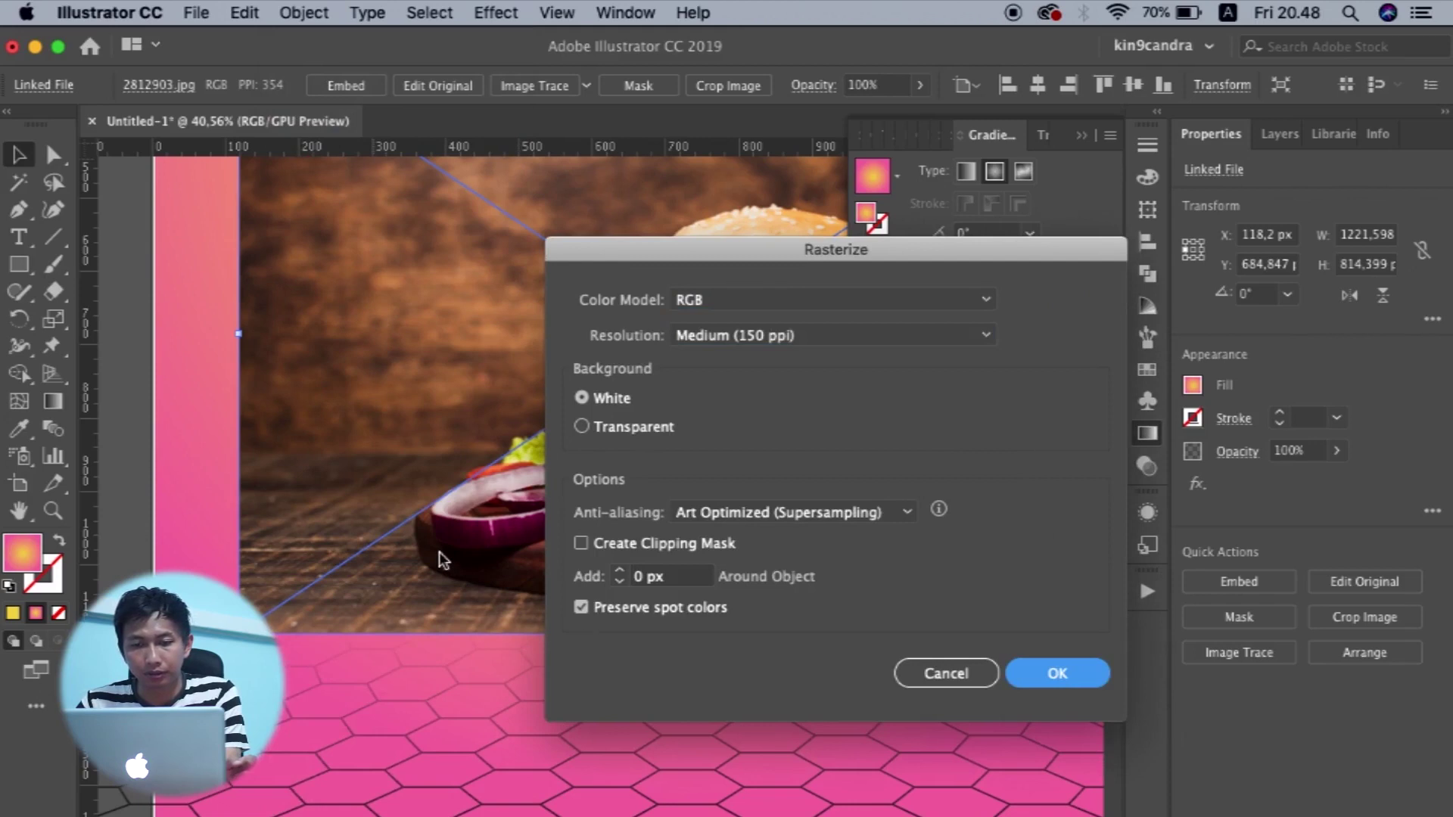
Trace a closed path around the burger, lettuce, onion and wooden board in the photo with the Pen tool.
scroll(575, 545, "down", 3)
scroll(441, 562, "up", 2)
scroll(441, 561, "down", 2)
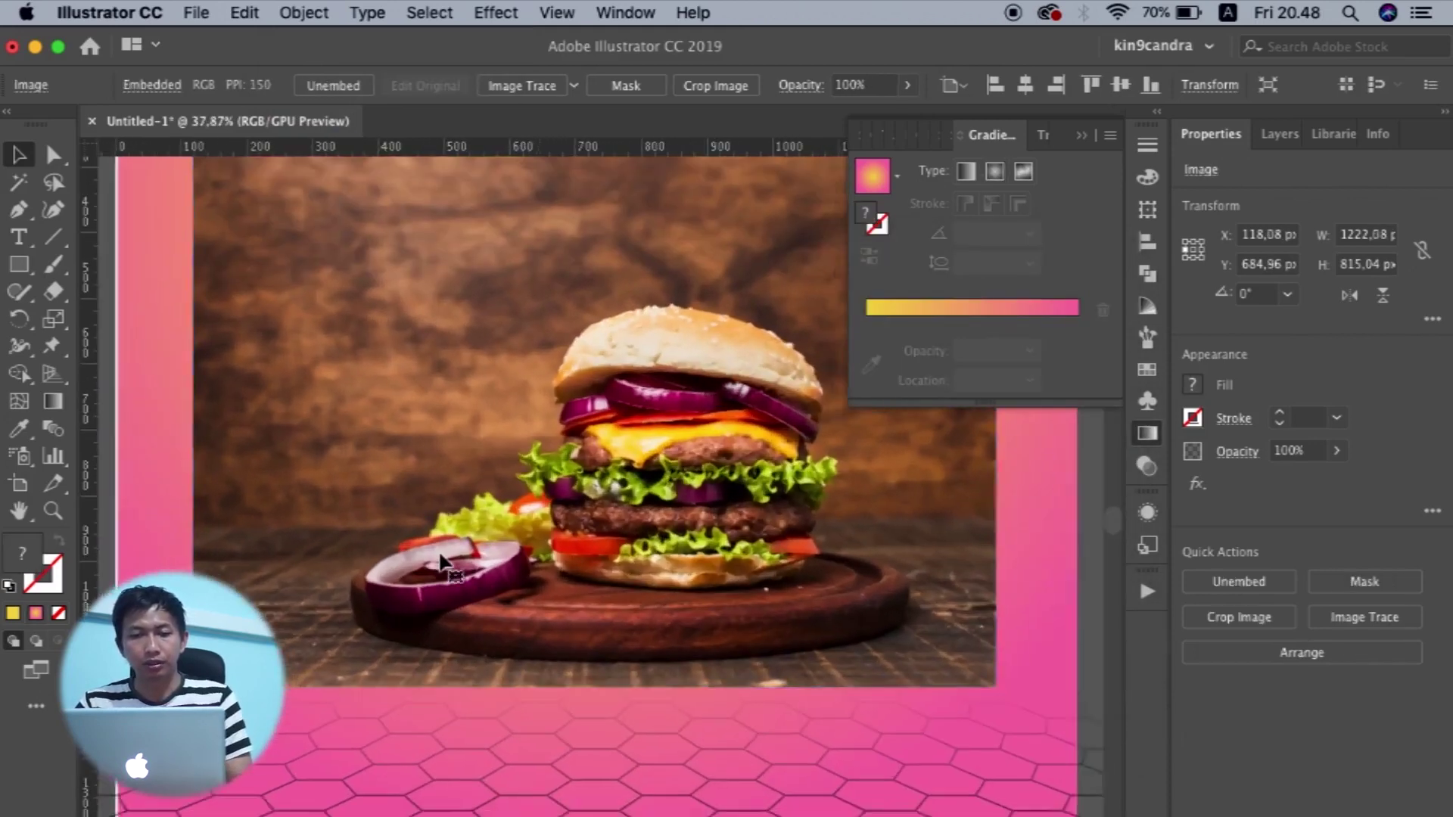
left_click(20, 212)
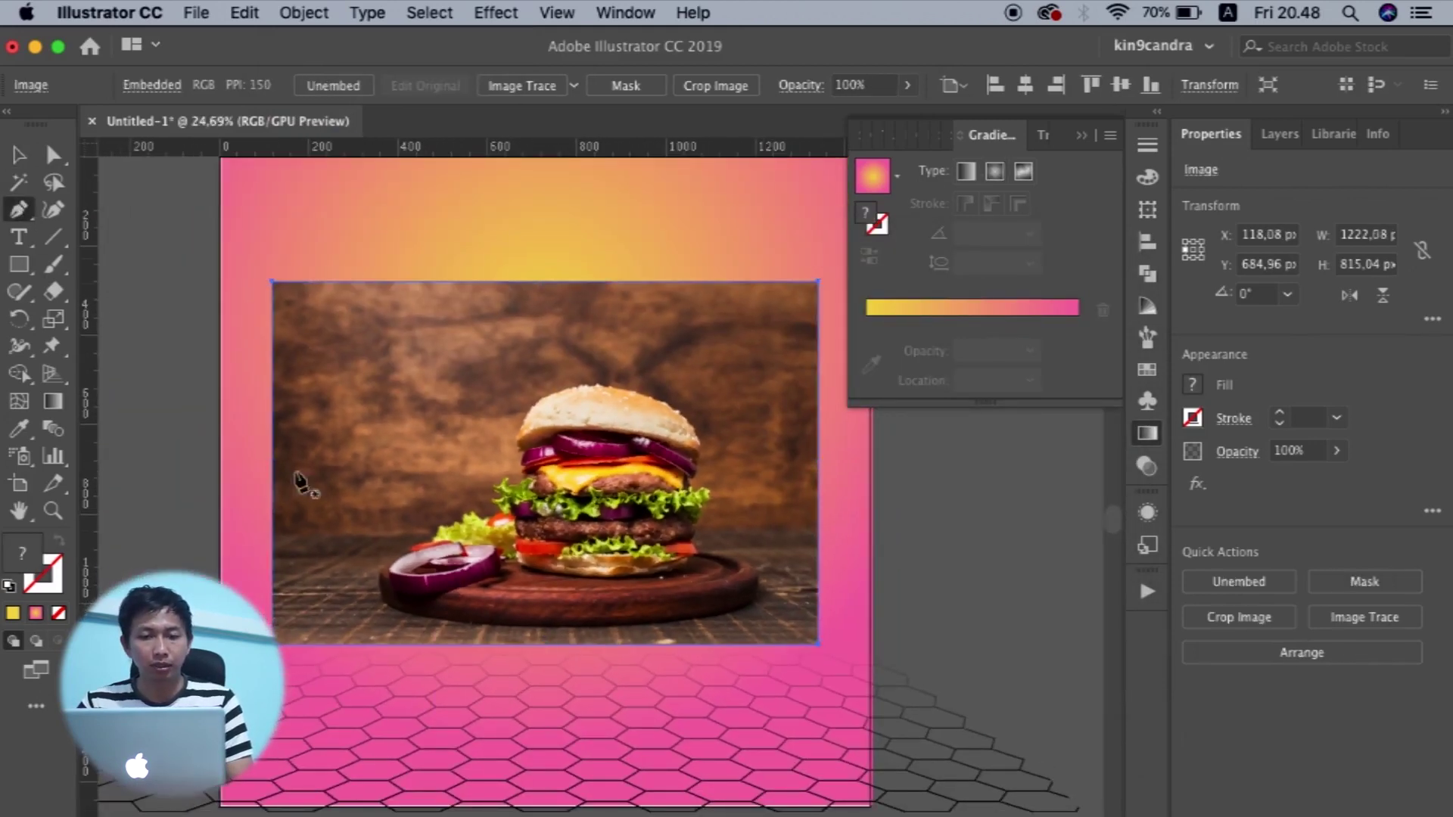
scroll(441, 572, "up", 9)
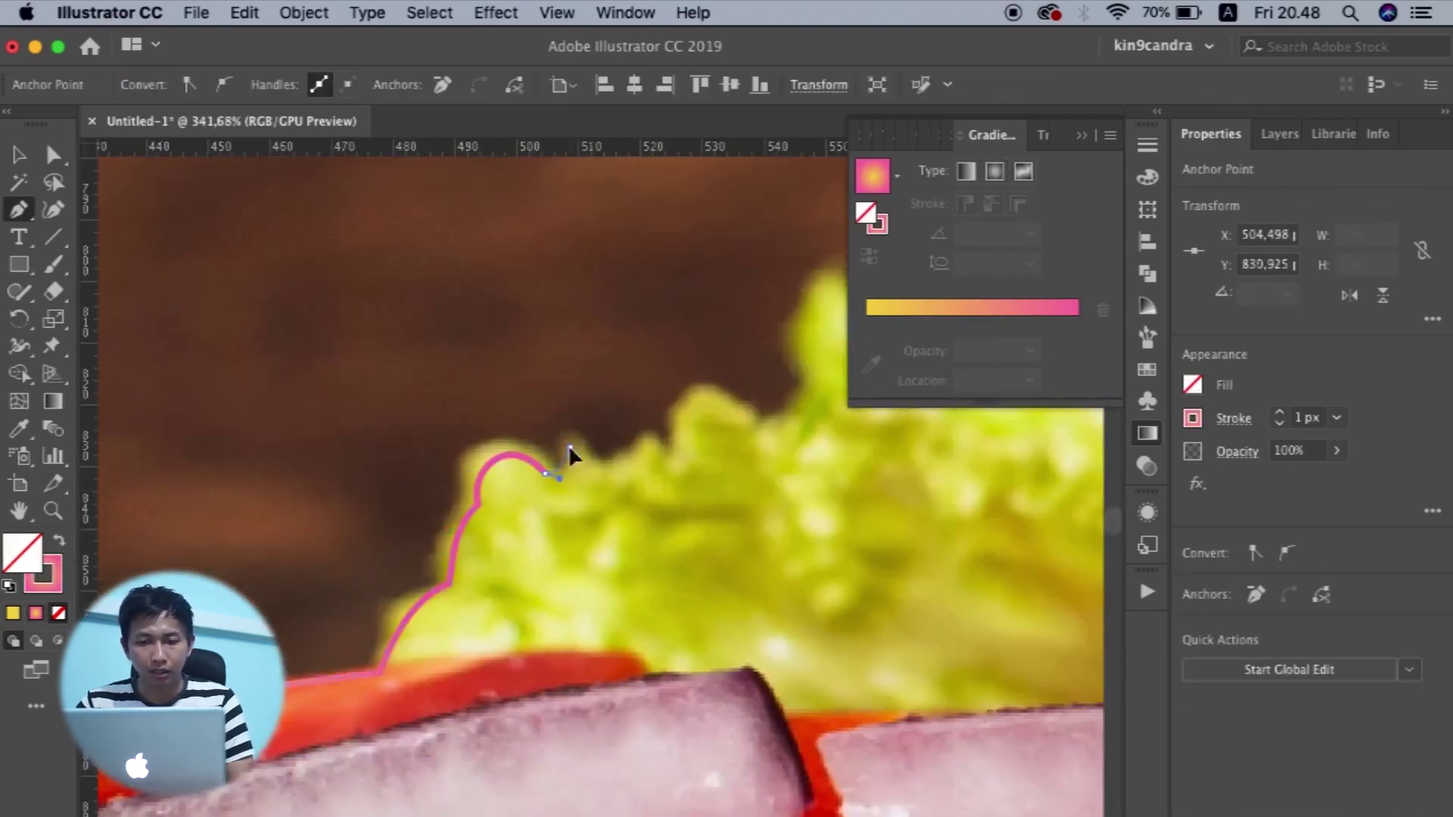
left_click(691, 346)
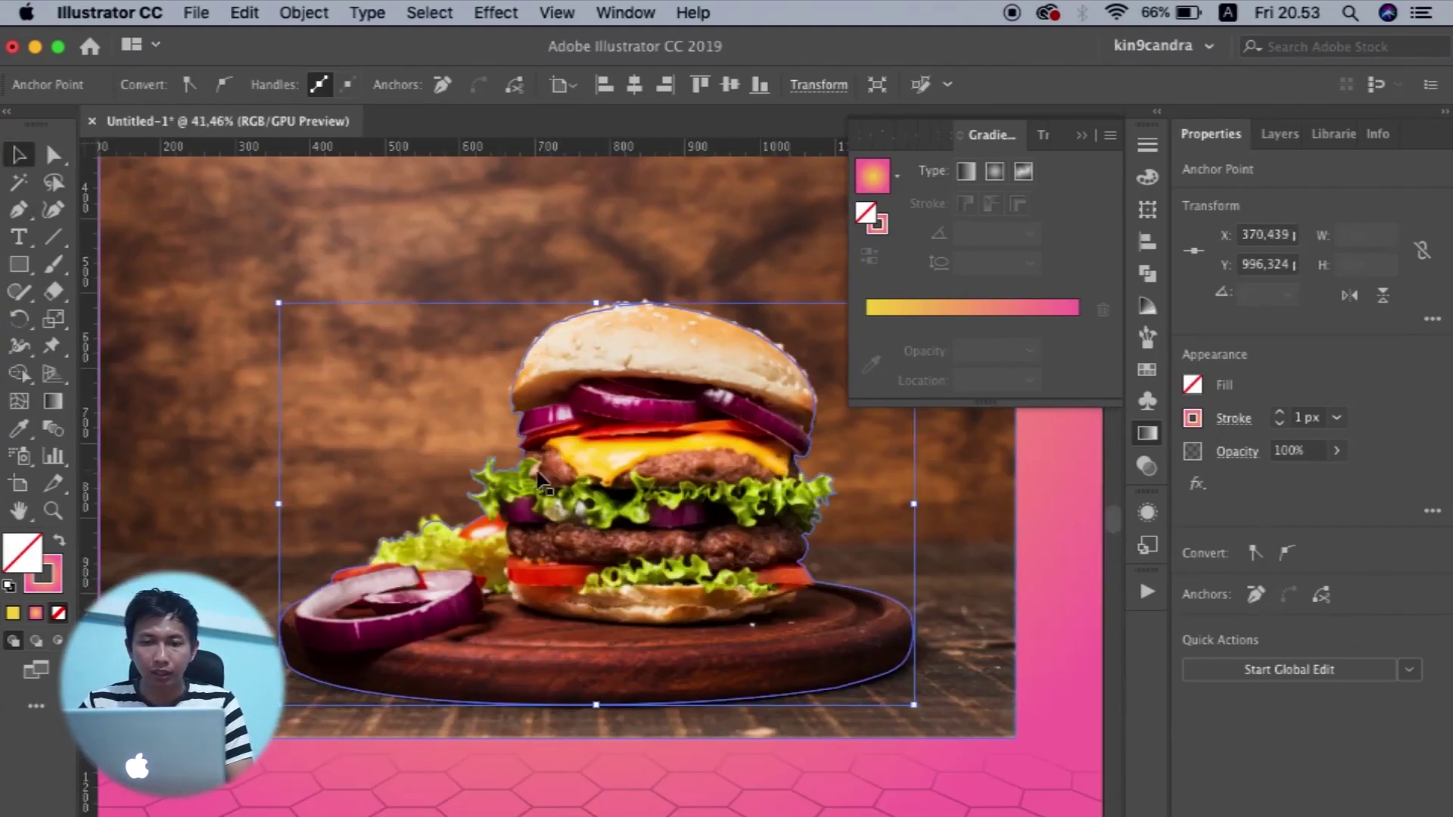
scroll(787, 557, "down", 2)
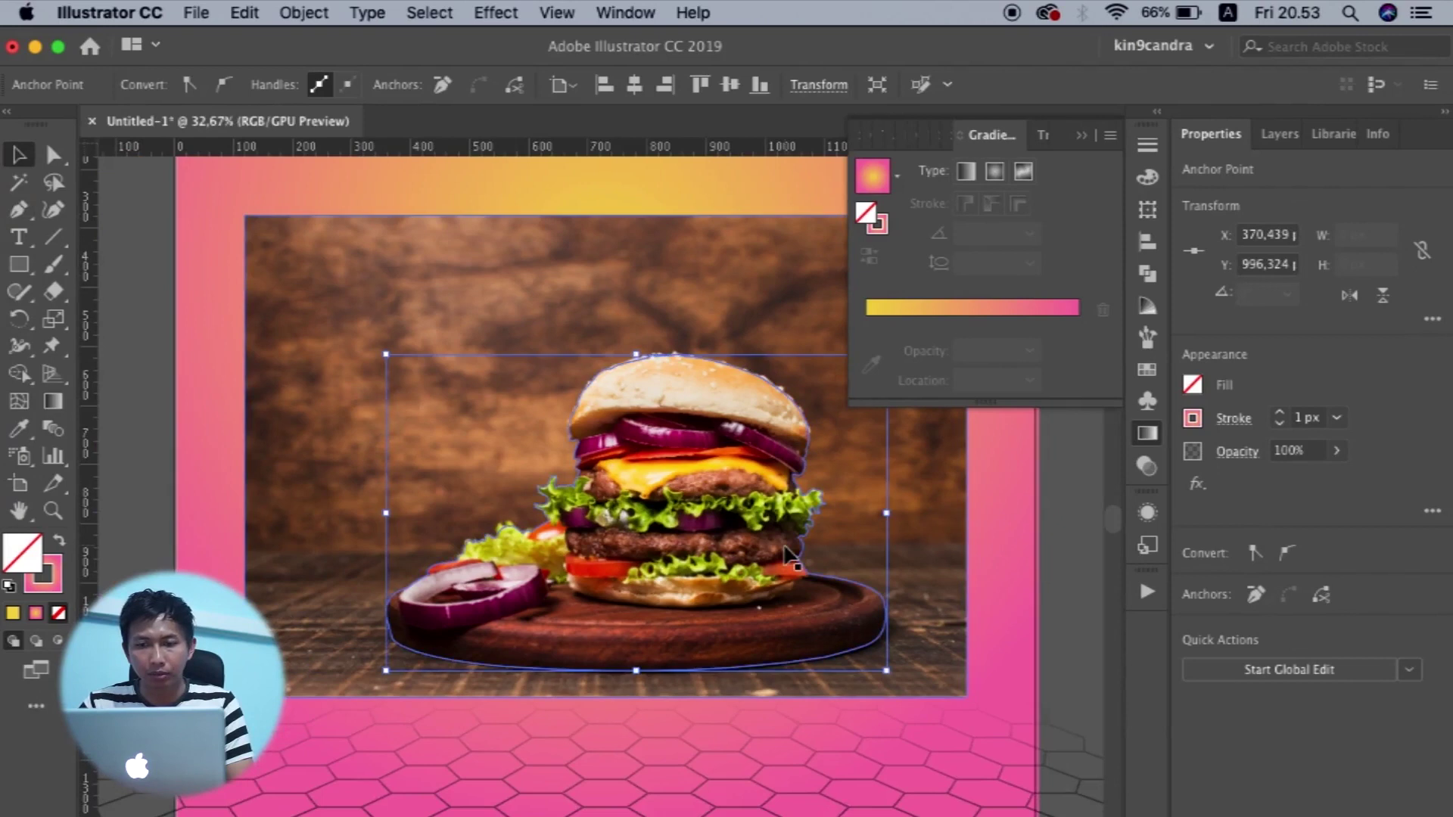
scroll(802, 636, "down", 2)
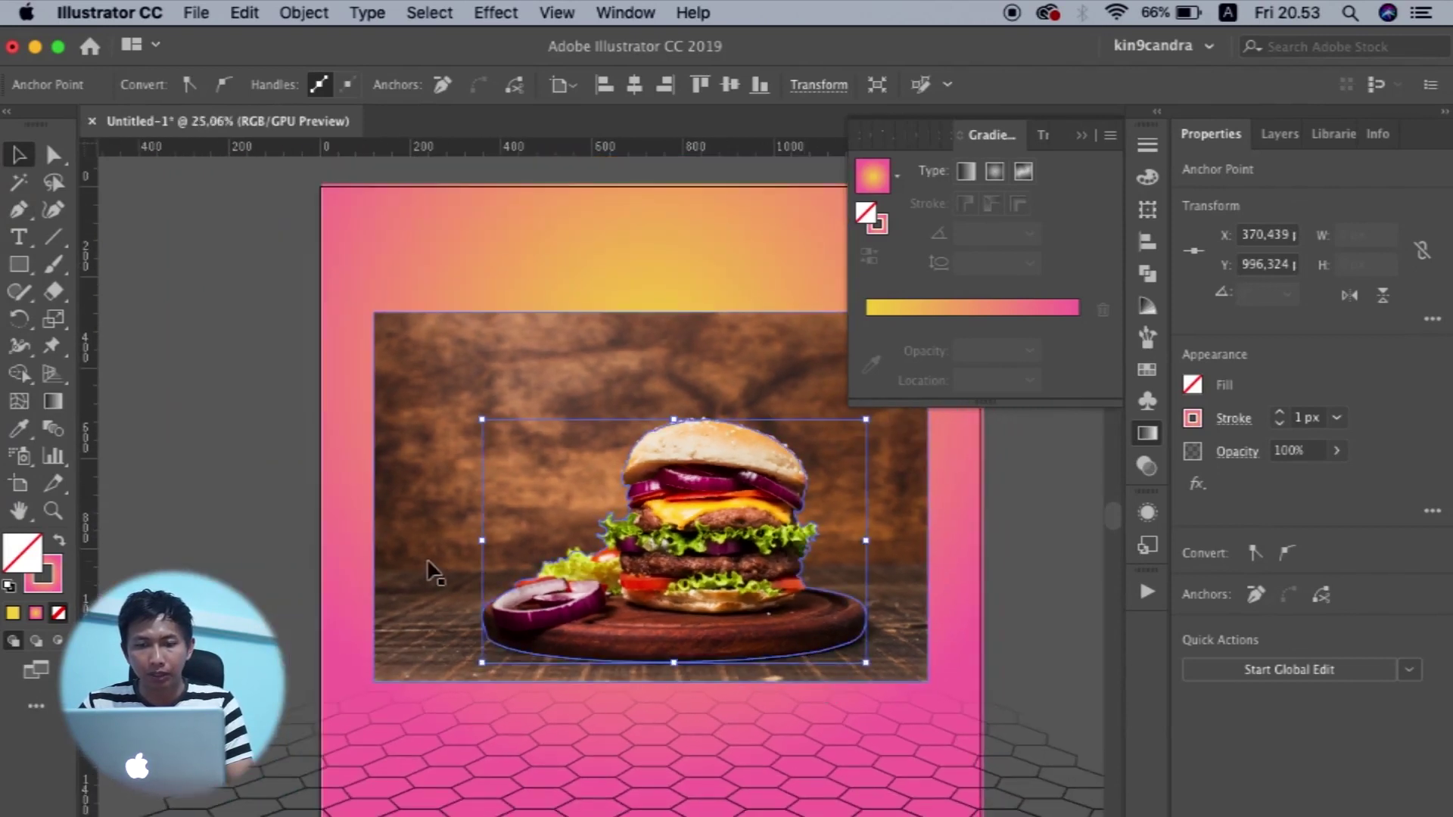
Cut the burger and board out of the photo by making a clipping mask from the traced path and the photo.
left_click(270, 555)
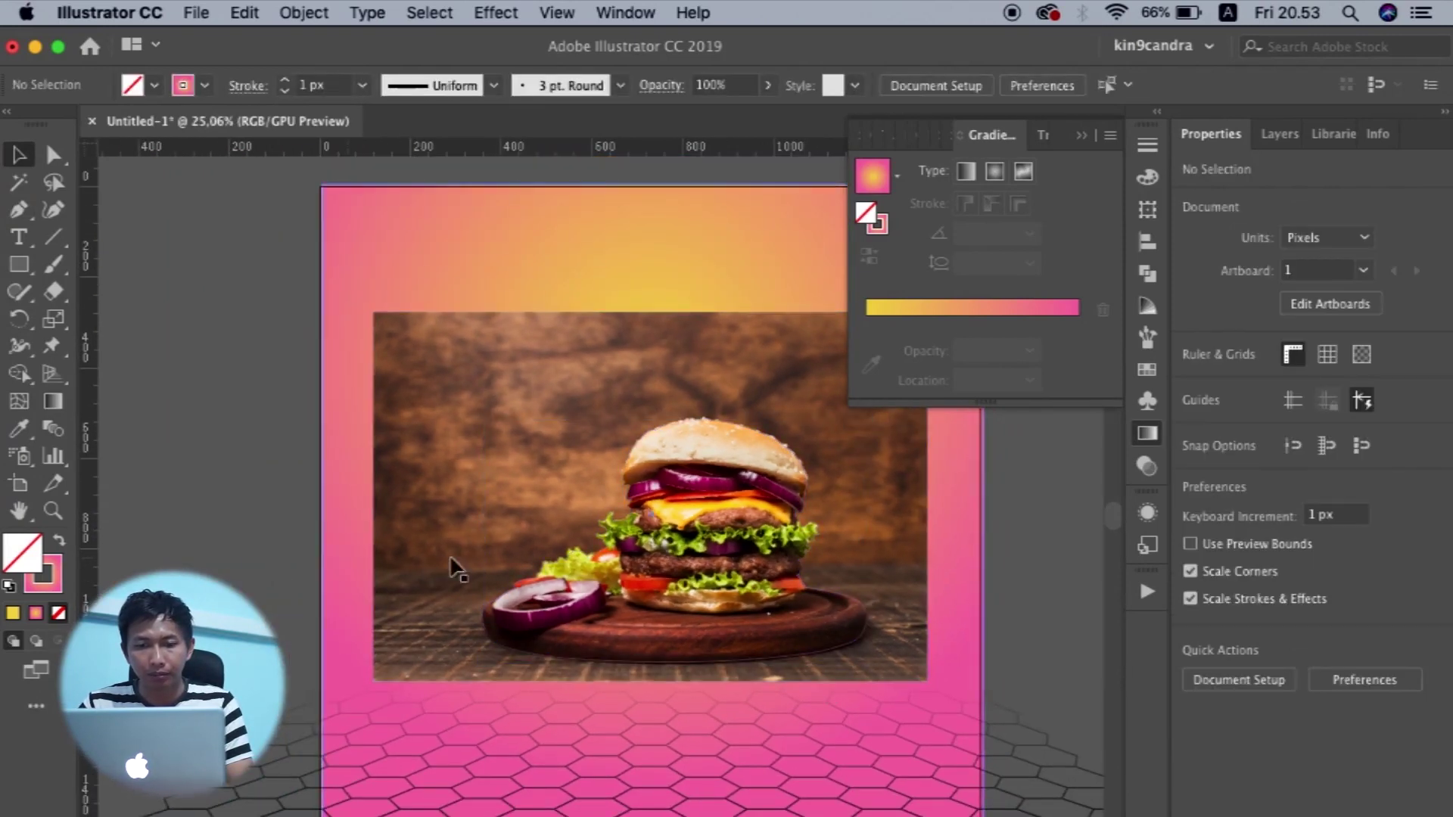
left_click(508, 609)
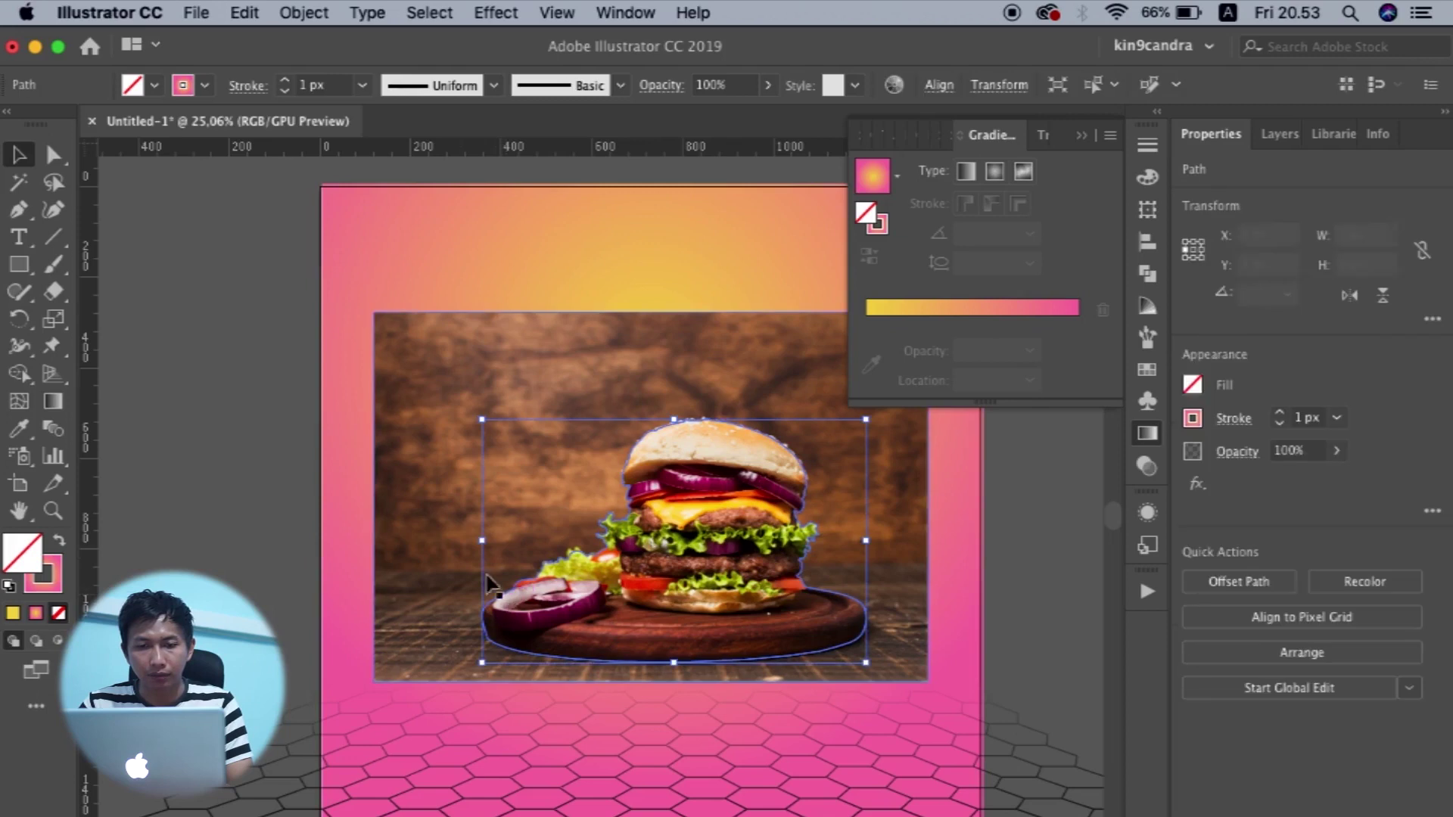
left_click(405, 435, "shift")
scroll(398, 421, "down", 2)
scroll(398, 421, "up", 1)
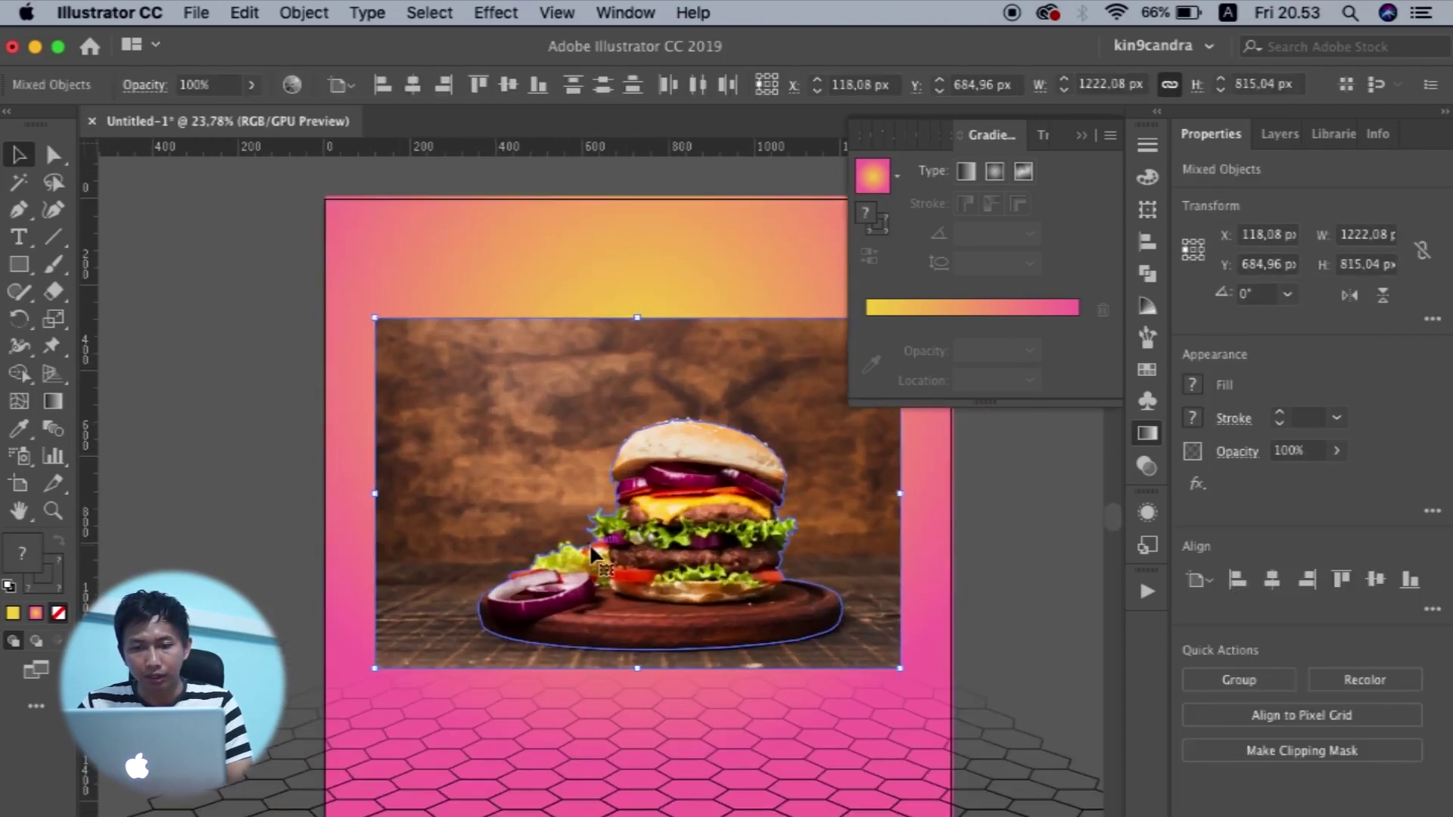
right_click(570, 381)
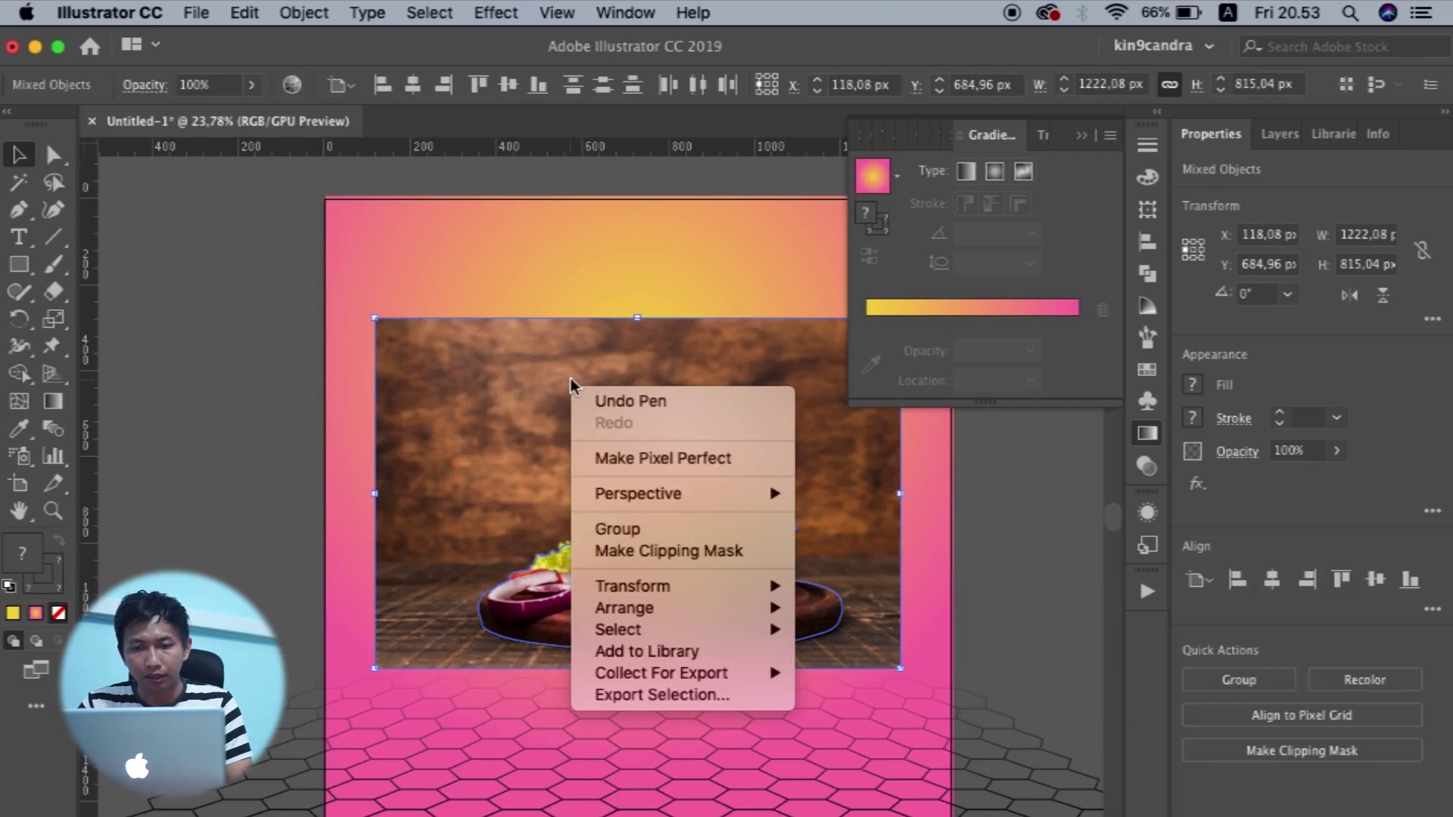
left_click(660, 550)
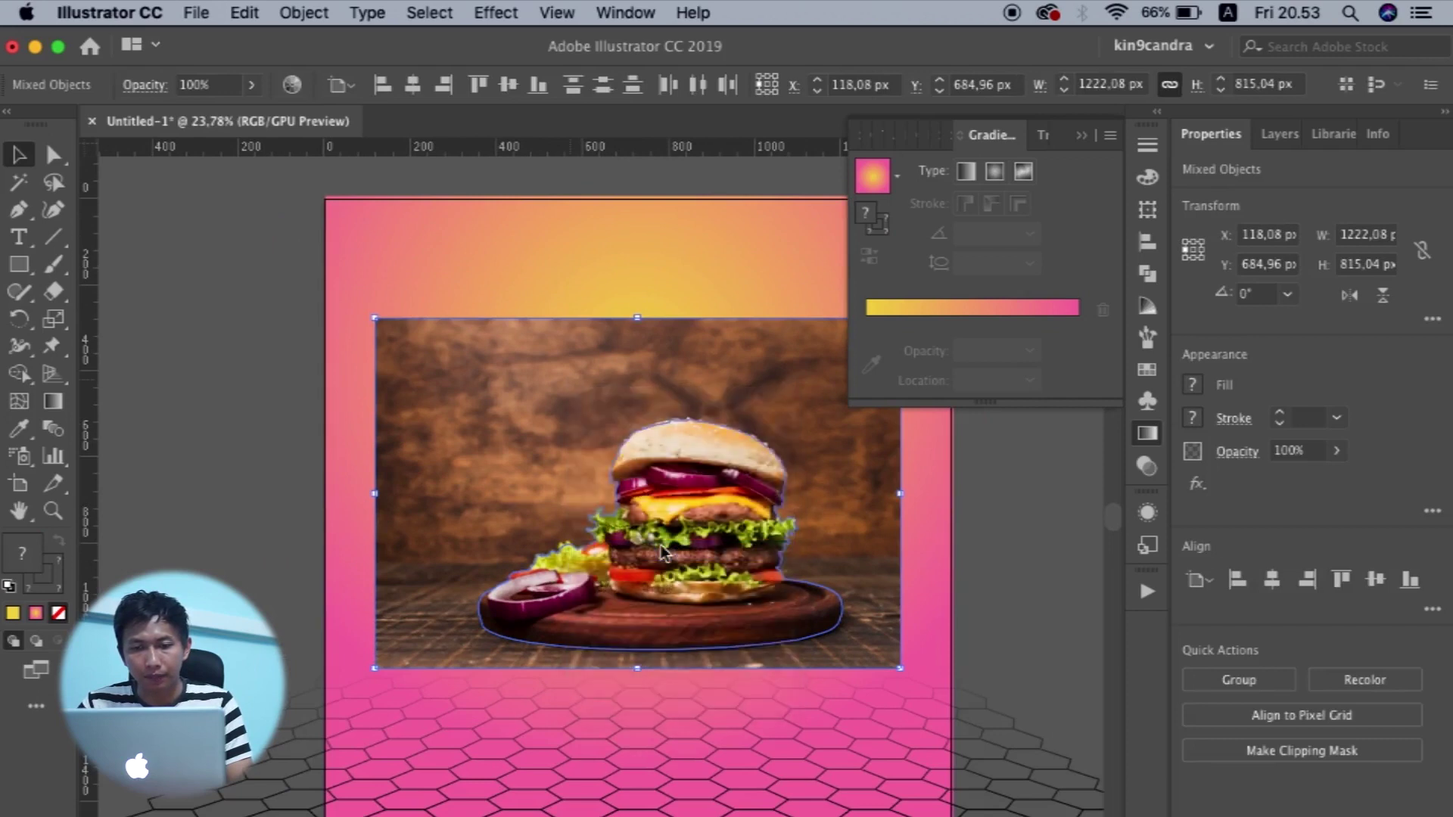
left_click(1074, 560)
scroll(1074, 559, "down", 1)
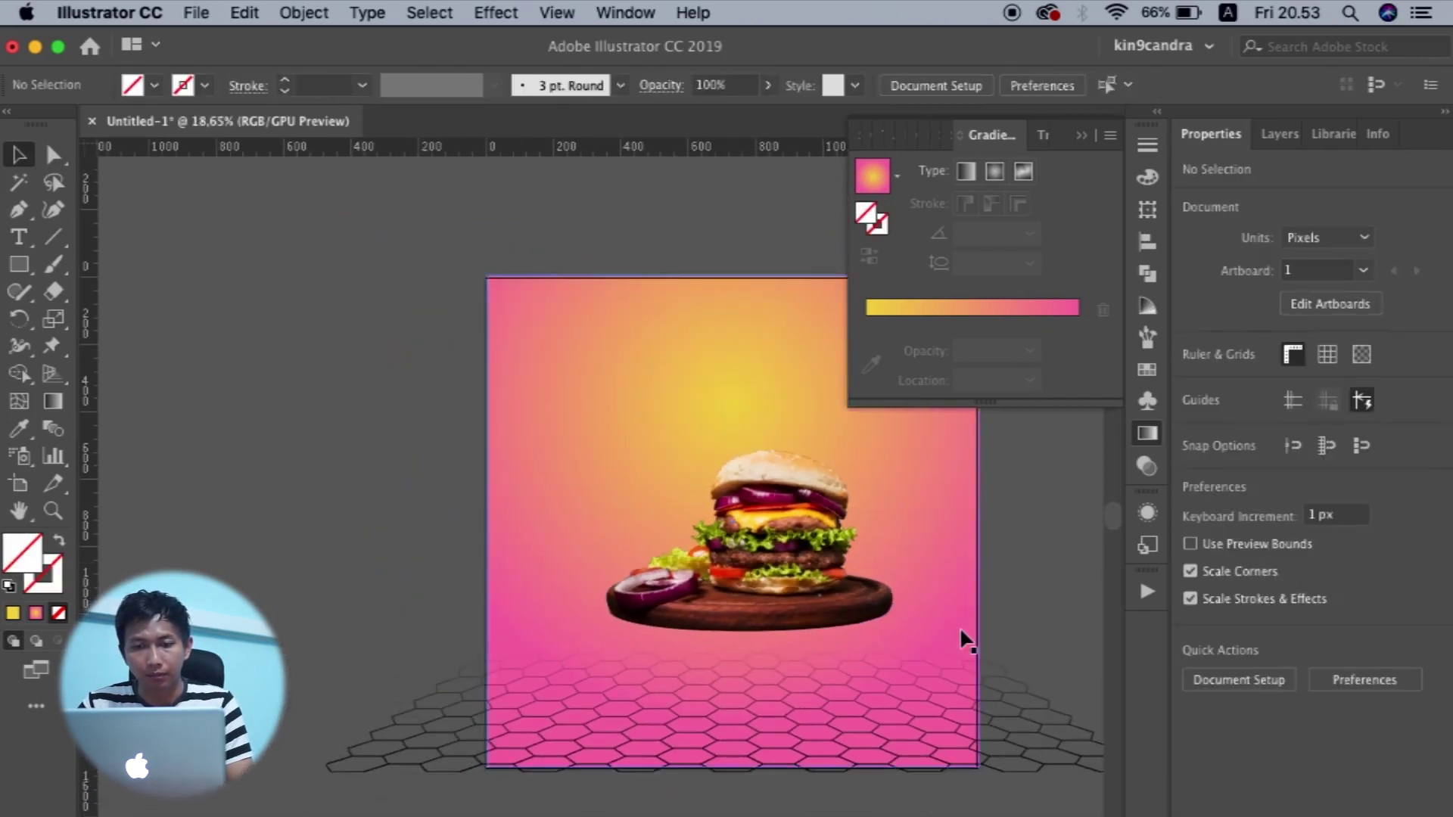
Move the clipped burger left to about X 259 px on the artboard and deselect it.
scroll(959, 627, "up", 2)
left_click(621, 598)
left_click_drag(620, 598, 582, 597)
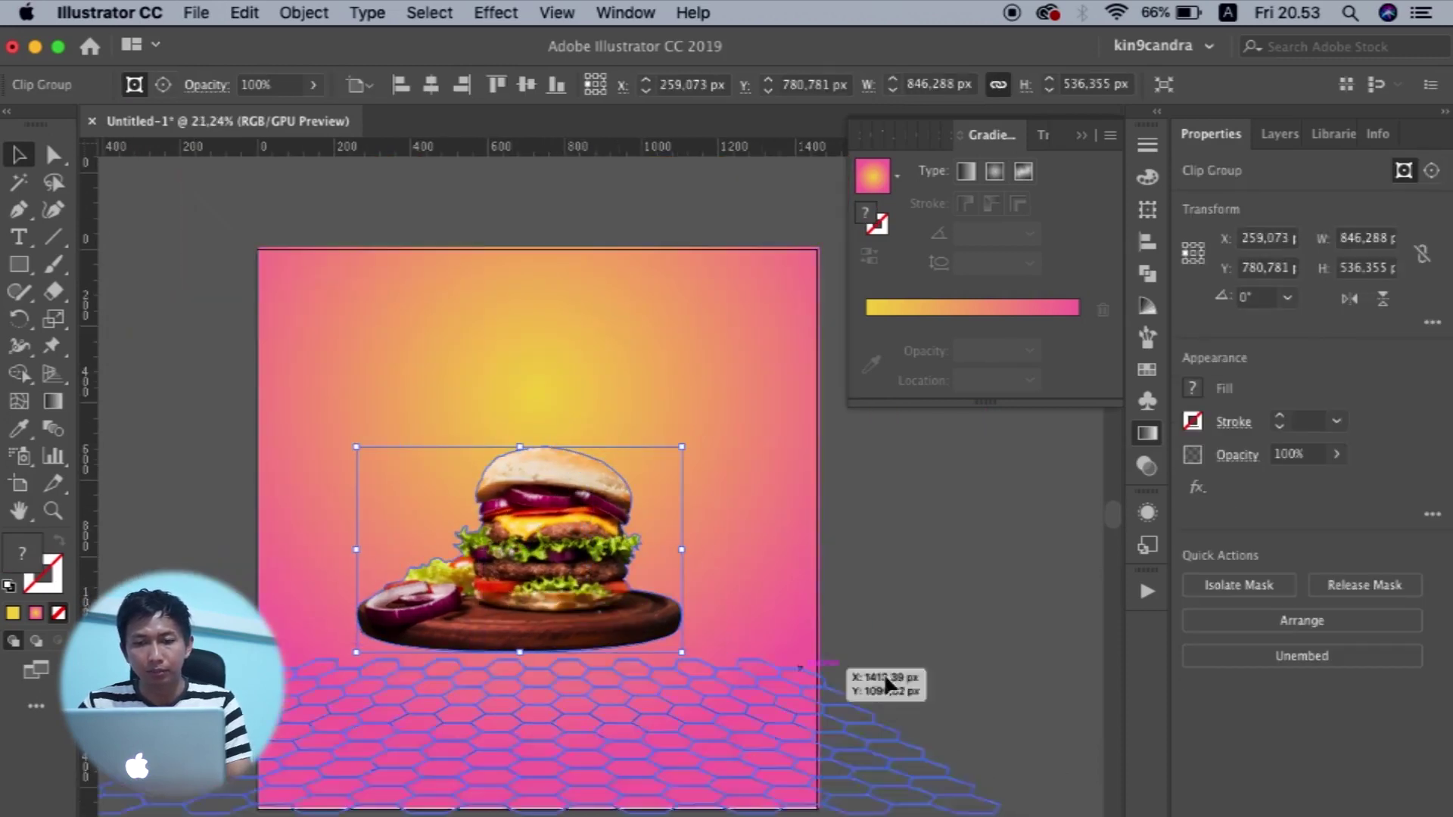
left_click(919, 619)
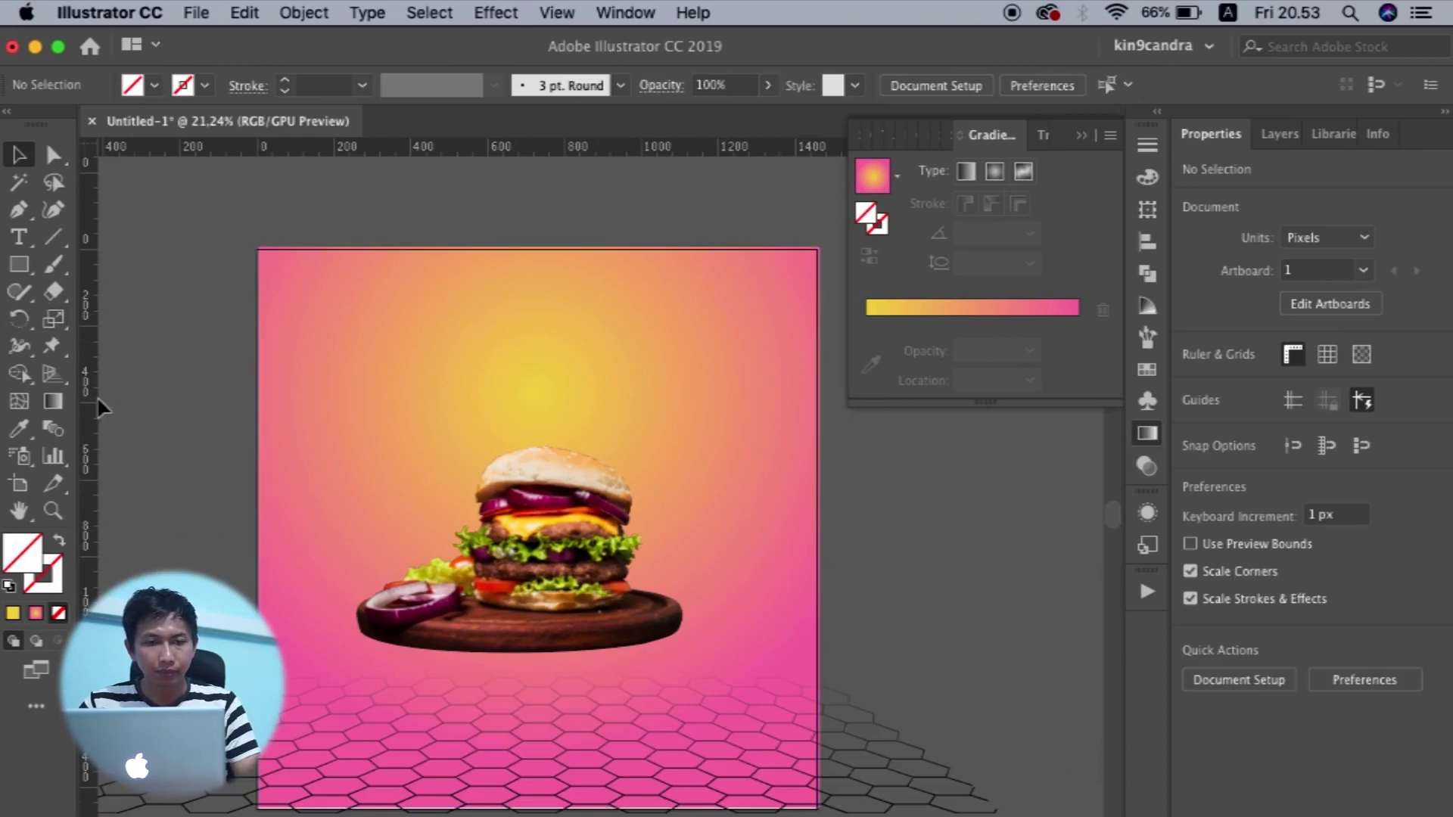
Draw a circle about 650 px in diameter with the Ellipse tool on the empty canvas left of the artboard.
left_click(21, 267)
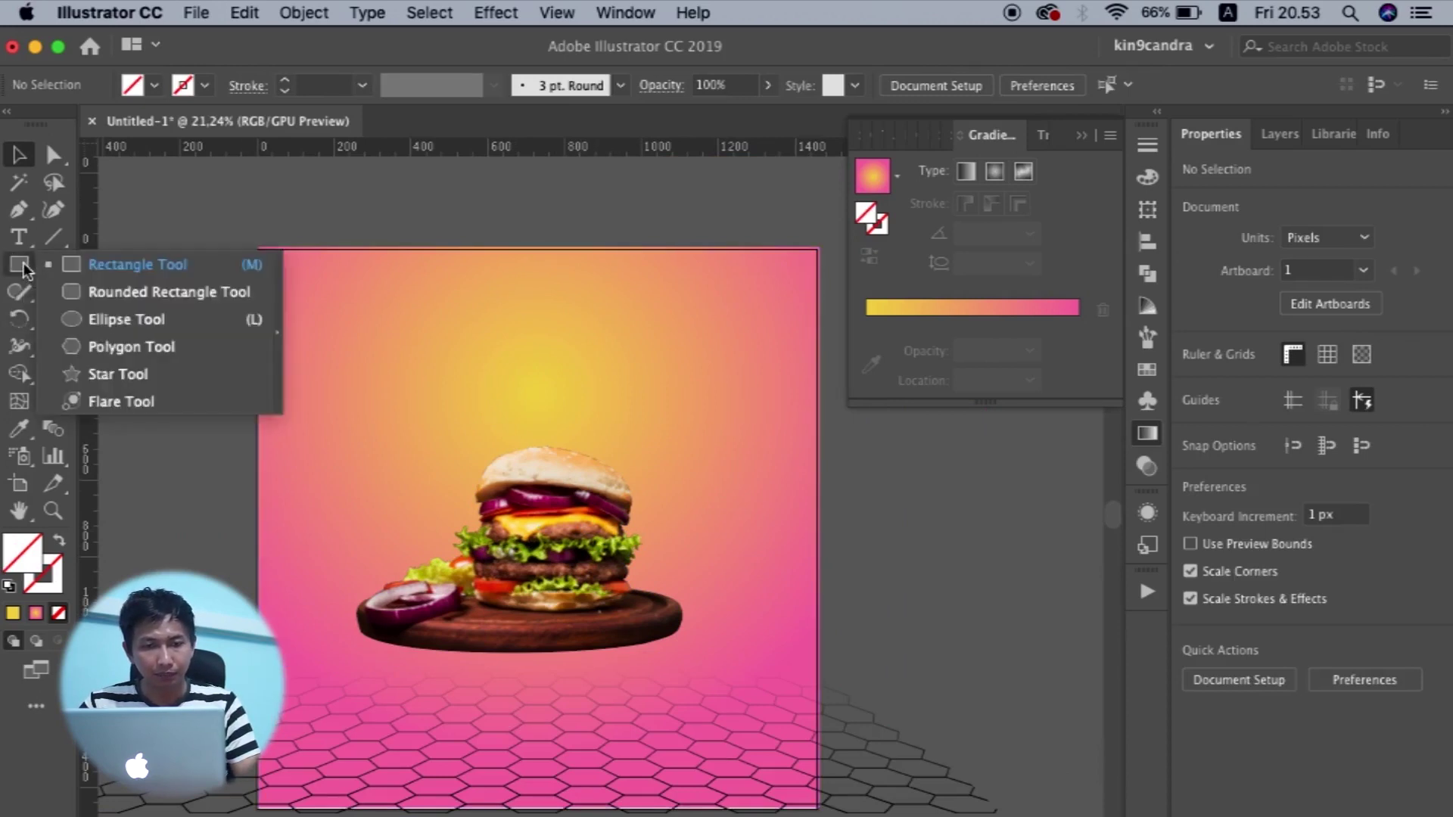
left_click(108, 316)
scroll(559, 422, "down", 3)
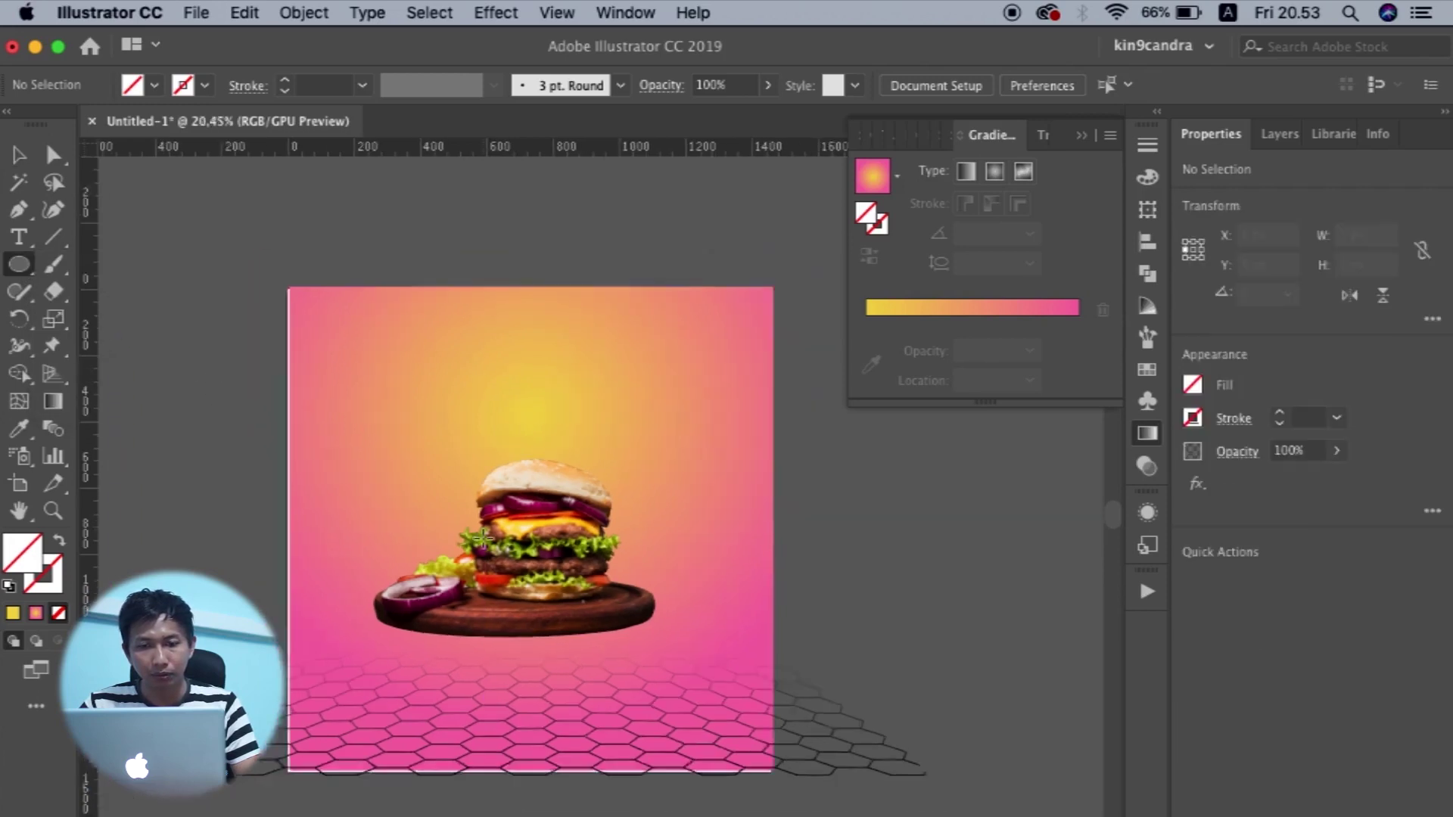
scroll(437, 606, "up", 2)
scroll(227, 469, "left", 5)
scroll(227, 468, "down", 2)
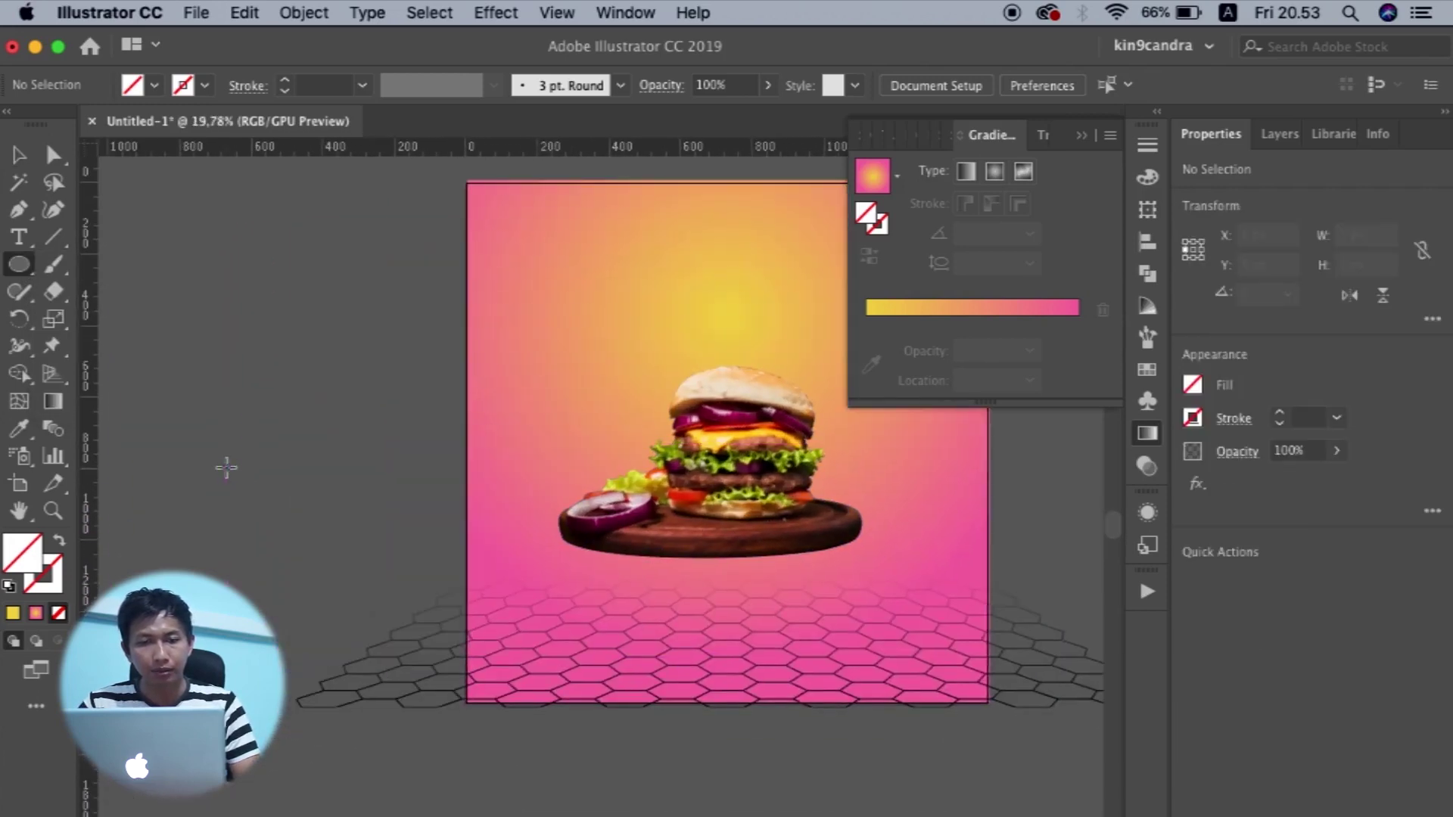
left_click_drag(134, 330, 367, 562)
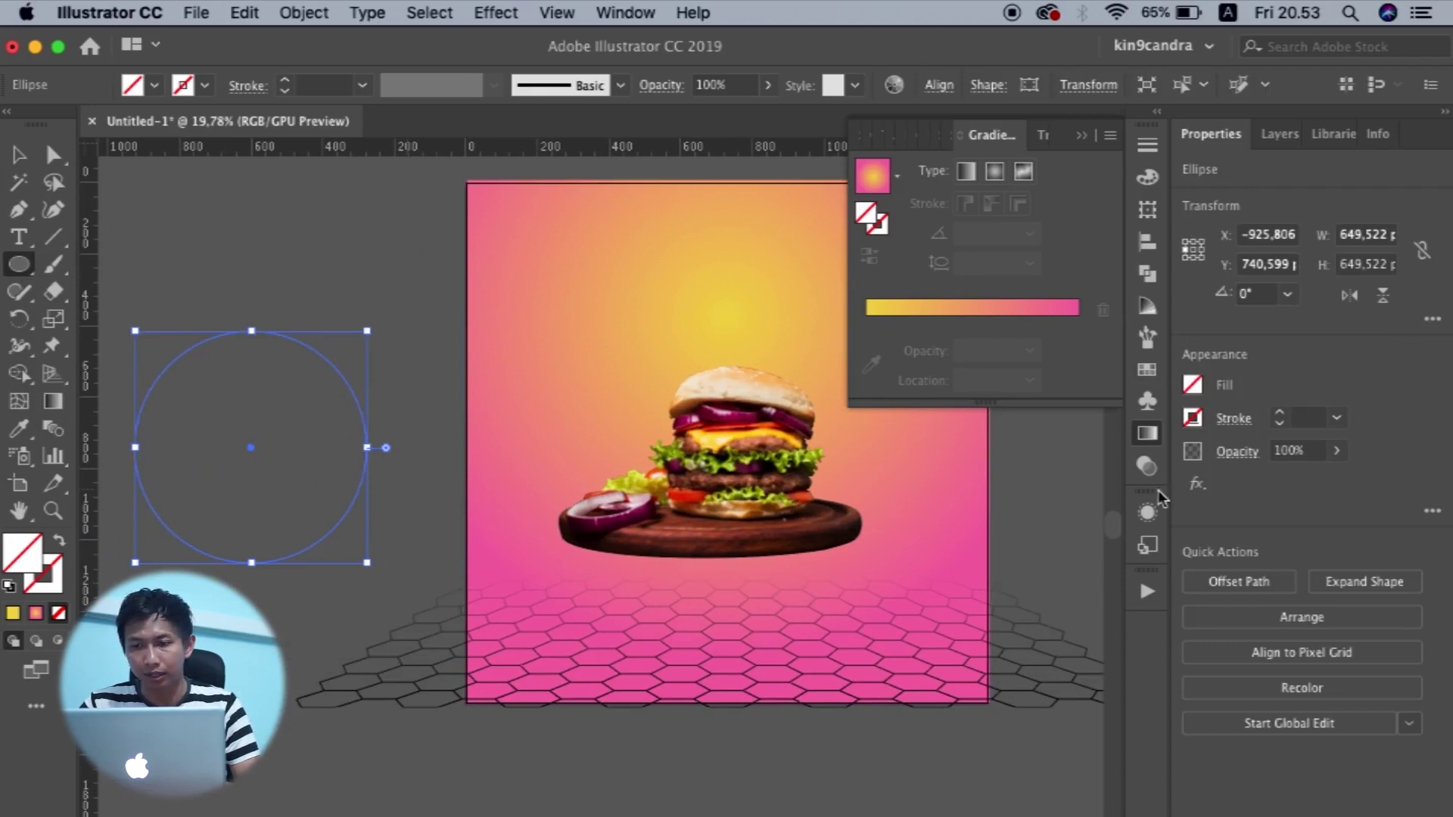
Fill the circle with the White, Black gradient preset as a radial gradient, reversed to black at the centre.
left_click(1148, 434)
left_click(1148, 434)
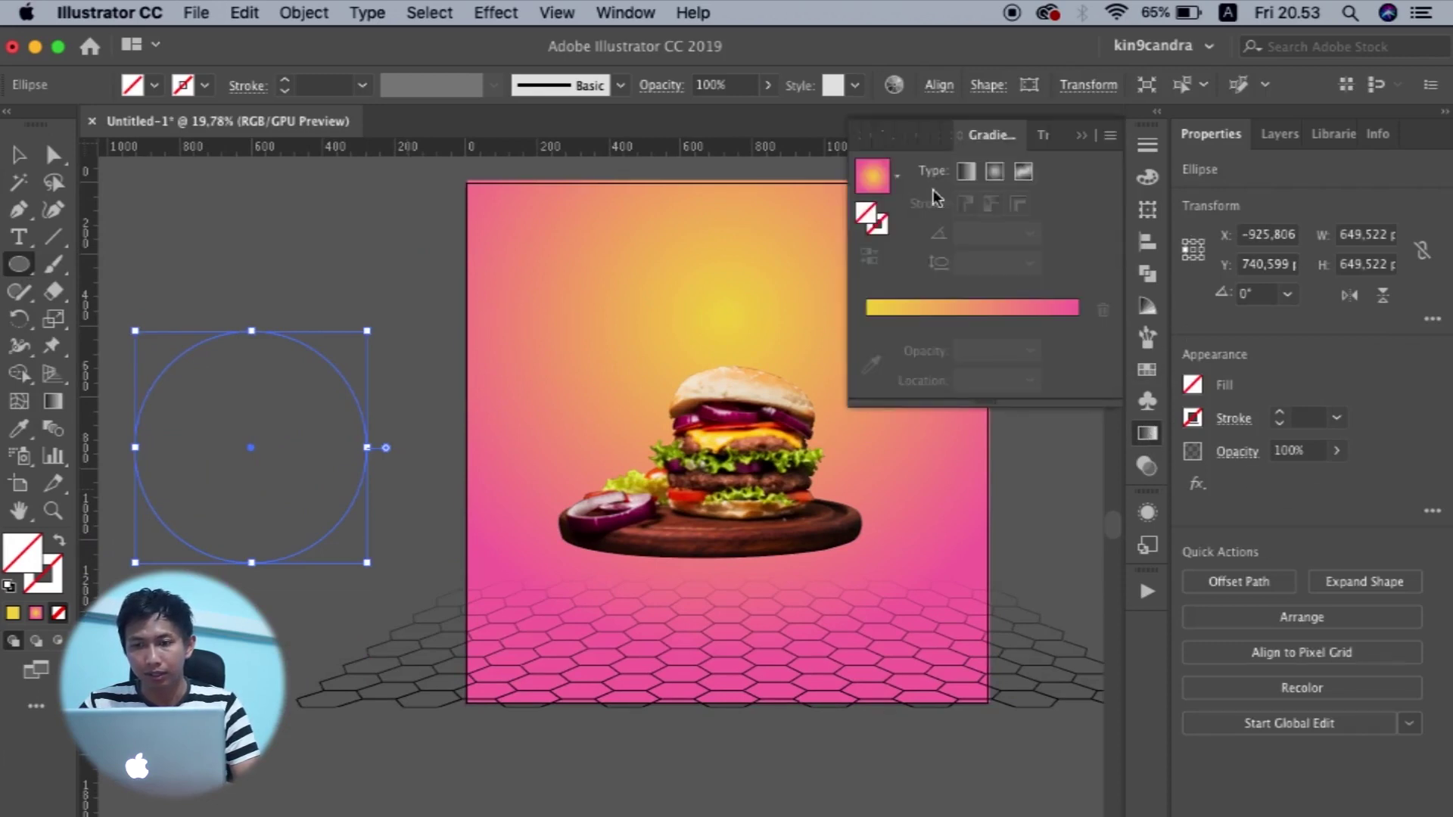
left_click(899, 177)
scroll(868, 227, "up", 2)
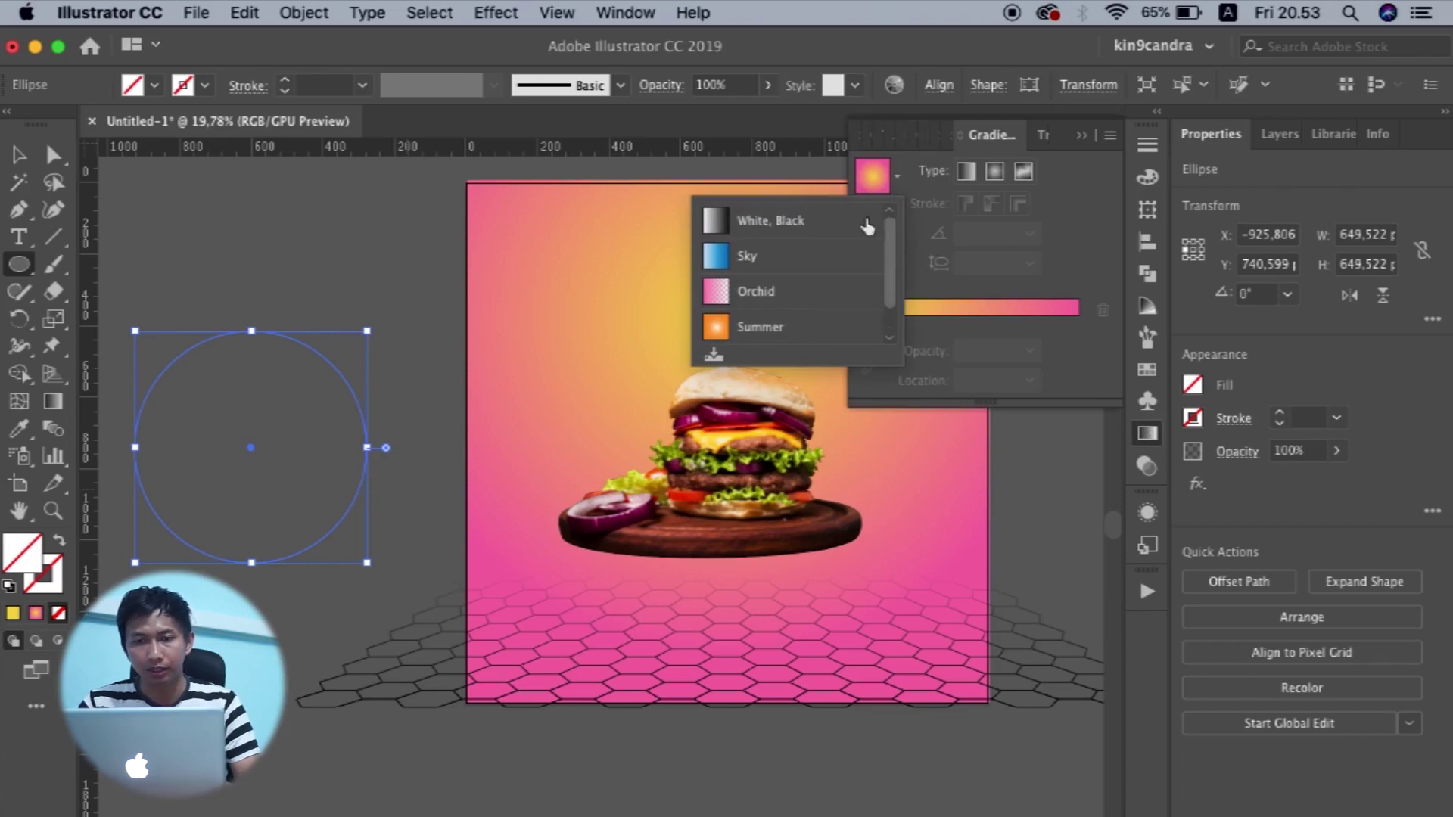
left_click(835, 227)
key("v")
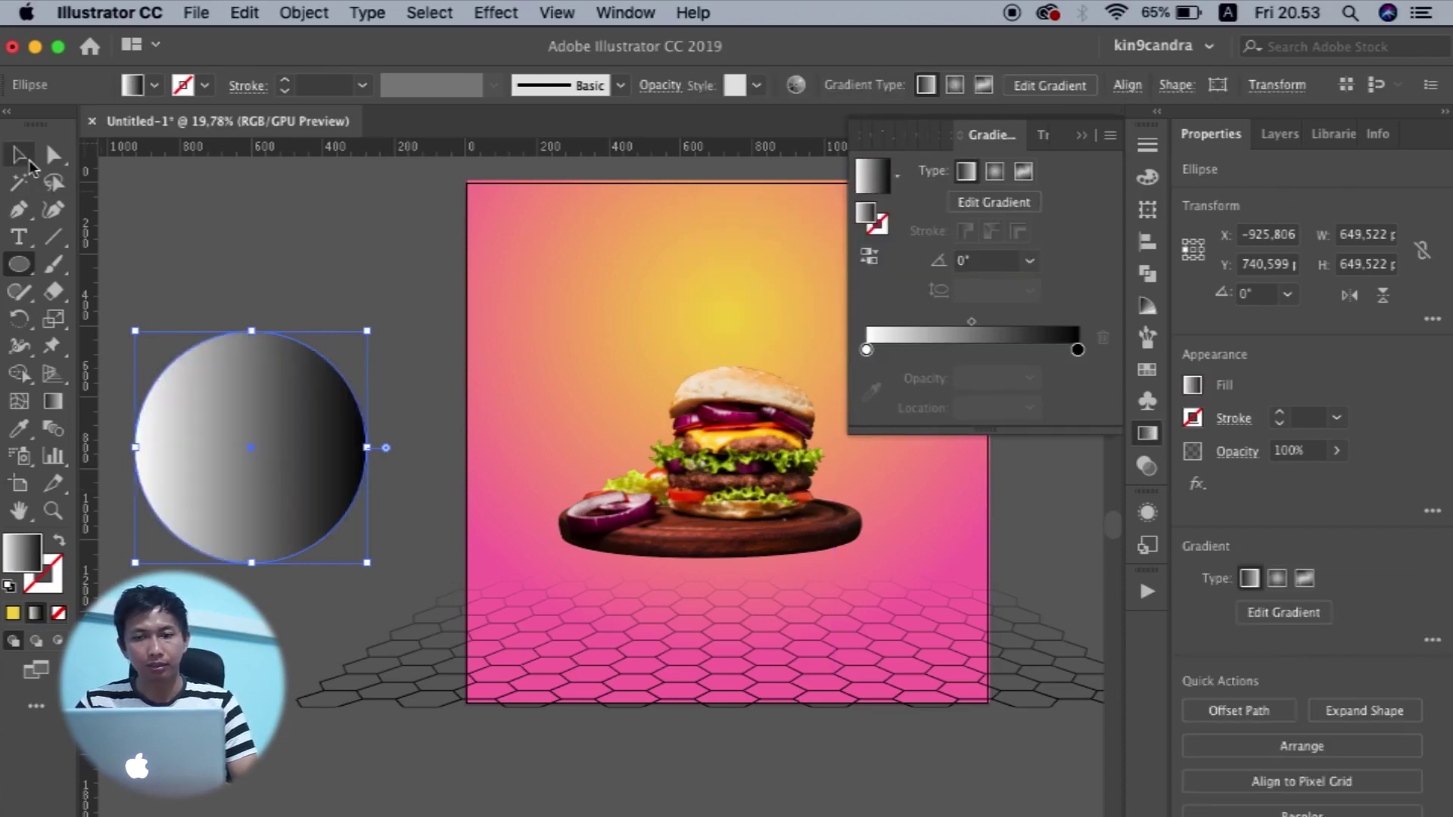
left_click(994, 172)
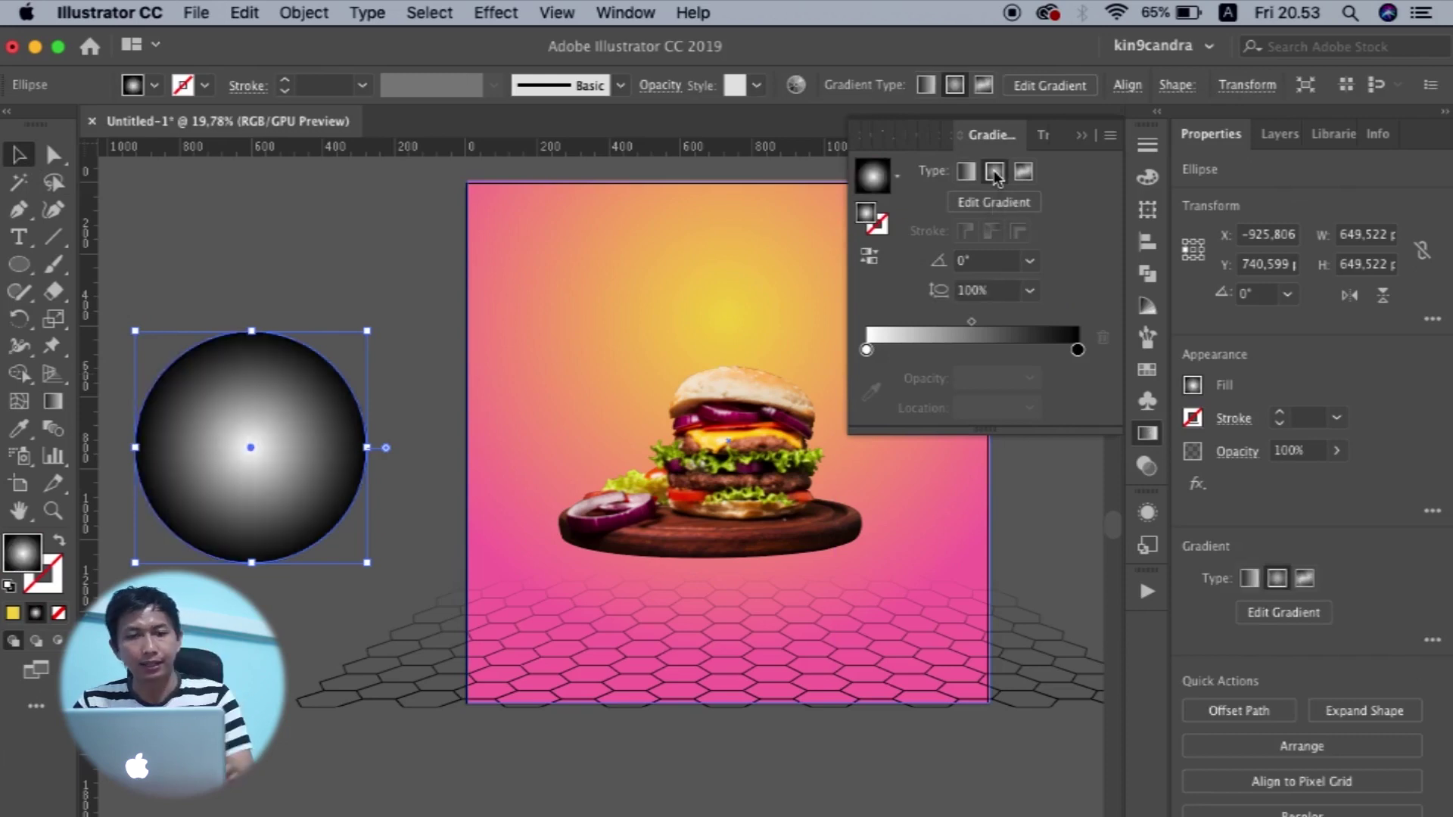
left_click(870, 258)
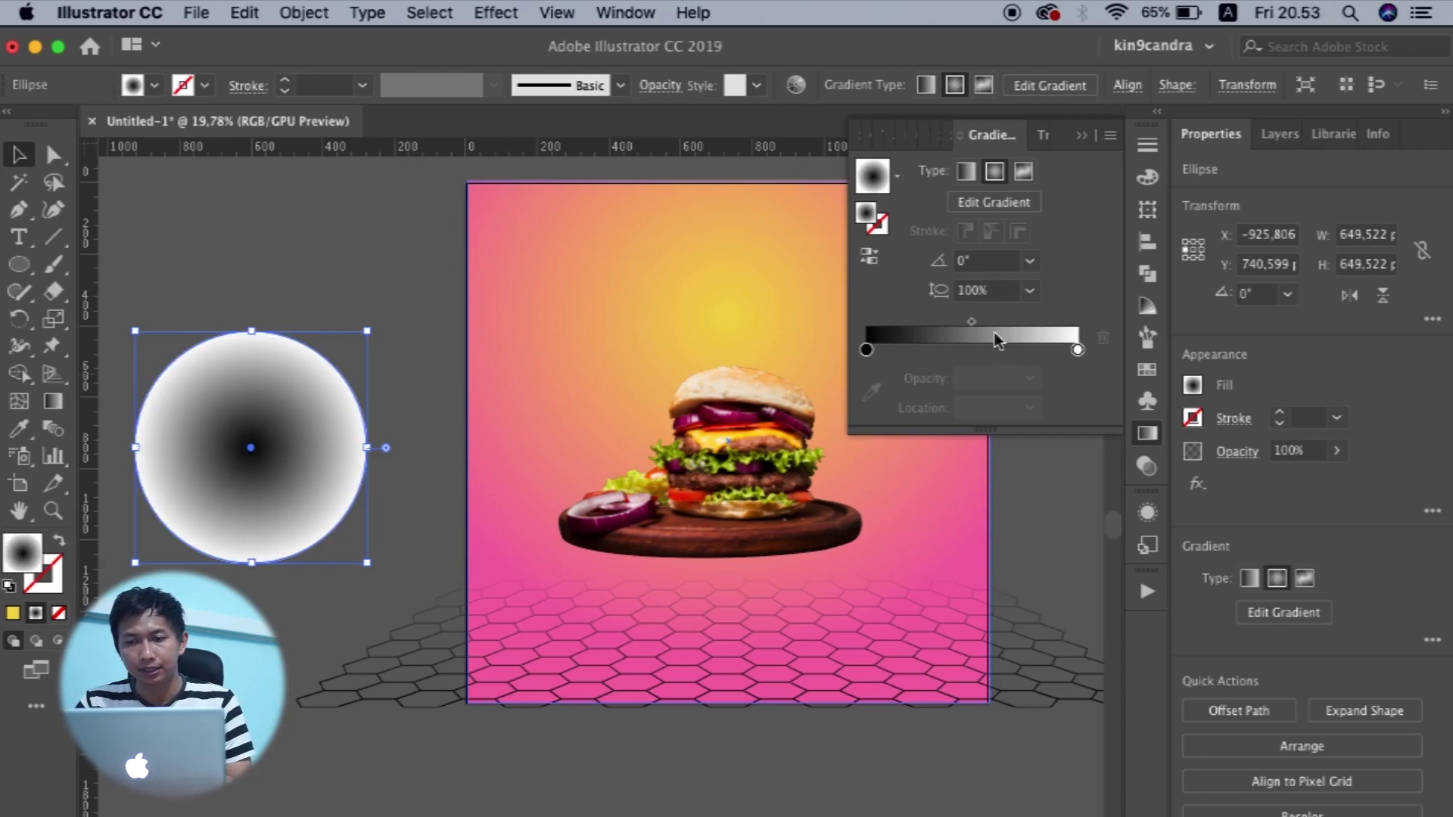
Shift the circle gradient's midpoint to about 71%, add a dark stop there, and set the inner midpoint to about 53%.
left_click_drag(974, 327, 1027, 329)
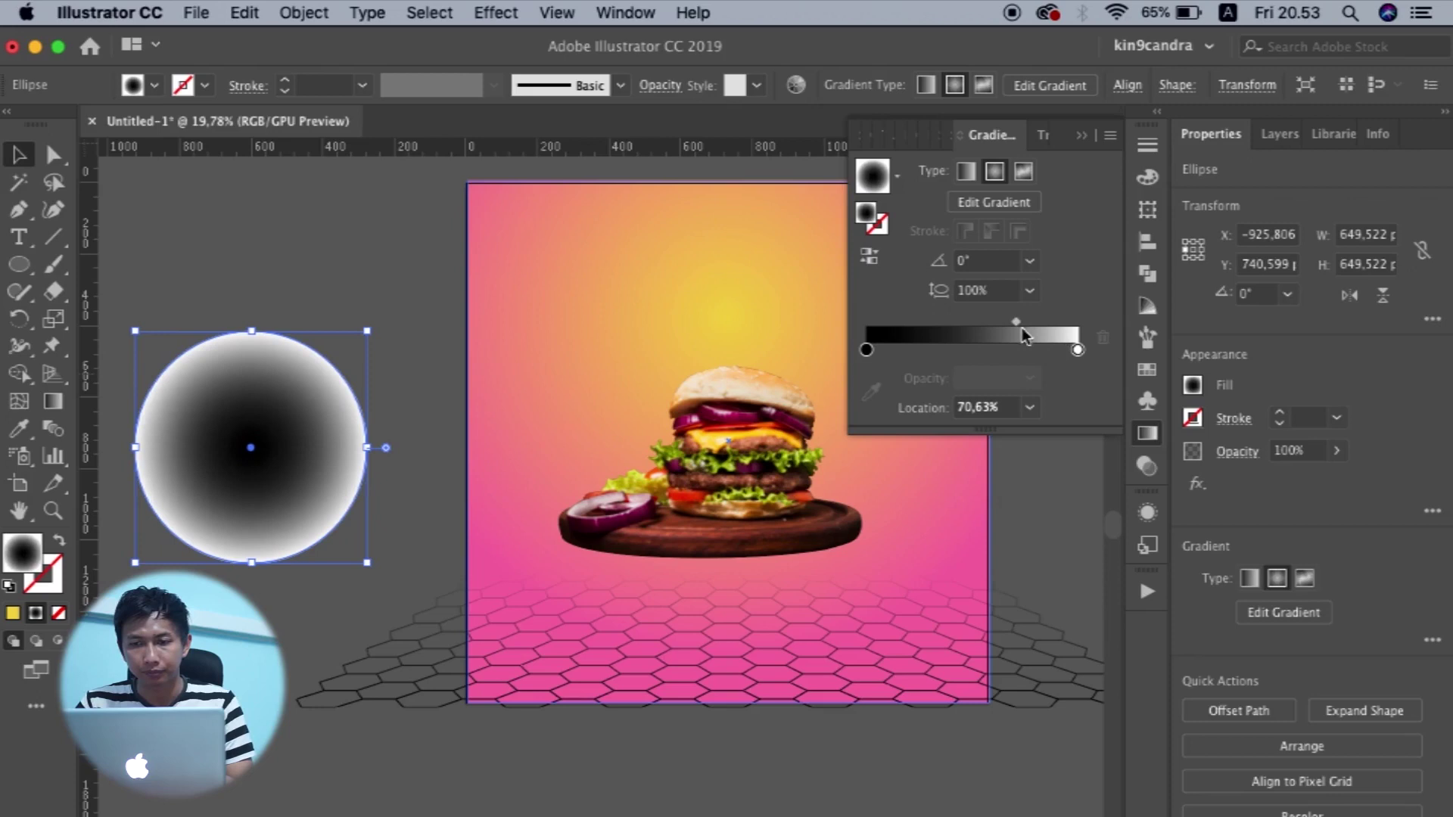
left_click(975, 354)
left_click_drag(973, 350, 943, 322)
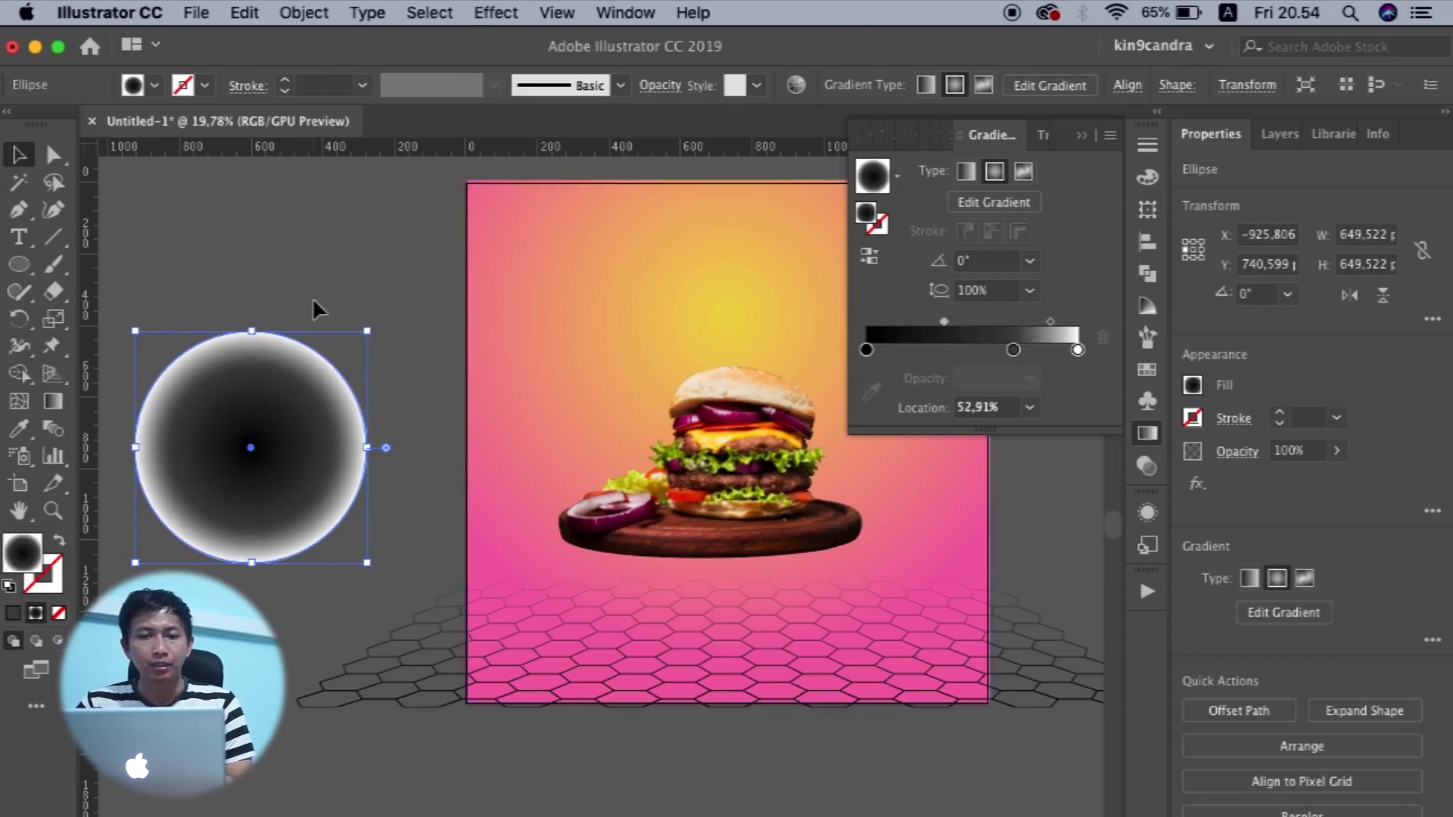
Set the gradient circle's blending mode to Multiply.
left_click(1238, 451)
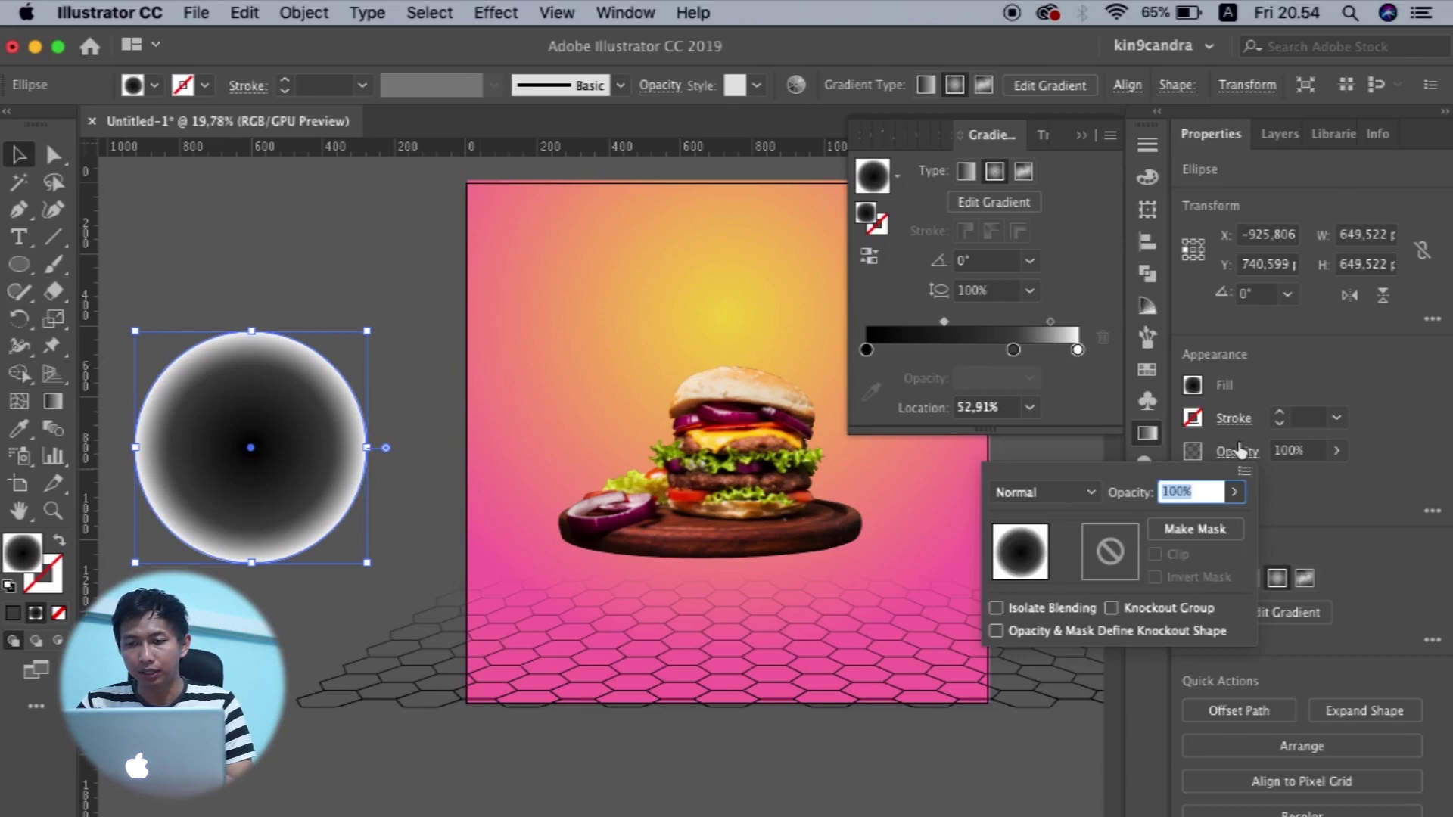
left_click(1080, 494)
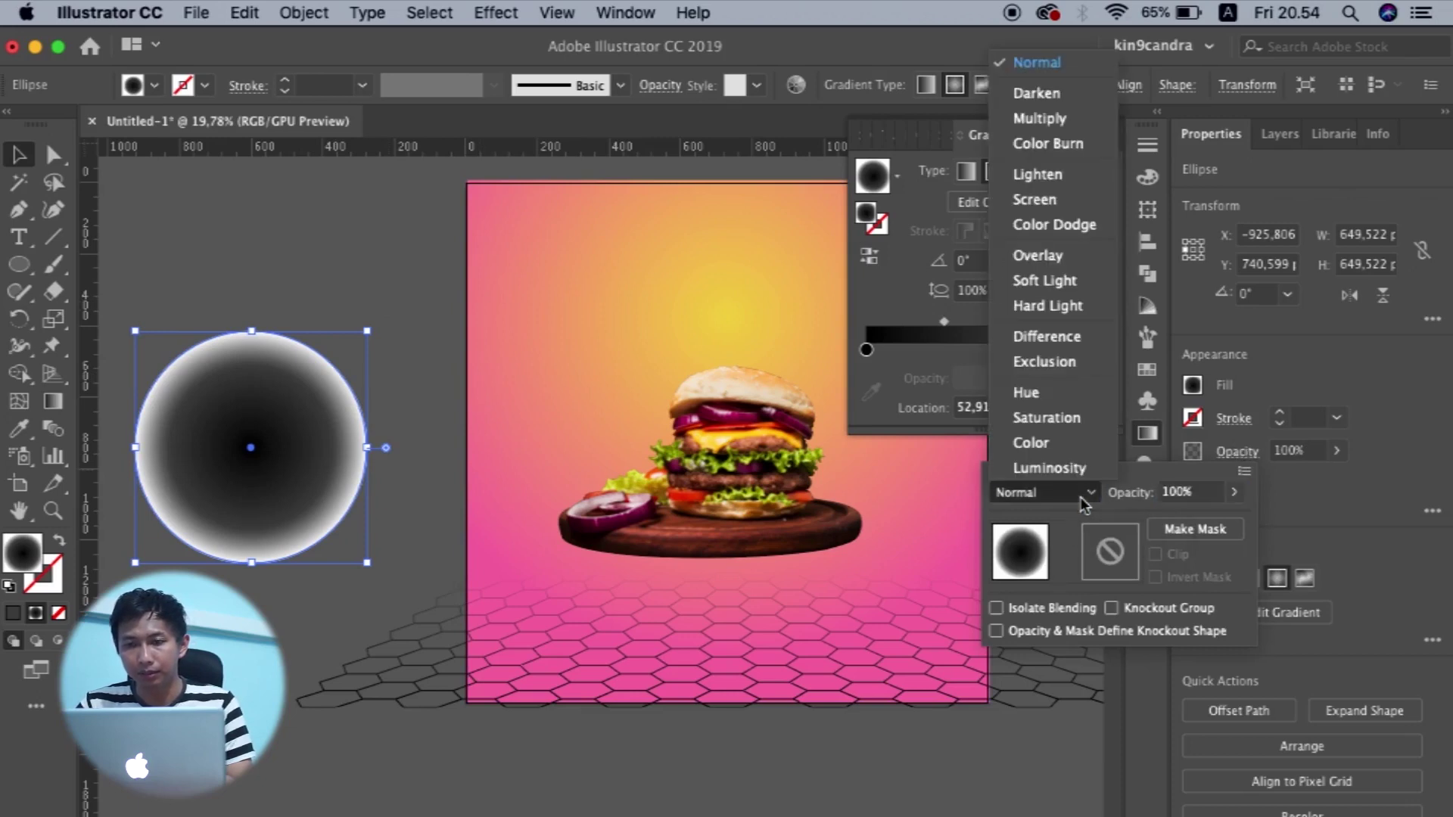
left_click(1061, 119)
left_click(353, 269)
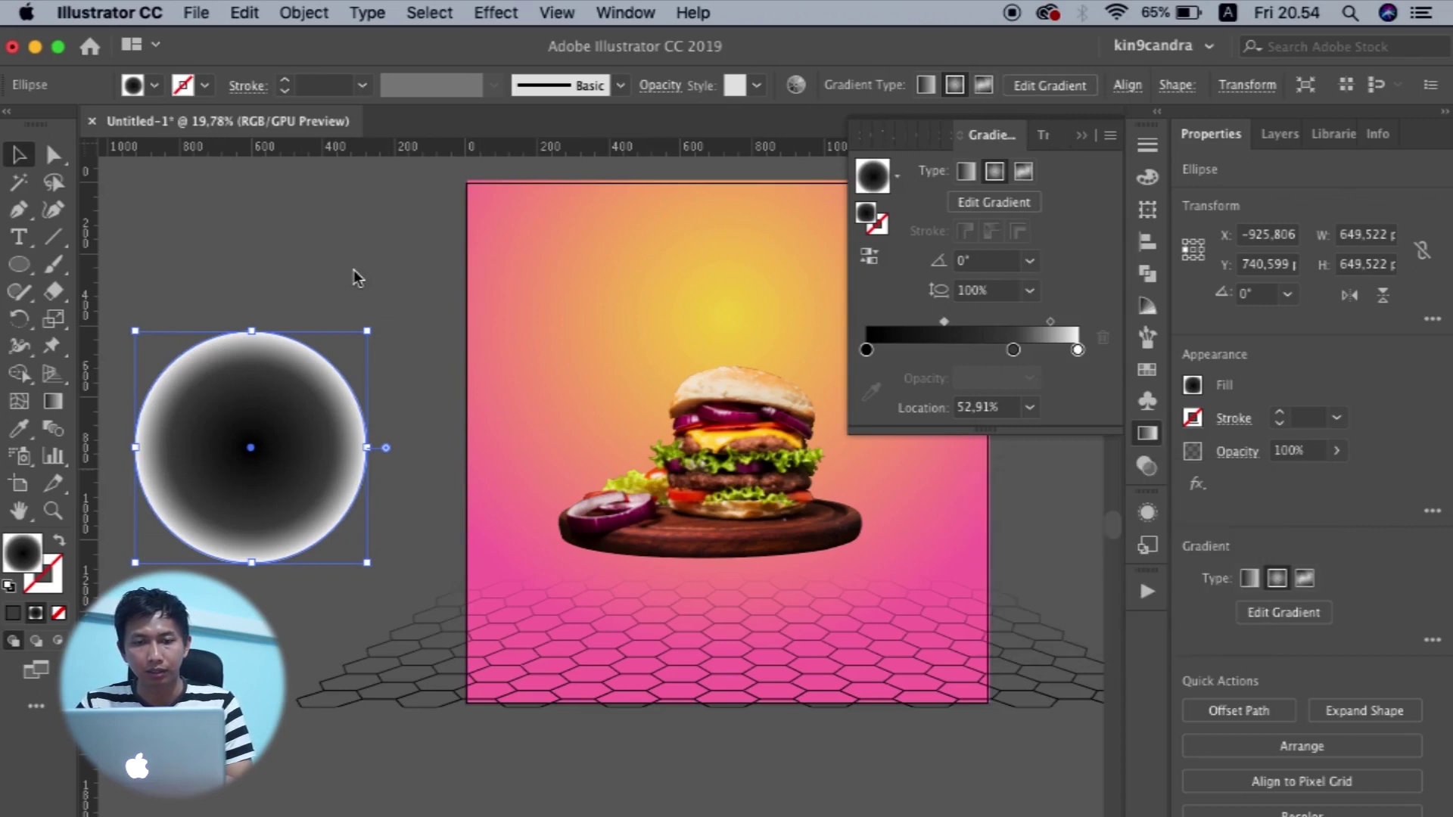
Flatten the circle into an ellipse about 650 by 203 px and move it beneath the burger's wooden board.
left_click(301, 300)
left_click(250, 331)
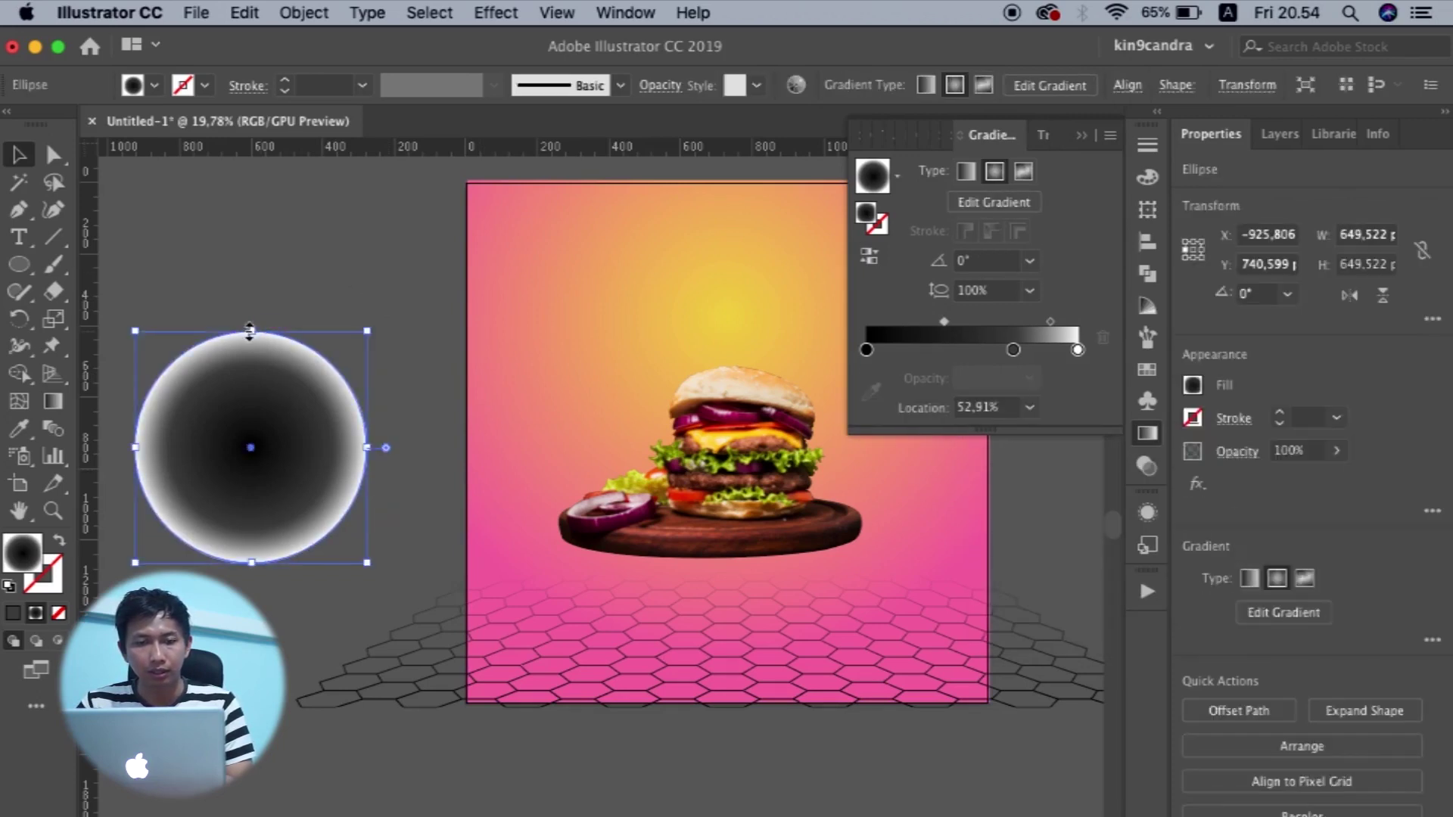
left_click_drag(253, 333, 252, 491)
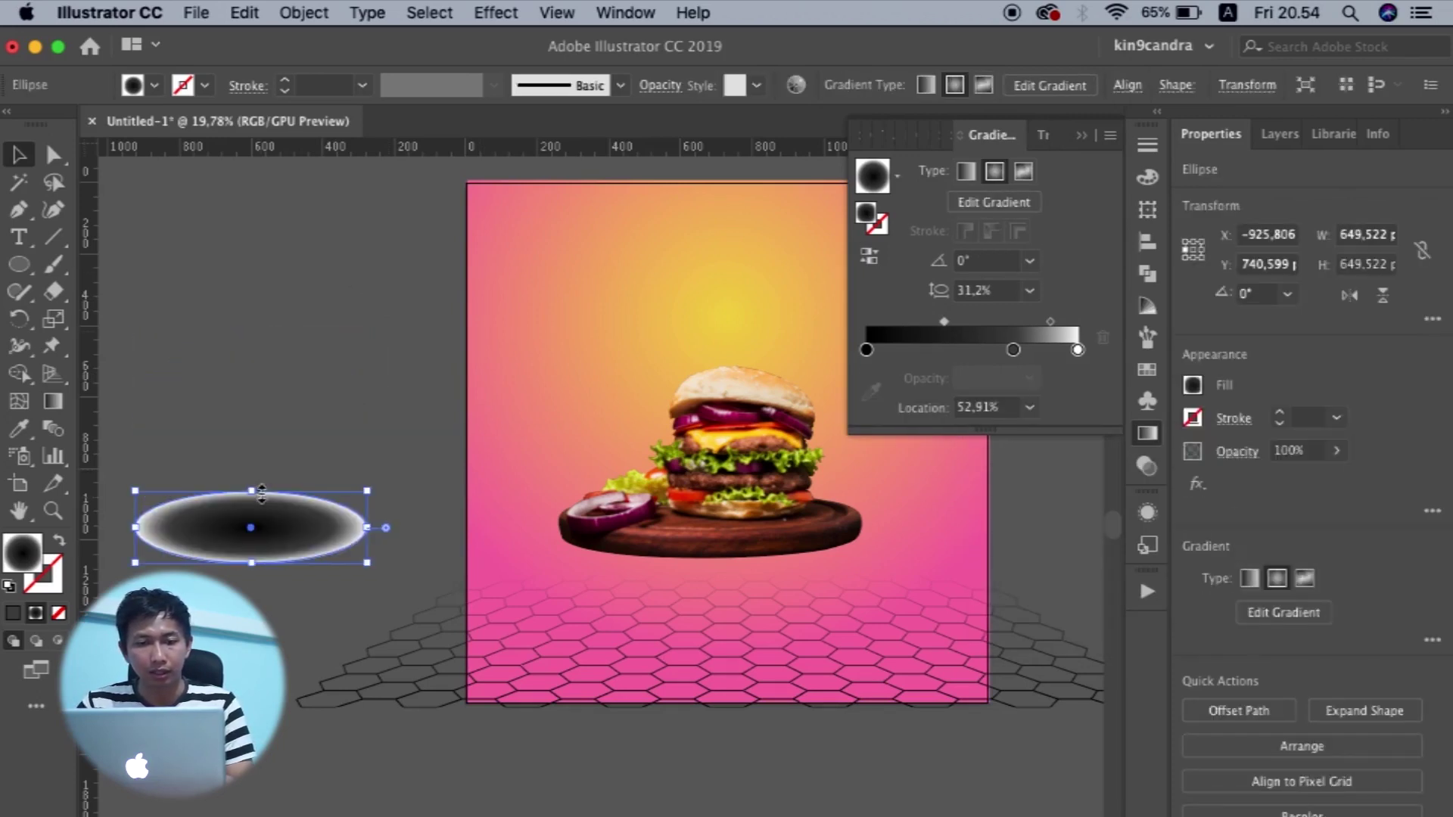
left_click_drag(291, 544, 758, 588)
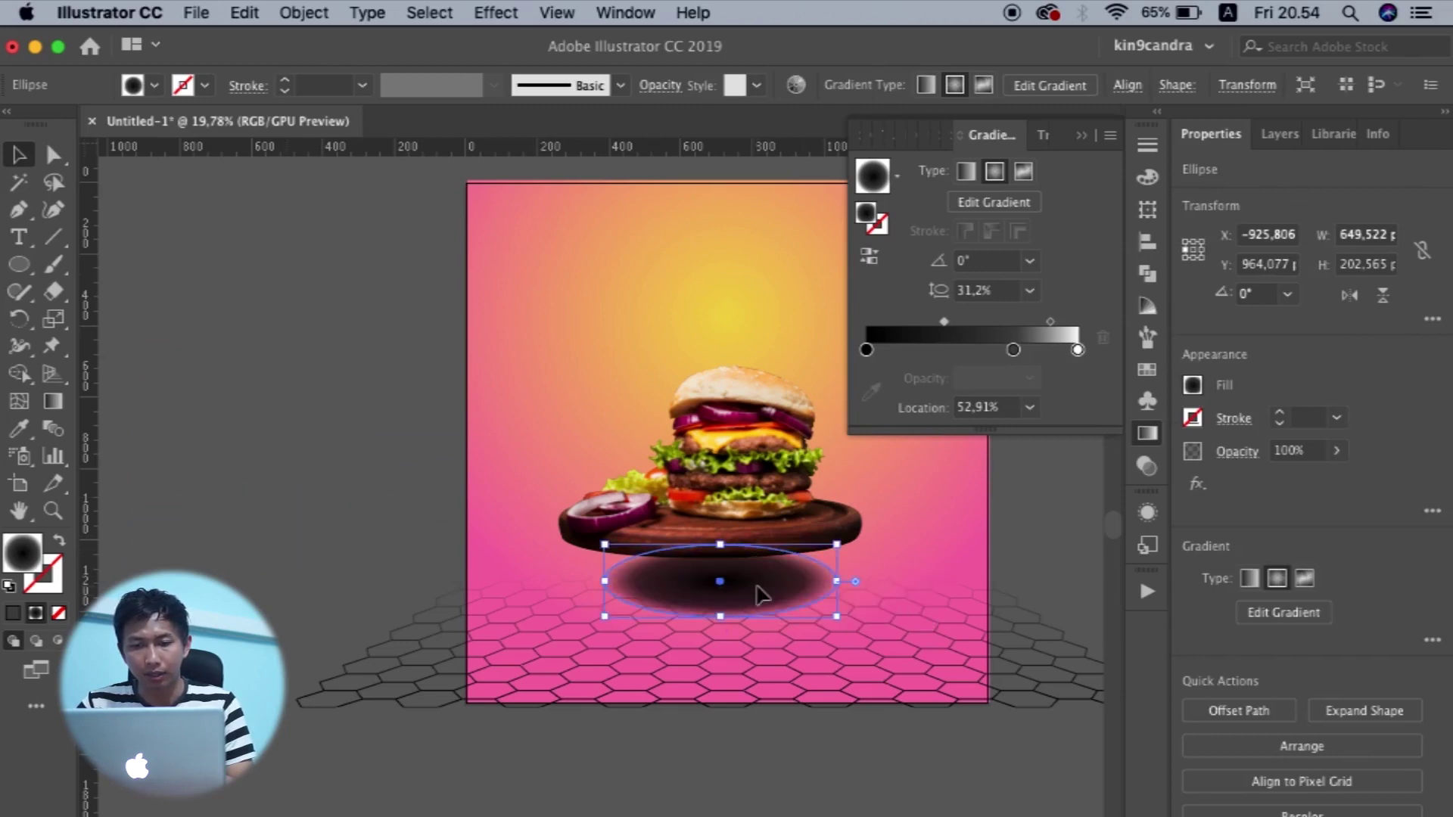
Widen the shadow ellipse symmetrically to about 1088 px and nudge it up closer to the wooden board.
scroll(757, 593, "up", 2)
left_click_drag(873, 579, 987, 578)
scroll(986, 579, "down", 2)
key("shift+Up")
key("shift+Up")
scroll(985, 574, "up", 2)
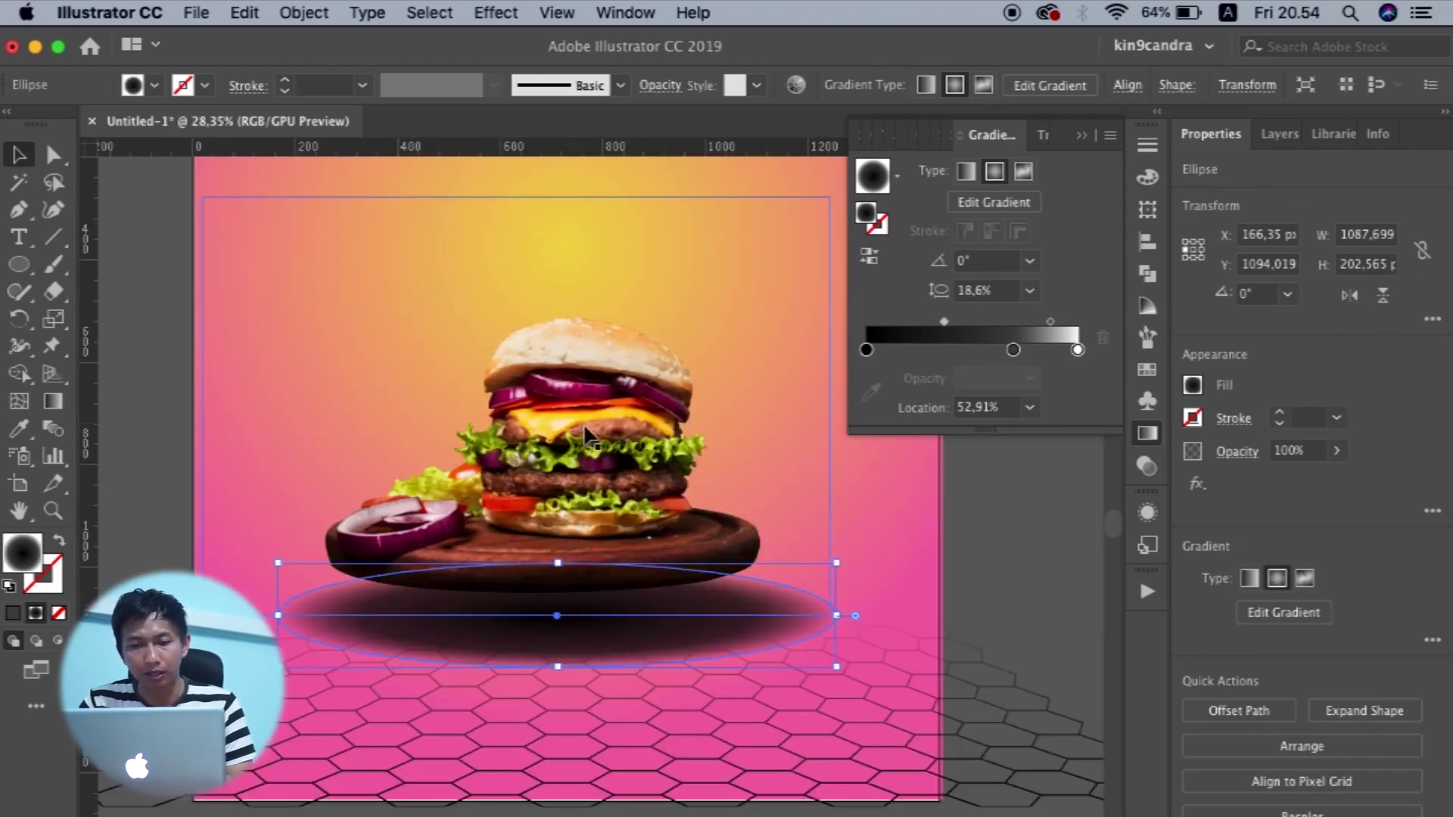
Arrange the shadow ellipse behind the clipped burger and its wooden board.
right_click(625, 605)
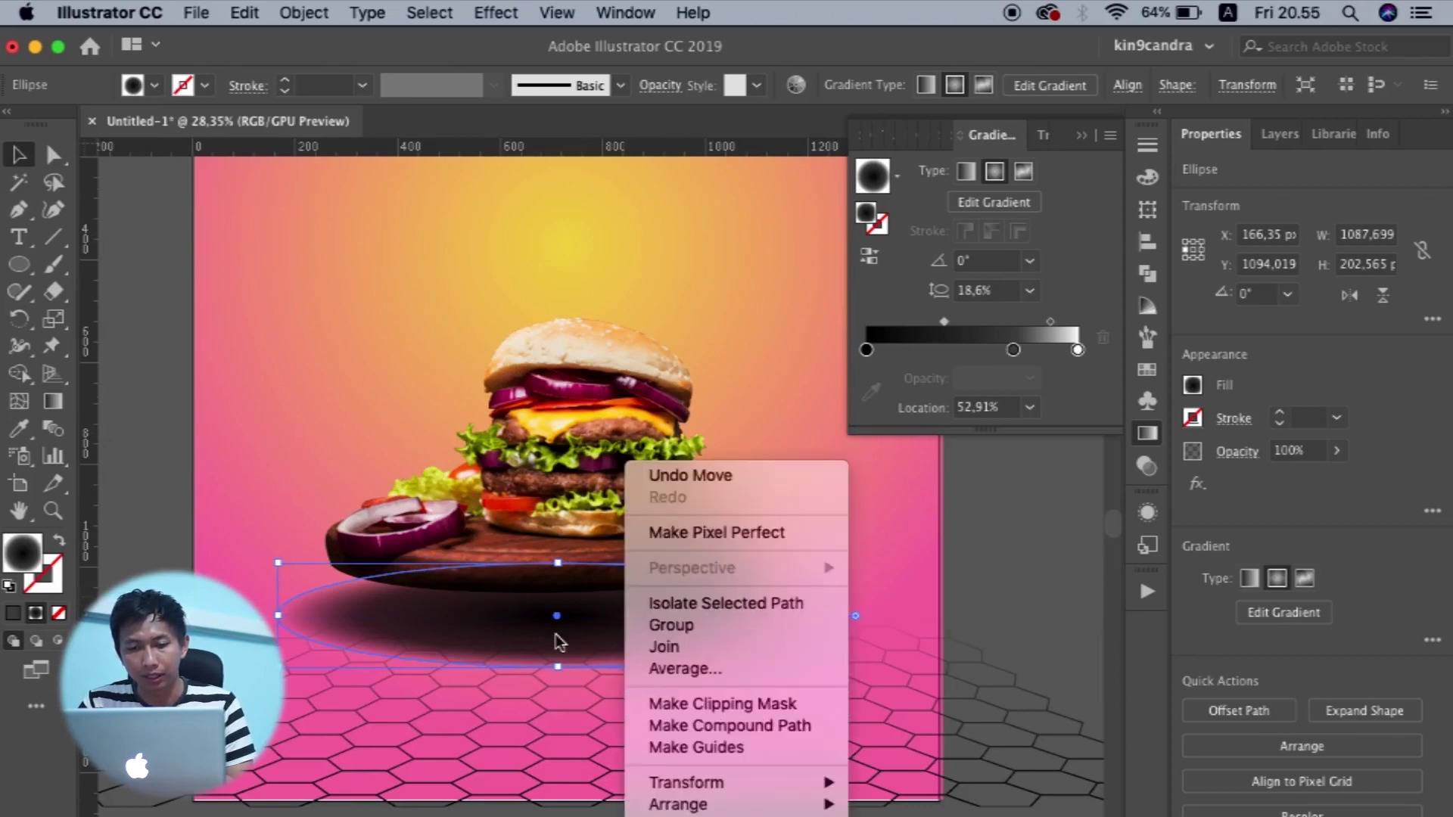
mouse_move(759, 791)
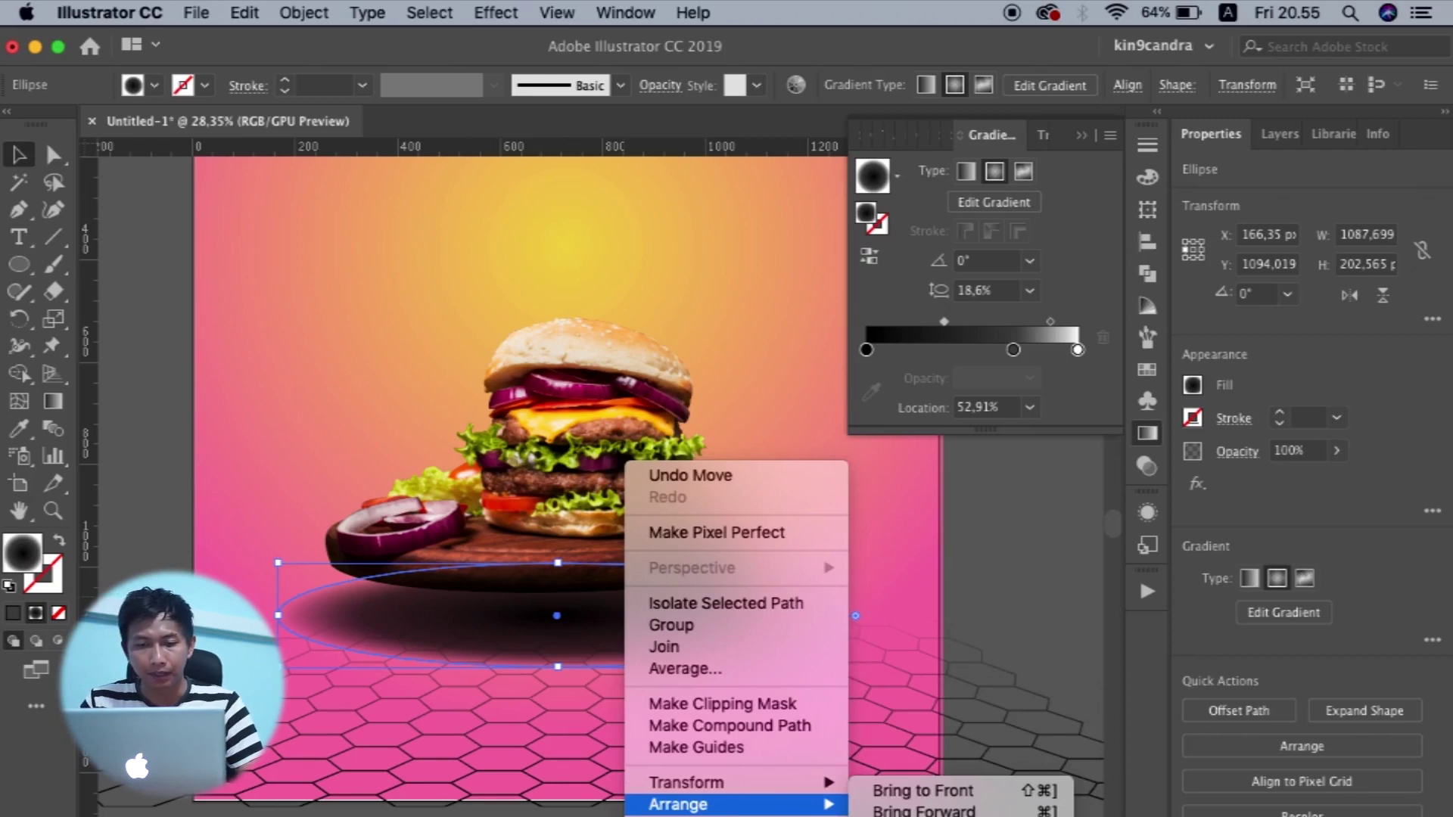
left_click(923, 811)
scroll(577, 593, "up", 2)
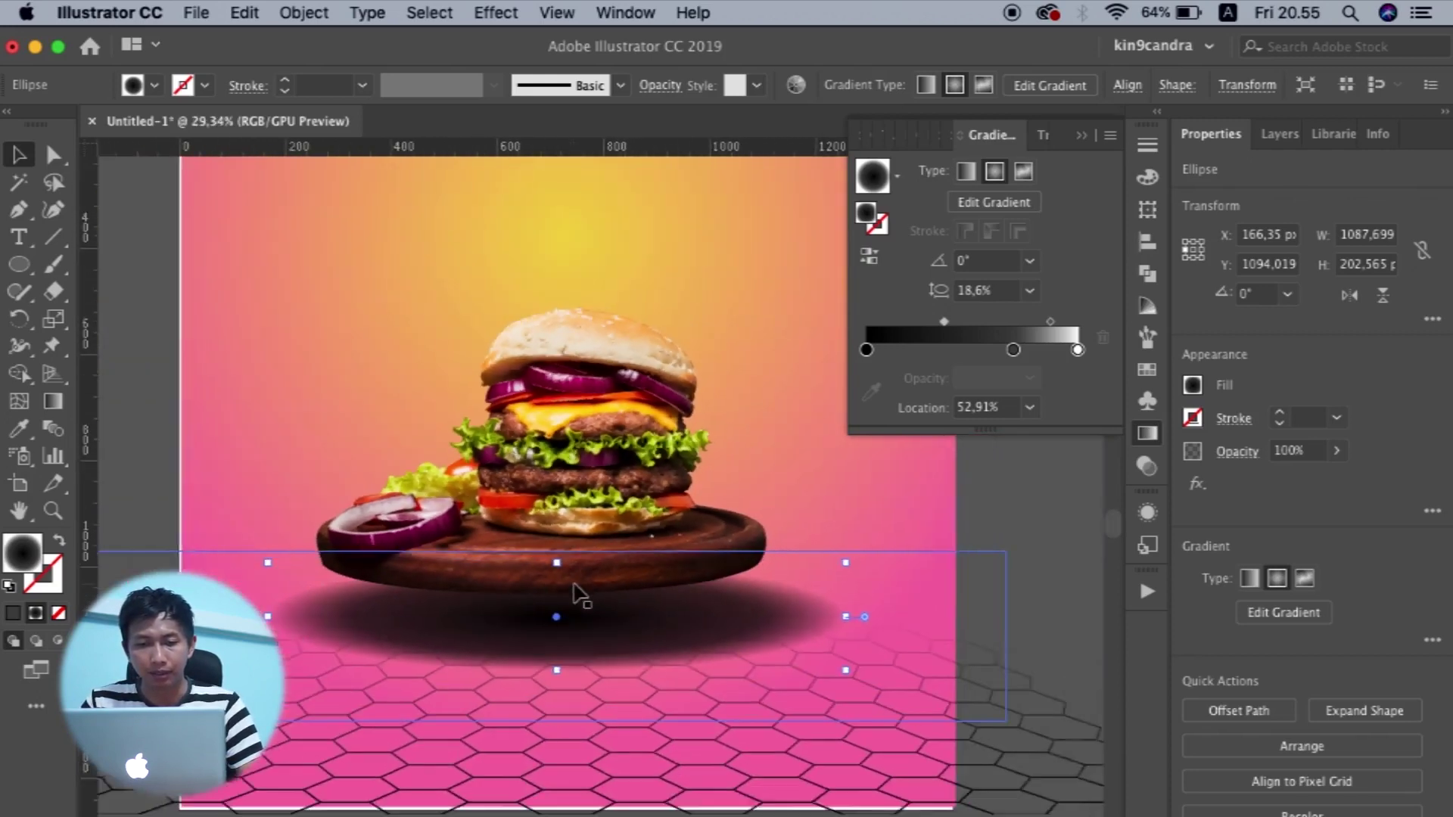
Nudge the shadow ellipse up towards the wooden board and scale it down around its centre to about 906 by 179 px.
scroll(578, 593, "down", 2)
left_click_drag(833, 615, 802, 615)
scroll(802, 614, "up", 3)
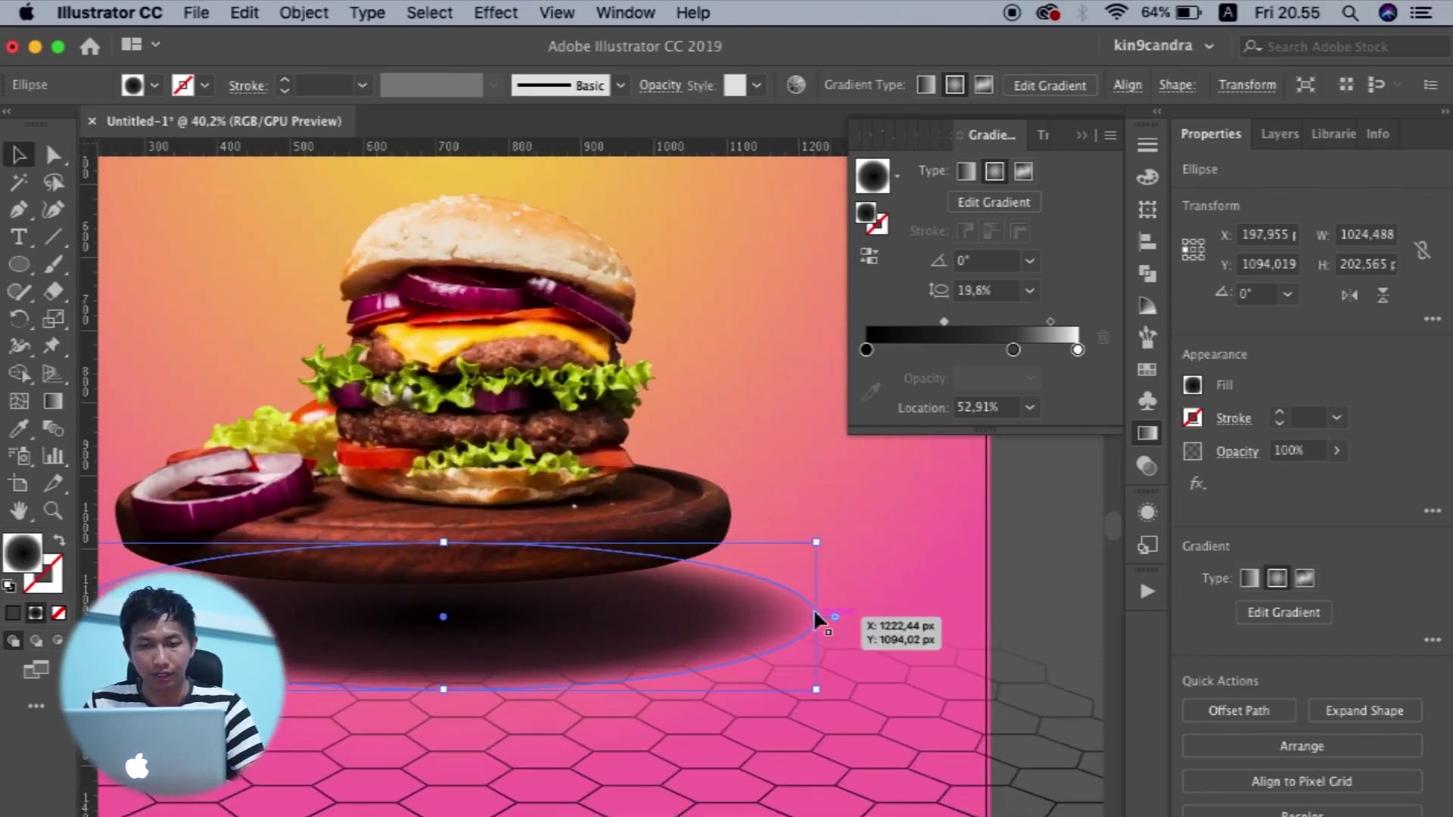
key("shift+Up")
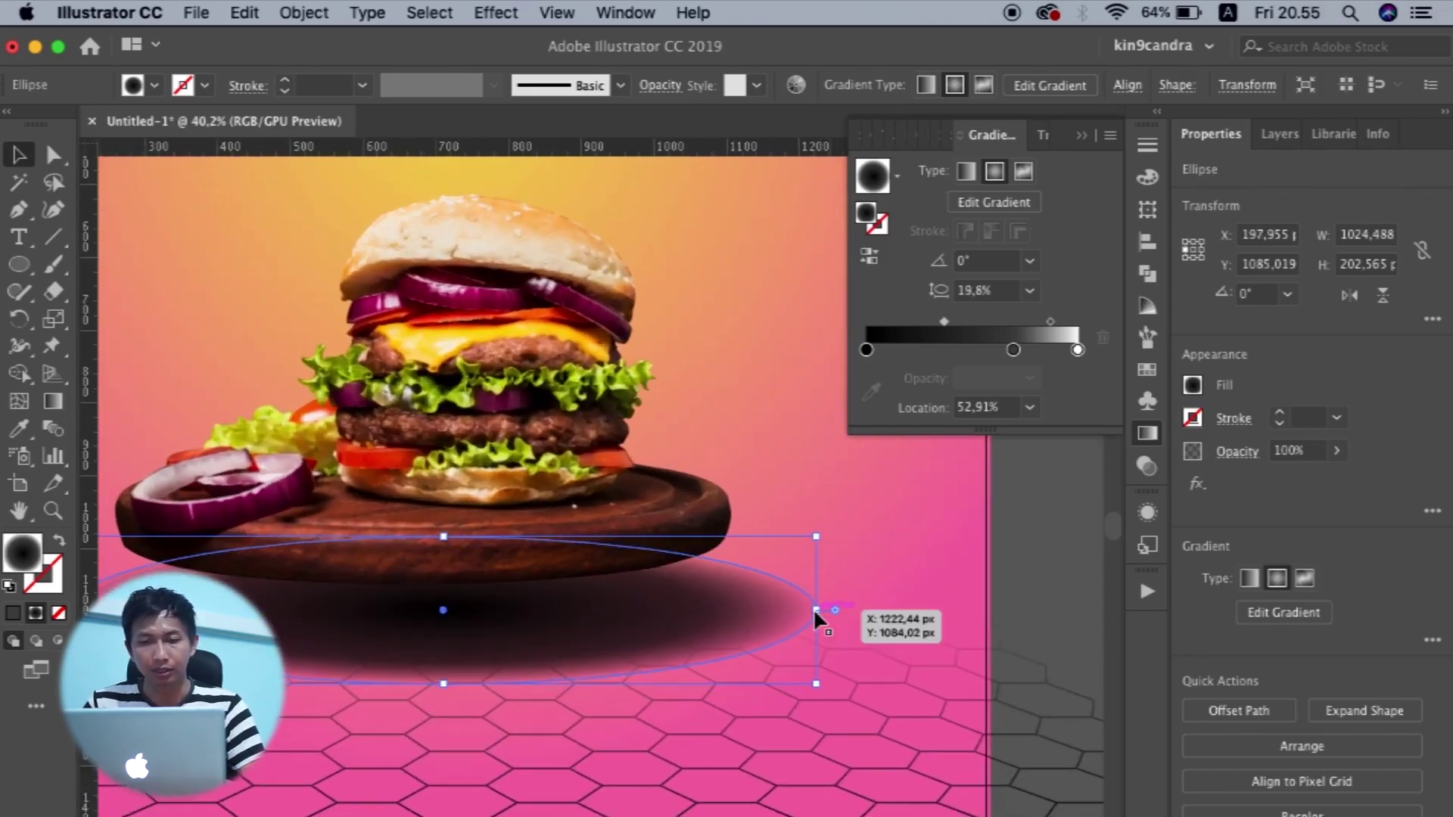
scroll(815, 609, "down", 5)
left_click(969, 604)
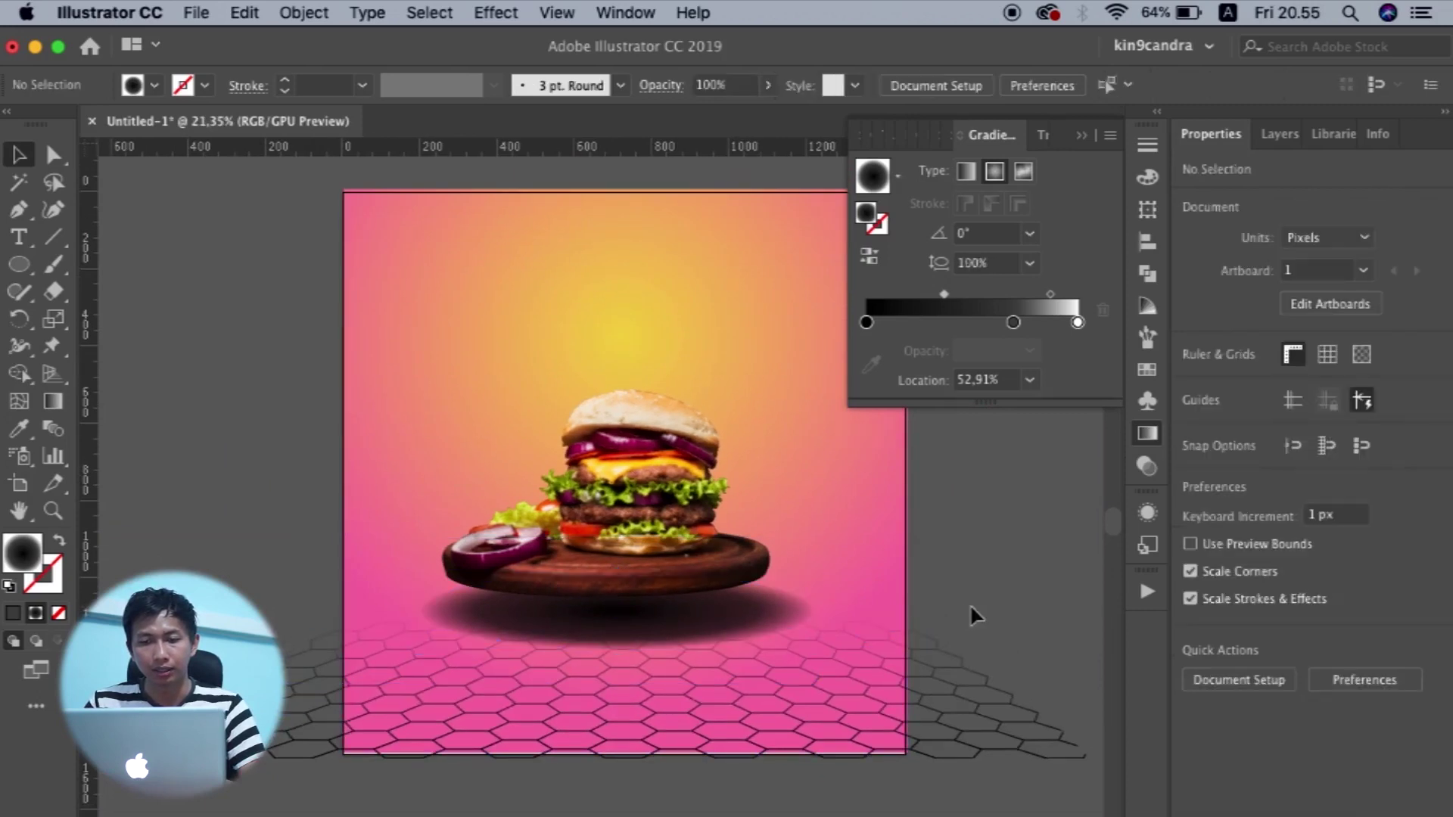
left_click(746, 634)
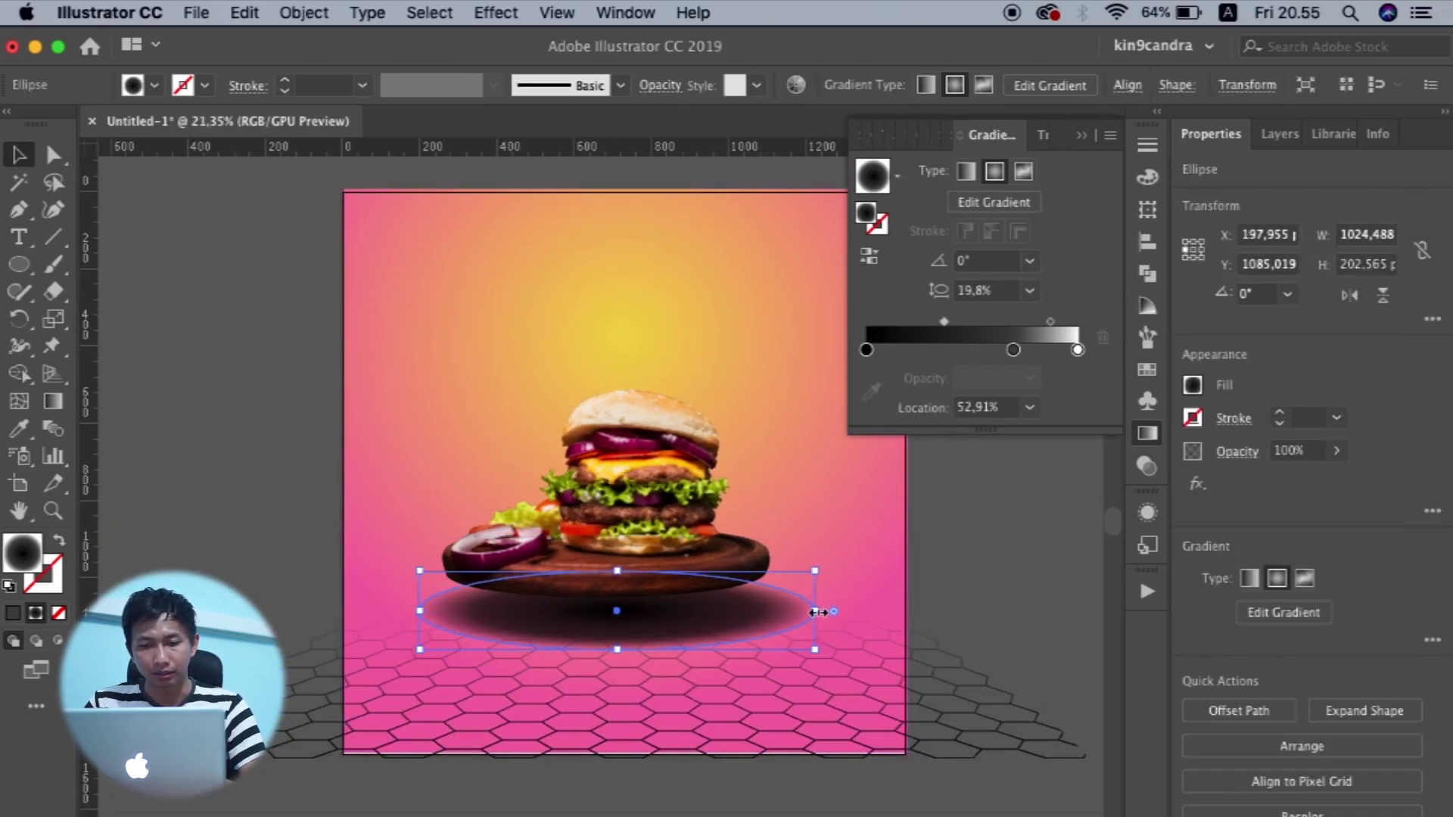
left_click_drag(817, 611, 792, 615)
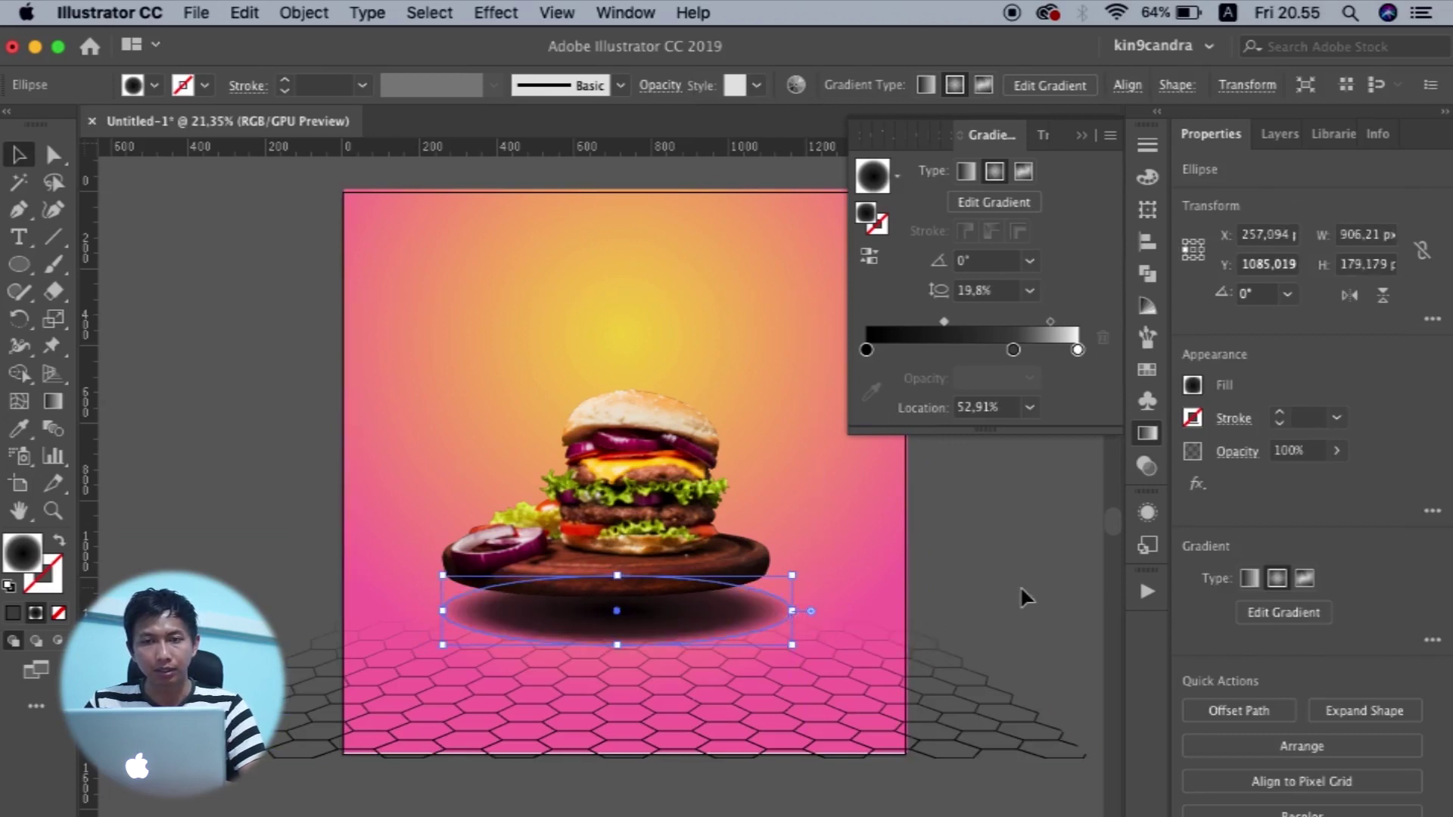
Apply a Gaussian Blur with a radius of about 20.3 pixels to the shadow ellipse.
left_click(496, 13)
mouse_move(625, 453)
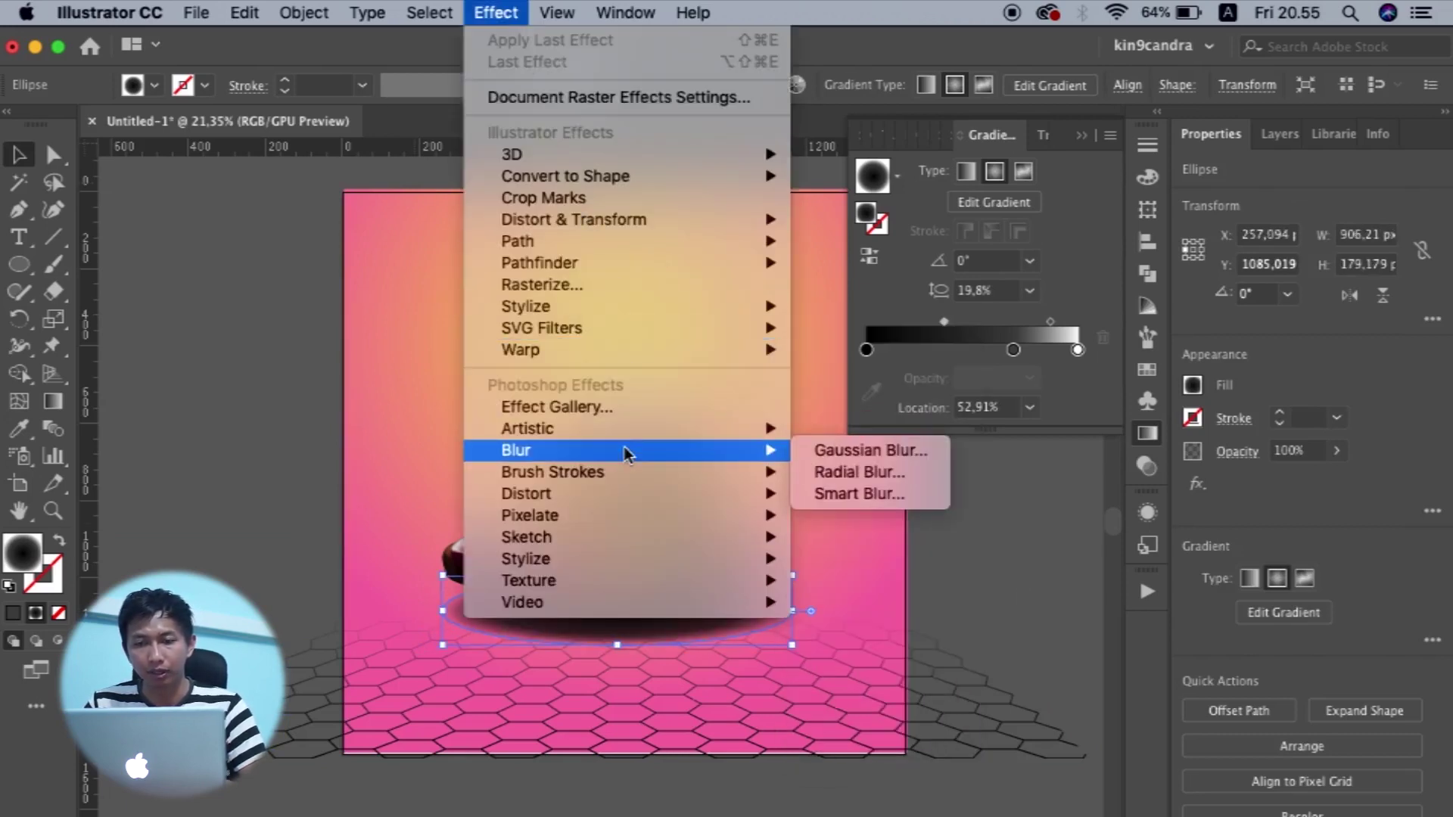
left_click(815, 452)
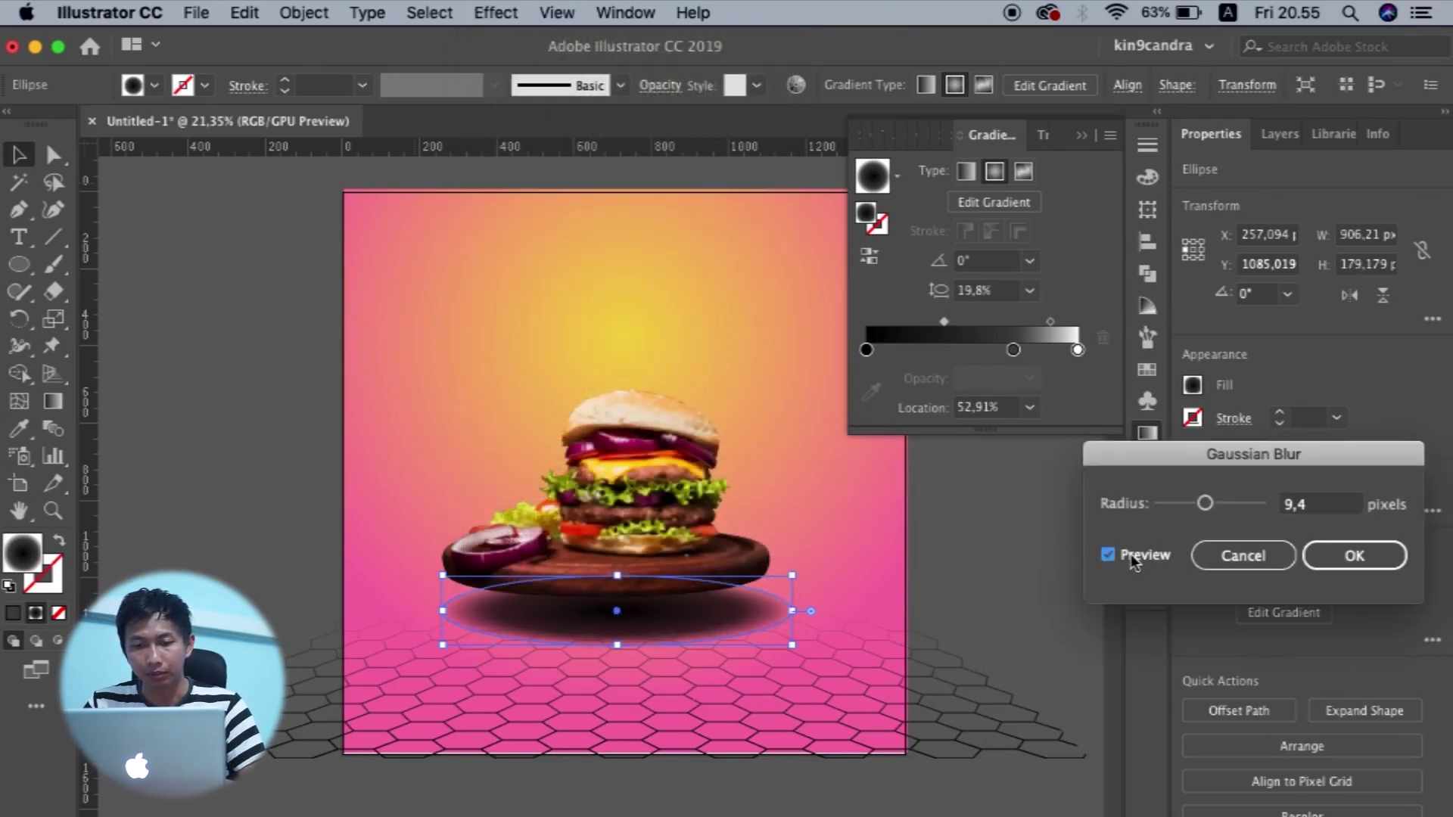
left_click_drag(1212, 508, 1216, 511)
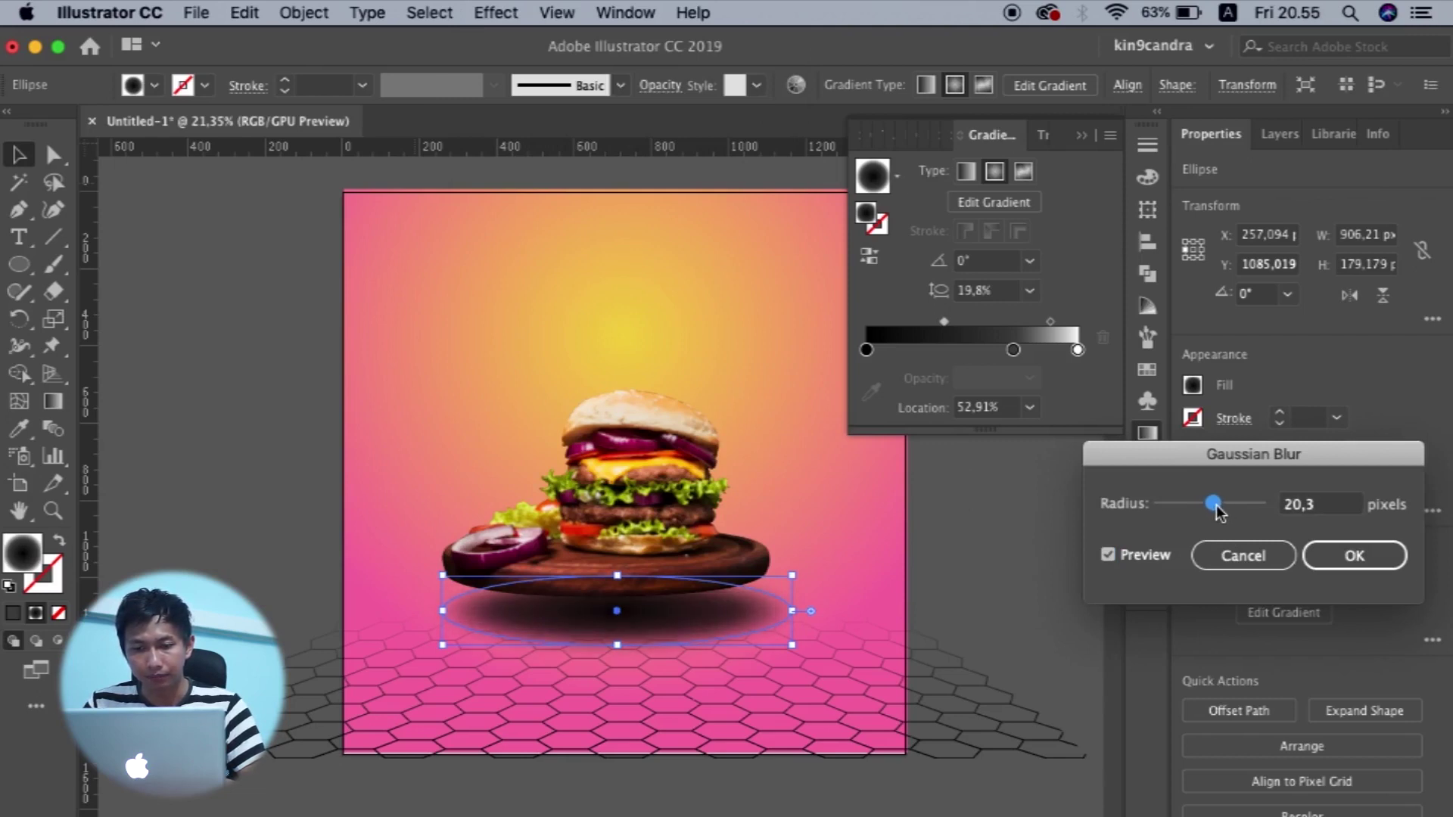
left_click(1337, 576)
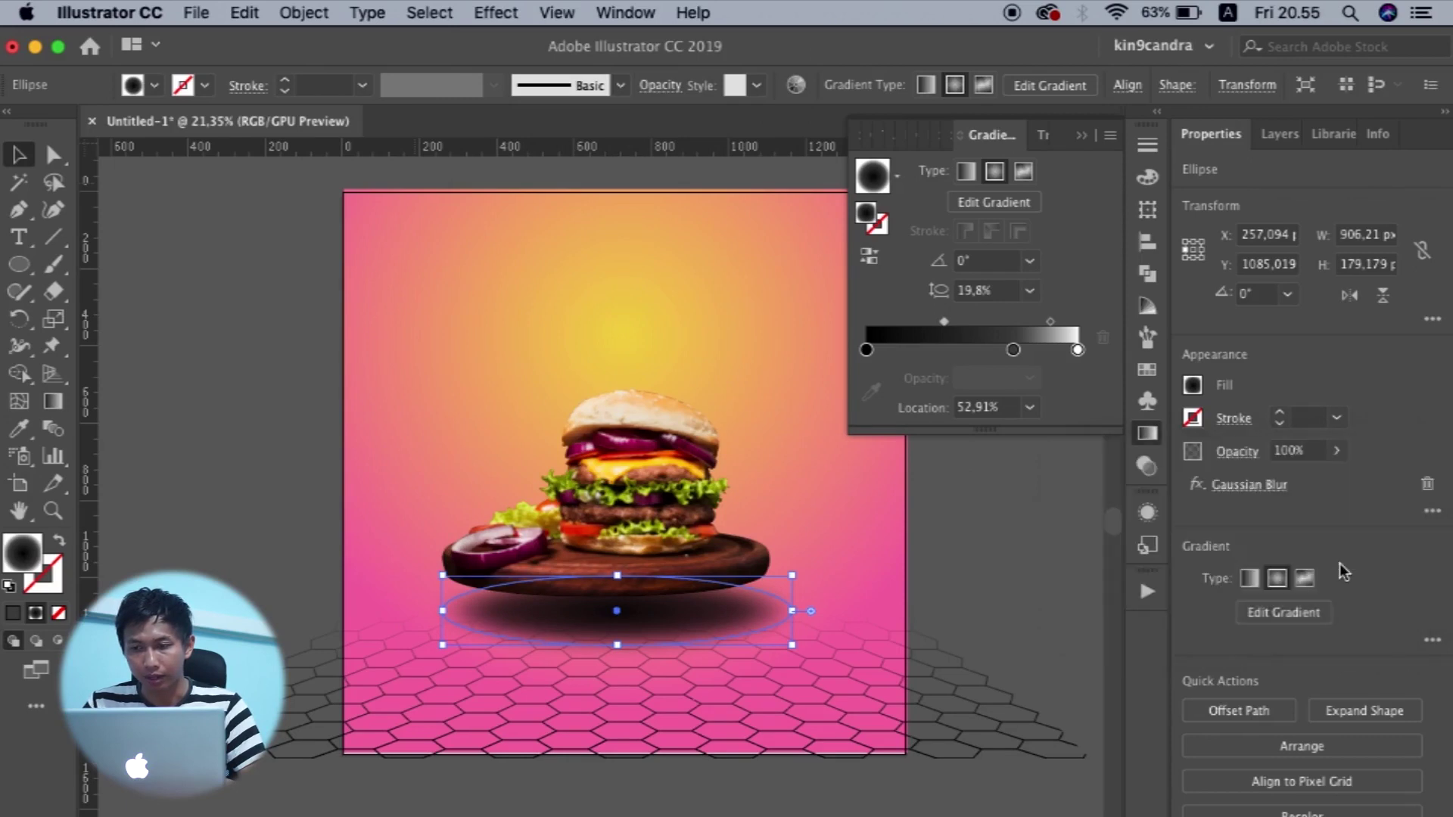
Lower the shadow ellipse's opacity to 85%.
left_click(1298, 450)
type("80")
key("Return")
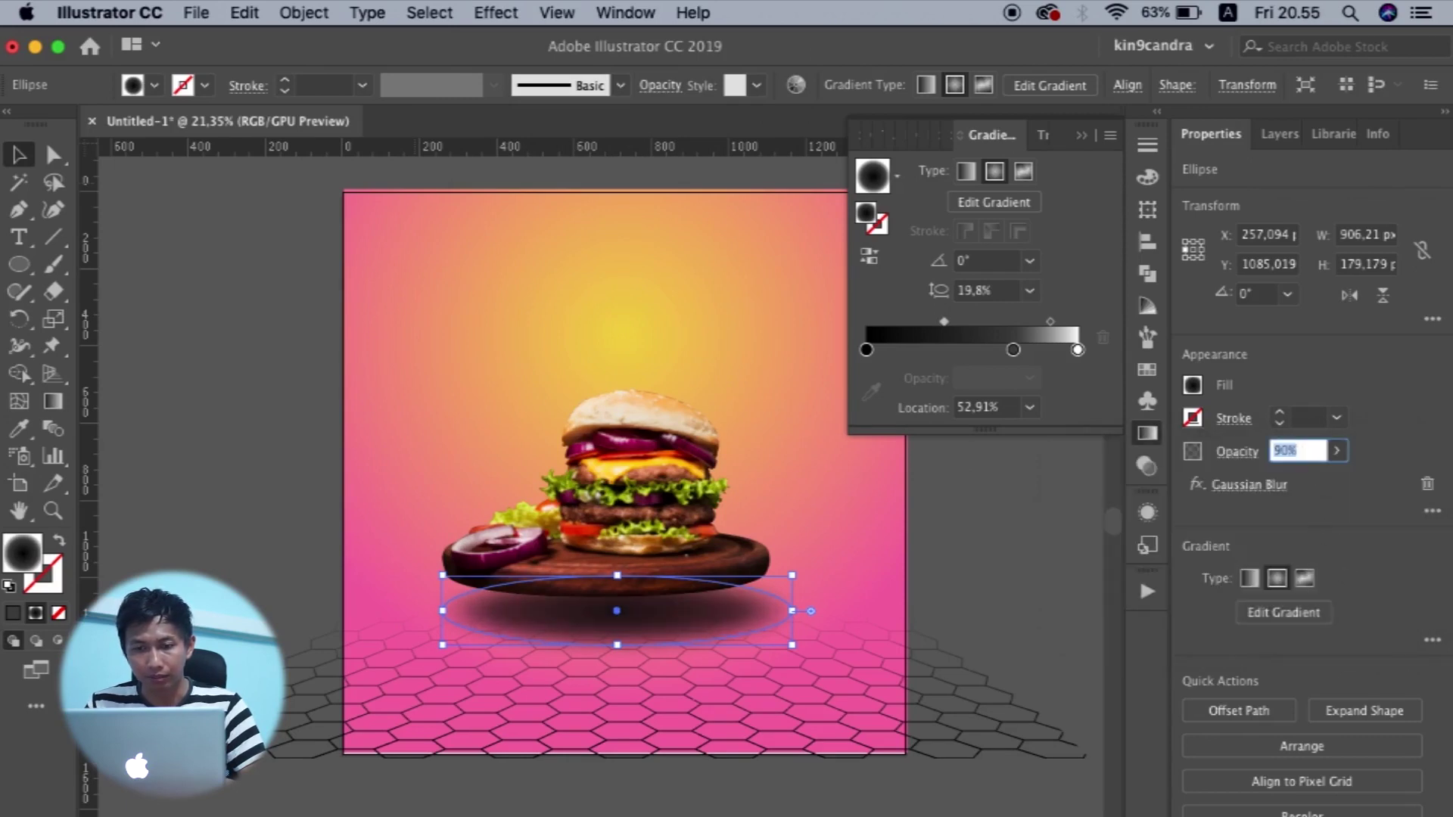
type("90")
key("Return")
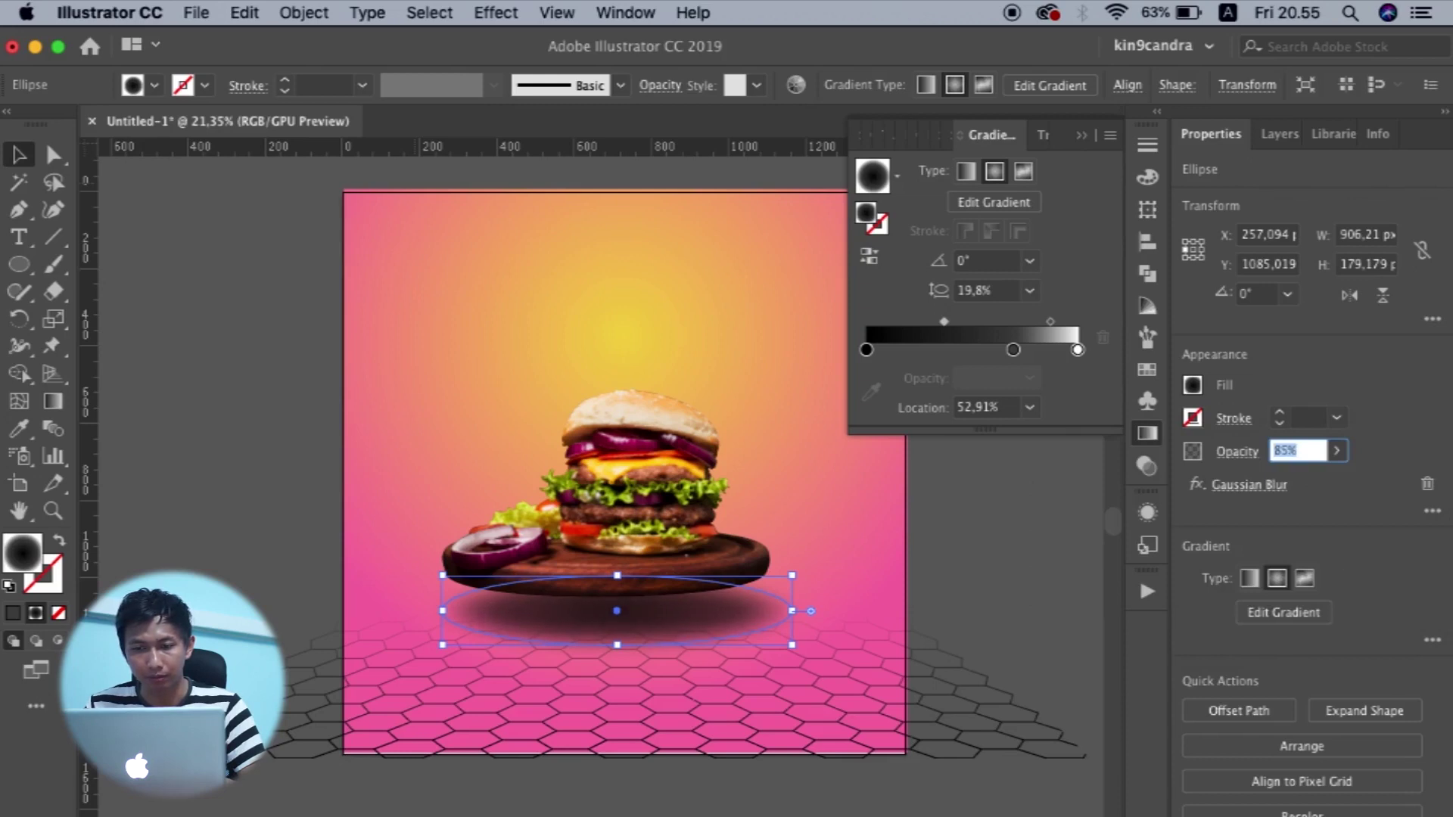
left_click(1001, 571)
Enlarge the burger and its shadow, the shadow ellipse to about 1088 by 215 px, and centre them horizontally on the artboard.
scroll(1002, 571, "up", 3)
left_click_drag(725, 725, 670, 632)
left_click(666, 630, "shift")
key("shift+F7")
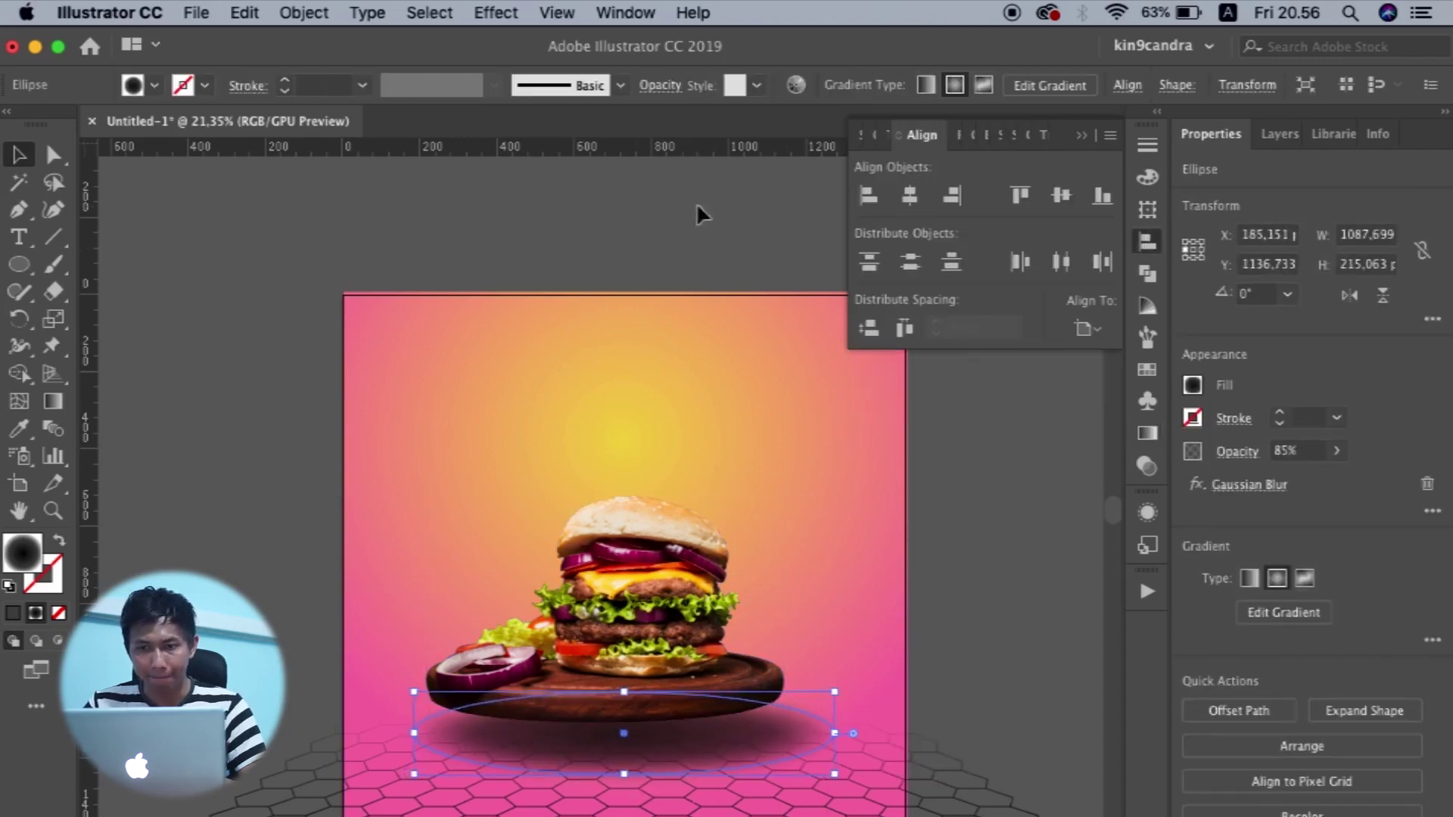
left_click(666, 575)
left_click(1013, 638)
scroll(1013, 638, "up", 1)
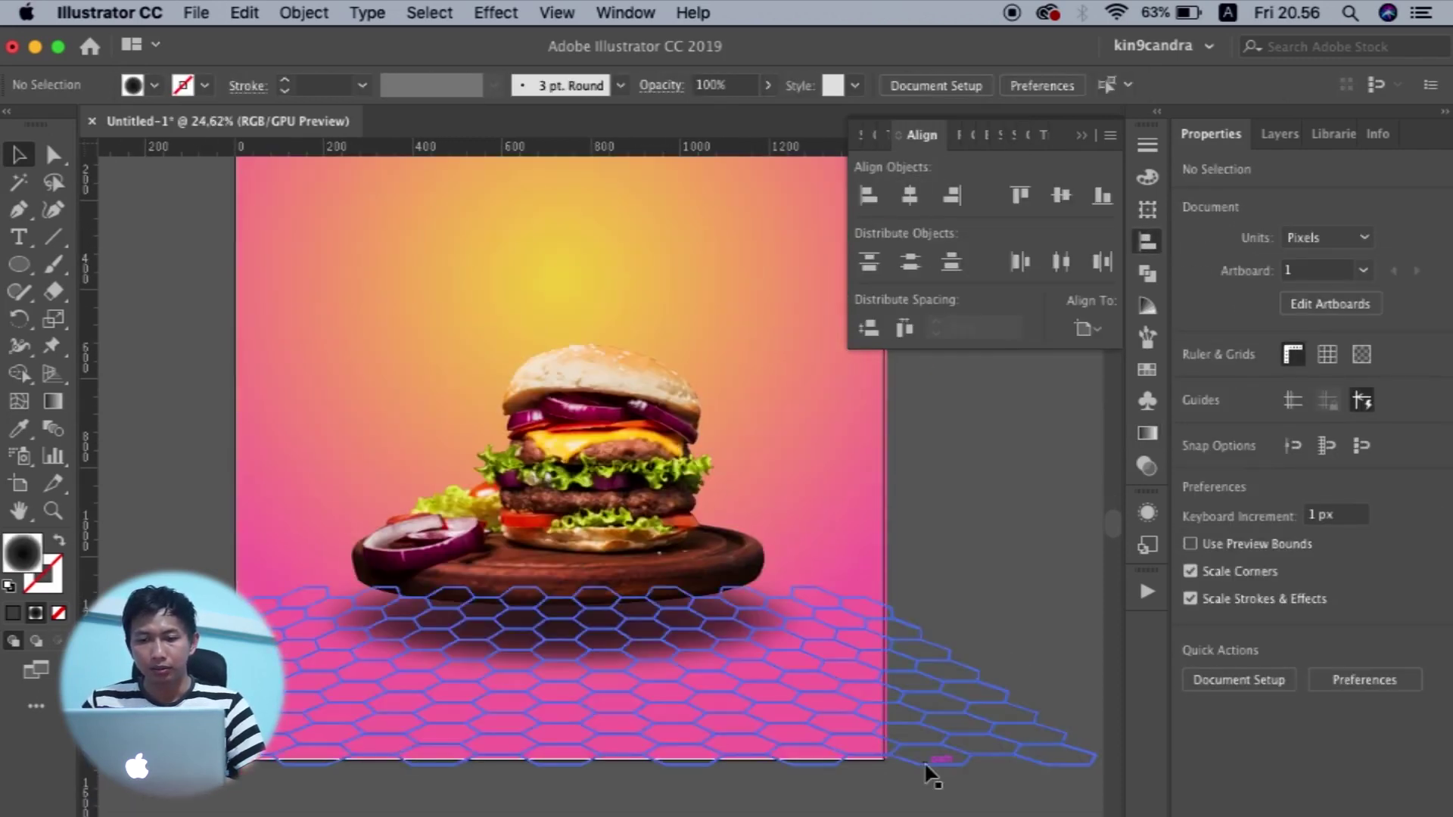
Set the honeycomb floor's blending mode to Multiply.
scroll(884, 809, "up", 3)
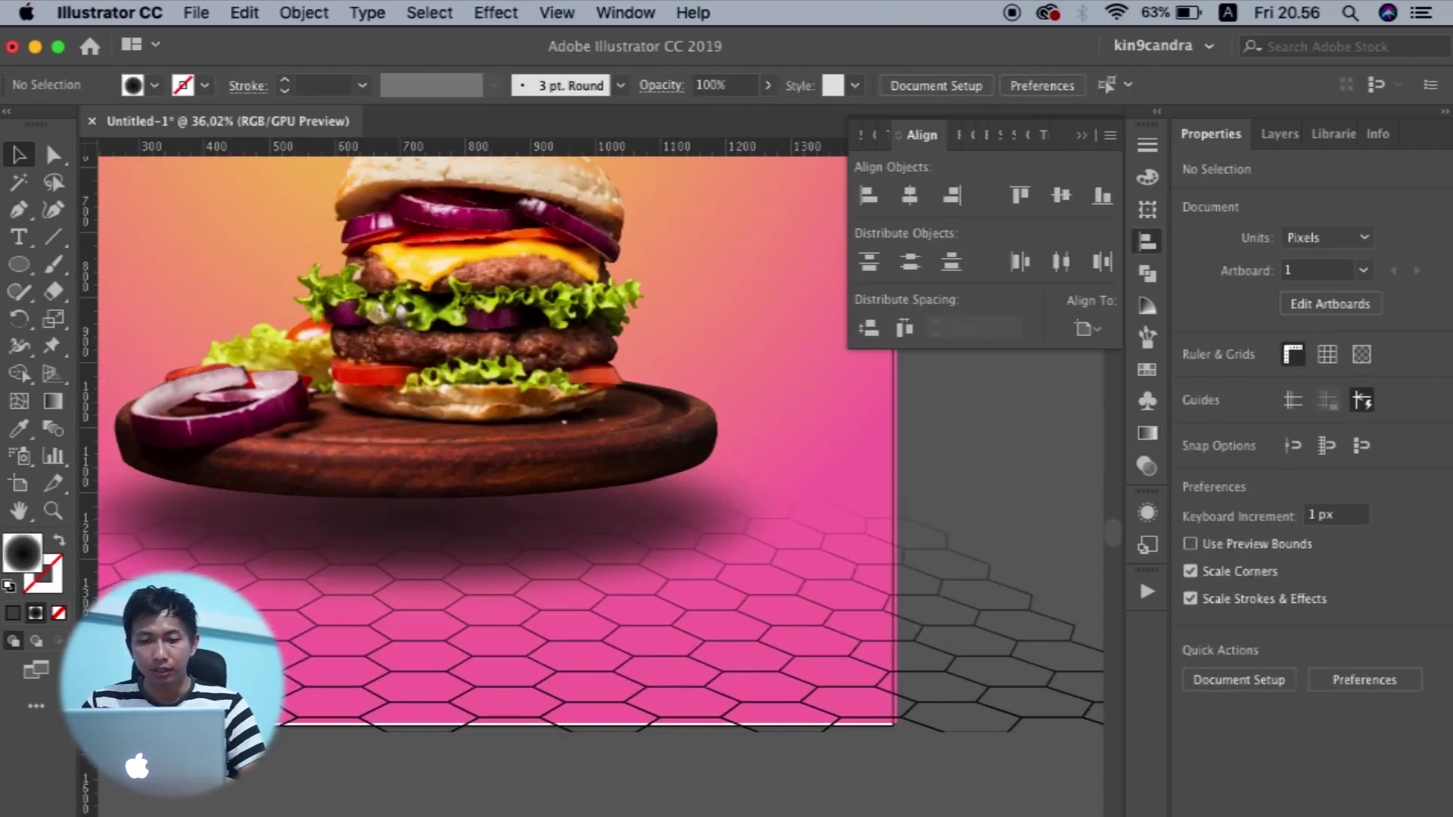
left_click(714, 688)
scroll(714, 689, "down", 4)
left_click(743, 758)
scroll(741, 755, "up", 3)
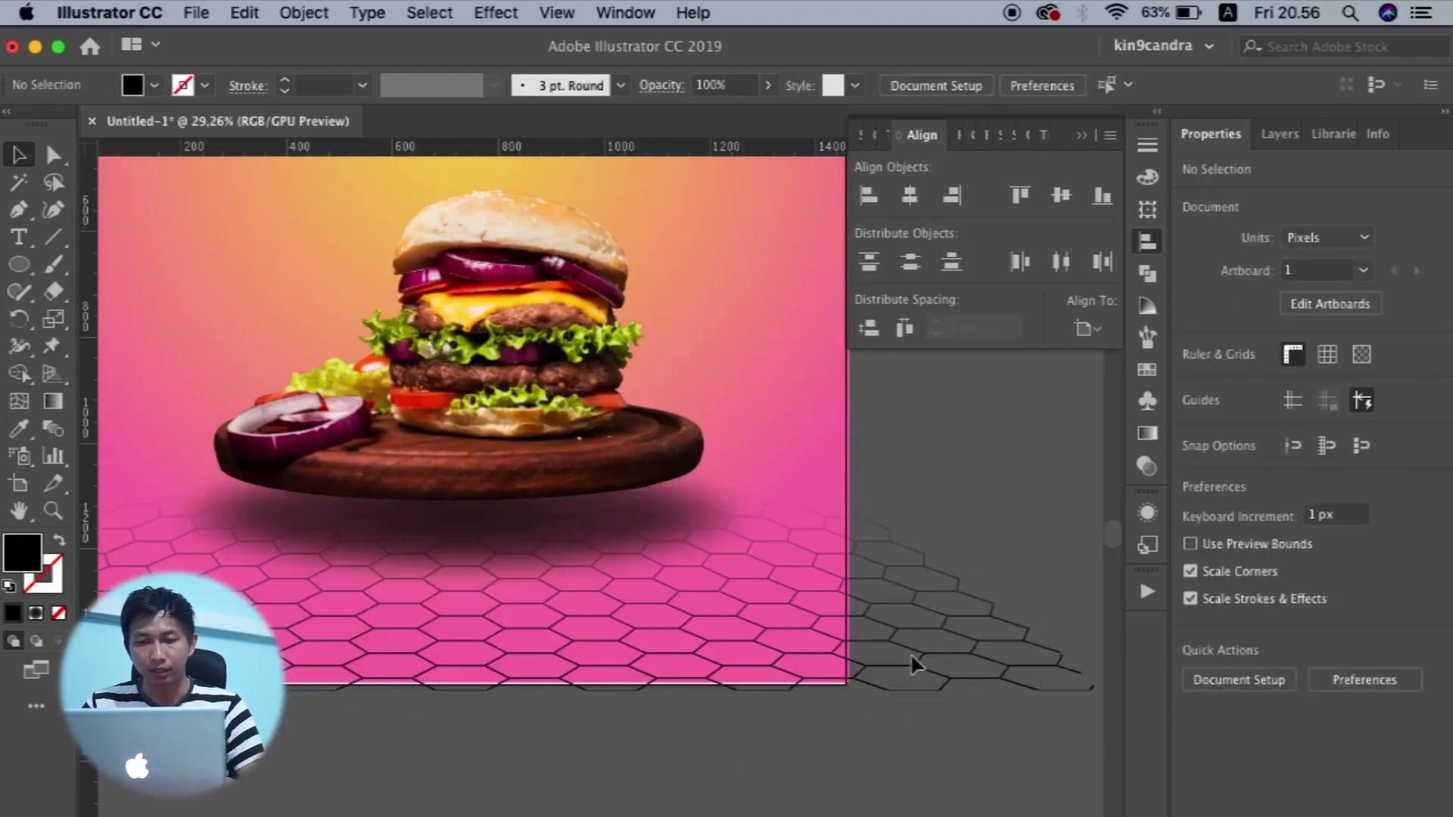
left_click(1011, 649)
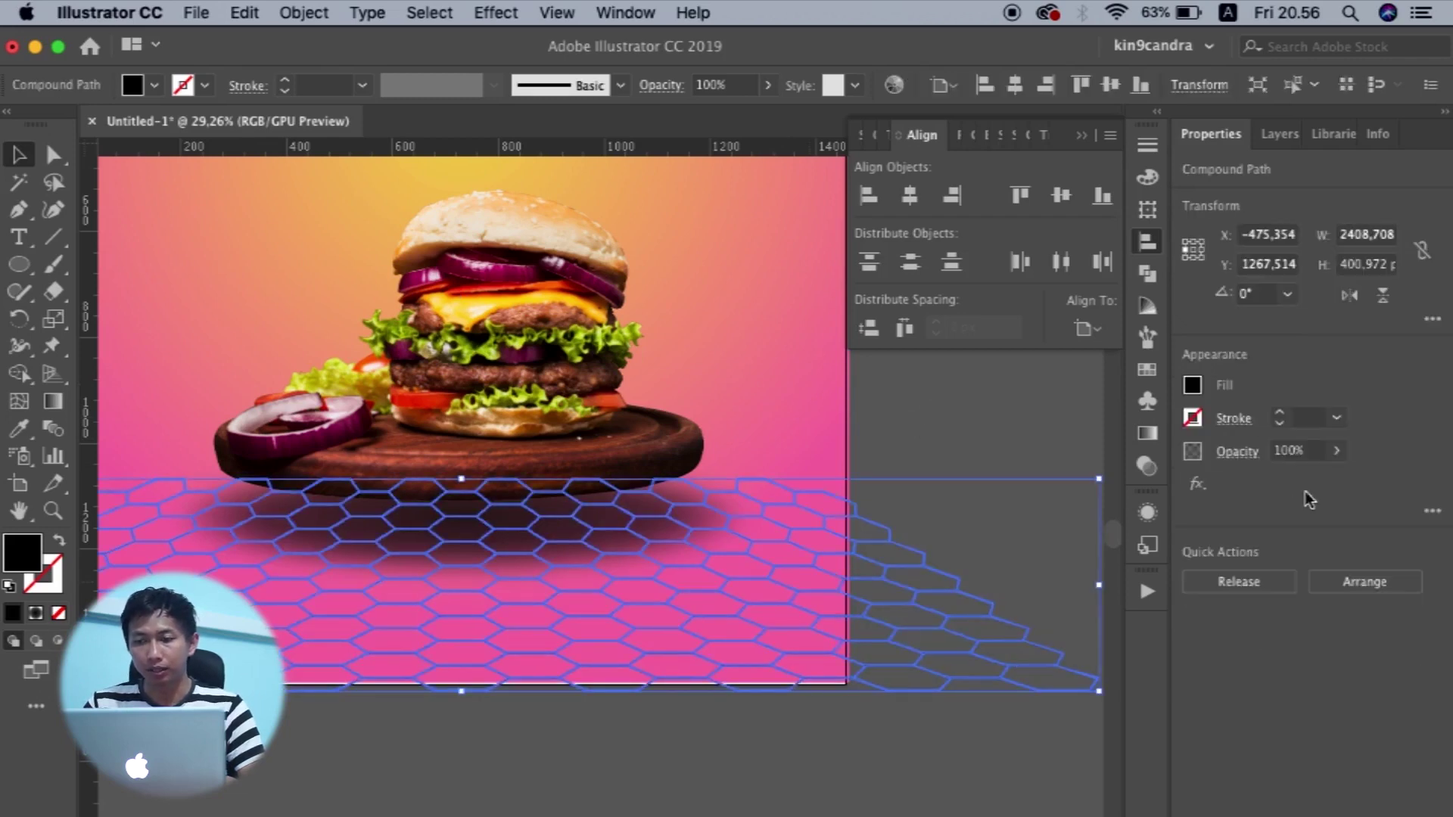
left_click(1245, 452)
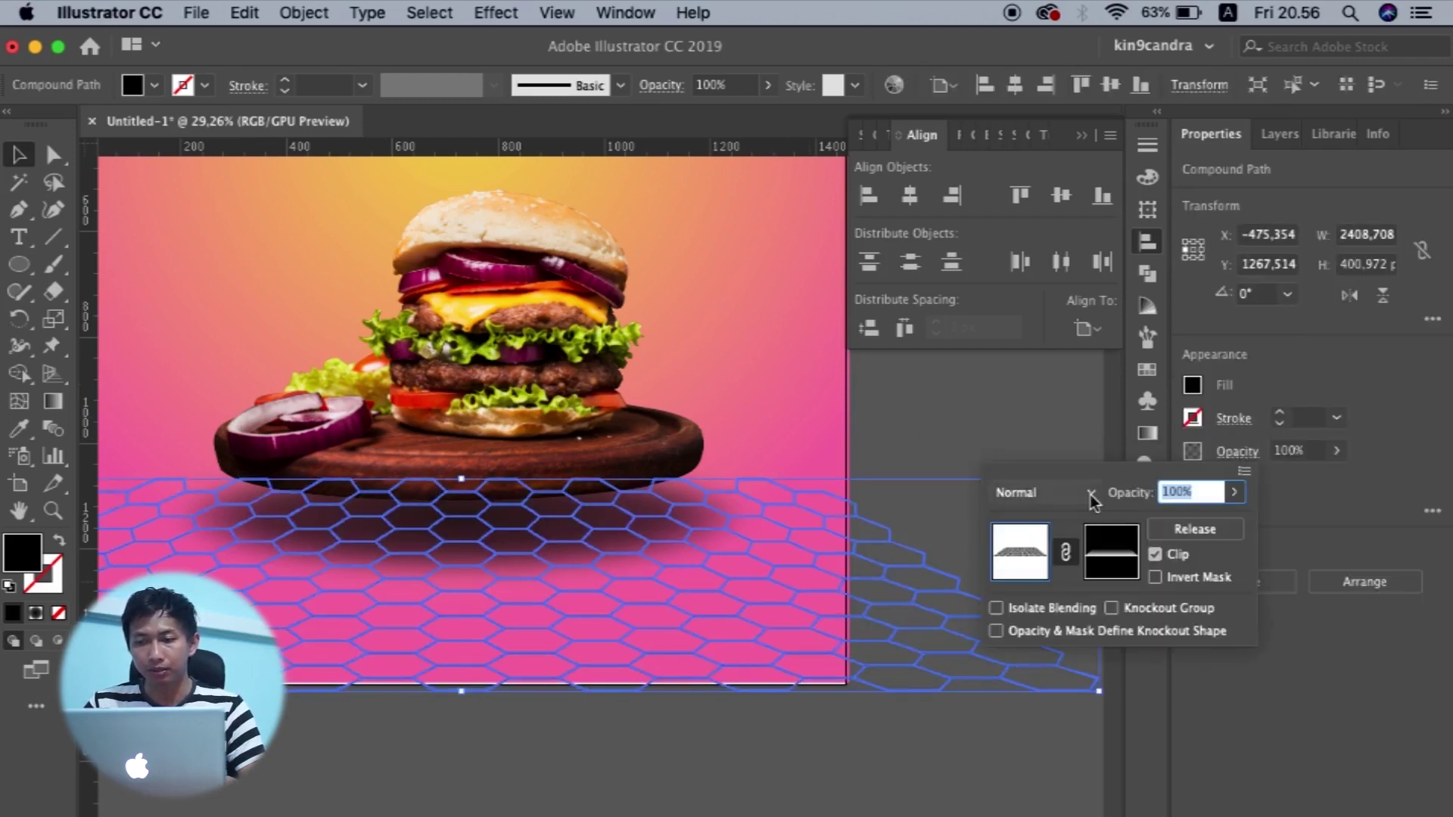
left_click(1041, 492)
left_click(1069, 120)
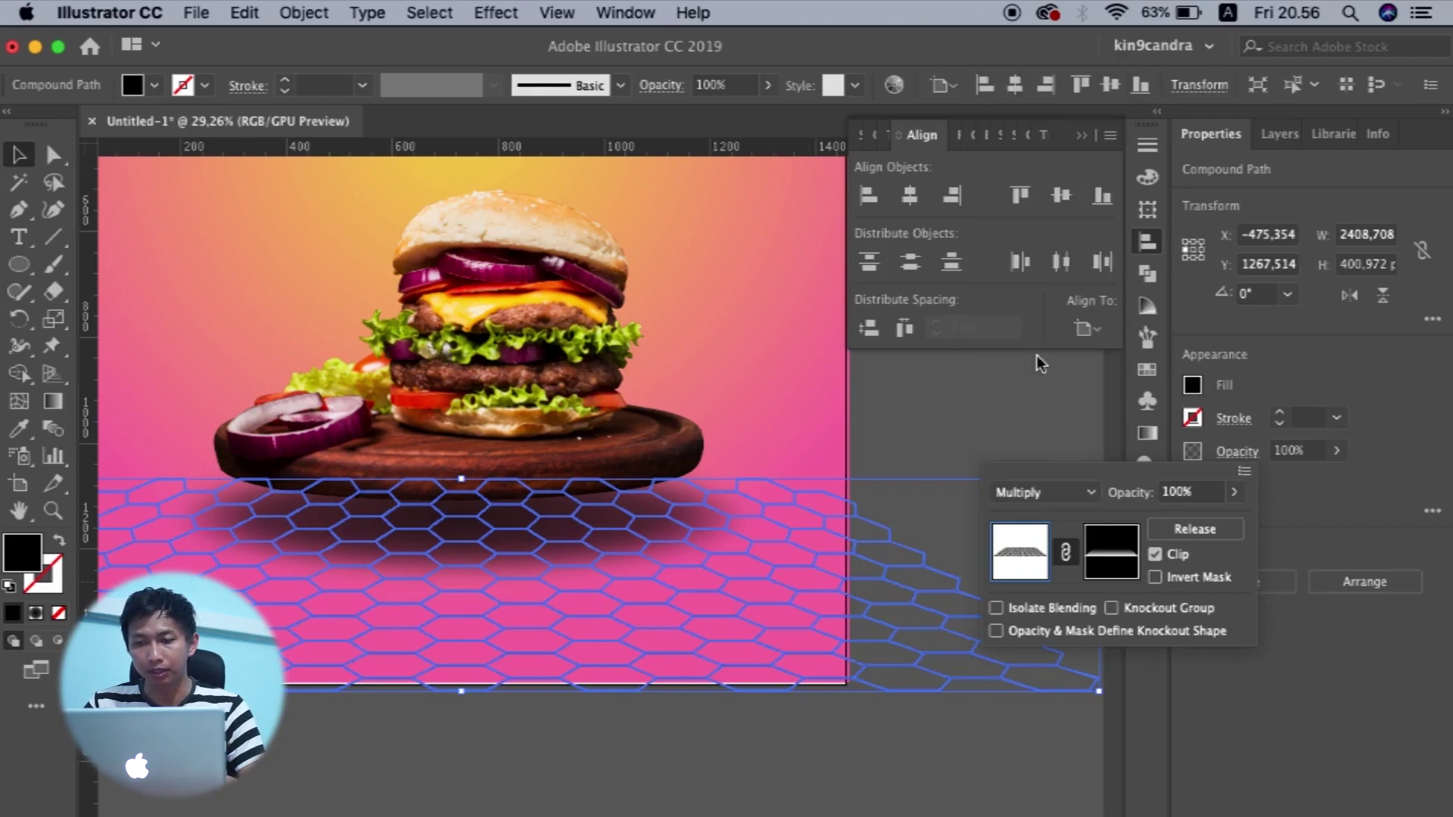
Lower the honeycomb floor's opacity to 50%.
left_click(1342, 474)
left_click(1336, 451)
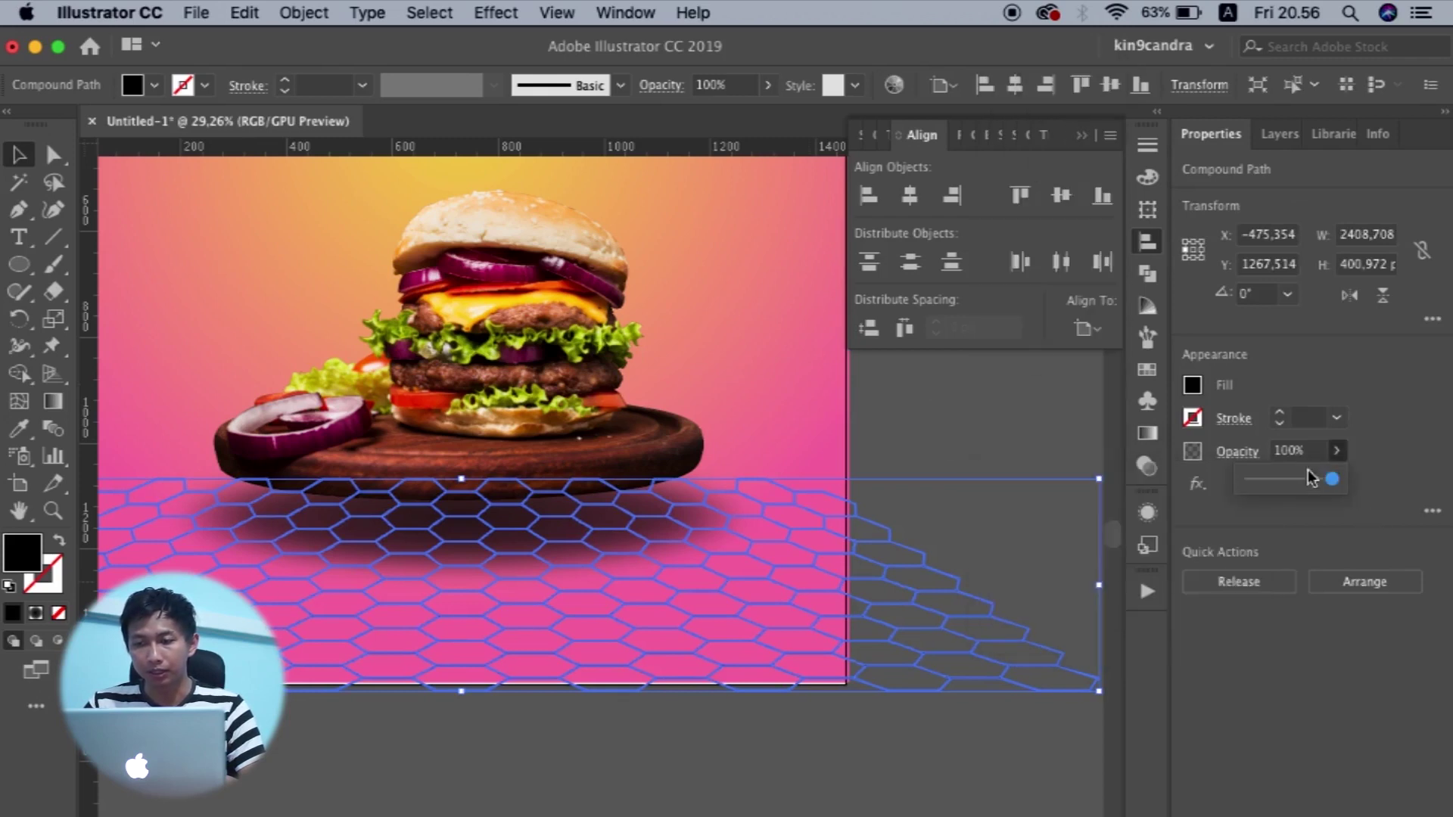
left_click_drag(1331, 485, 1292, 485)
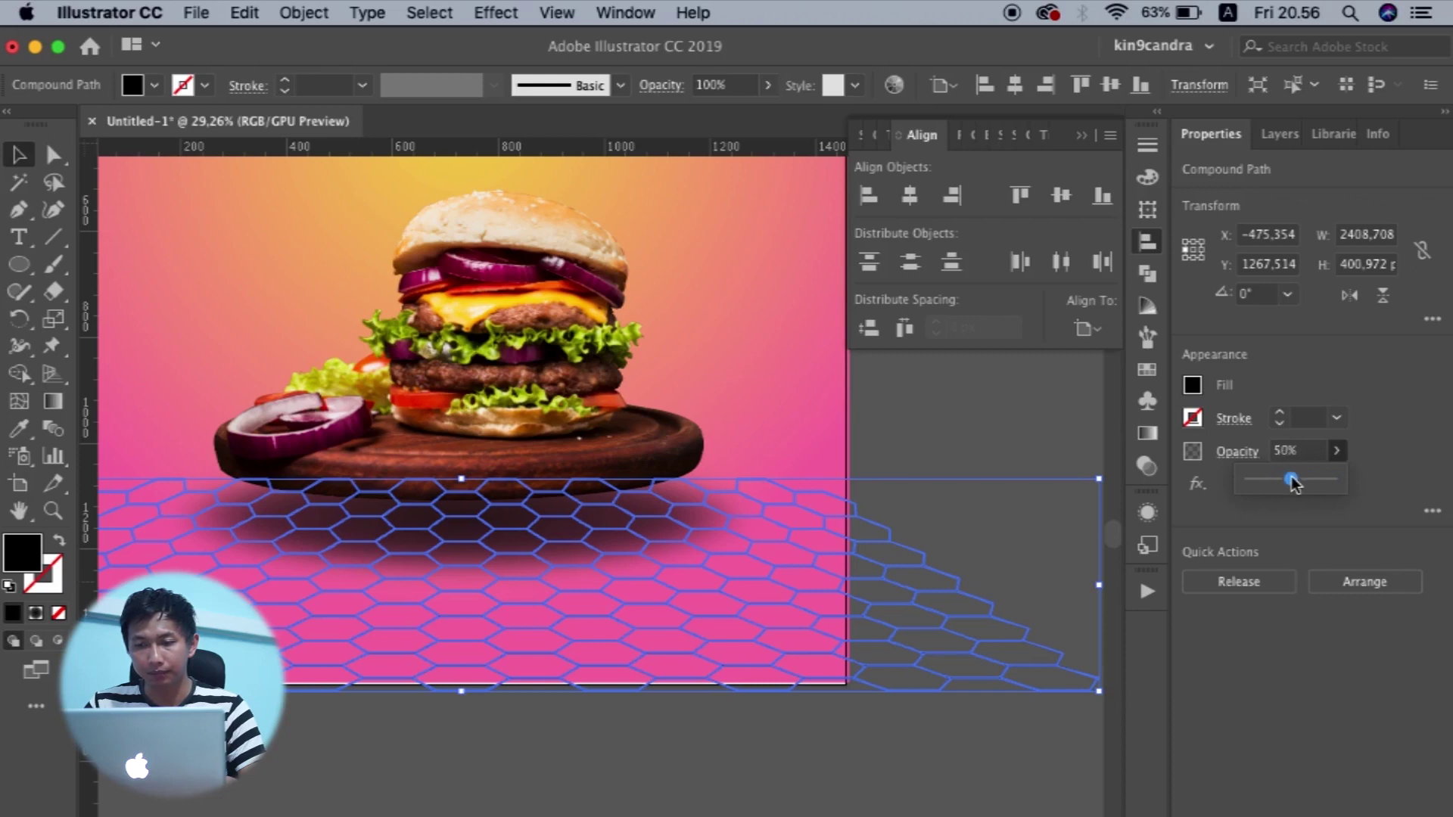
left_click(1061, 451)
Centre the gradient background square horizontally and vertically on the artboard.
scroll(1025, 610, "up", 5)
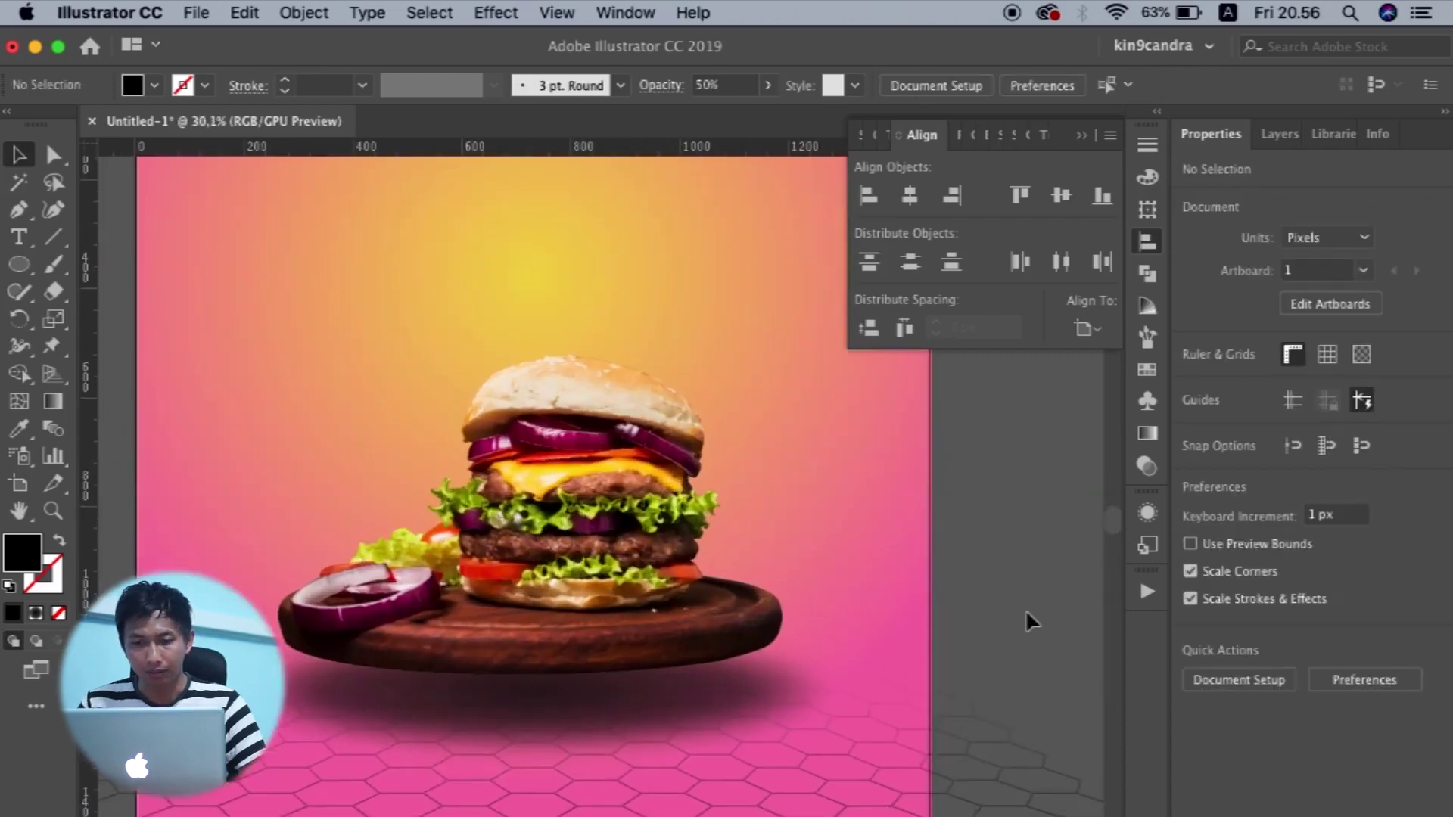
scroll(1025, 610, "down", 3)
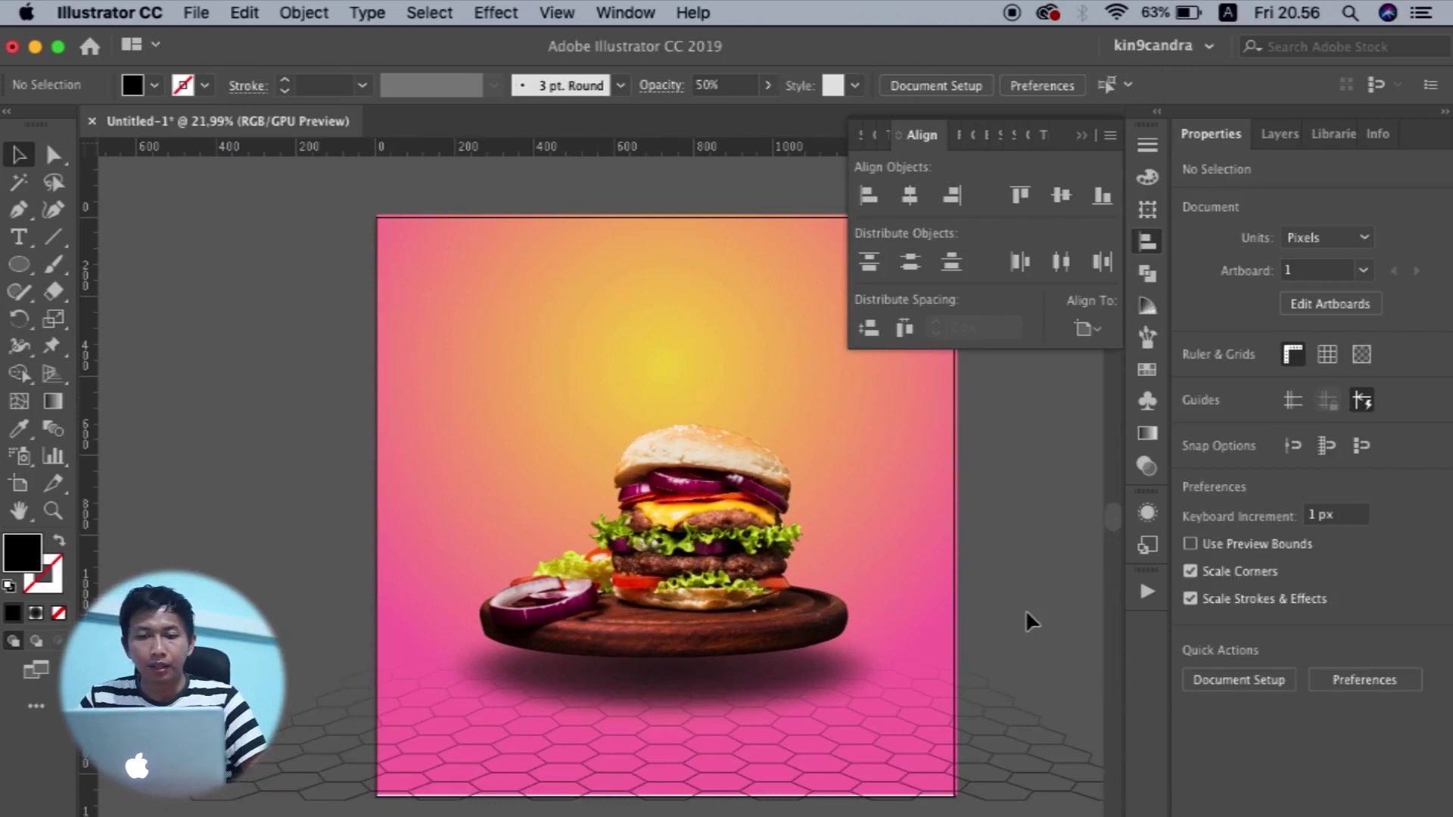
scroll(1025, 610, "down", 2)
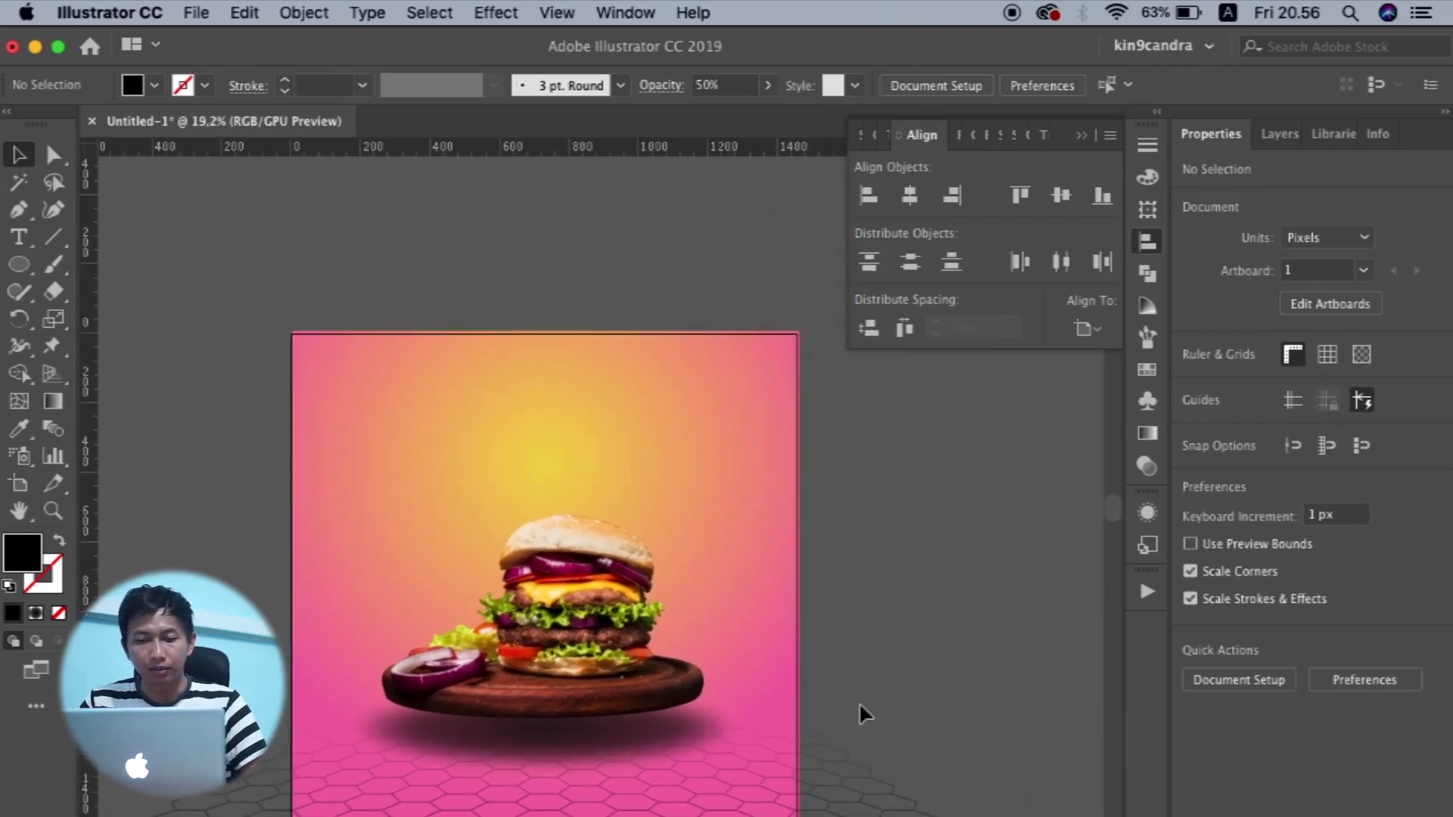
left_click(865, 760)
left_click(855, 583)
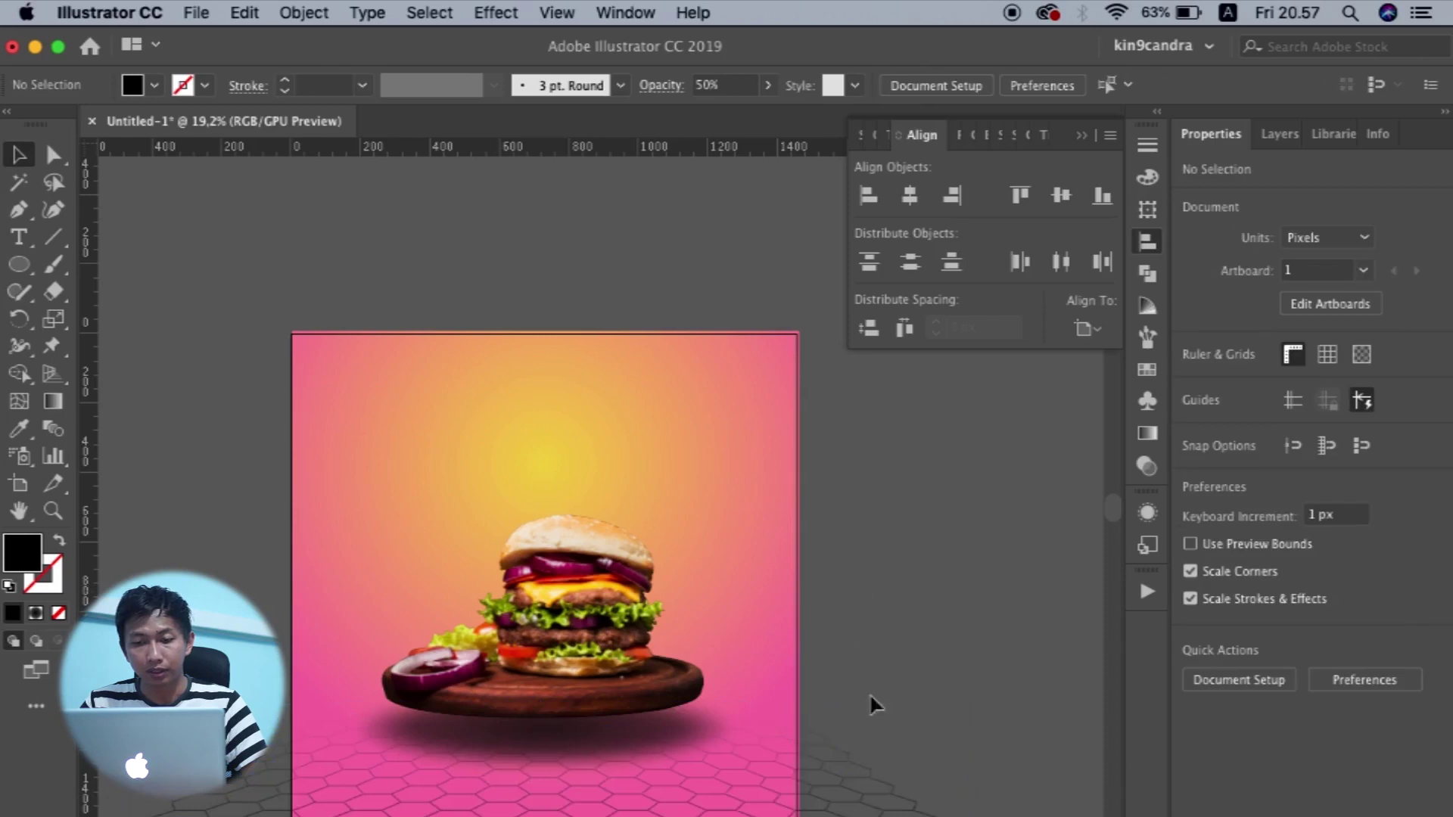
left_click(295, 692)
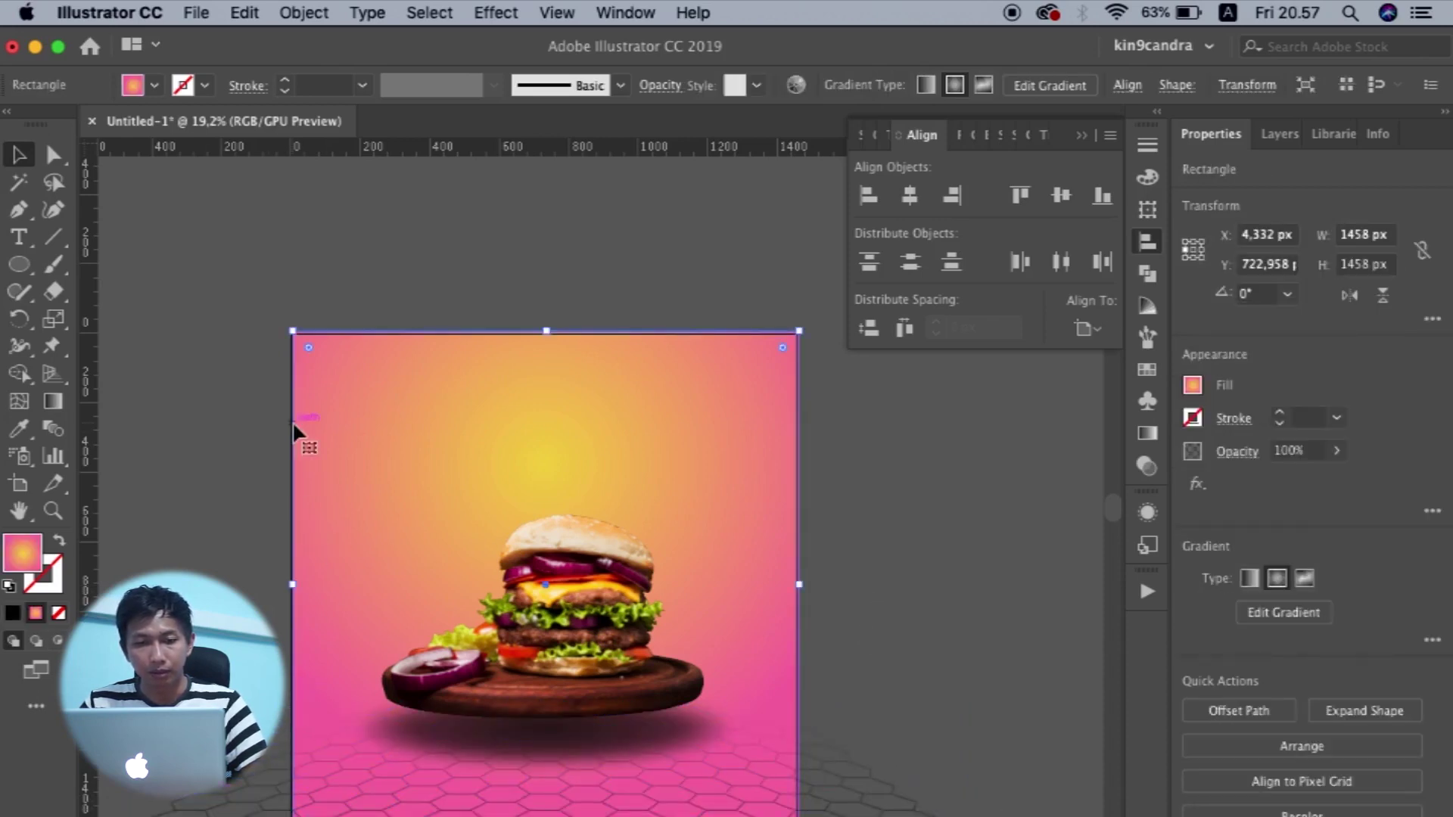
scroll(293, 423, "up", 5)
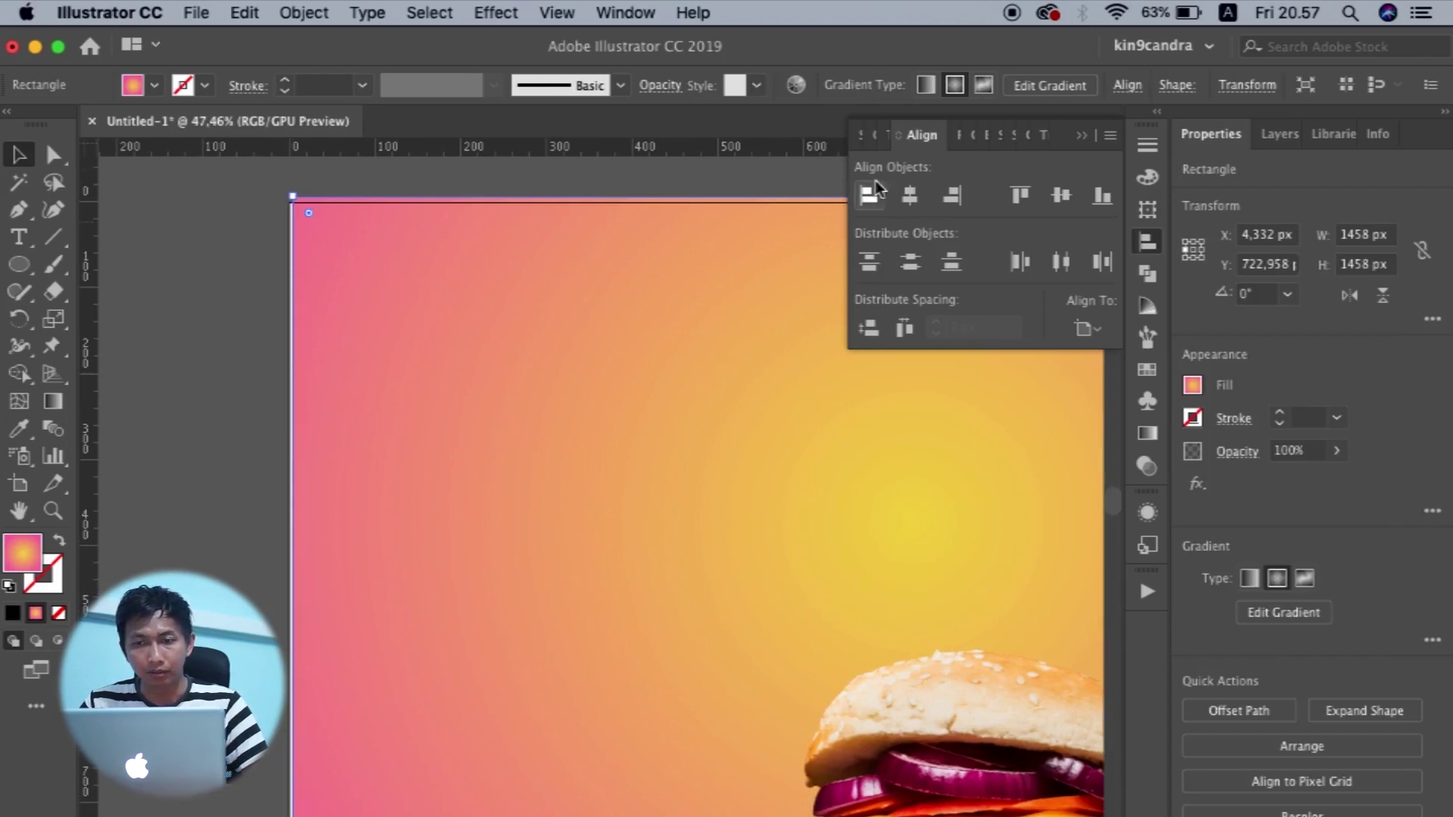
left_click(910, 198)
left_click(1061, 195)
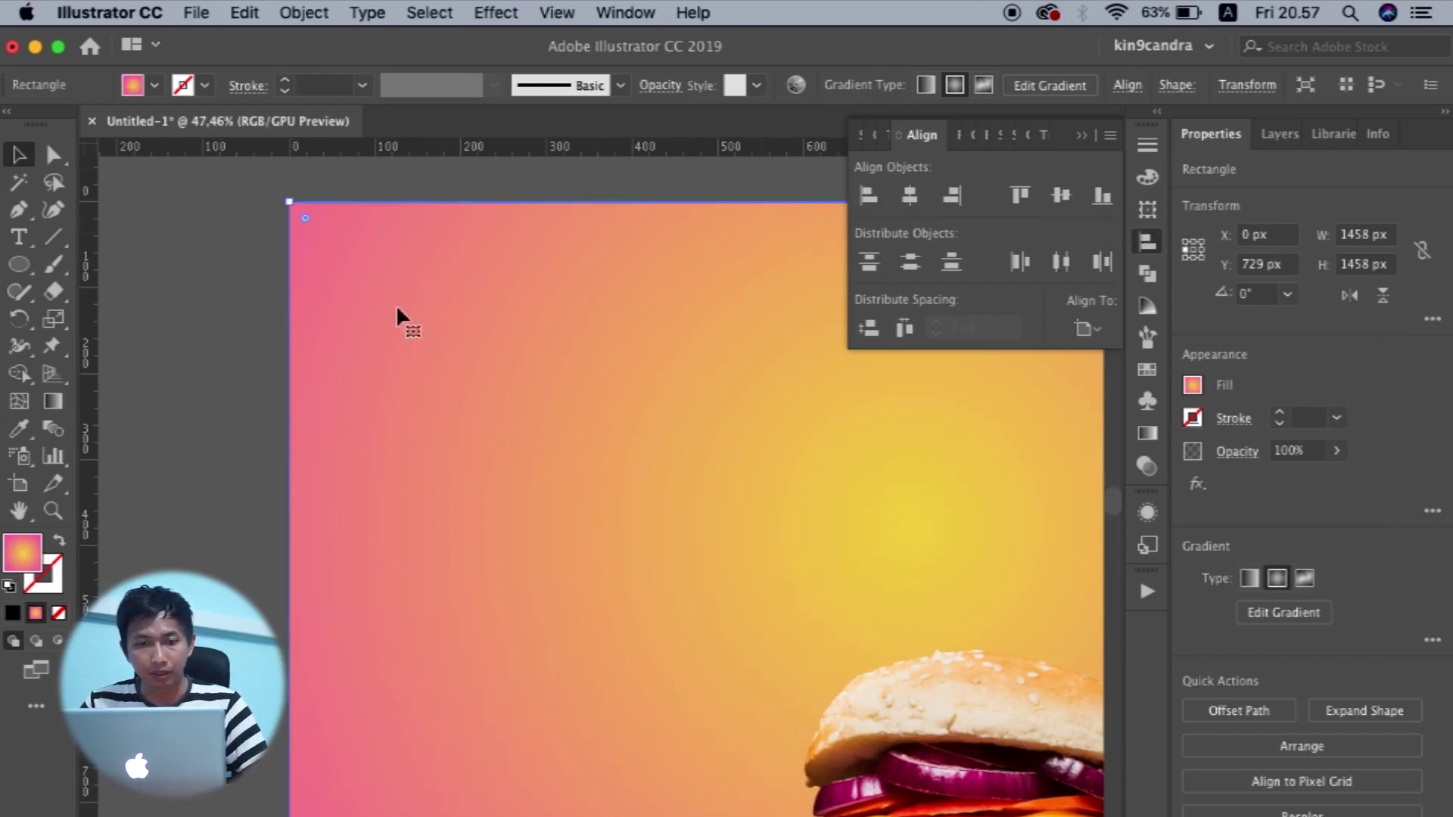
scroll(230, 336, "down", 1)
scroll(230, 336, "down", 4)
left_click(230, 336)
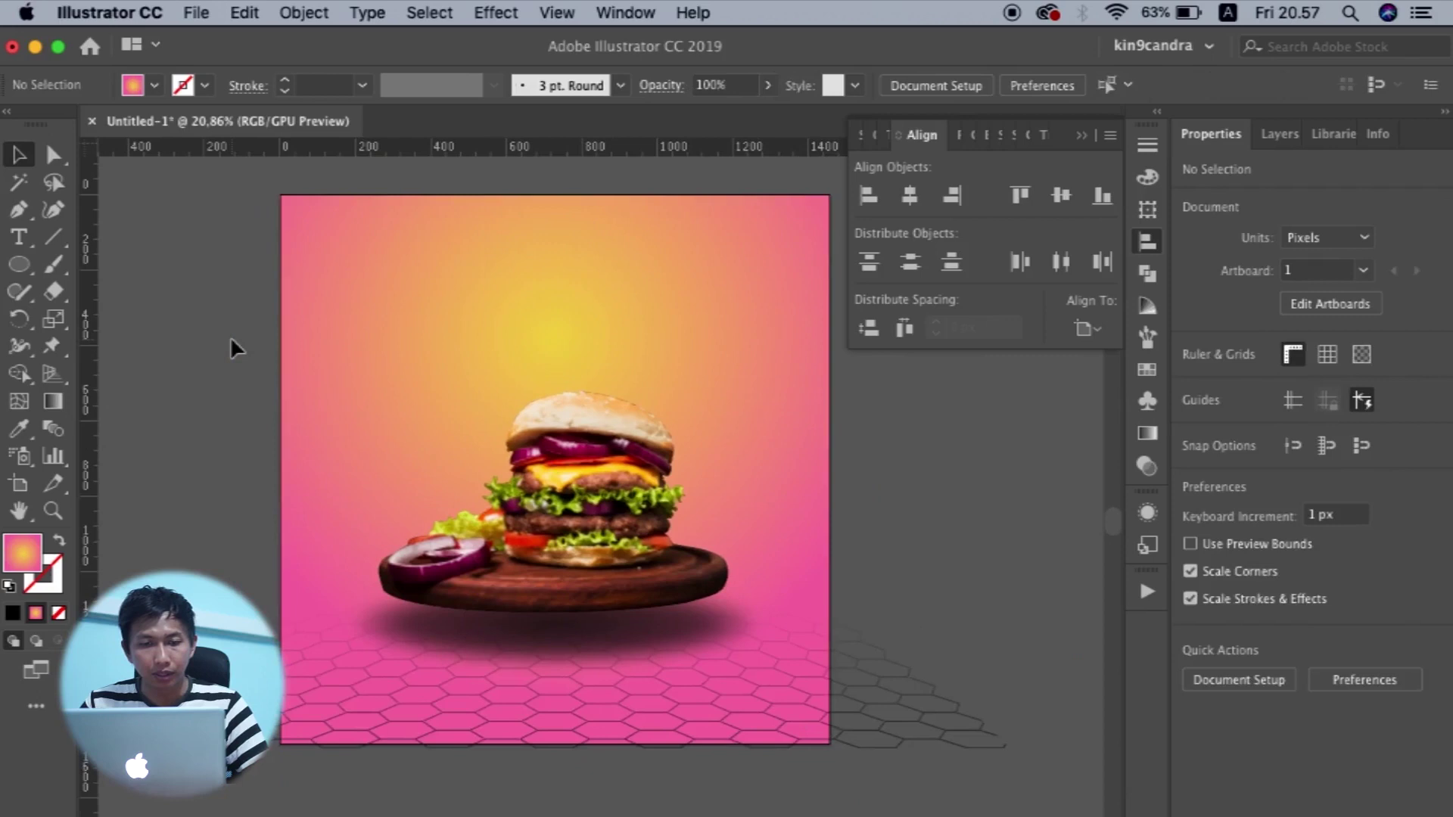
Paste a copy of the gradient background square in front and bring it to the top of the stacking order.
left_click(303, 414)
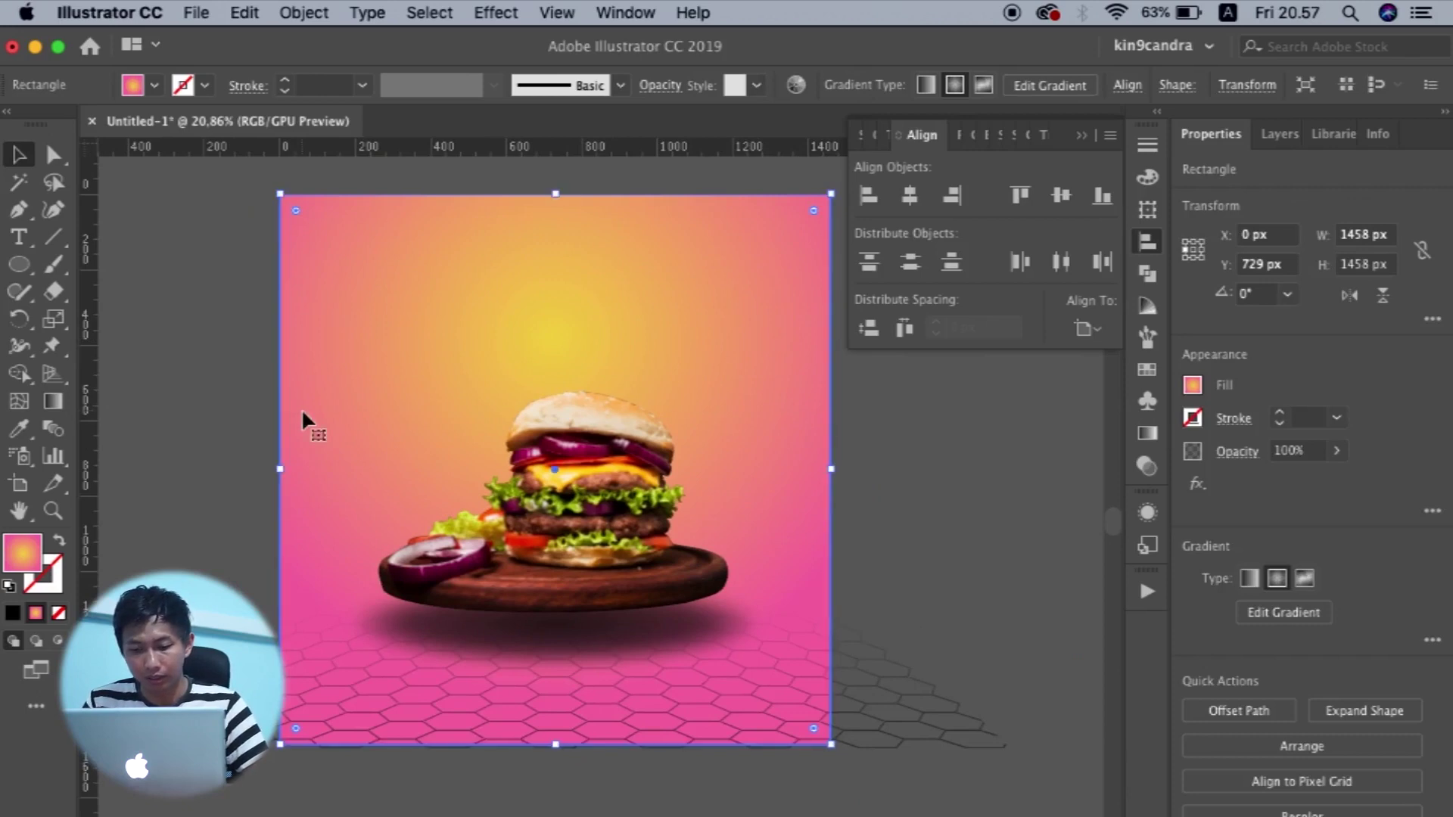
right_click(302, 412)
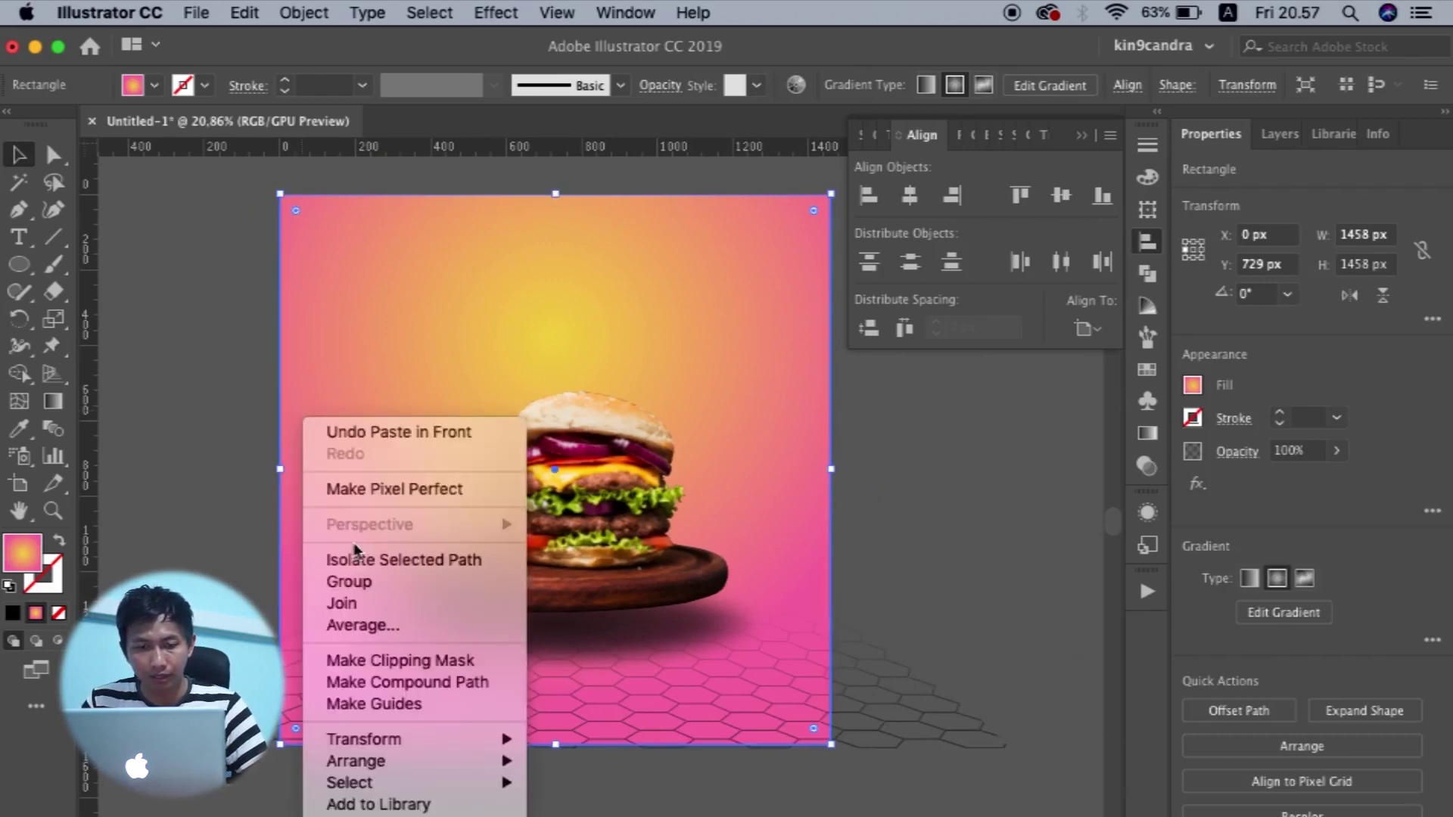
mouse_move(445, 740)
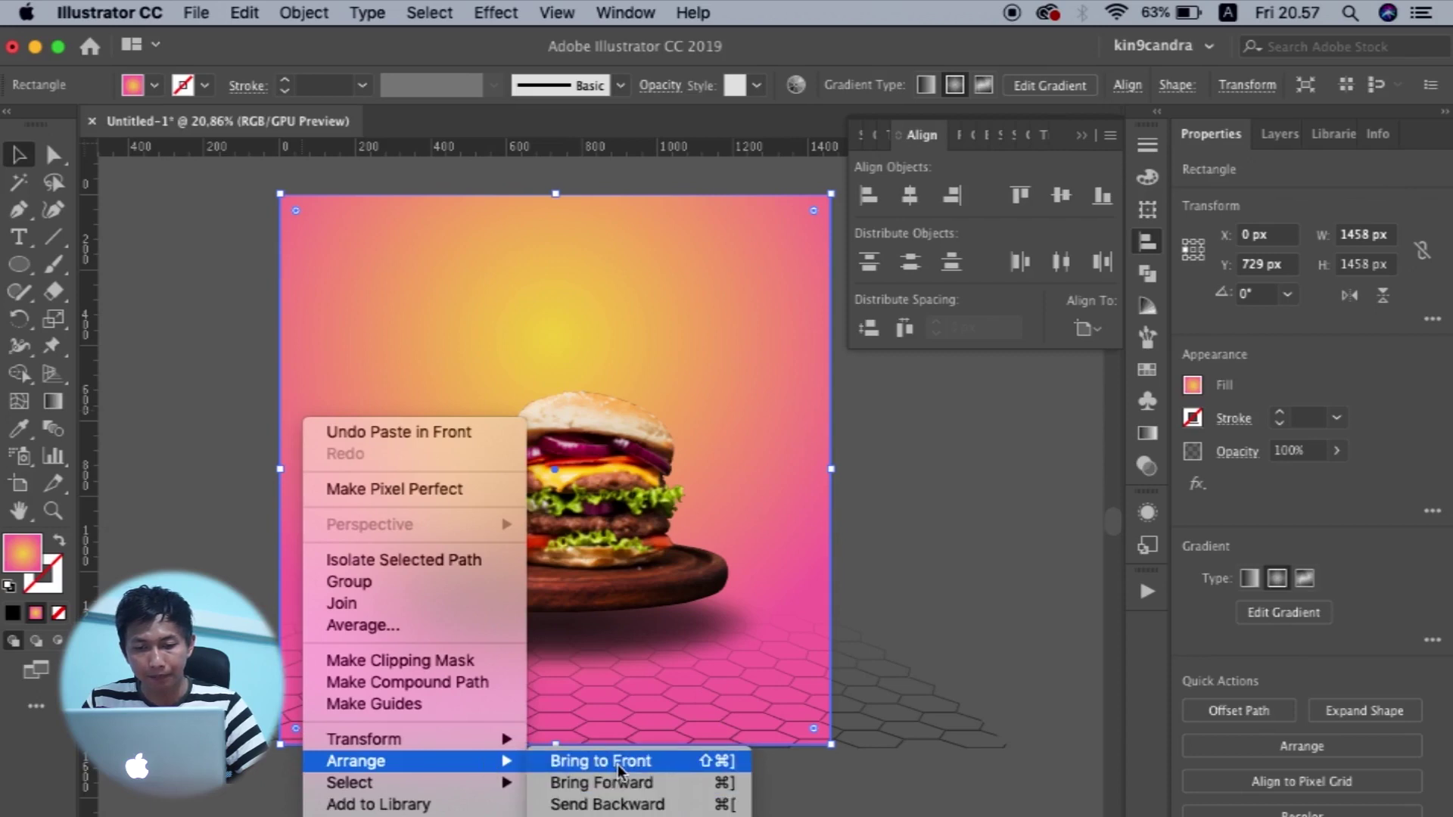
left_click(619, 763)
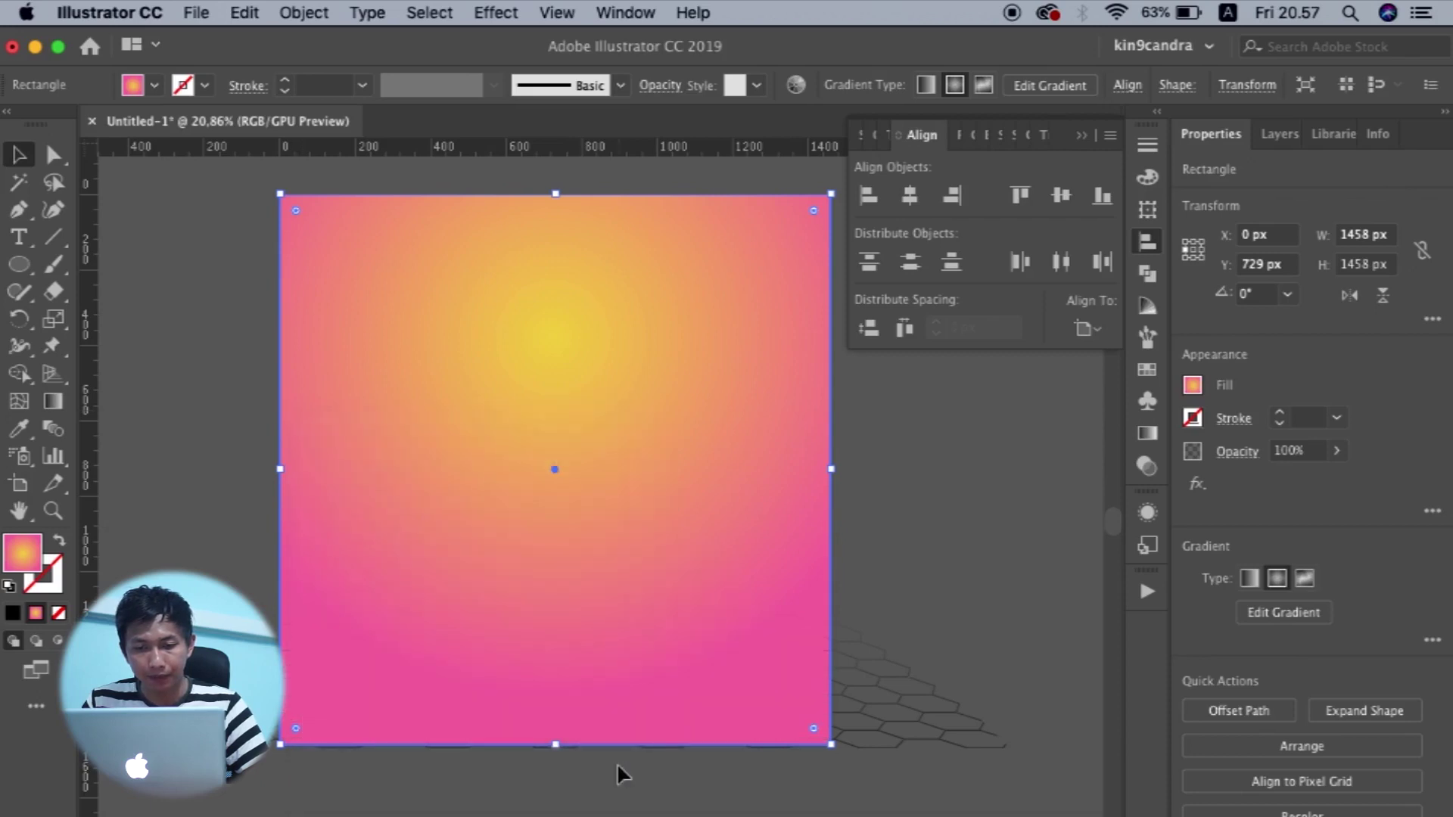
Clip the honeycomb floor to the artboard area with a clipping mask made from the background copy.
left_click(892, 740, "shift")
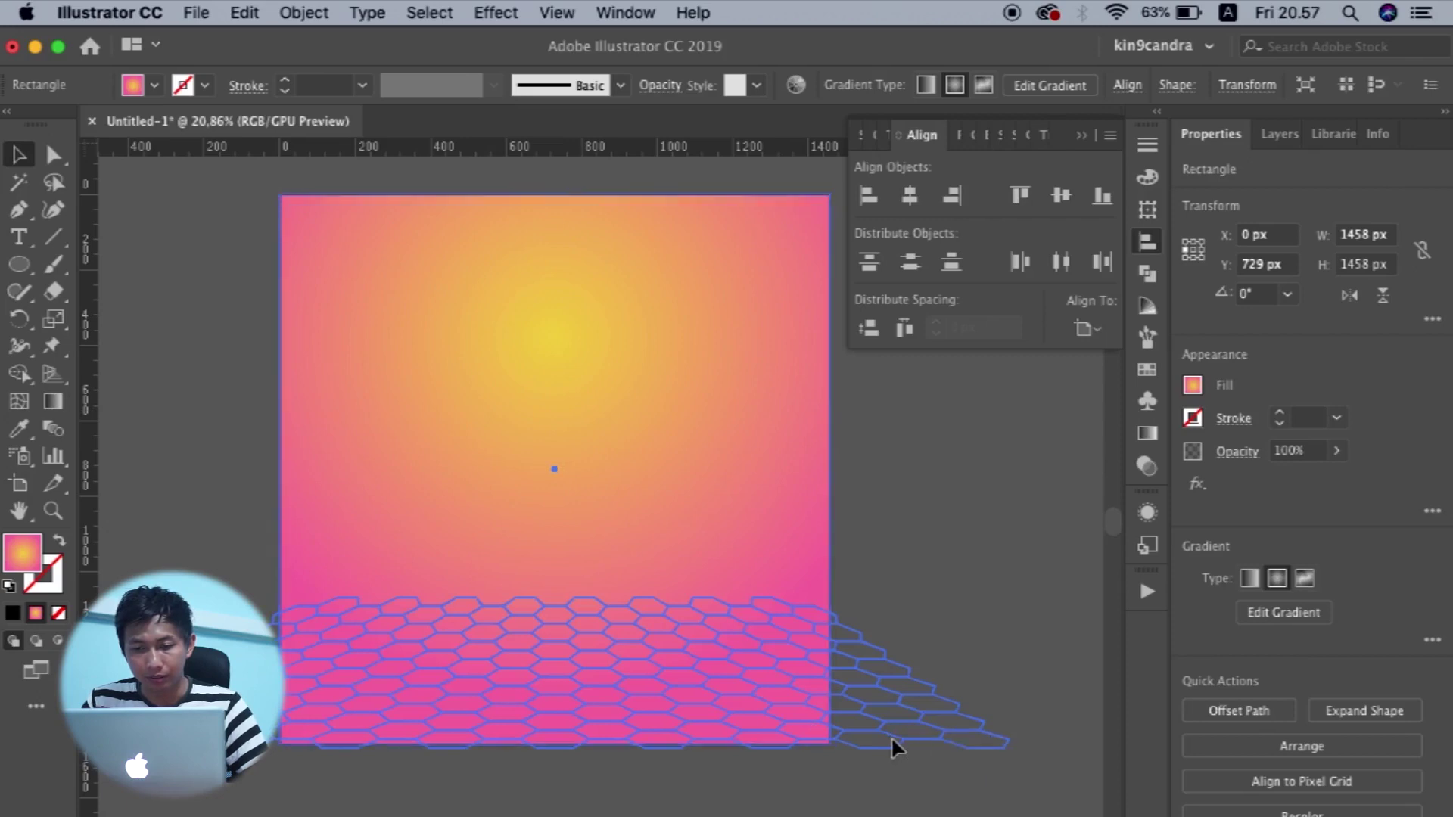
right_click(805, 633)
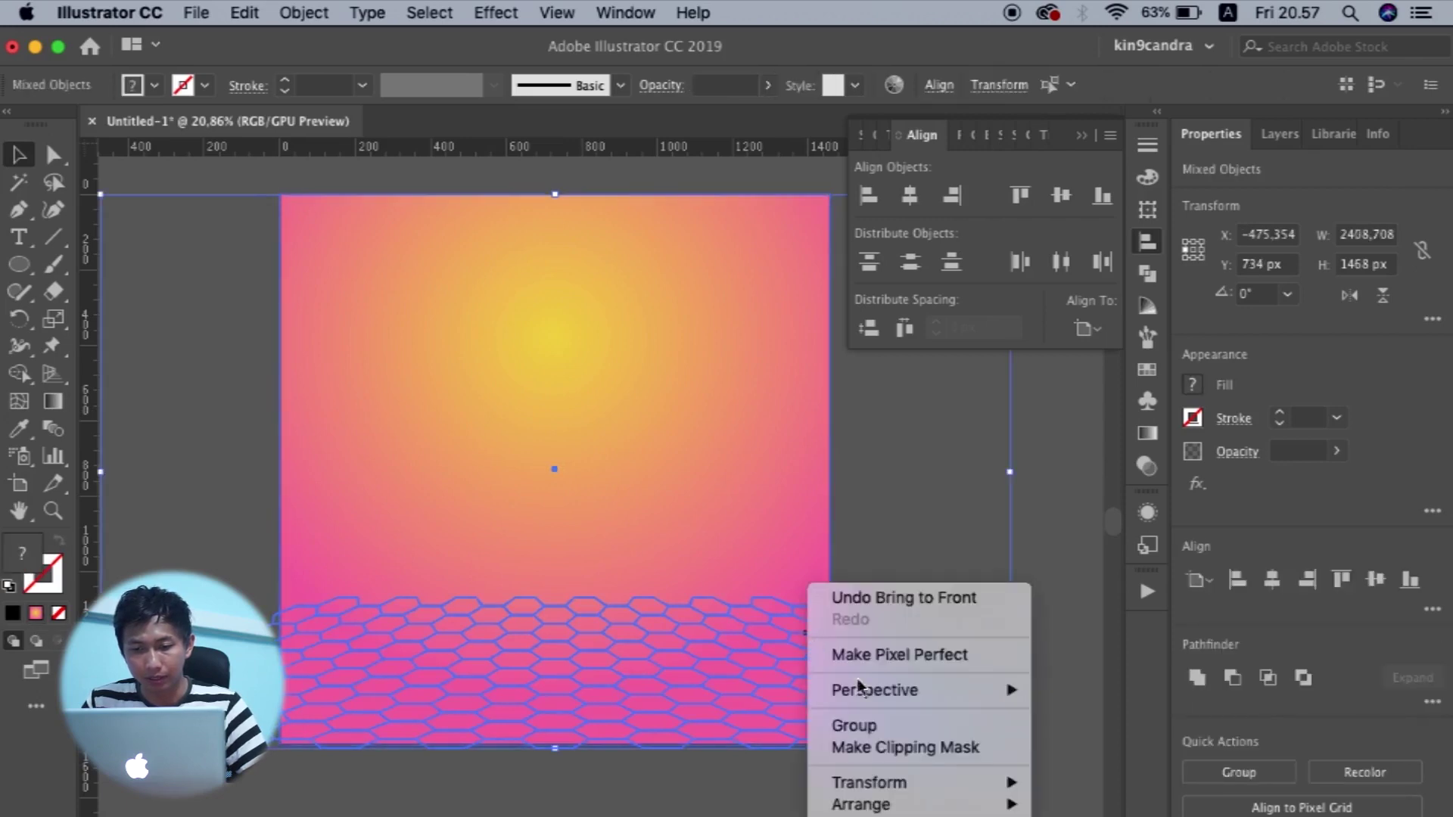
left_click(898, 748)
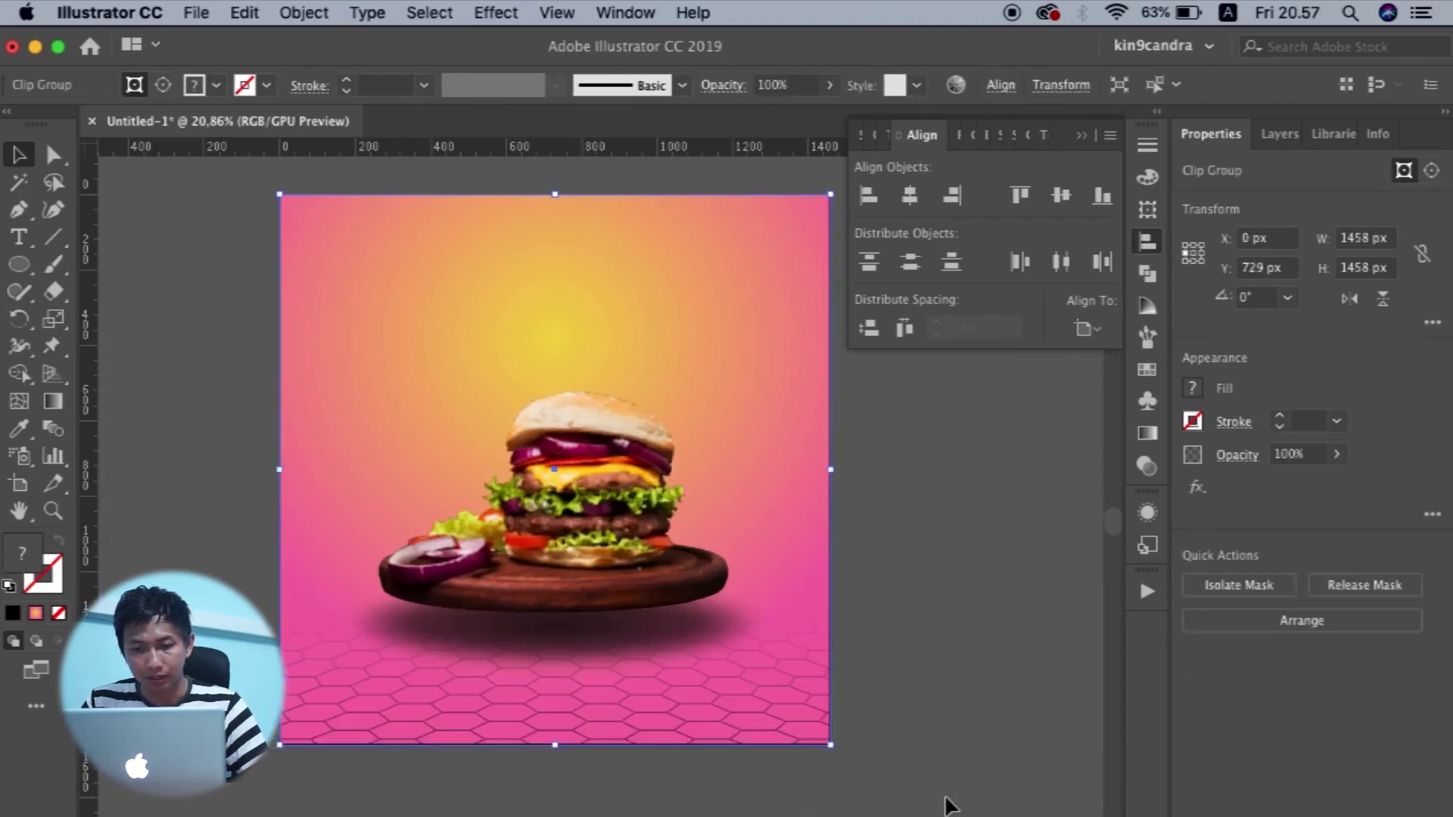
Bring the contact details and ORDER NOW! button group from Social Media Pack 32.ai into the lower part of the burger artboard.
left_click(945, 798)
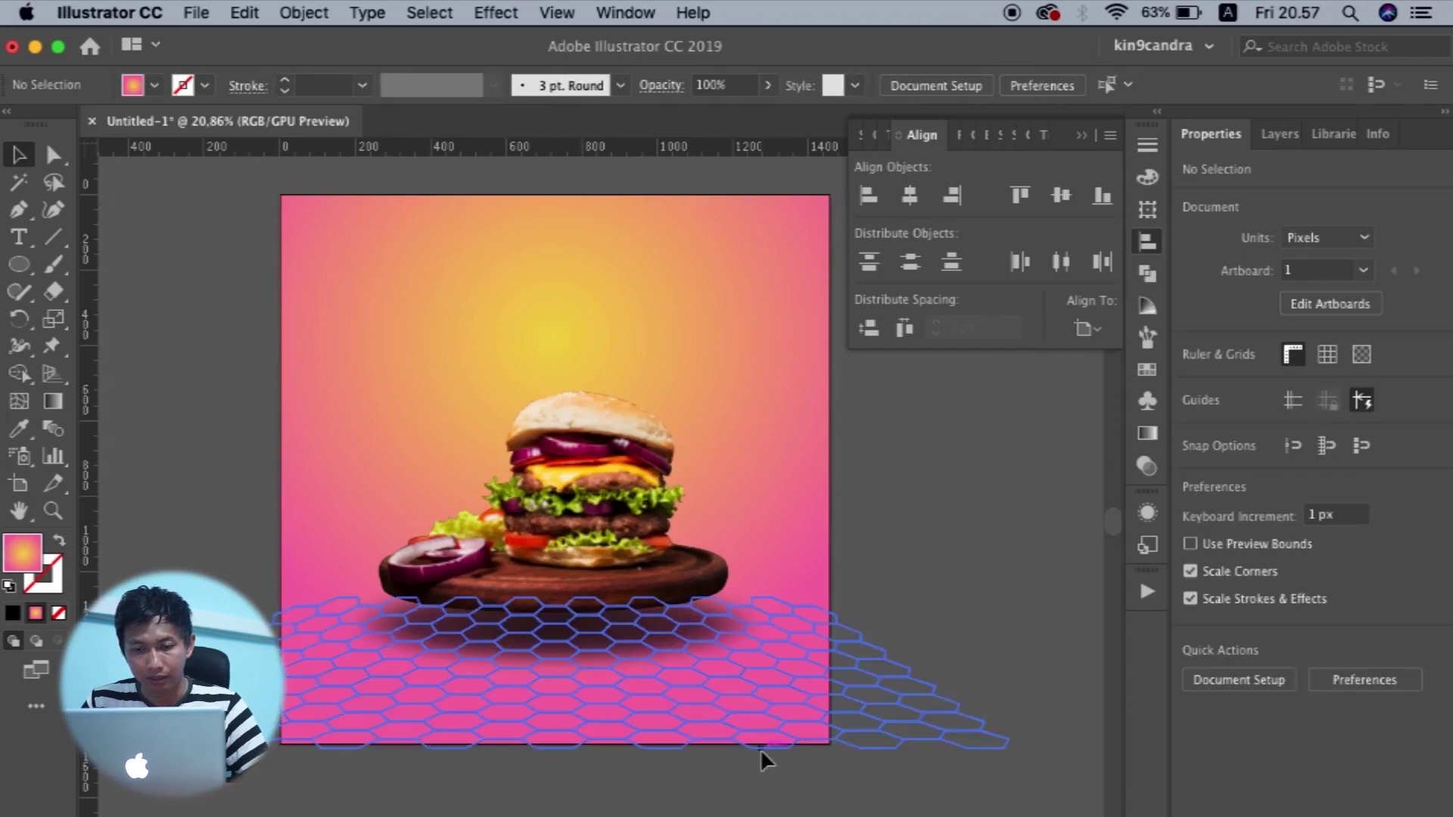
left_click(763, 685)
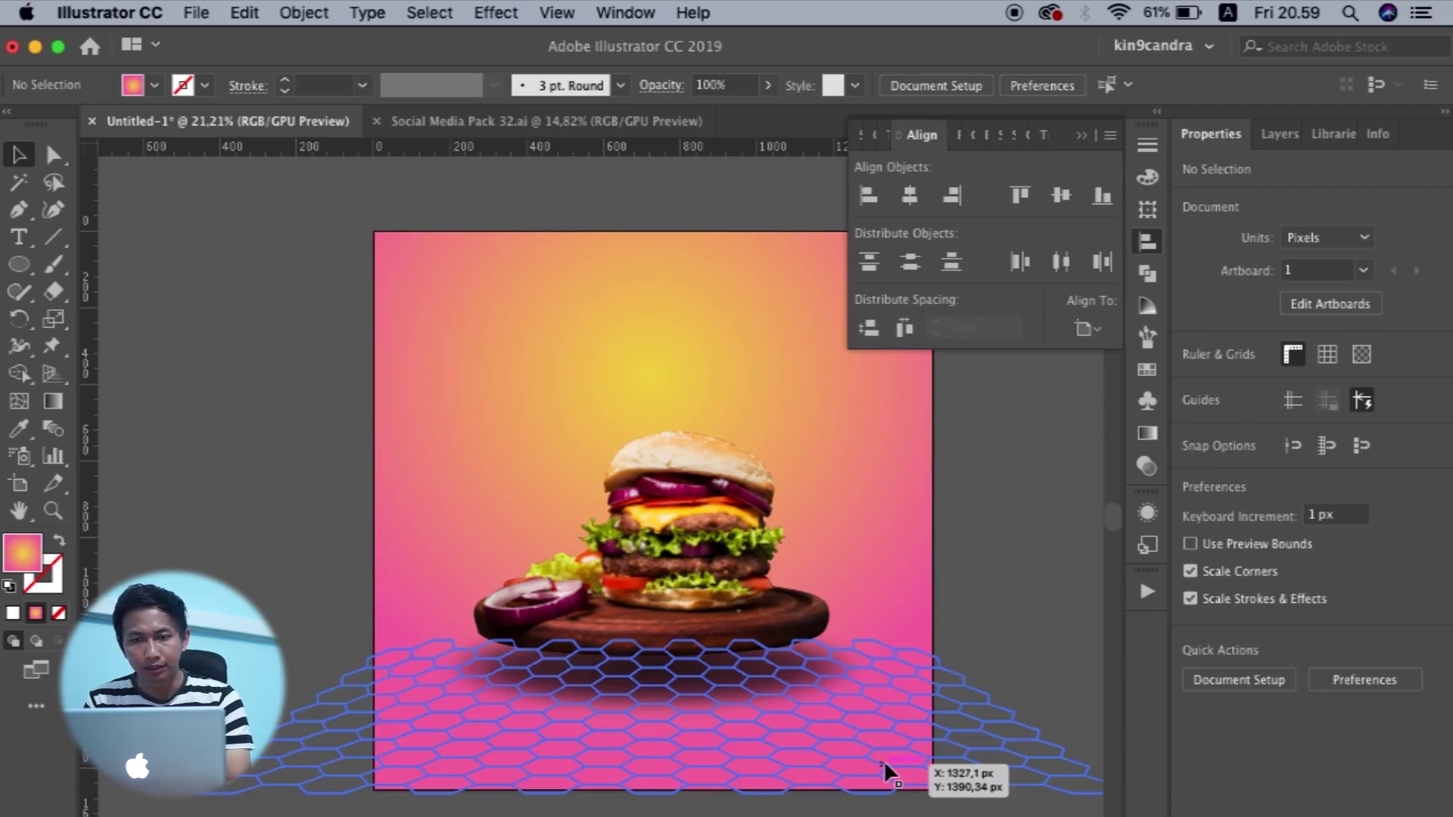
left_click(562, 129)
scroll(745, 605, "up", 3)
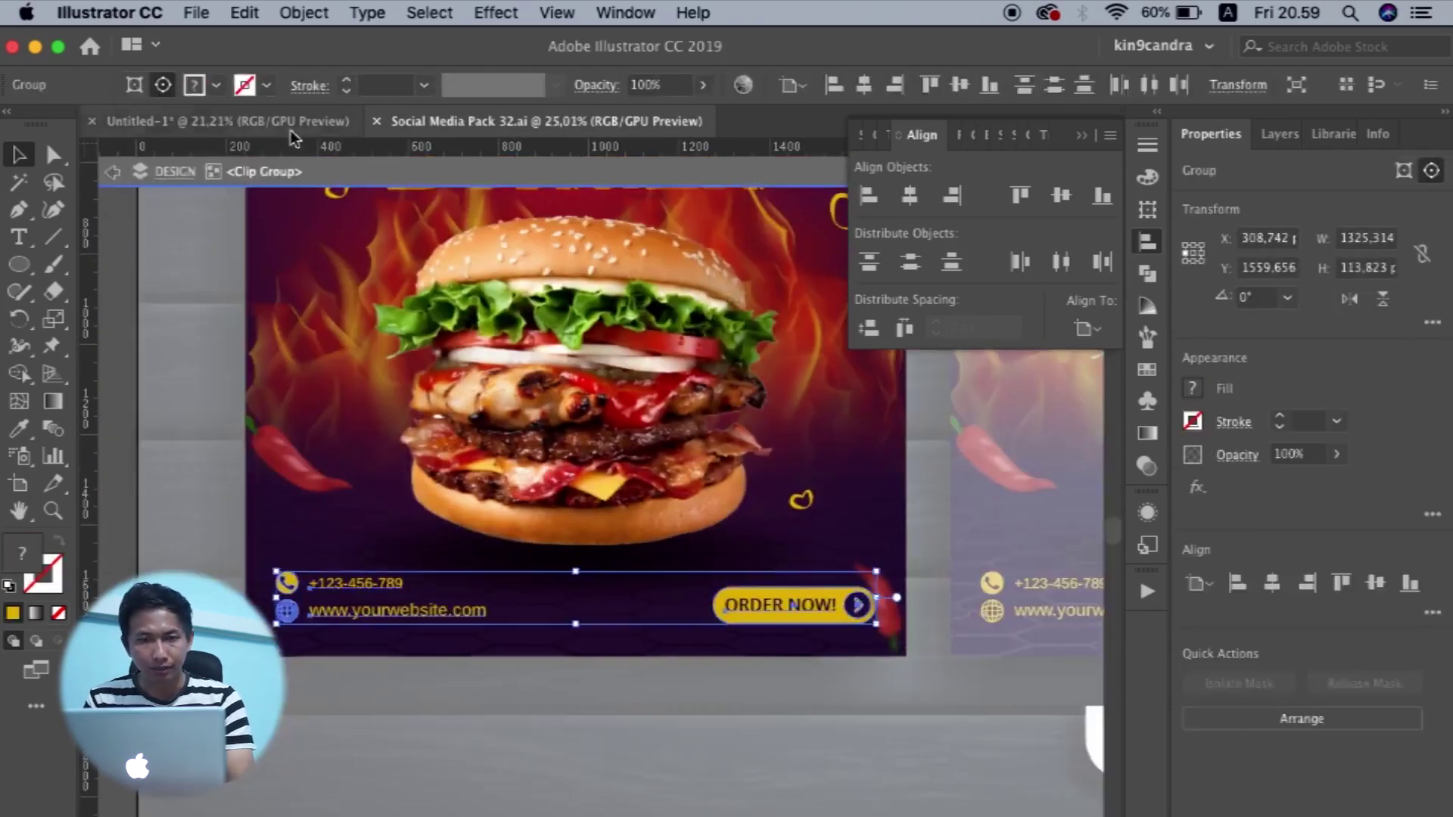
key("ctrl+Tab")
scroll(586, 728, "up", 2)
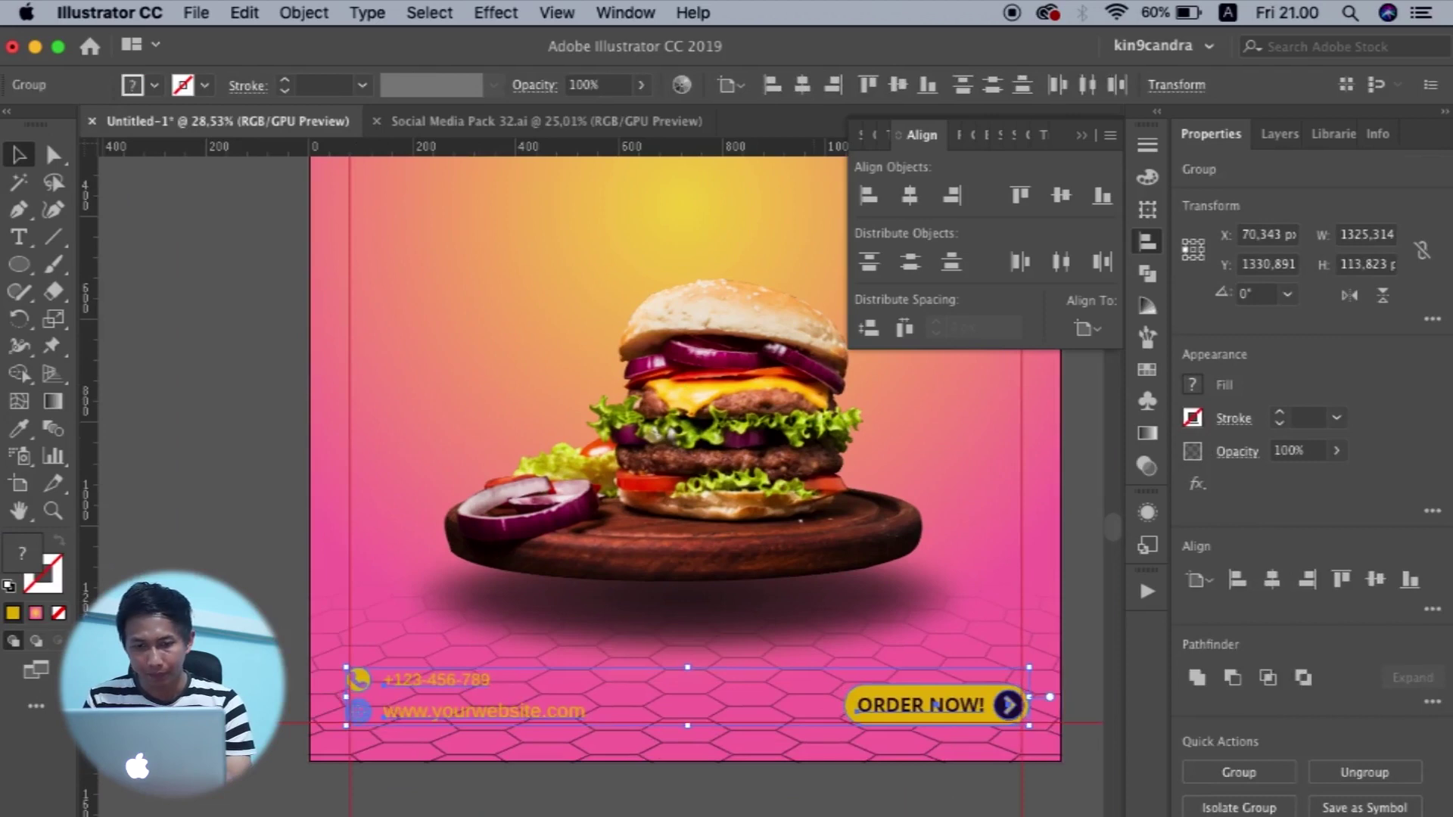
Fill the phone and website contact group with white and nudge it 6 px inward to the margin guide.
left_click(455, 686)
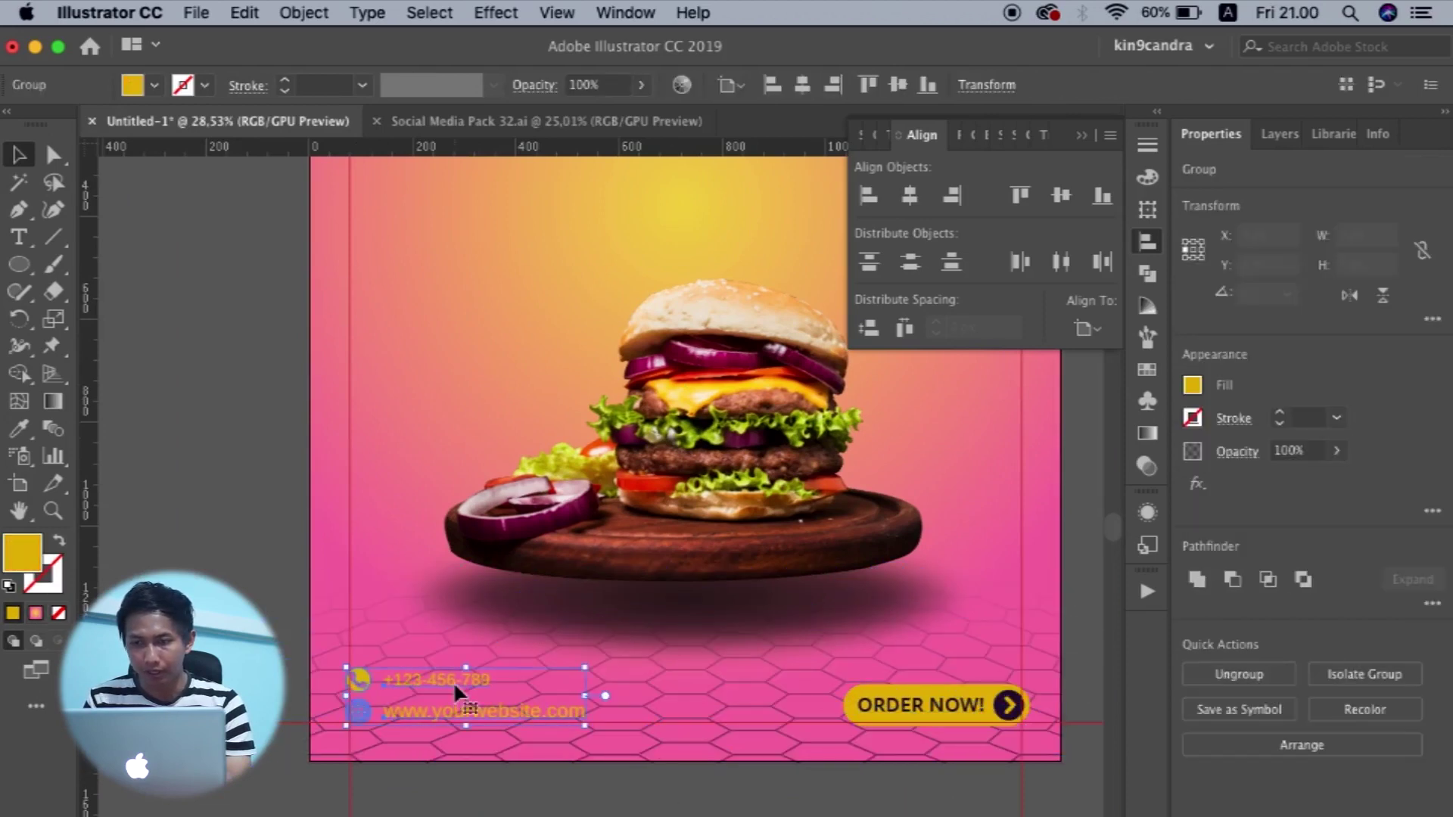
left_click(1147, 370)
left_click(895, 207)
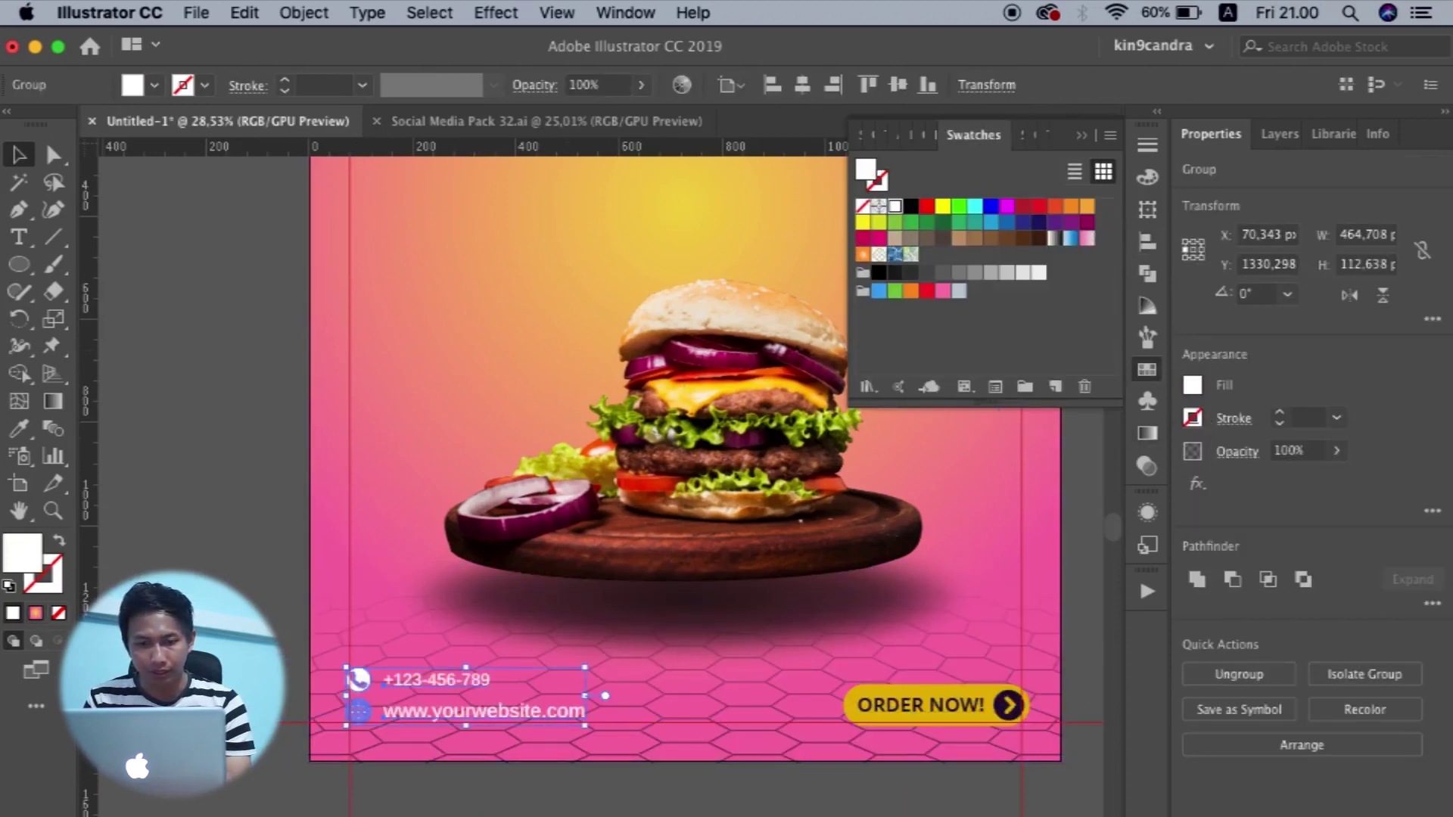
key("super+shift+a")
left_click(491, 714)
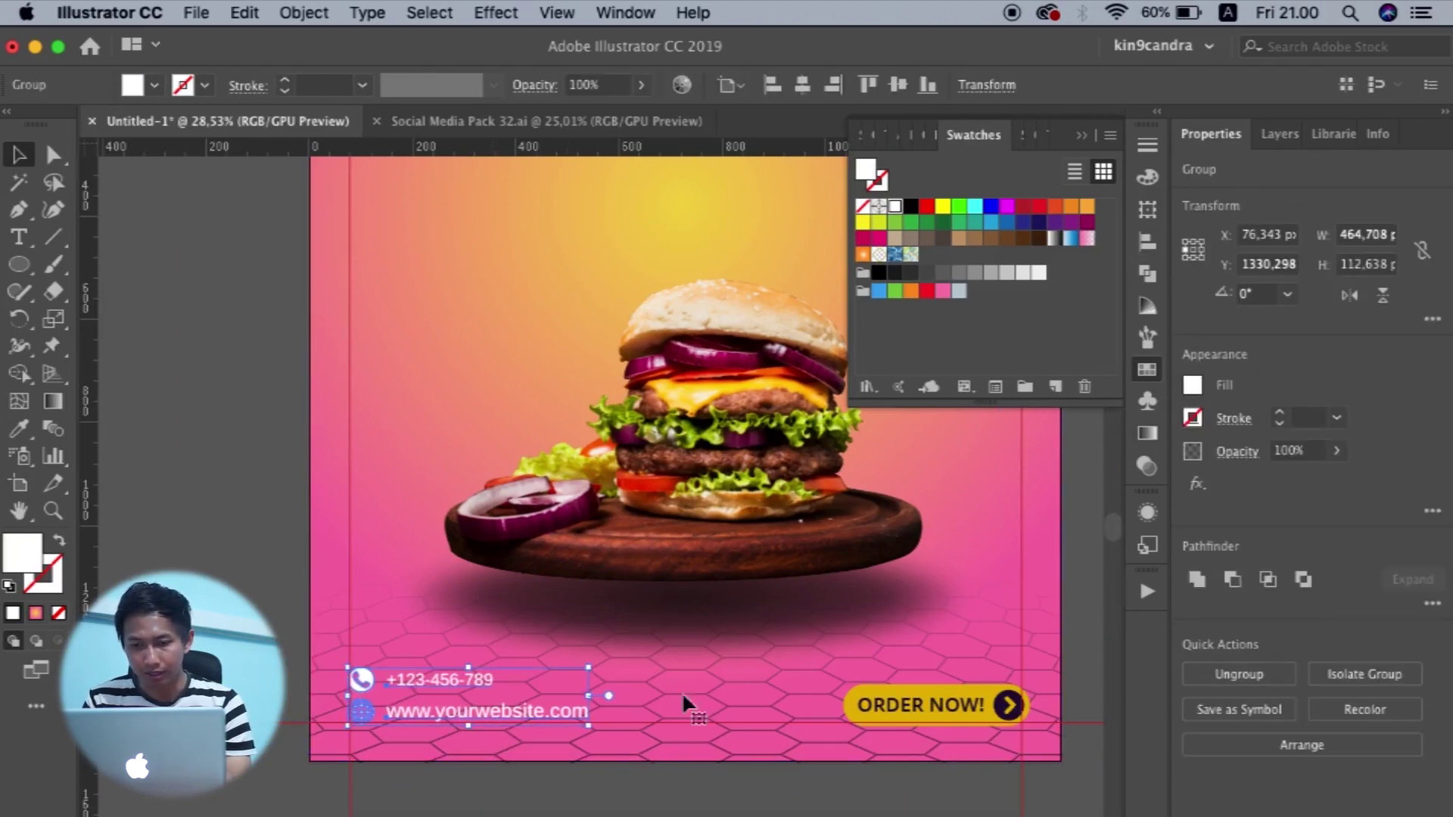
Nudge the ORDER NOW! button inward to the margin guide and sample the phone icon's white for its rounded background.
left_click(898, 713)
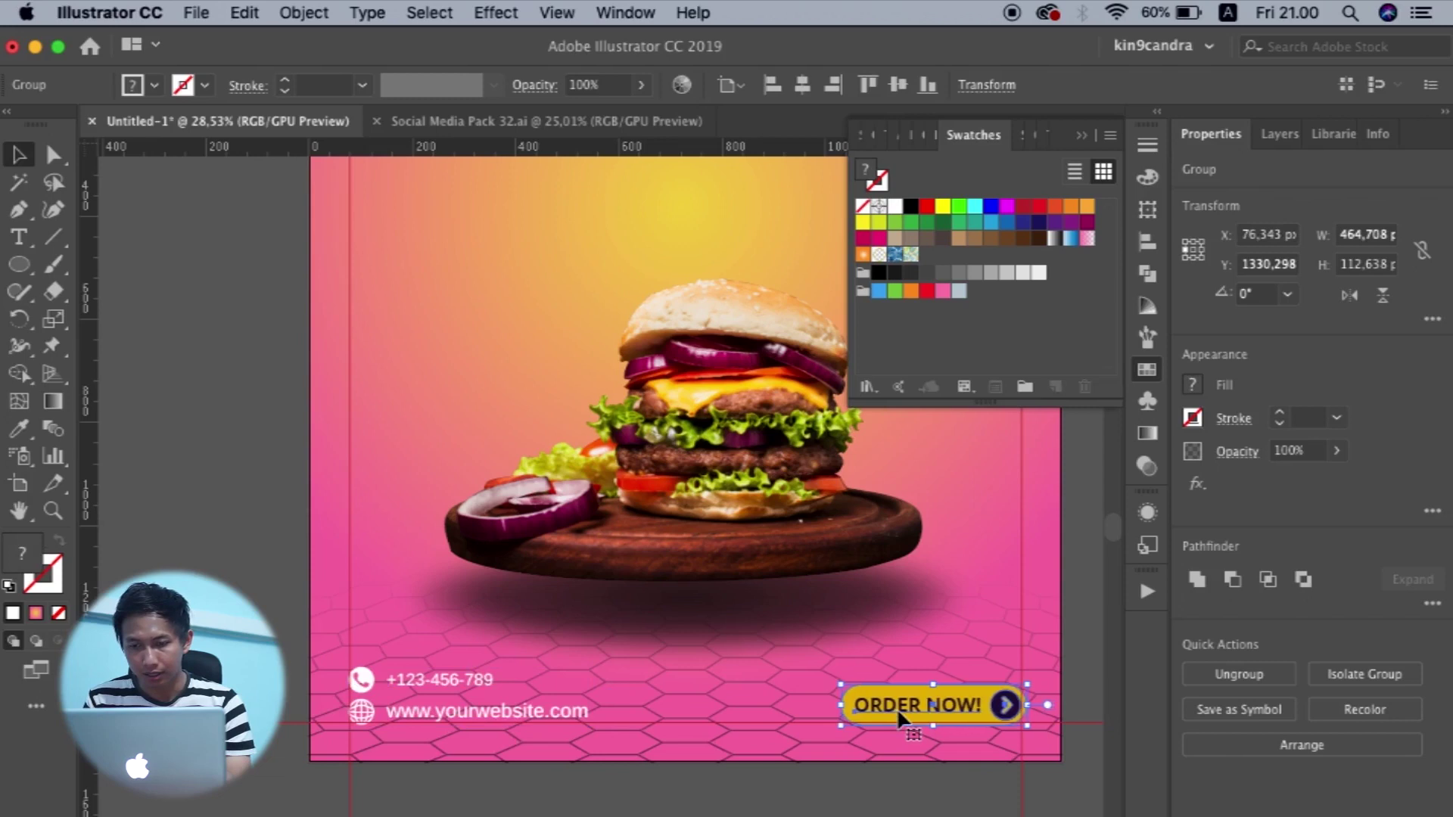
key("super+shift+a")
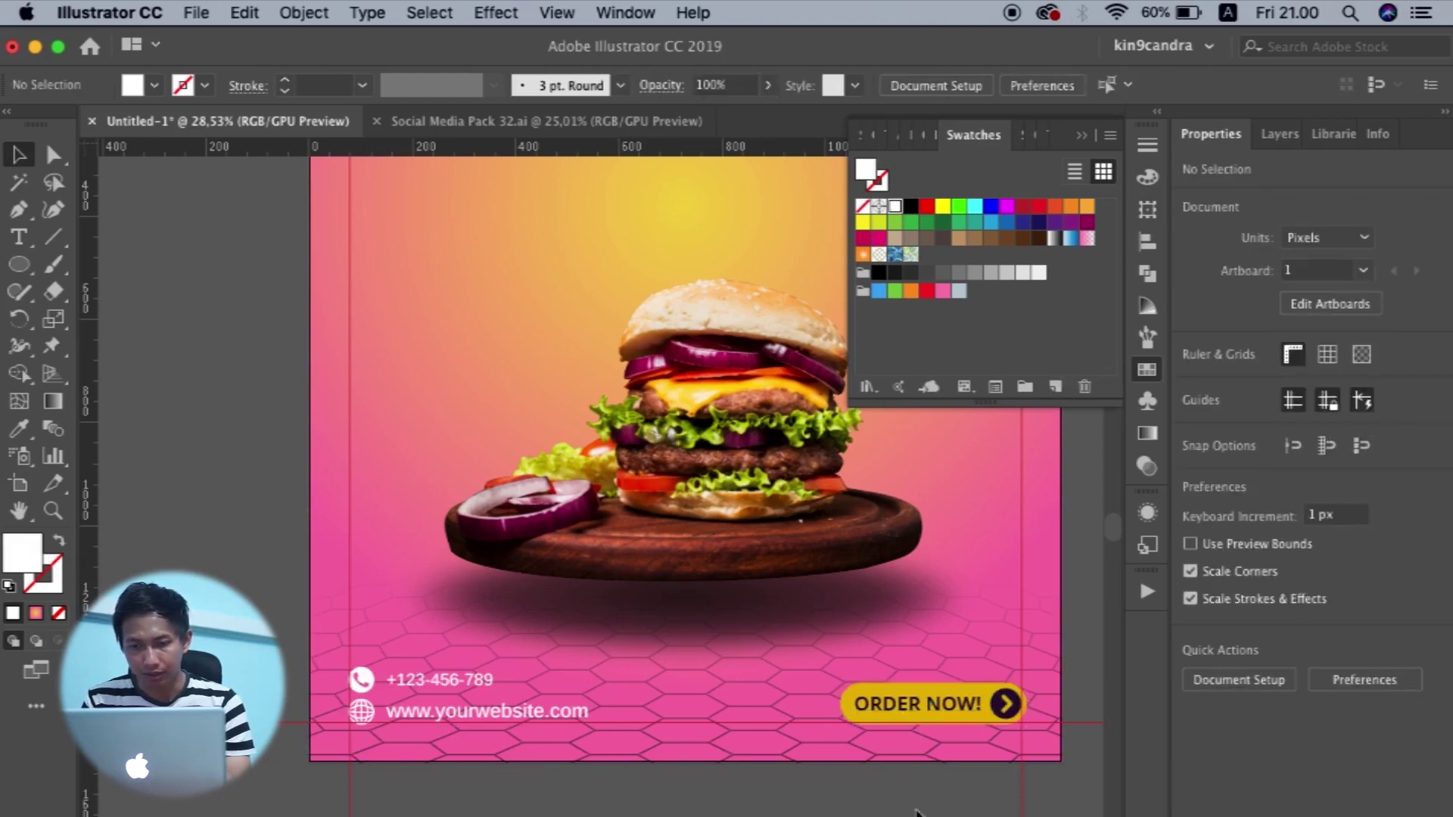
double_click(914, 692)
left_click(917, 693)
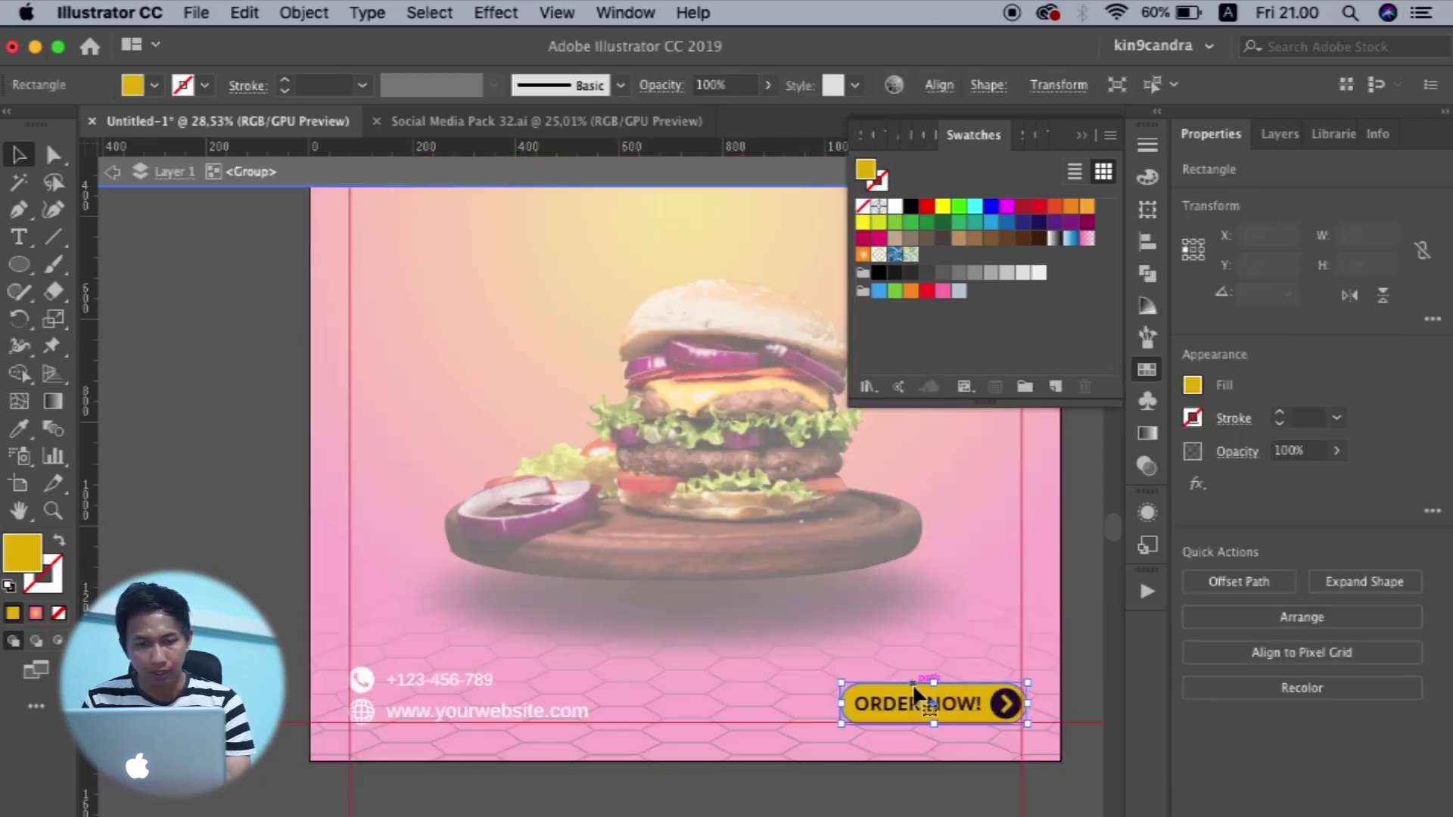
left_click(19, 429)
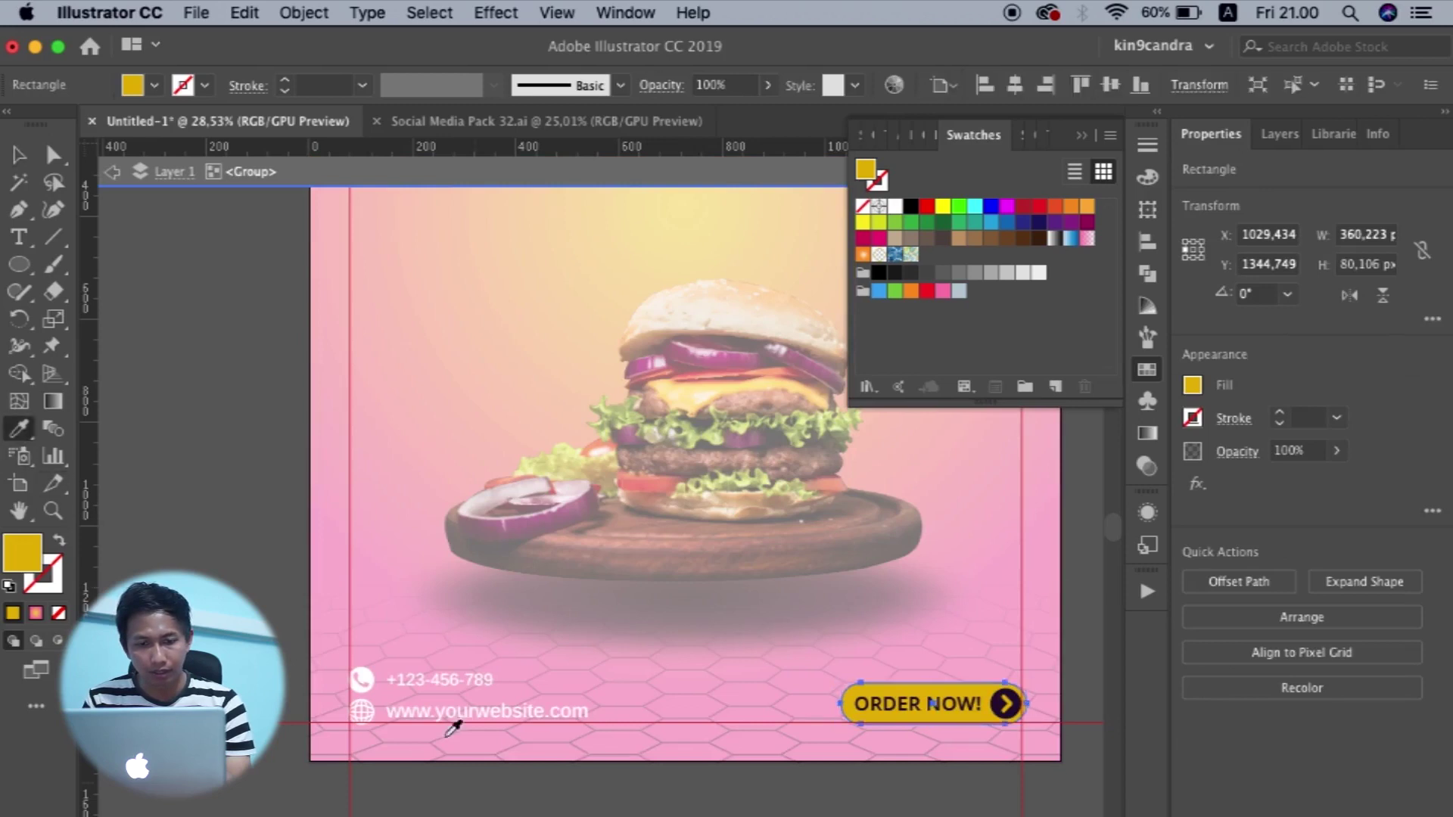
left_click(372, 677)
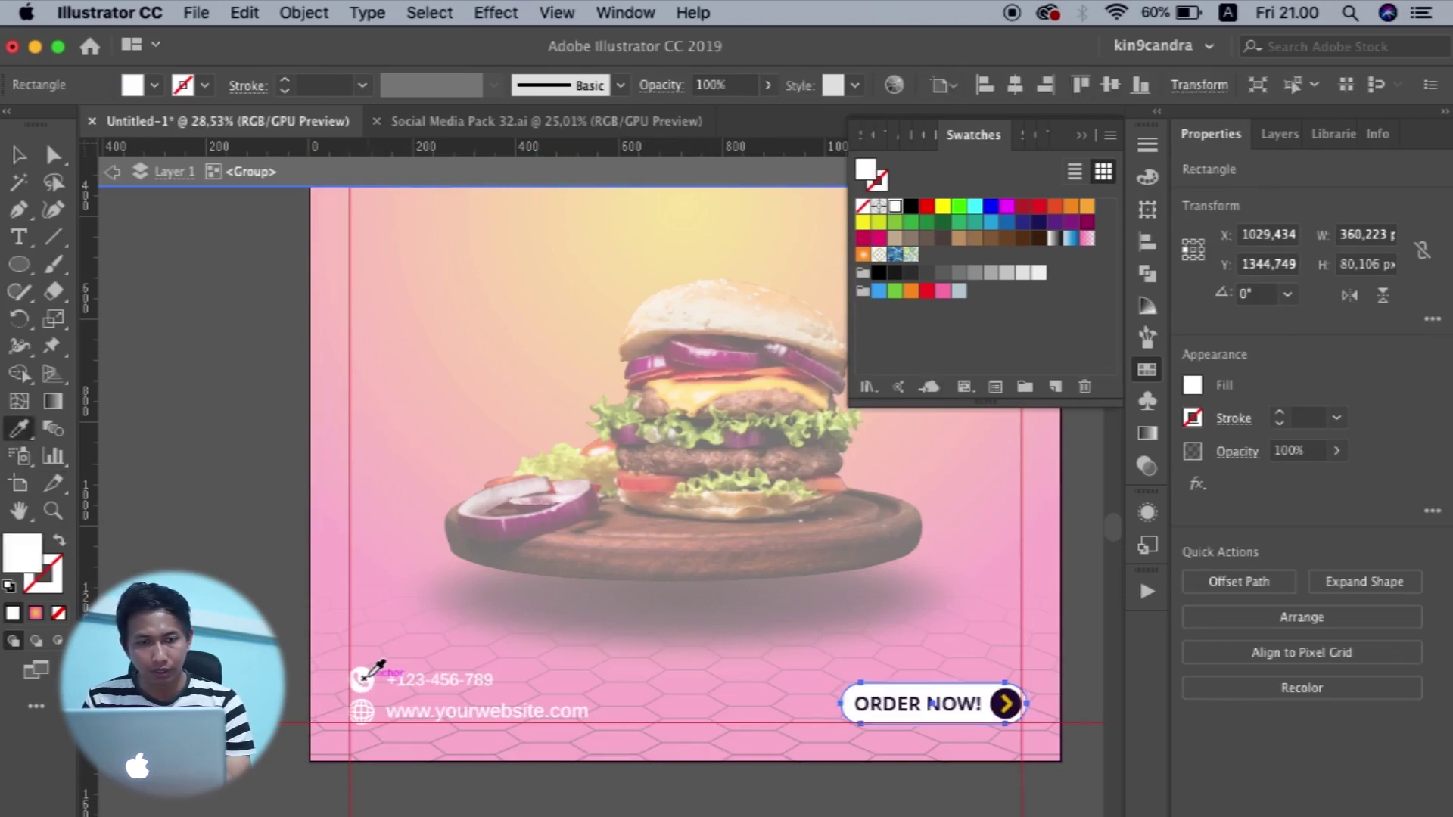
Recolour the button's arrow with the phone icon's sampled white and leave group isolation.
left_click(19, 155)
left_click(1007, 707)
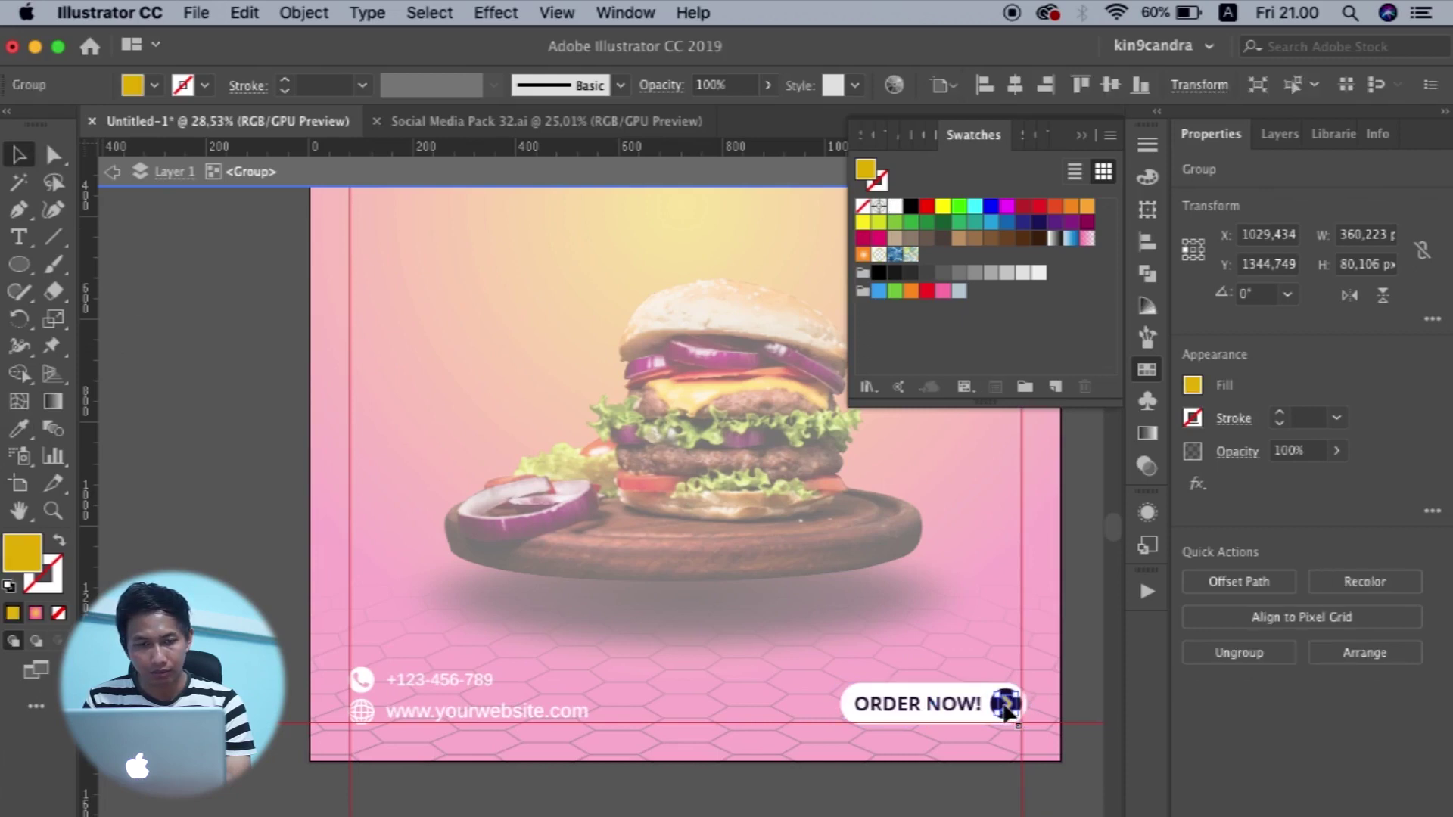
left_click(19, 429)
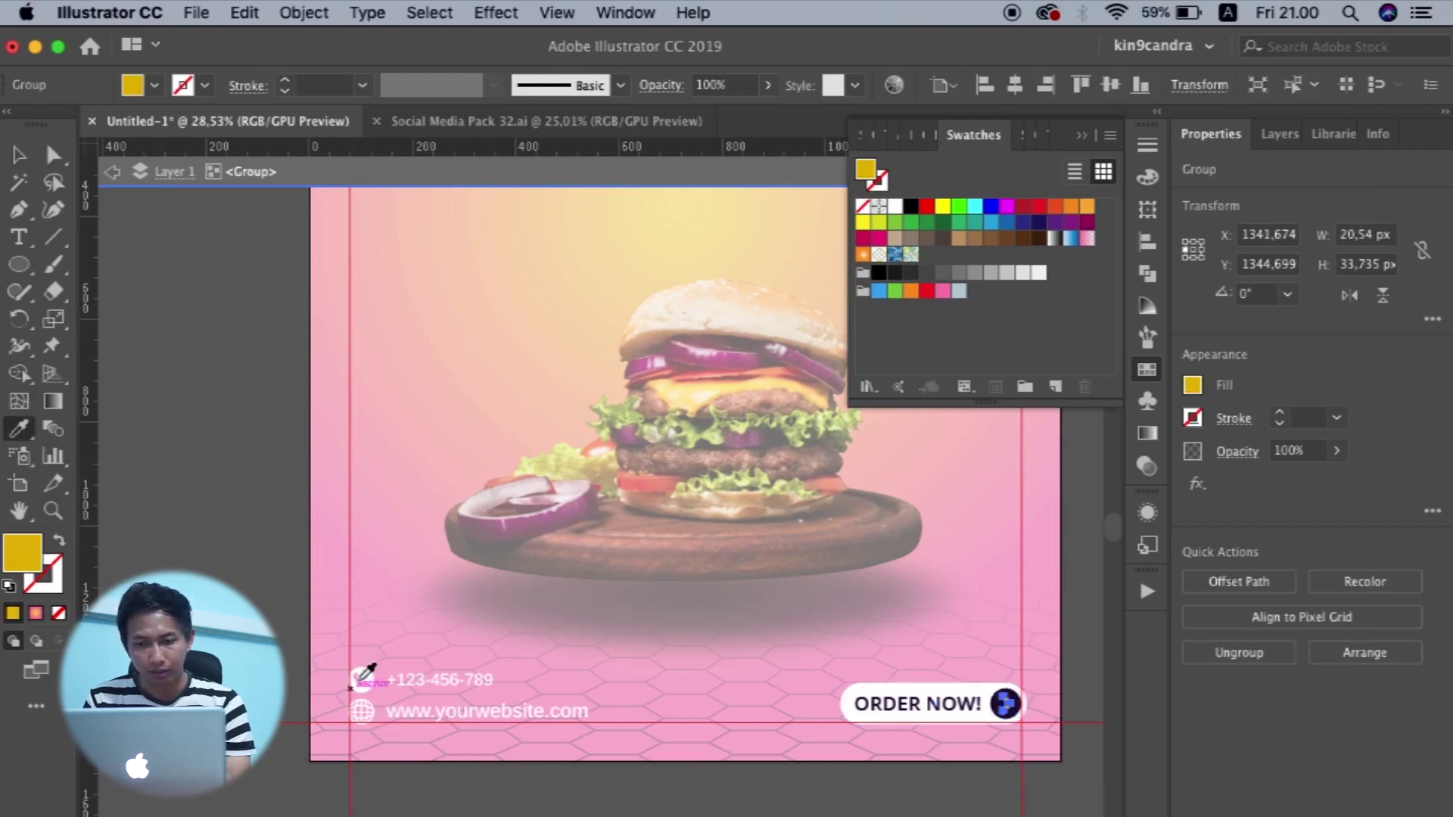
left_click(360, 677)
left_click(18, 155)
key("super+shift+a")
scroll(530, 454, "right", 5)
scroll(529, 454, "up", 2)
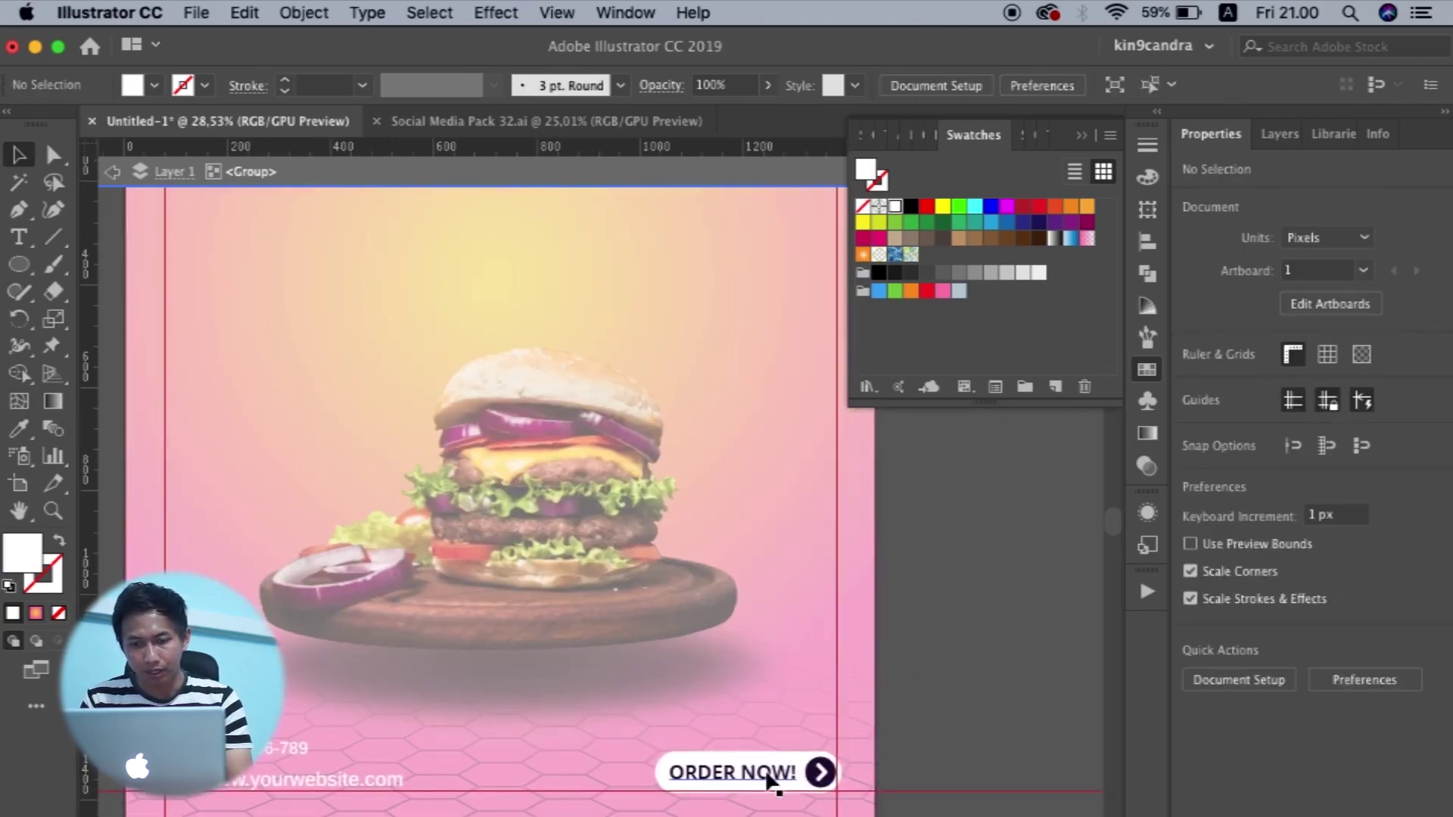
double_click(925, 719)
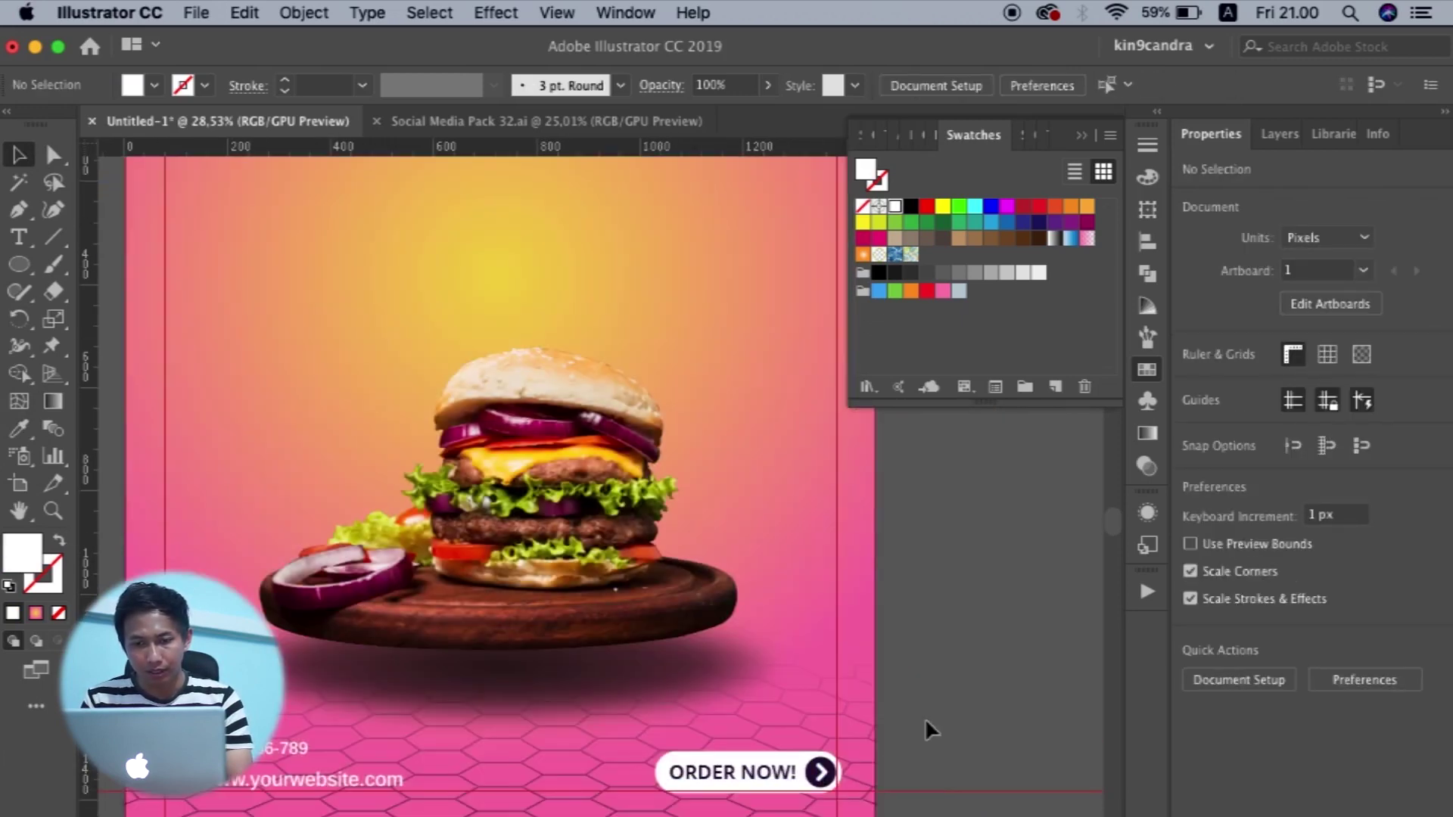
Copy the hex code f76ca6 of the pink outer colour stop in the background square's gradient.
left_click(764, 557)
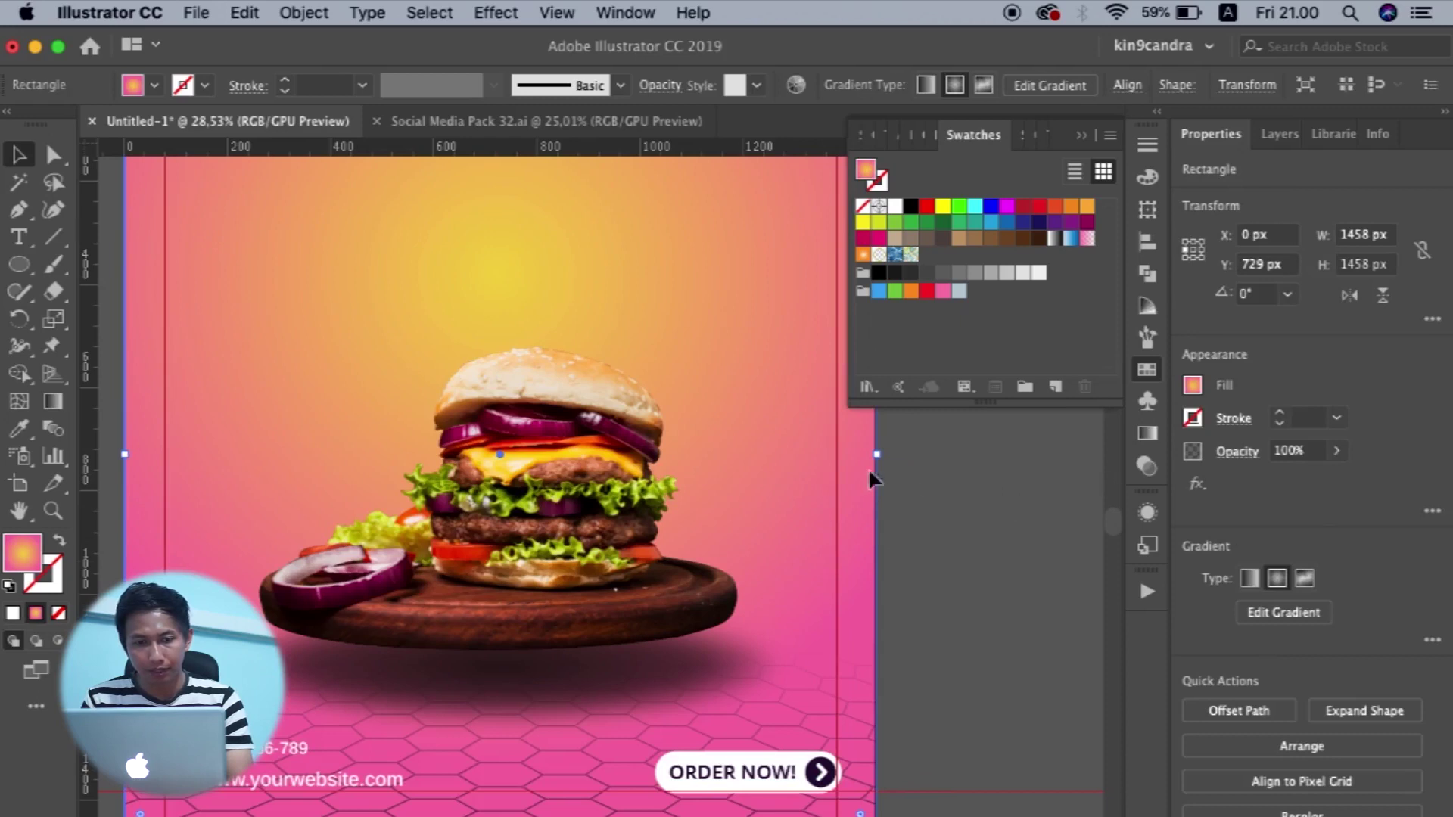
left_click(1150, 436)
double_click(1077, 350)
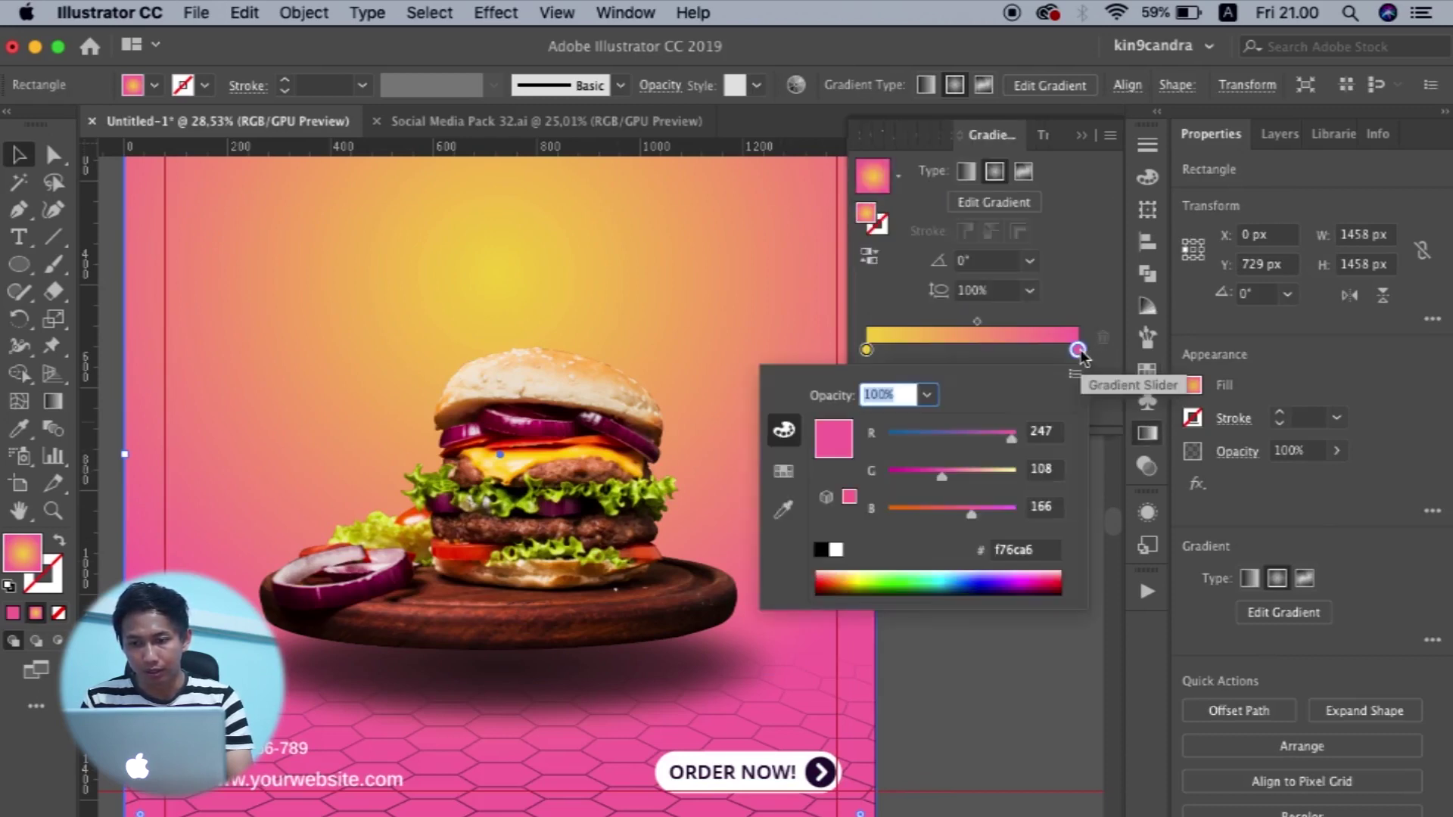
left_click(1050, 556)
key("super+c")
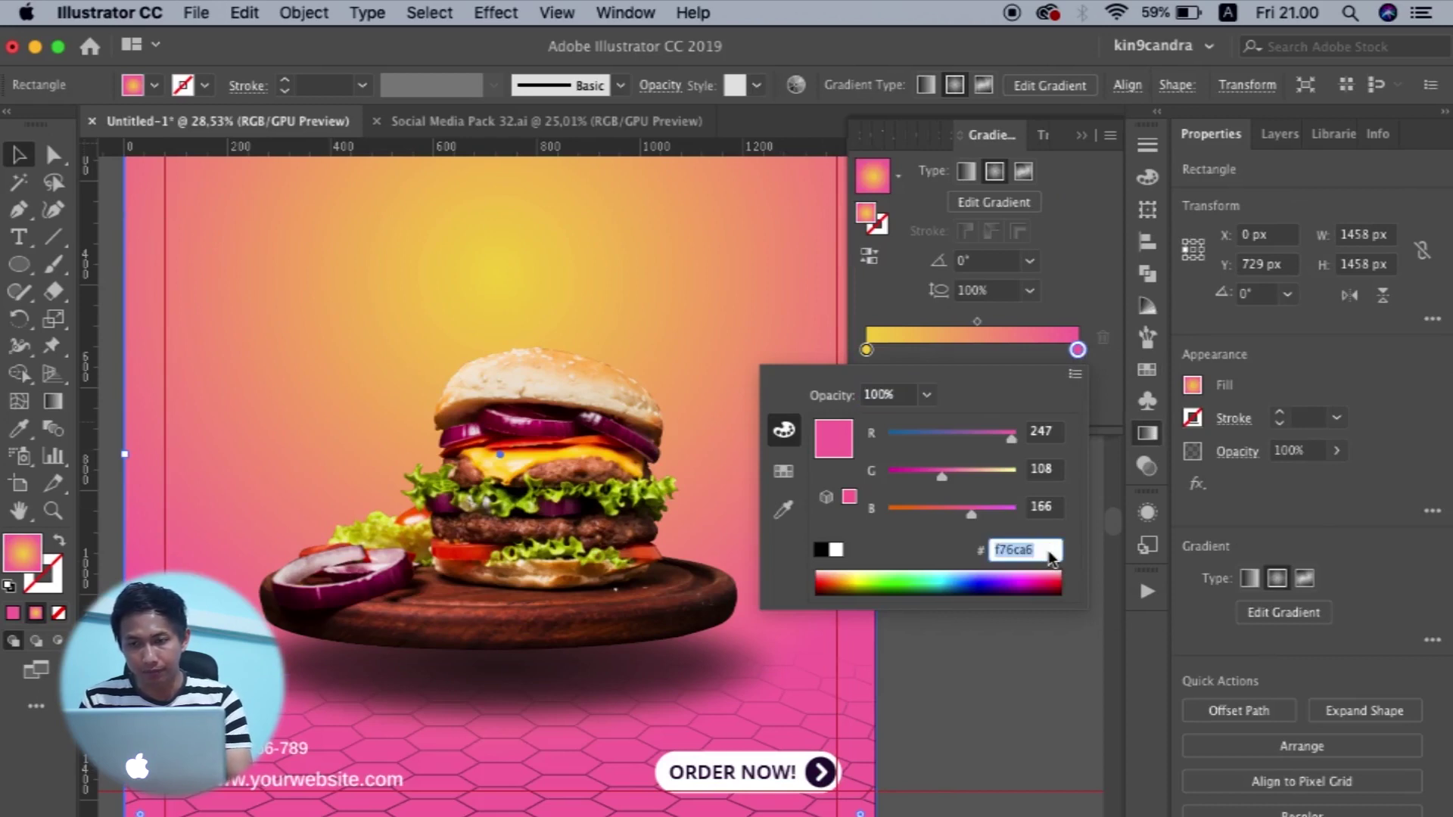
left_click(1083, 263)
left_click(1052, 575)
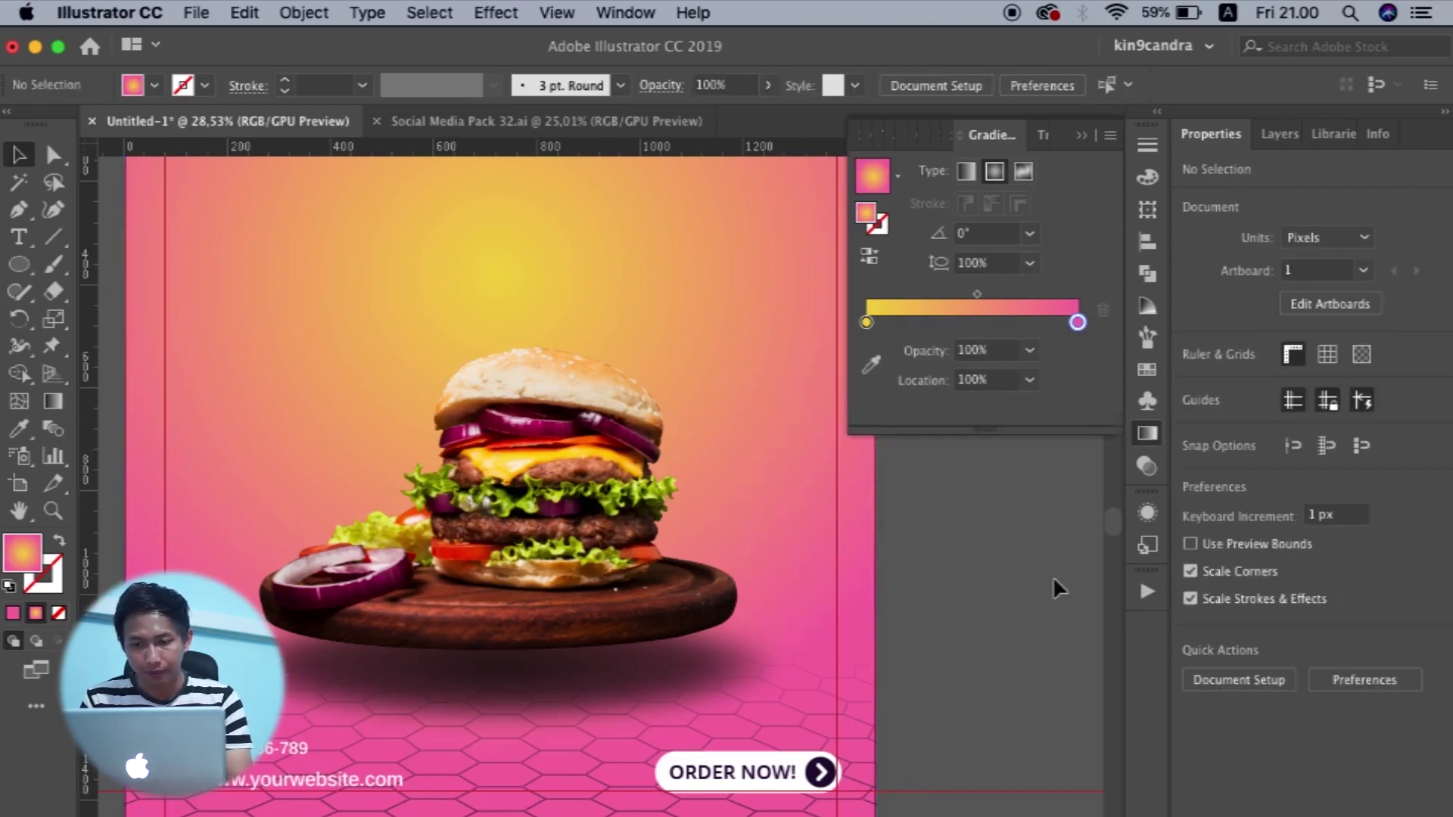
Set the fill of the ORDER NOW! text inside the button group to pink f76ca6.
double_click(821, 771)
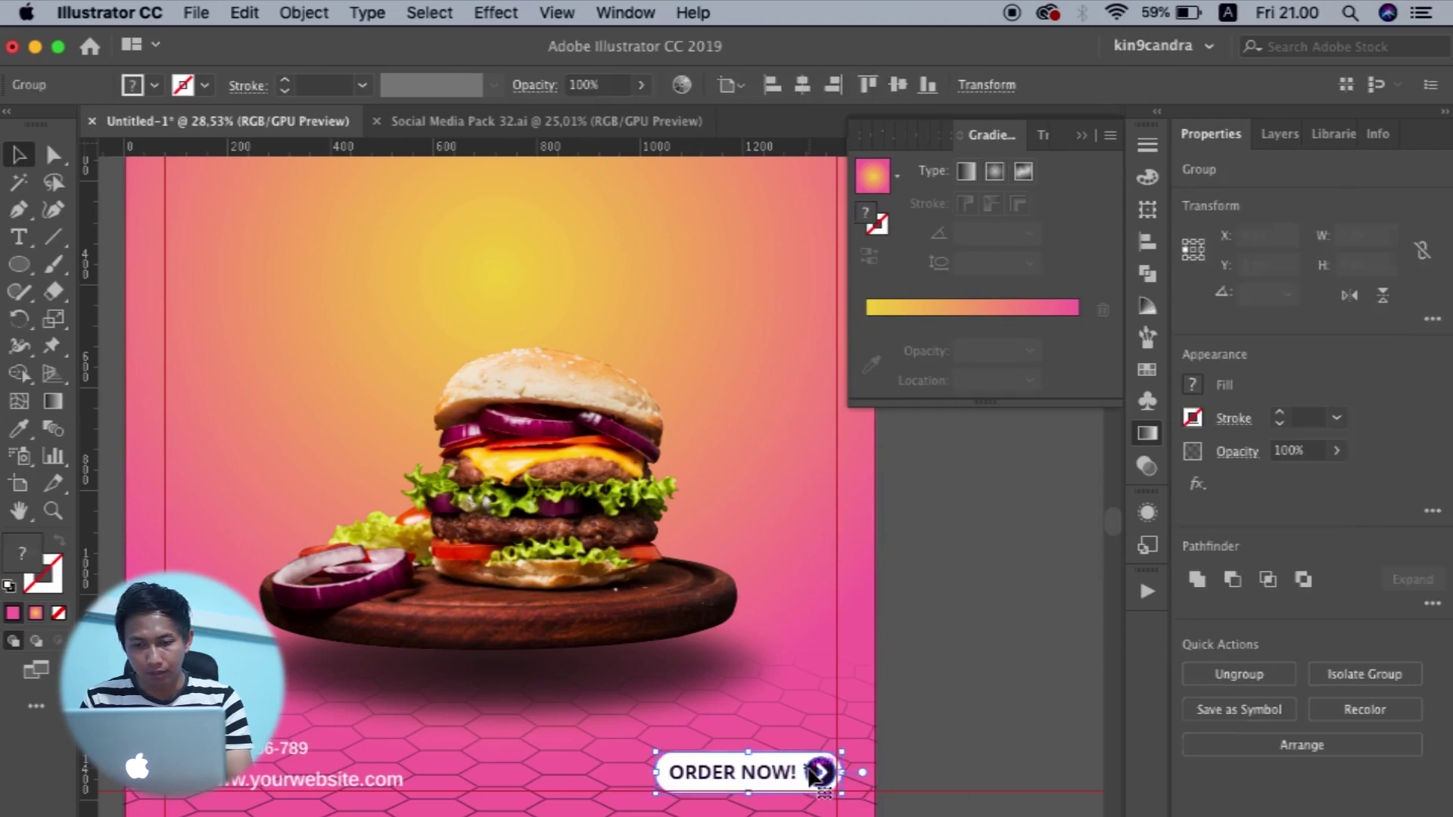
scroll(817, 773, "up", 2)
left_click(756, 776)
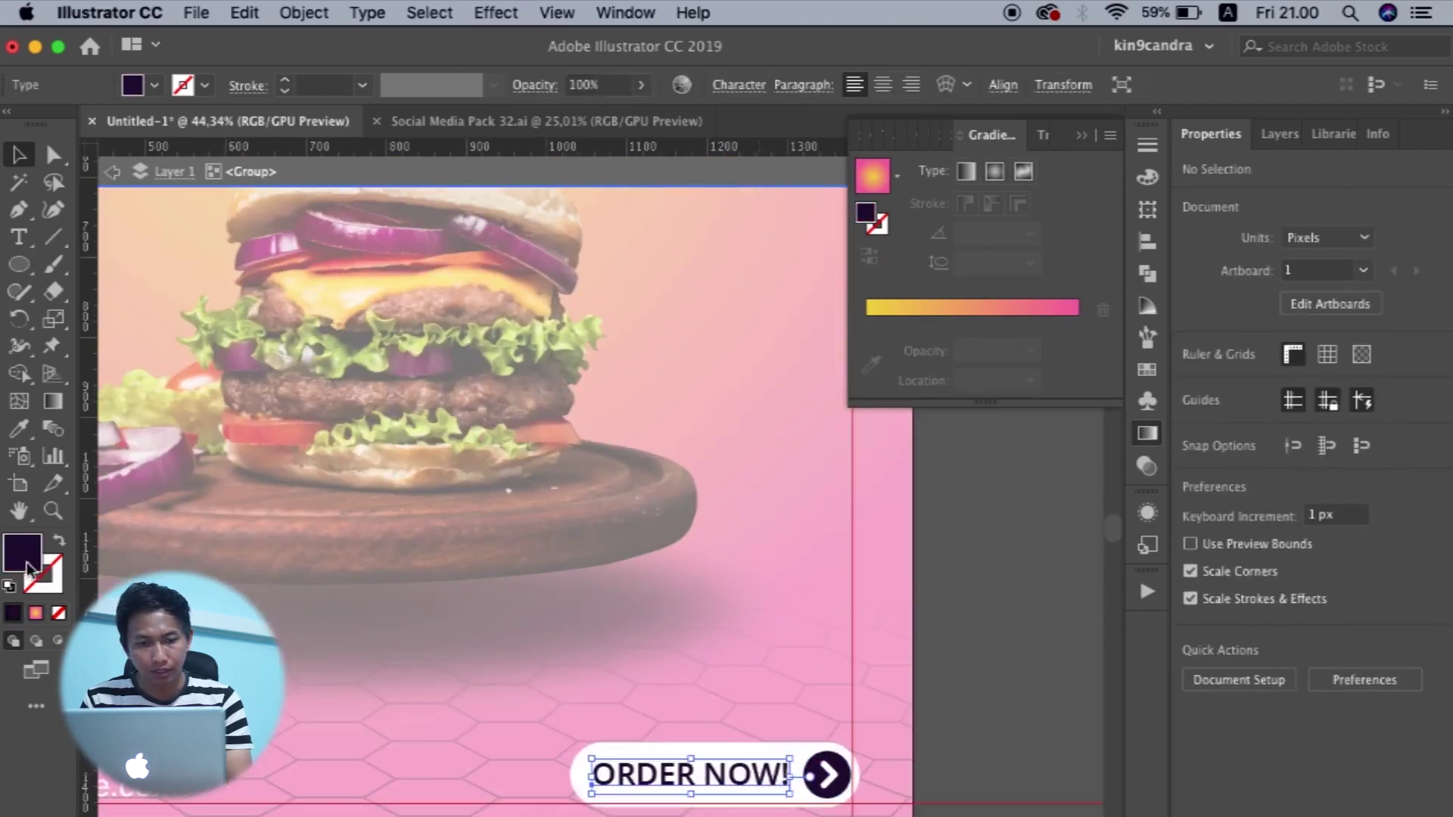
double_click(23, 555)
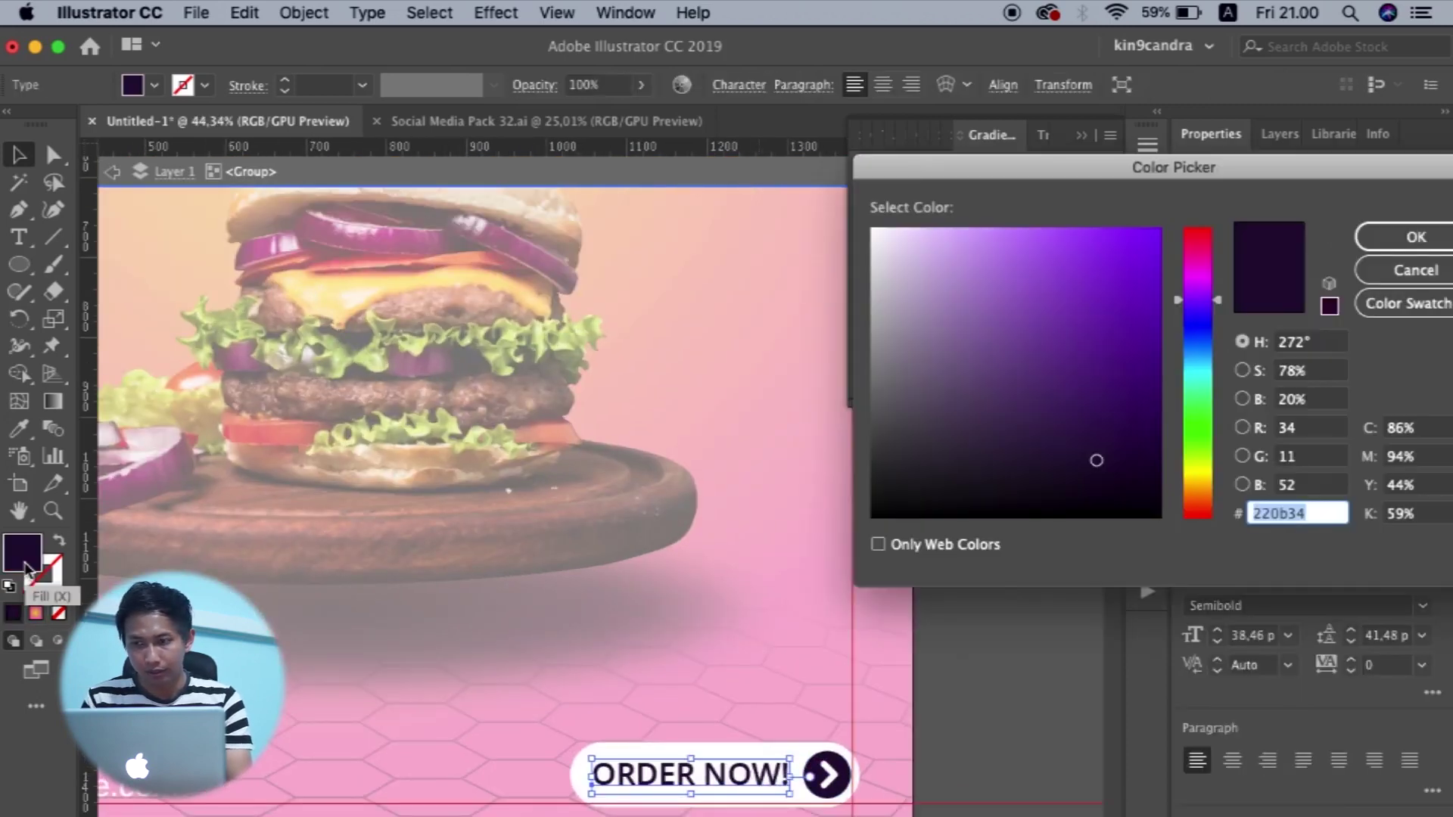
type("f74ca6")
left_click(1413, 236)
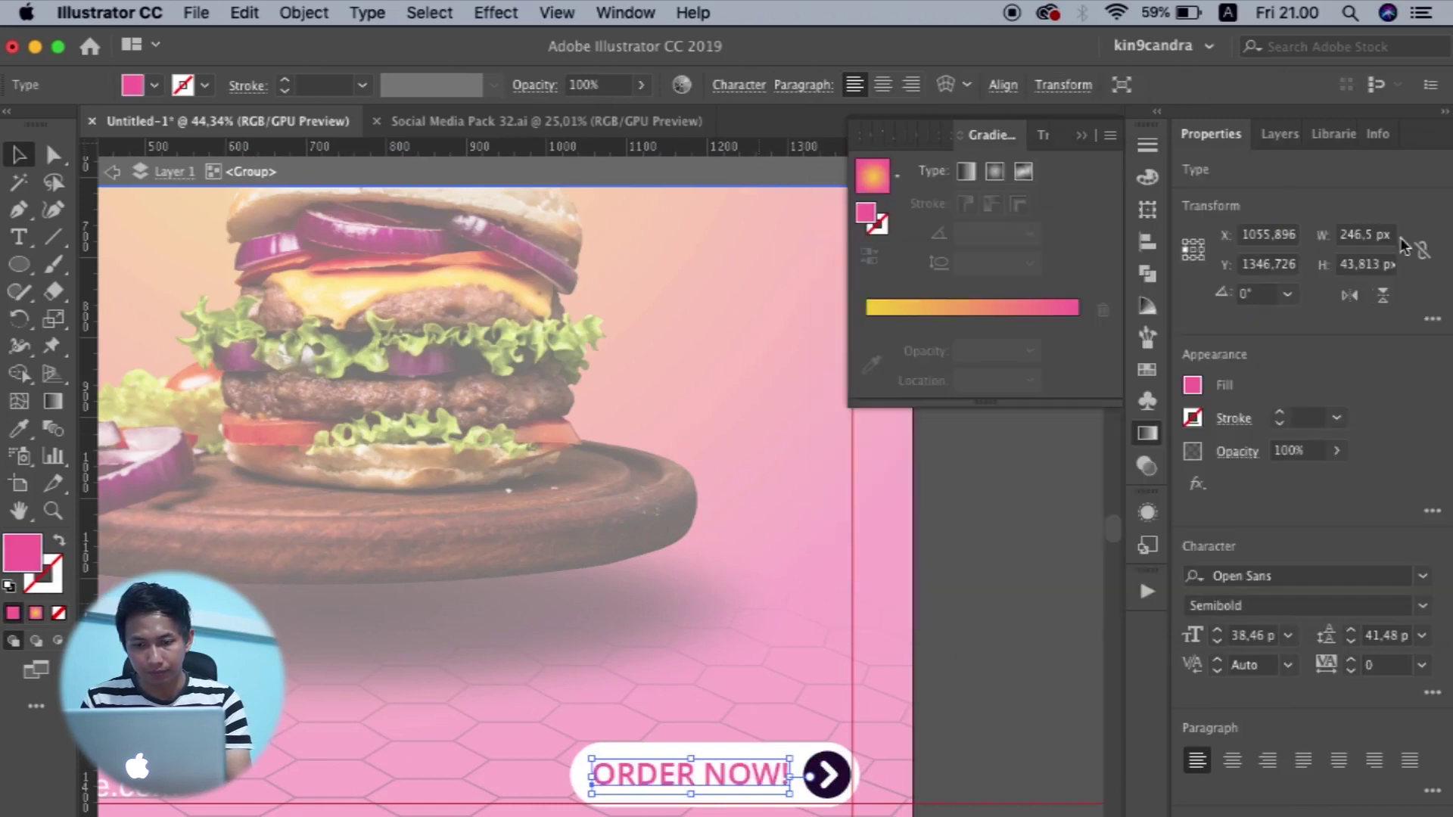
Fill the dark circle behind the button's arrow with the copied pink and leave group isolation.
scroll(832, 764, "up", 3)
left_click(791, 733)
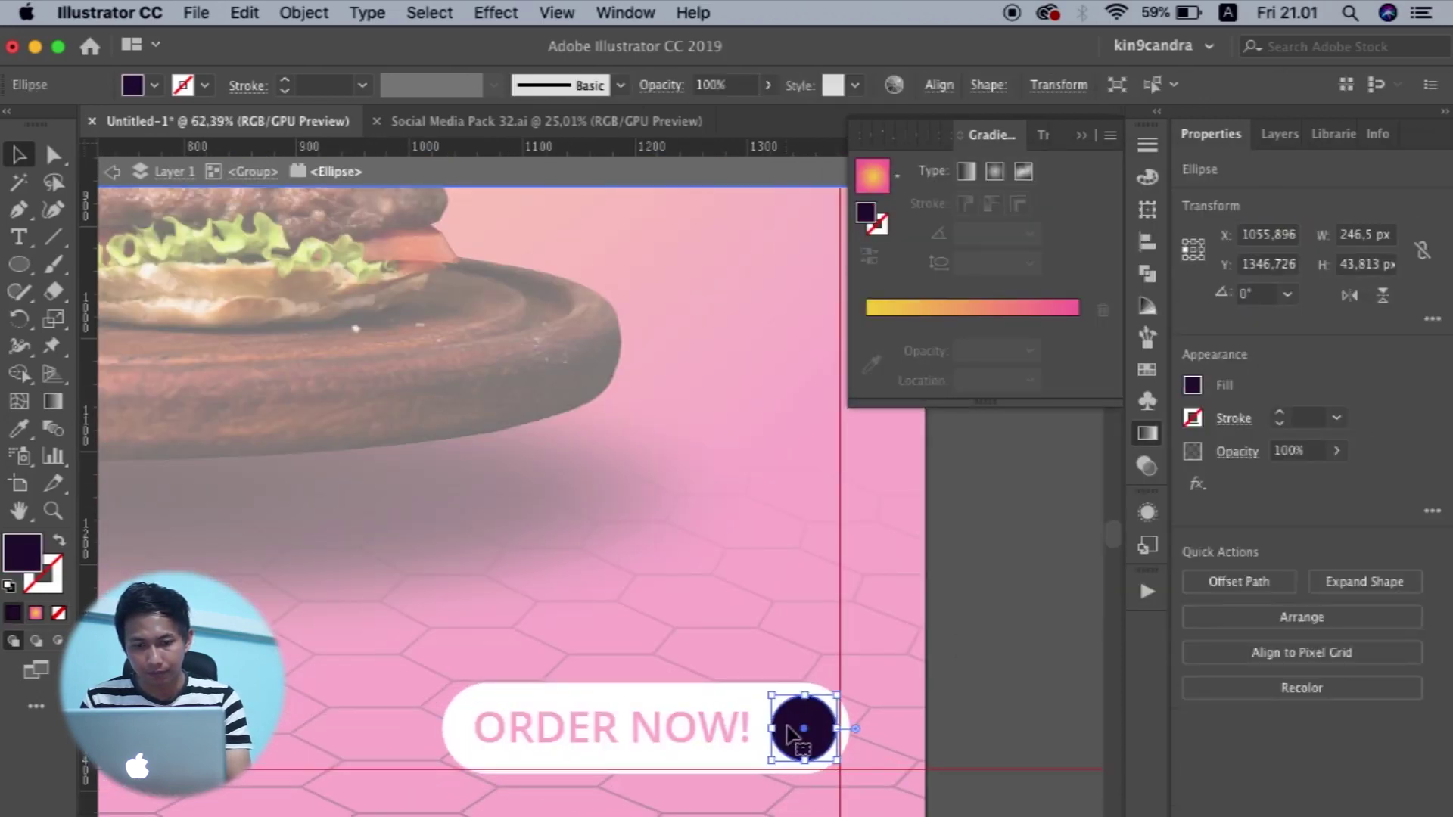
double_click(23, 563)
key("super+v")
left_click(1416, 238)
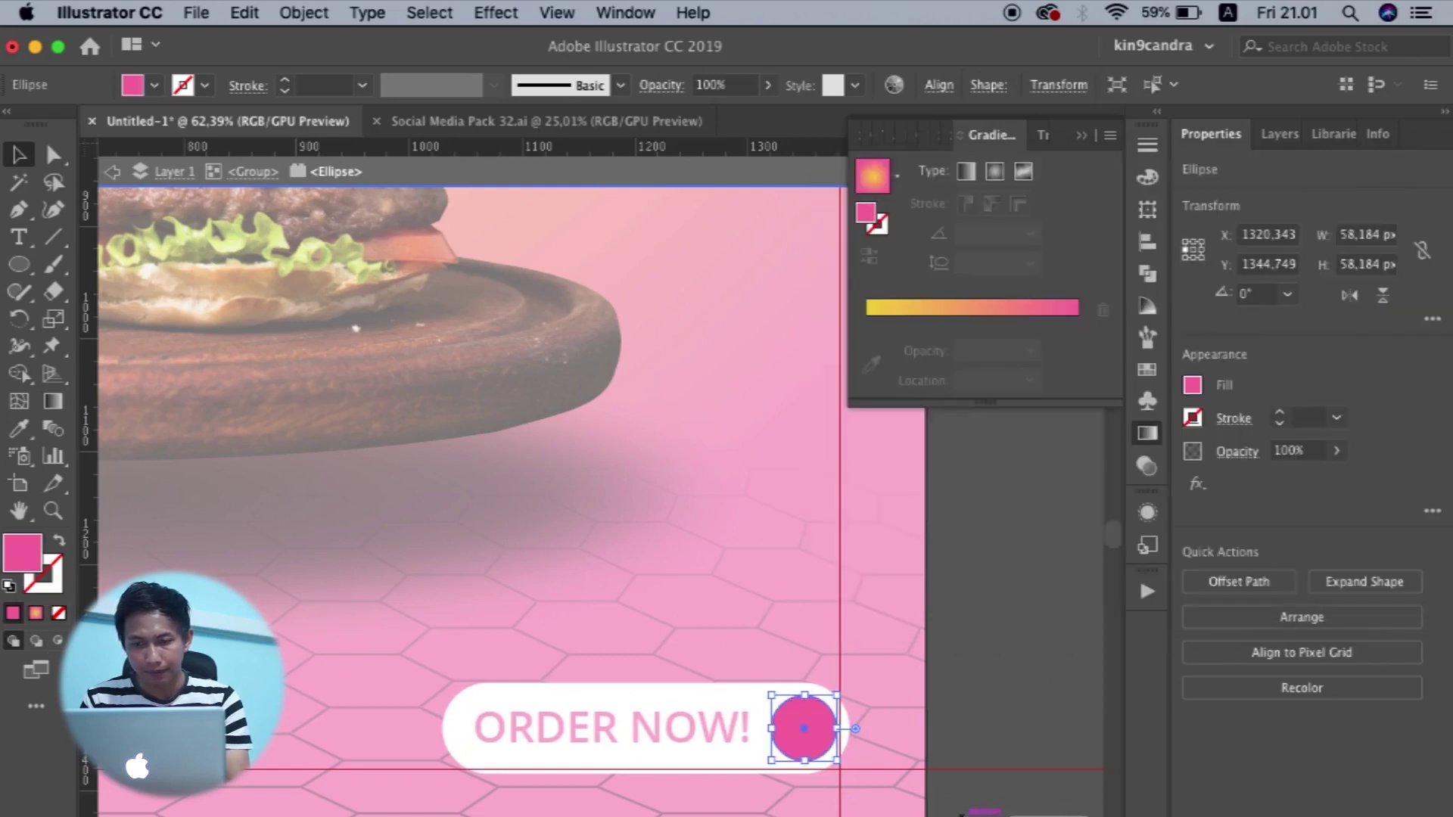
left_click(986, 669)
Add a two-line title reading "Delicius" and "Burger" above the burger, scaled to a font size of about 190.
key("super+0")
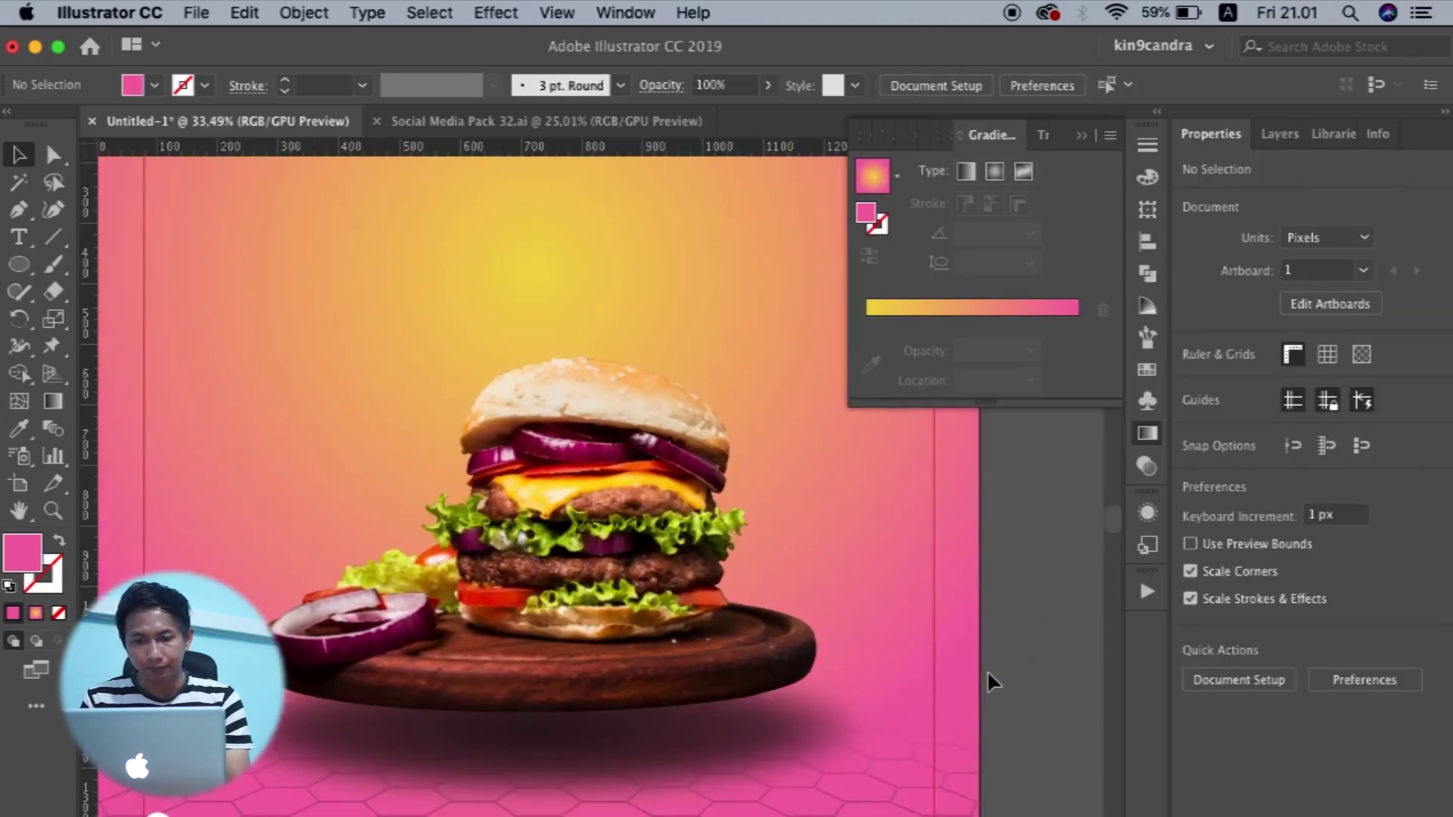
scroll(1001, 580, "down", 2)
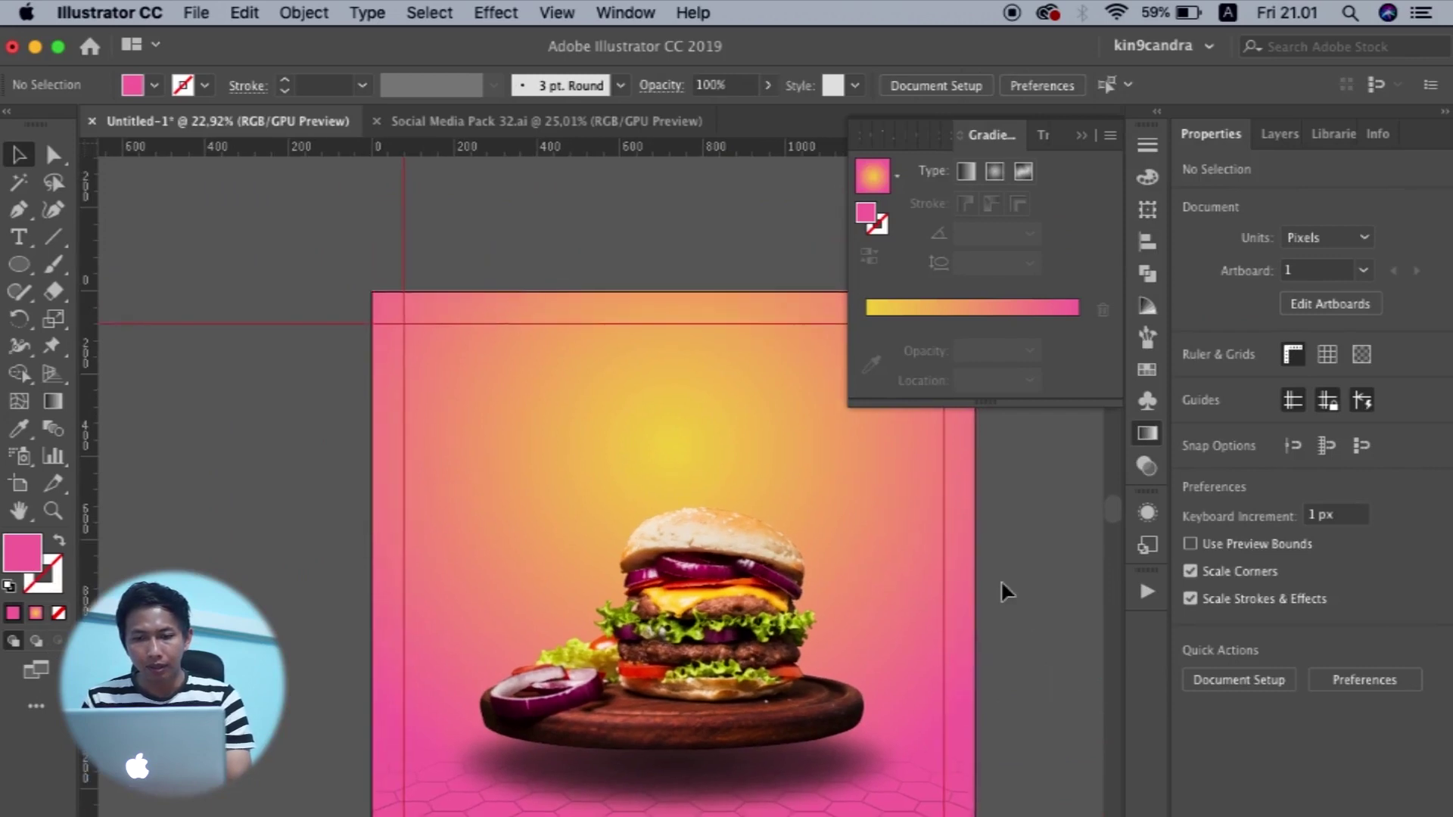
scroll(1000, 578, "up", 1)
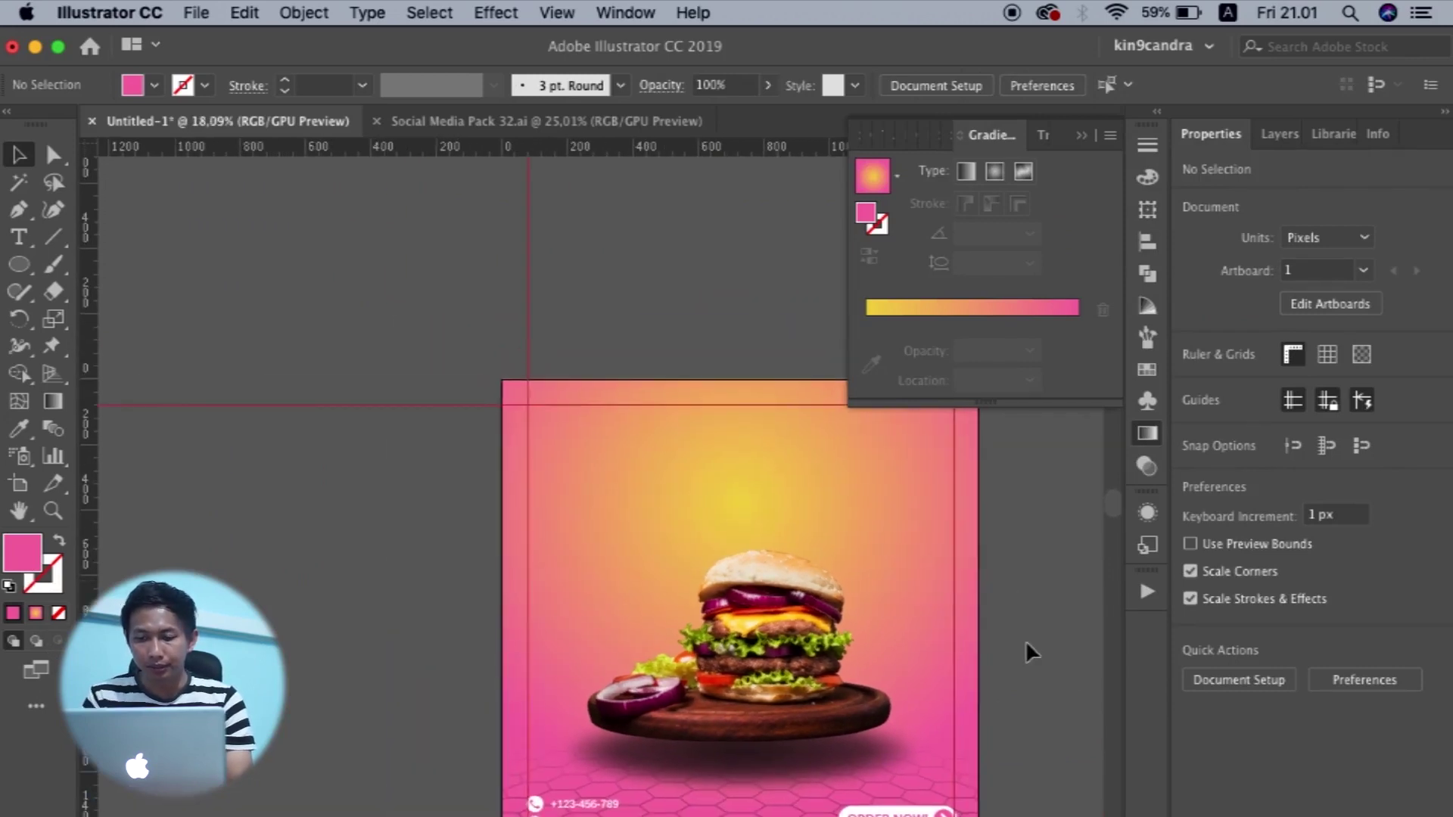
scroll(1025, 640, "down", 2)
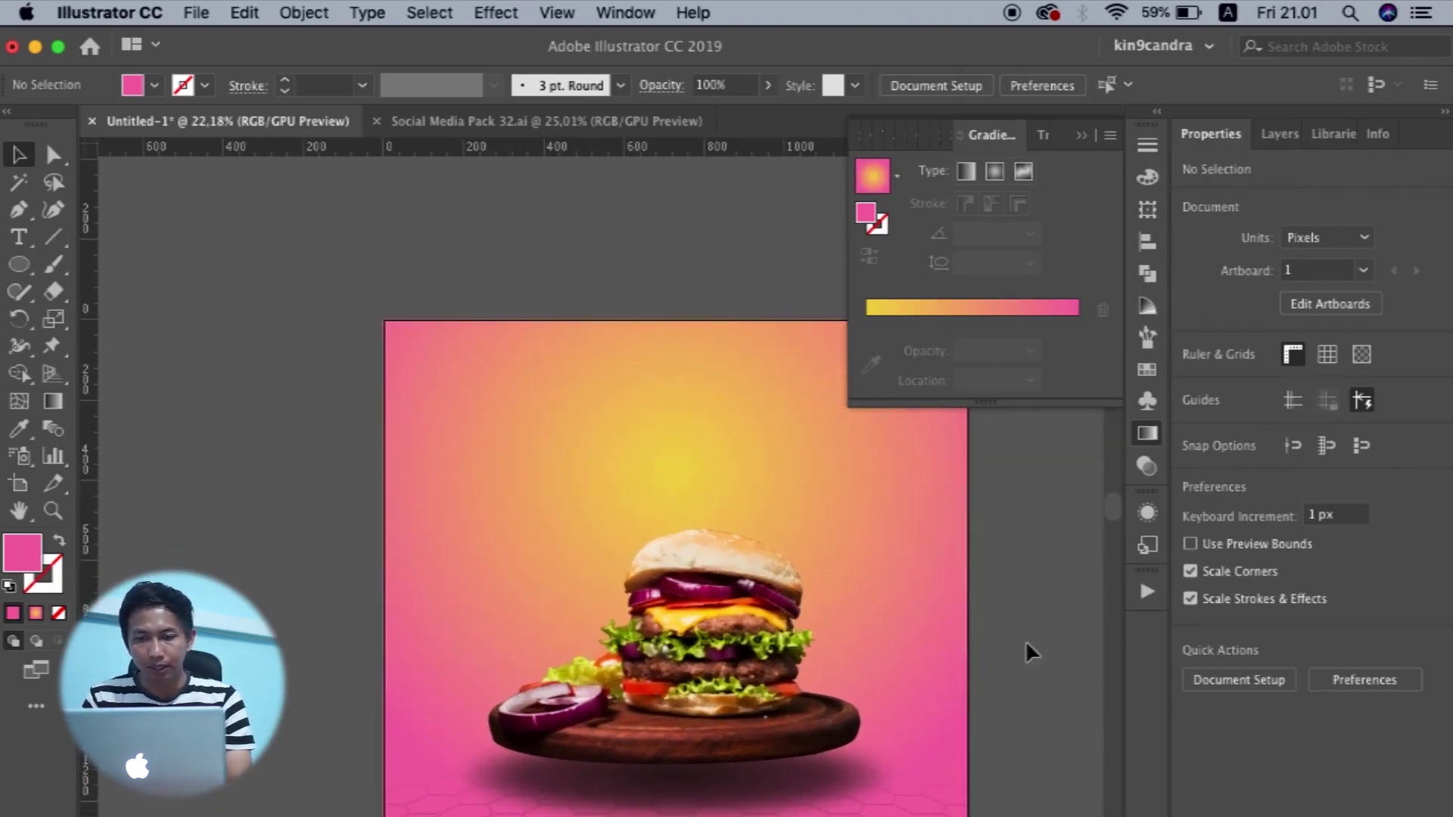
left_click(19, 237)
left_click(436, 563)
type("Delicius")
left_click_drag(438, 561, 802, 504)
key("Return")
type("Burger")
key("Escape")
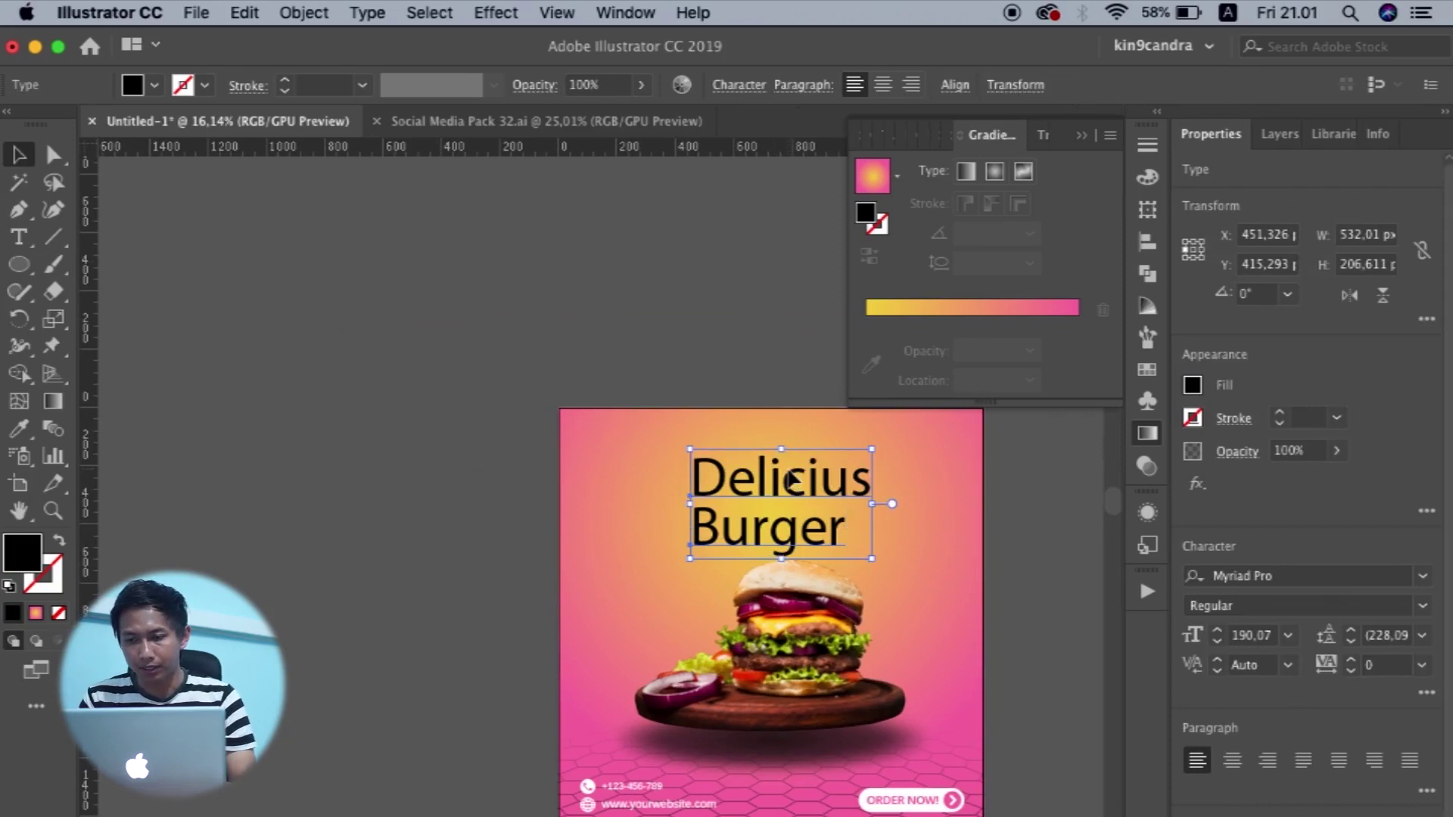
Set the title's font to Pacifico Regular.
left_click(1324, 569)
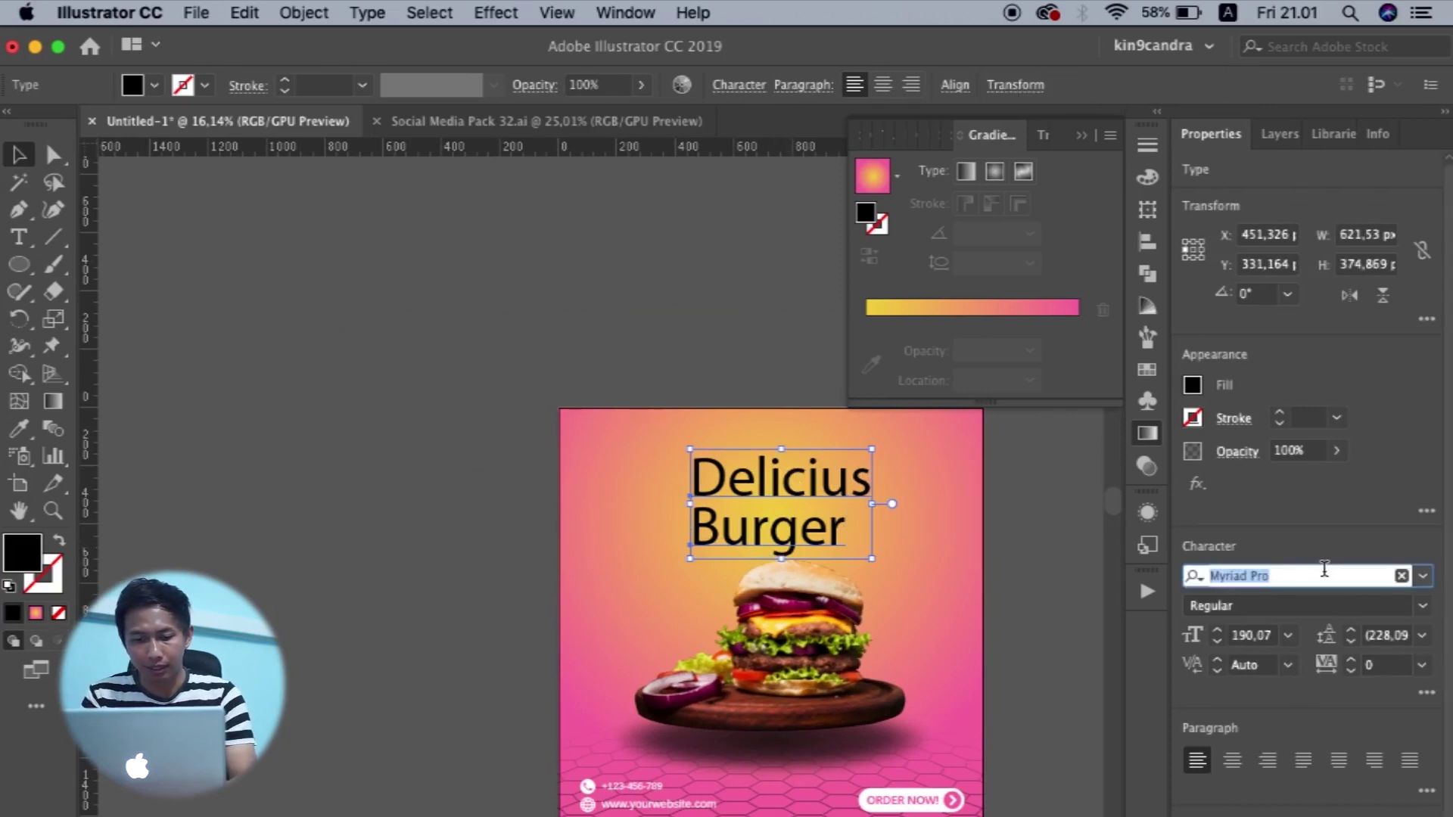
type("paci")
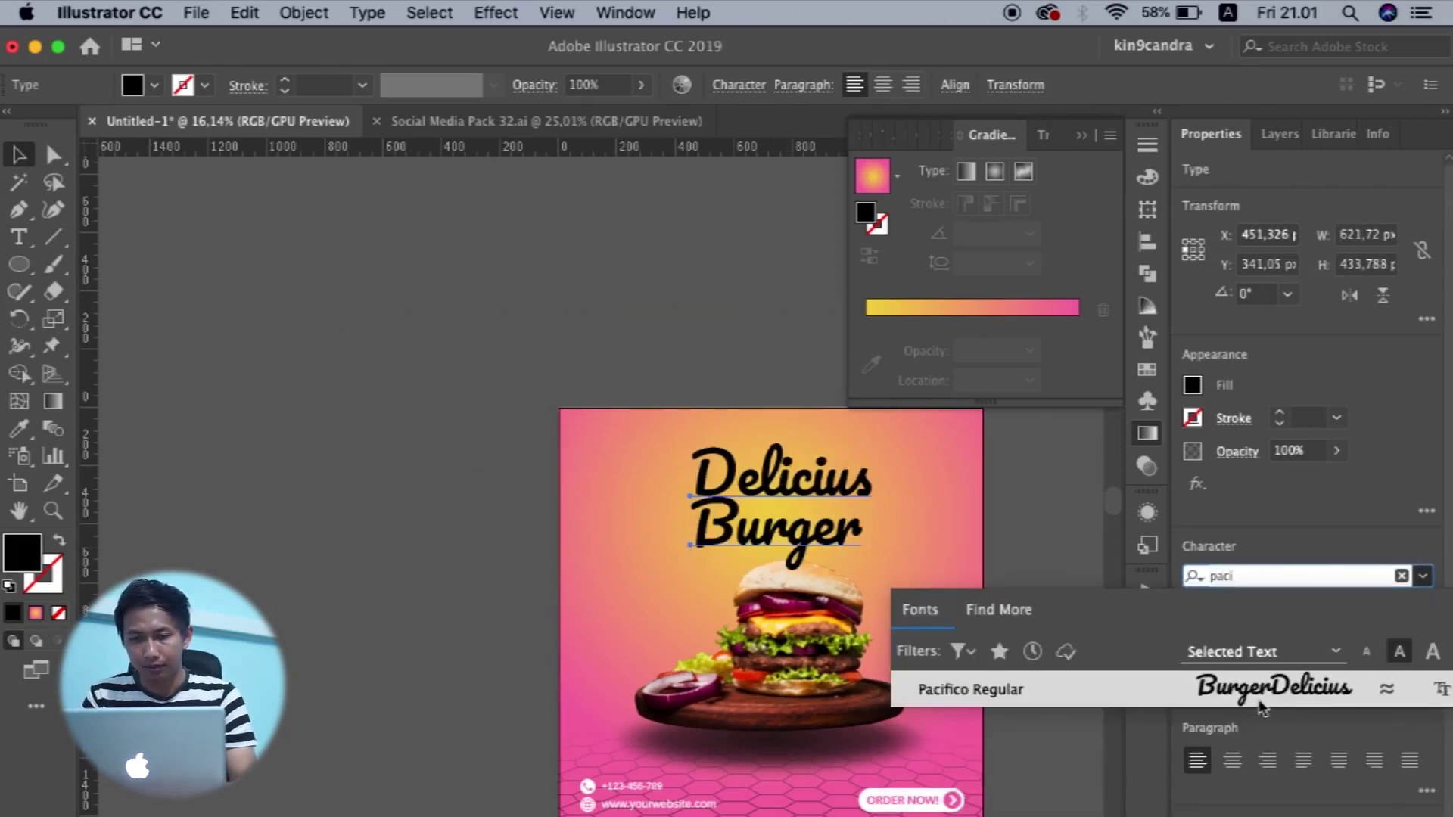
left_click(1260, 689)
left_click(1015, 623)
Scale the title down proportionally around its centre to about 496 px wide.
scroll(1015, 623, "up", 3)
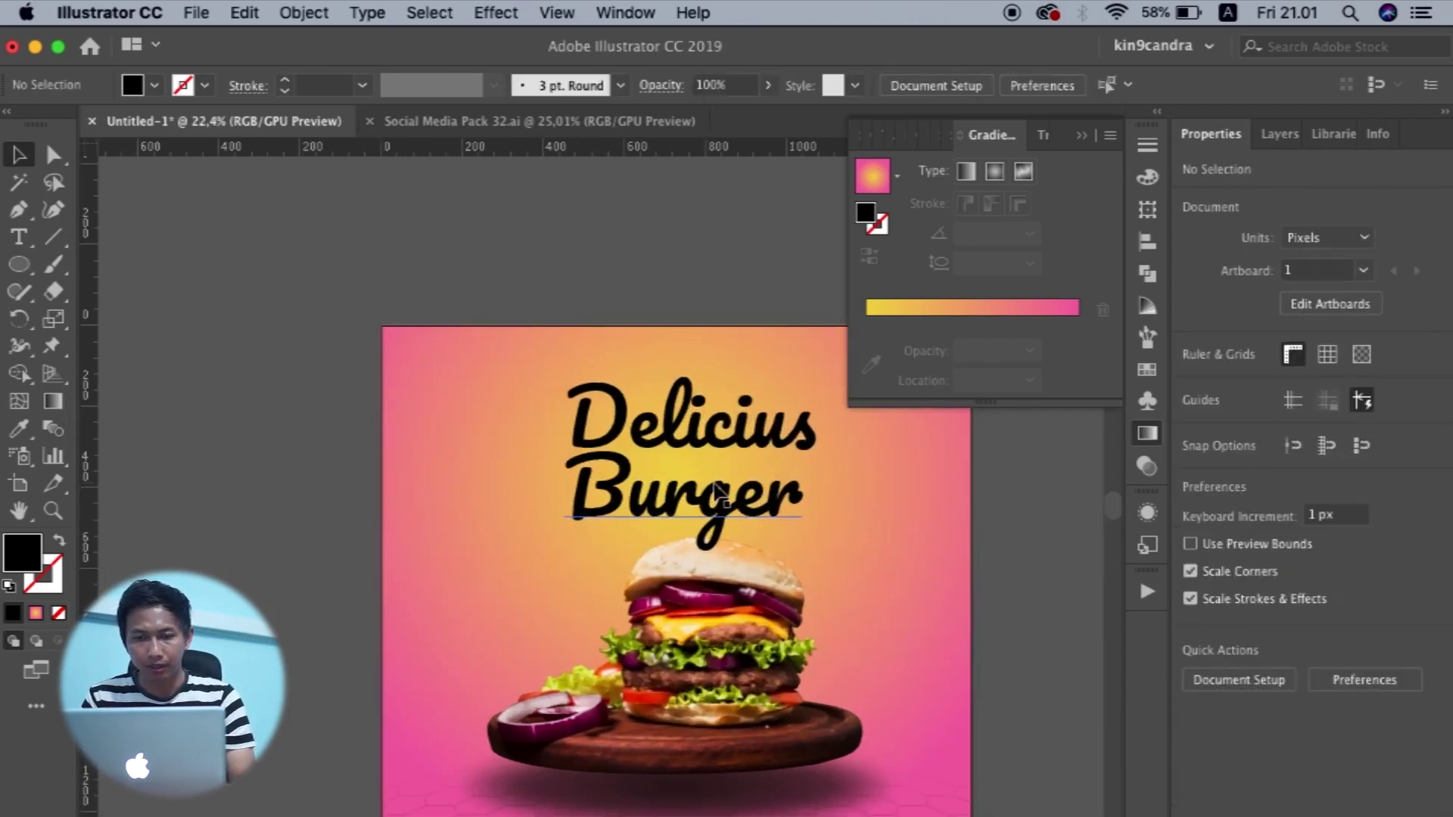
left_click(691, 427)
left_click_drag(815, 553, 791, 531)
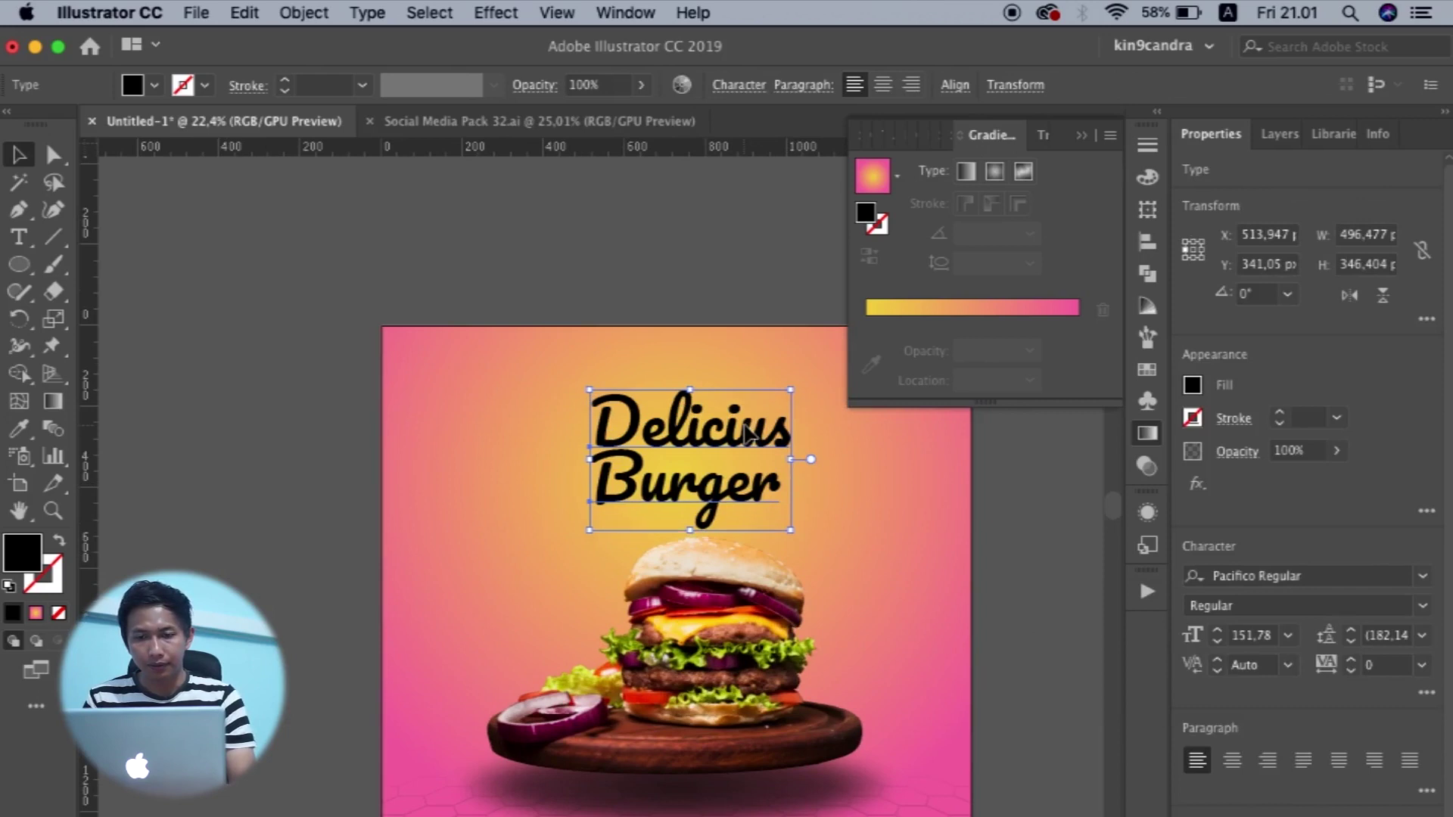
Rotate the title's "Burger" line counterclockwise by about 6.61°.
left_click(1077, 575)
left_click(748, 453)
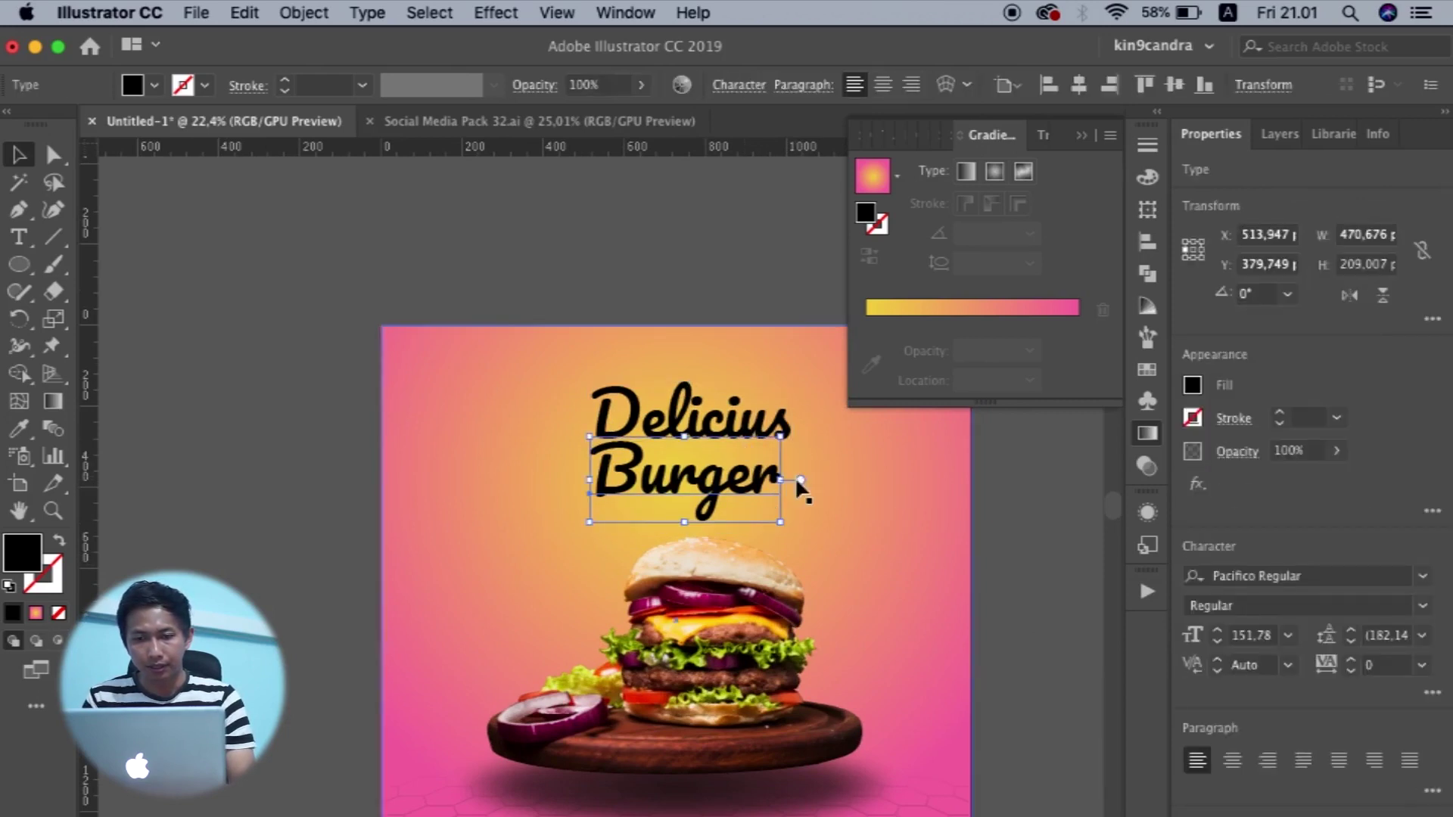
left_click_drag(796, 479, 846, 463)
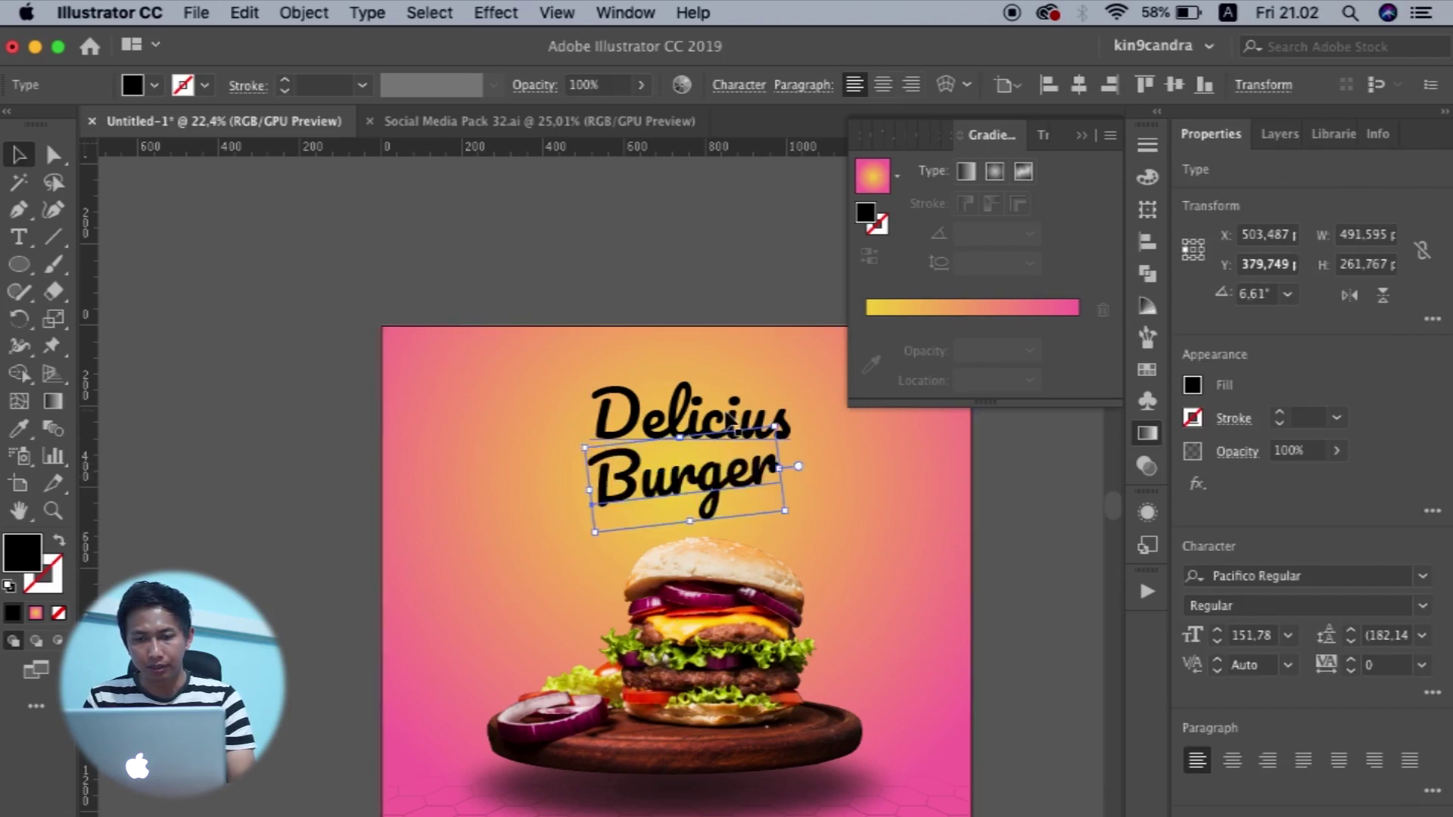
Set the rotation of the "Delicius" line to 6.61°, matching the angle of "Burger".
left_click(1265, 295)
type("0")
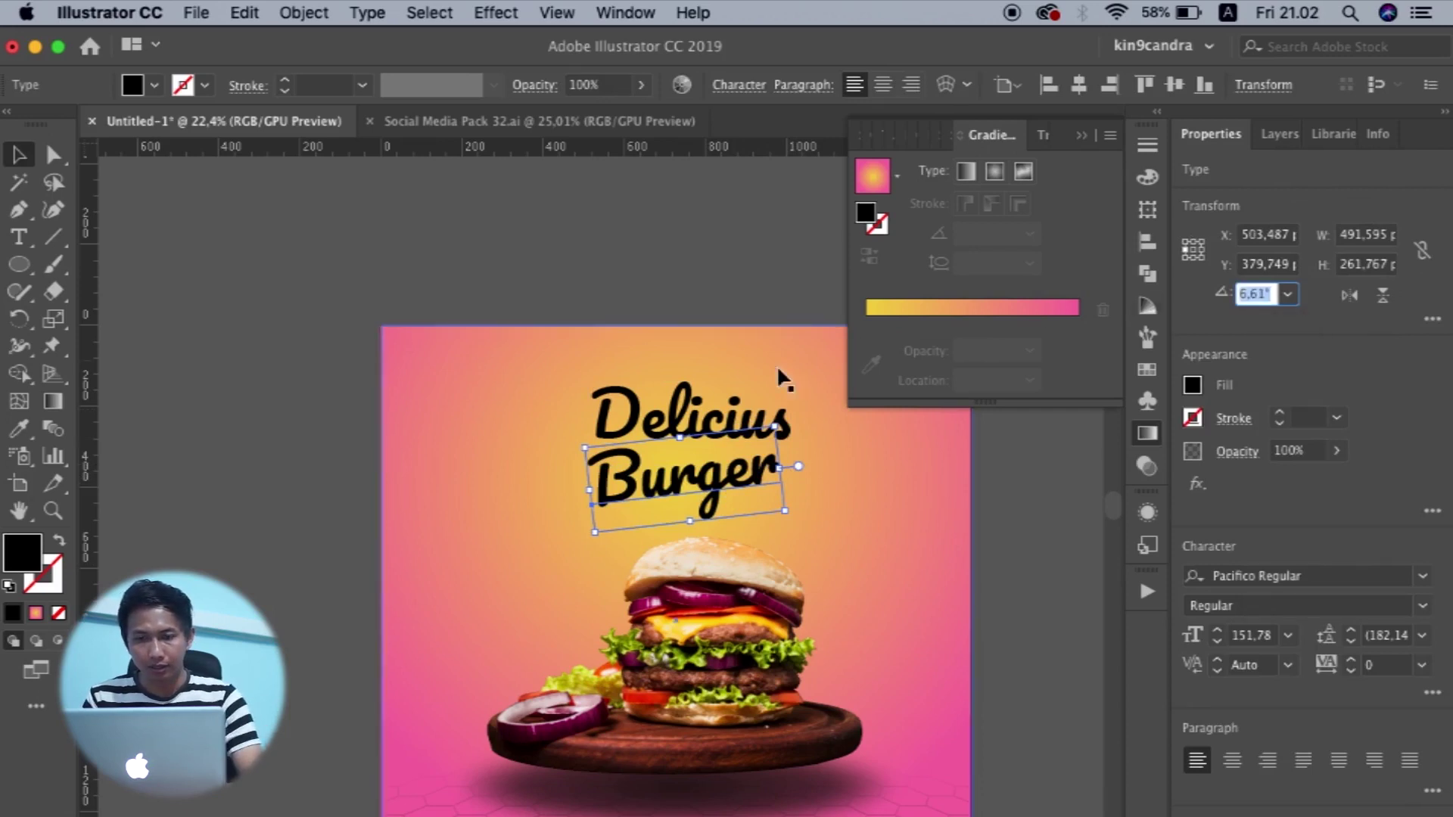
left_click(715, 433)
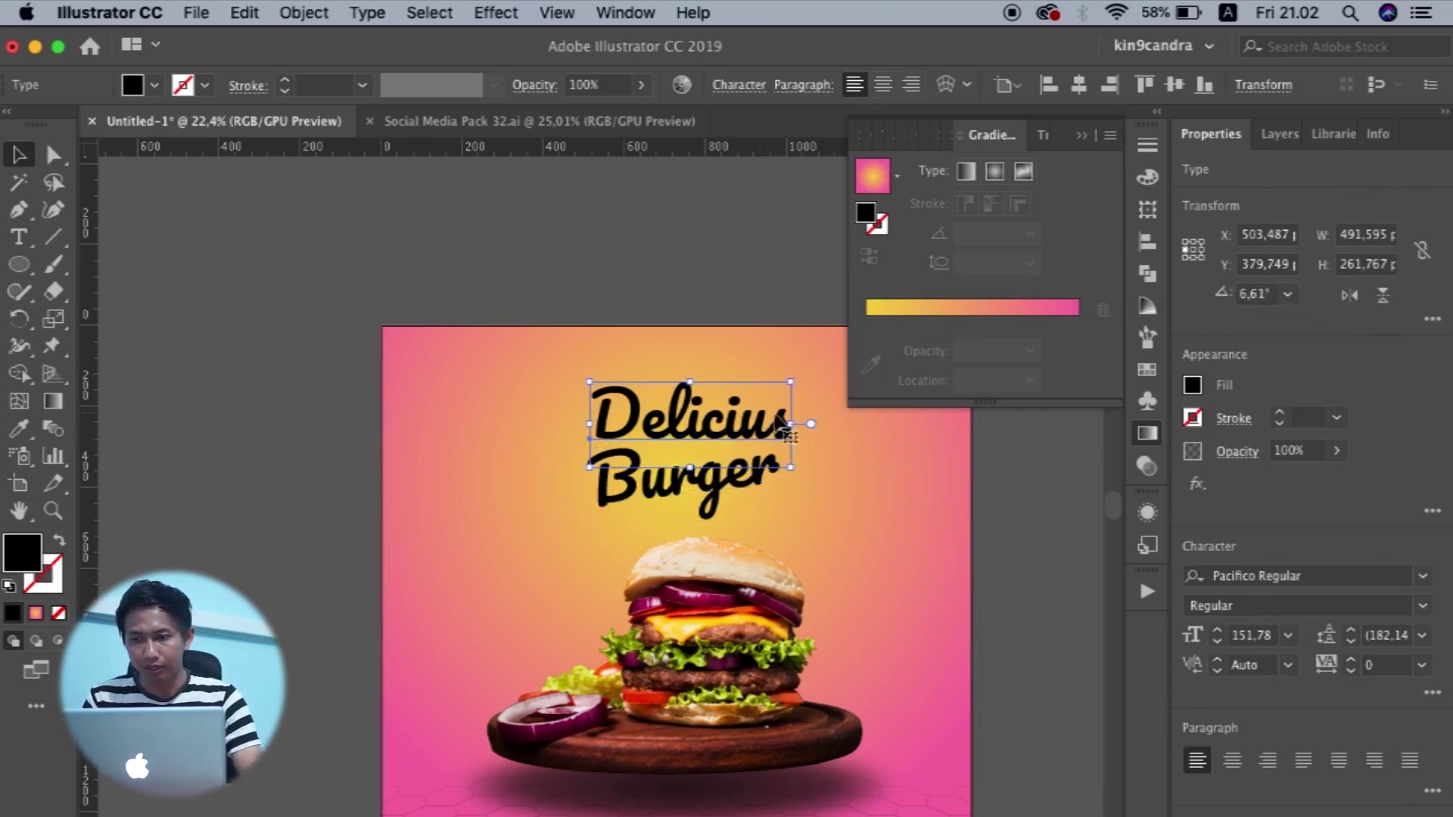
left_click(1247, 295)
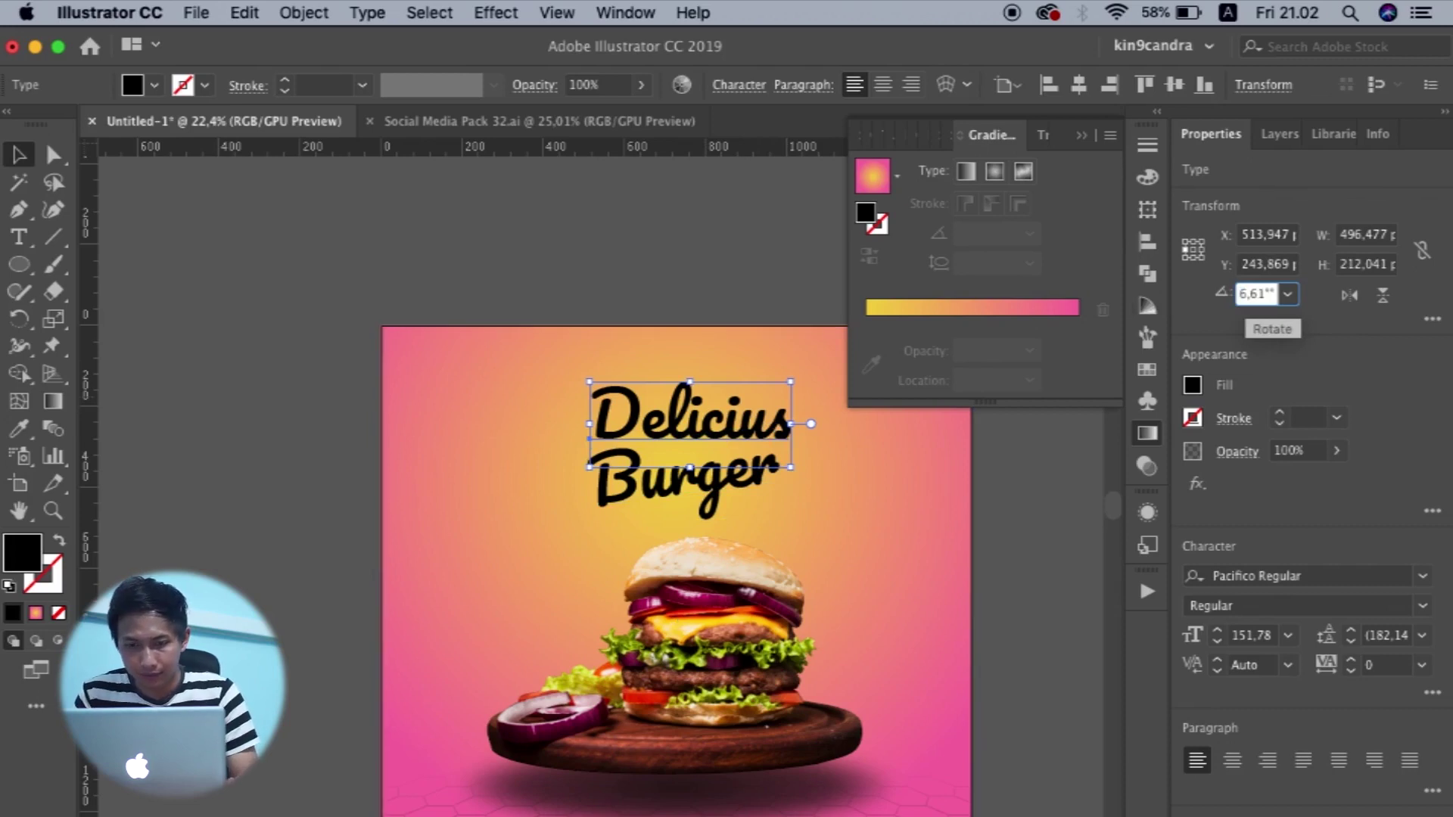
type("0")
key("Return")
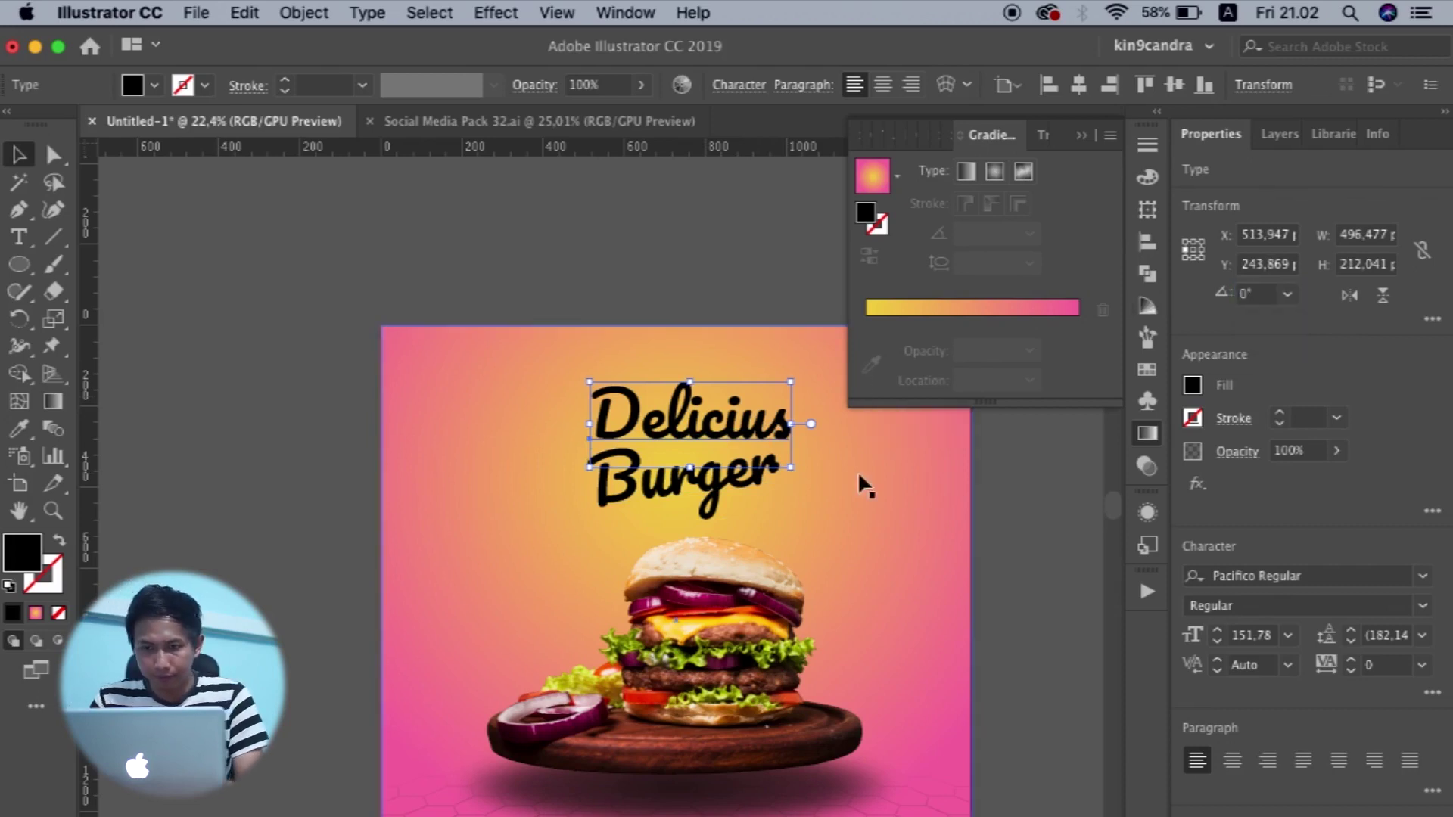
left_click(1247, 295)
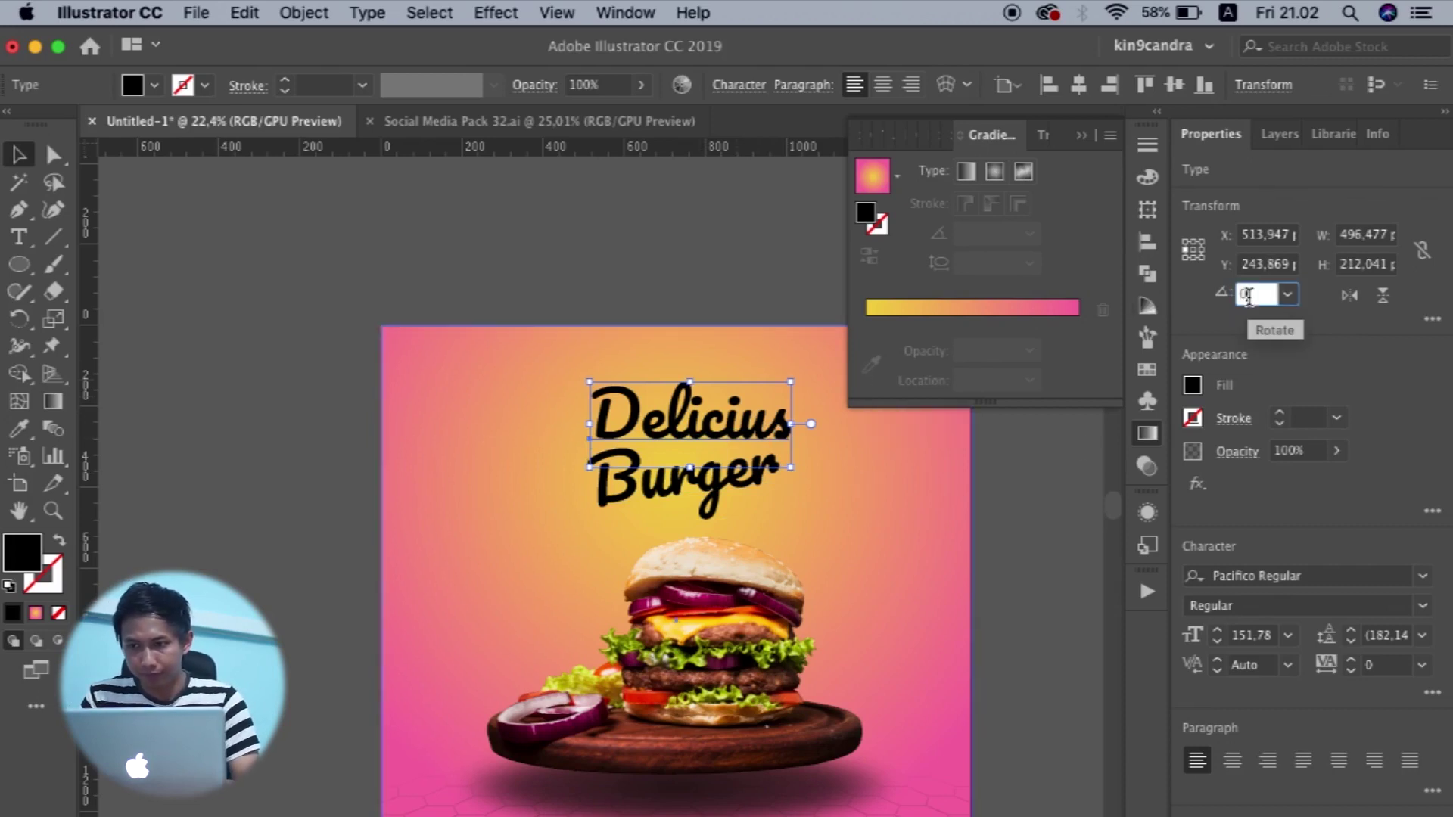
type("6,61")
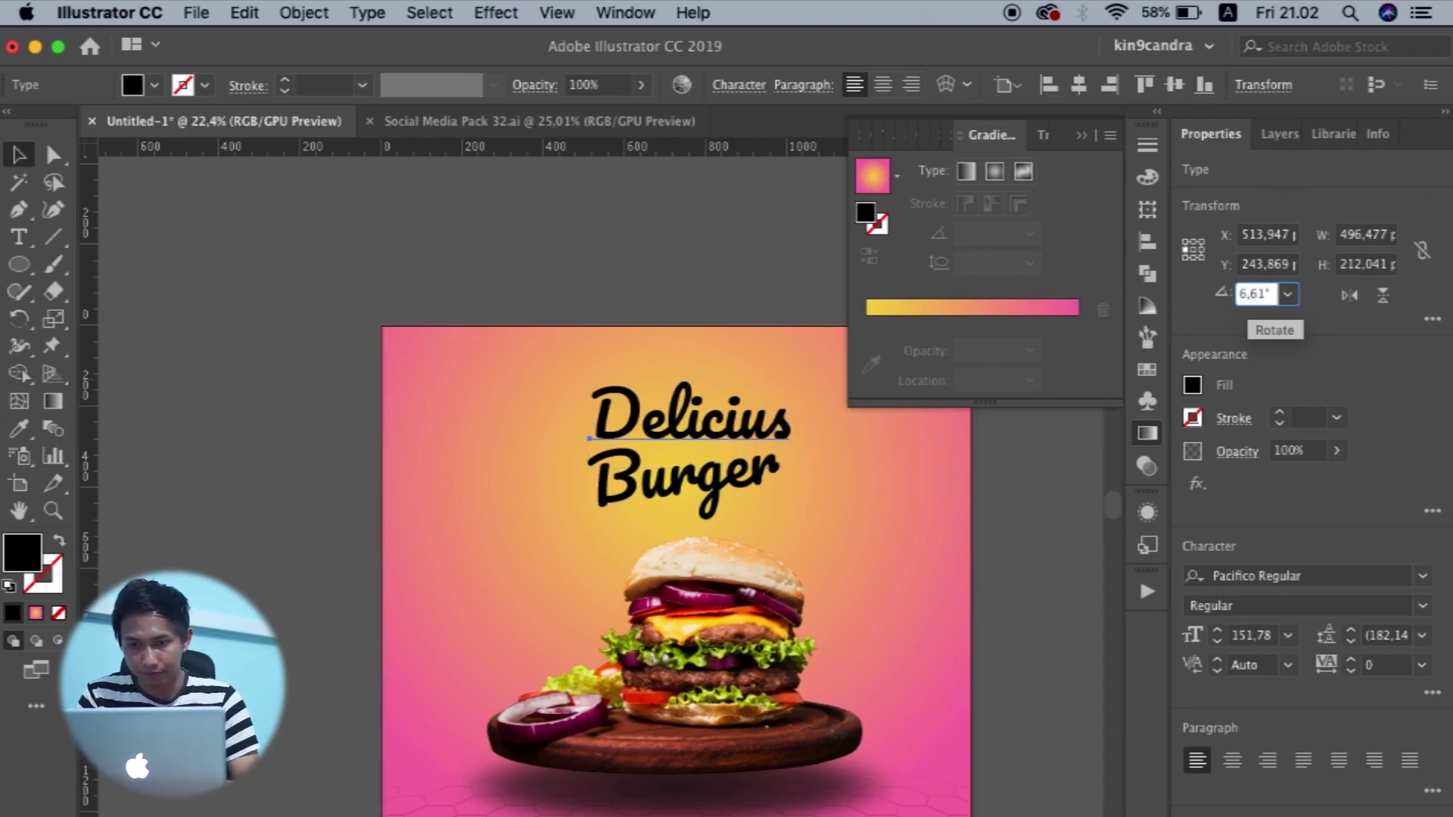
key("Return")
left_click(1015, 557)
Fill both title words with white from the swatches.
scroll(1015, 557, "up", 3)
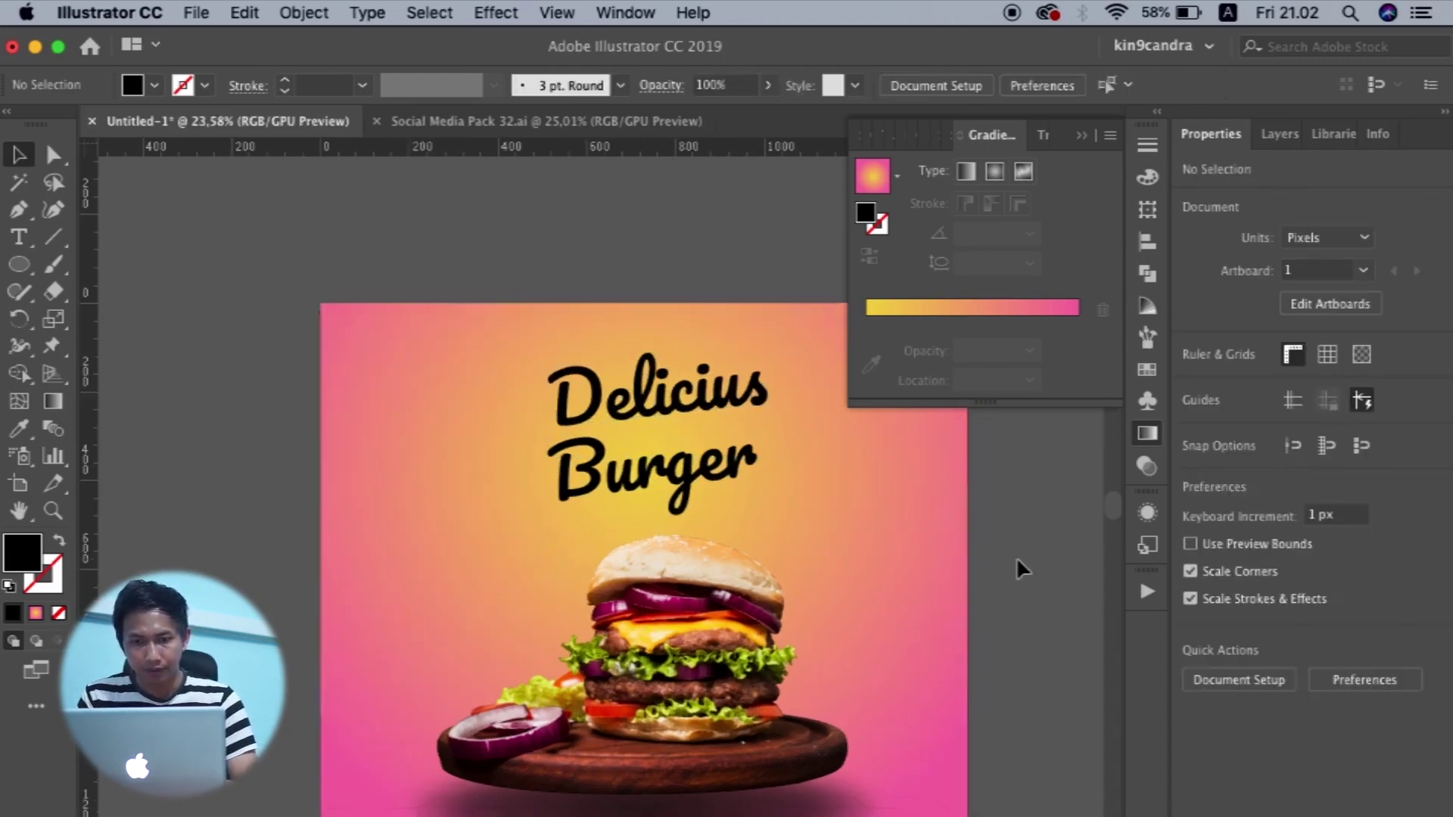
left_click(704, 392)
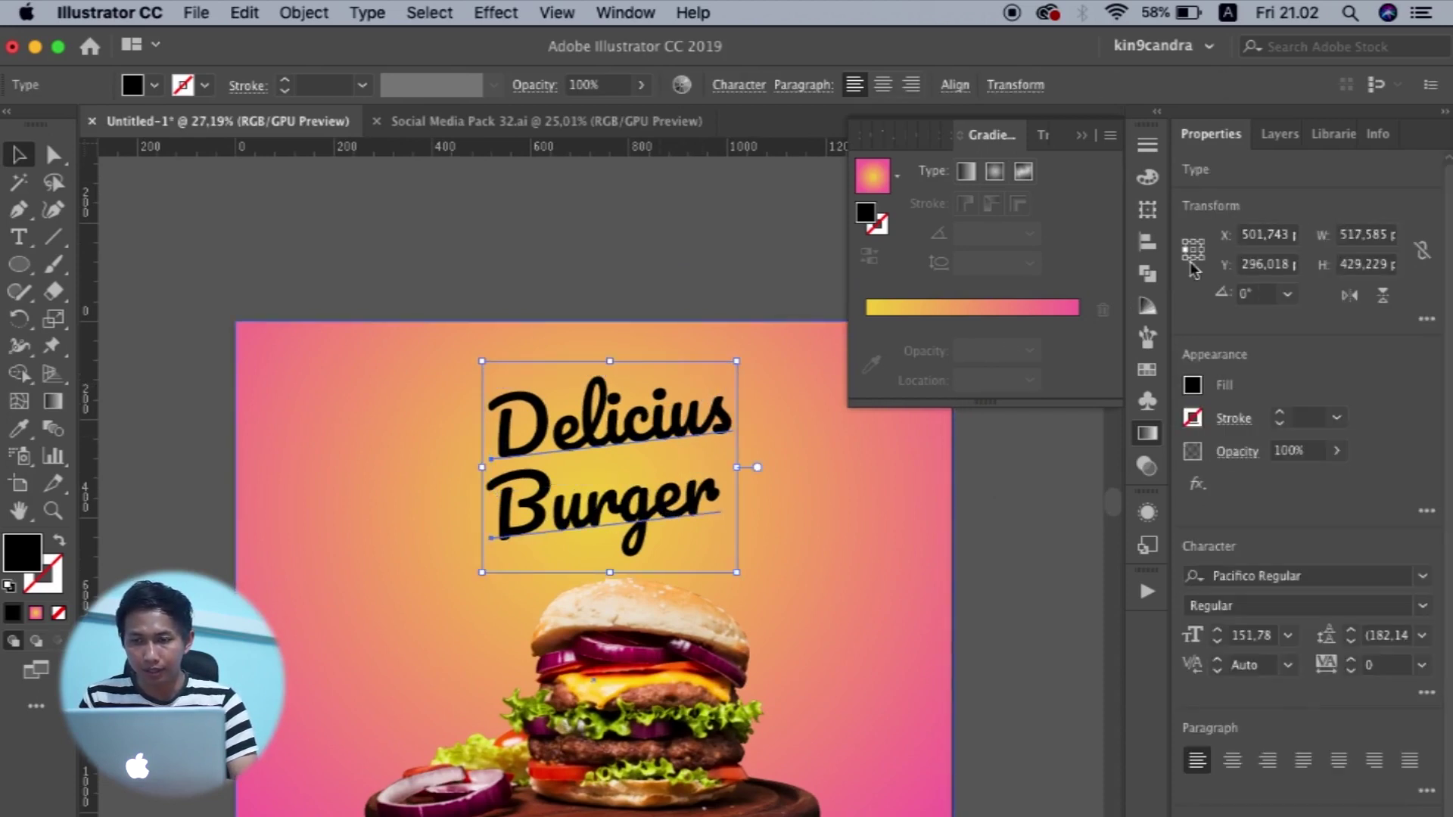
left_click(1148, 370)
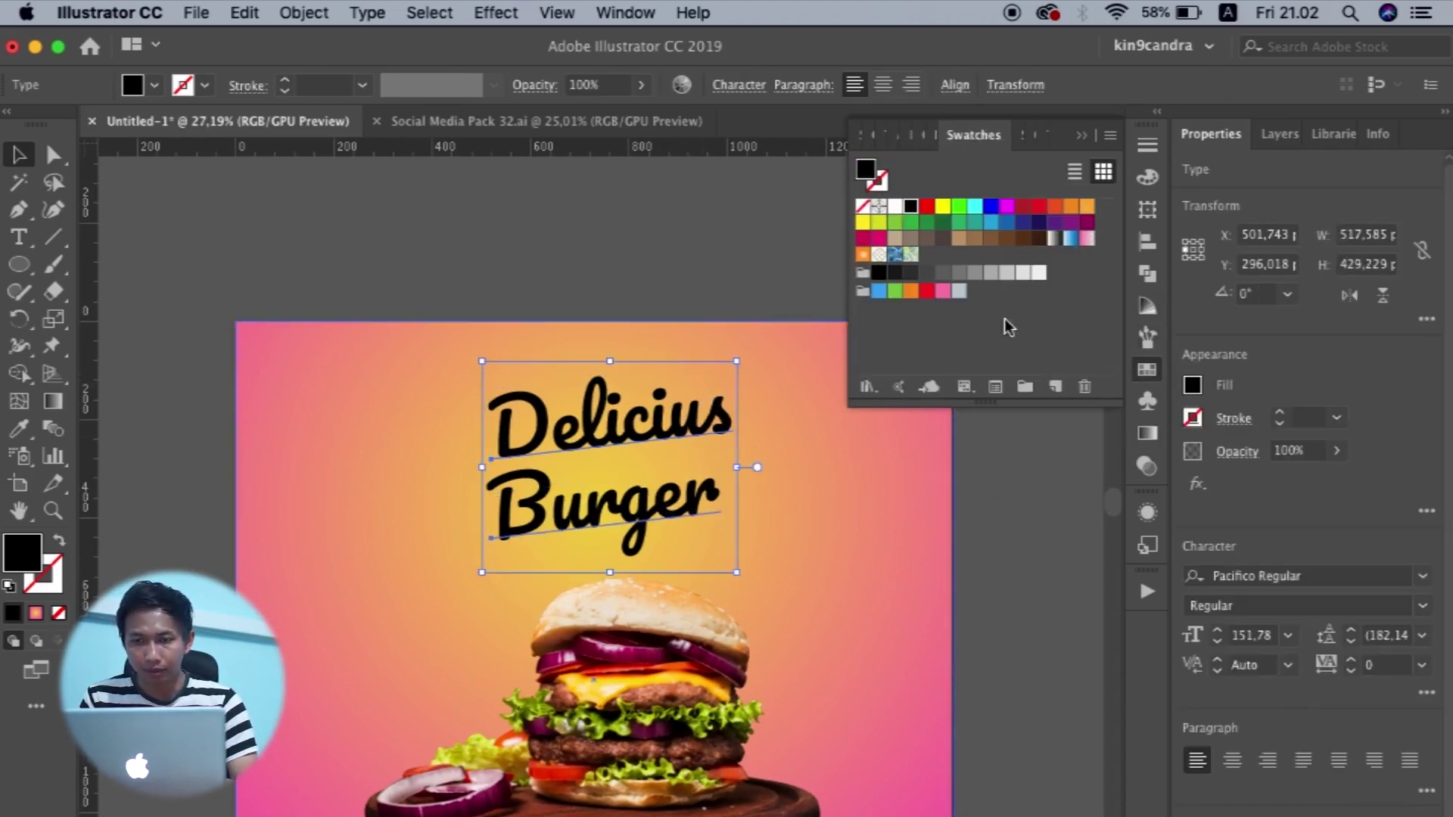
left_click(896, 206)
scroll(1079, 604, "down", 2)
left_click(1079, 604)
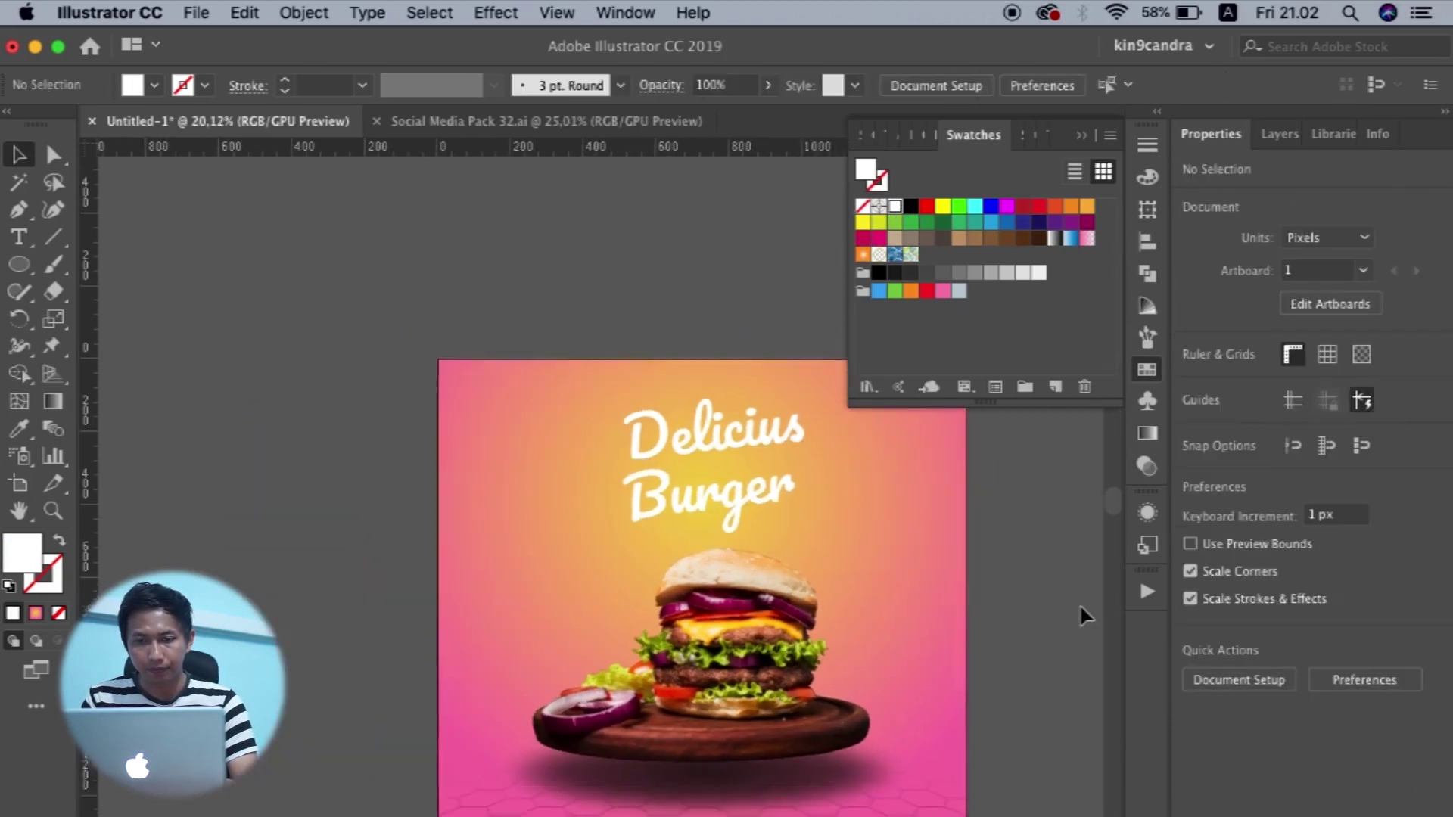
Move the word "Burger" up 10 px, closer to "Delicius".
scroll(1080, 604, "up", 2)
left_click(538, 376)
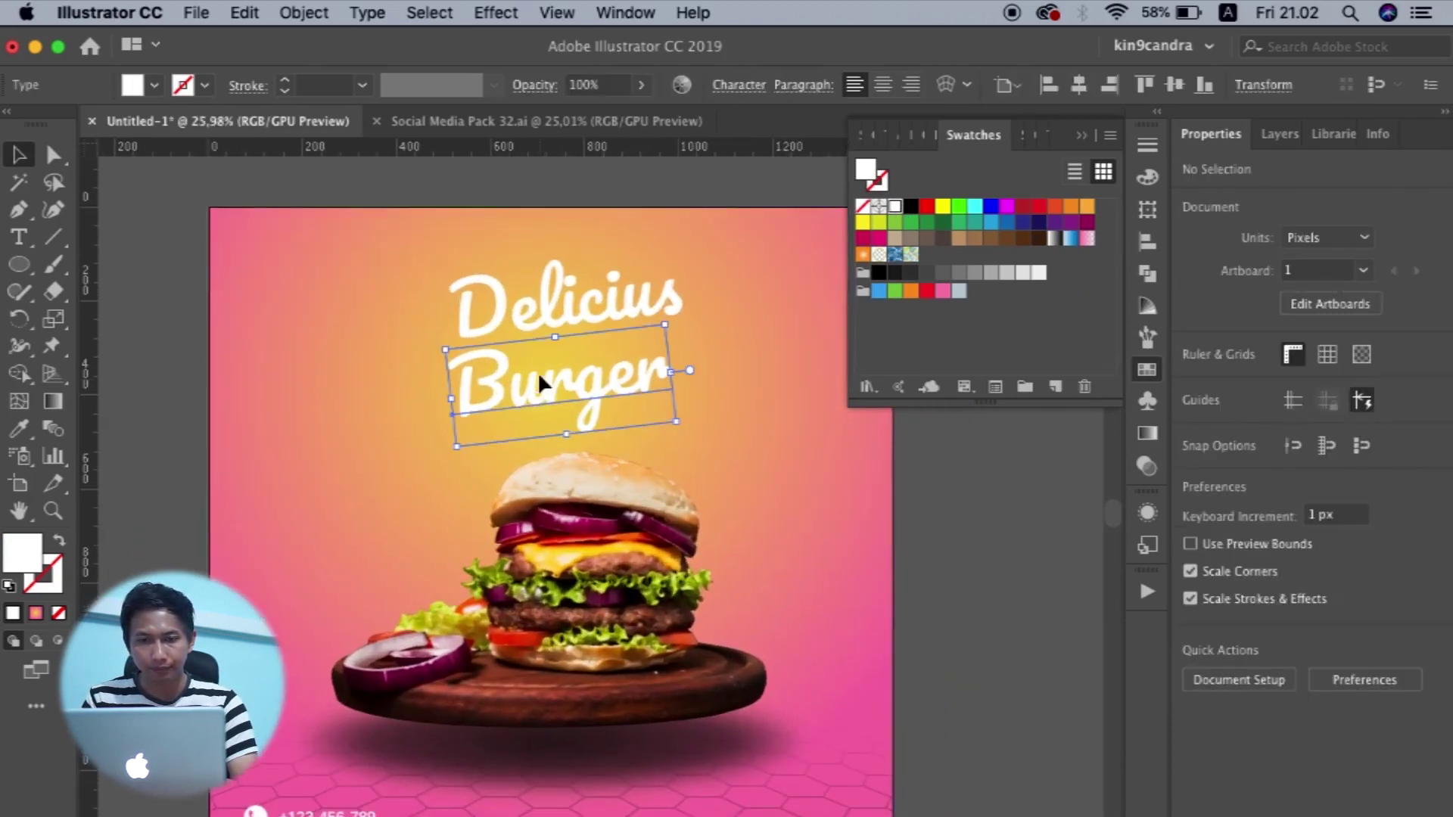
left_click(564, 287)
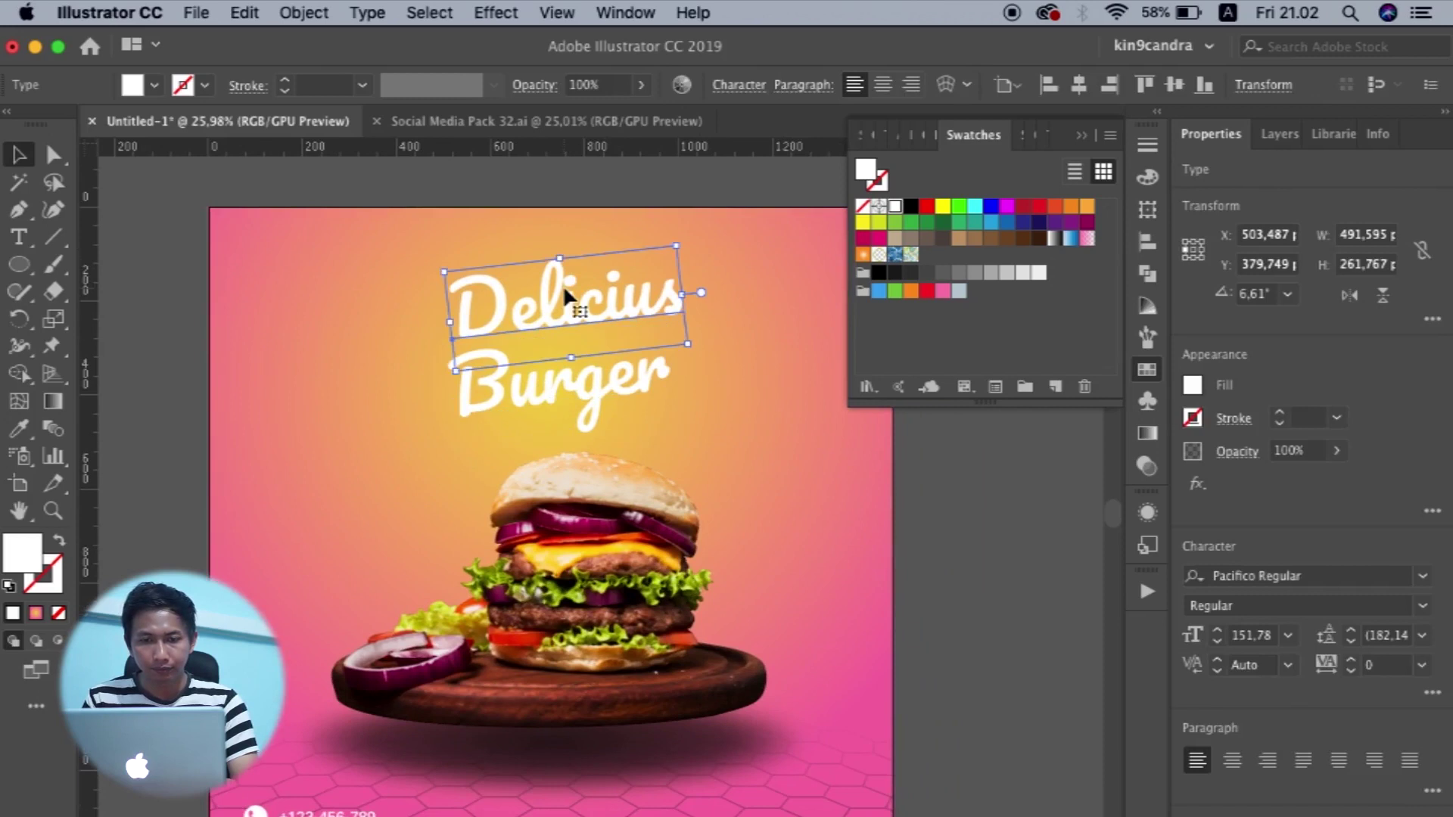
left_click(569, 410)
left_click(1047, 562)
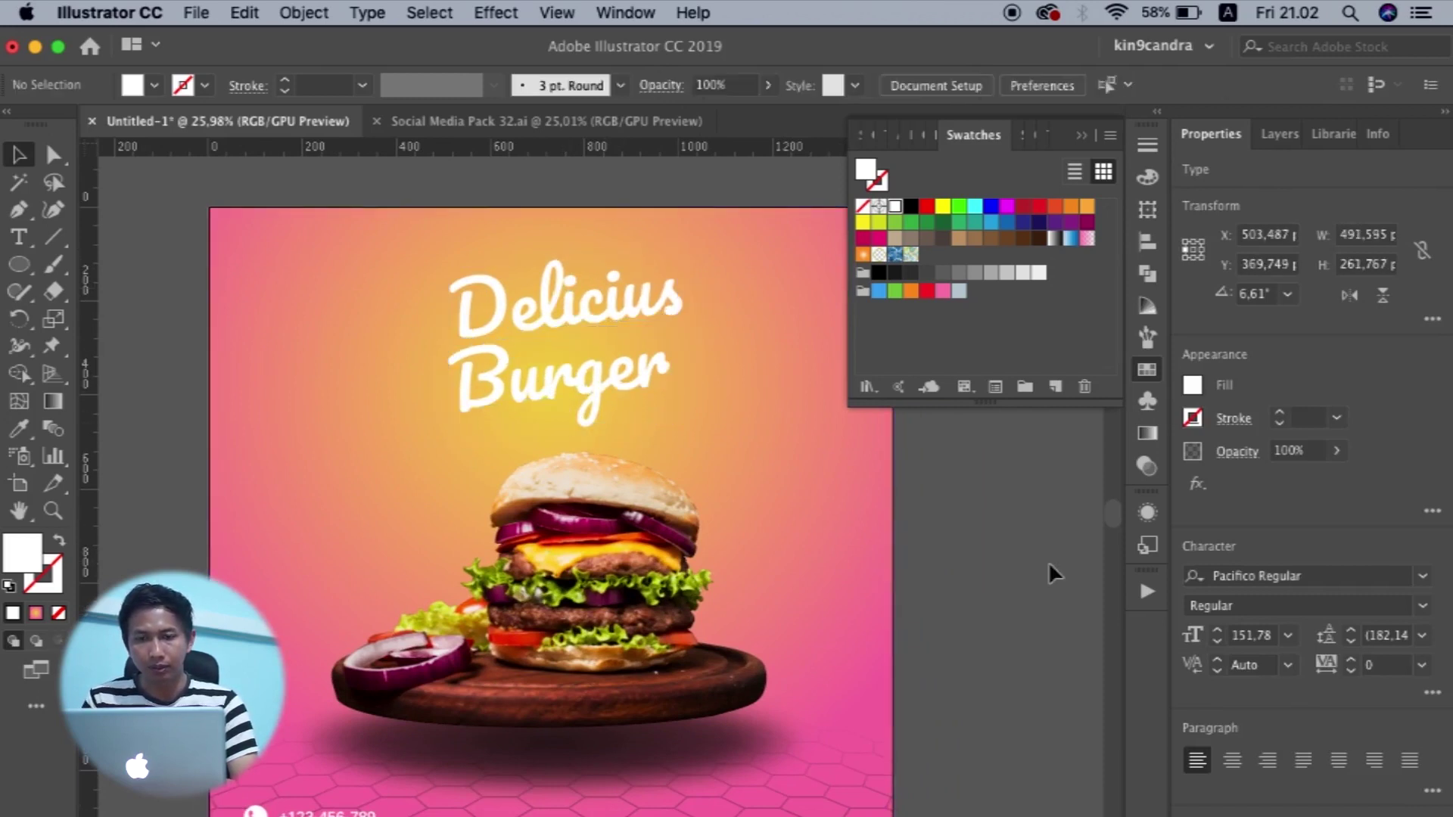
Paste a copy of both title words directly behind the originals.
scroll(1047, 561, "down", 3)
scroll(1048, 561, "up", 2)
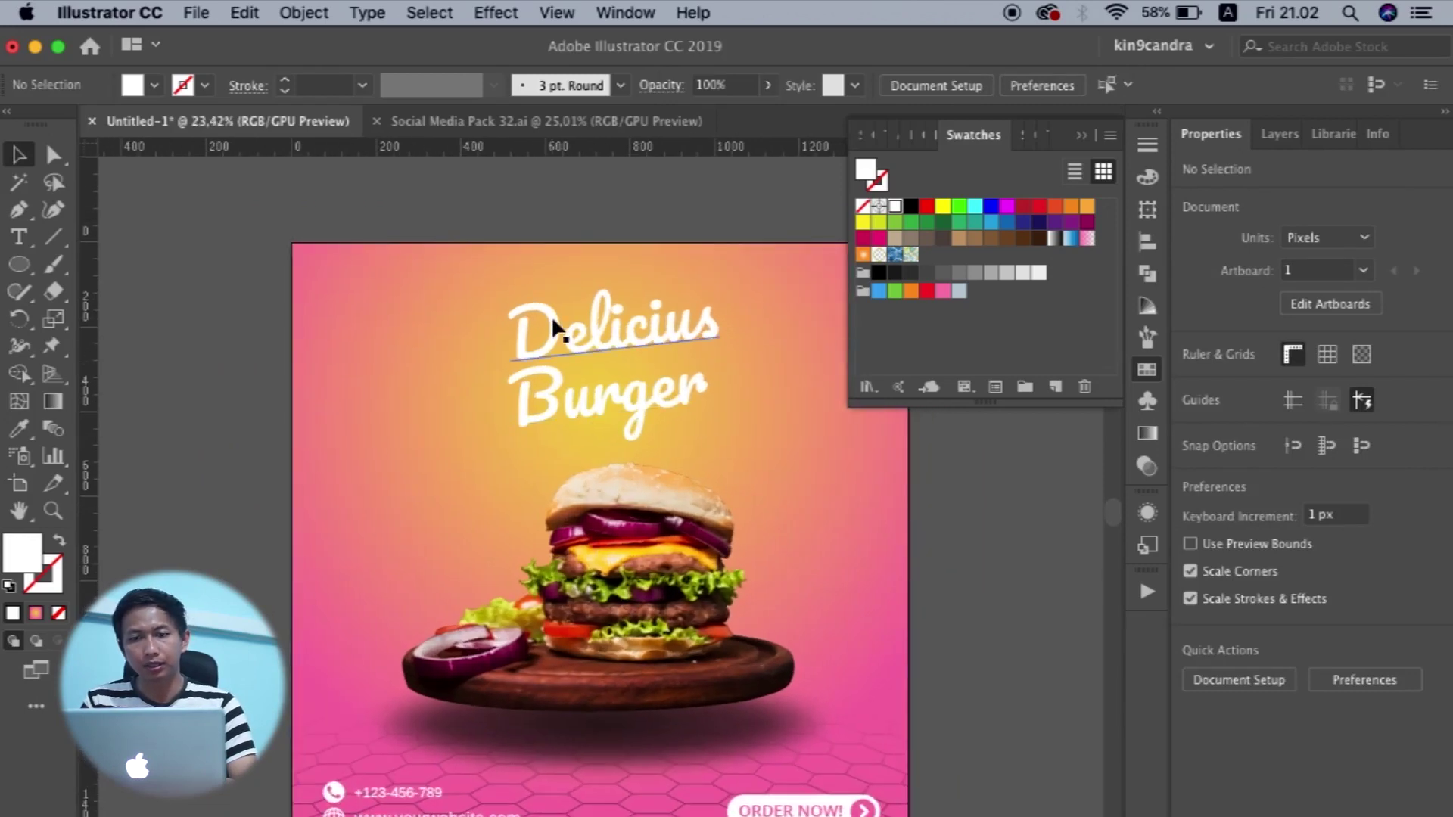
scroll(806, 393, "up", 2)
scroll(806, 393, "down", 2)
left_click(581, 398)
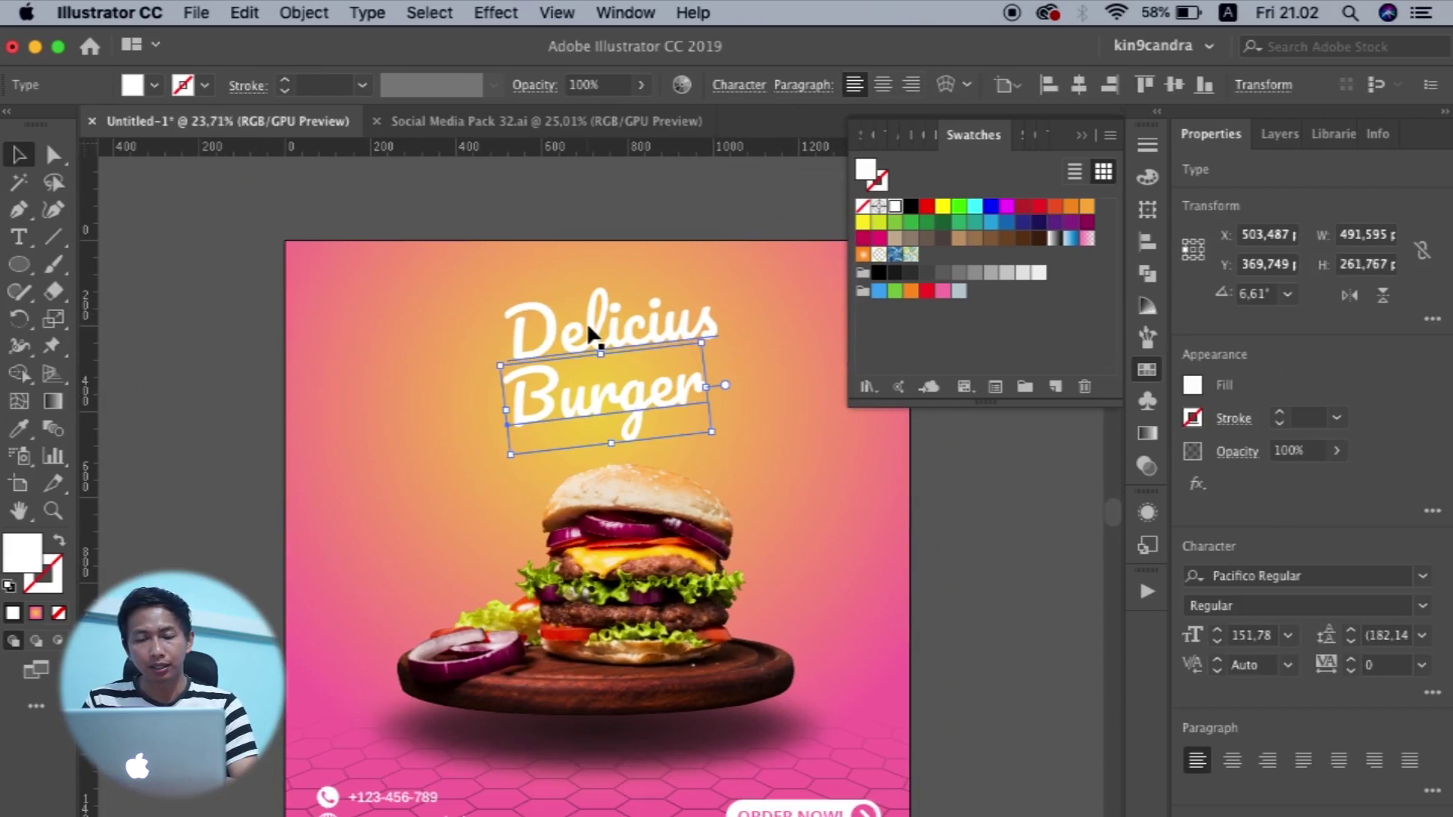
scroll(587, 322, "up", 3)
key("super")
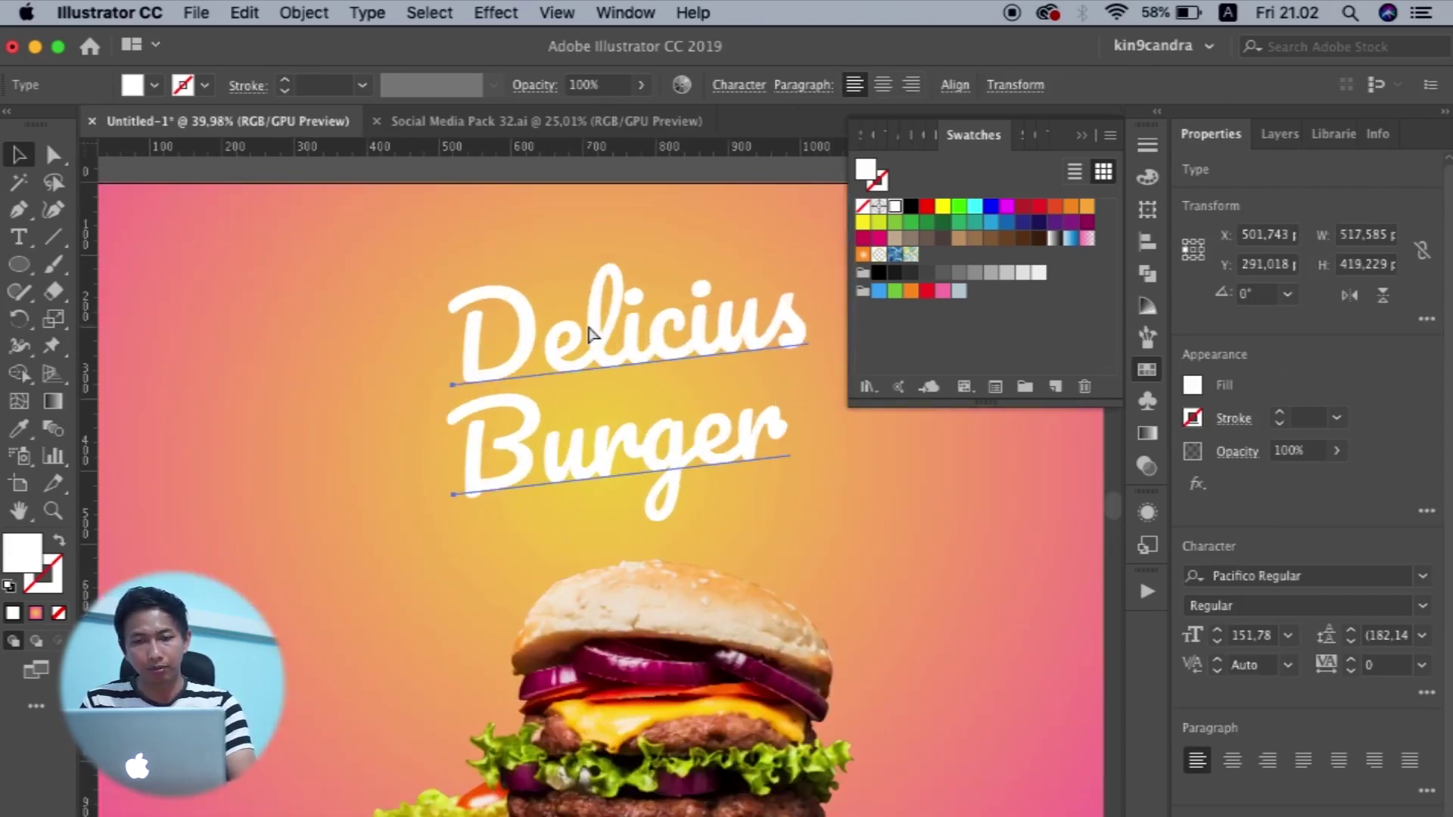
key("super+c")
key("super+b")
Offset the rear title copy about 4 px right and 5 px down and fill it with black.
key("Down")
key("Down")
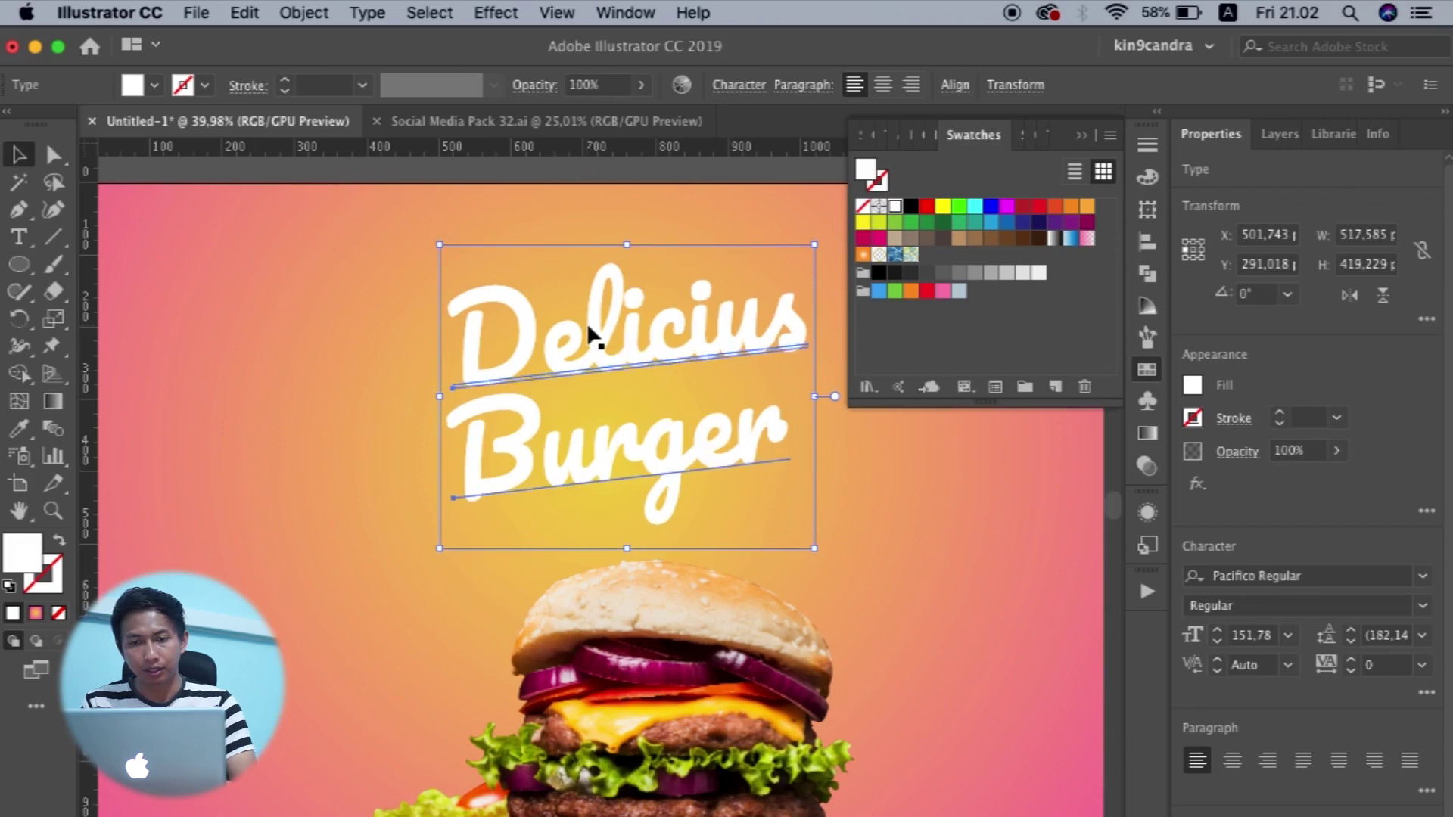
key("Right")
key("Left")
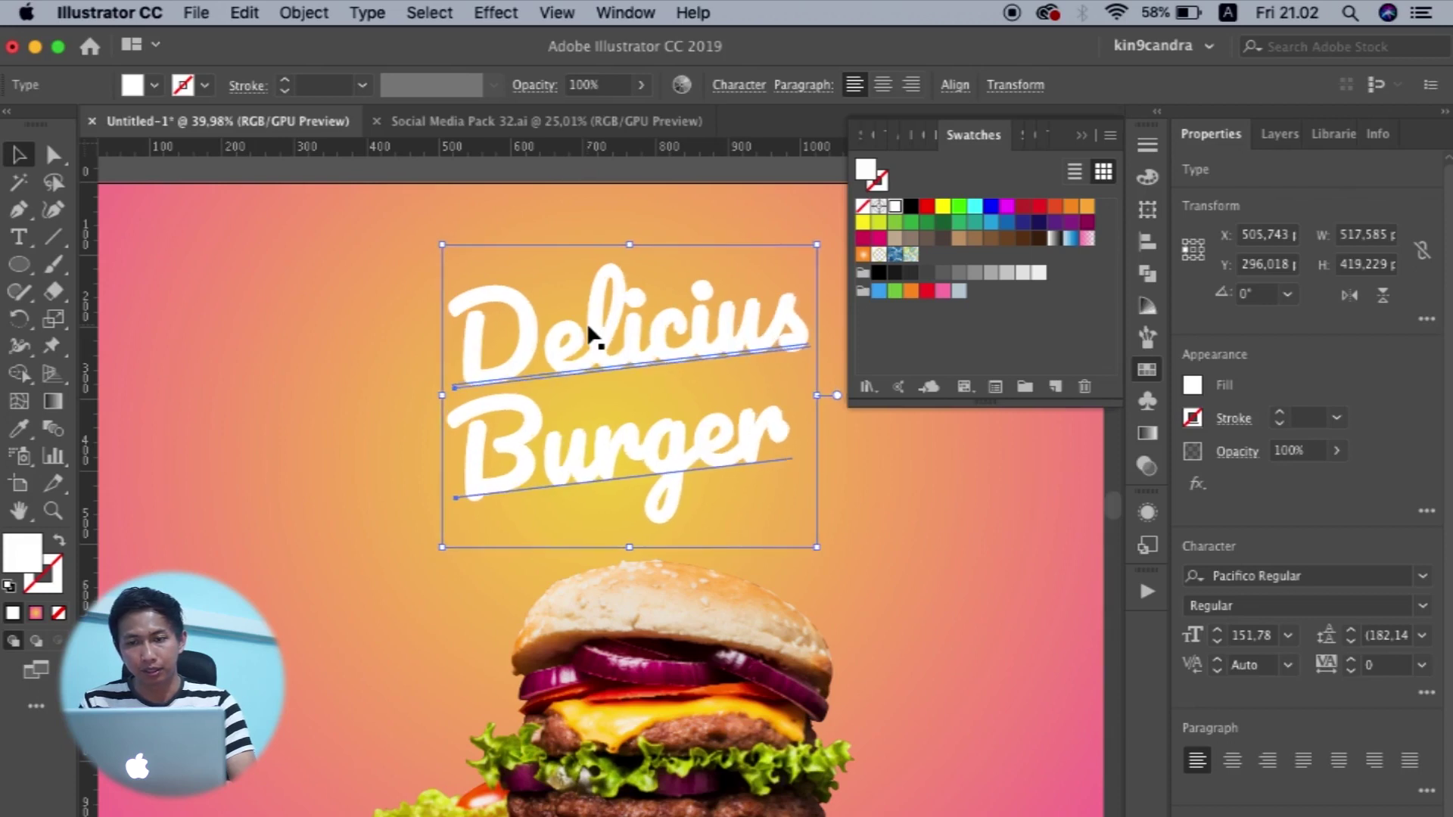
left_click(911, 207)
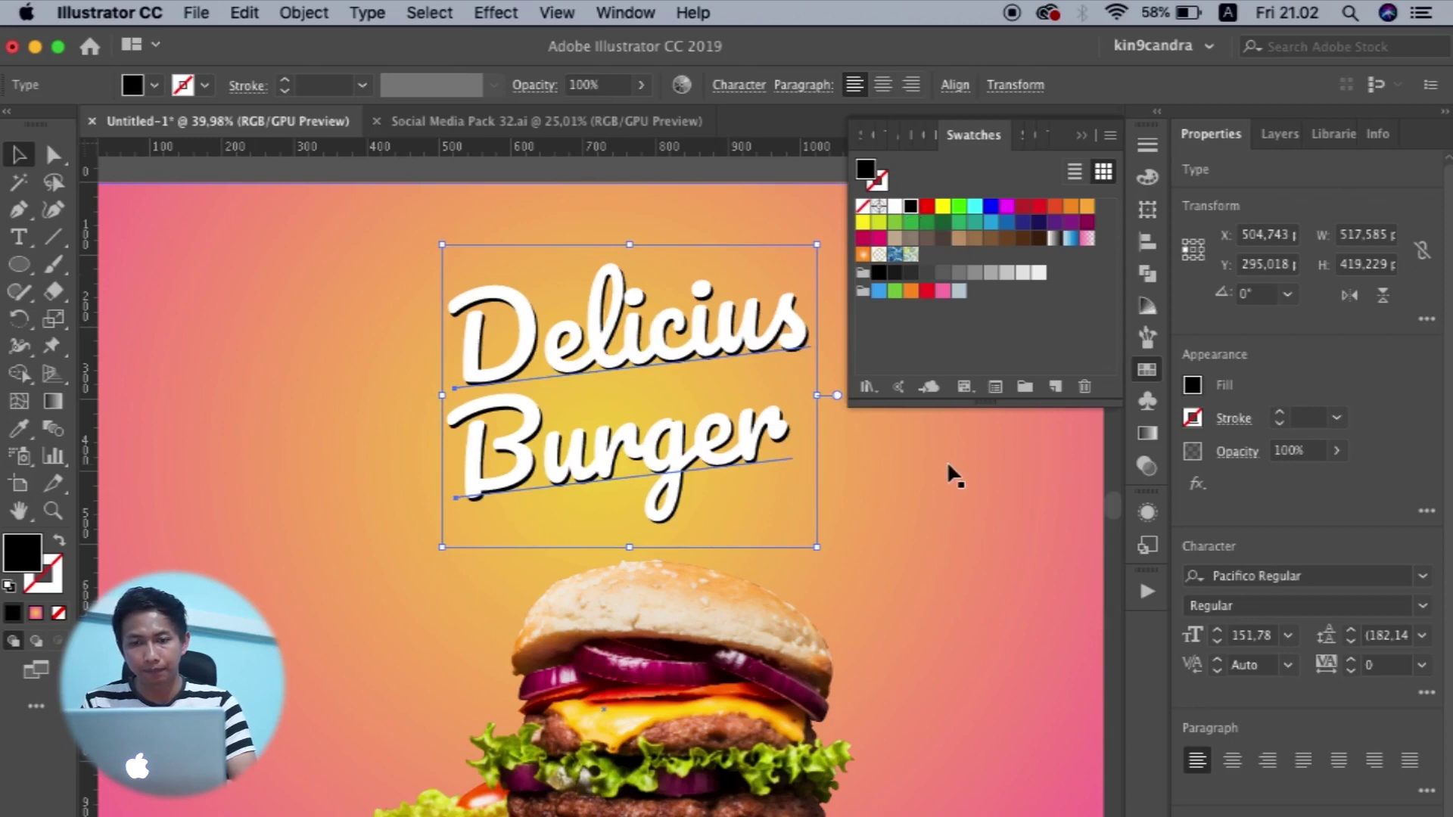
key("Right")
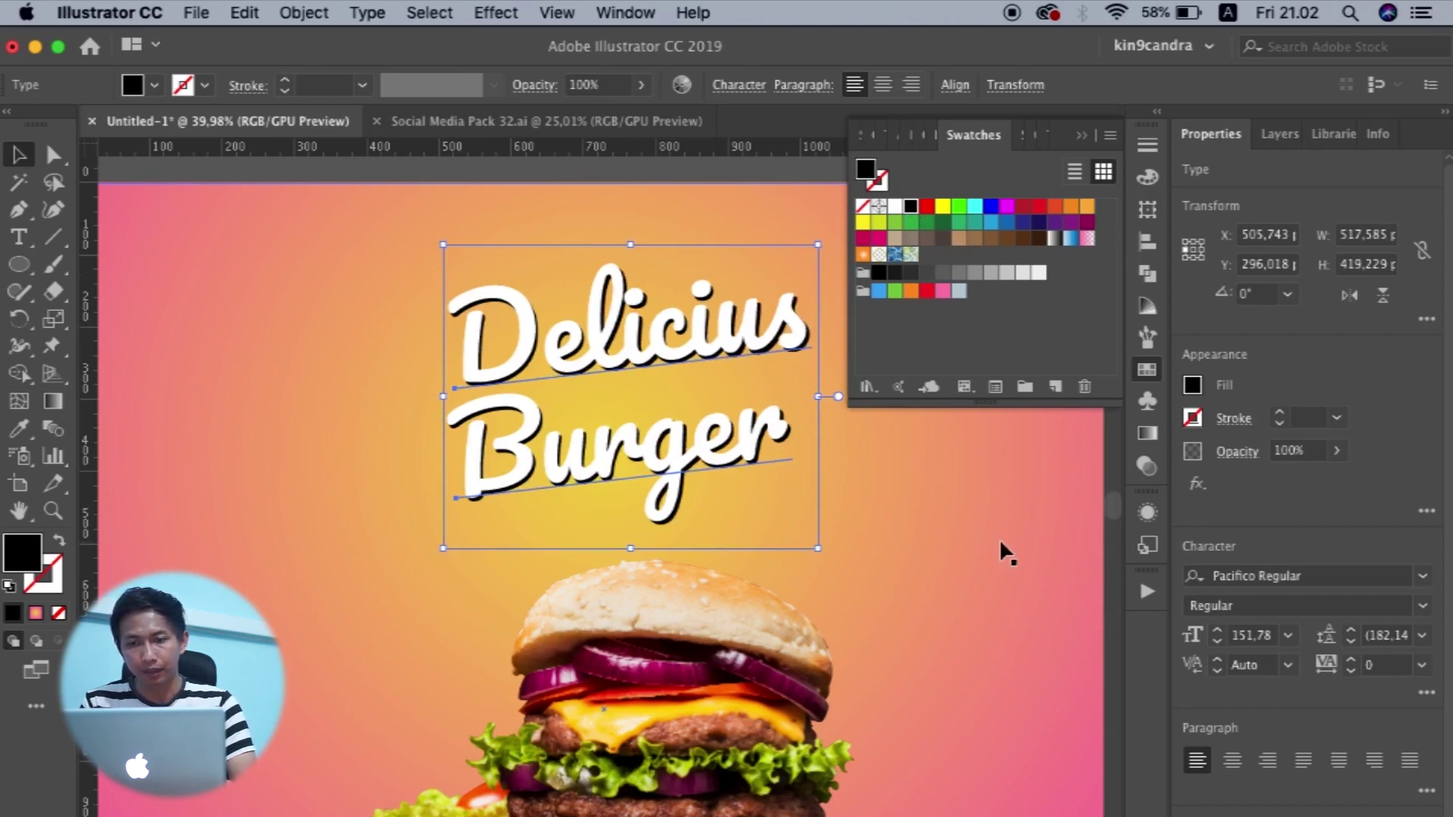
Set the black title copy to Multiply blending at 25% opacity.
left_click(1238, 452)
left_click(1088, 492)
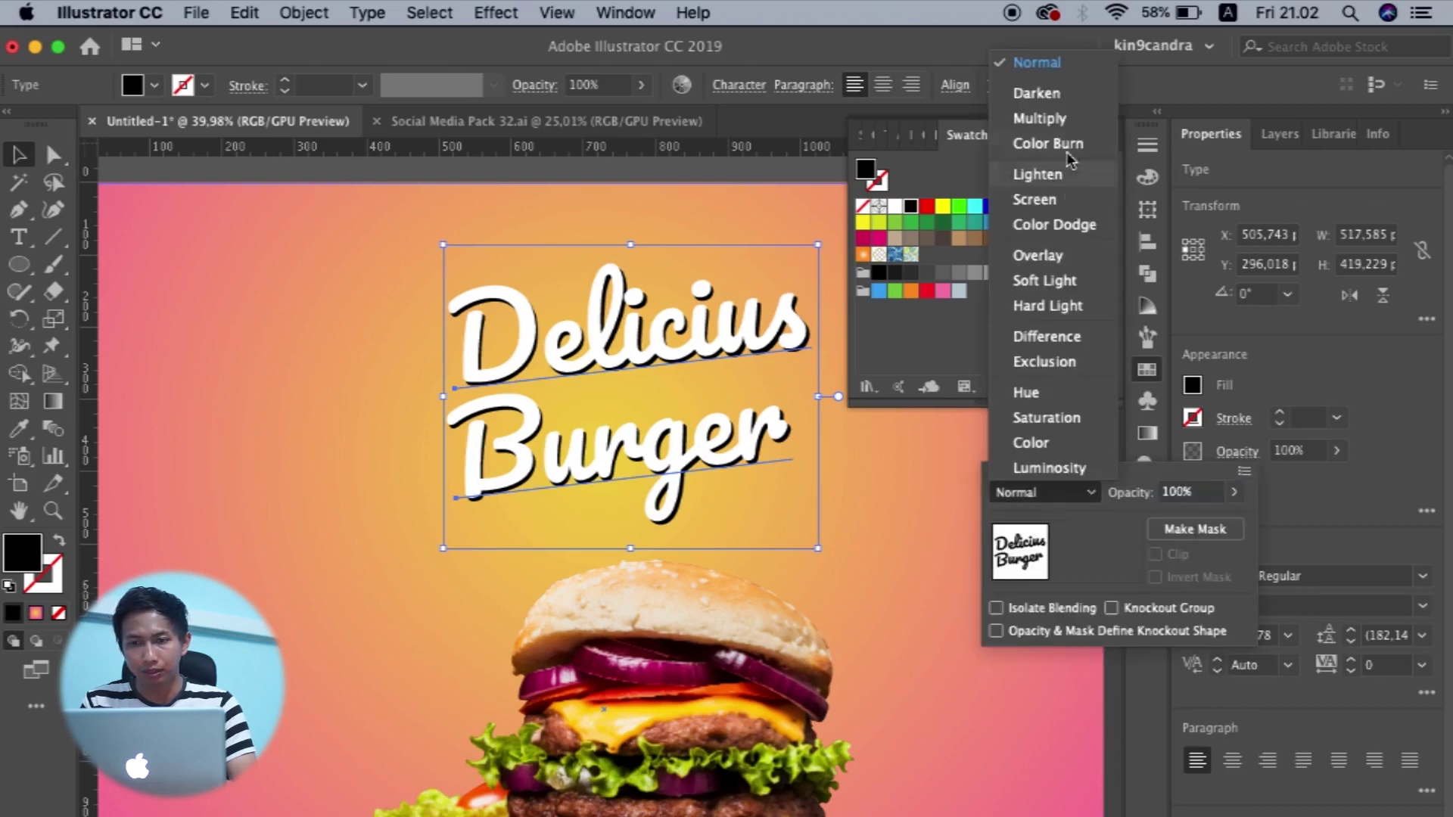
left_click(1067, 121)
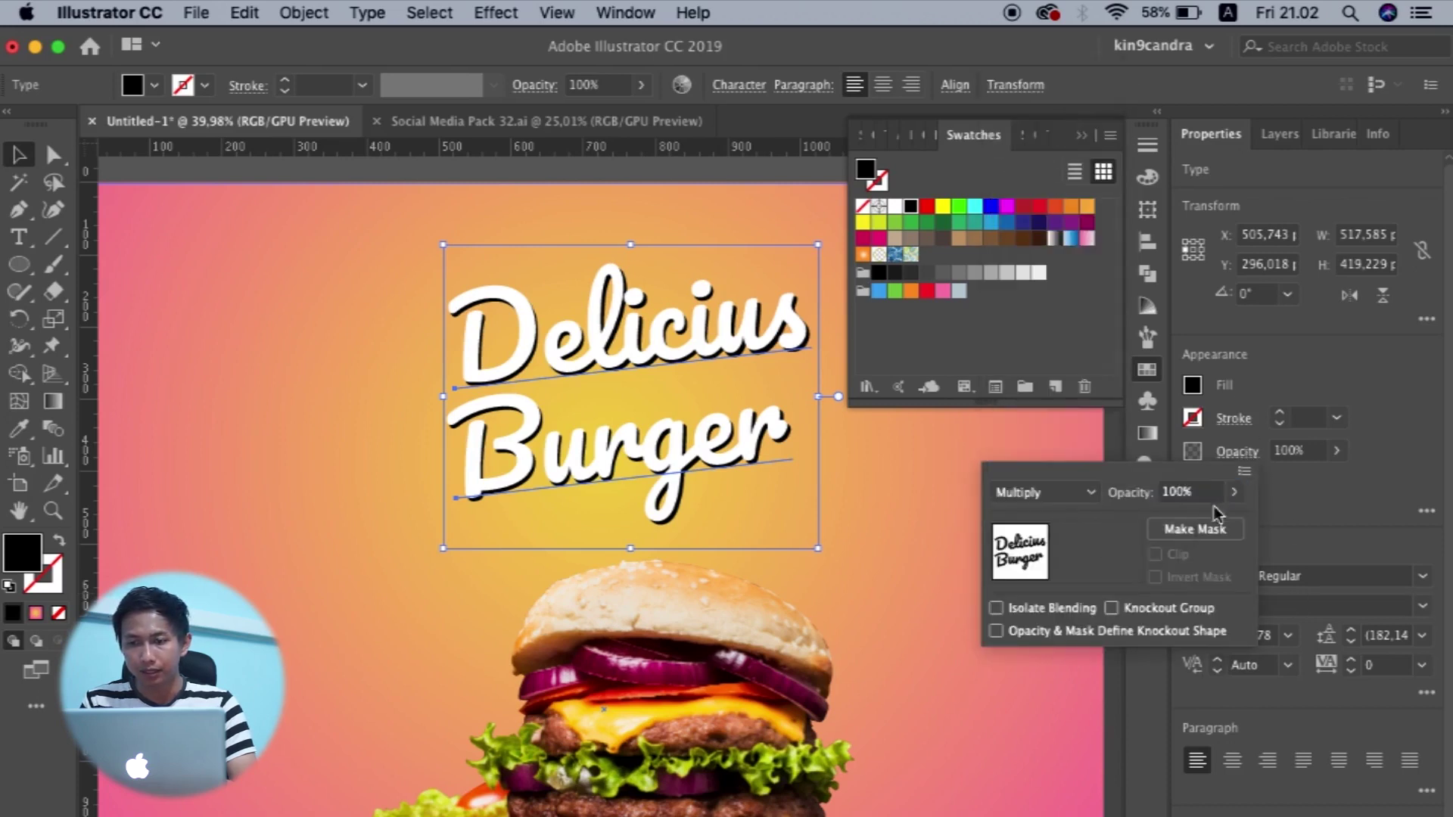
left_click(1235, 493)
left_click_drag(1231, 526, 1173, 527)
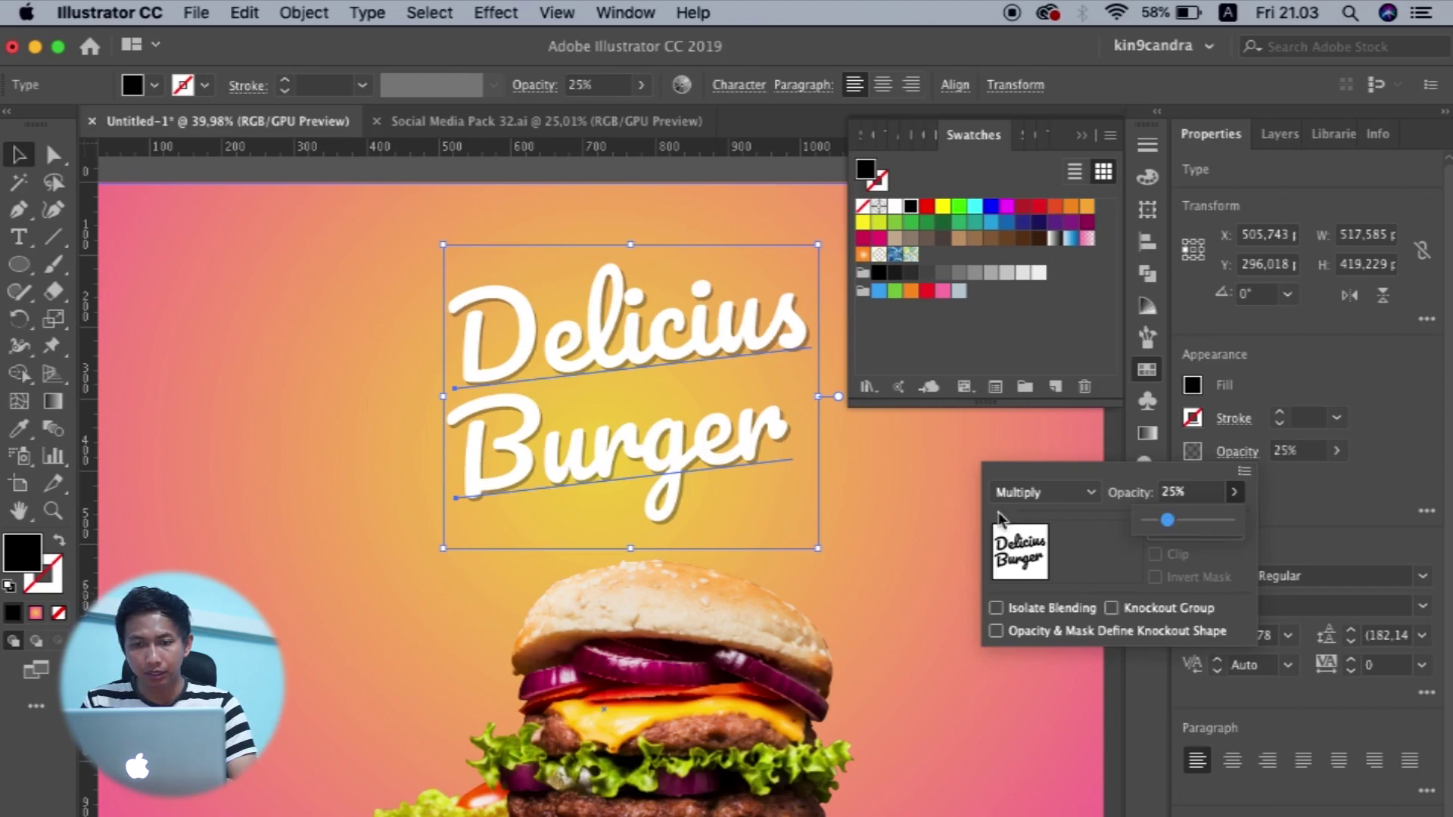
left_click(901, 575)
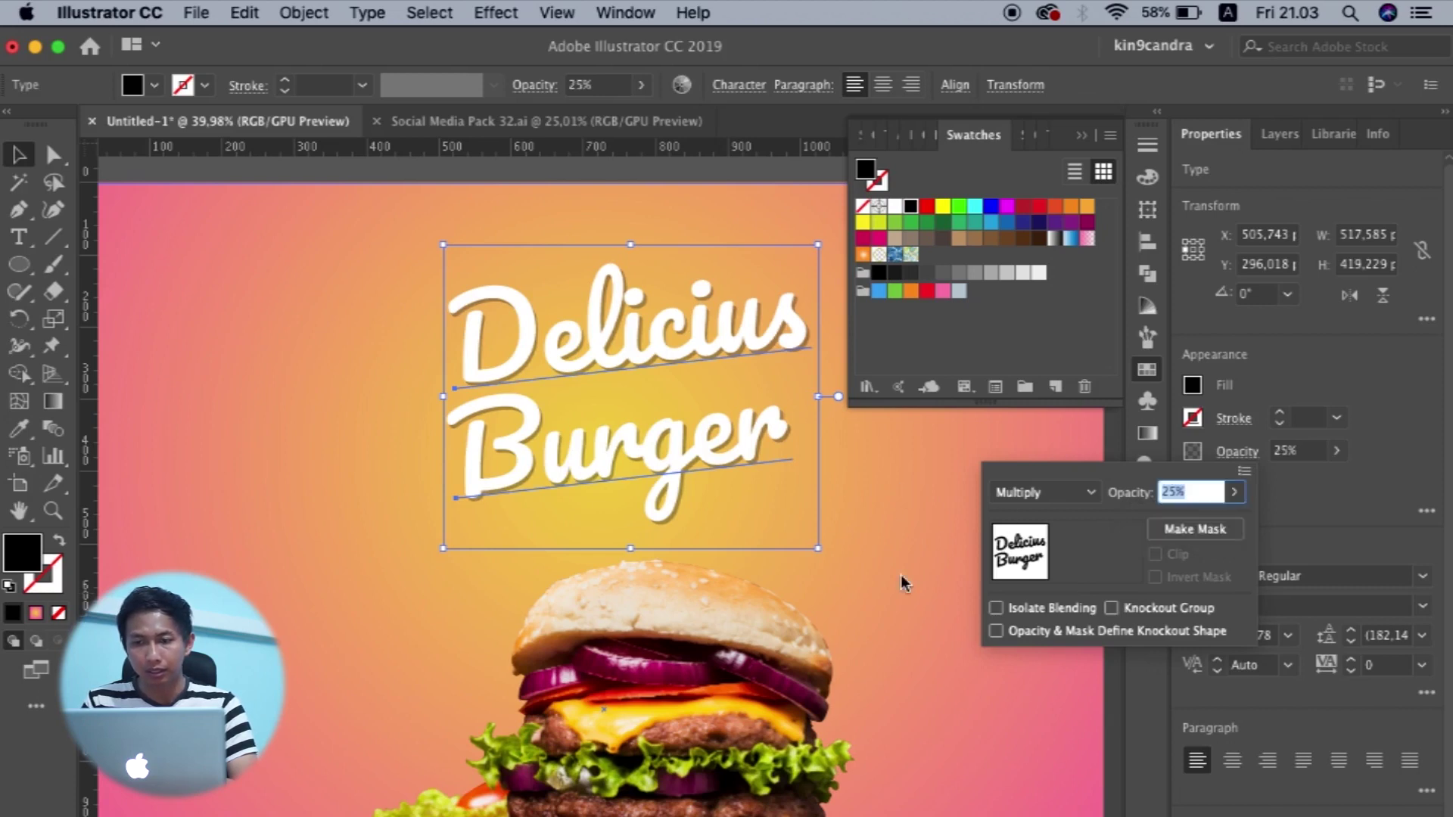
left_click(1022, 669)
scroll(855, 654, "down", 3)
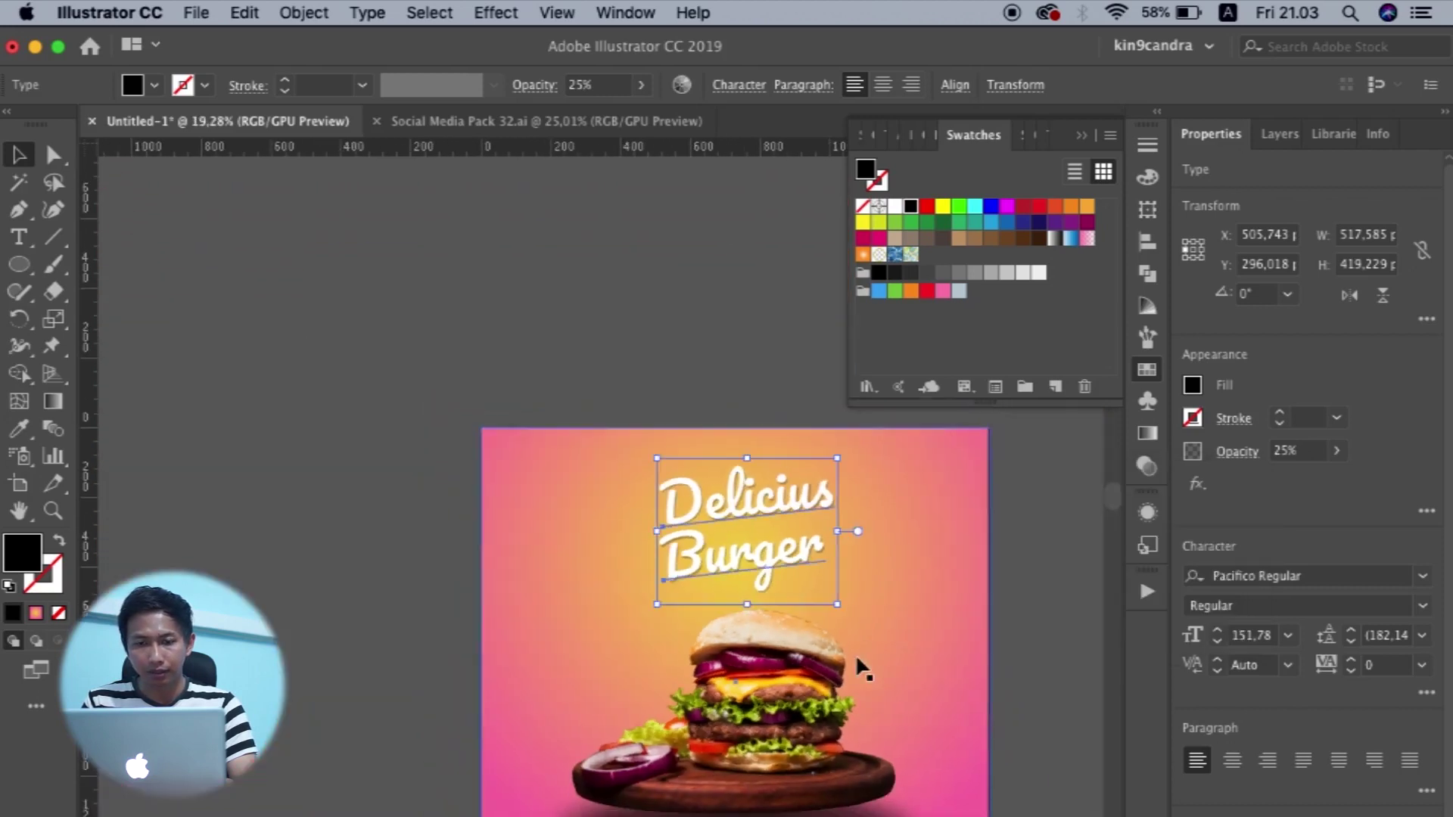
left_click(939, 715)
Group the white title words with their shadow copies.
scroll(938, 715, "up", 2)
scroll(939, 715, "up", 2)
scroll(938, 715, "right", 2)
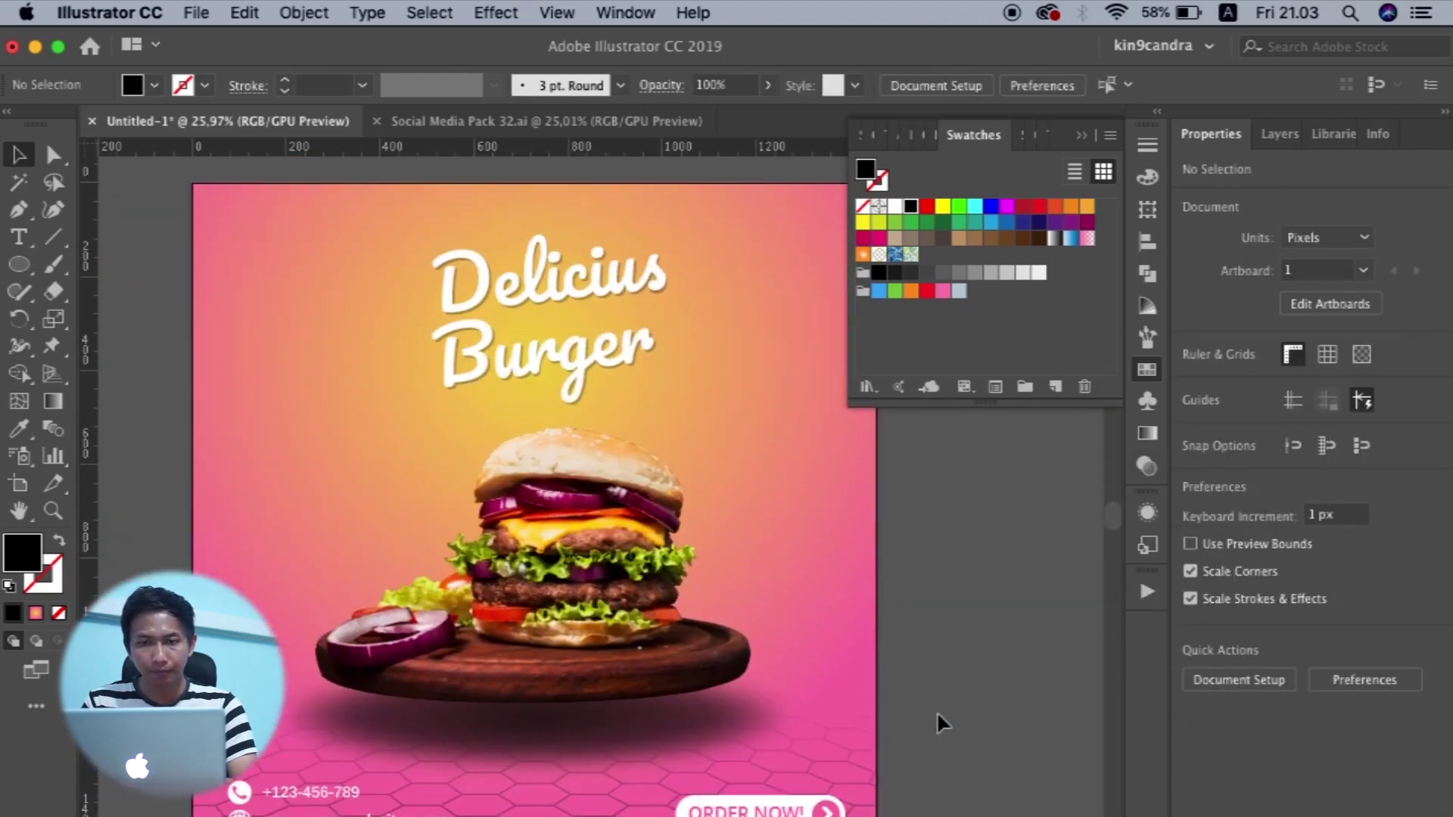
scroll(966, 707, "down", 1)
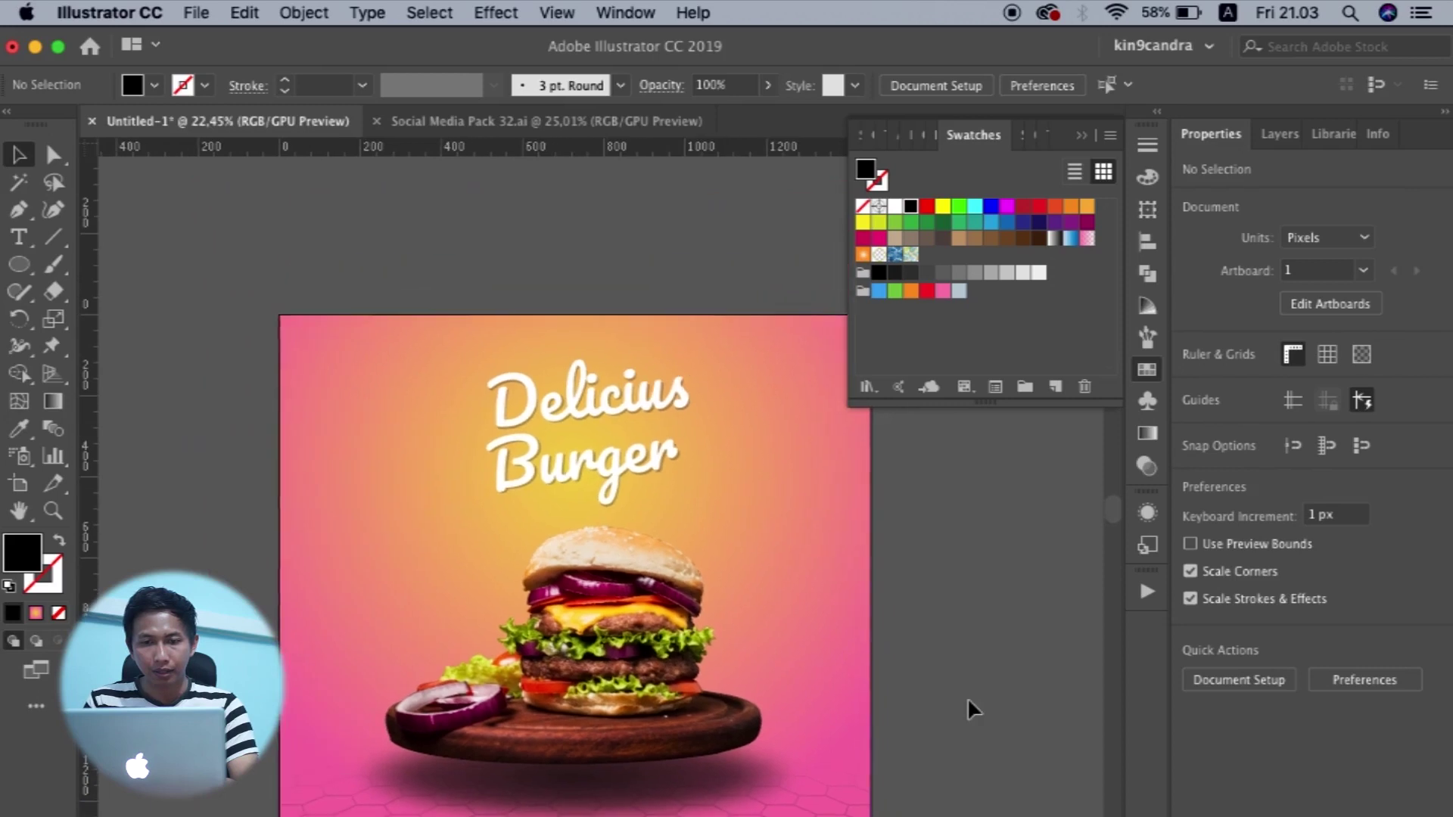
key("super+a")
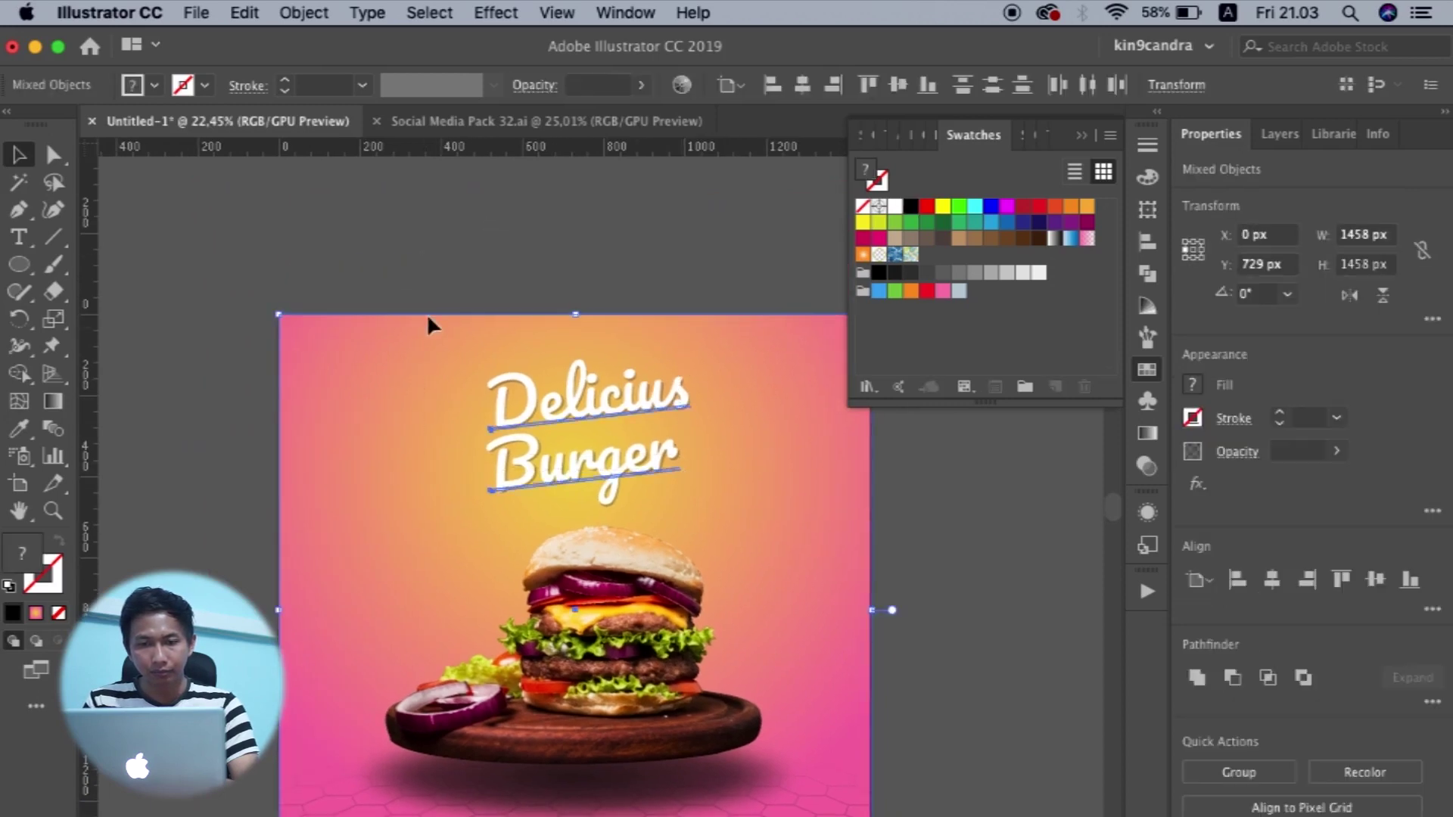
left_click(659, 421)
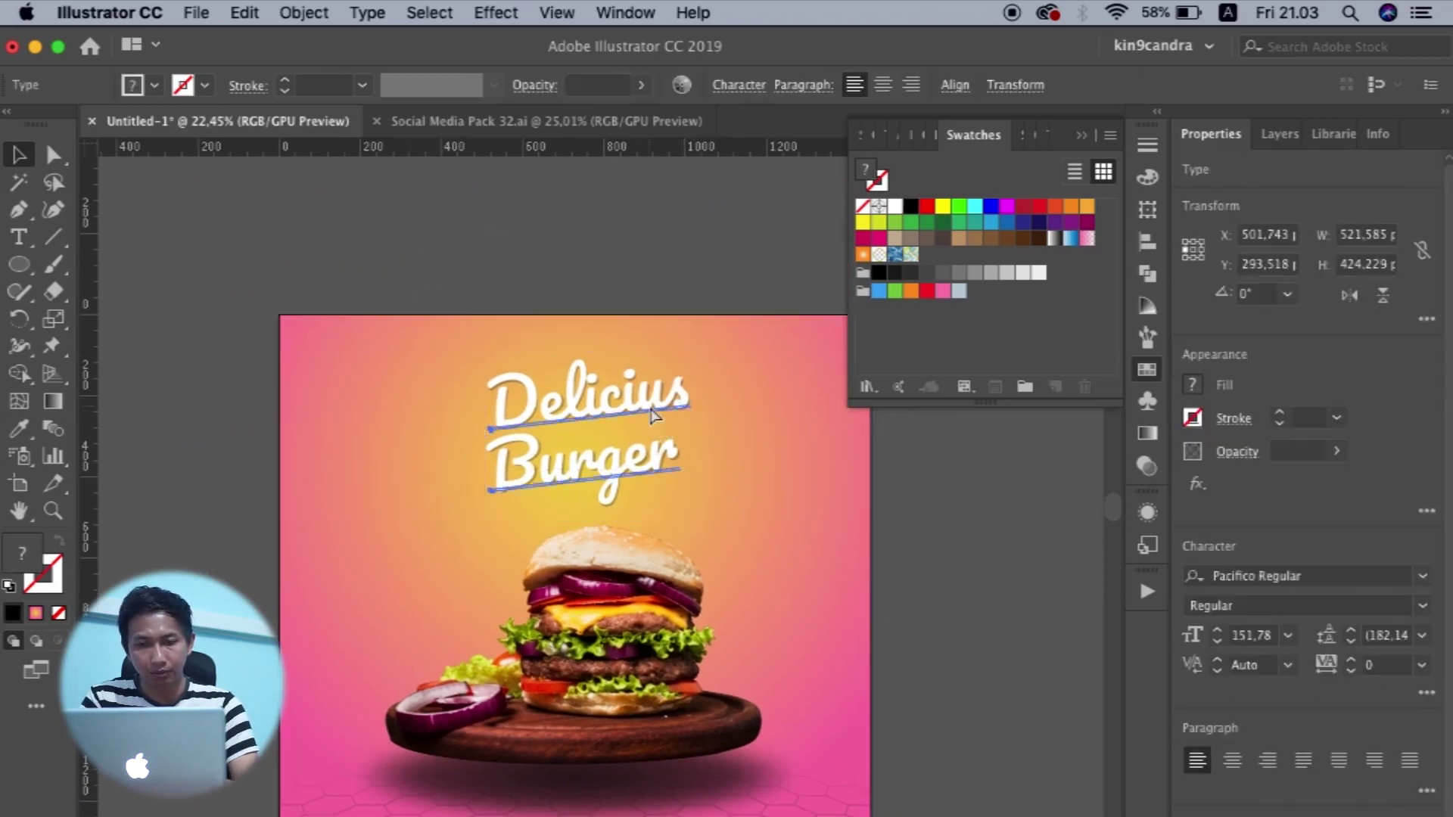
left_click(620, 265)
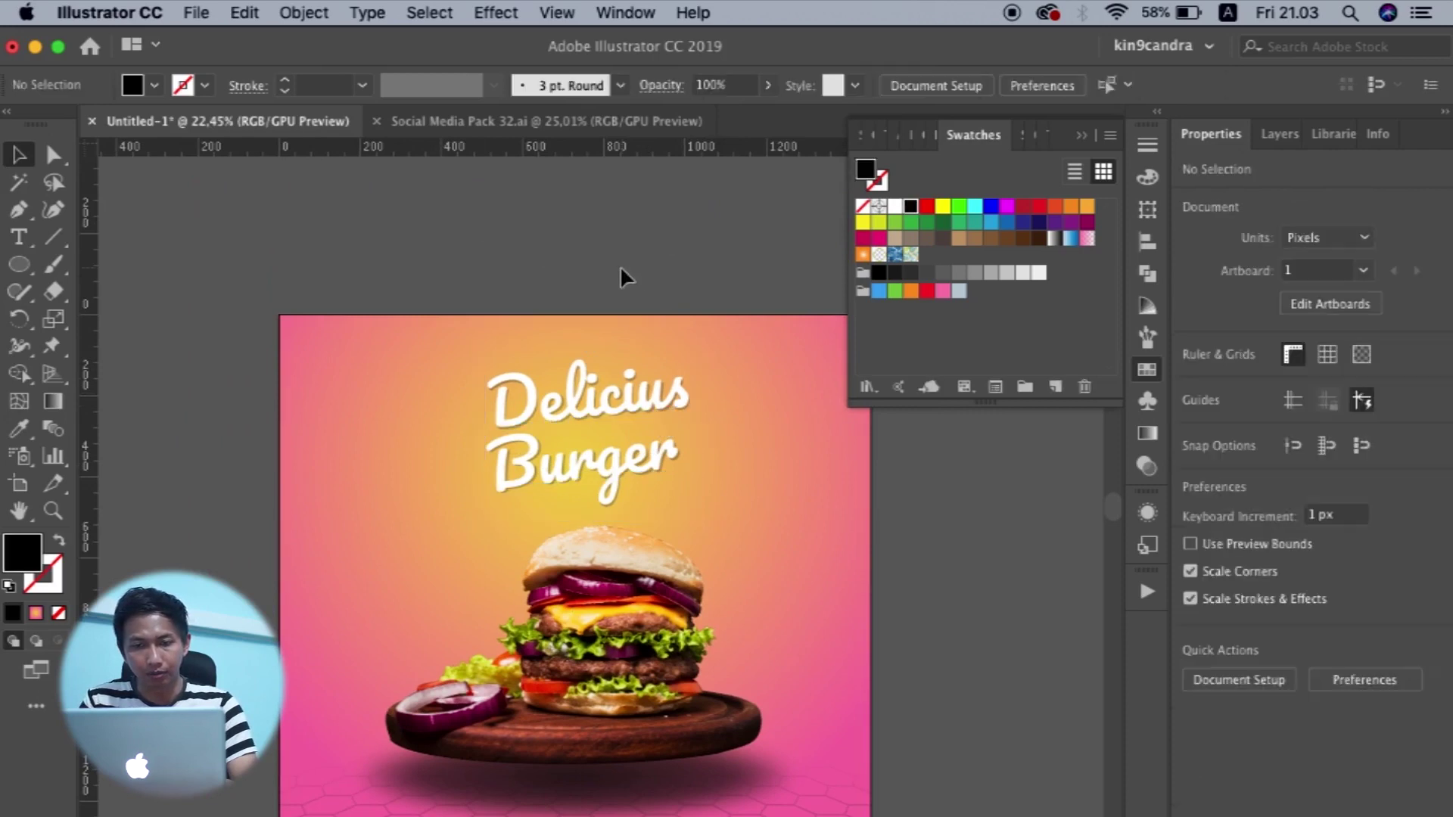
Move the title group 20 px left and enlarge it proportionally around its centre to about 605 px wide.
left_click(617, 388)
key("shift+Left")
key("shift+Left")
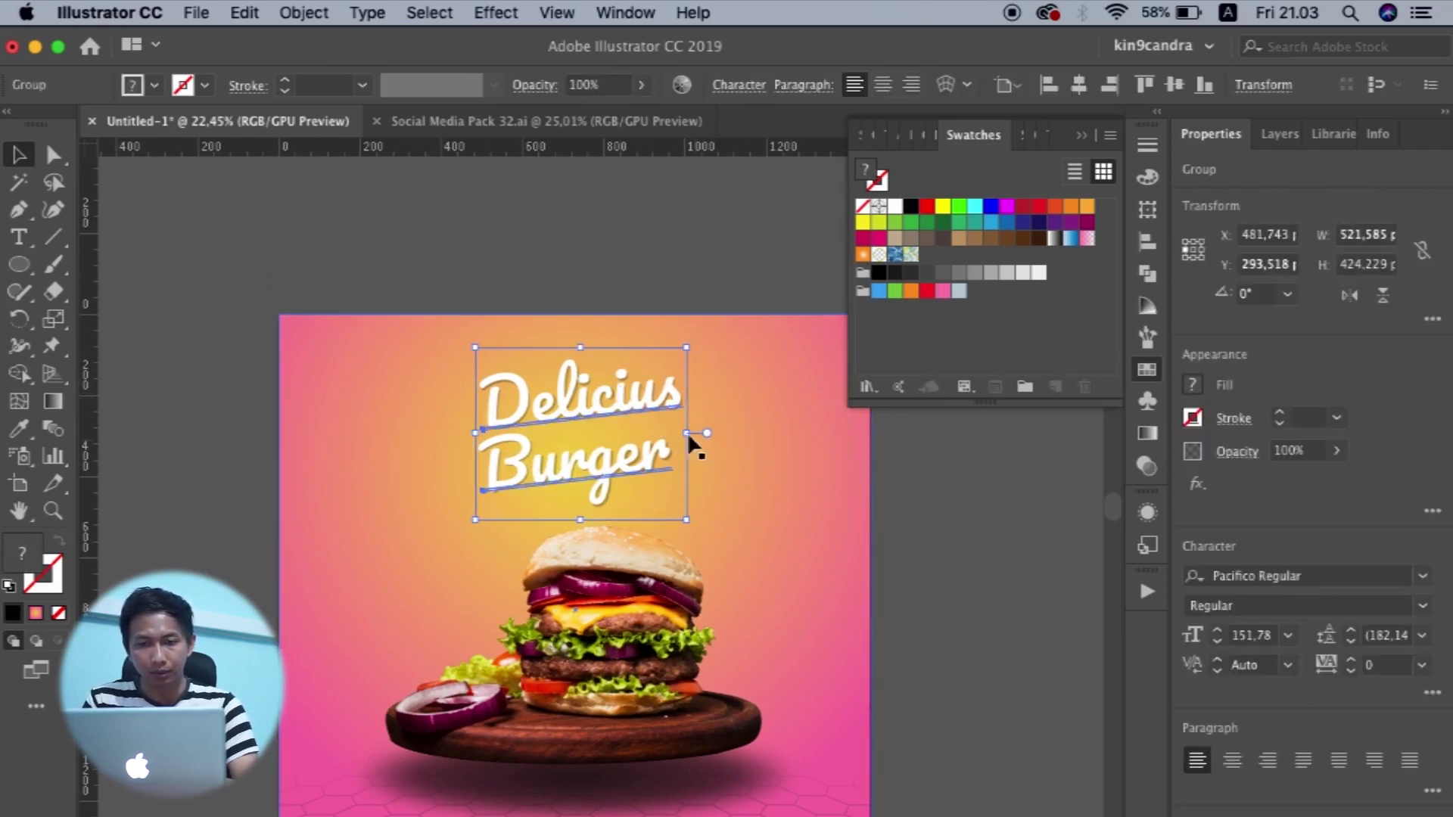
left_click_drag(689, 434, 717, 433)
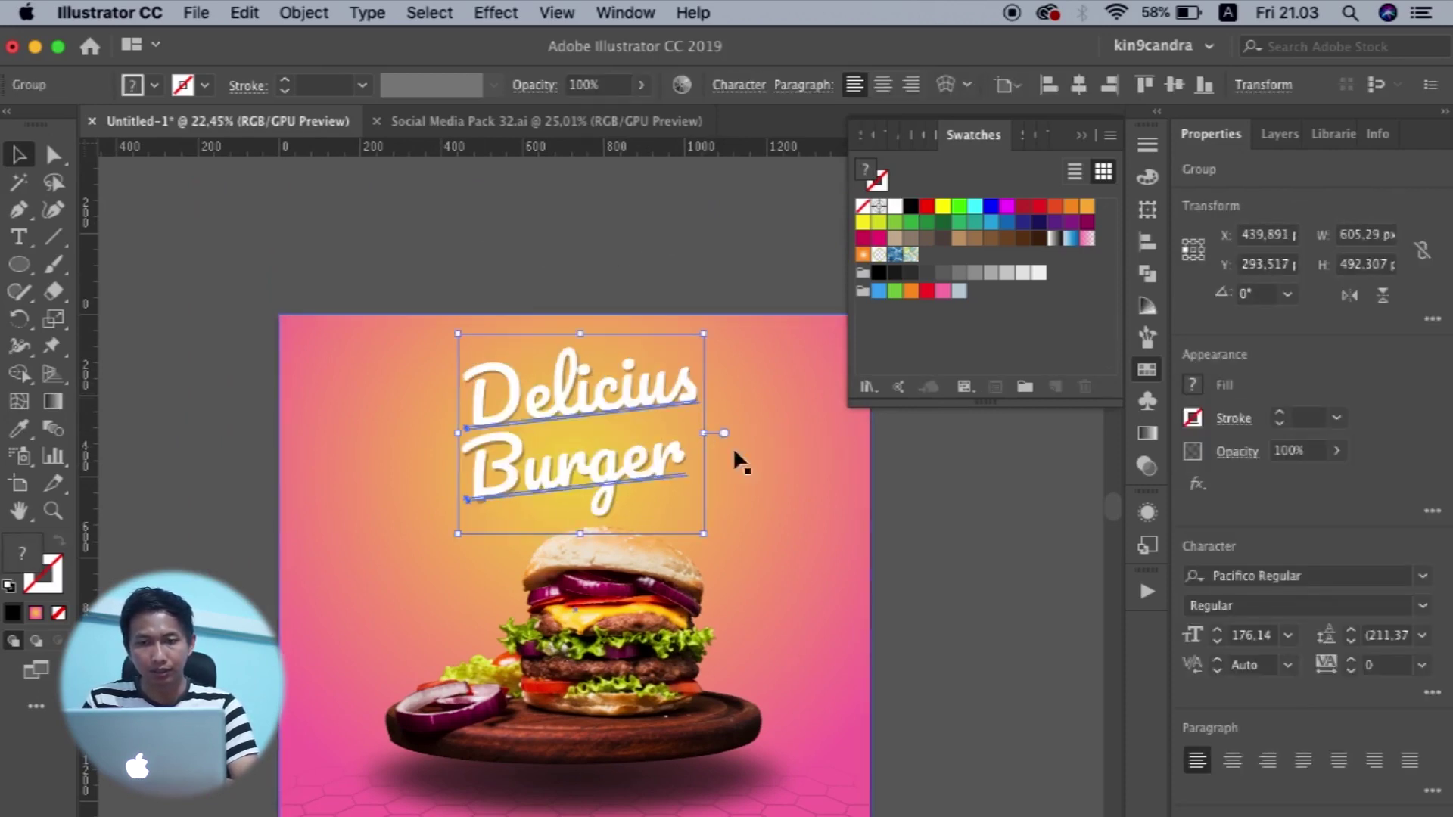
left_click(635, 248)
Move the burger together with its ground shadow slightly down beneath the title.
scroll(635, 248, "down", 2)
scroll(637, 254, "up", 2)
left_click(617, 703)
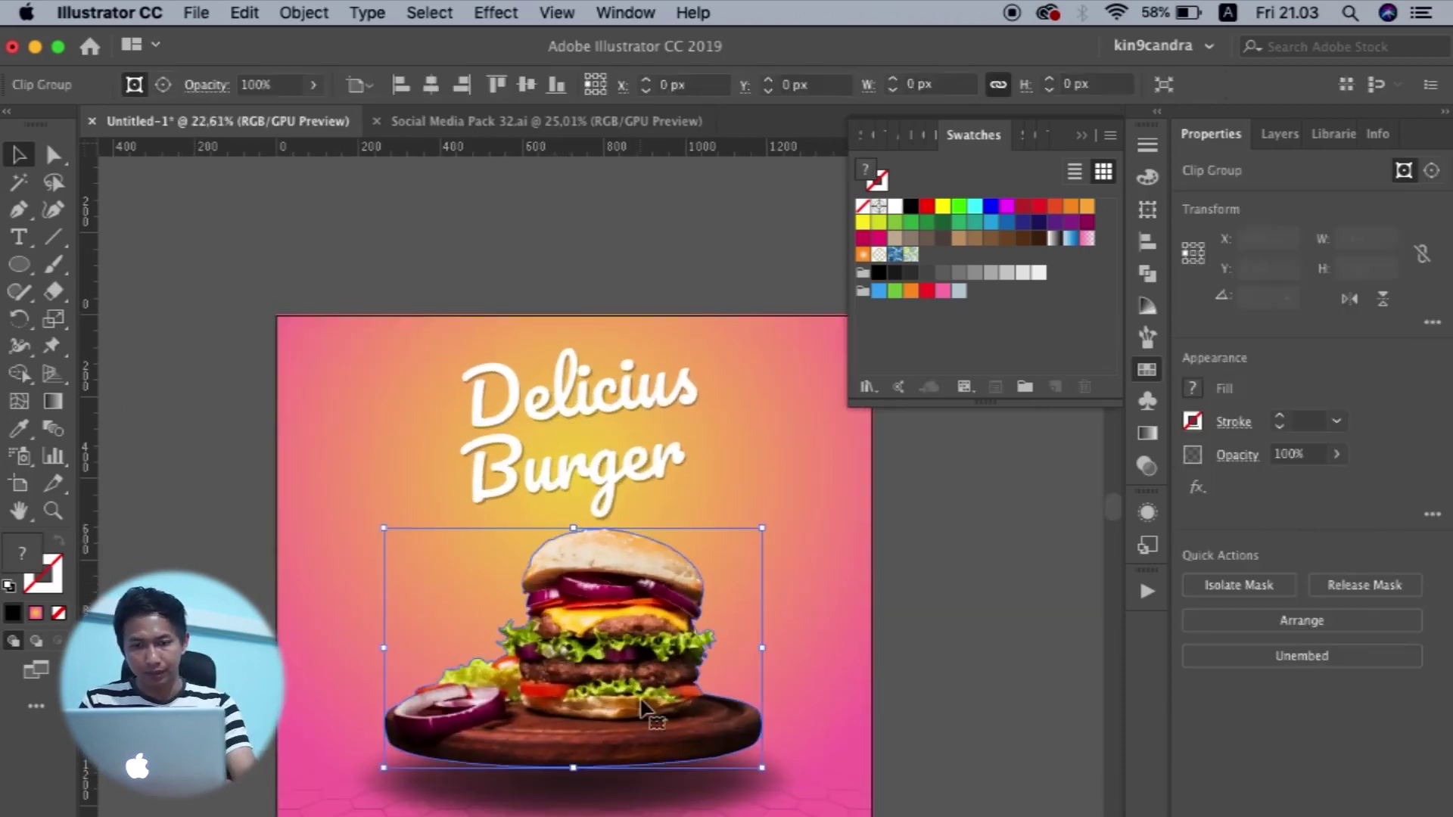
left_click(617, 798, "shift")
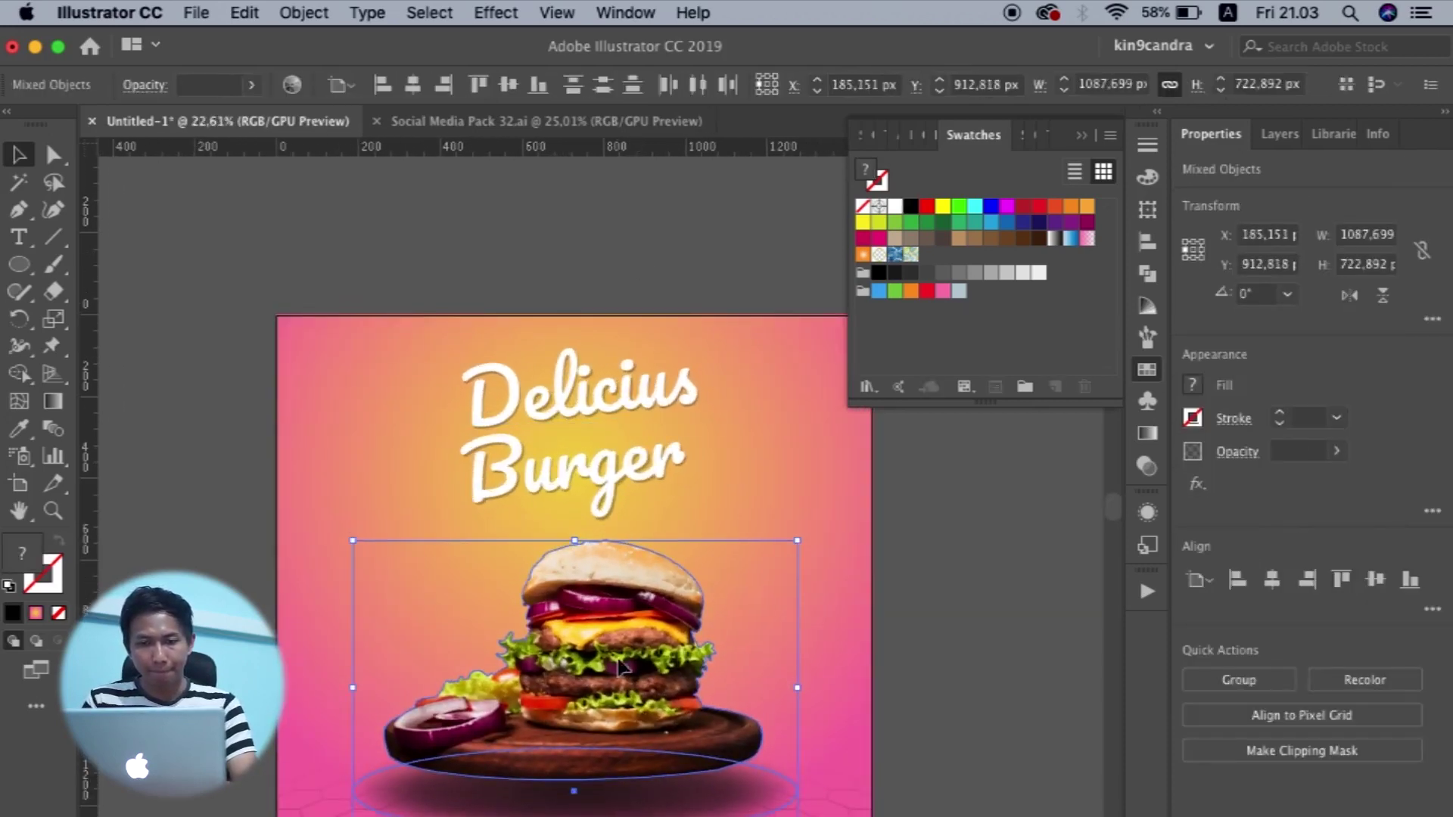
mouse_move(575, 539)
left_mouse_down()
mouse_move(574, 514)
mouse_move(575, 530)
left_mouse_up()
left_click(933, 620)
scroll(933, 620, "down", 1)
scroll(933, 620, "down", 1)
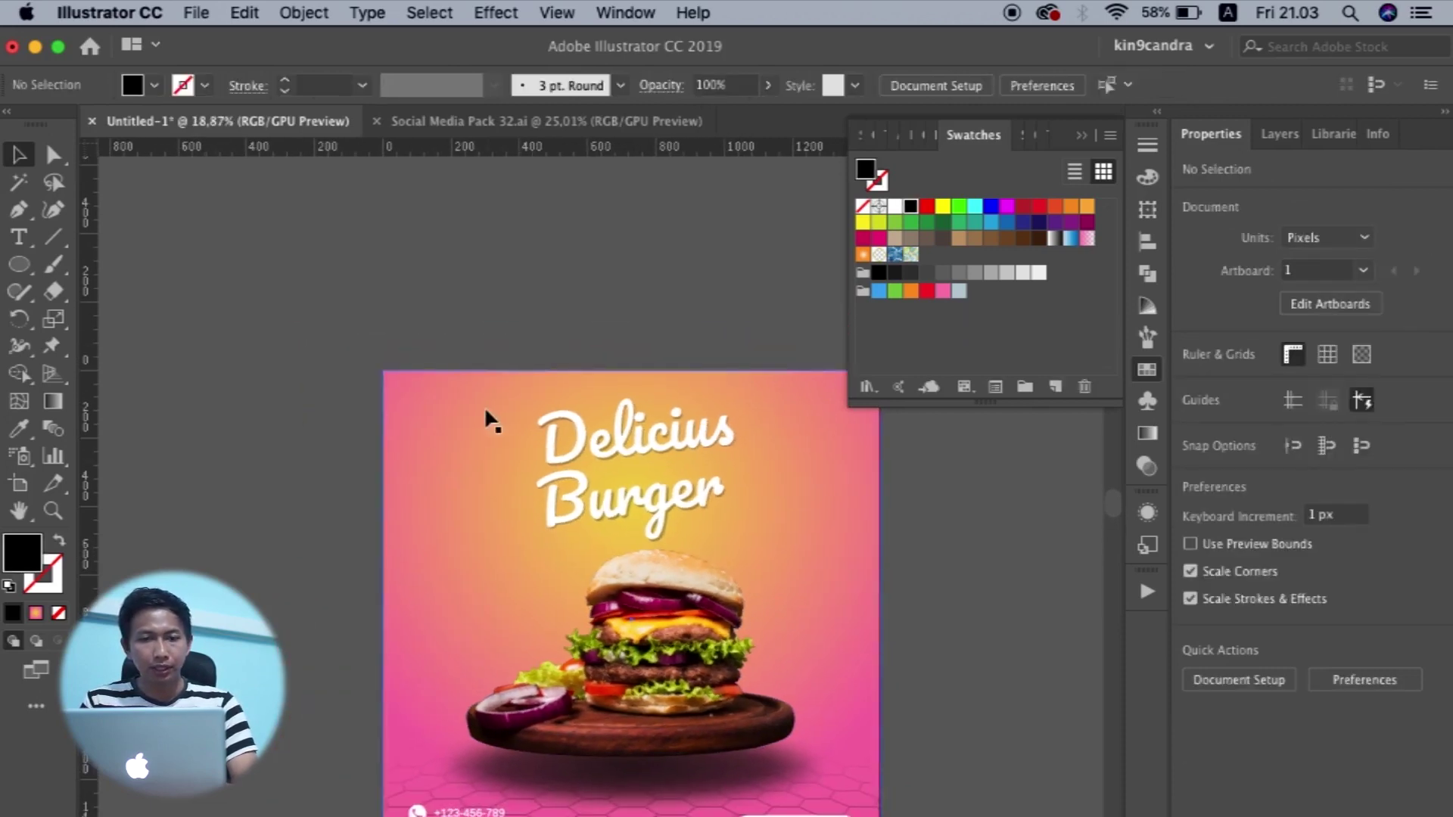
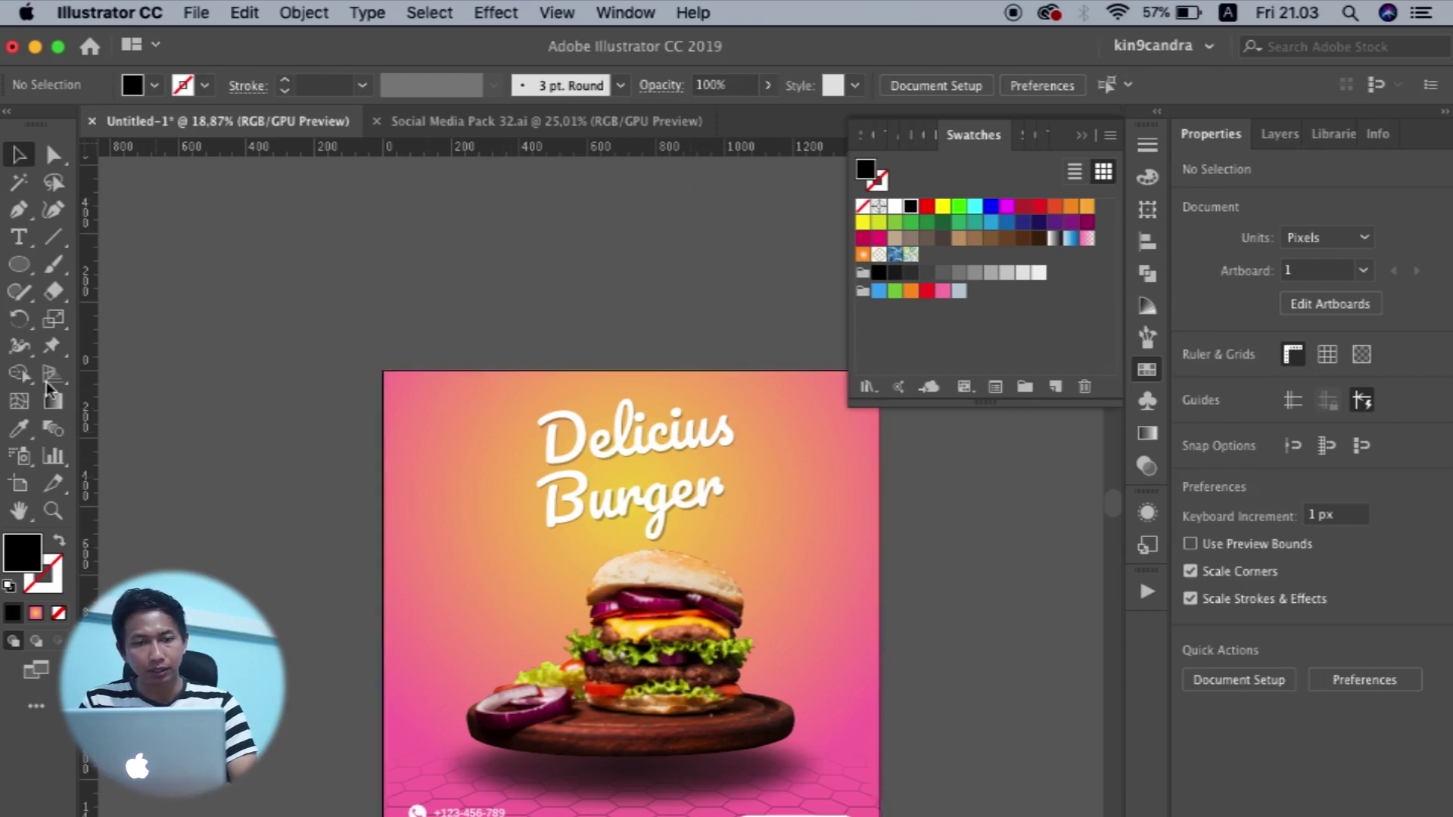
Draw a black rectangle about 638 by 505 px from the artboard's upper-left corner.
left_click(19, 265)
left_click(115, 274)
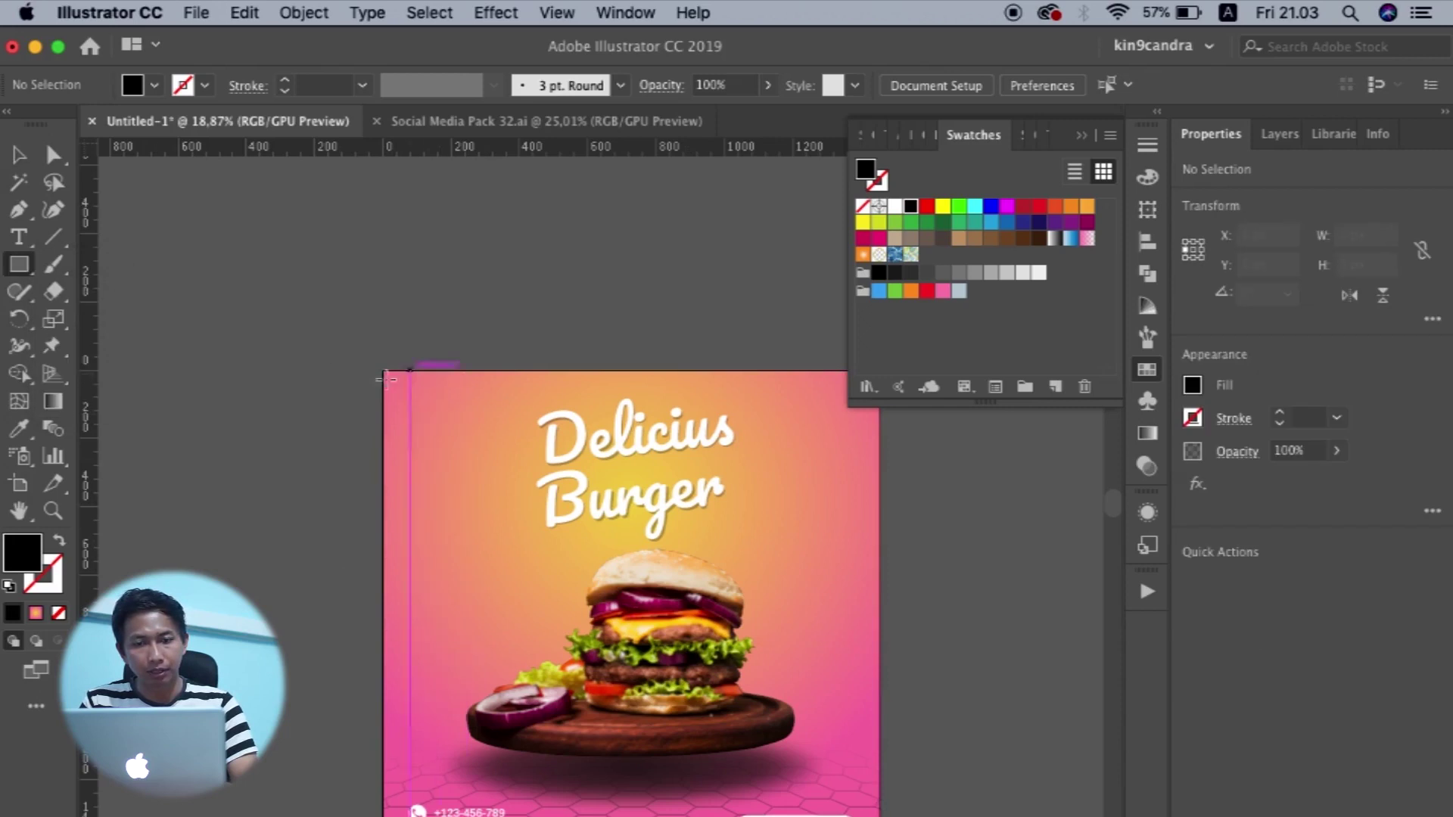
left_click_drag(383, 371, 601, 542)
left_click(19, 155)
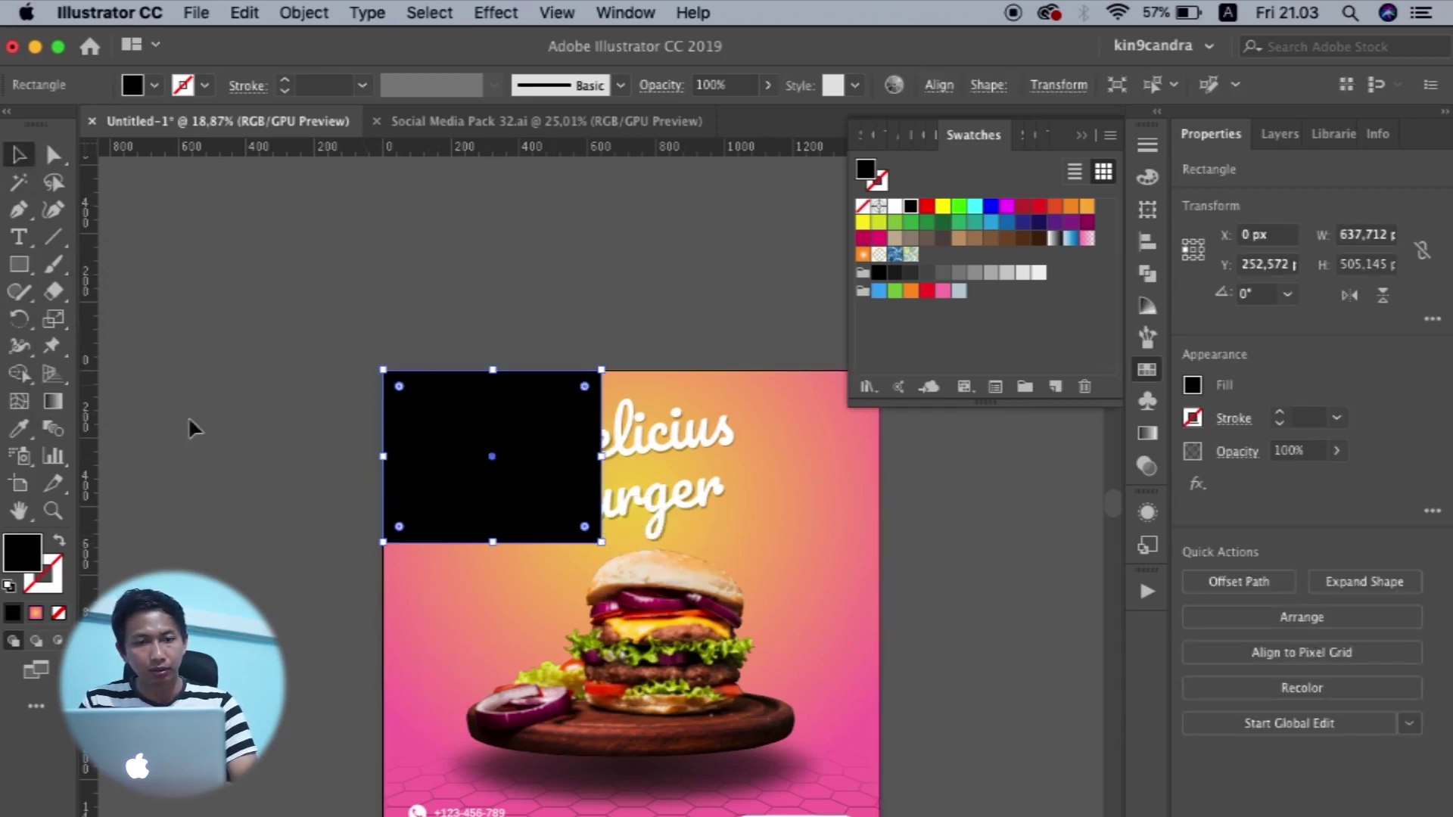
Draw a black circle about 663 px across and align it against the artboard's top and left edges, over the rectangle.
left_click_drag(28, 280, 116, 318)
left_click_drag(645, 614, 418, 386)
left_click(20, 159)
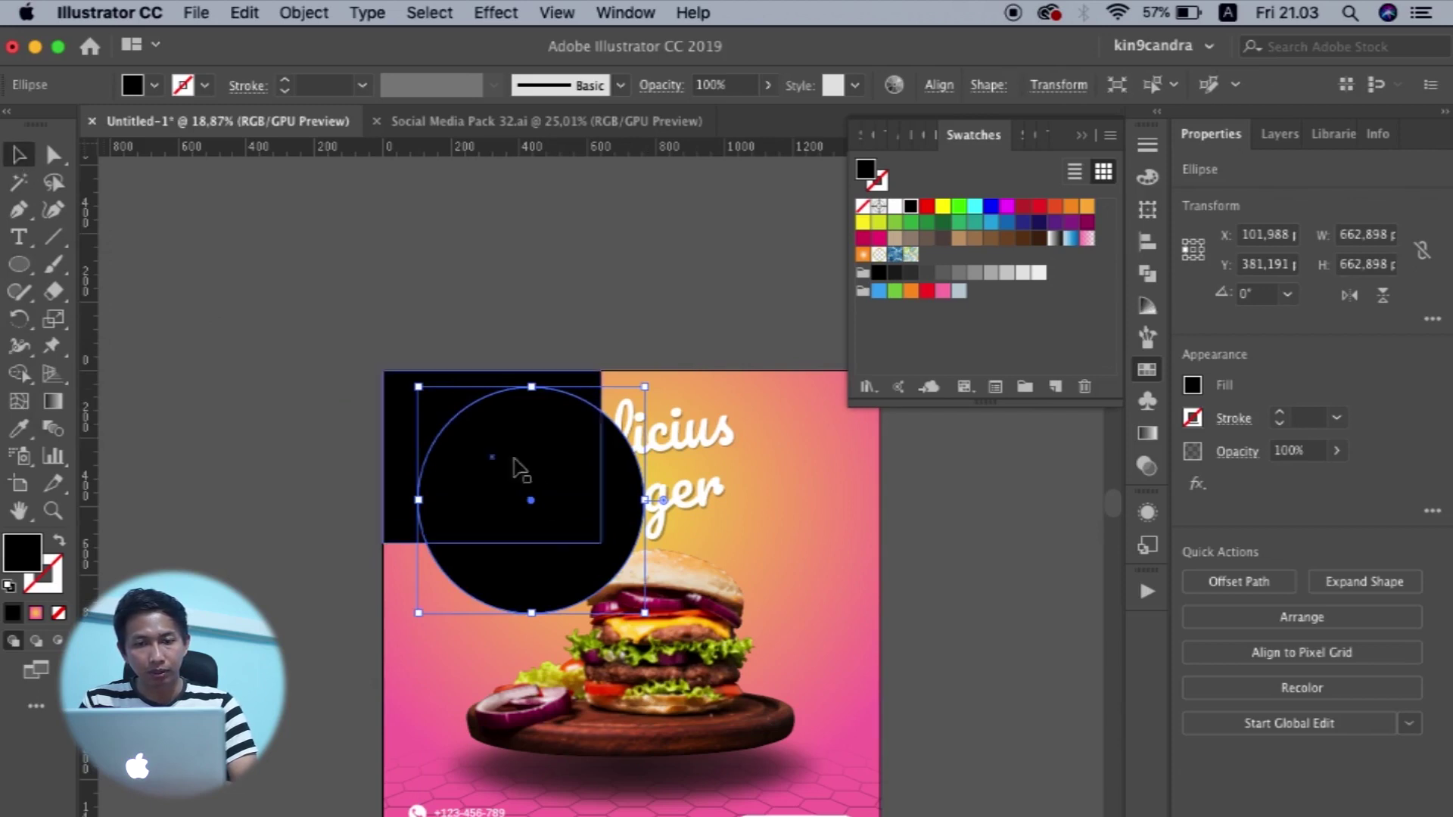
scroll(533, 500, "up", 2)
left_click_drag(519, 448, 468, 422)
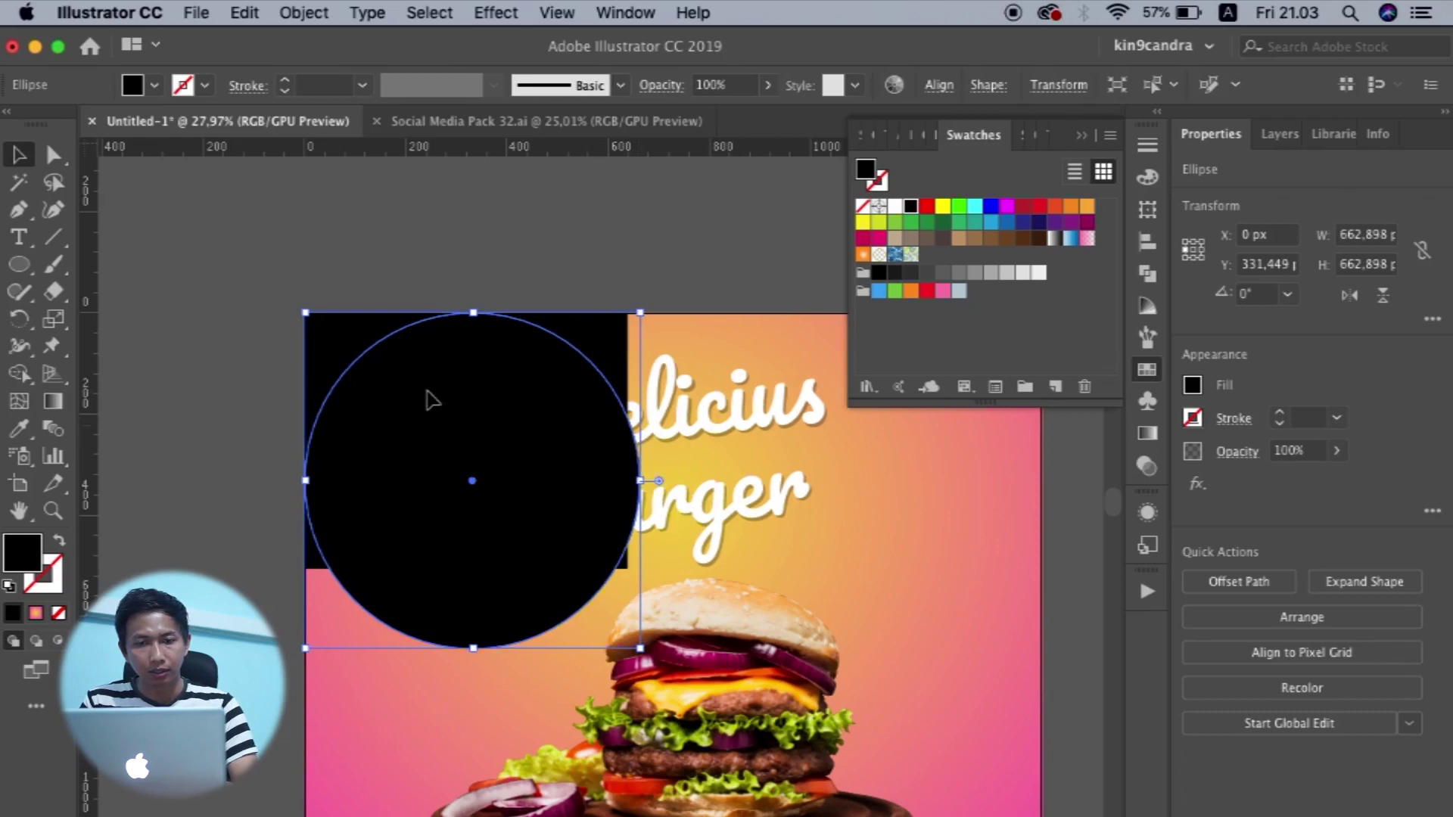
Split the rectangle and circle with the Shape Builder and delete all but the concave piece in the artboard's upper-left corner.
left_click(339, 349, "shift")
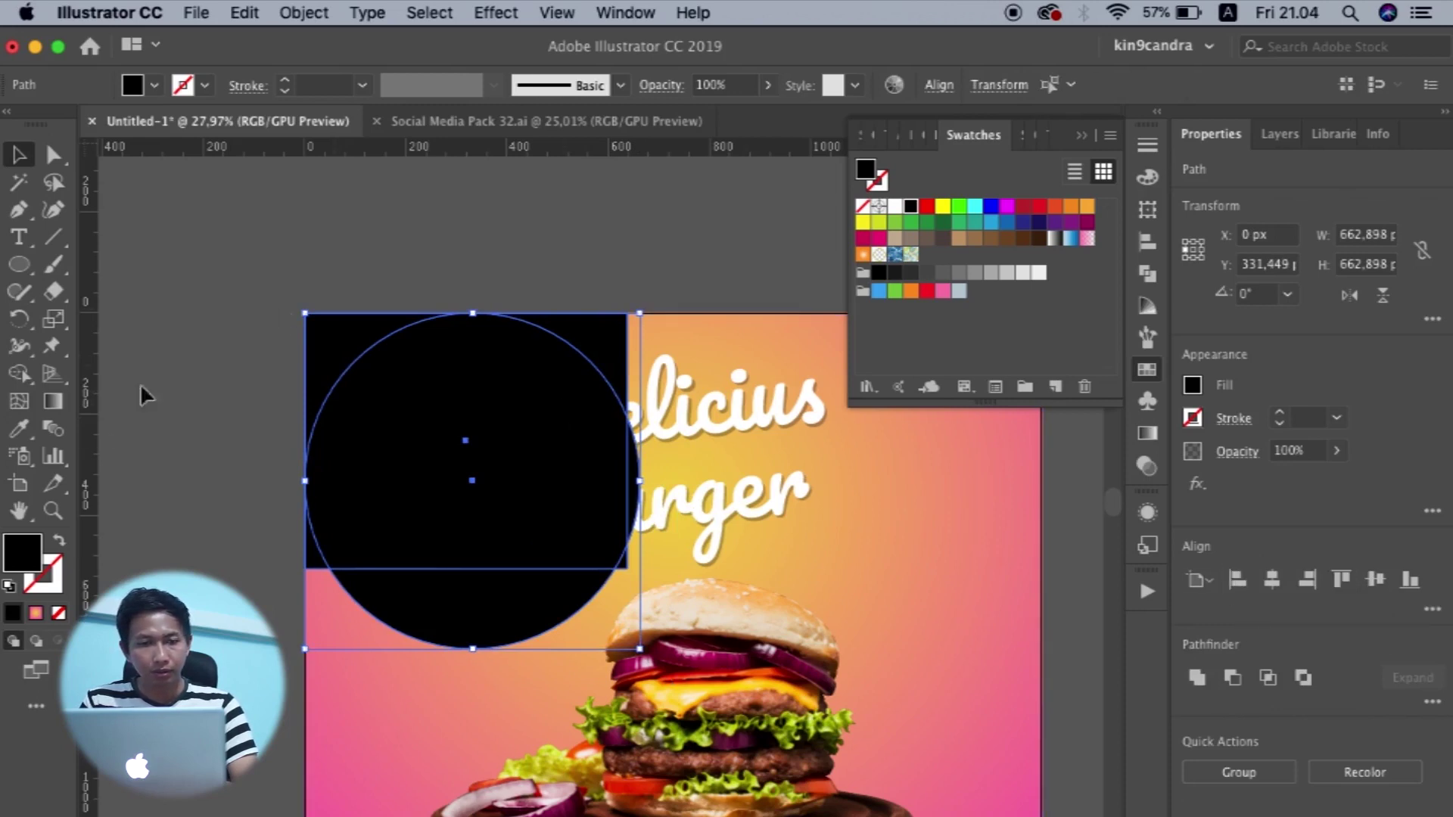
left_click(21, 373)
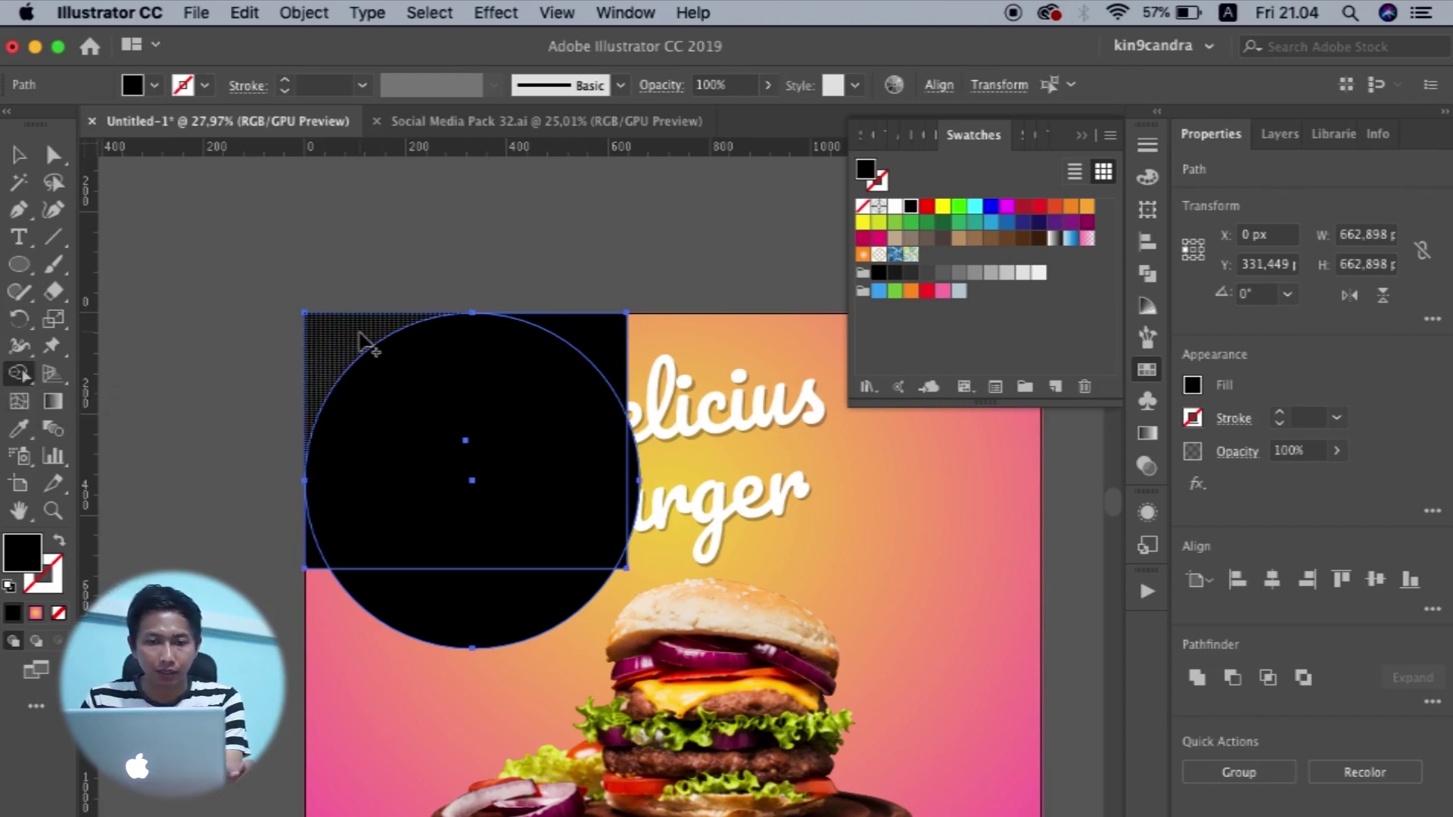
left_click(365, 342)
key("v")
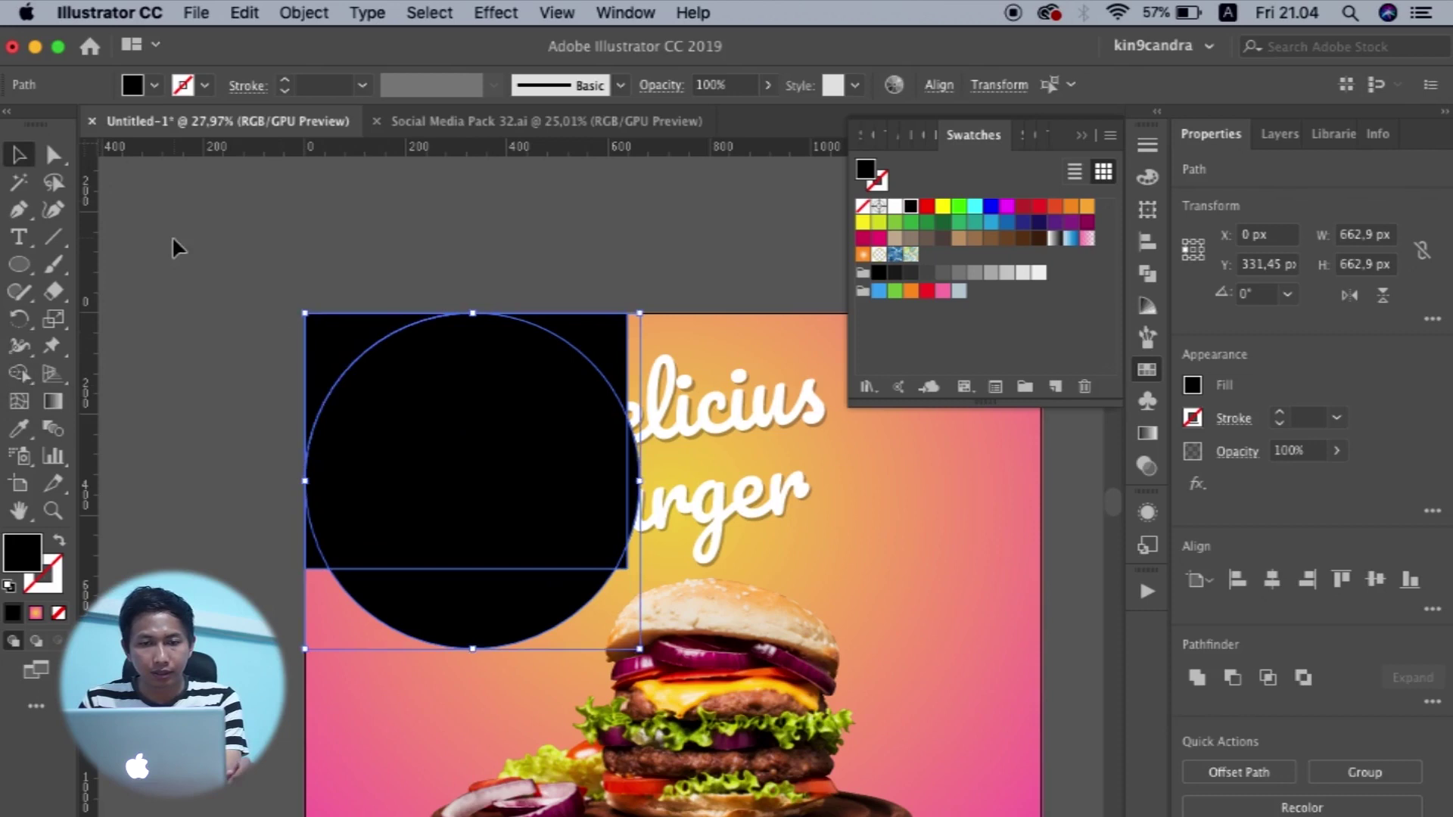
left_click(174, 246)
left_click(456, 481)
key("Delete")
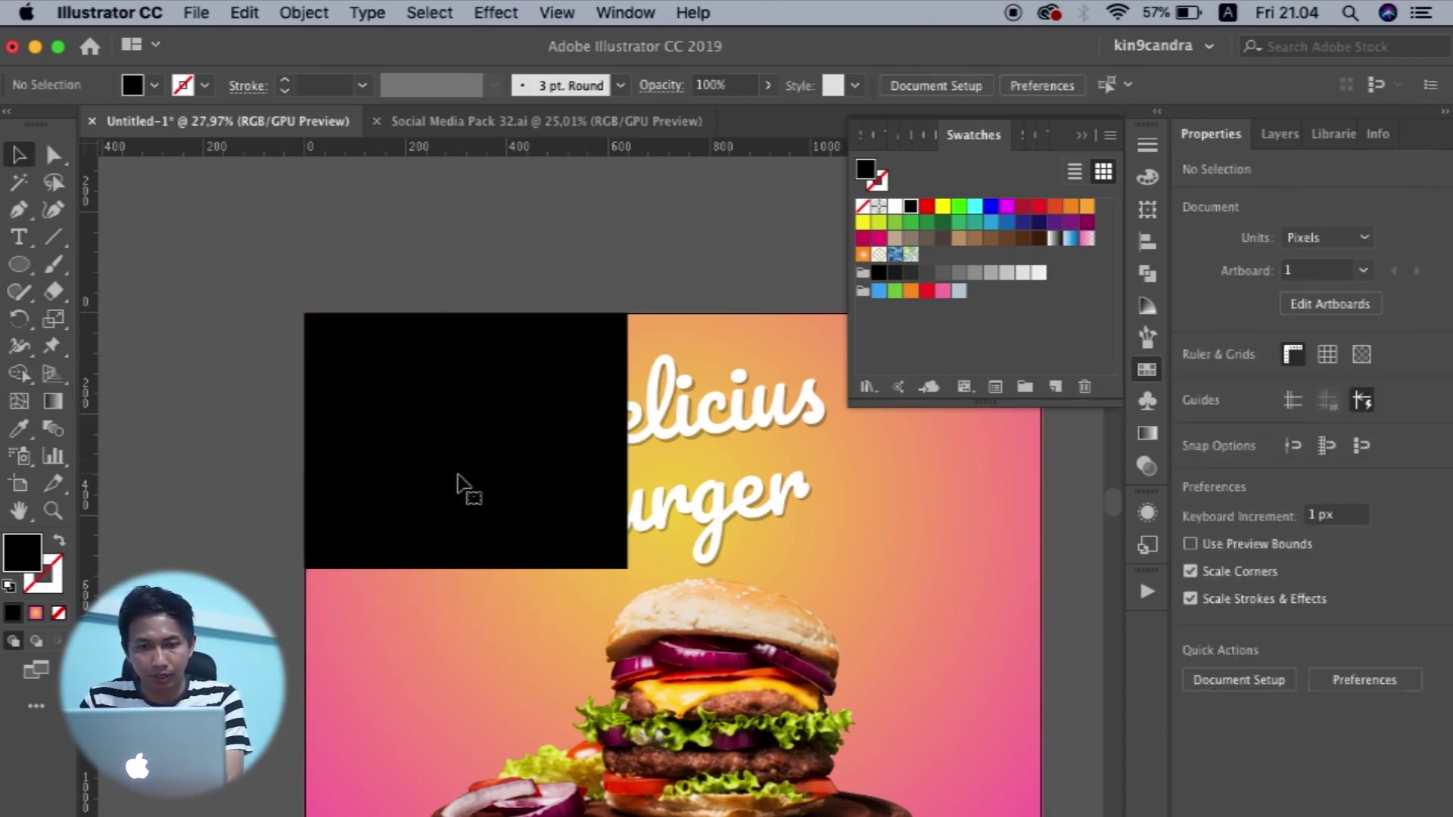
left_click(558, 465)
key("Delete")
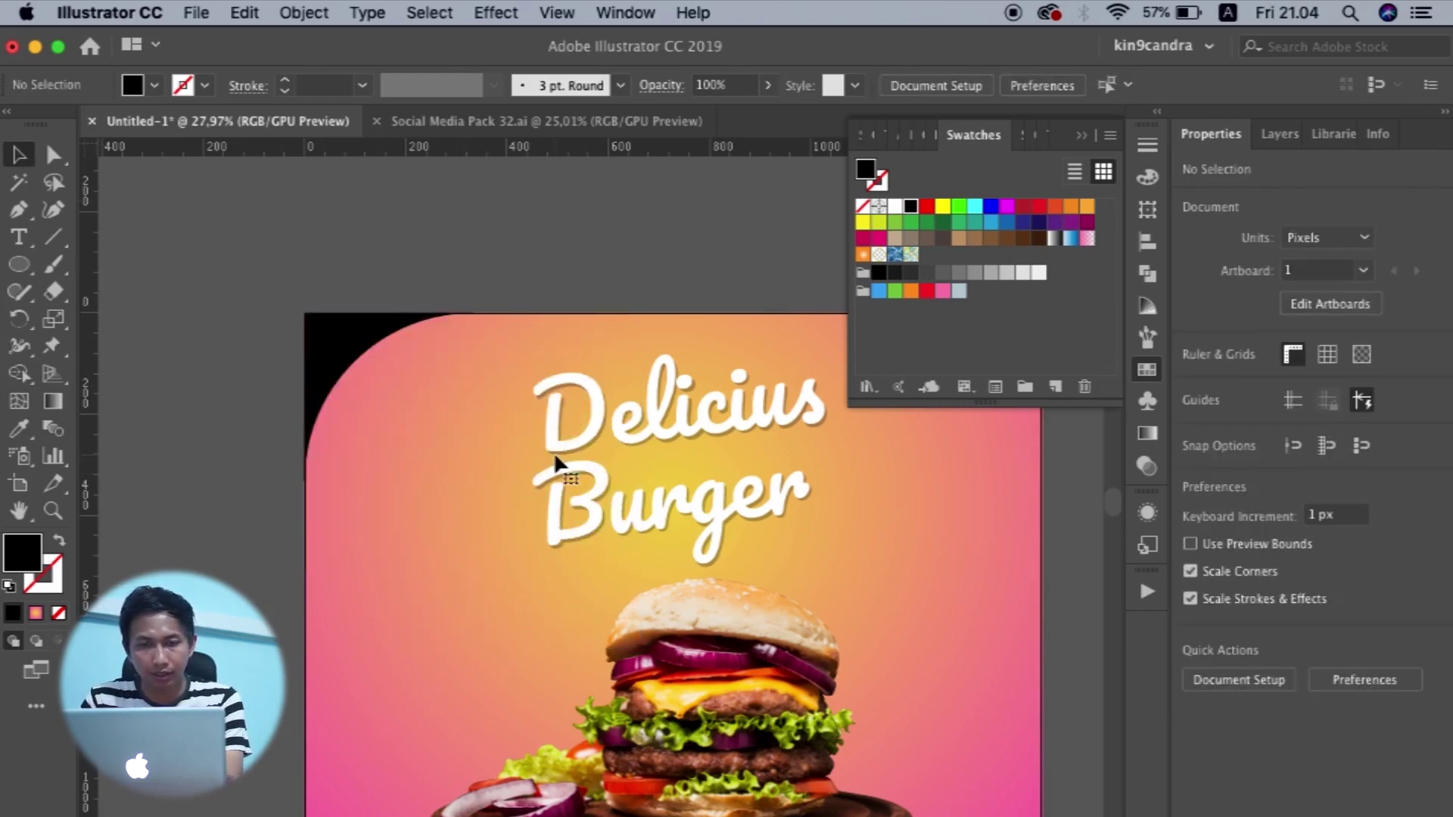
Draw a black circle about 185 px across from the artboard's upper-left corner, over the concave corner piece.
left_click(340, 347)
scroll(340, 346, "up", 5)
scroll(340, 346, "down", 5)
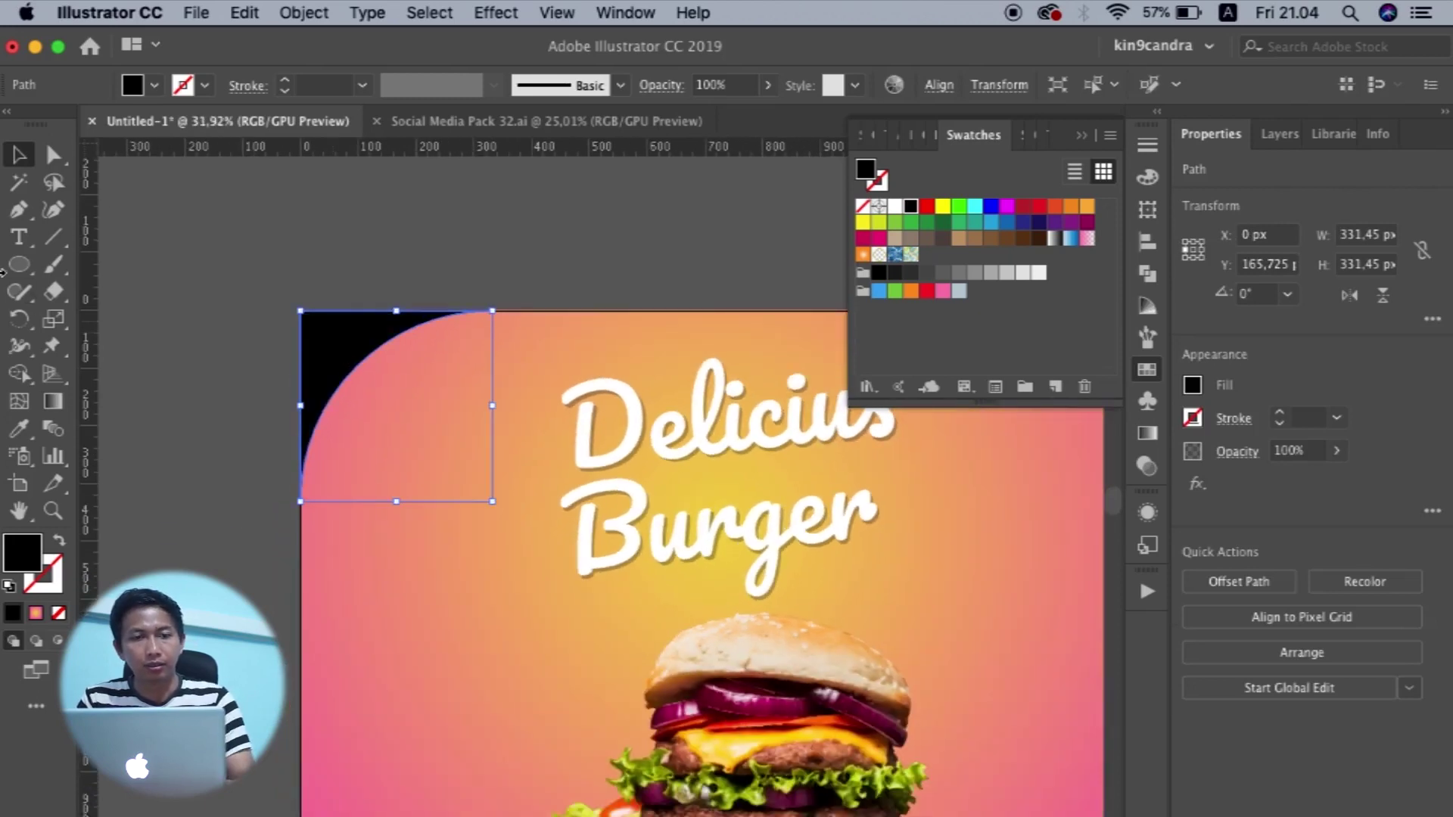
left_click(13, 273)
scroll(380, 357, "up", 2)
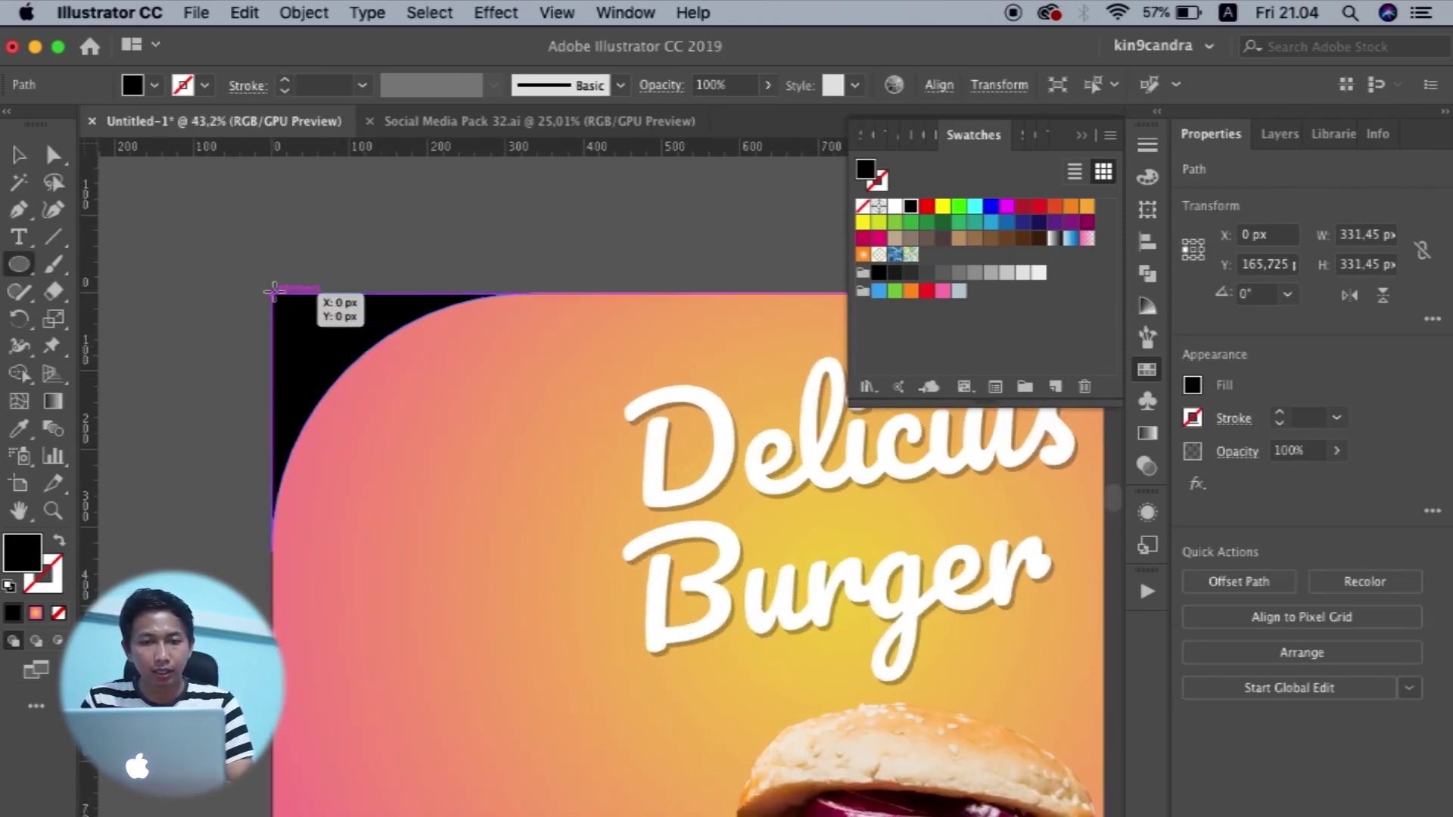
left_click_drag(274, 294, 416, 438)
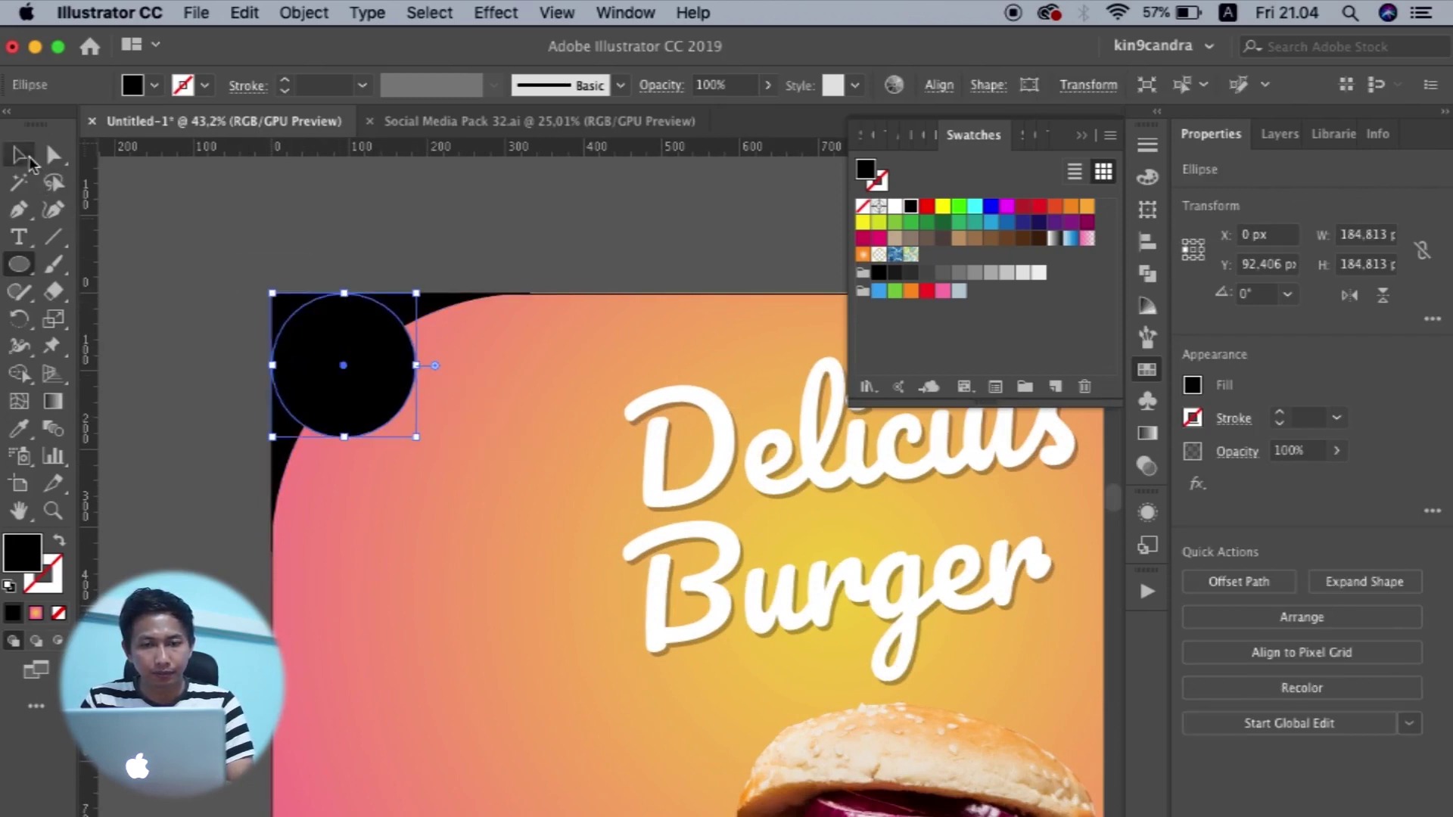
left_click(19, 156)
left_click(248, 279)
scroll(248, 279, "up", 3)
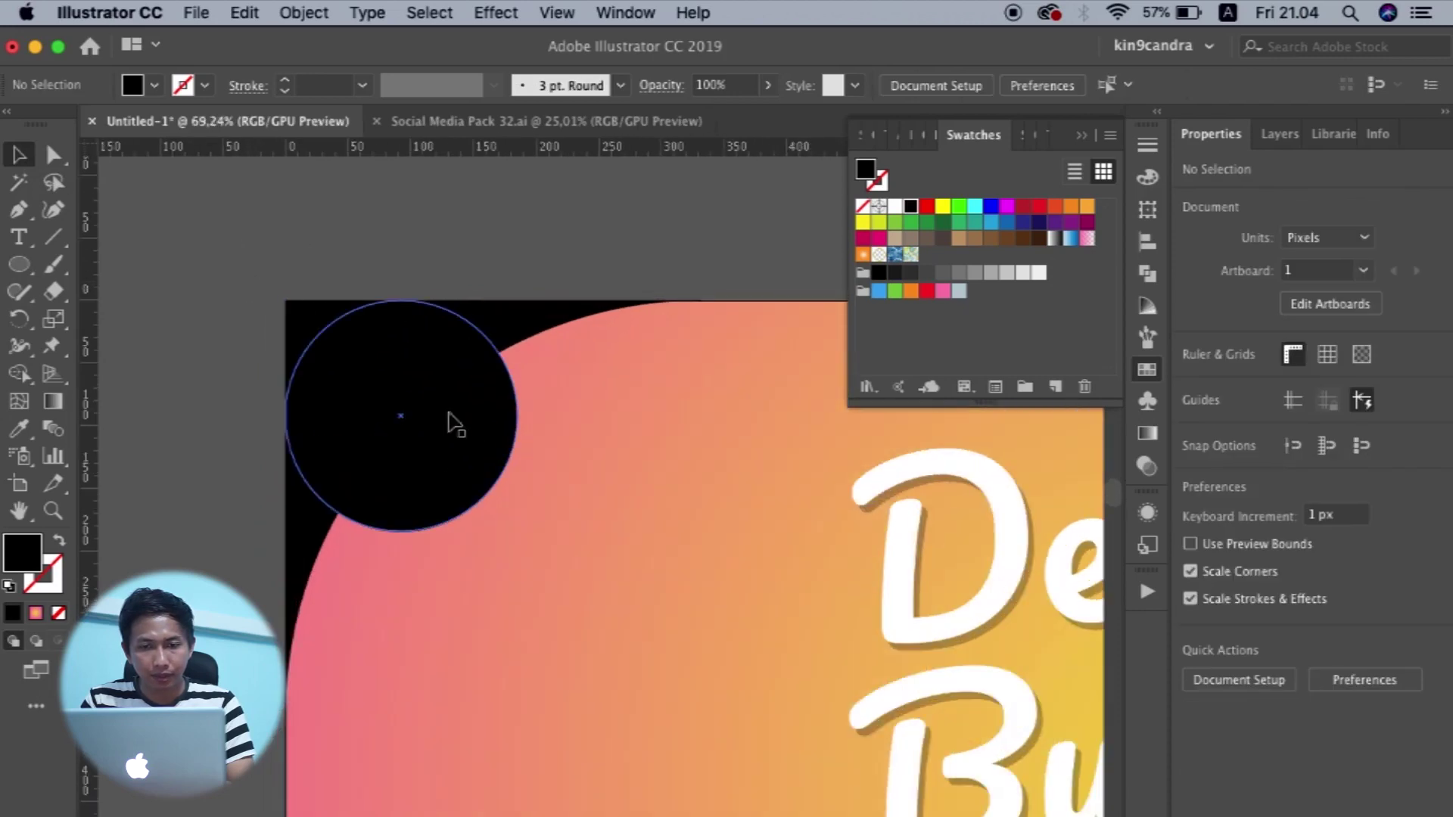
left_click(469, 429)
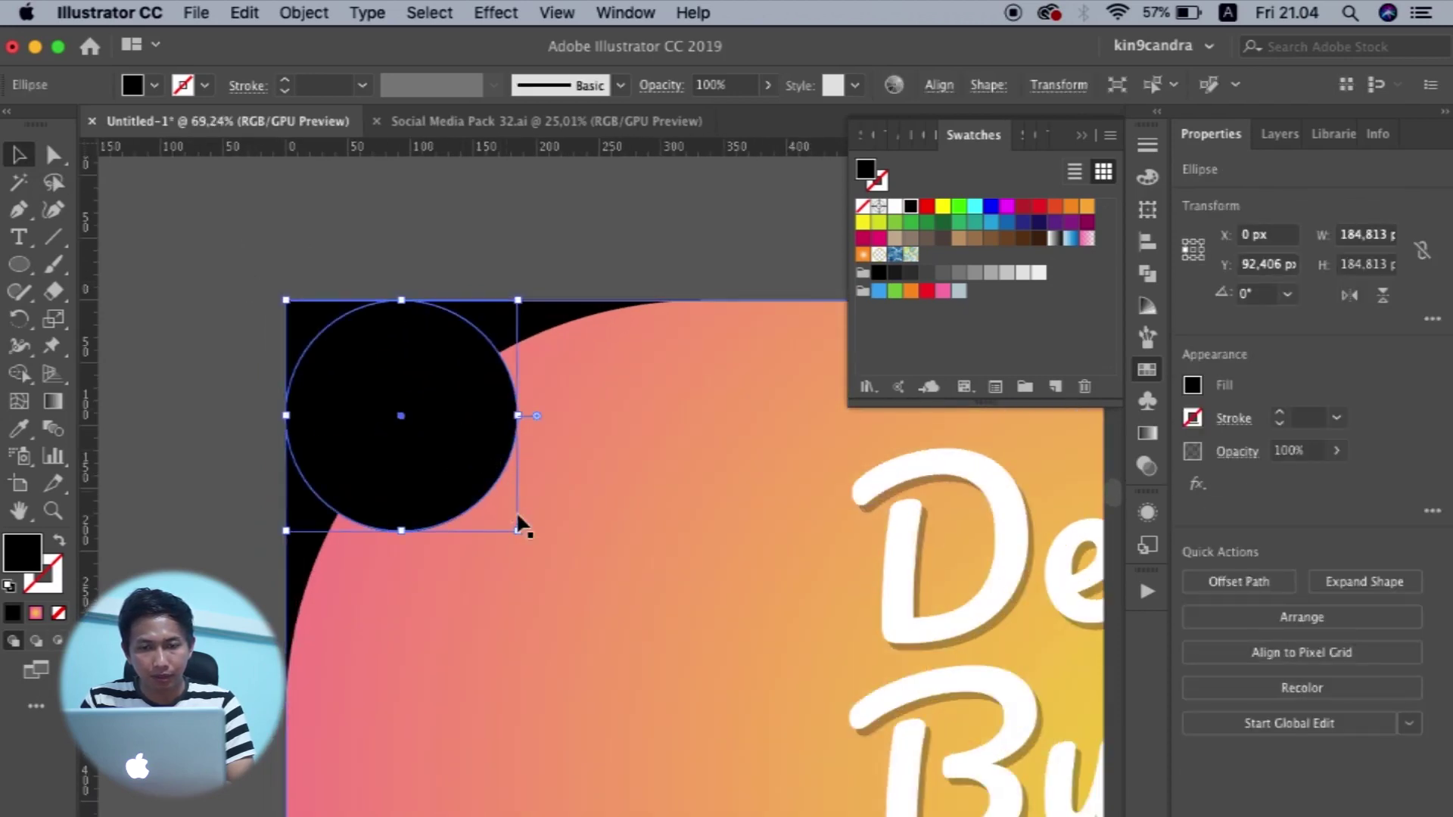
left_click_drag(517, 532, 520, 532)
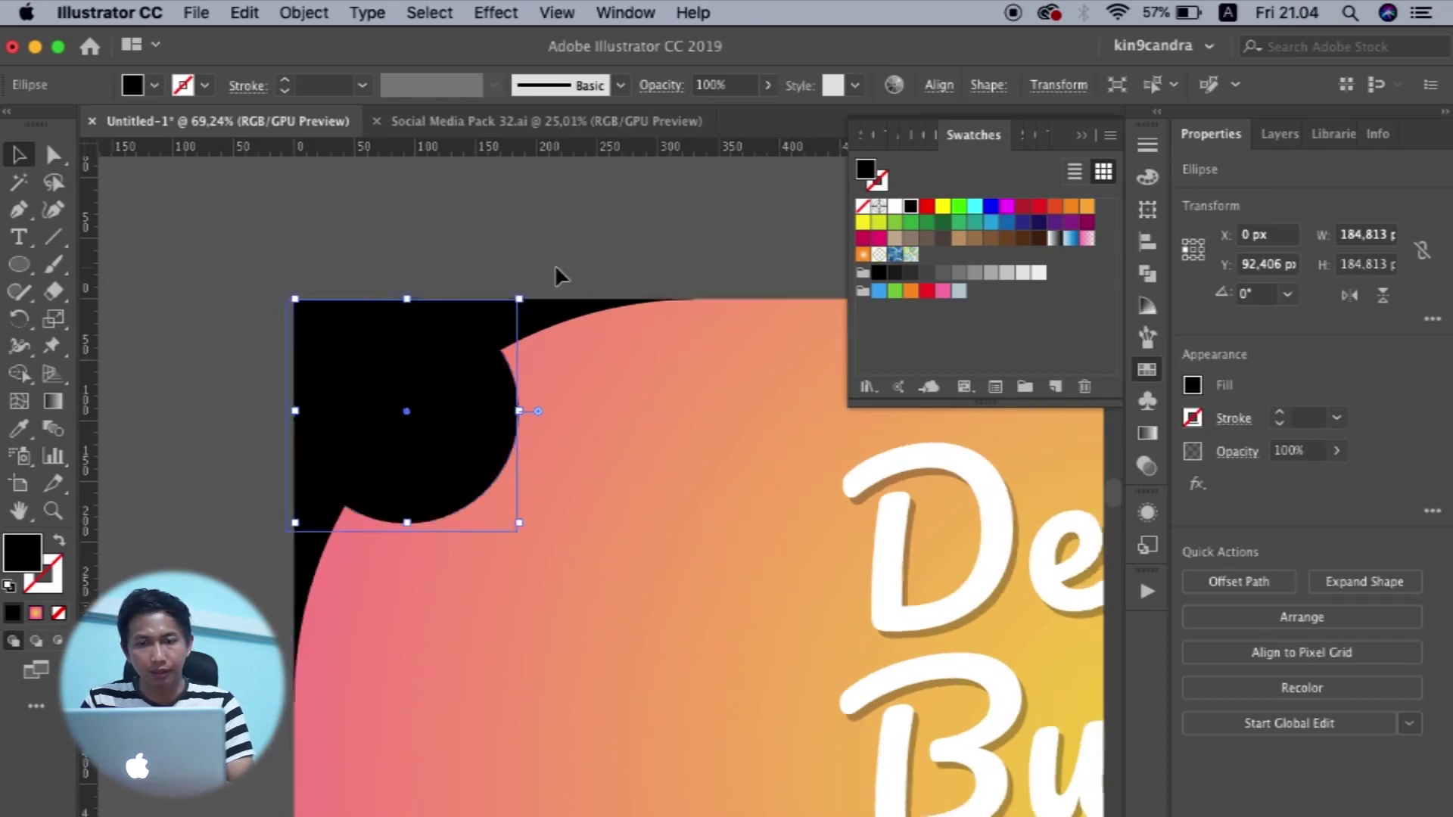
Unite the small circle with the concave corner piece into a single shape.
scroll(556, 264, "down", 3)
left_click(576, 303)
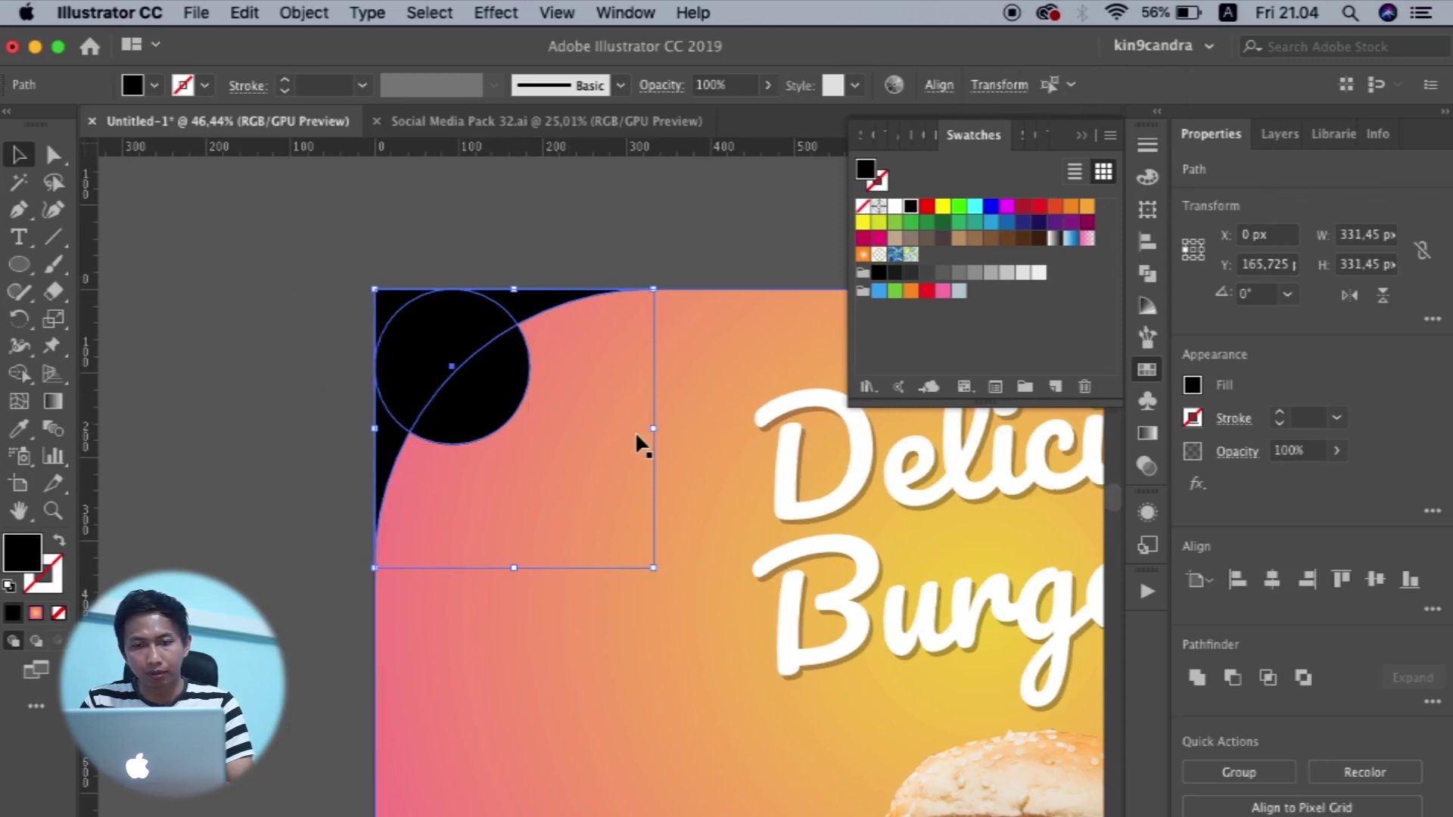
left_click(1202, 681)
left_click(620, 227)
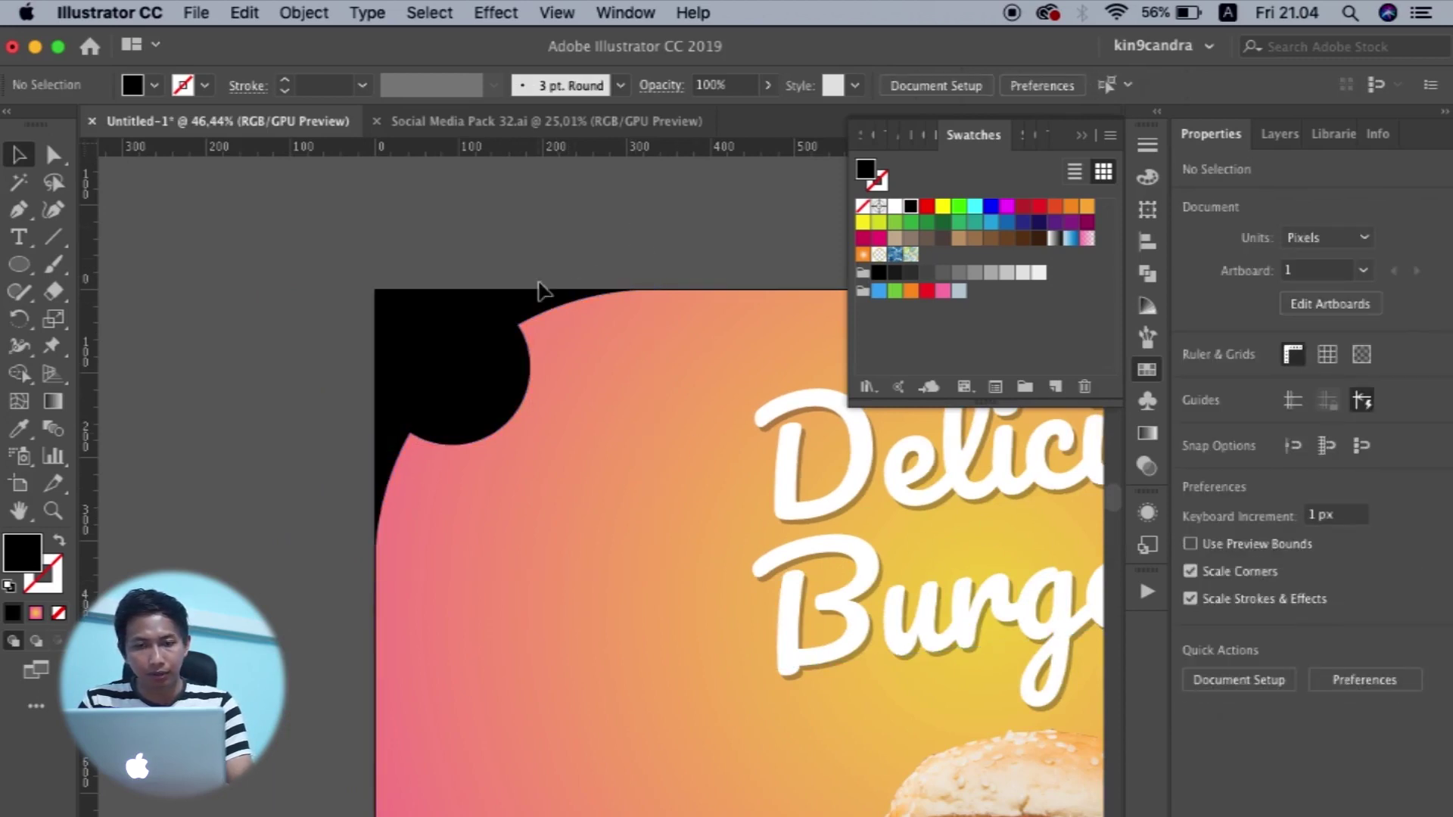
Round the corner shape's two inward anchor points to a radius of about 86.5 px, giving it a wavy edge.
scroll(535, 379, "up", 3)
left_click(53, 155)
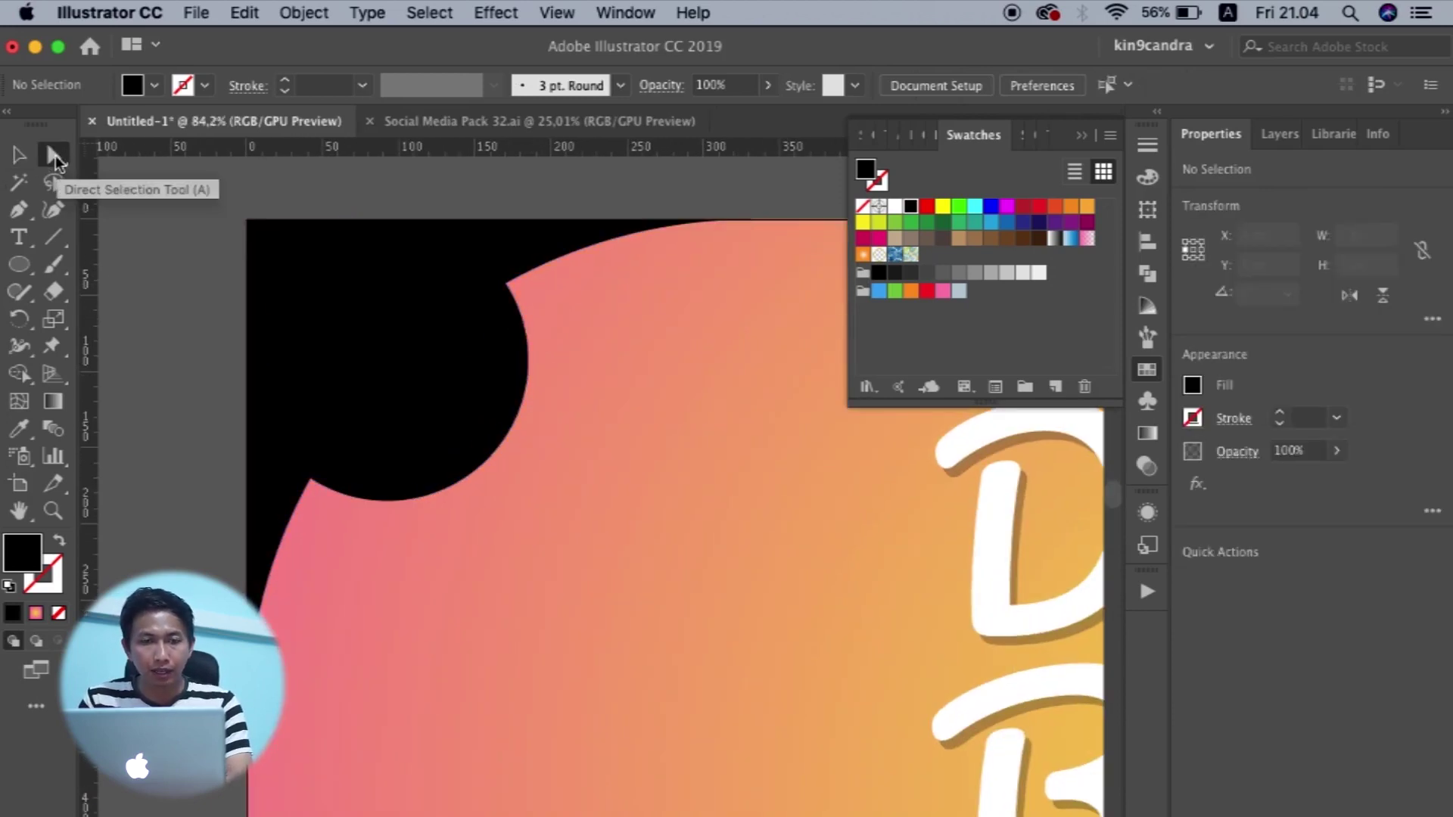
left_click(506, 285)
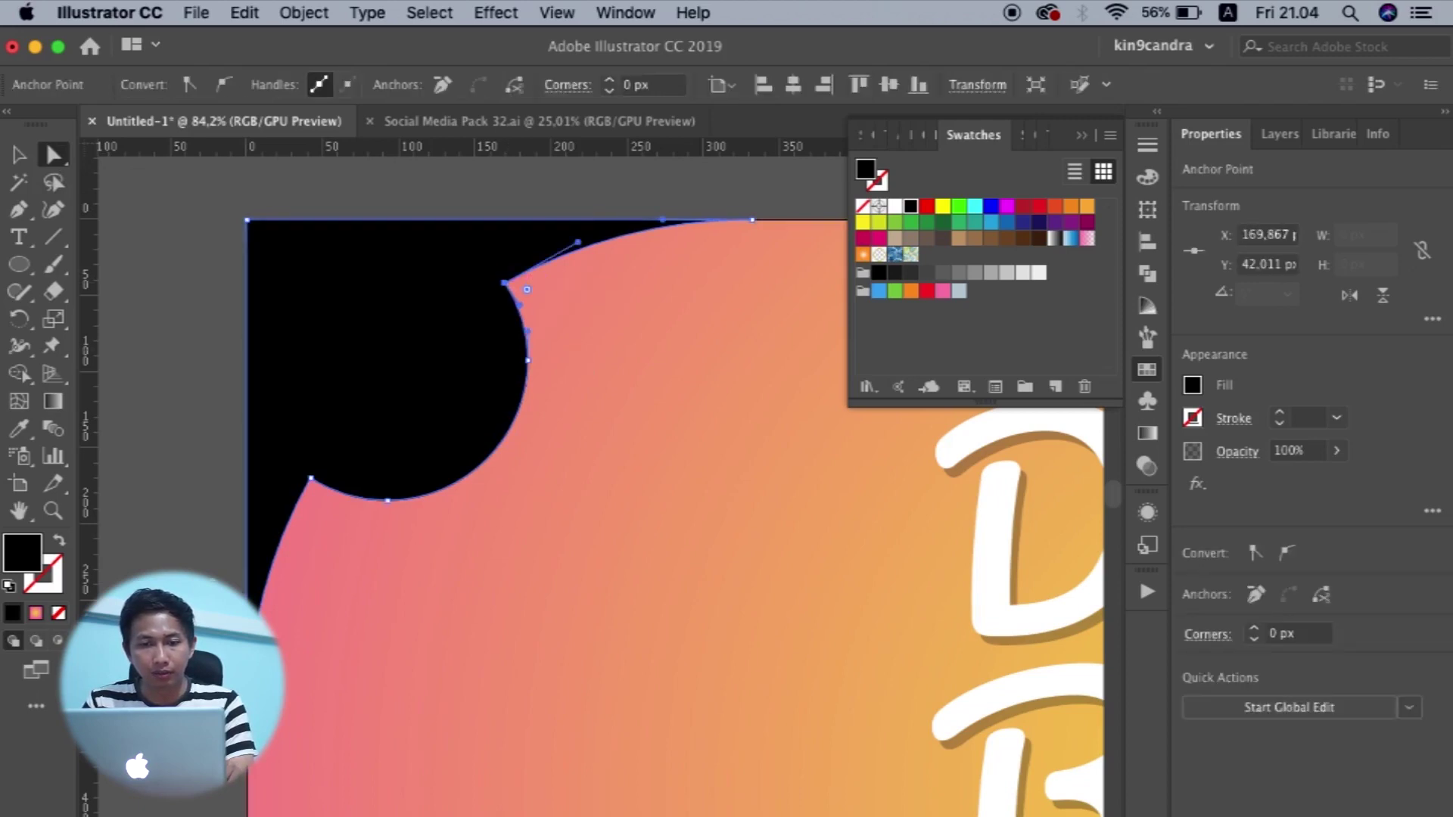
left_click(310, 479, "shift")
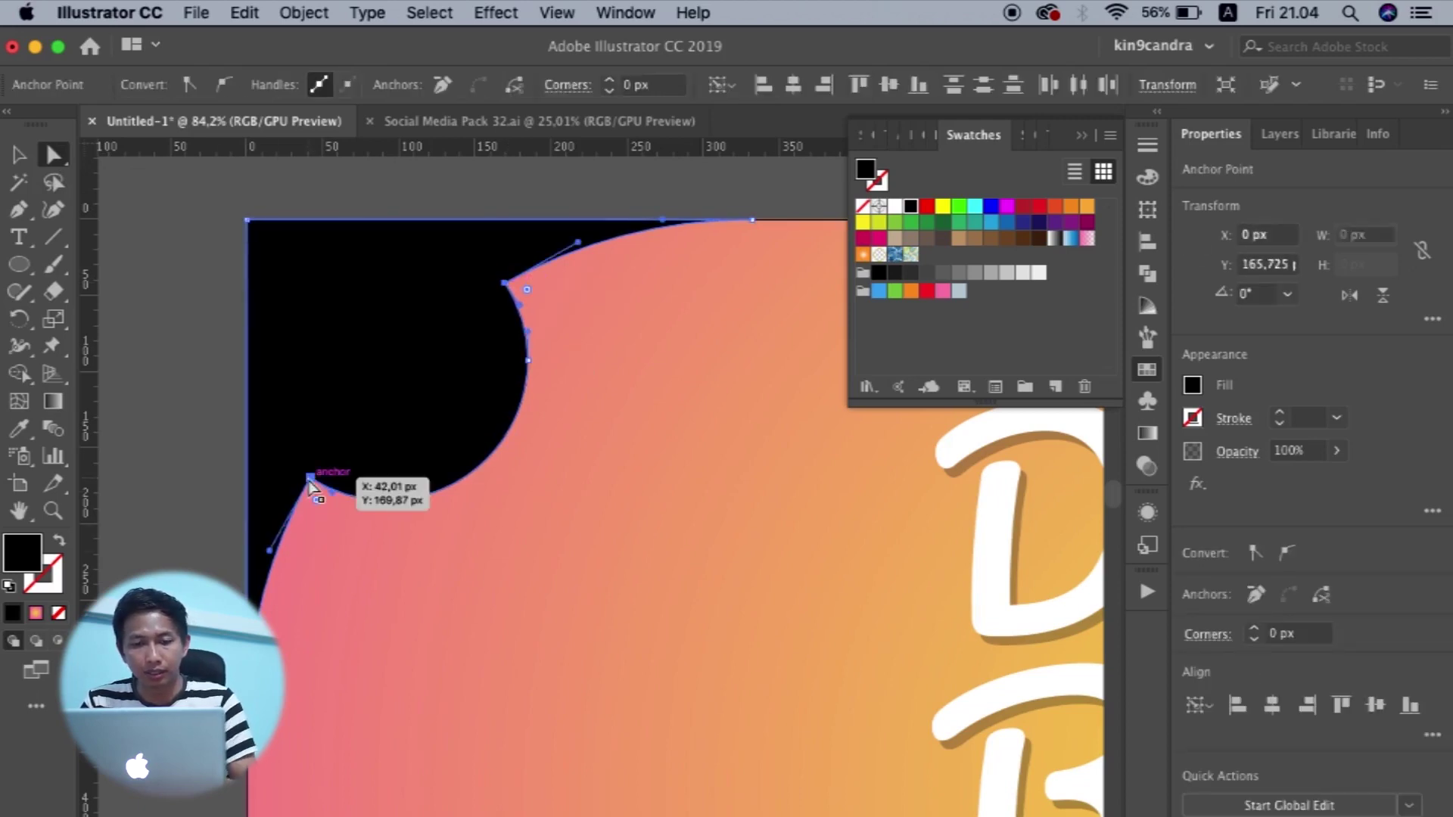
left_click_drag(316, 501, 399, 739)
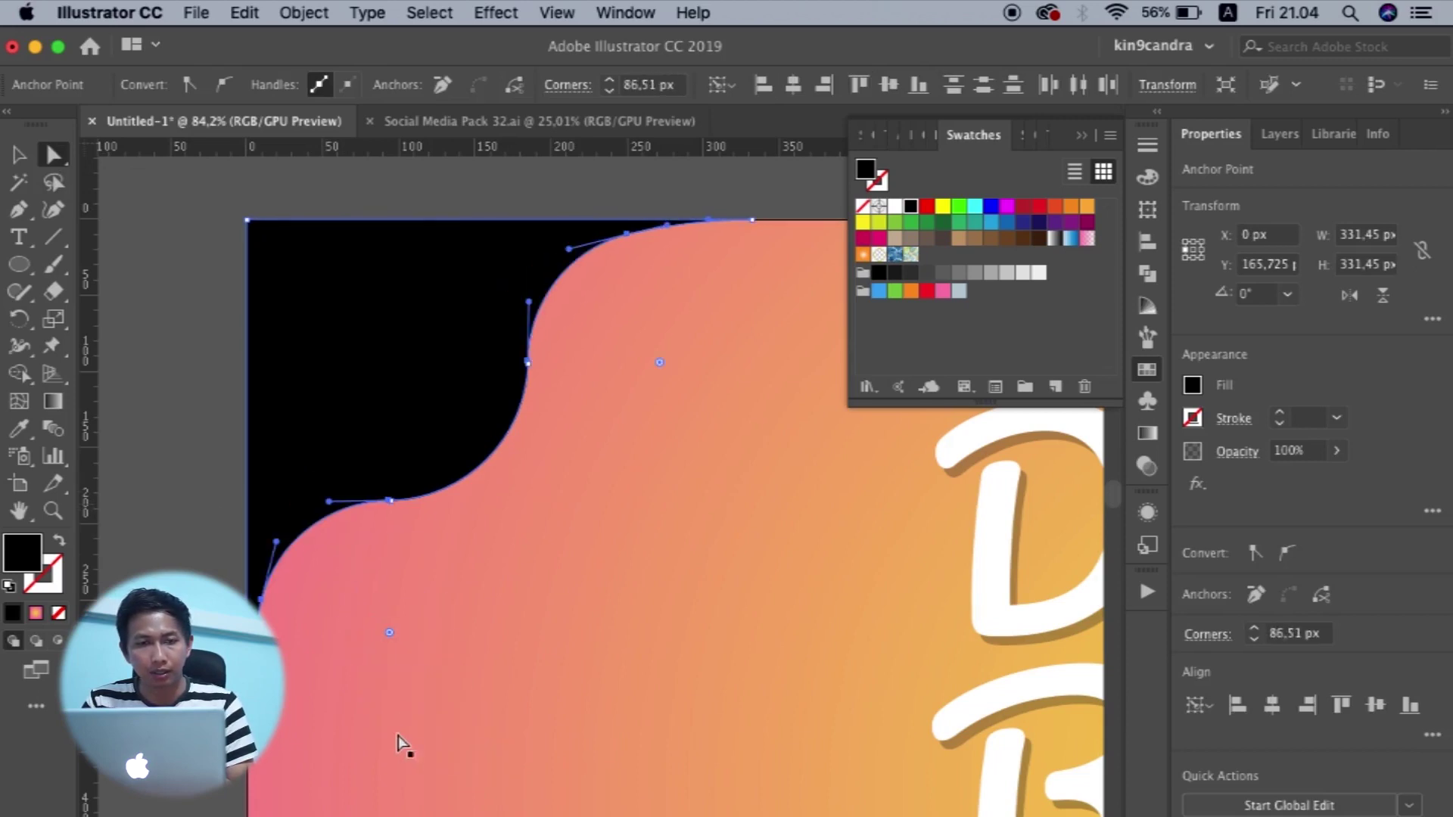
Fill the wavy corner shape with white.
left_click(19, 154)
scroll(197, 454, "down", 3)
left_click(310, 329)
left_click(327, 386)
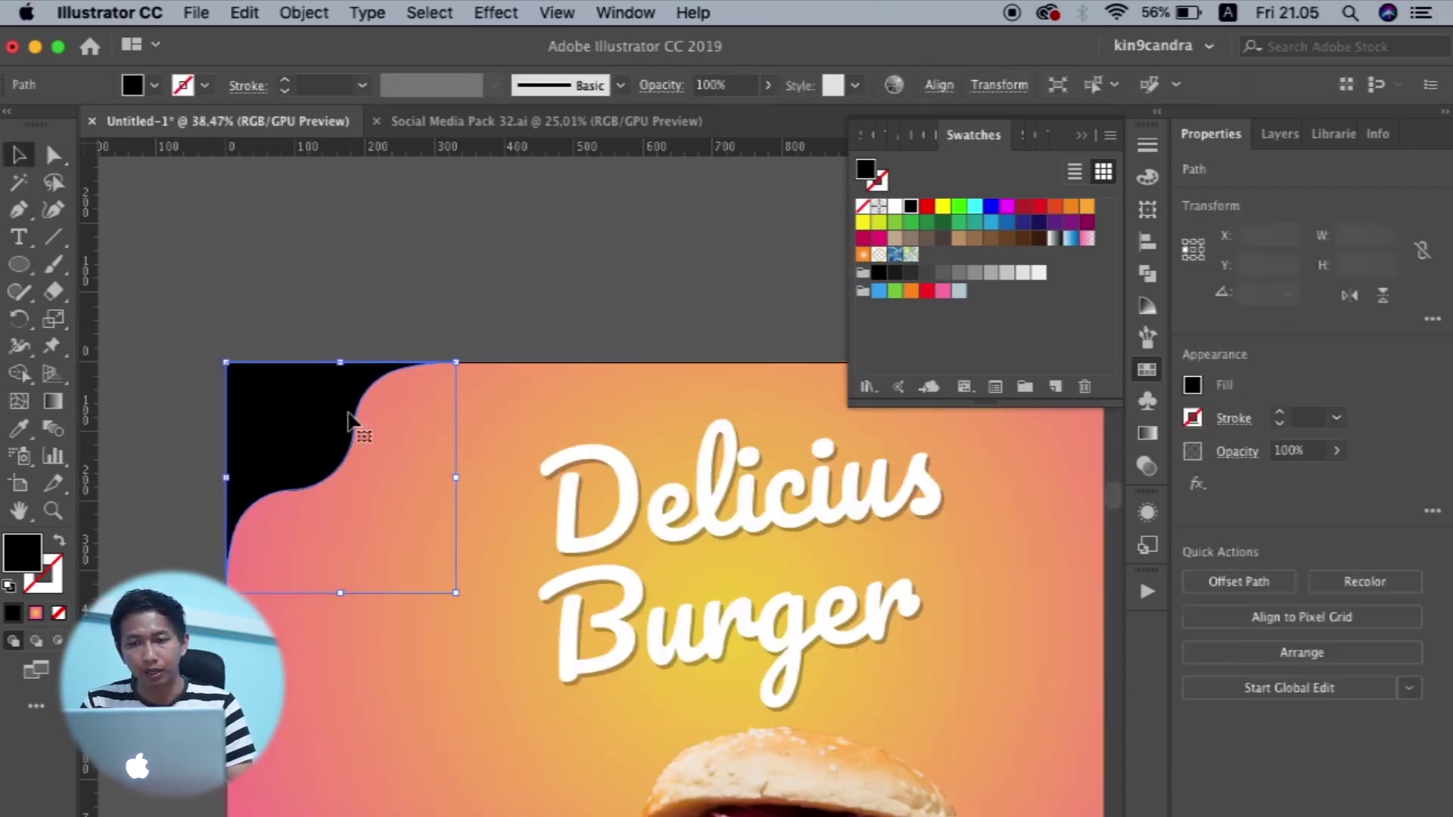
left_click(895, 206)
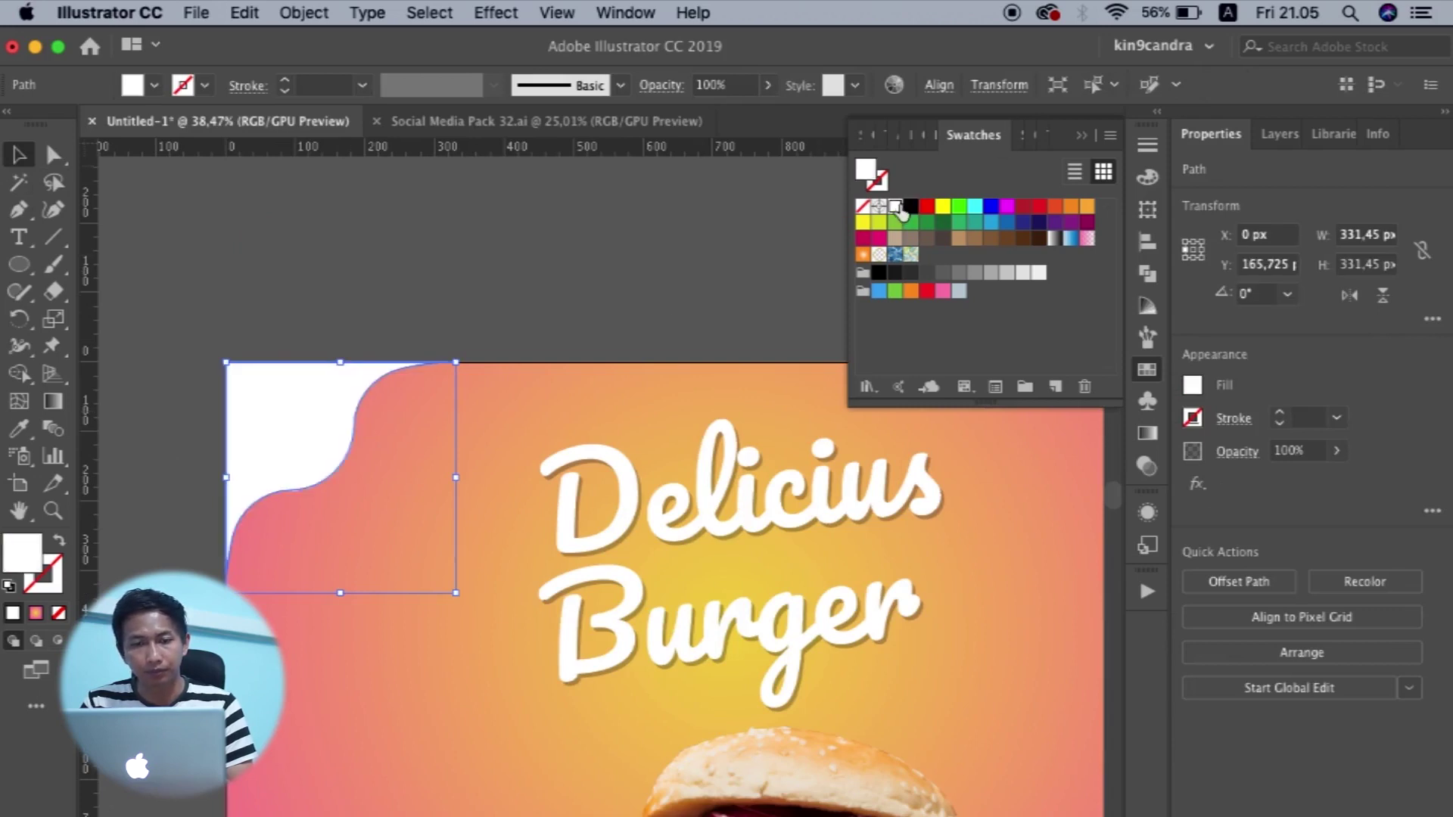
left_click(552, 306)
Duplicate the white corner shape in place behind the original and enlarge the copy proportionally from the artboard corner to about 347 px.
scroll(552, 306, "down", 2)
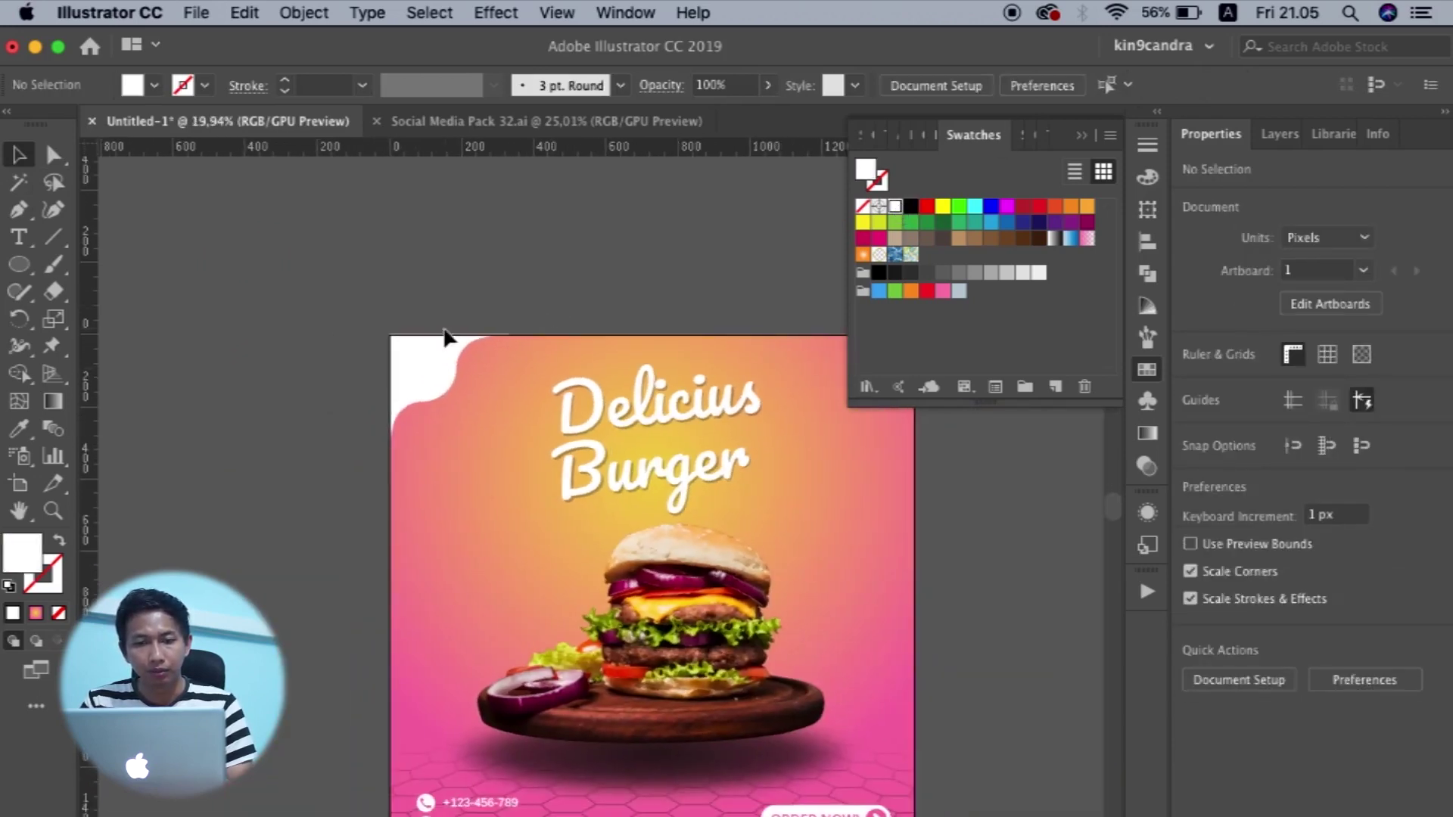
scroll(447, 333, "up", 2)
left_click(405, 391)
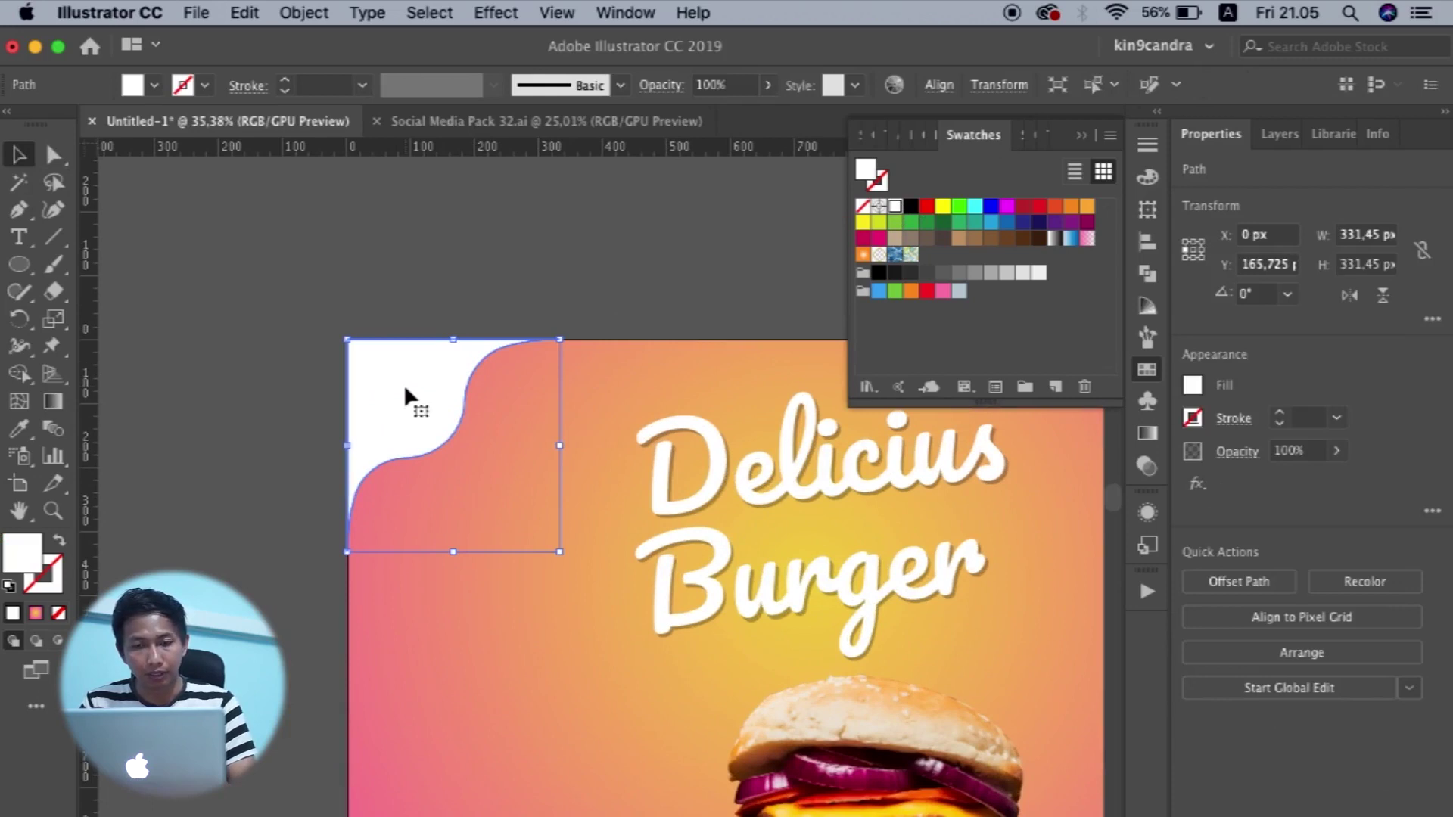
scroll(405, 388, "up", 1)
key("a")
key("v")
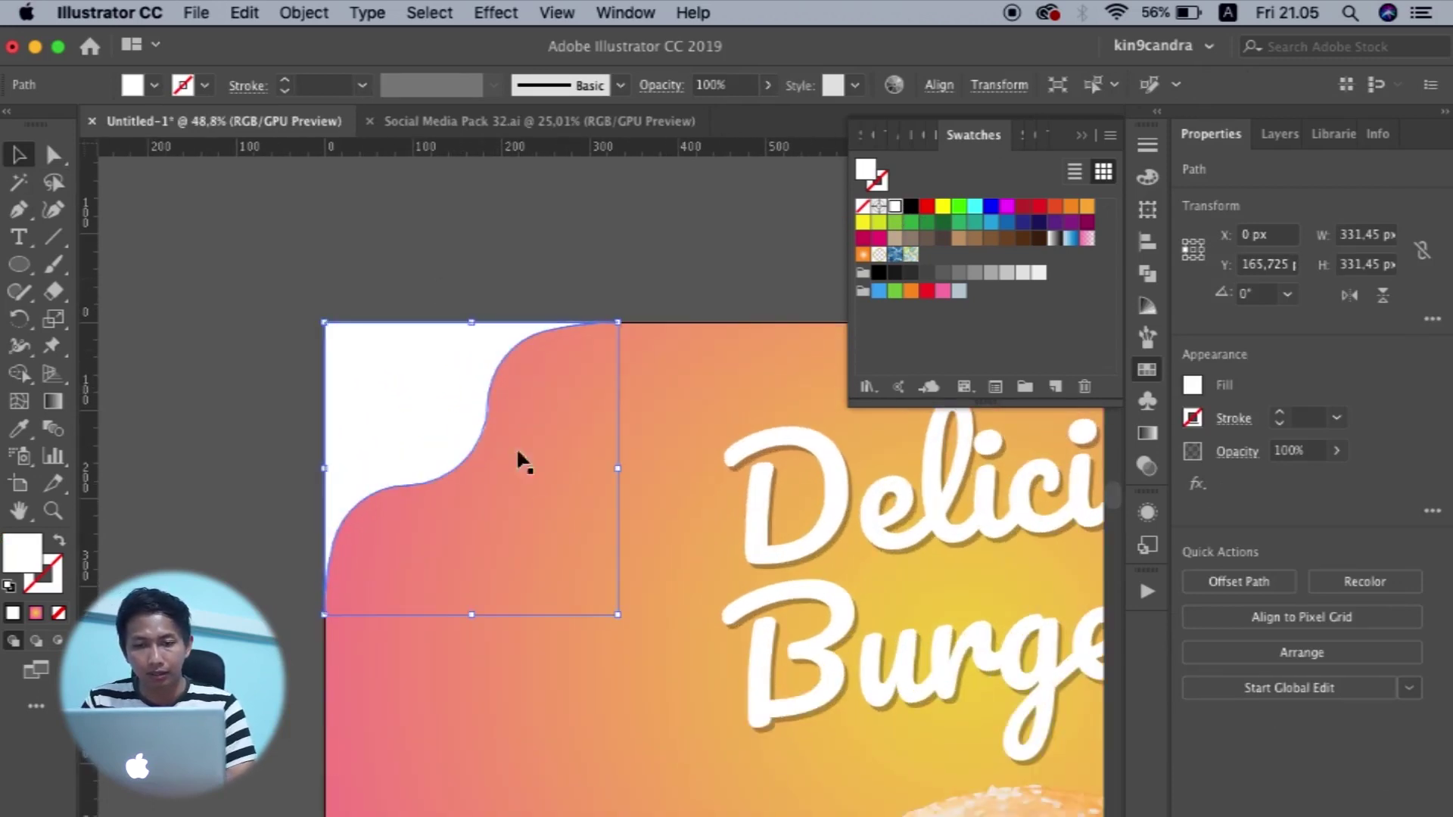
left_click_drag(619, 618, 643, 635)
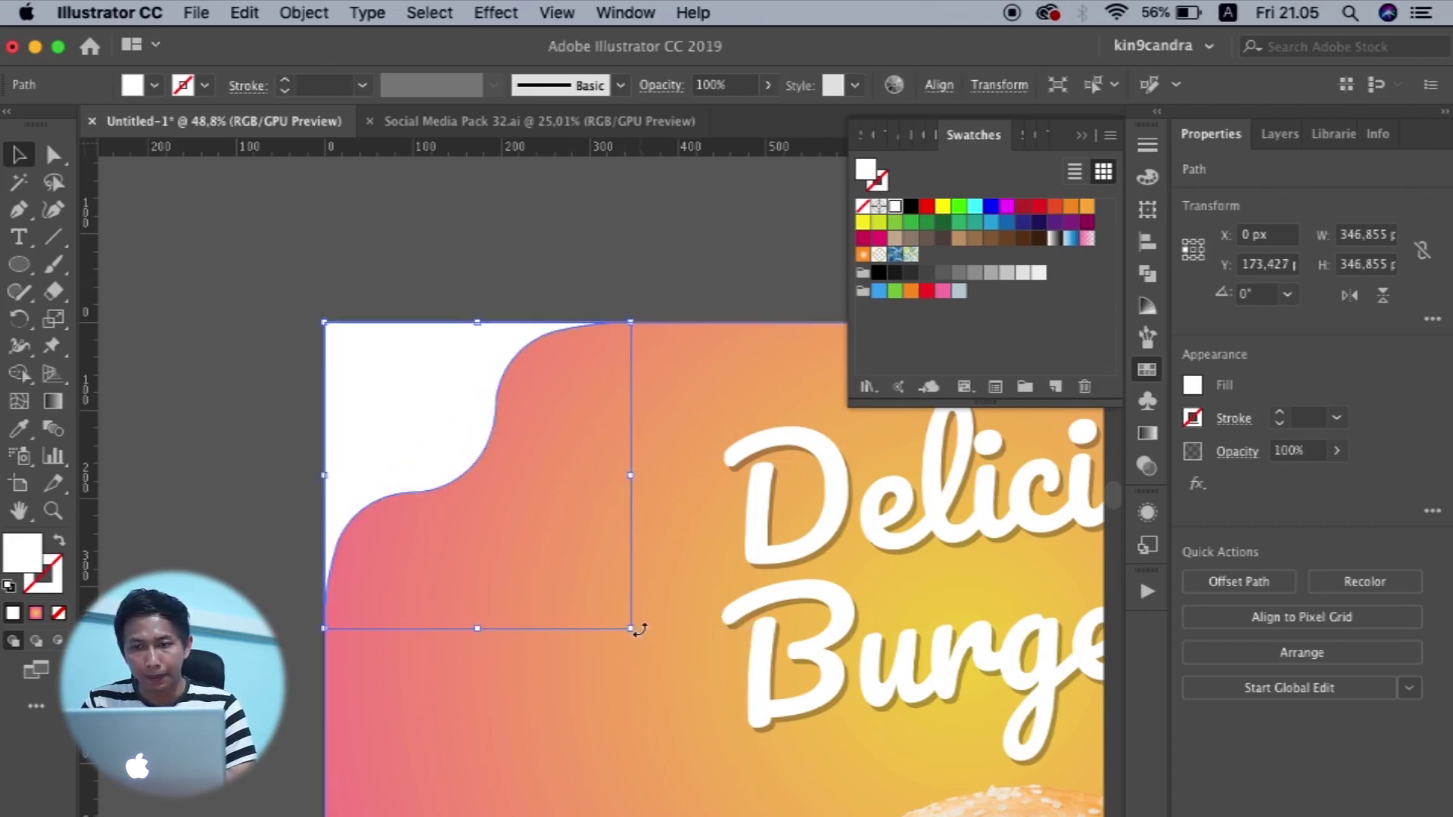
Fill the rear corner copy with black and set it to Multiply blending at 10% opacity.
left_click(910, 207)
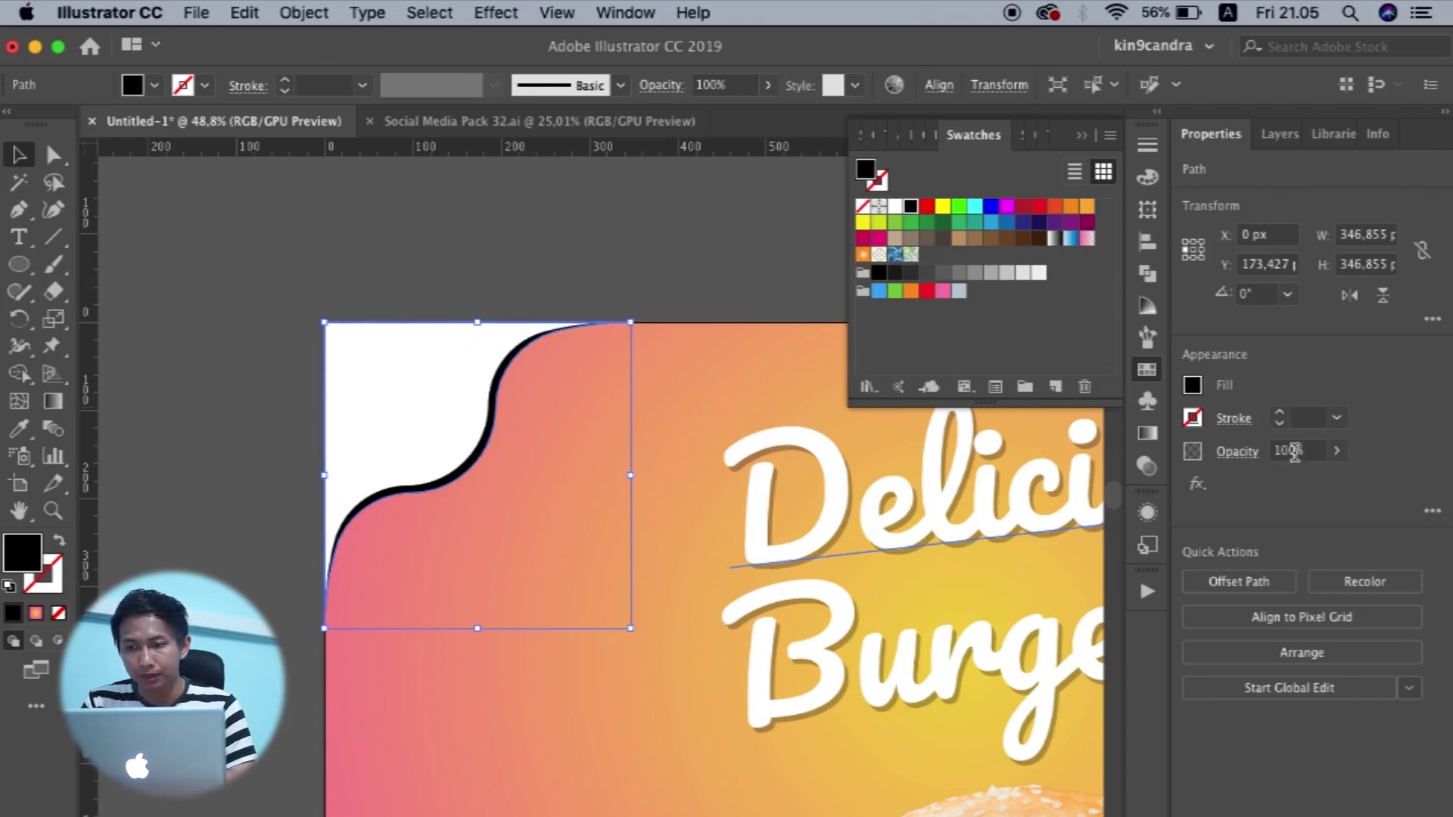
left_click(1236, 452)
left_click(1045, 492)
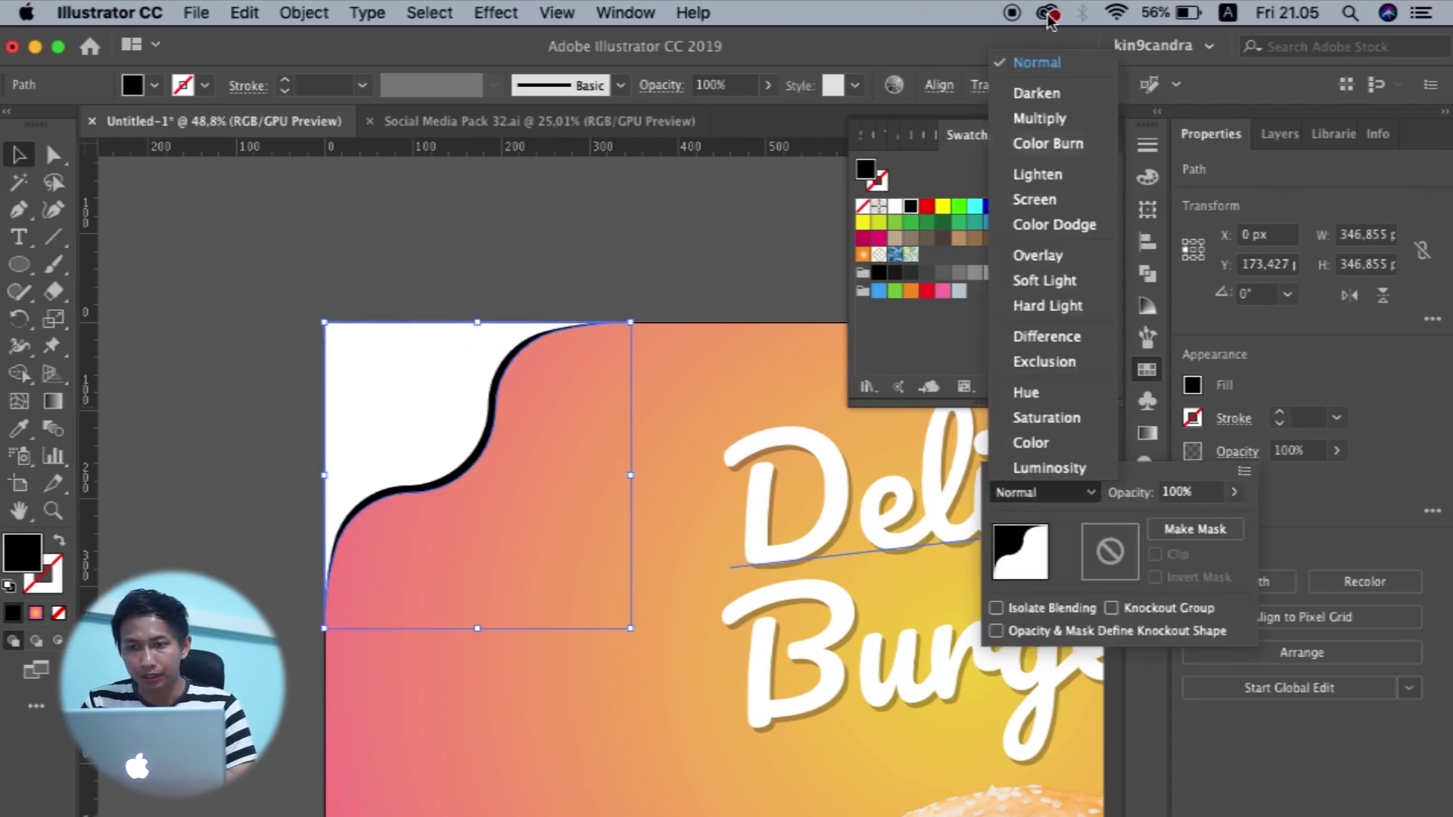
left_click(1040, 118)
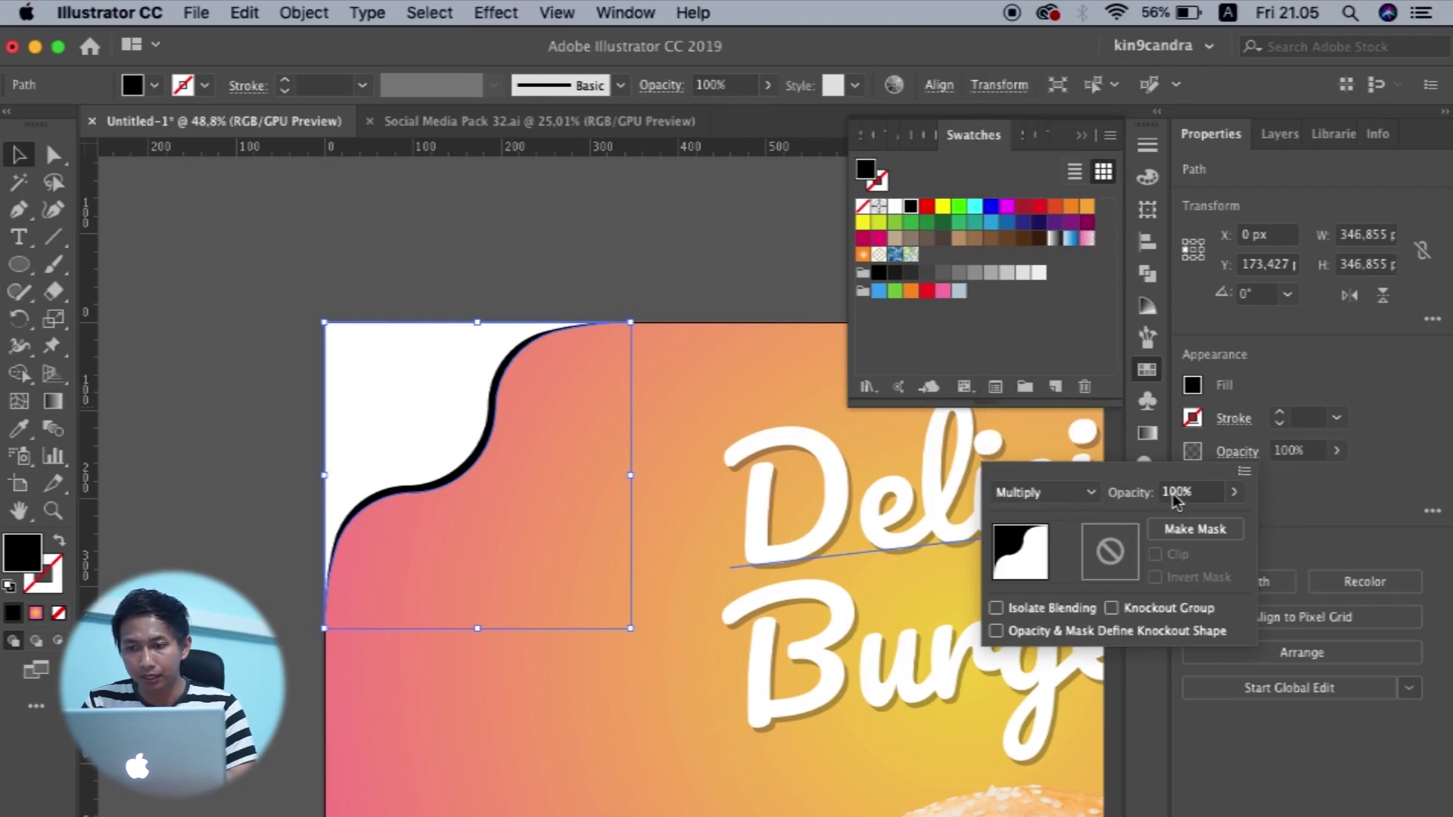
left_click(1185, 492)
key("Return")
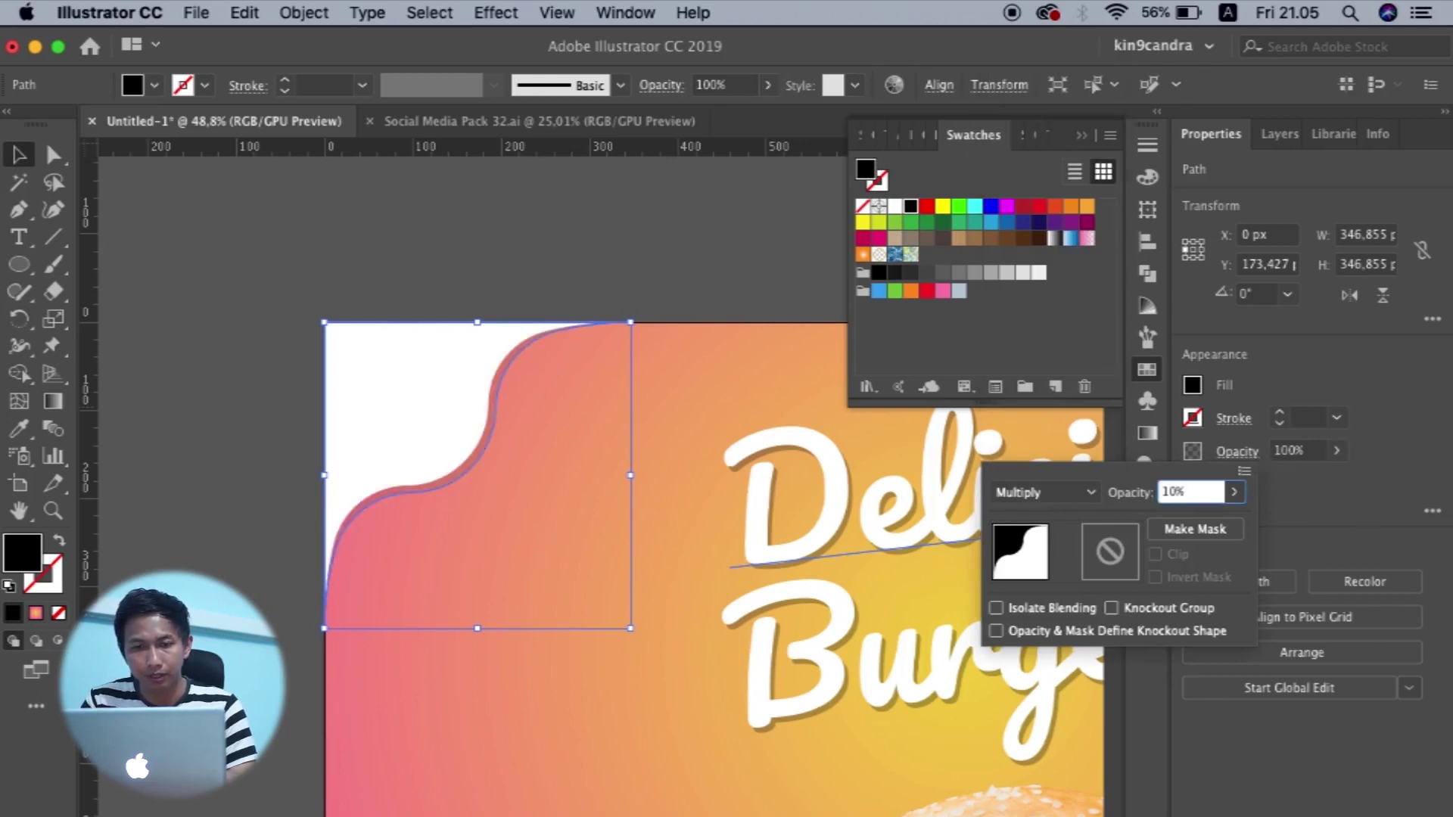
Enlarge the white corner shape and its shadow copy together, proportionally from the artboard corner, to about 378 px.
left_click(724, 258)
key("super+0")
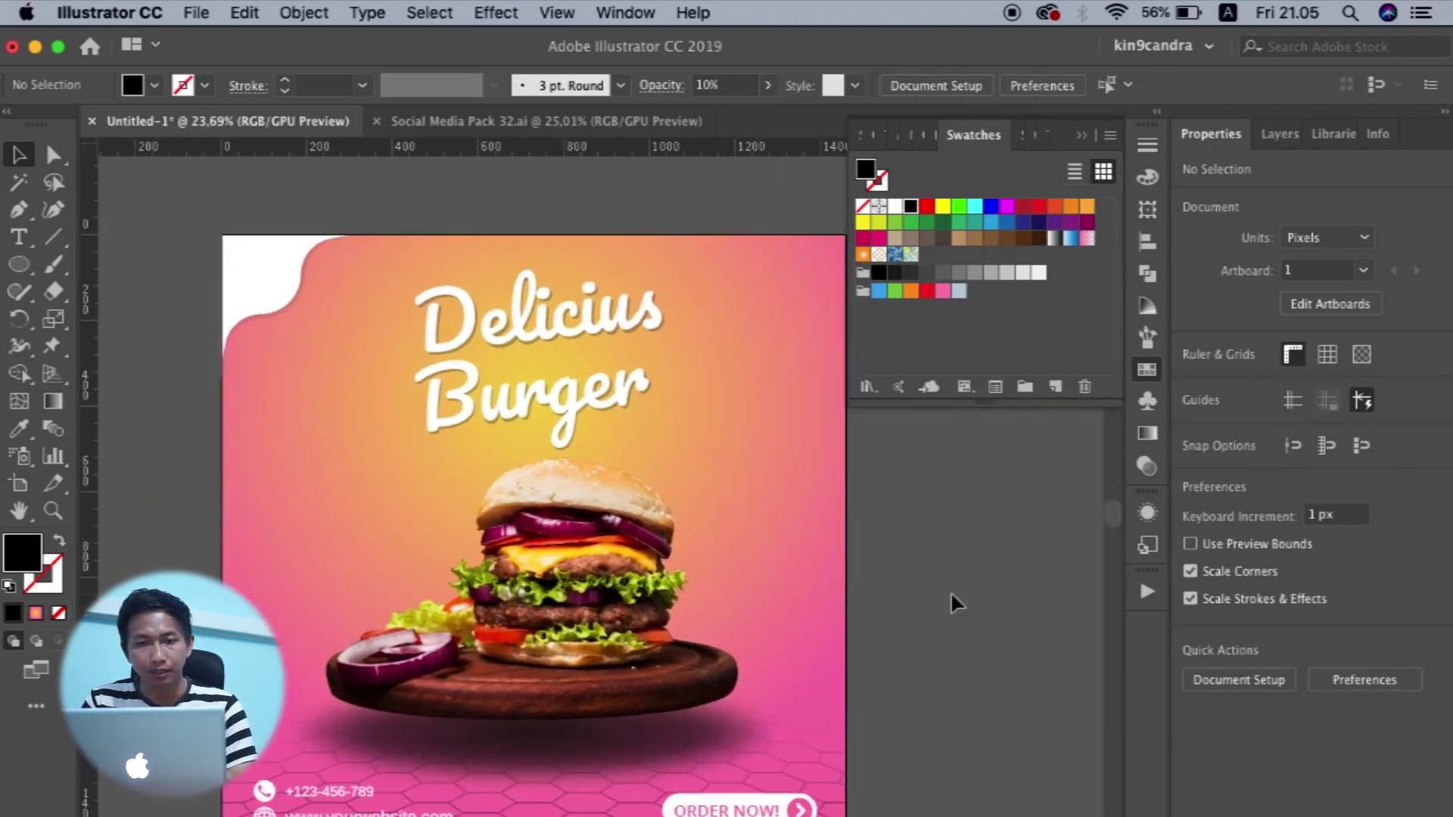
scroll(951, 592, "left", 3)
scroll(951, 592, "up", 2)
left_click(350, 301)
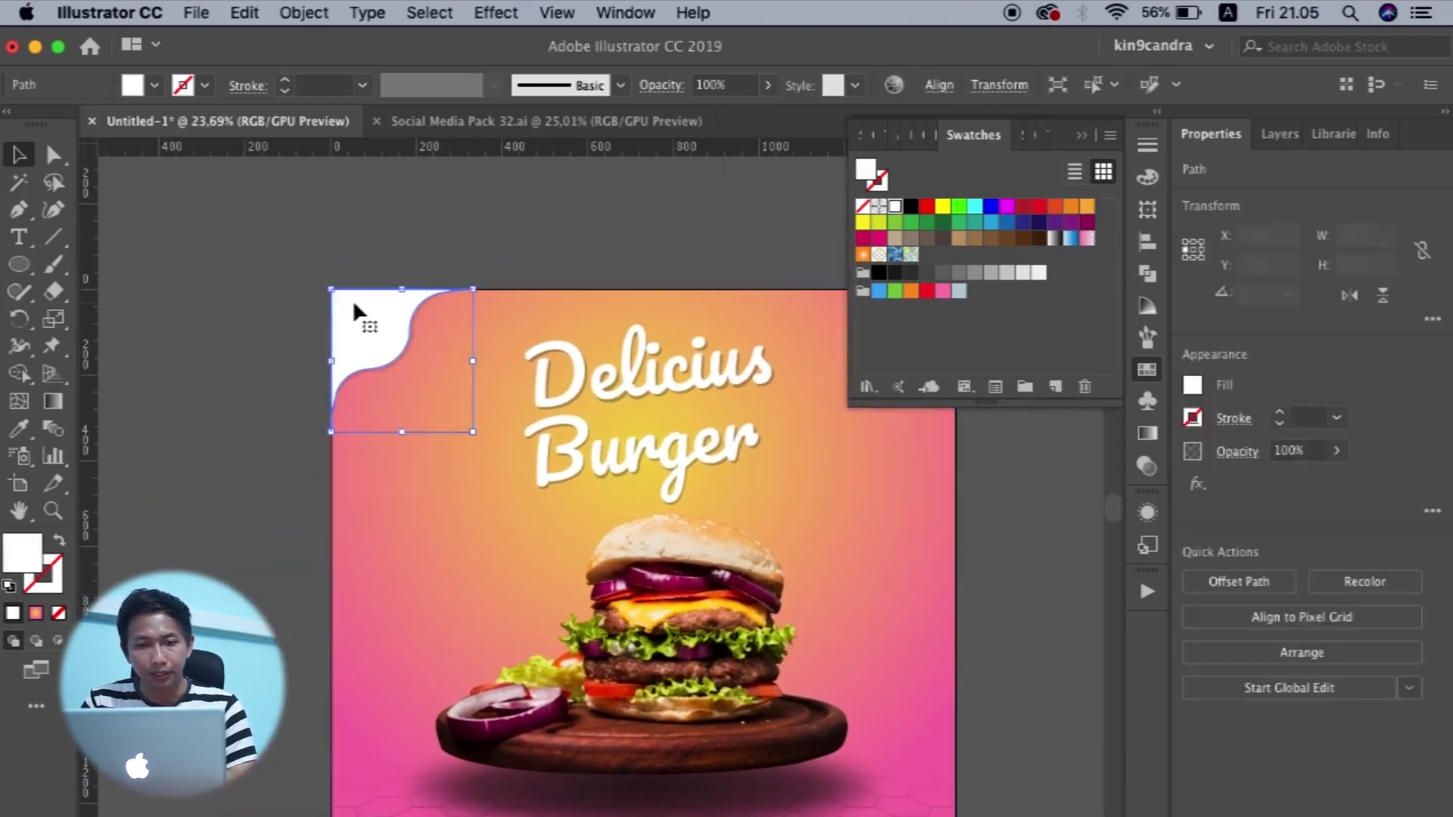
scroll(457, 373, "up", 3)
scroll(457, 375, "up", 2)
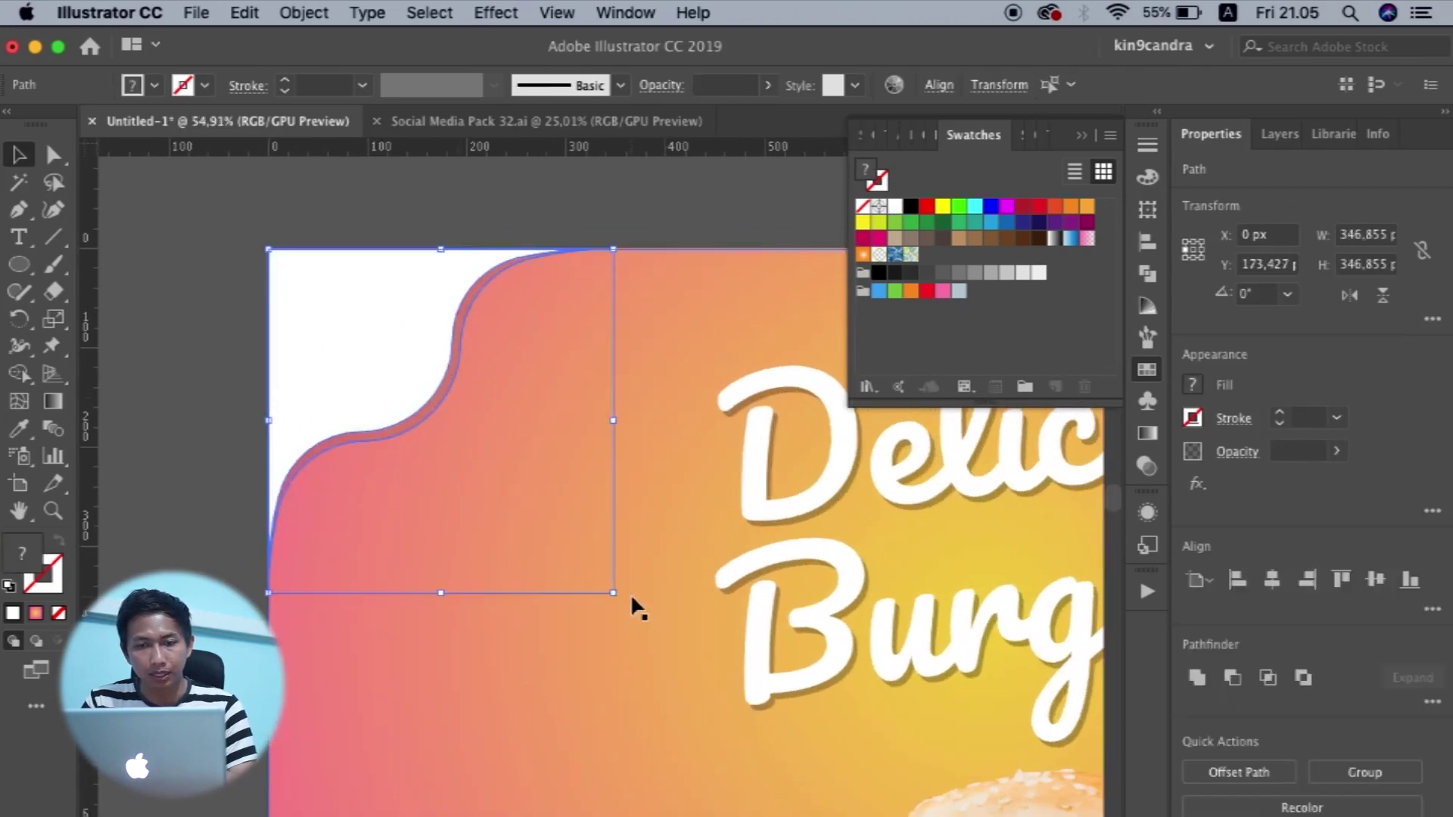
left_click_drag(615, 596, 657, 625)
scroll(658, 625, "down", 3)
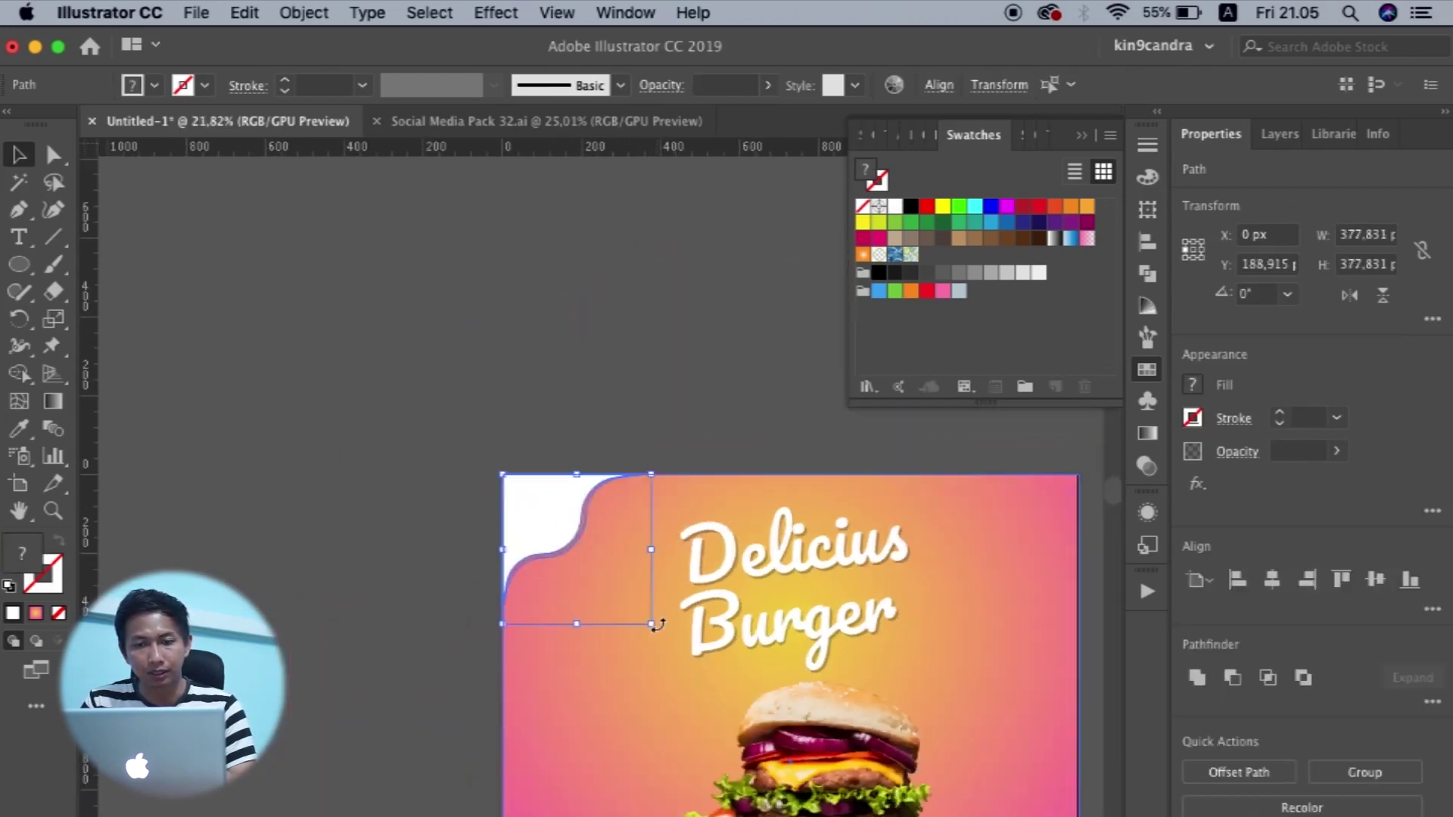
left_click(918, 603)
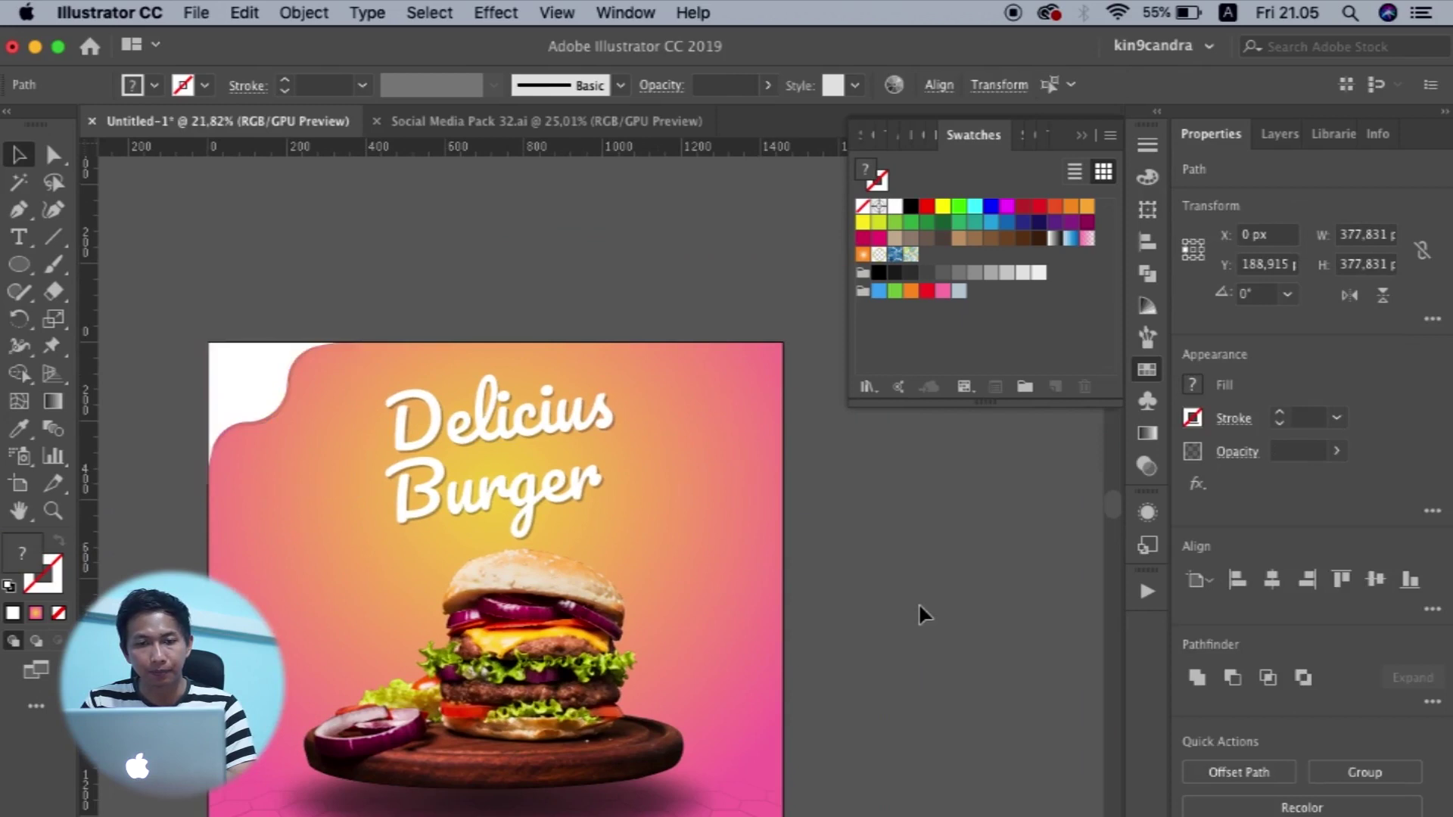
scroll(919, 603, "down", 4)
scroll(919, 603, "down", 1)
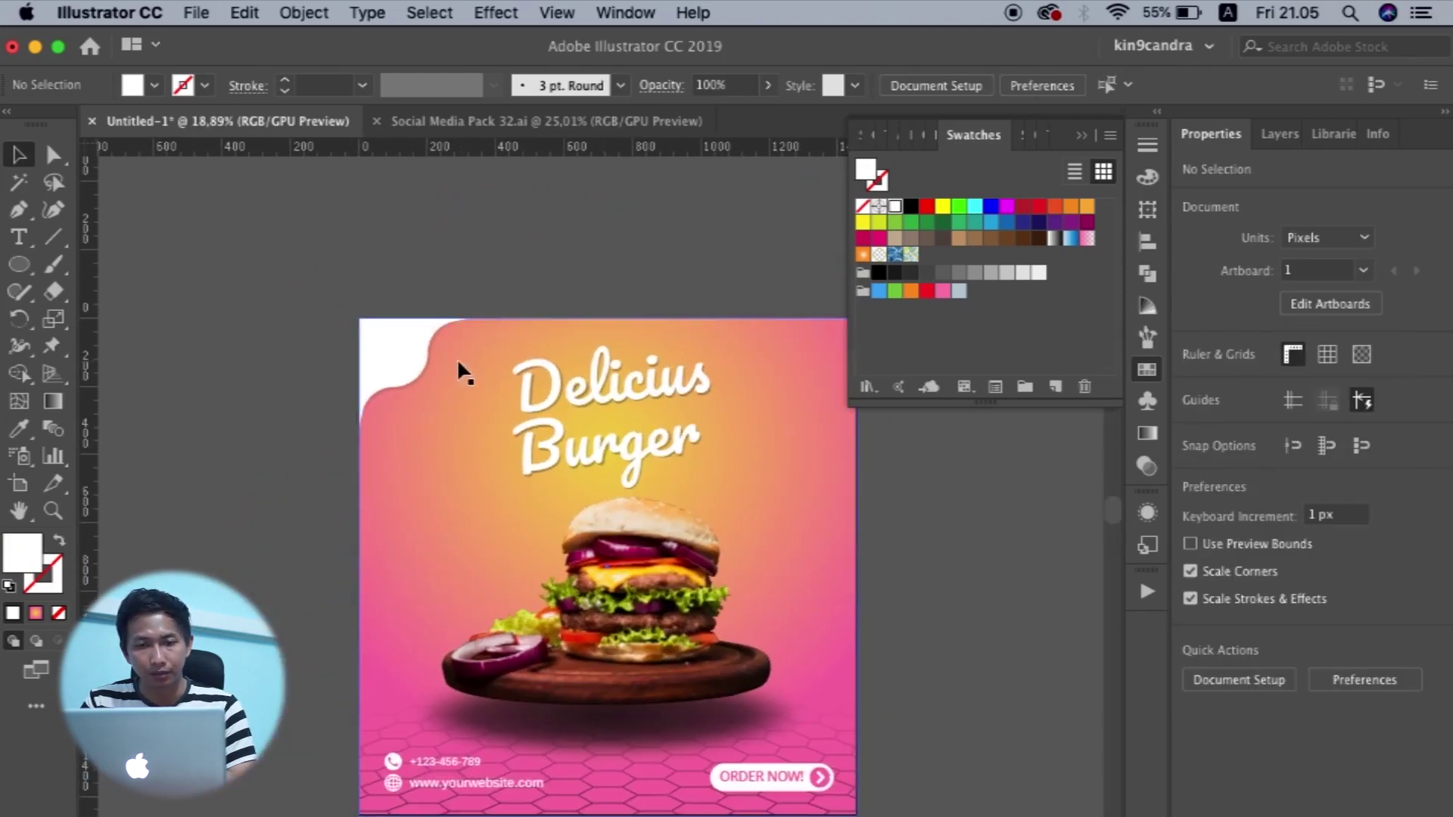
Enlarge the white corner shape and its shadow copy slightly more, keeping them anchored at the artboard corner.
left_click(387, 341)
scroll(389, 344, "up", 3)
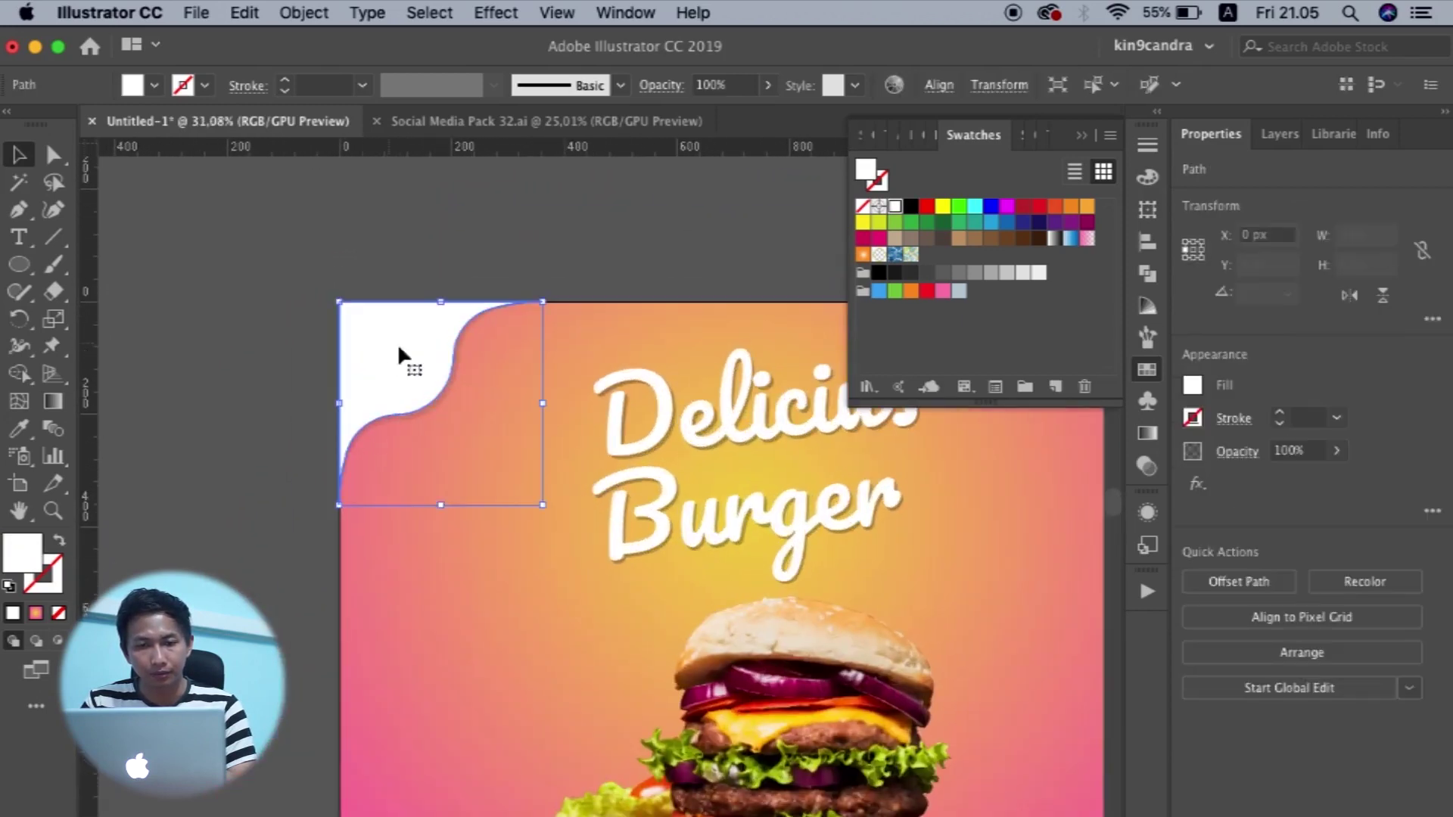
left_click(456, 378, "shift")
left_click_drag(555, 519, 586, 527)
left_click(560, 235)
scroll(560, 235, "down", 3)
scroll(560, 235, "right", 1)
scroll(560, 235, "up", 4)
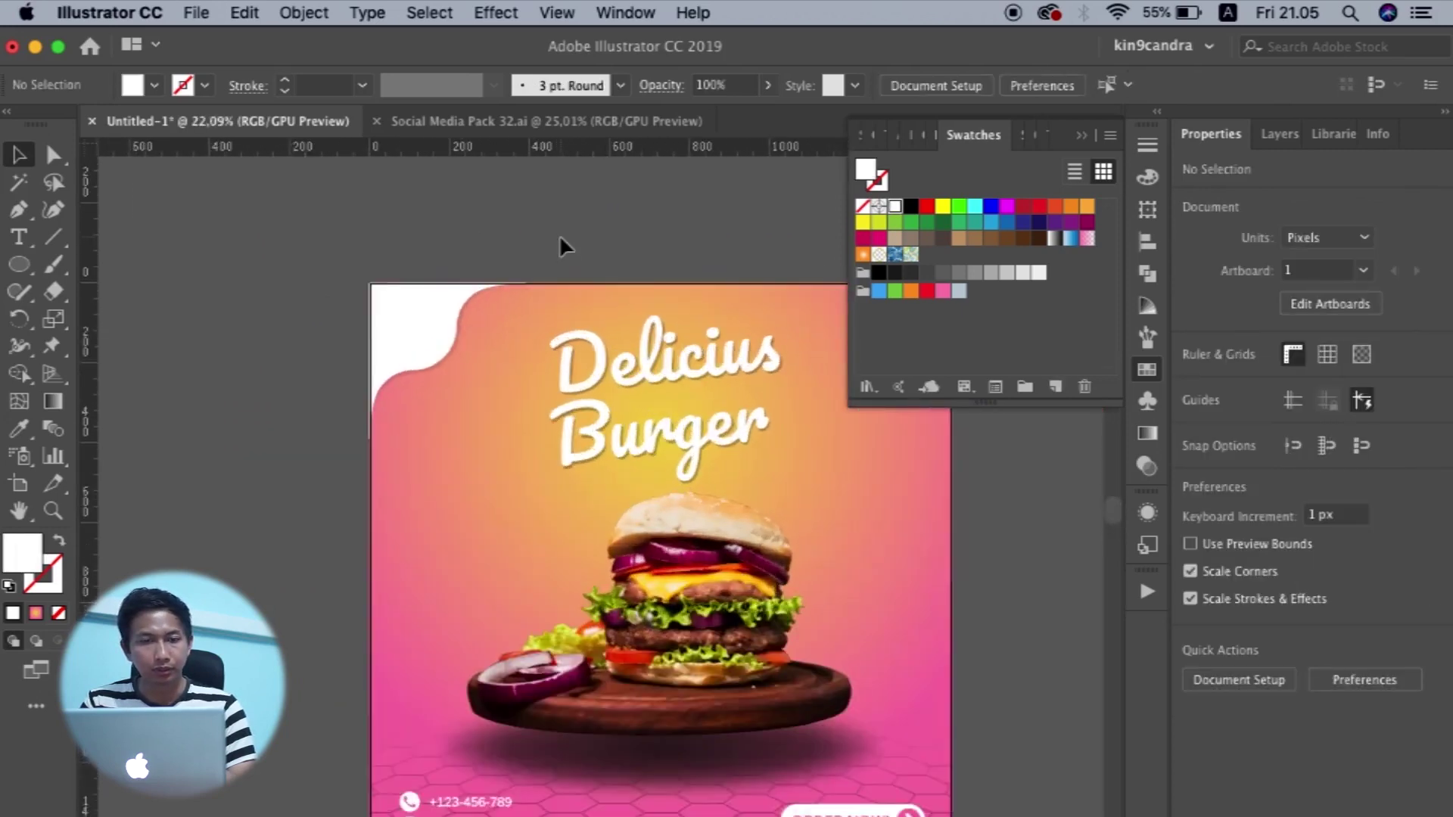
Add a two-line "LOGO HERE" text in pink Open Sans Extrabold at about 38.46 px and place it on the white corner.
left_click(22, 238)
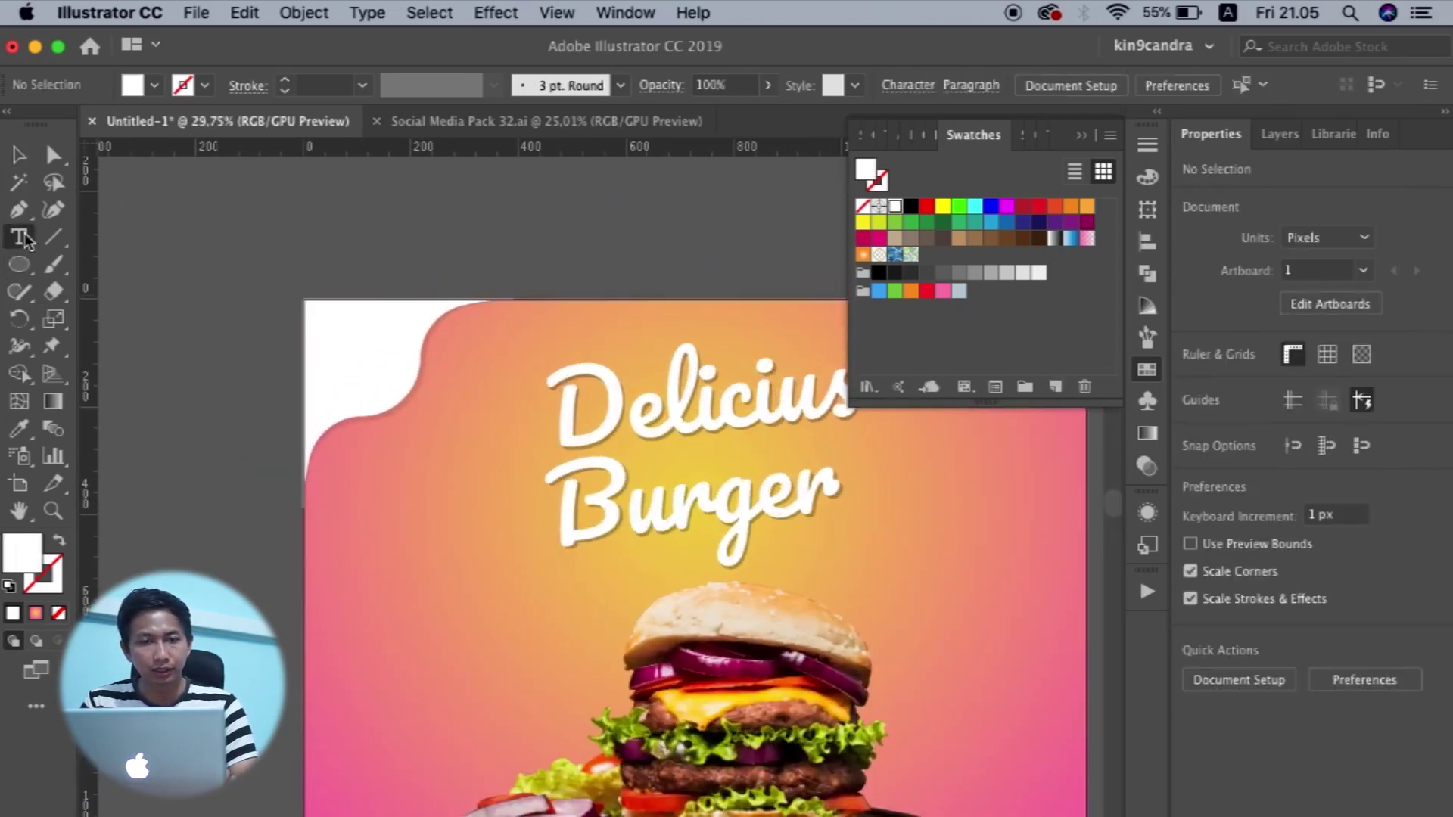
scroll(342, 370, "down", 2)
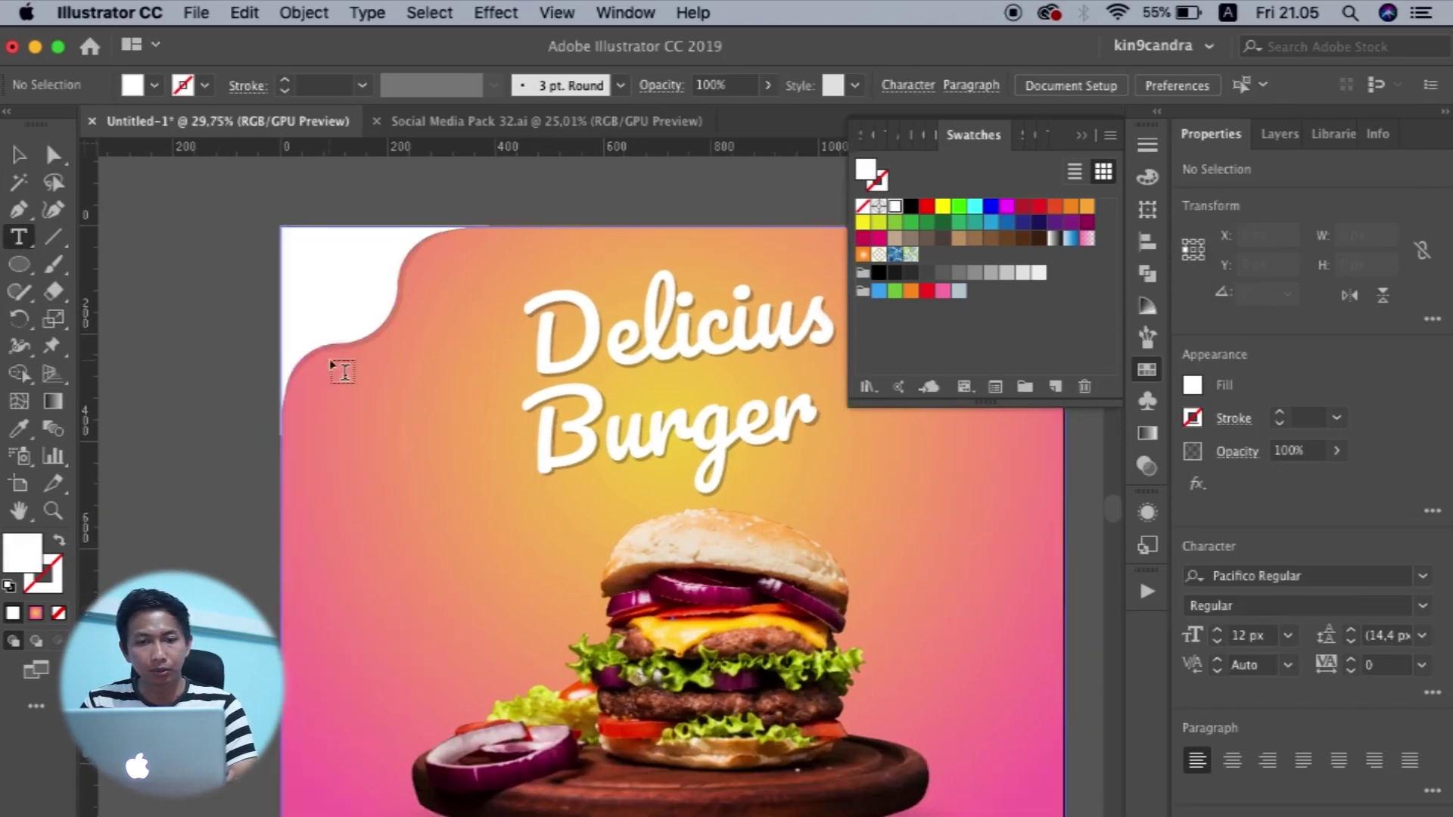
scroll(343, 371, "left", 3)
scroll(343, 371, "up", 3)
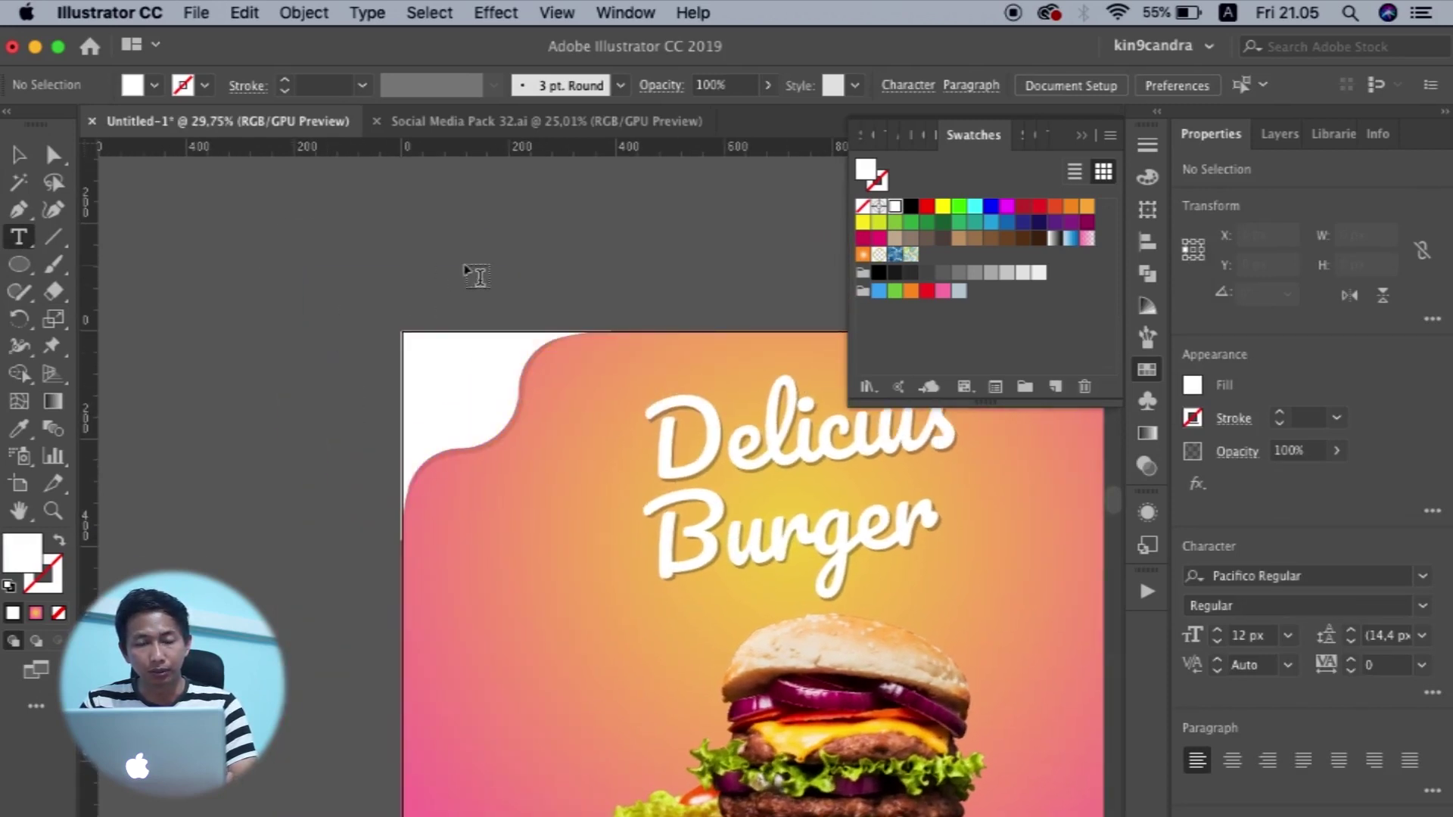
scroll(461, 225, "up", 2)
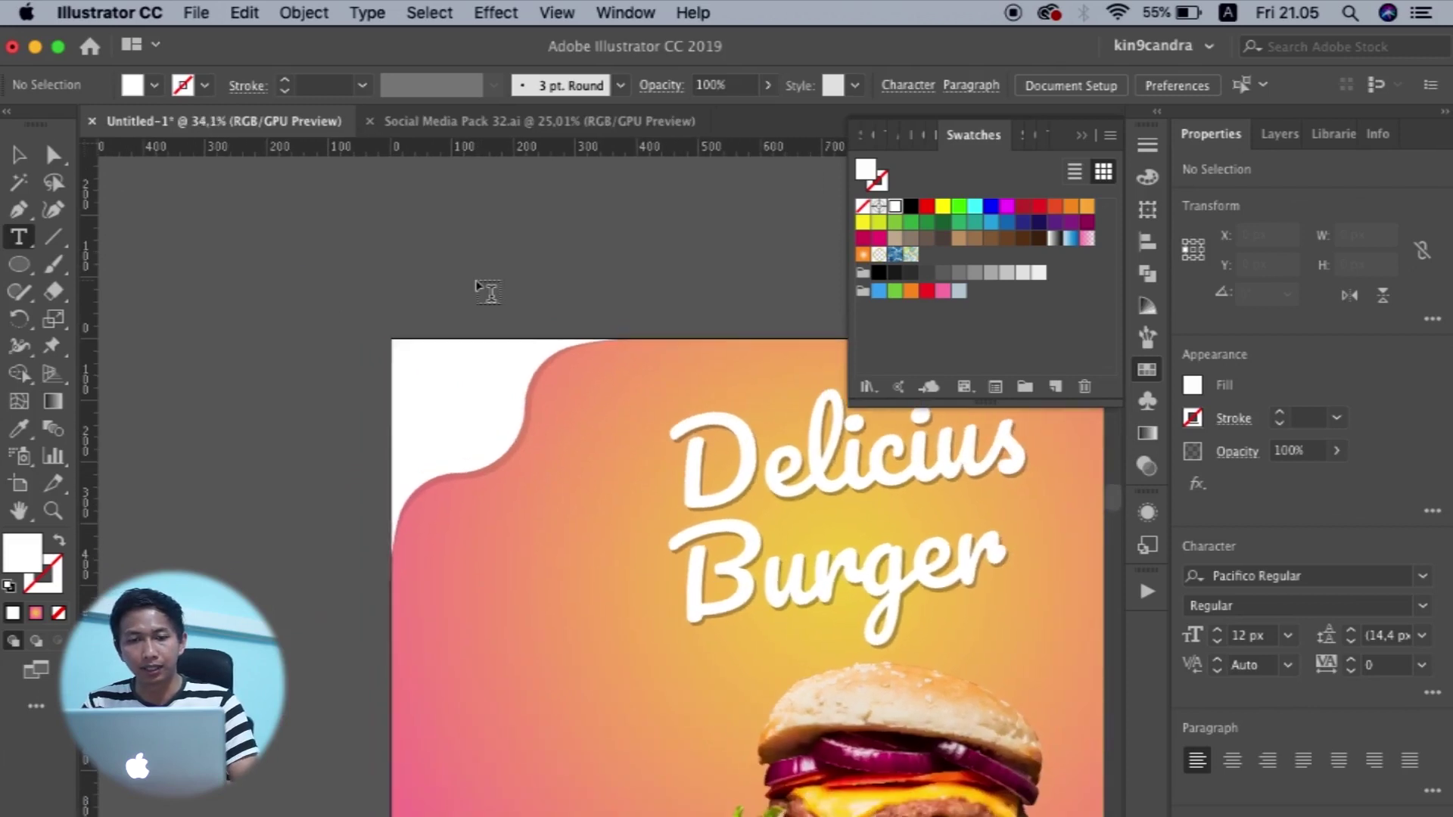
left_click(428, 249)
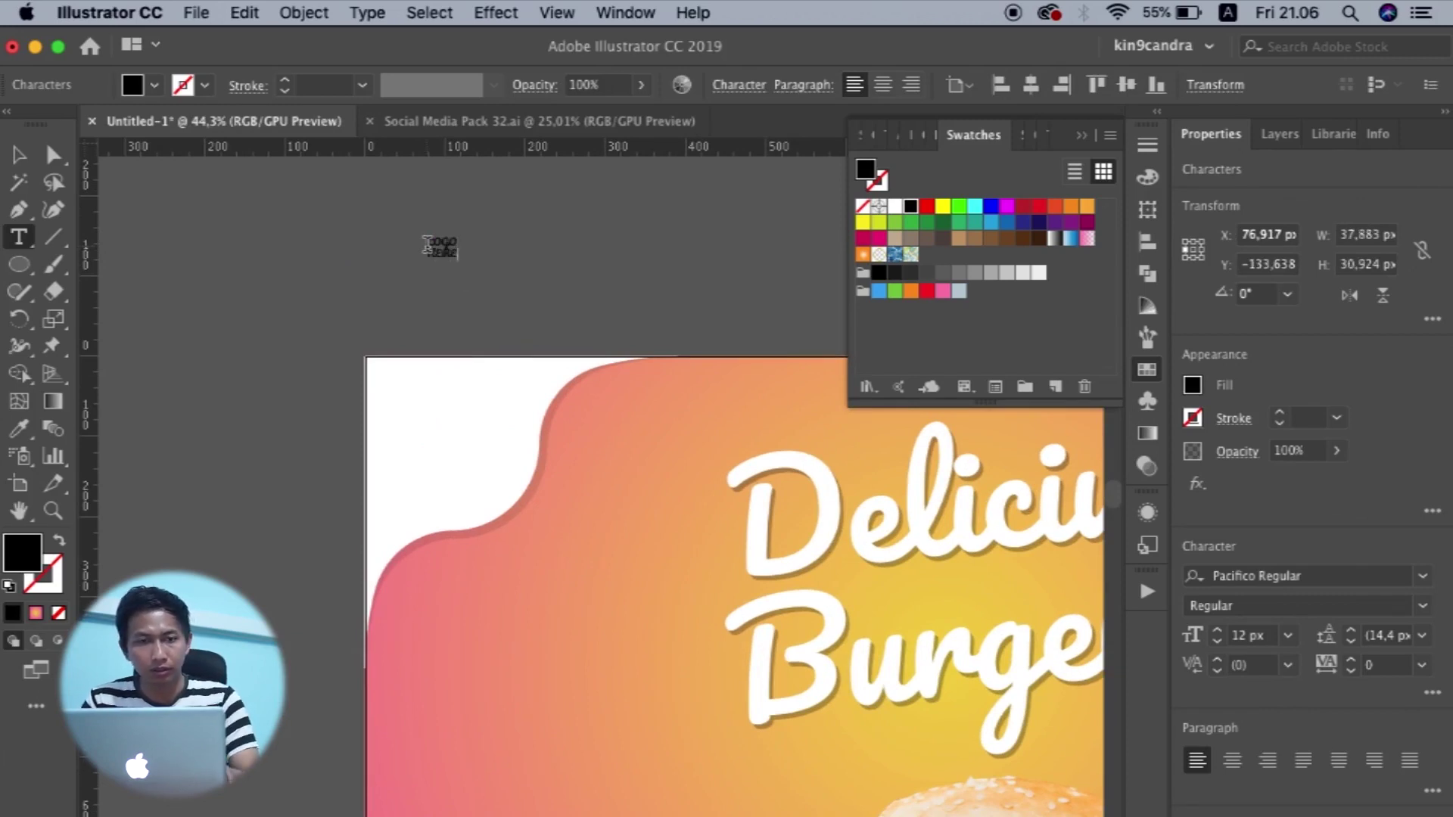
scroll(427, 245, "down", 3)
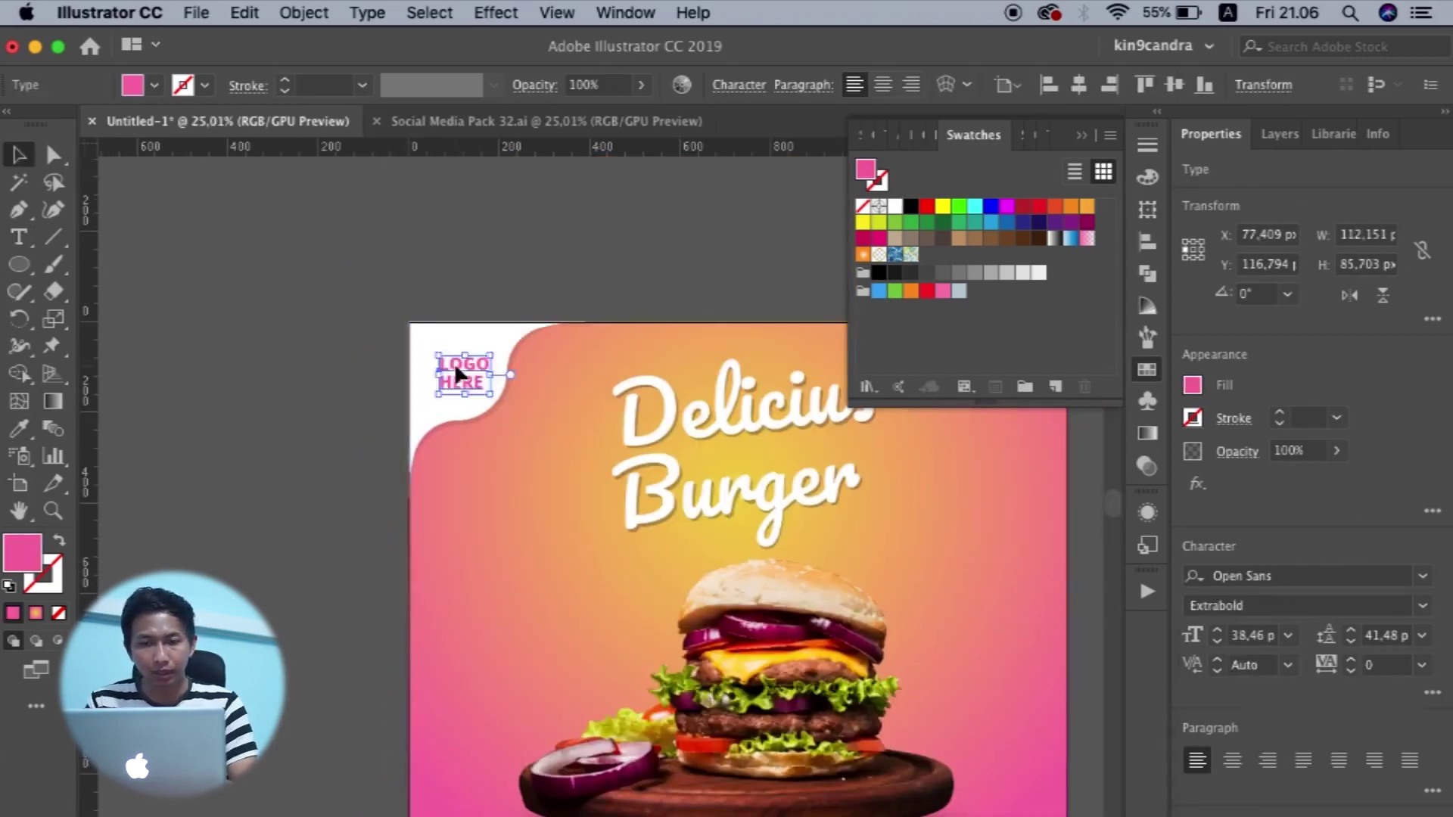
Scale the white corner shape and its shadow together to about 408 px to give the logo text more room.
scroll(334, 431, "up", 3)
left_click(560, 579)
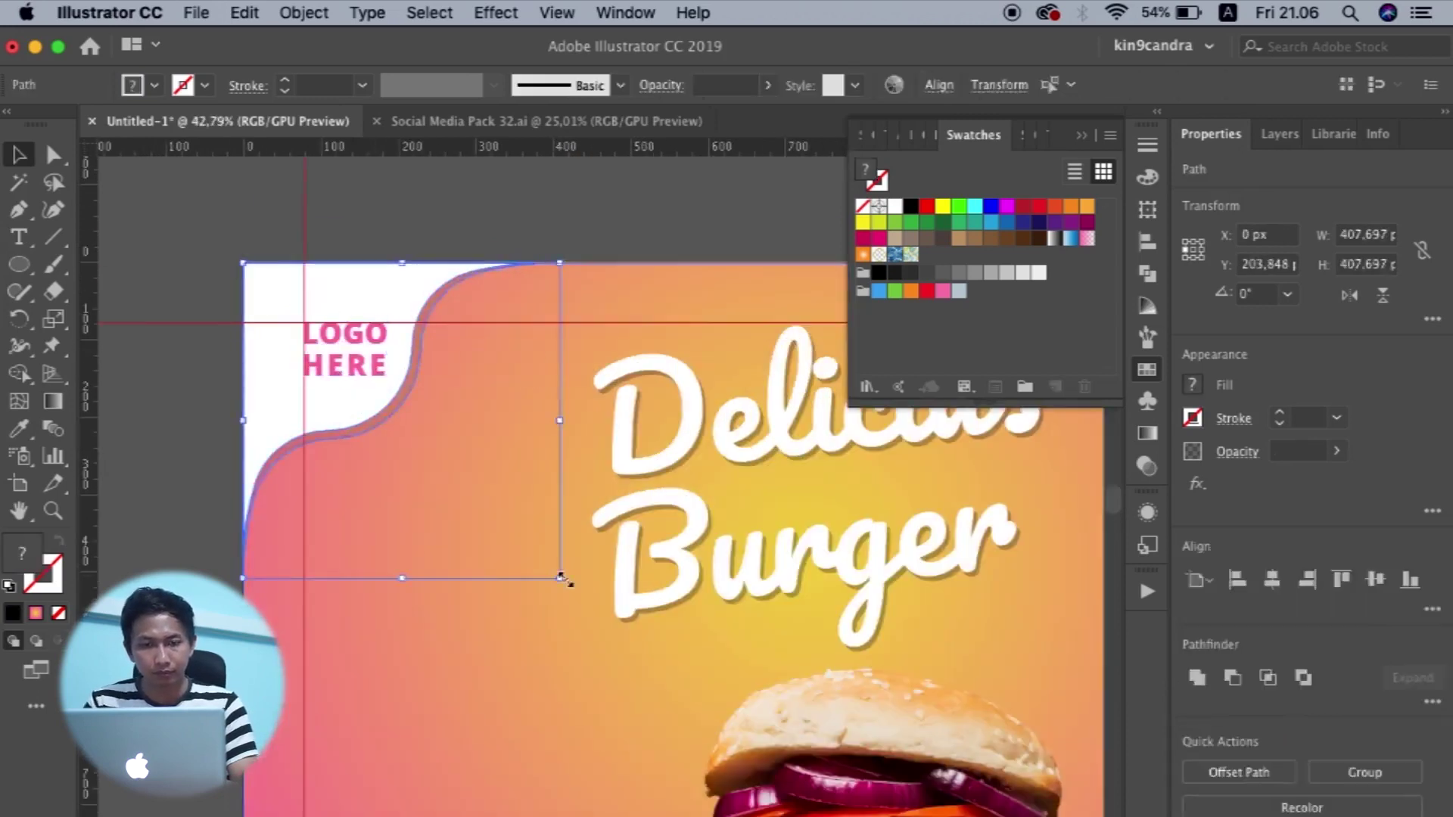
key("super+shift+a")
scroll(746, 575, "down", 5, "alt")
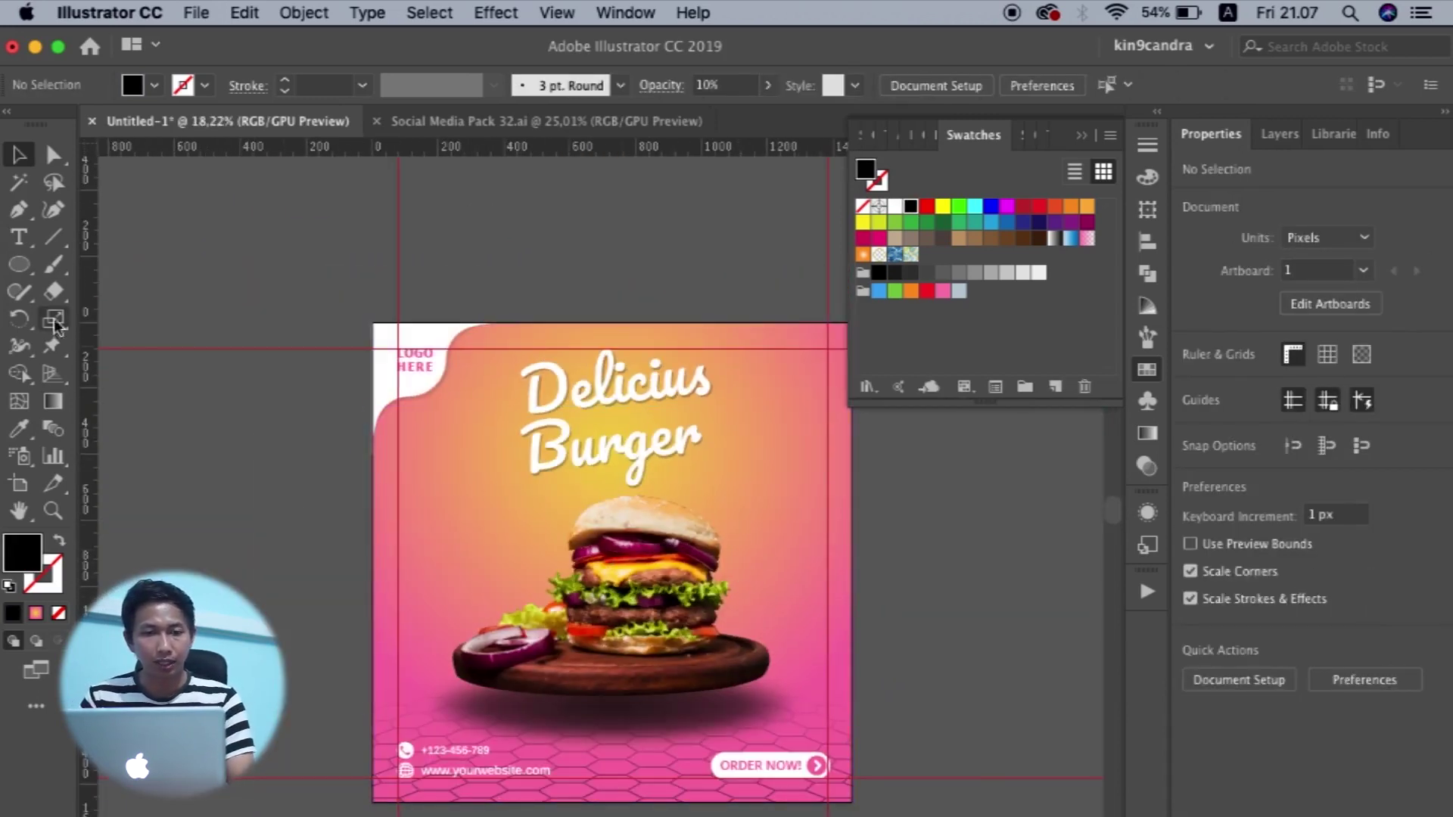
Draw a black circle about 188 px in diameter on the empty canvas left of the artboard.
left_click(19, 264)
scroll(324, 591, "up", 2, "alt")
left_click_drag(195, 459, 242, 506)
left_click(19, 155)
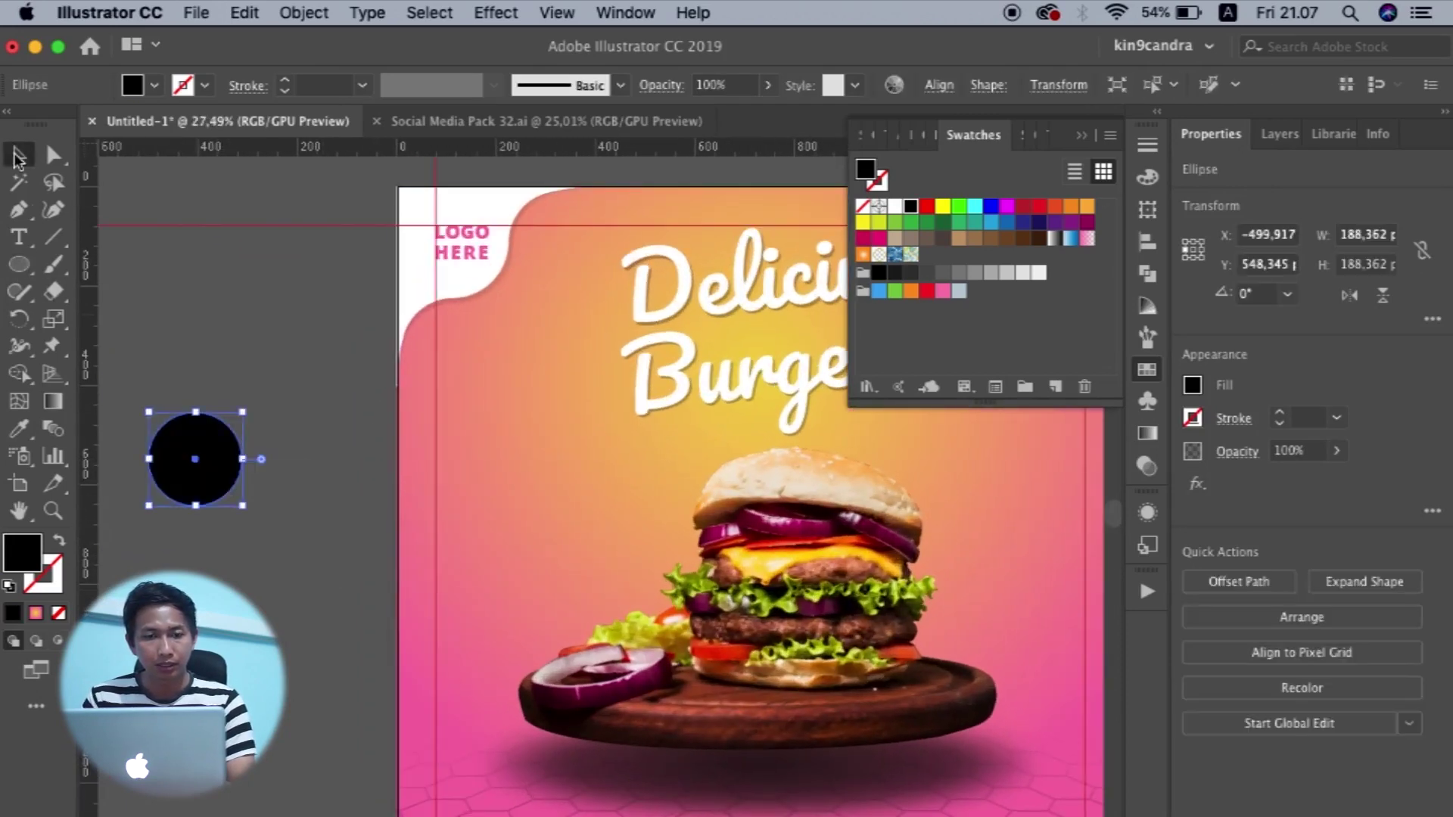
left_click(237, 322)
scroll(236, 326, "left", 3)
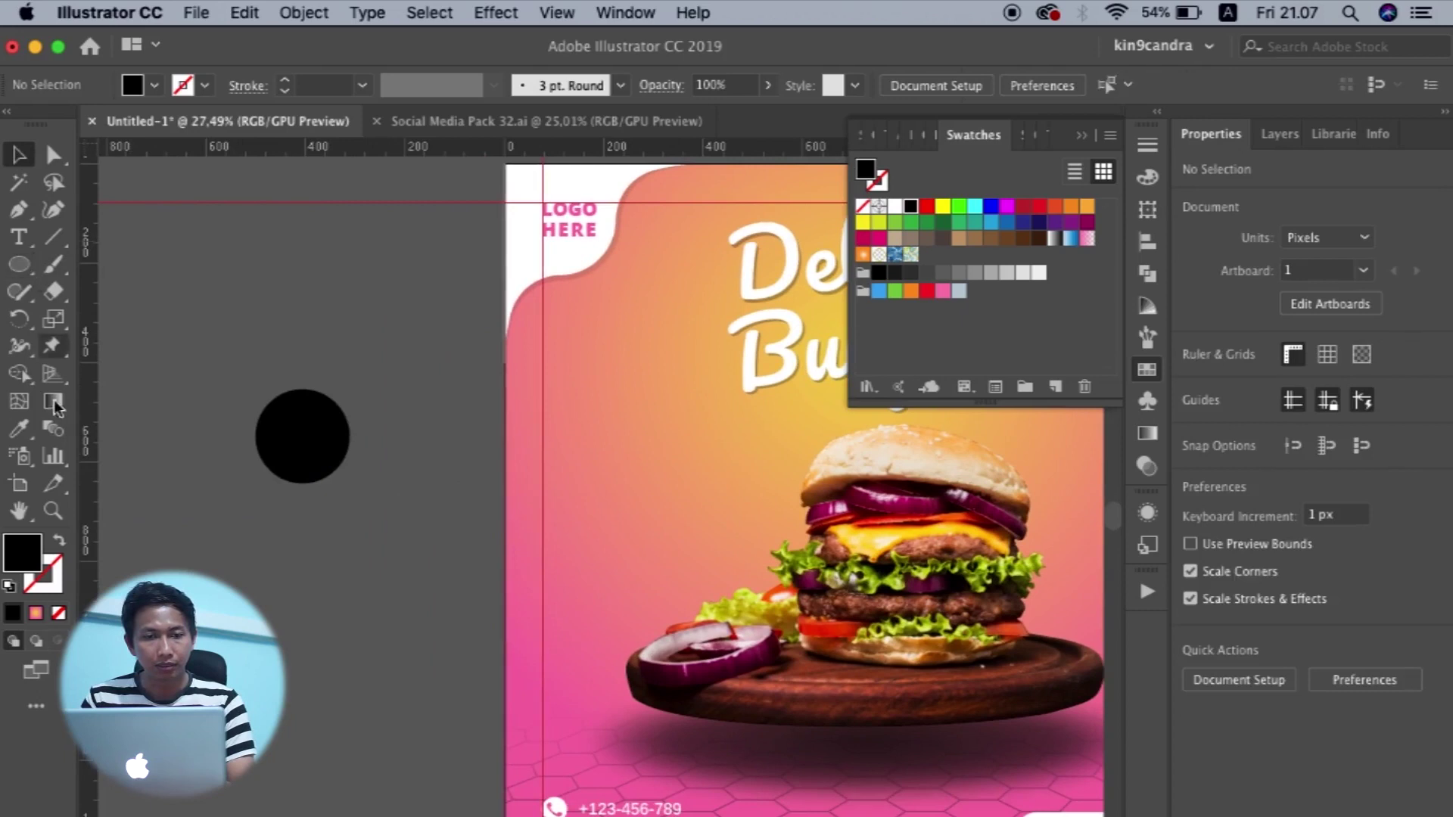
Draw a black triangle with the Polygon tool, about 95 × 91 px, and rotate it over the circle's lower-right edge as a tail.
left_click(19, 264)
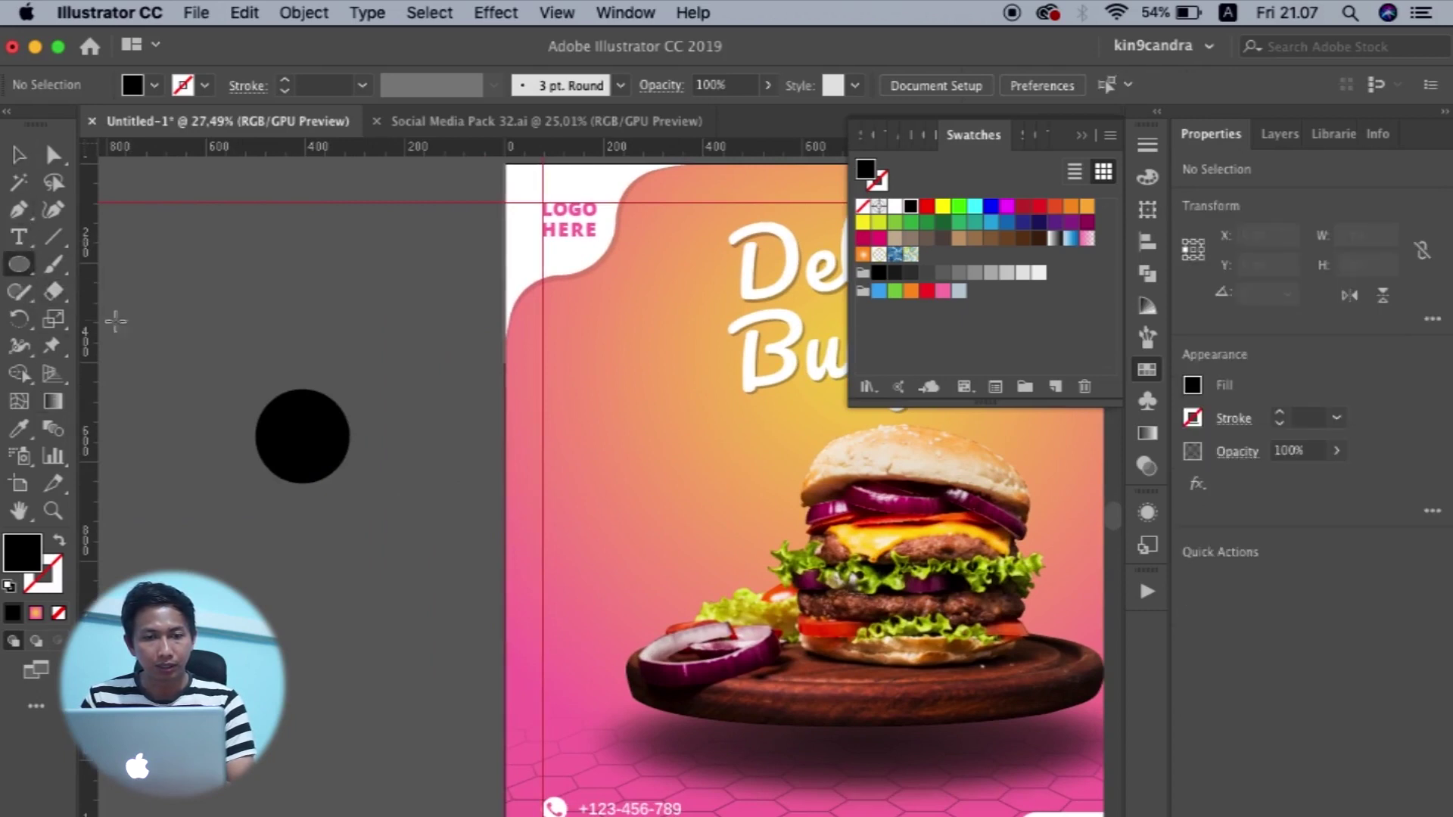
left_click(23, 277)
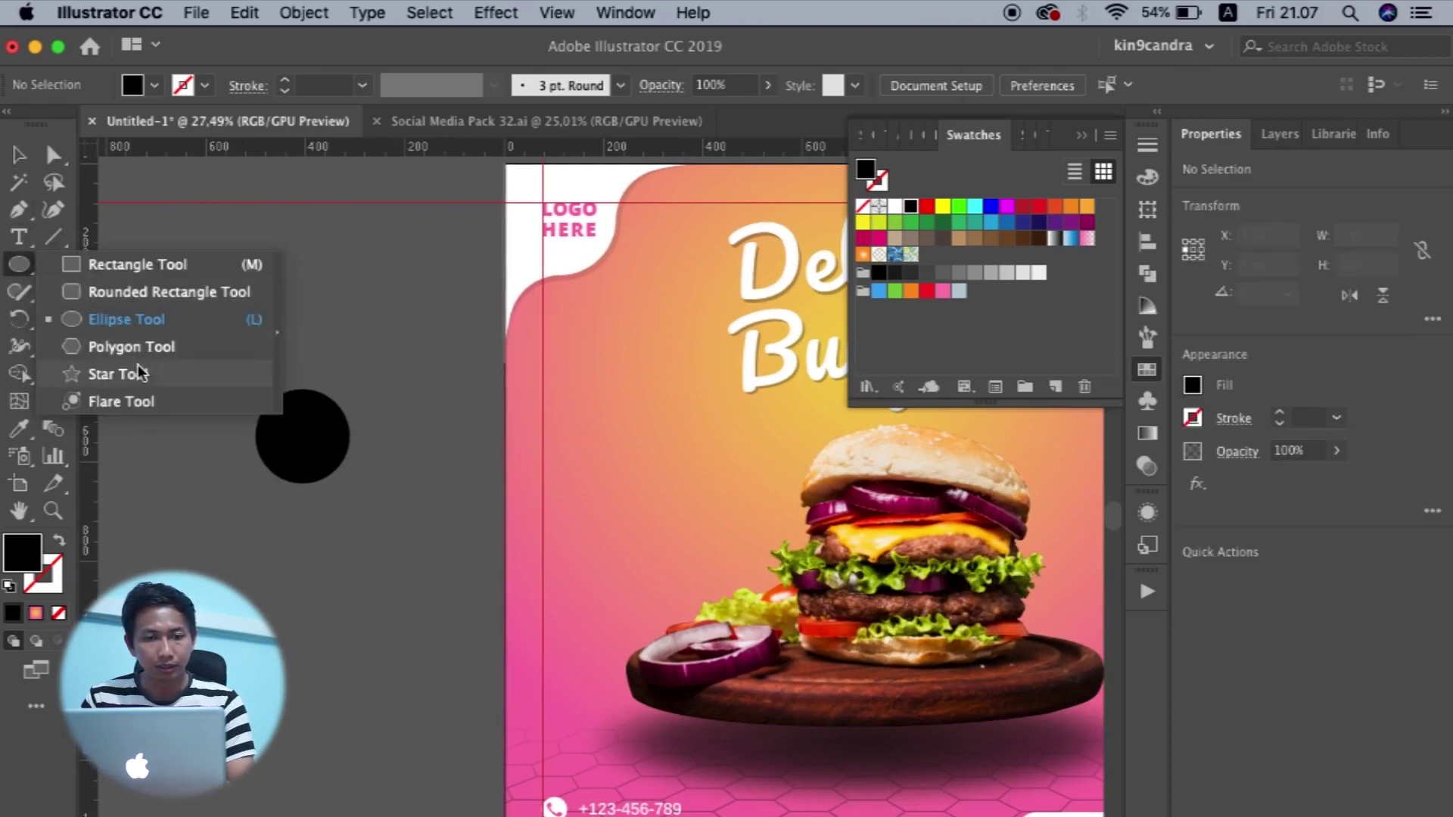
left_click(143, 356)
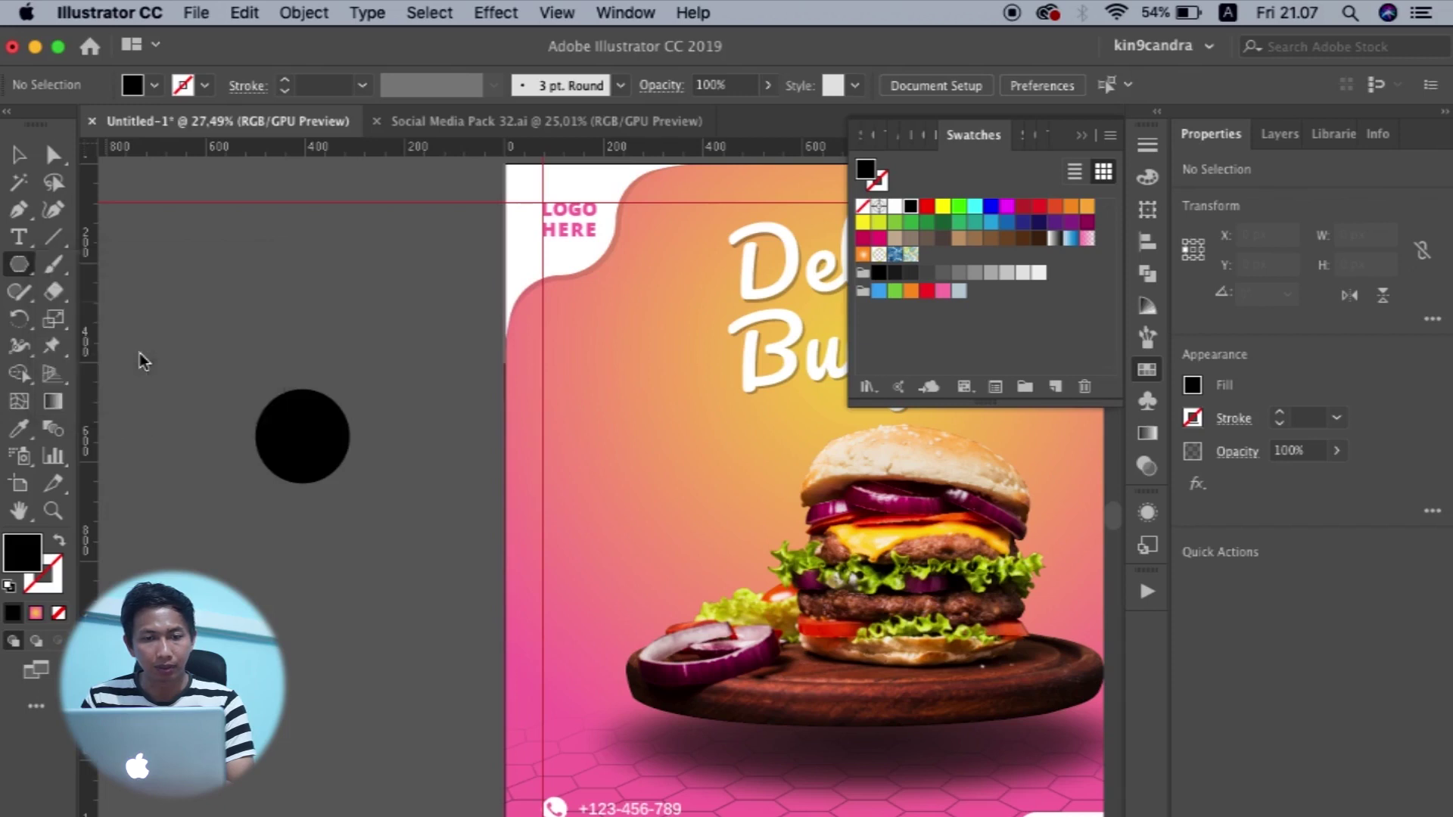
mouse_move(219, 288)
left_mouse_down()
mouse_move(285, 338)
mouse_move(288, 320)
mouse_move(270, 325)
mouse_move(276, 313)
mouse_move(360, 416)
mouse_move(341, 473)
left_mouse_up()
key("Down")
key("Down")
key("Down")
left_click(16, 158)
scroll(341, 473, "up", 3)
left_click_drag(416, 544, 337, 476)
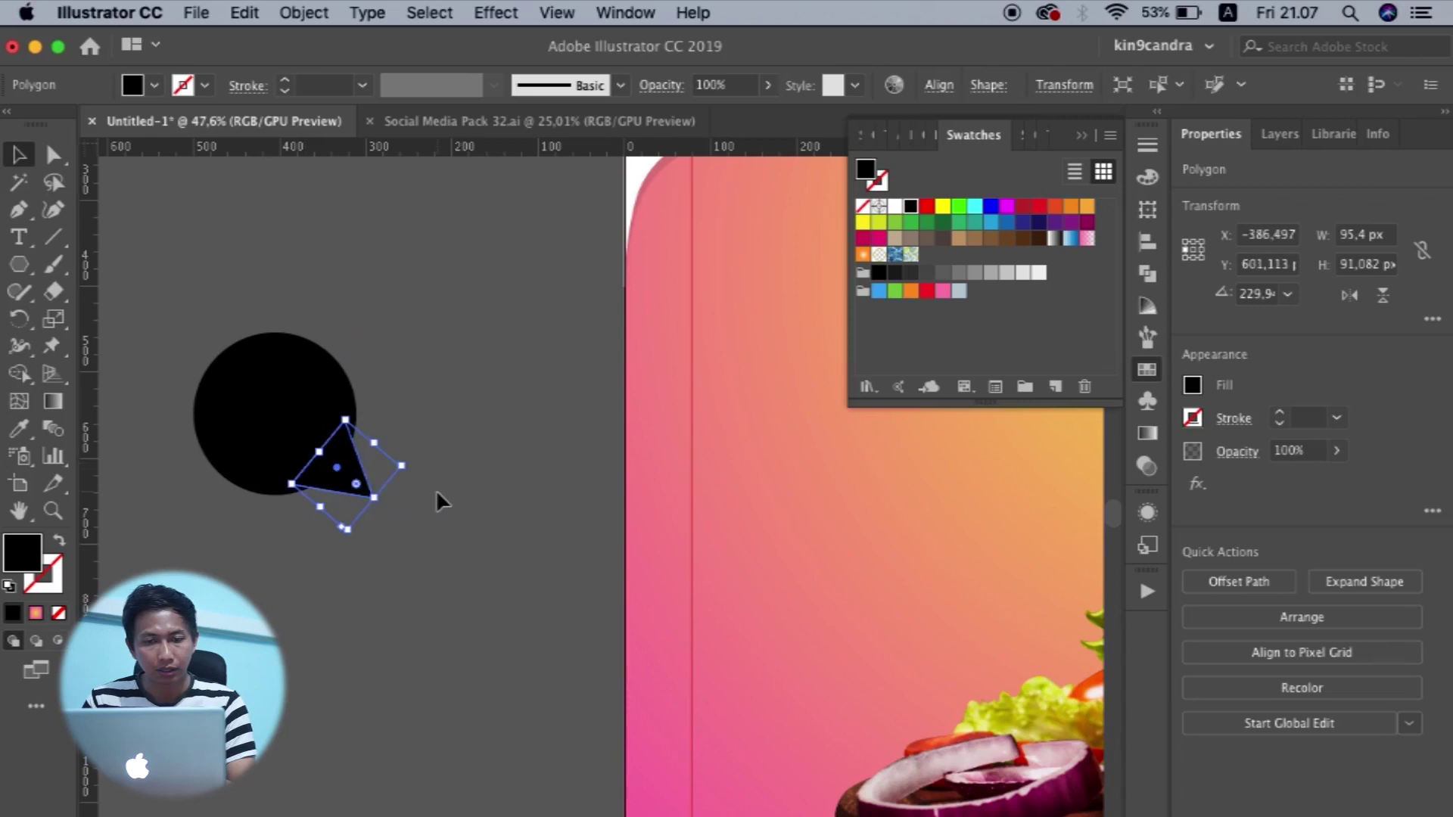
Nudge the triangle about 5 px left and 4 px up so it overlaps the circle more.
left_click(436, 488)
left_click(360, 488)
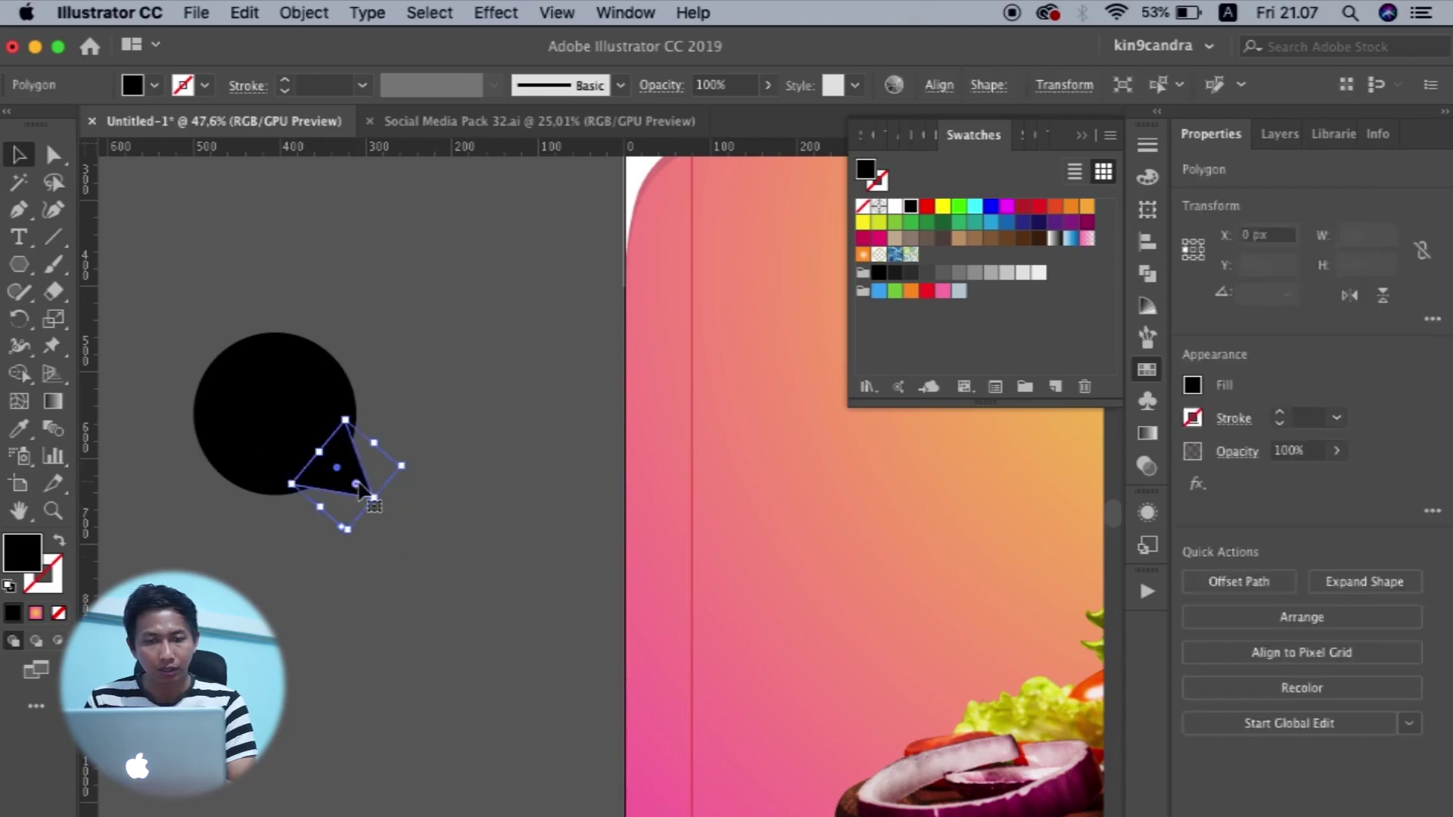
key("shift+Left")
key("shift+Up")
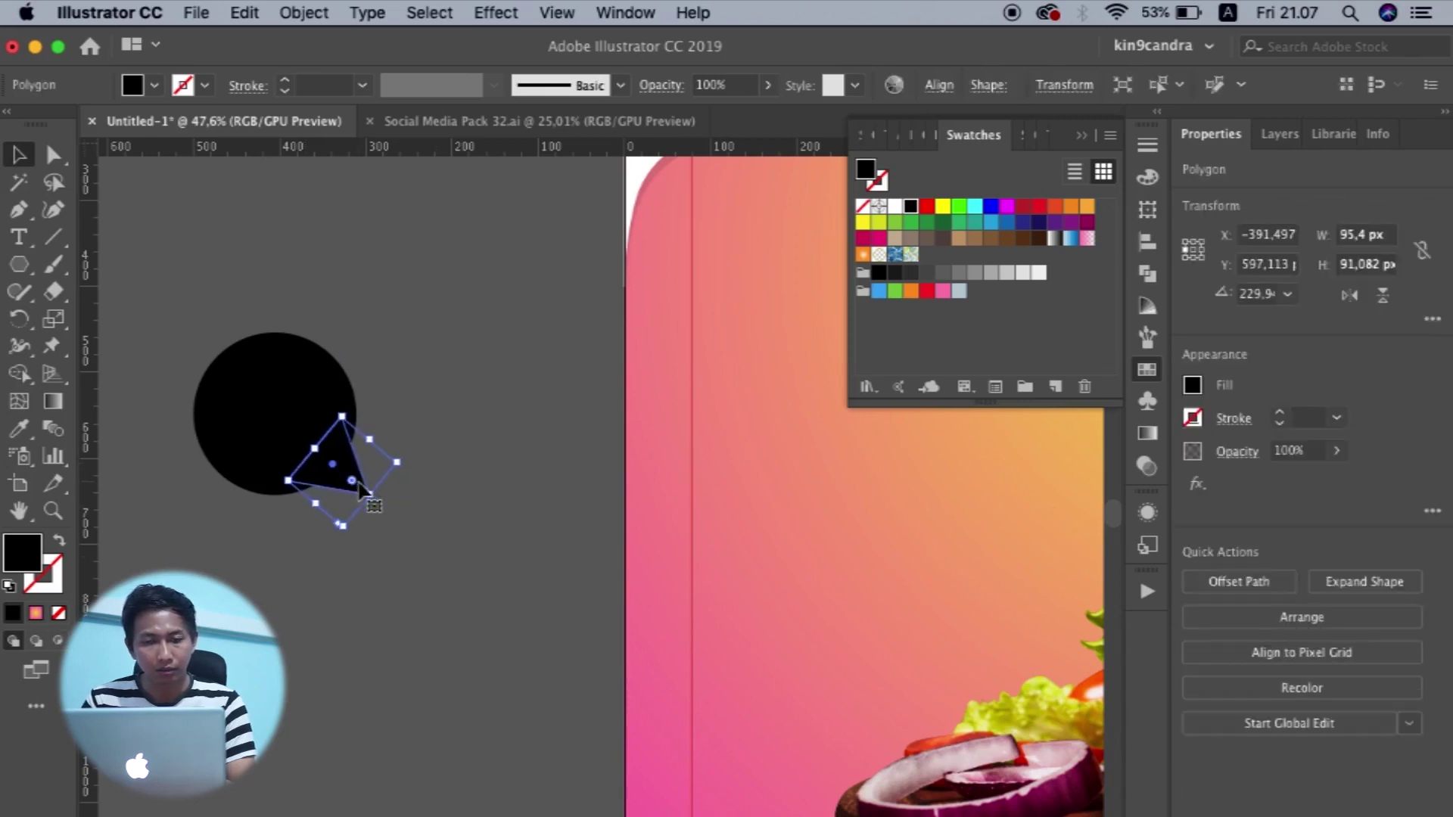
Unite the circle and triangle into a single speech bubble shape.
left_click_drag(406, 511, 197, 285)
key("super+shift+u")
left_click(415, 509)
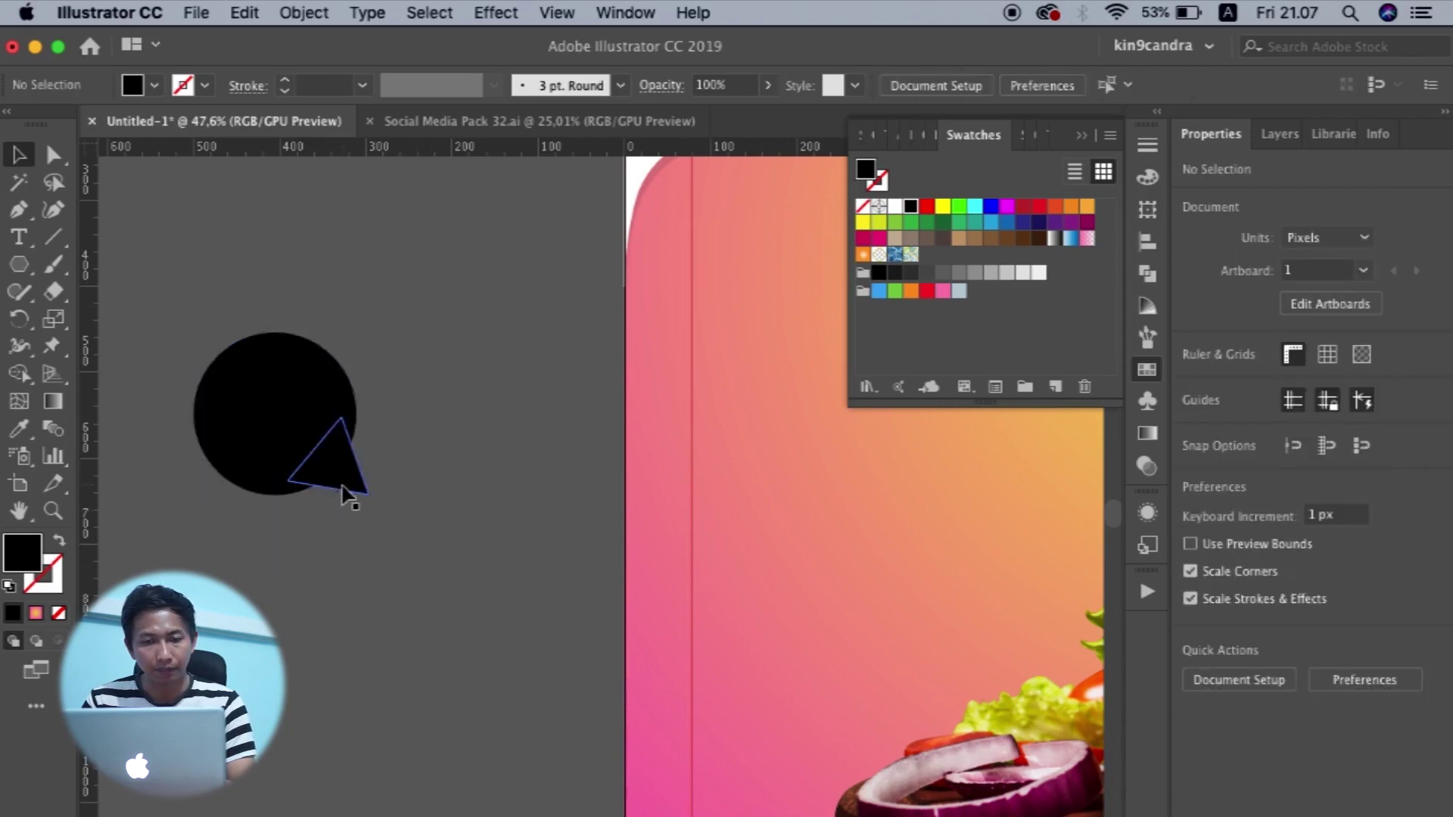
left_click(345, 486)
left_click_drag(161, 369, 484, 533)
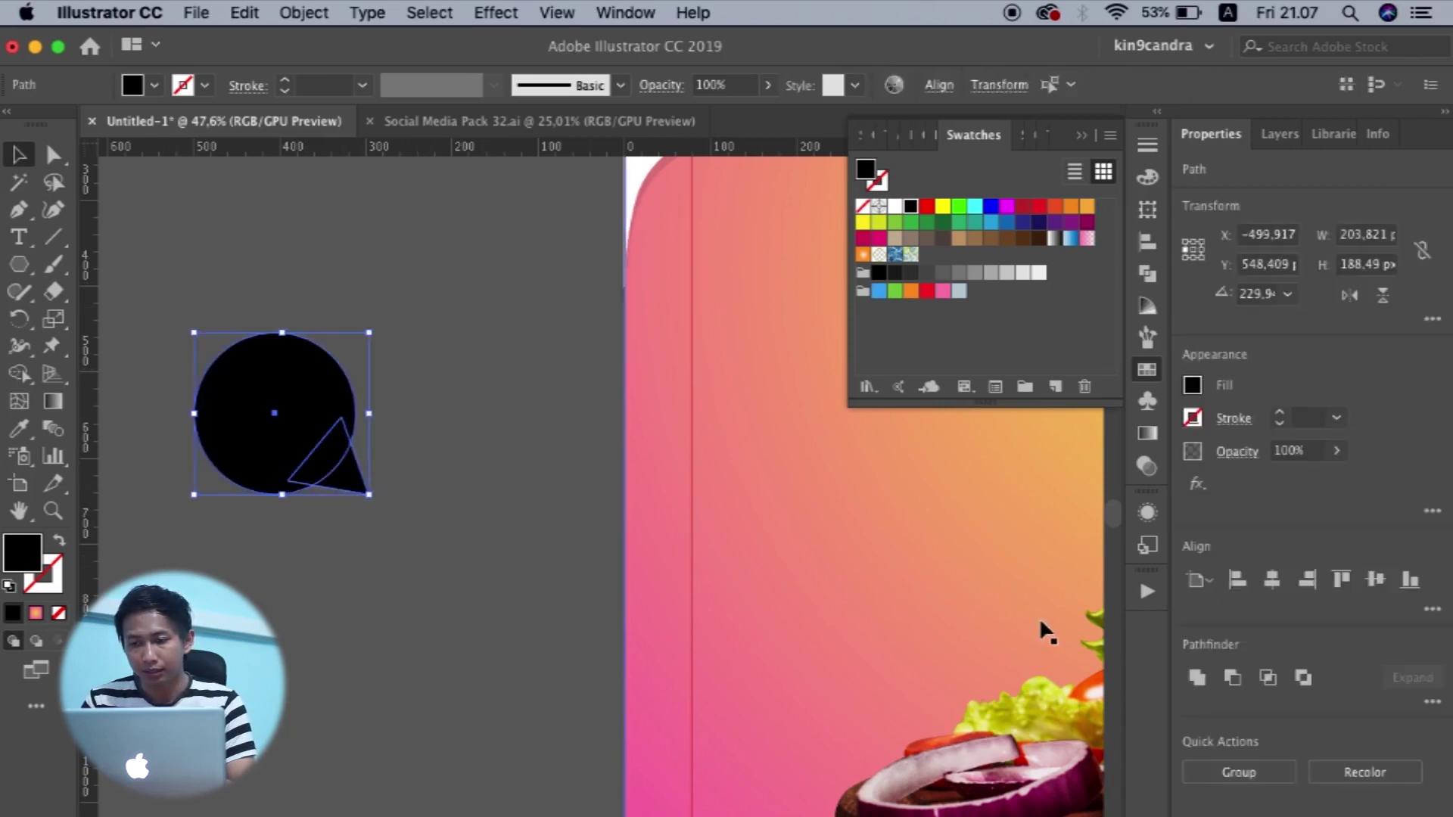
left_click(1197, 678)
left_click(489, 489)
Swap the speech bubble's fill and stroke to leave only a black outline, and set the stroke weight to 12 px.
left_click(311, 395)
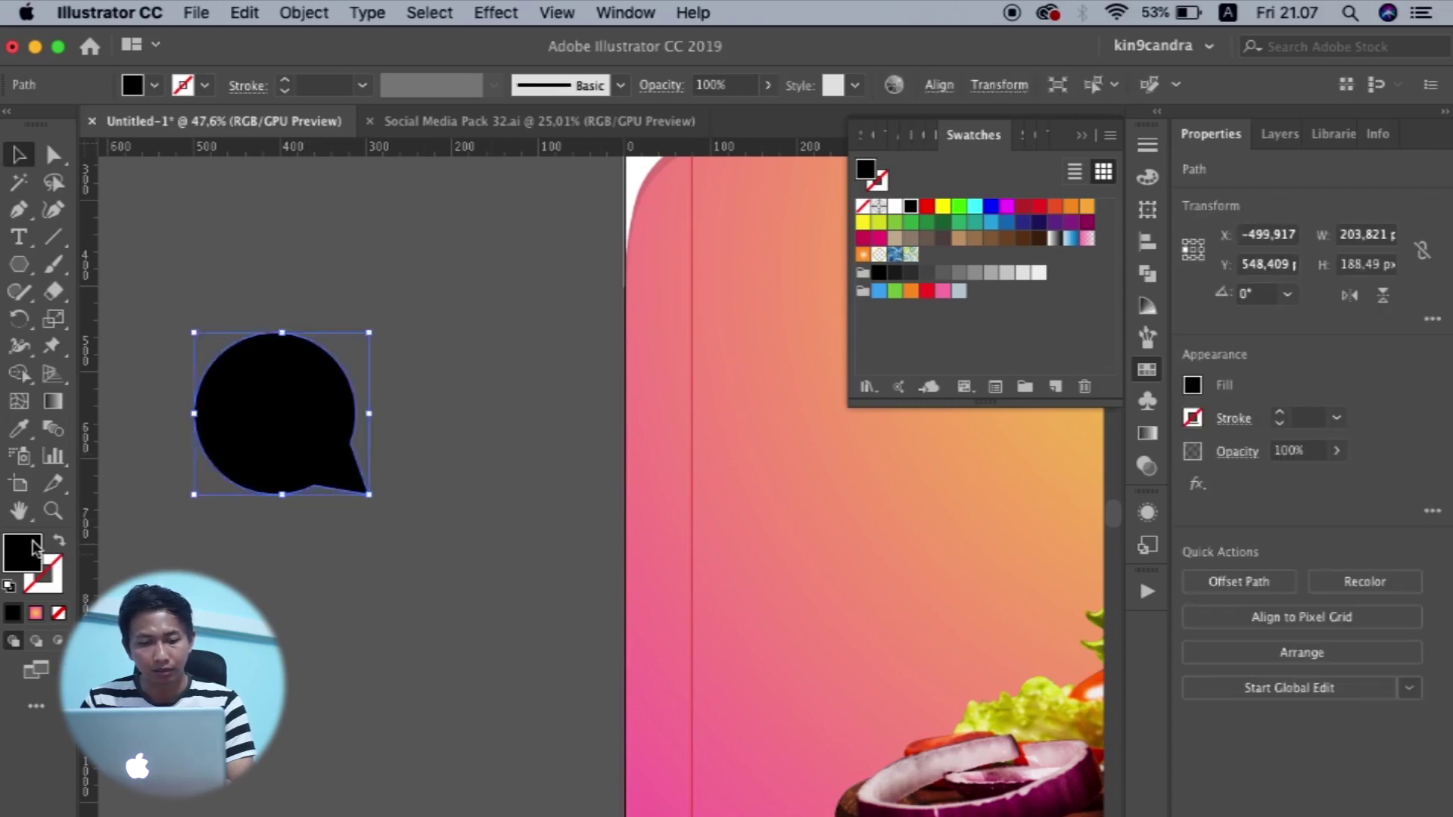
left_click(59, 540)
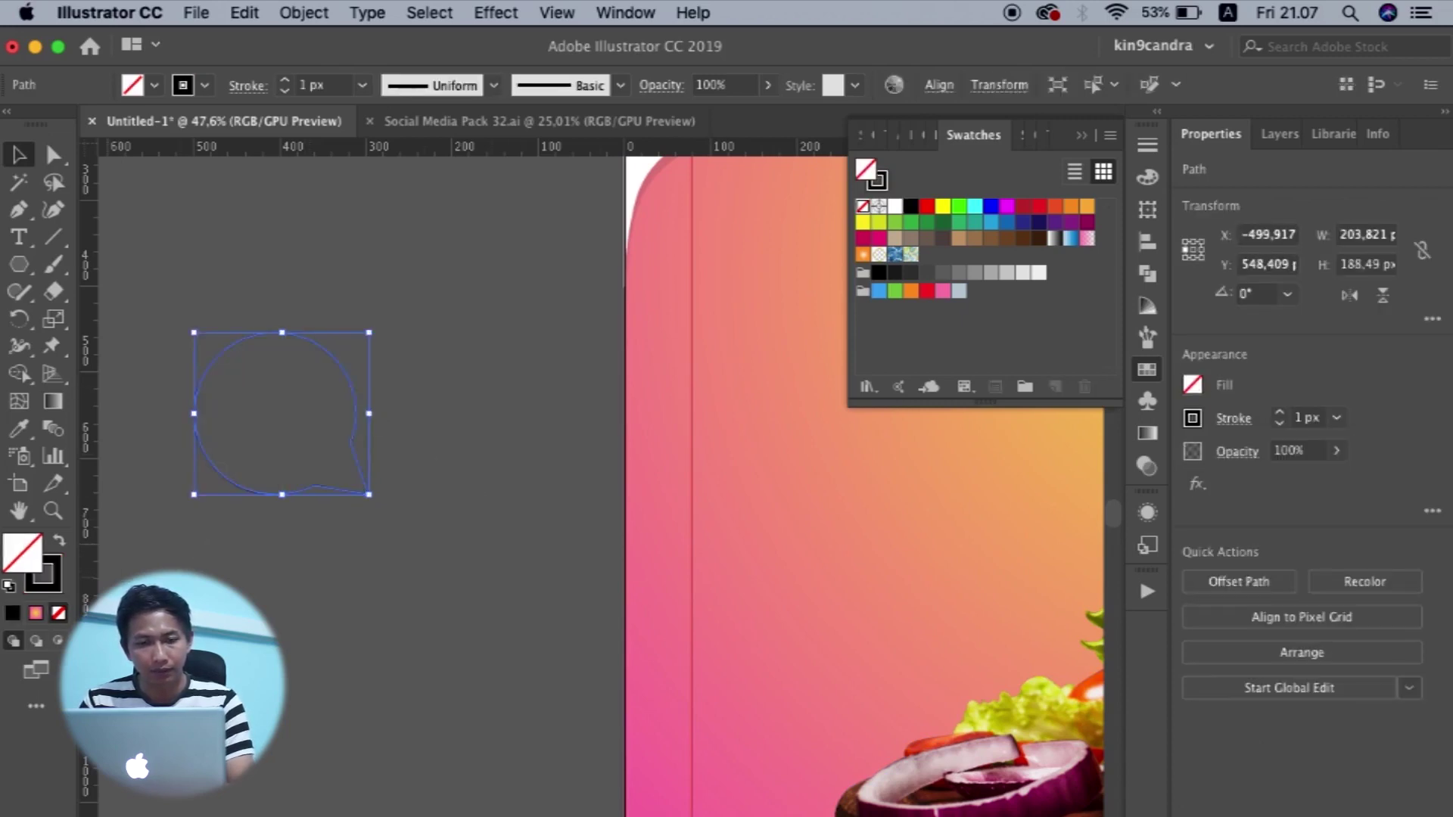
left_click(289, 80)
left_click(288, 80)
left_click(288, 80)
left_click(288, 80)
left_click(288, 80)
left_click(288, 80)
left_click(288, 80)
left_click(288, 81)
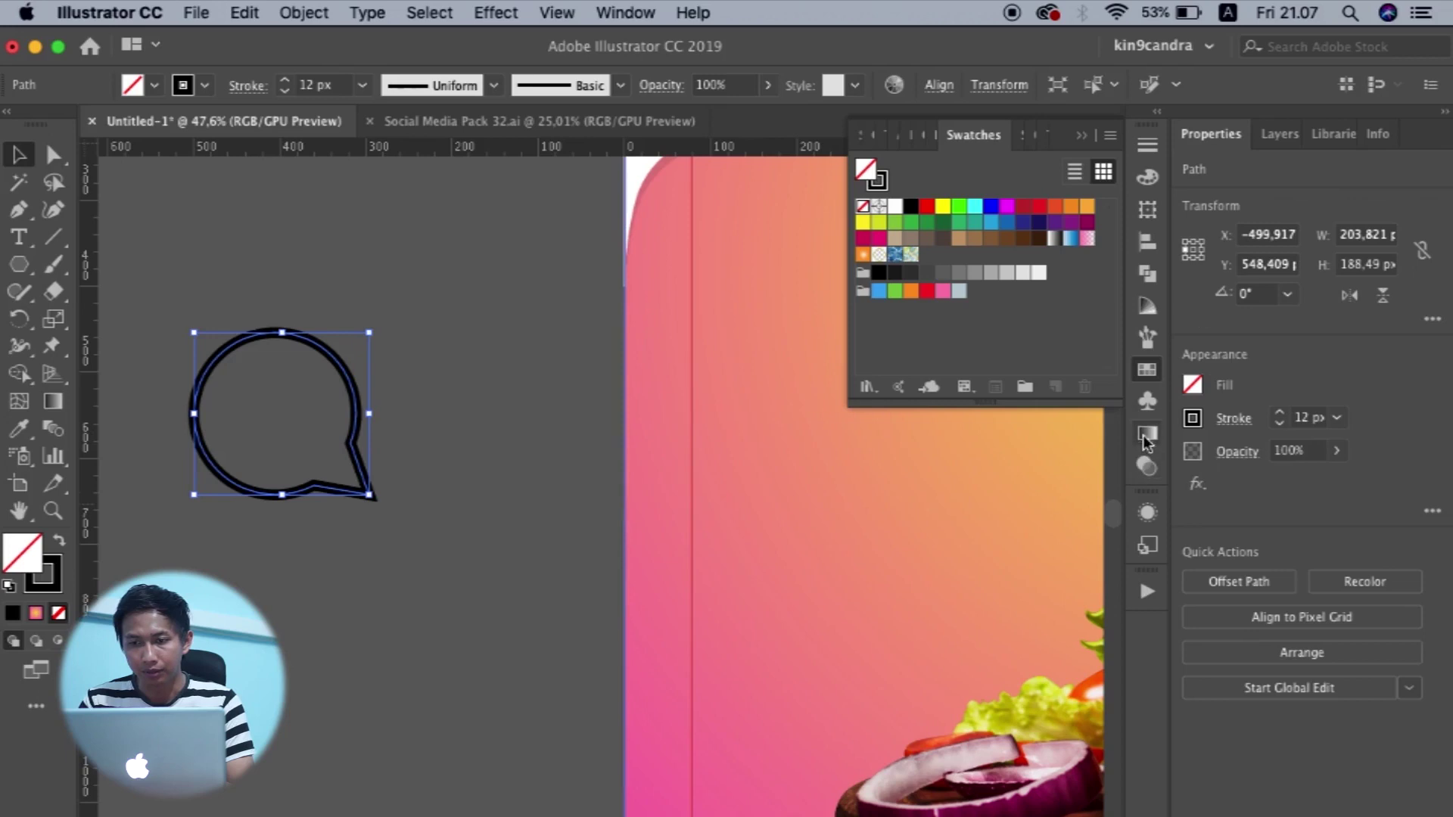
Apply a rough, splattered brush from the Artistic_Paintbrush library to the speech bubble's outline.
left_click(1145, 339)
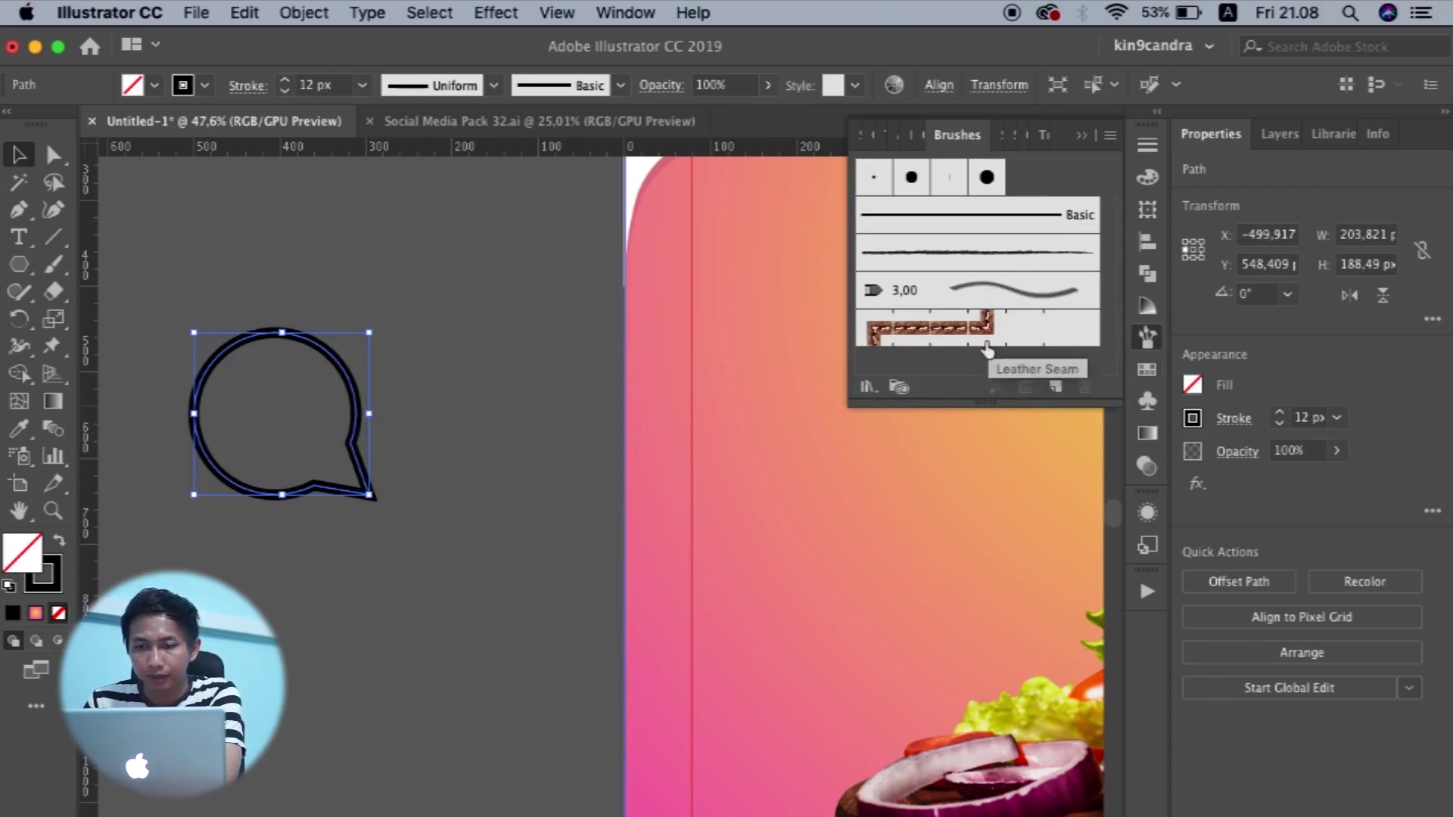
left_click(868, 387)
mouse_move(919, 469)
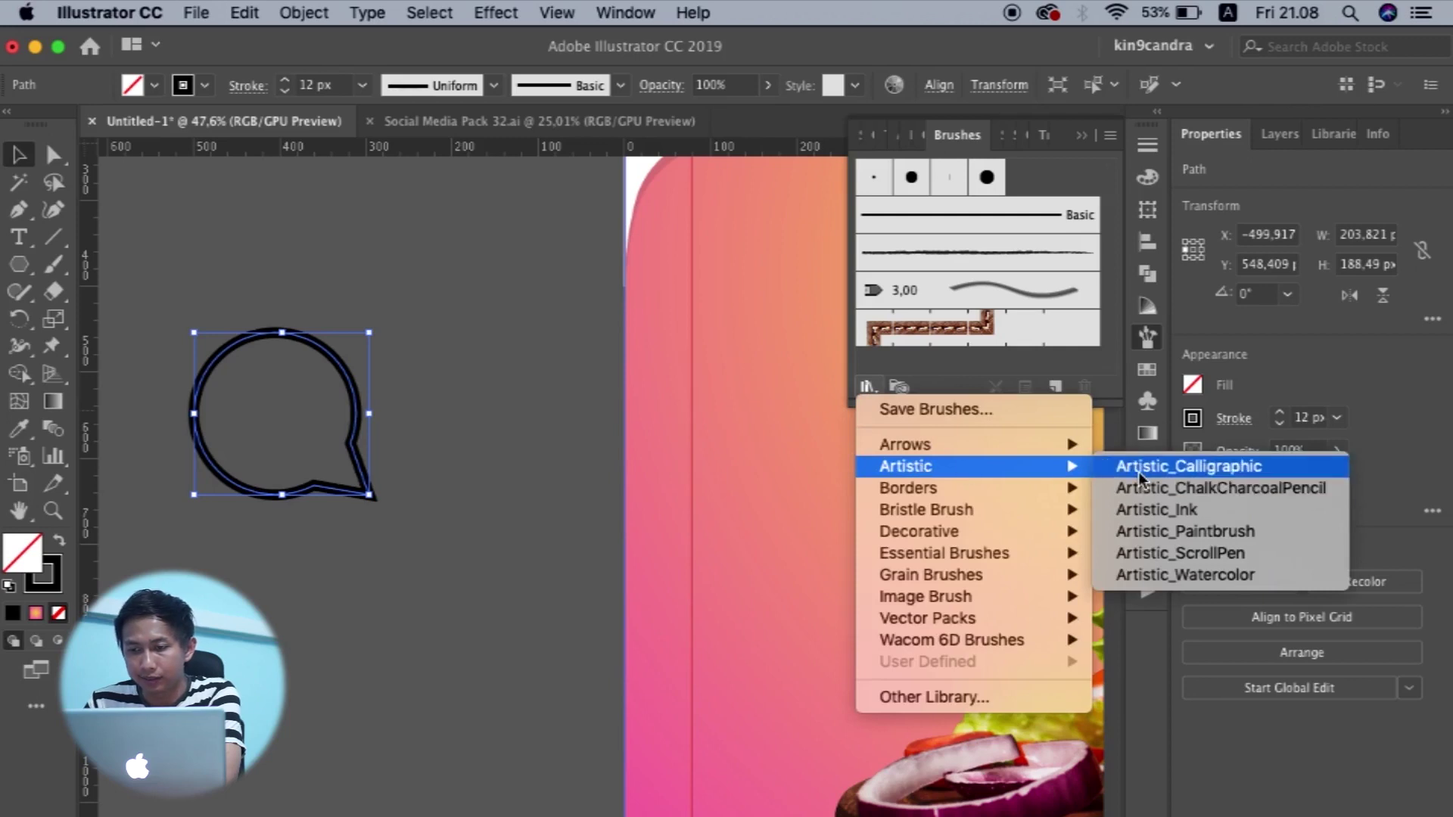
left_click(1155, 531)
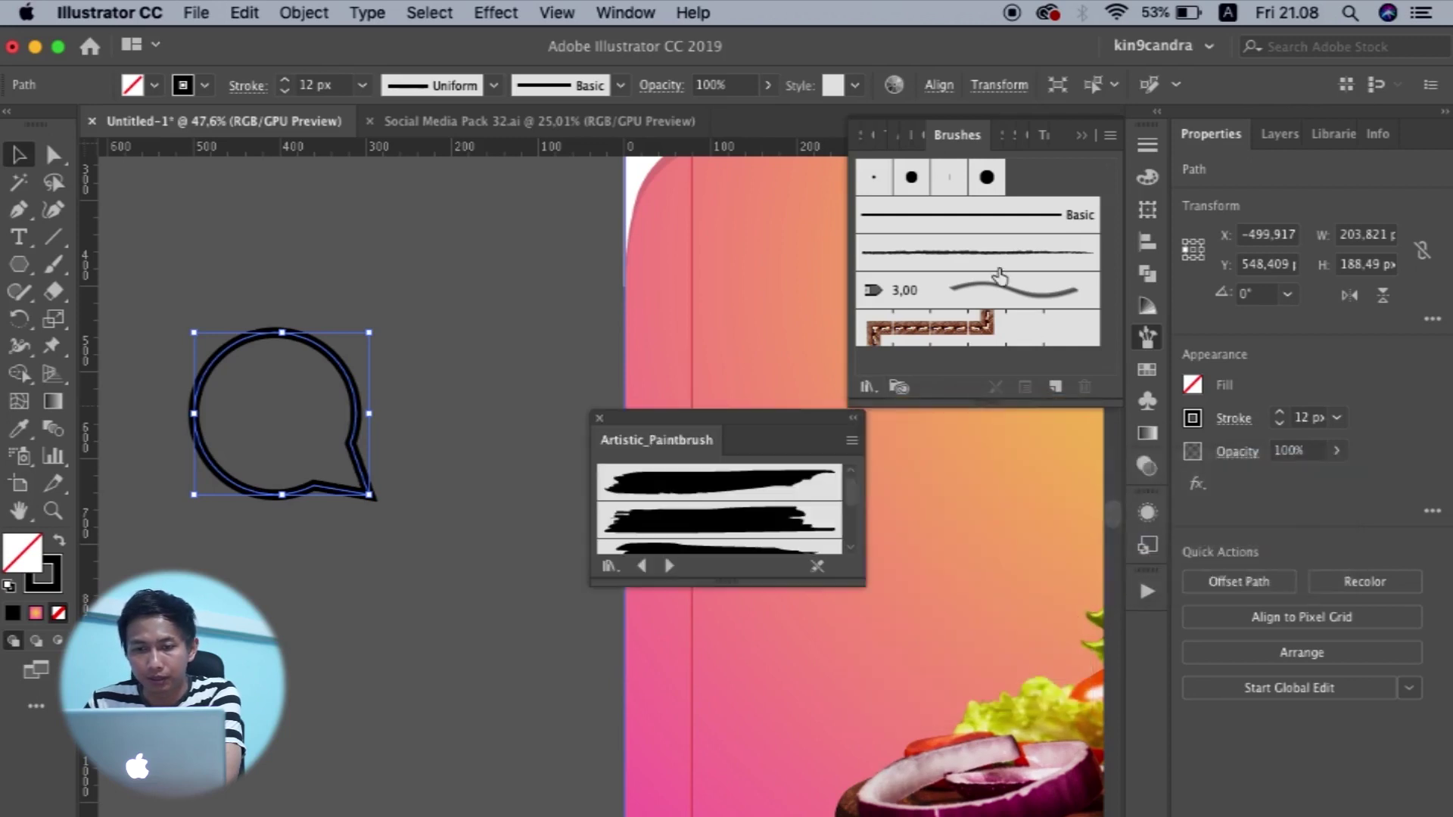
scroll(650, 522, "down", 3)
scroll(650, 521, "down", 5)
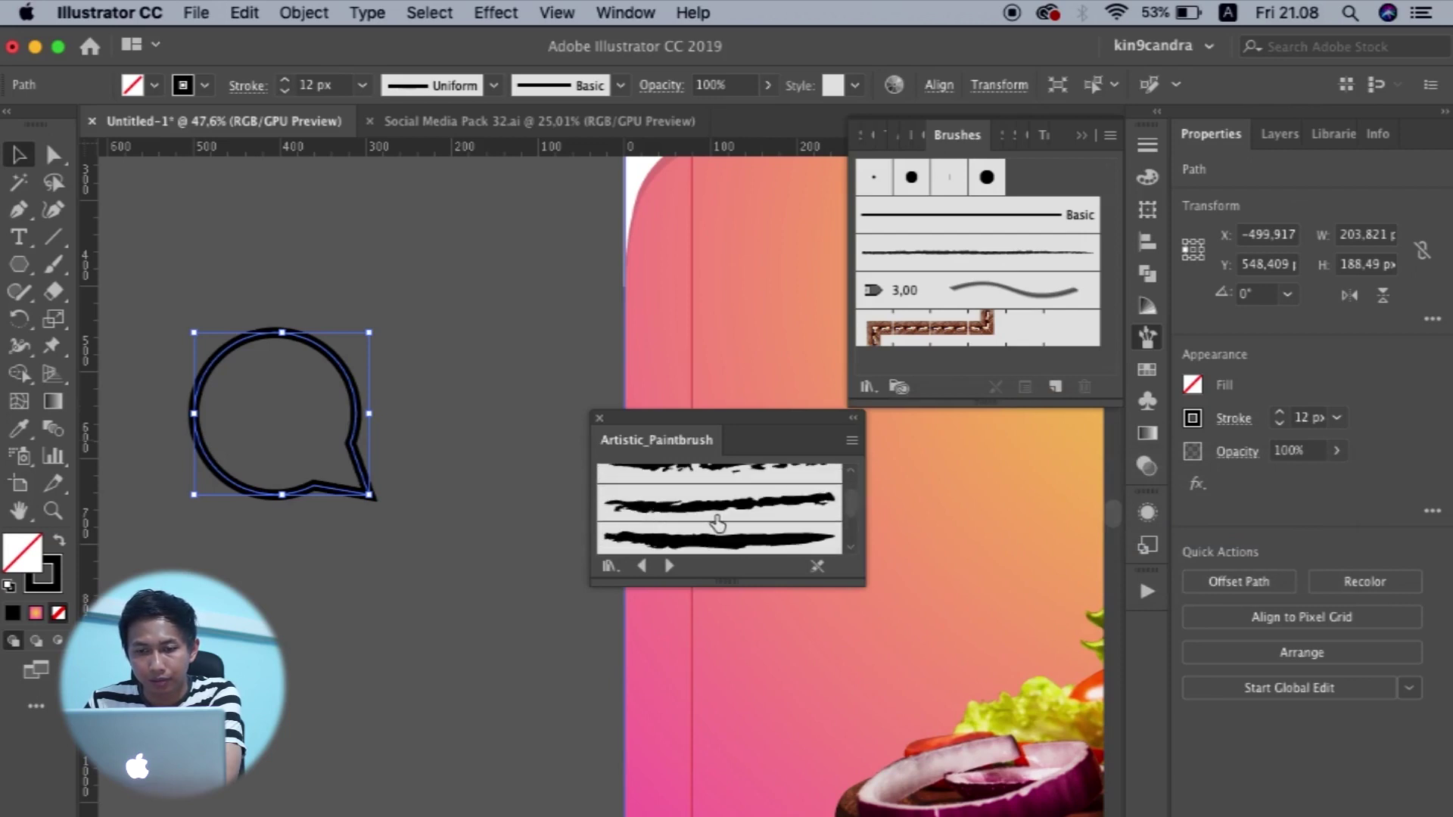
scroll(718, 522, "down", 1)
left_click(698, 496)
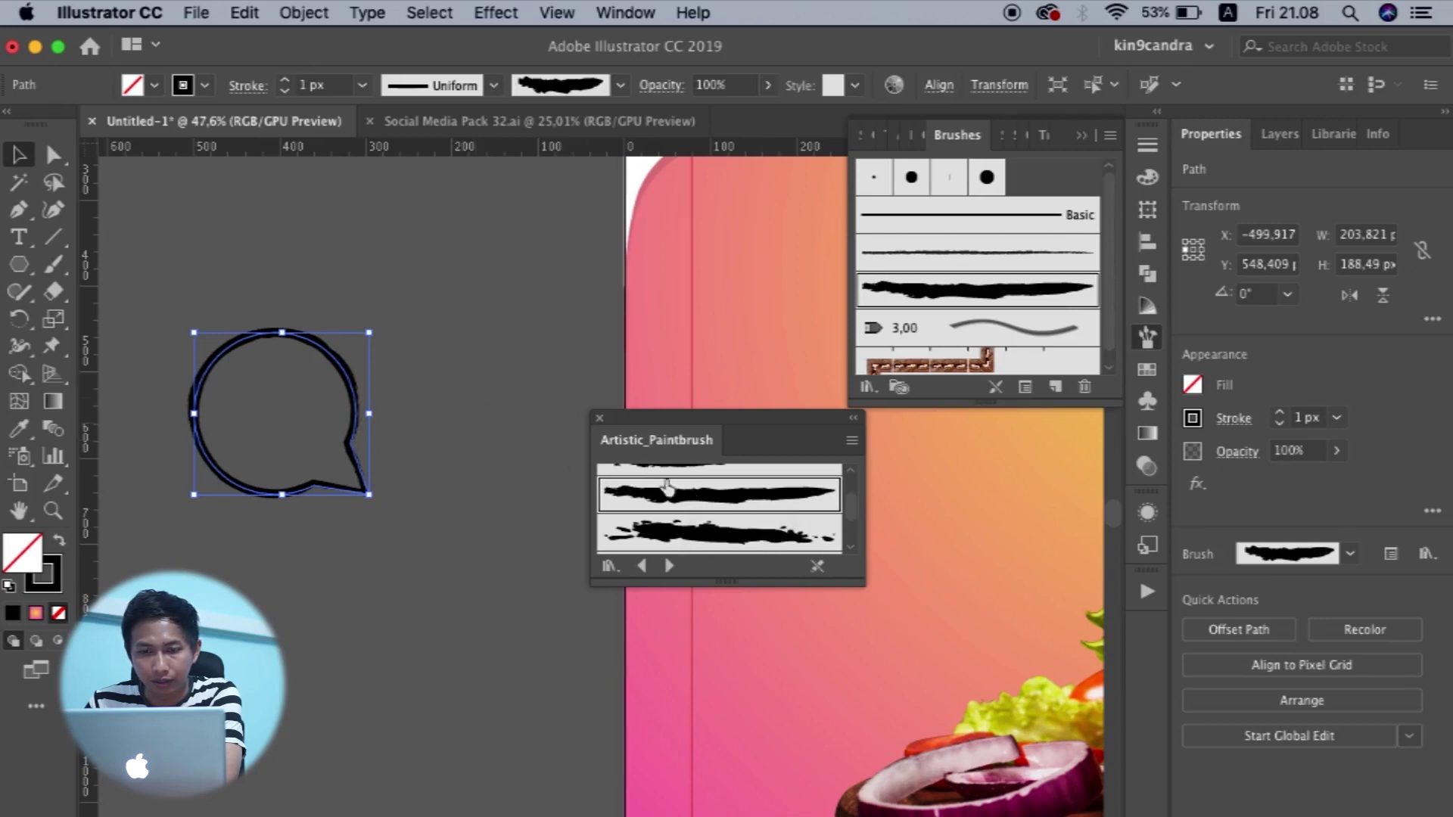
left_click(689, 535)
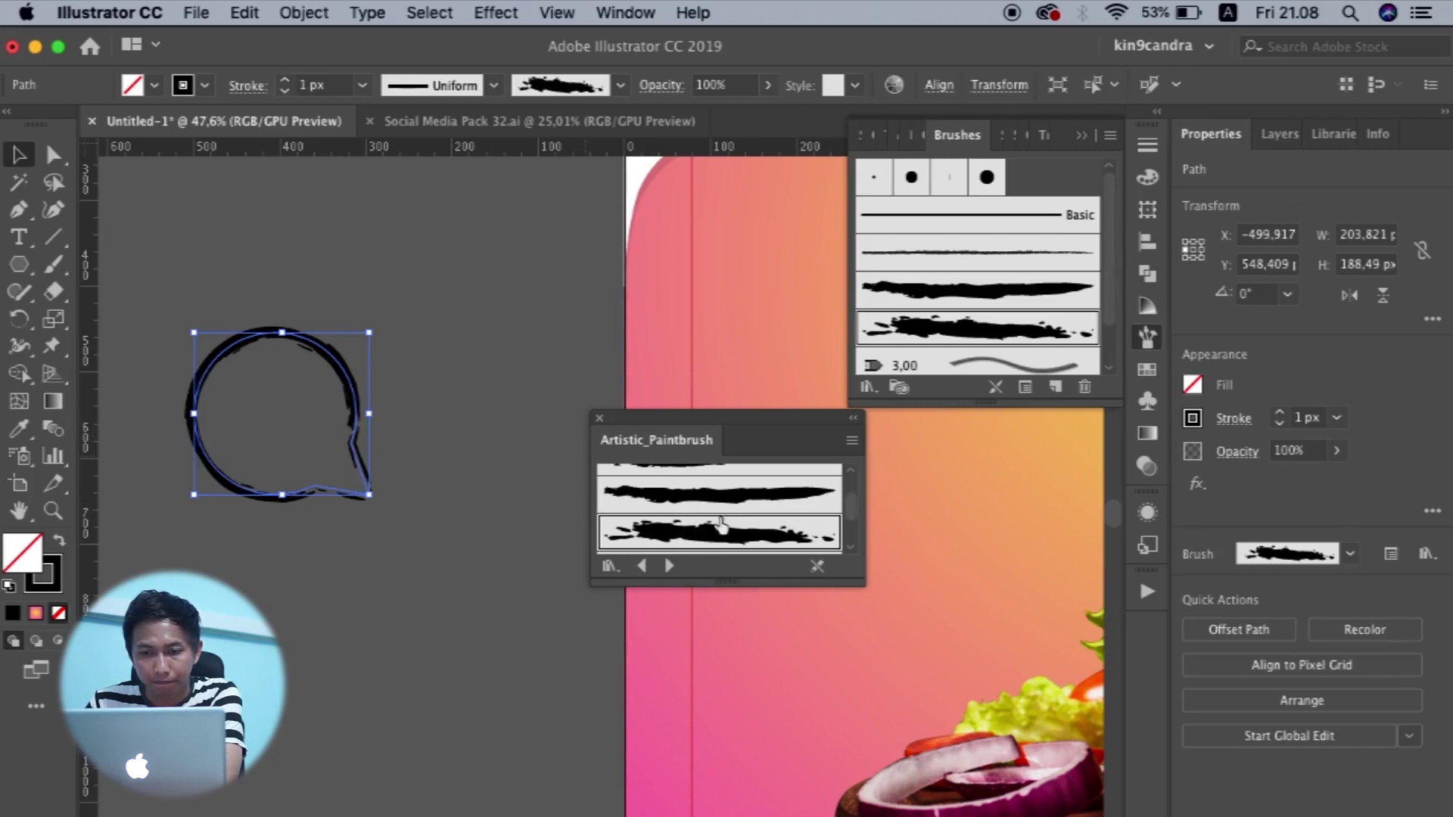
Replace the speech bubble's brush with the solid, smooth-edged paintbrush stroke from the Artistic_Paintbrush library.
scroll(721, 519, "up", 2)
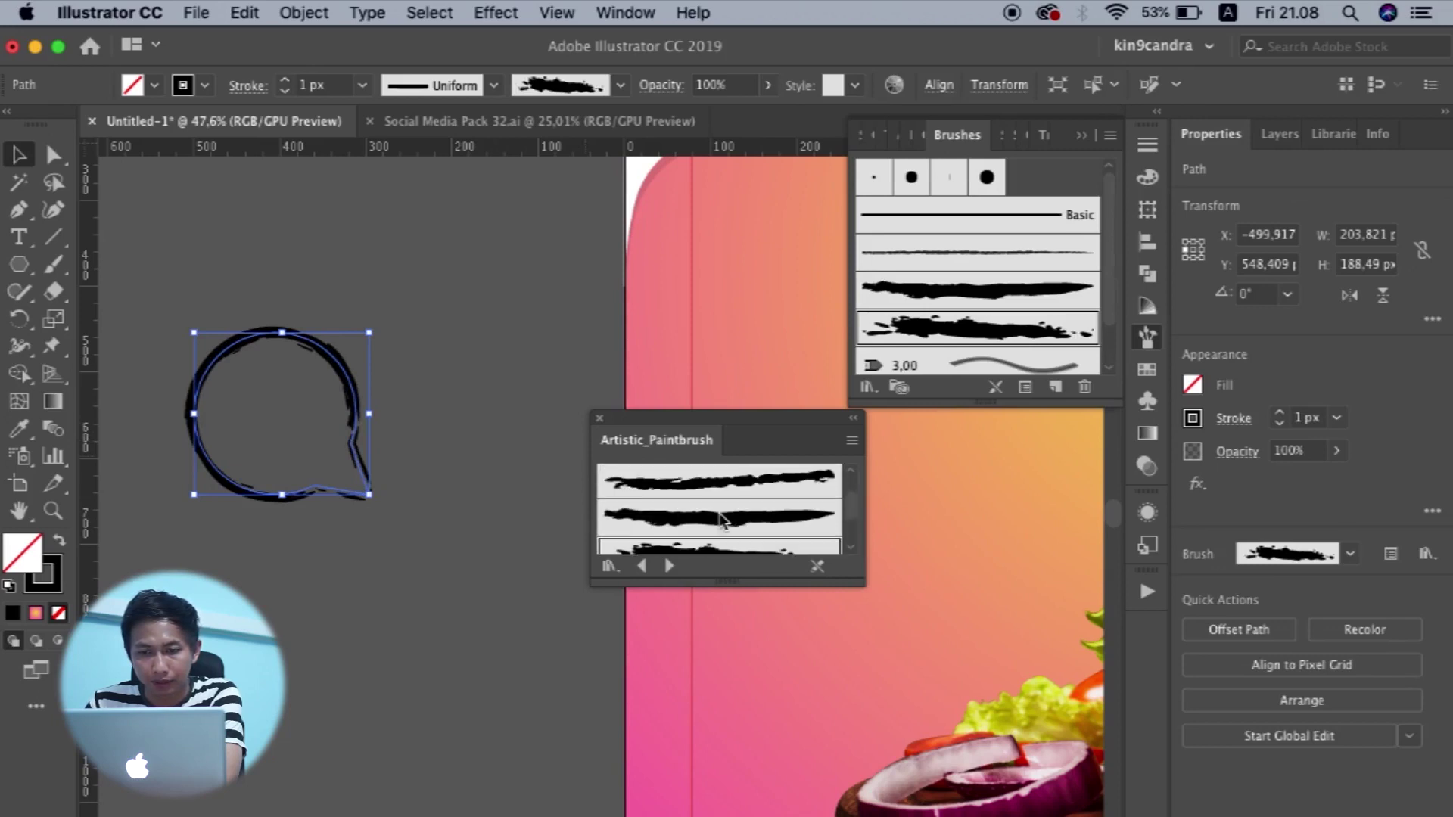
left_click(700, 480)
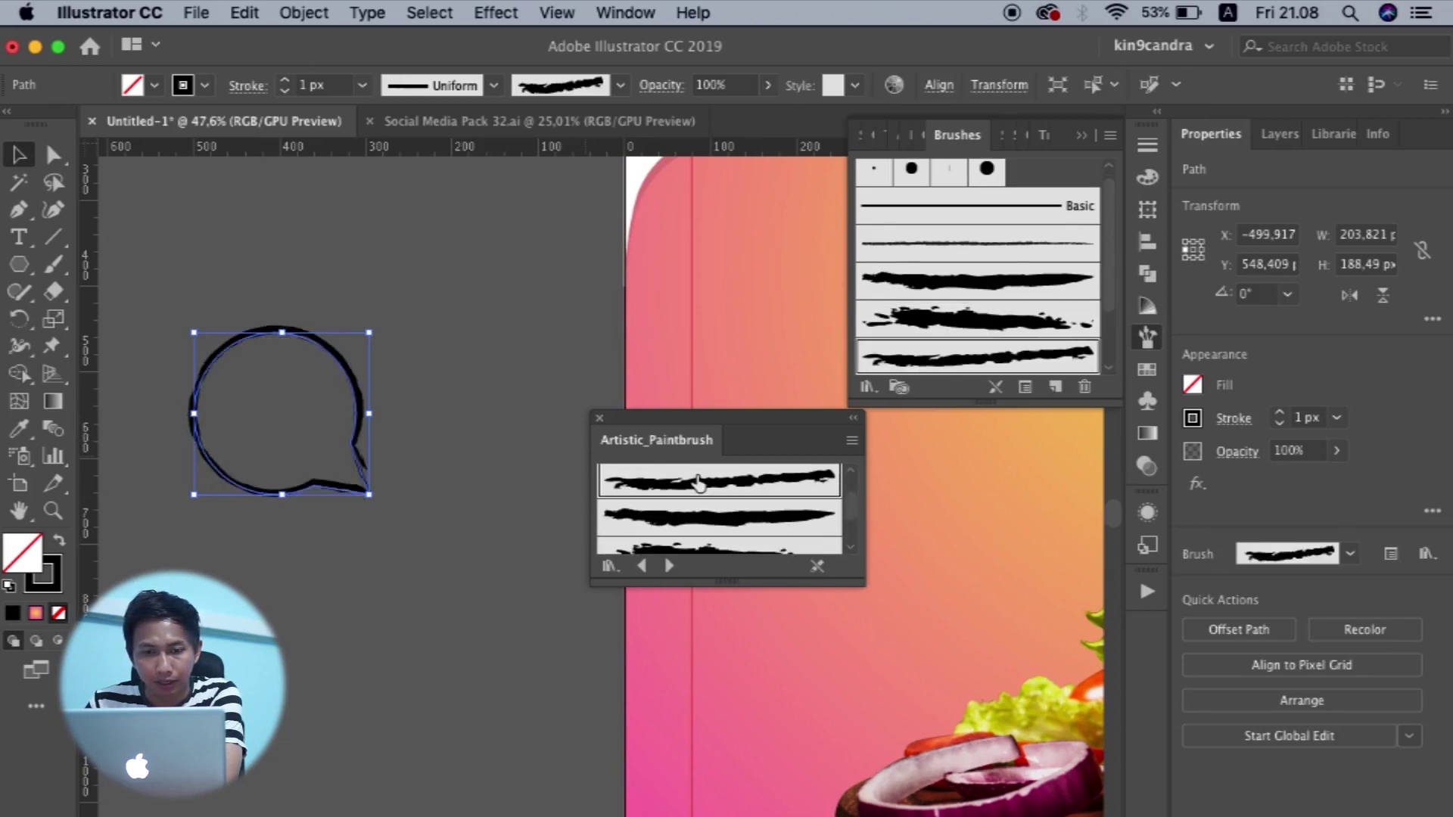
scroll(693, 527, "down", 2)
scroll(694, 526, "up", 2)
scroll(694, 526, "down", 1)
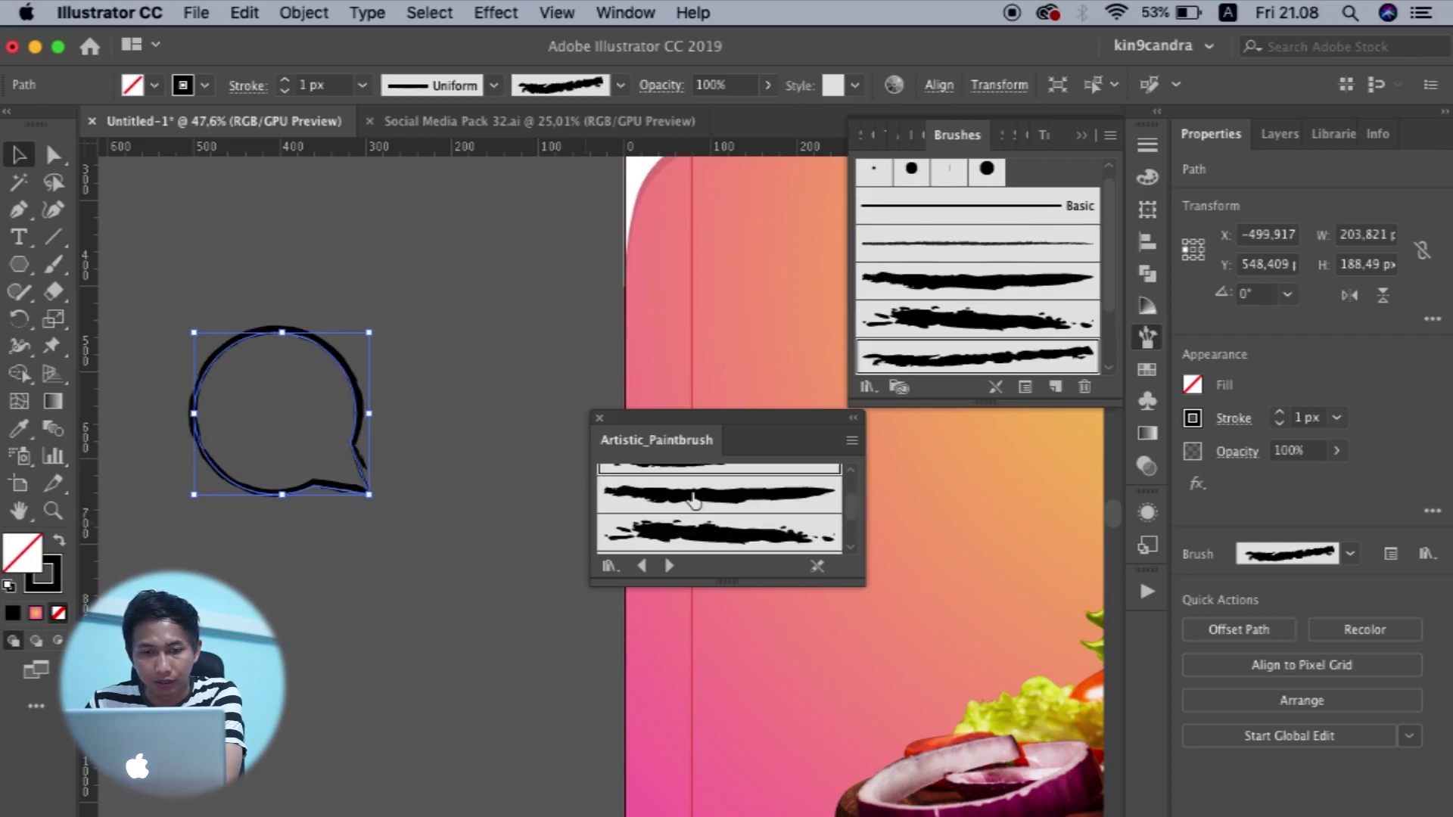
left_click(693, 498)
left_click(564, 388)
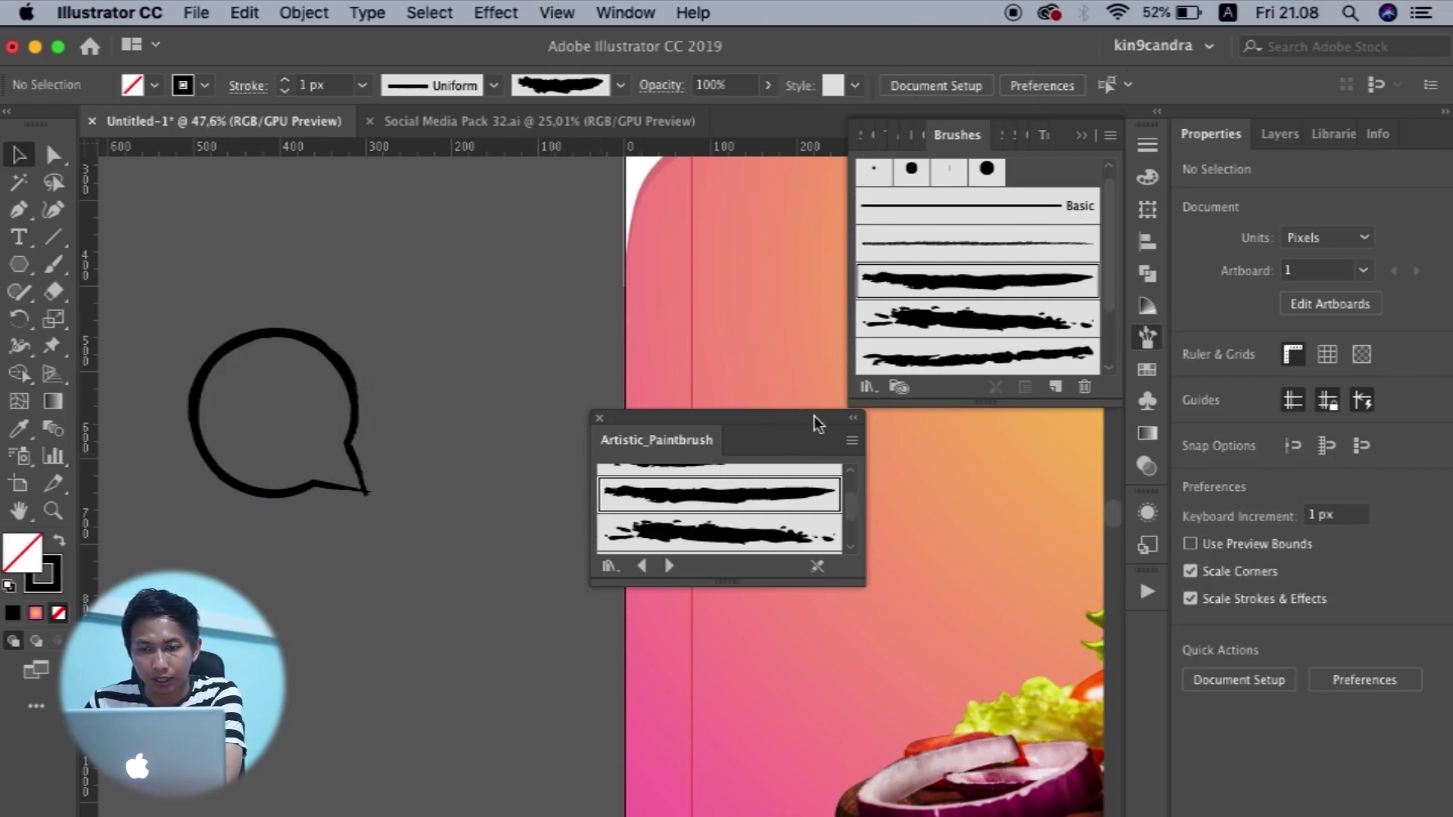
Close the Artistic_Paintbrush library and move the speech bubble onto the post, to the left of the burger.
scroll(428, 366, "down", 2)
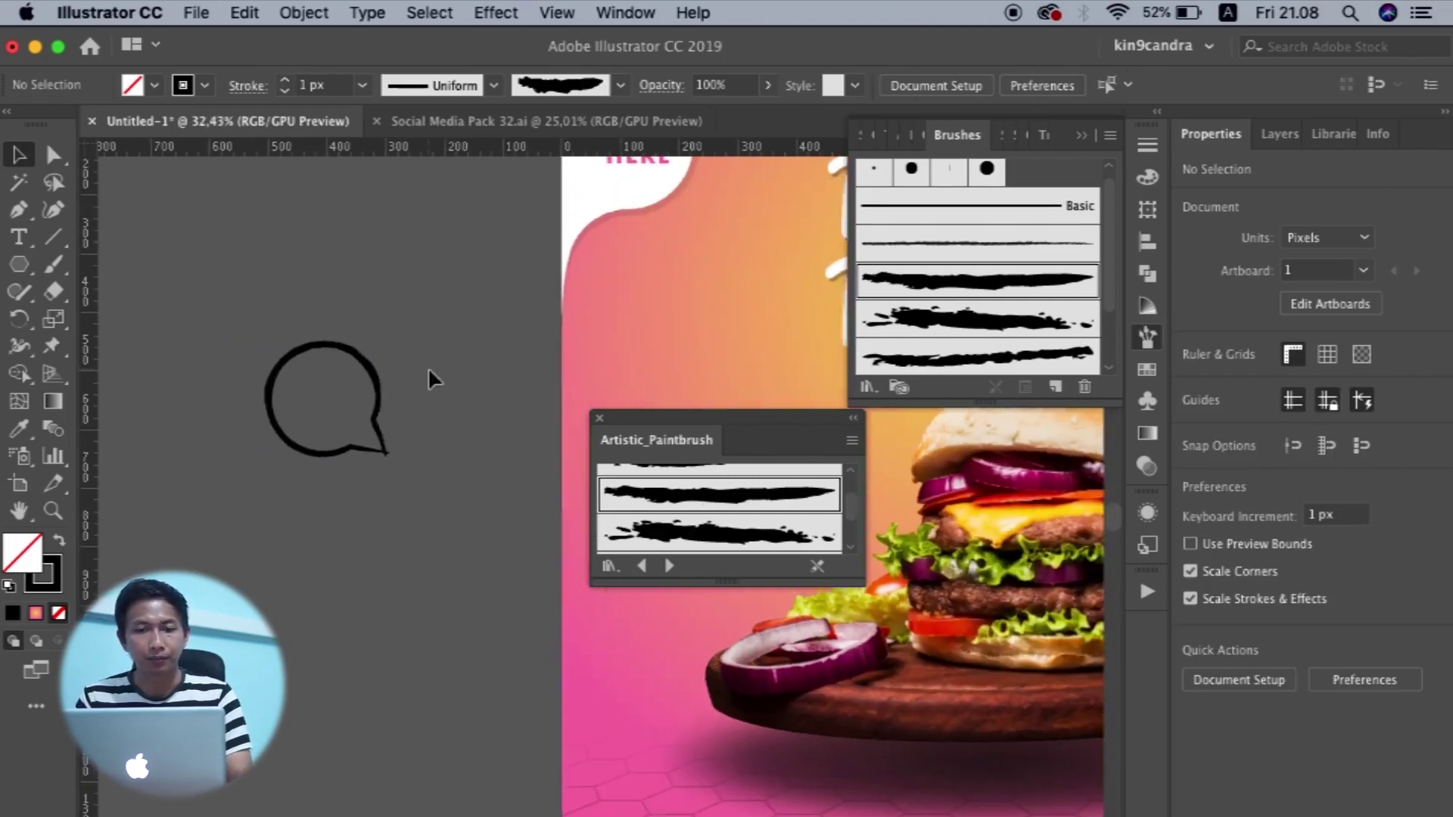
scroll(426, 457, "up", 2)
left_click(357, 464)
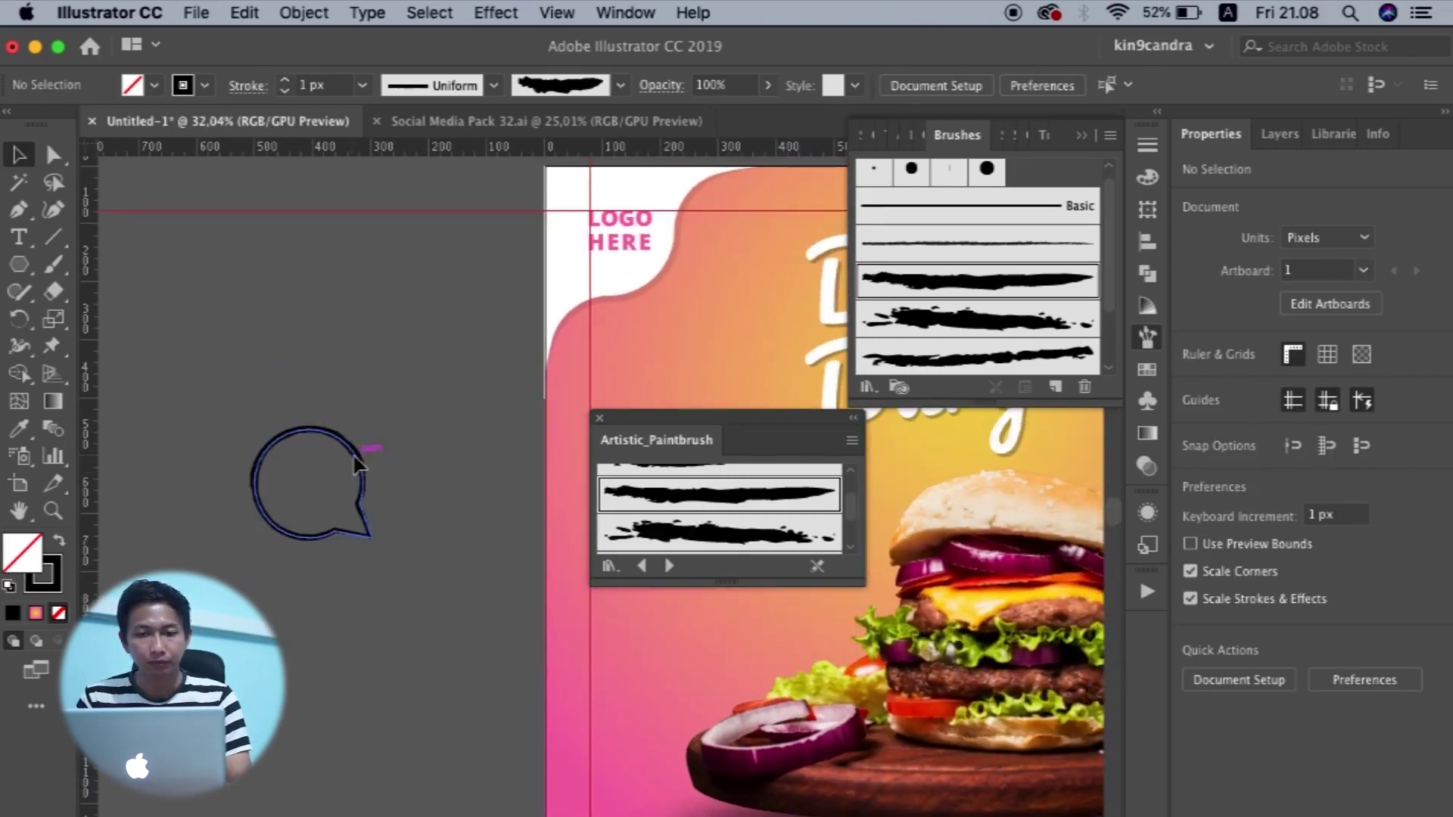
left_click(600, 419)
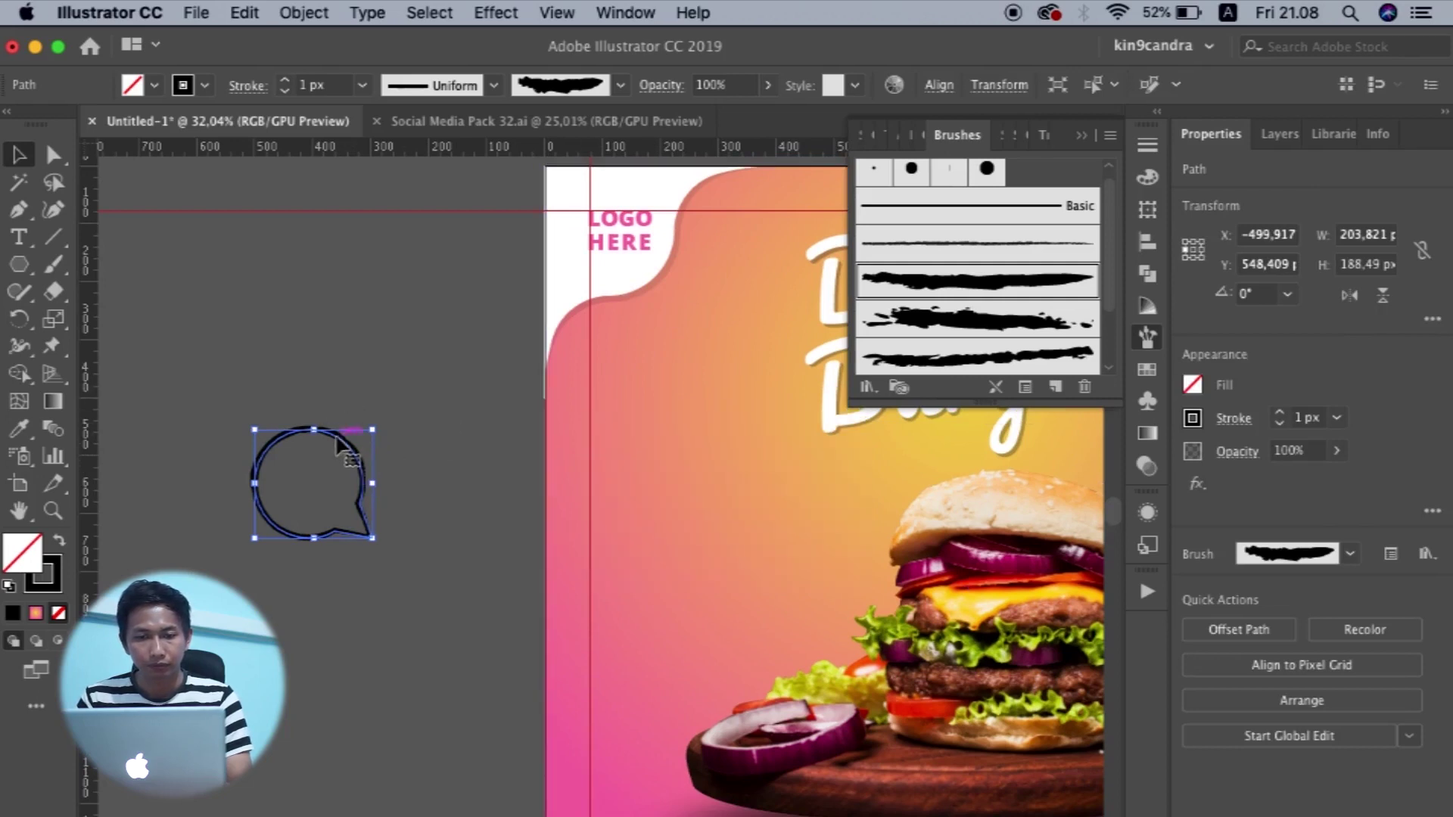
left_click_drag(340, 447, 738, 513)
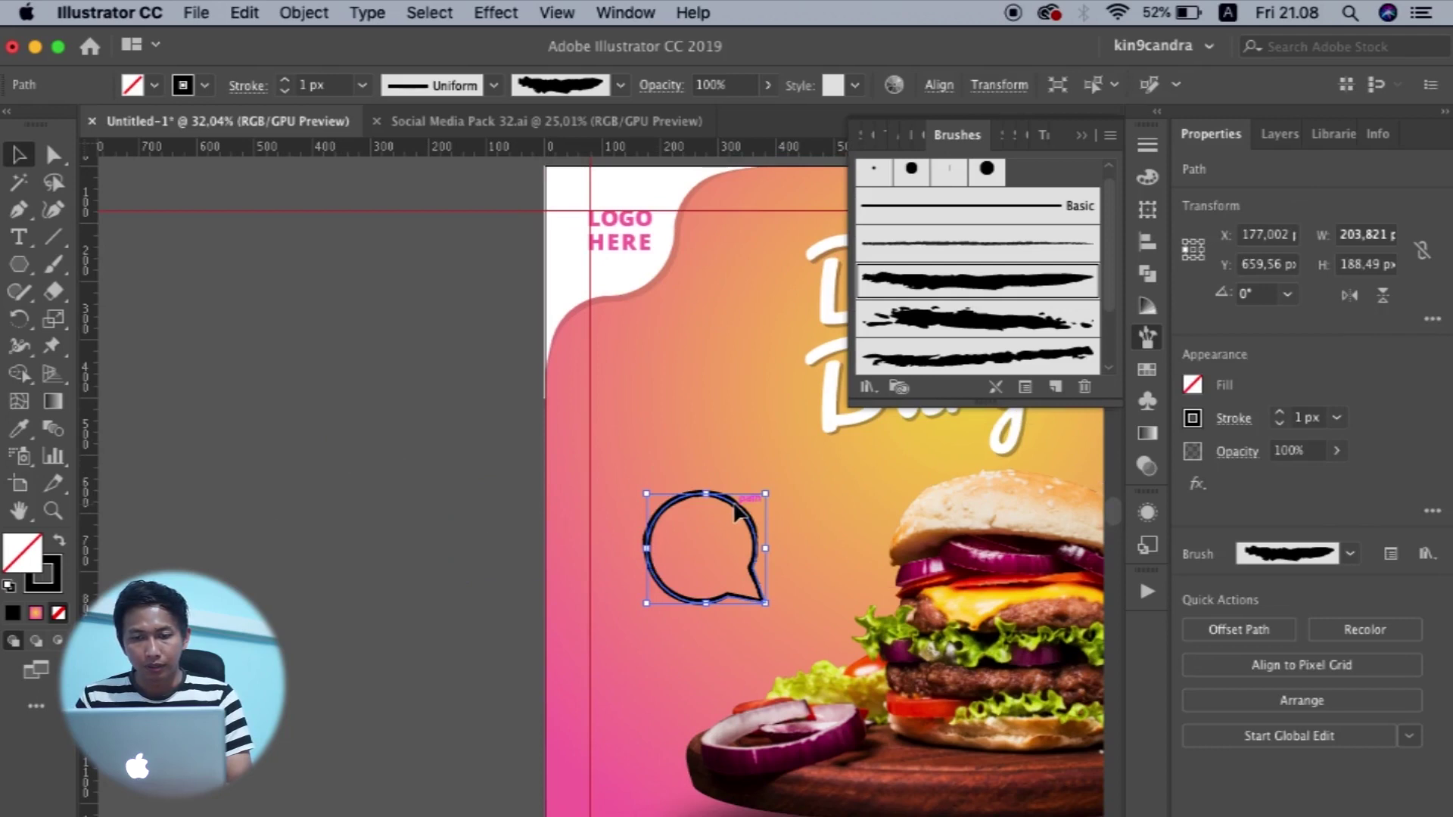
scroll(238, 501, "right", 3)
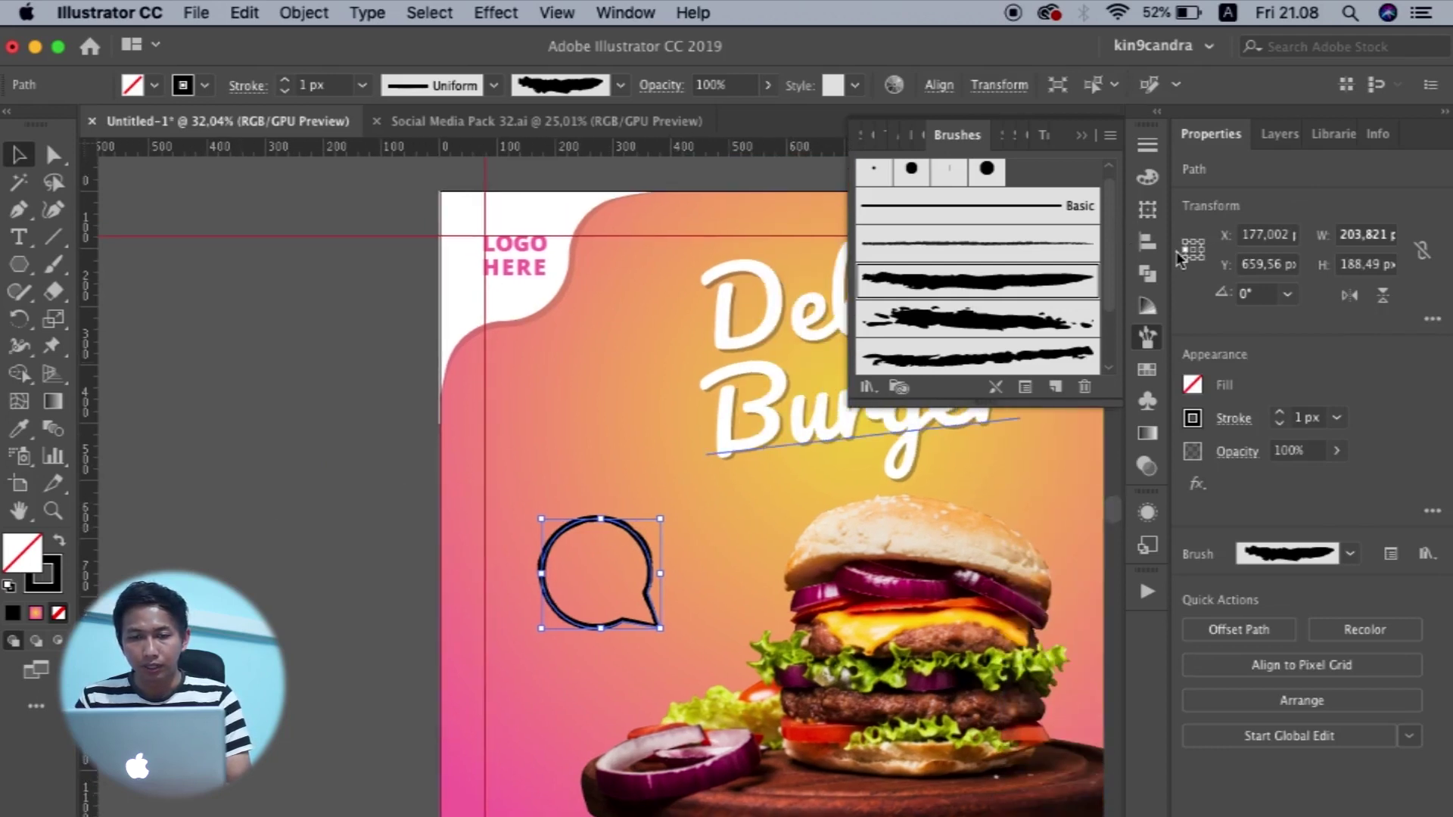
scroll(937, 367, "up", 1)
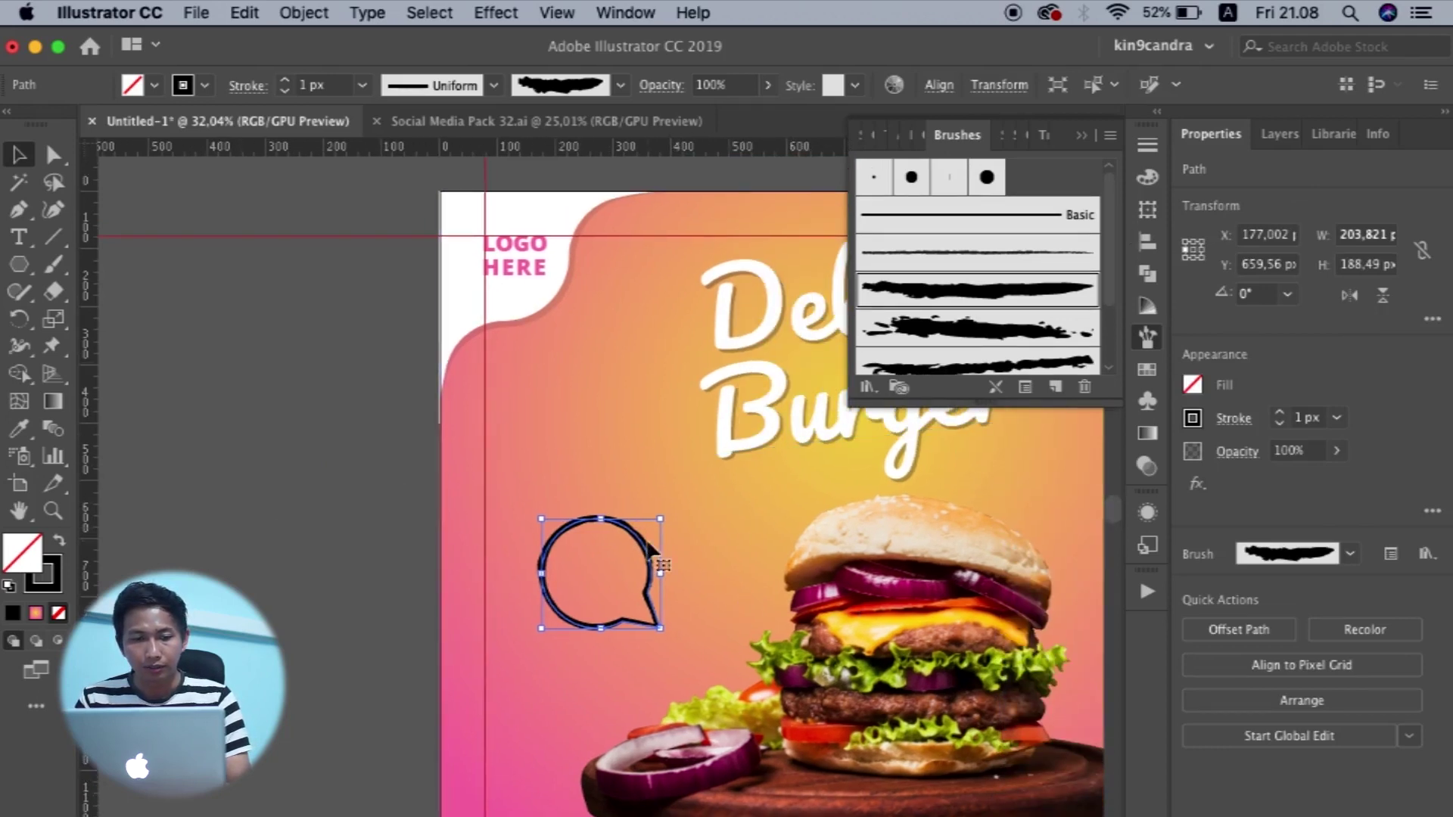
Change the speech bubble's stroke color to white (ffffff).
left_click(59, 587)
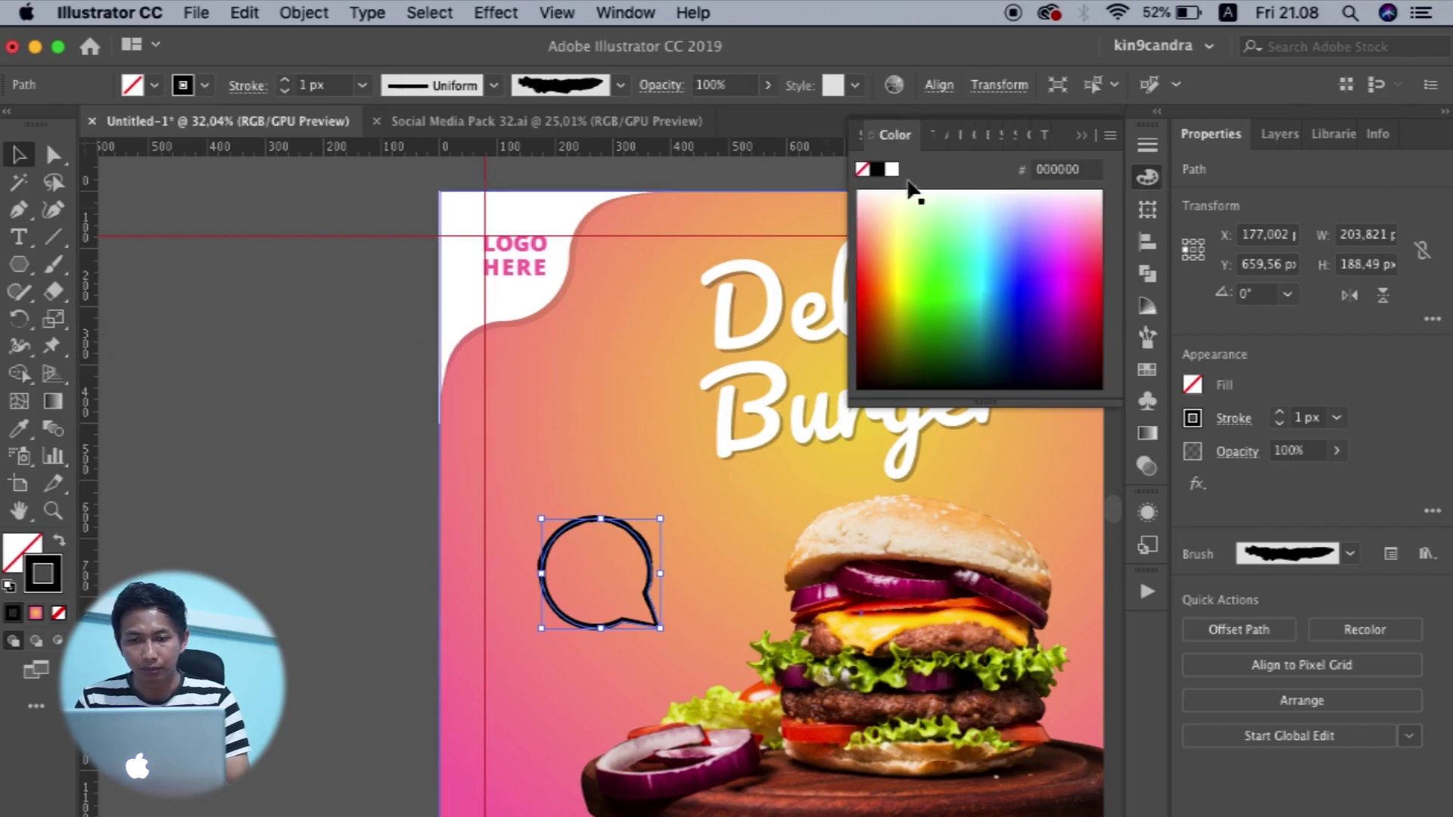
left_click(893, 170)
left_click(194, 481)
scroll(194, 484, "down", 3)
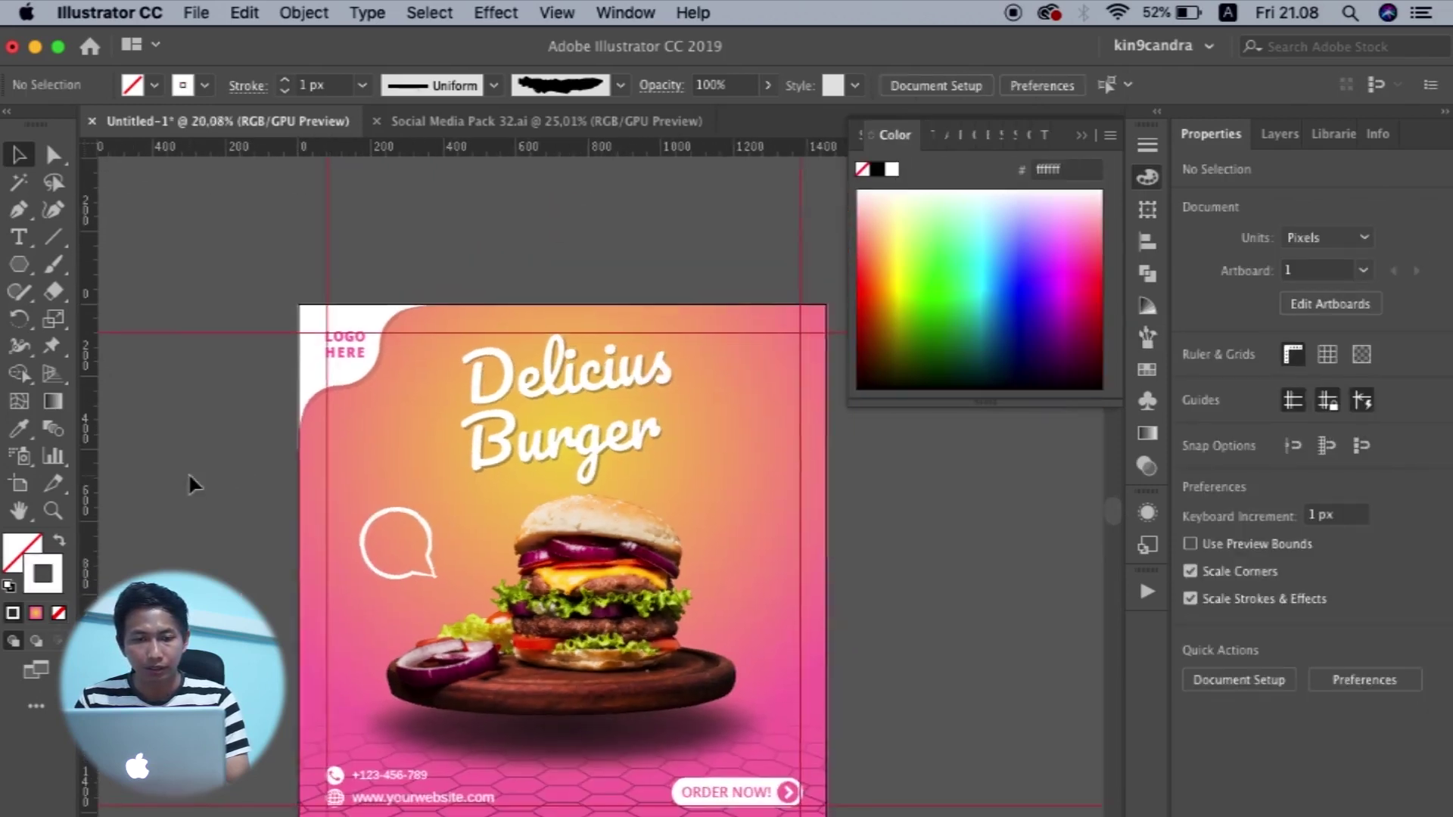
scroll(194, 482, "up", 3)
Add the two-line text "50%" and "OFF" beside the artboard in white Open Sans Extrabold, with automatic leading and tracking 40.
key("t")
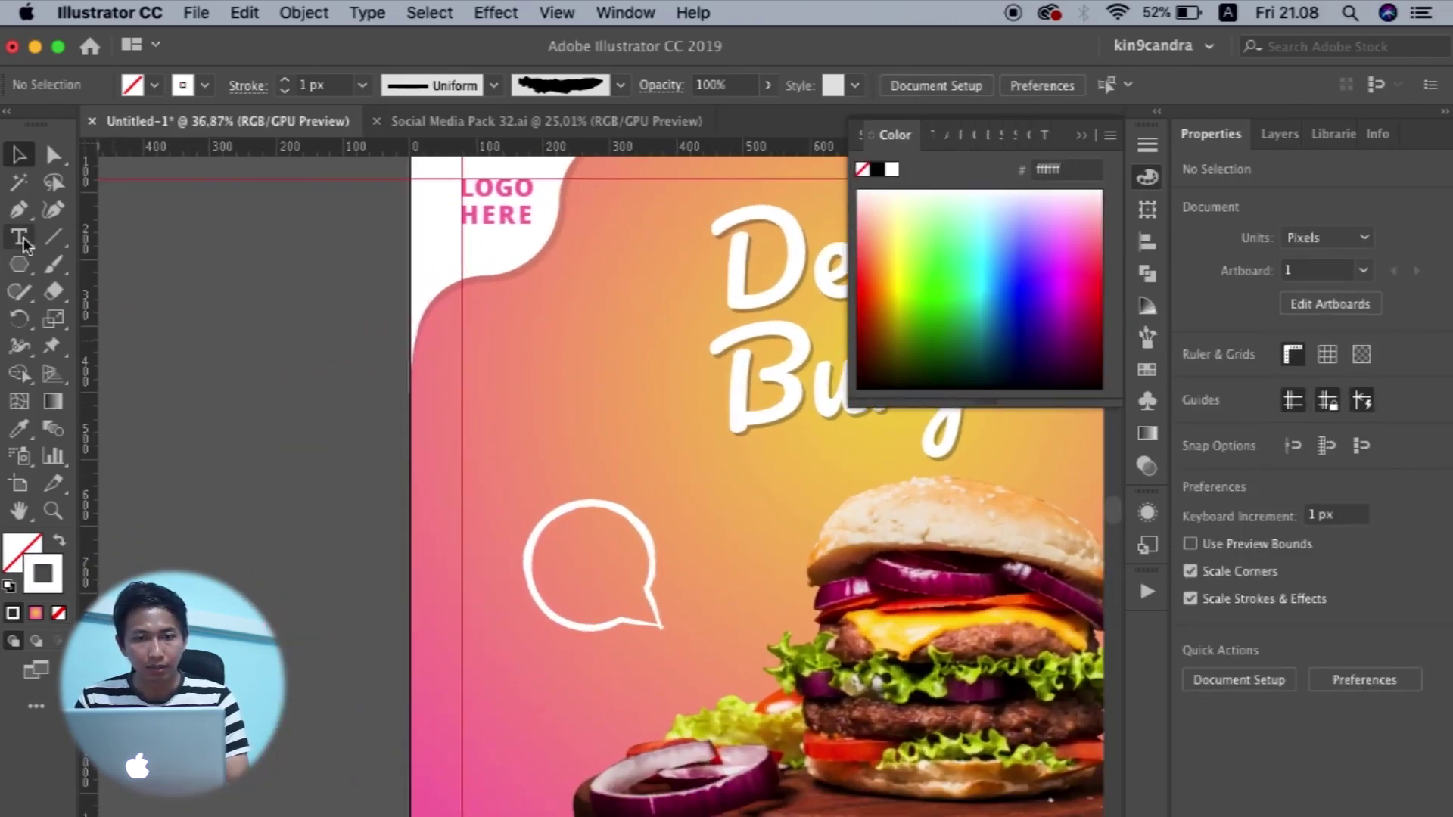
left_click(201, 431)
type("50%")
key("Return")
type("OFF")
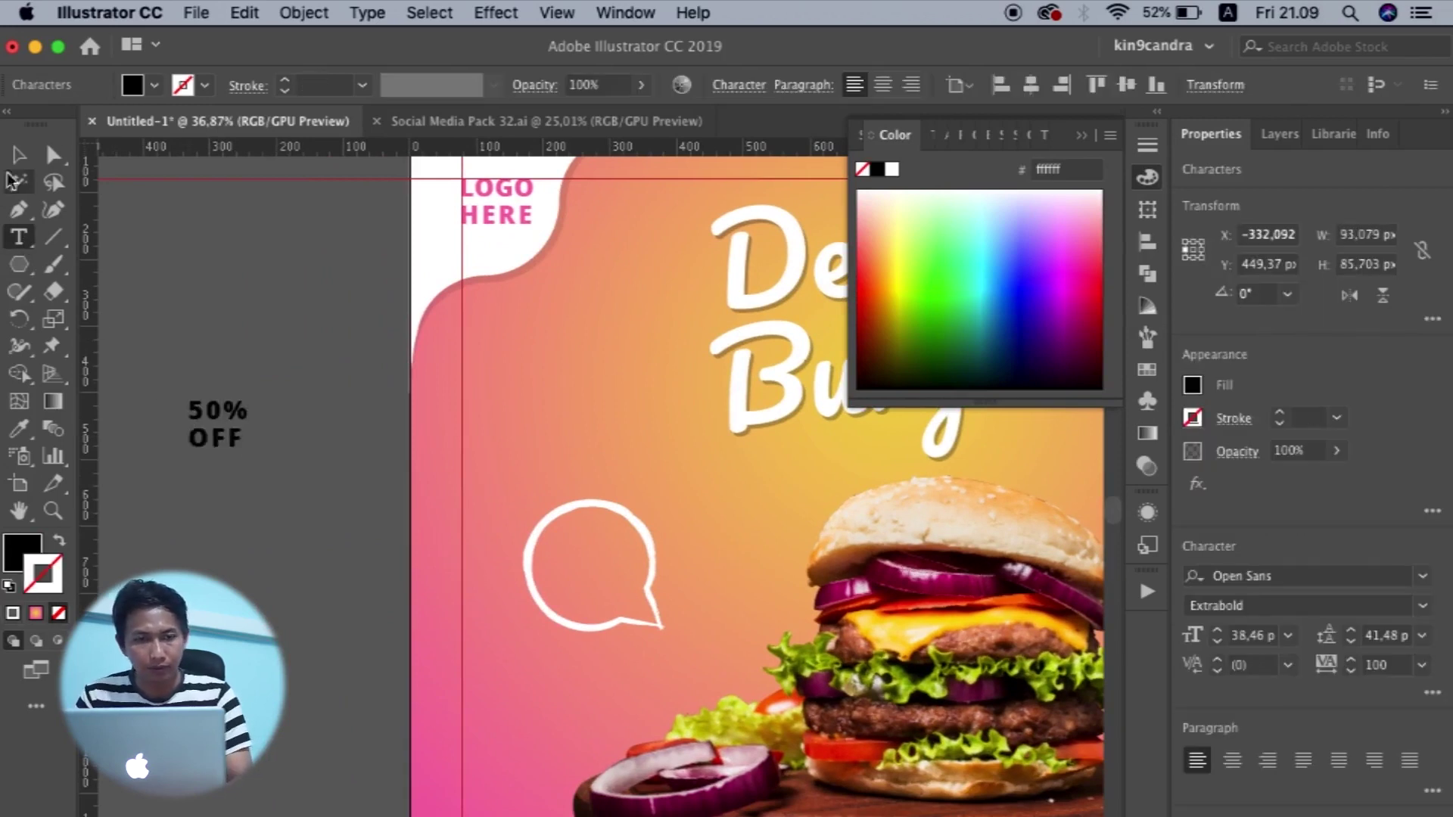
key("Escape")
left_click(892, 170)
Place the 50% OFF text inside the speech bubble, enlarge it, group both, and shift the group slightly toward the burger.
left_click_drag(239, 413, 610, 543)
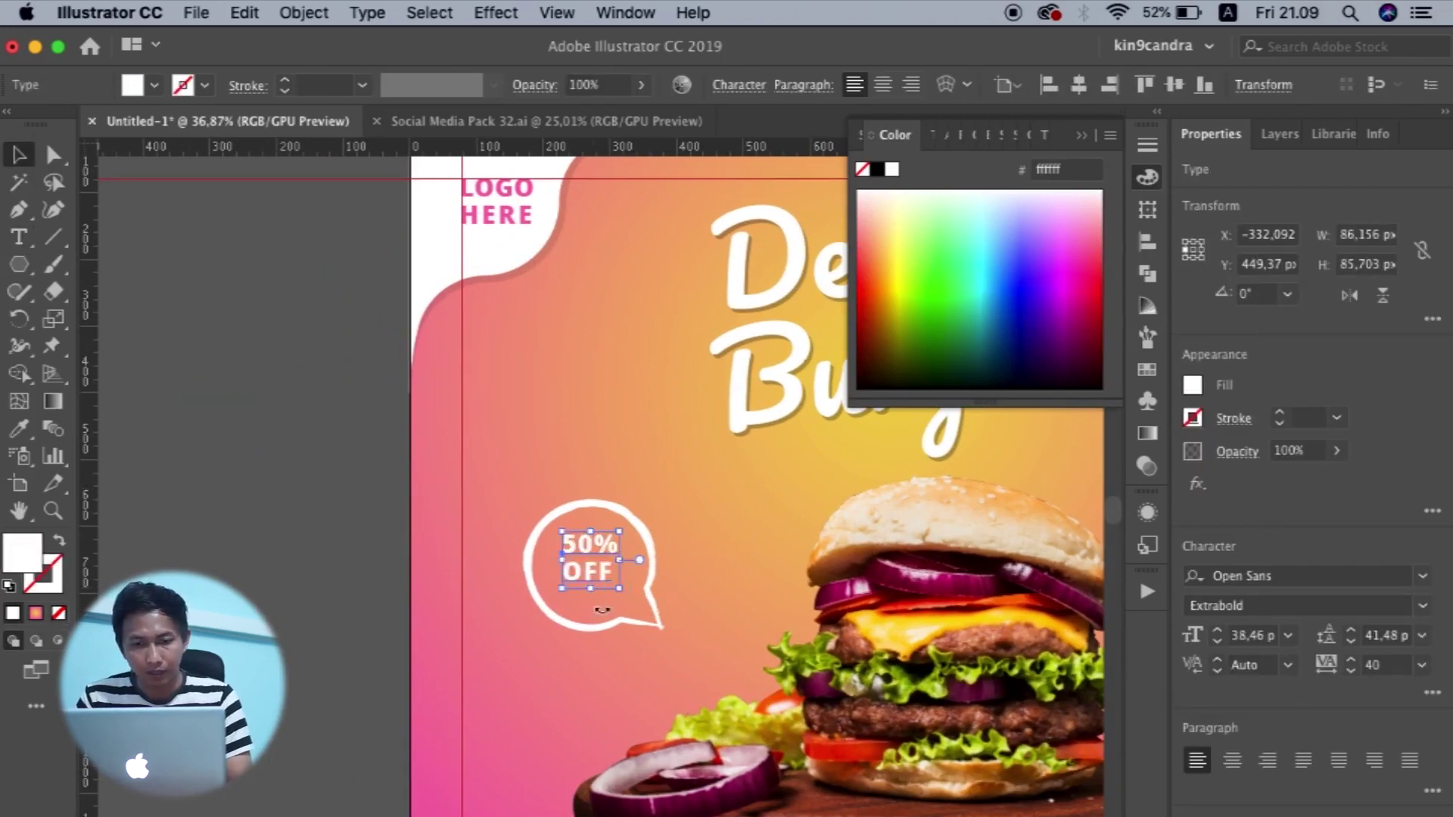
key("super+shift+a")
scroll(694, 533, "down", 1)
left_click(694, 533)
scroll(454, 519, "down", 1)
left_click(450, 515)
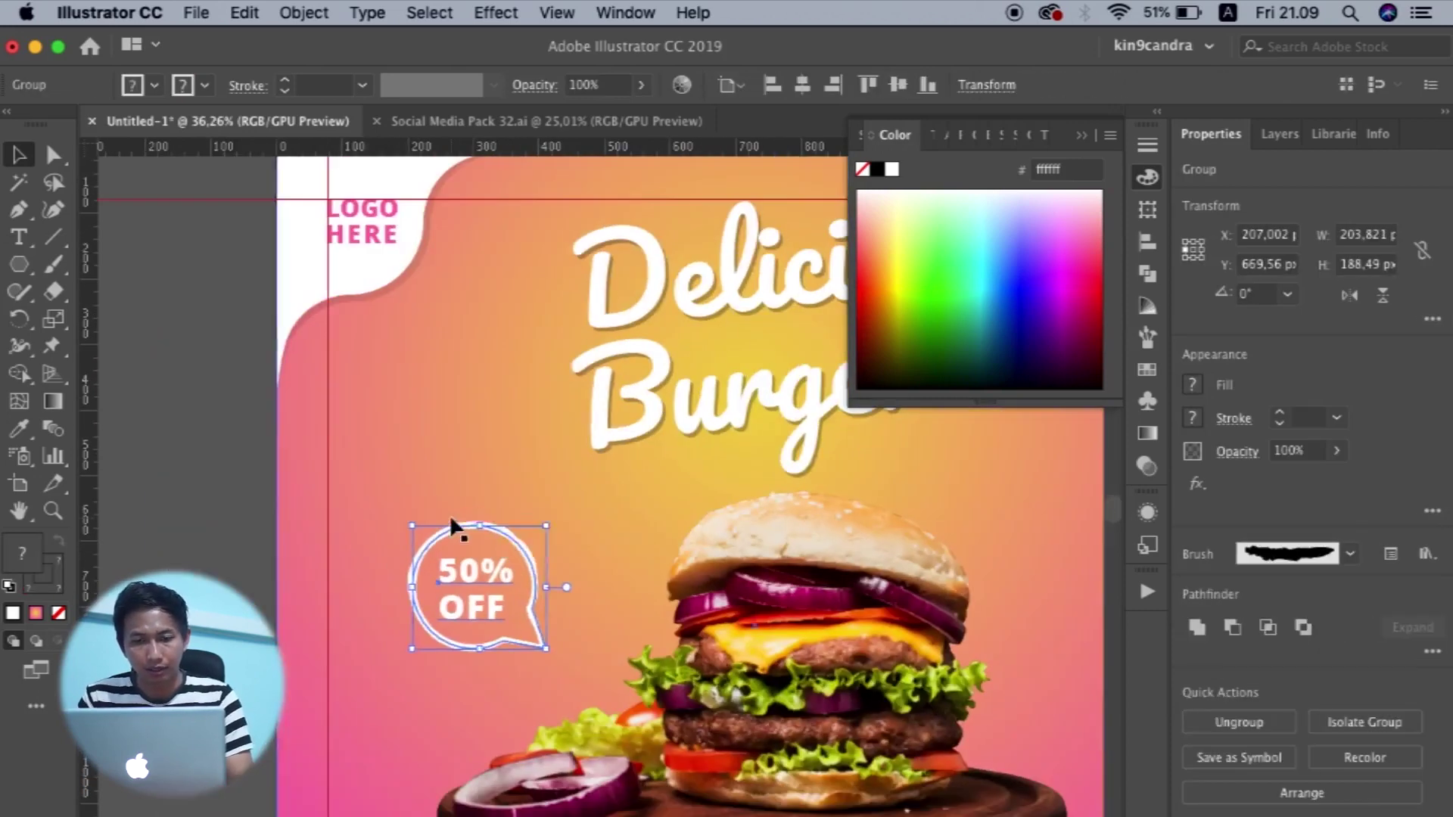
scroll(449, 514, "down", 1)
left_click(215, 573)
scroll(216, 573, "up", 2)
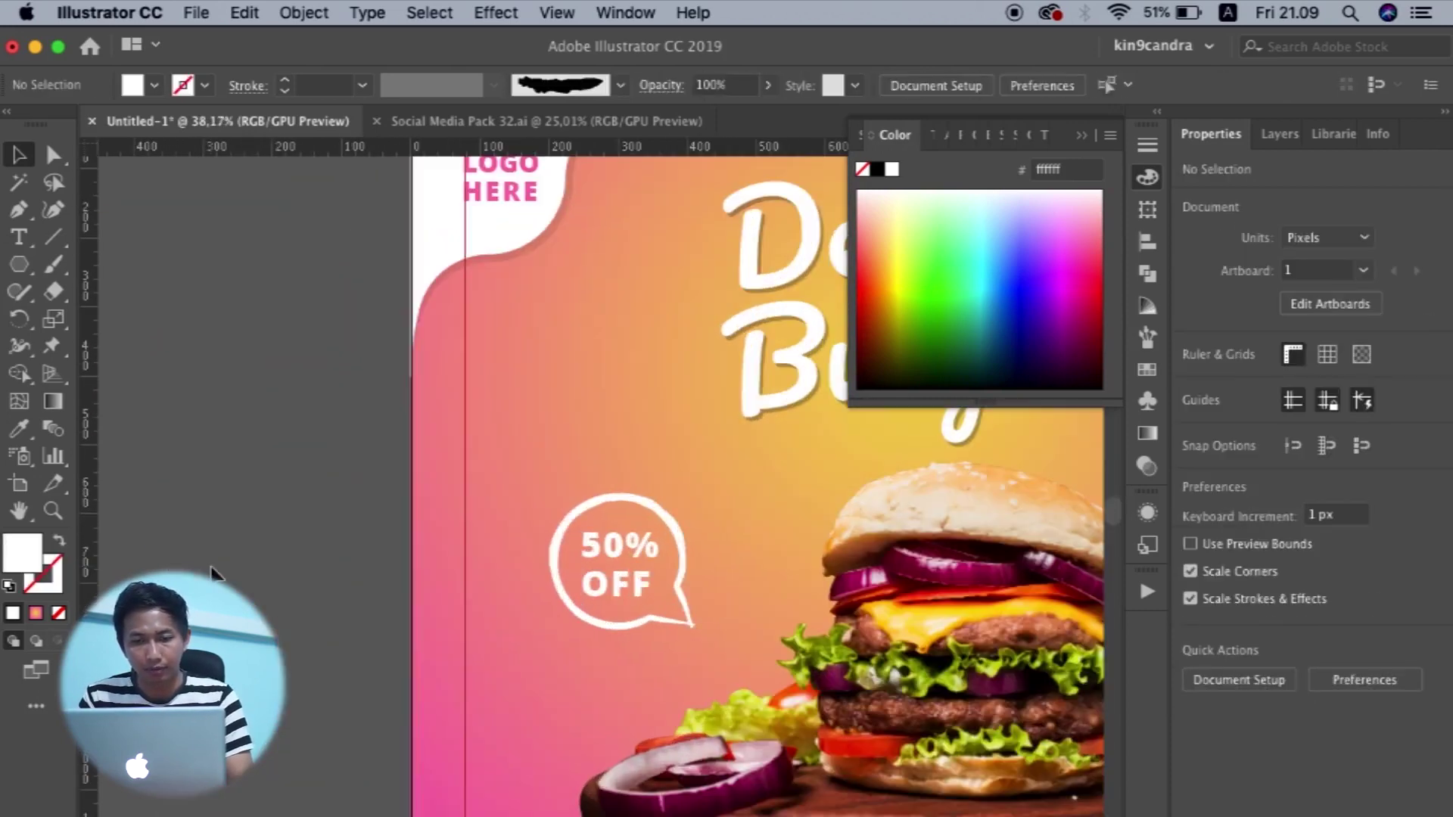
Isolate the 50% OFF group and expand the appearance of the speech bubble's brushed outline.
left_click(619, 489)
right_click(620, 488)
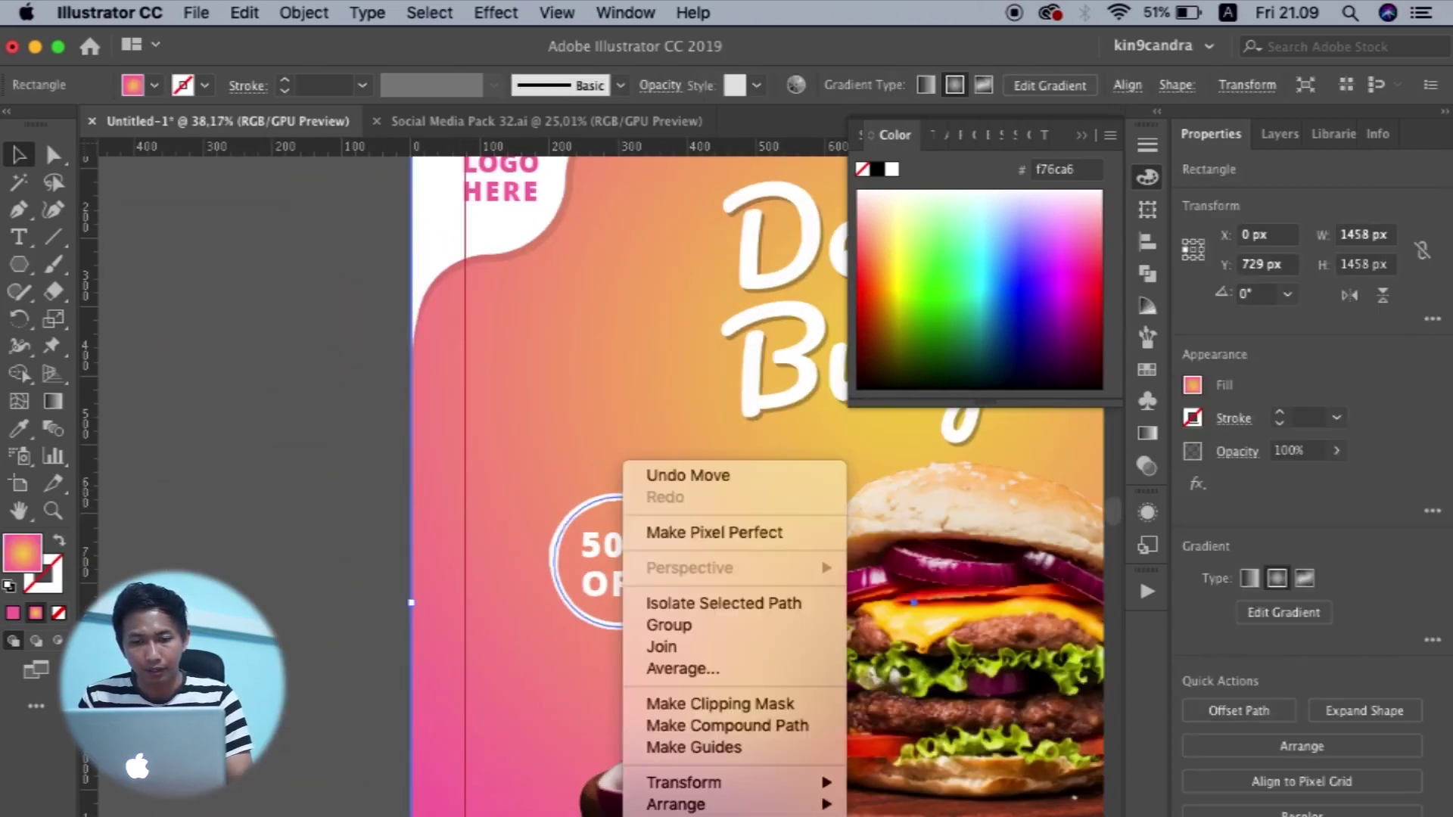
left_click(542, 564)
left_click(633, 537)
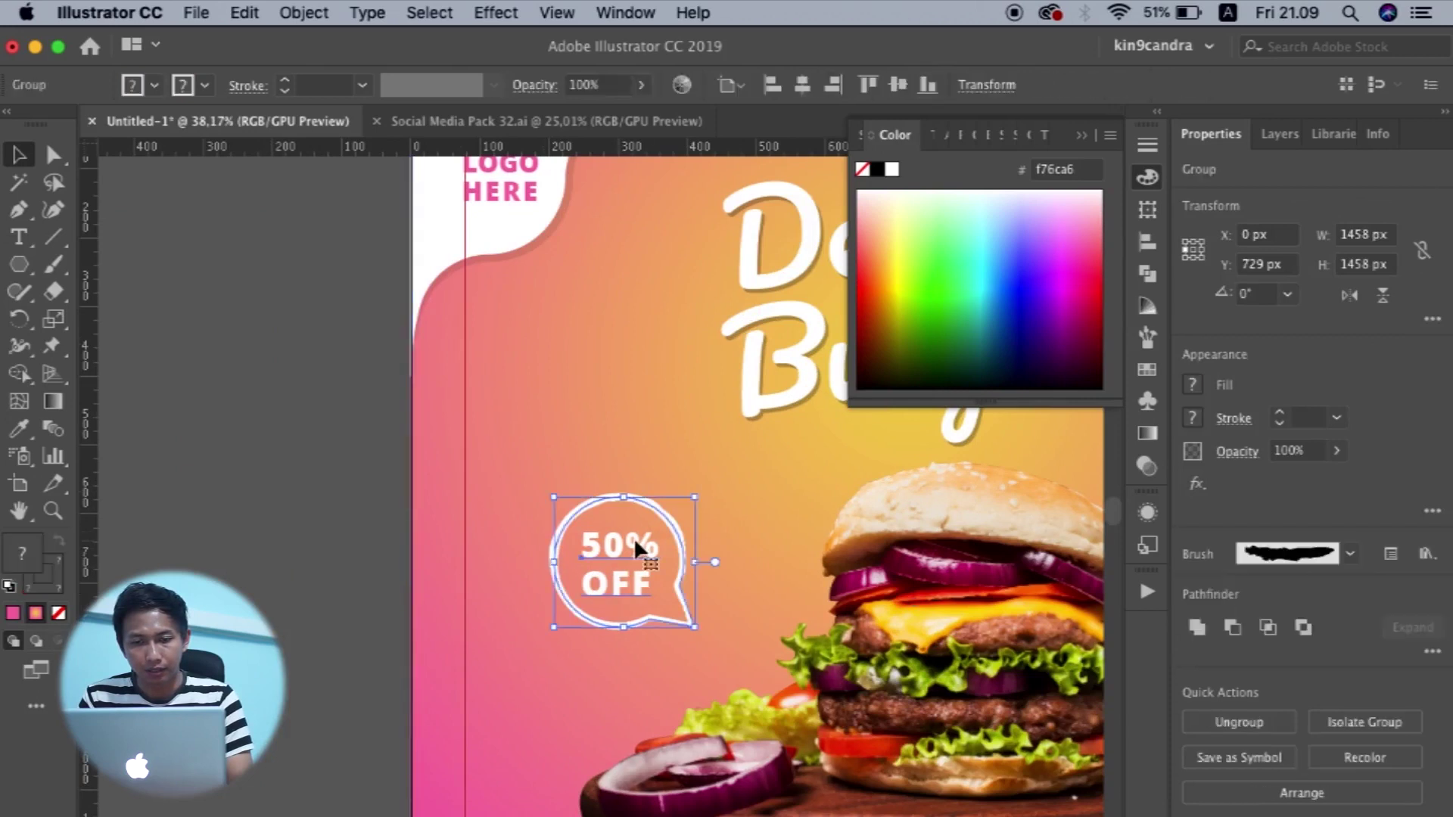
double_click(631, 499)
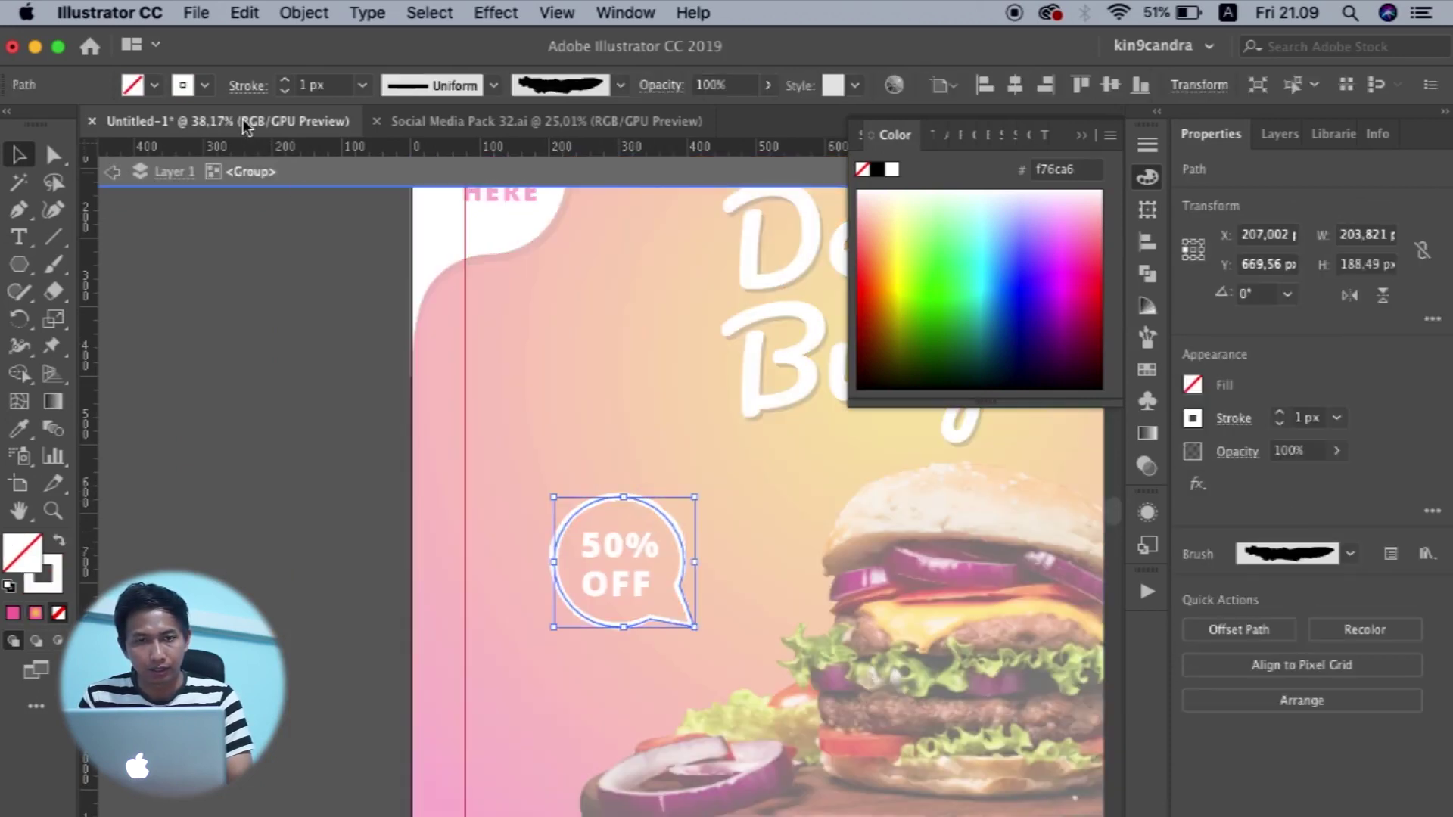
left_click(296, 14)
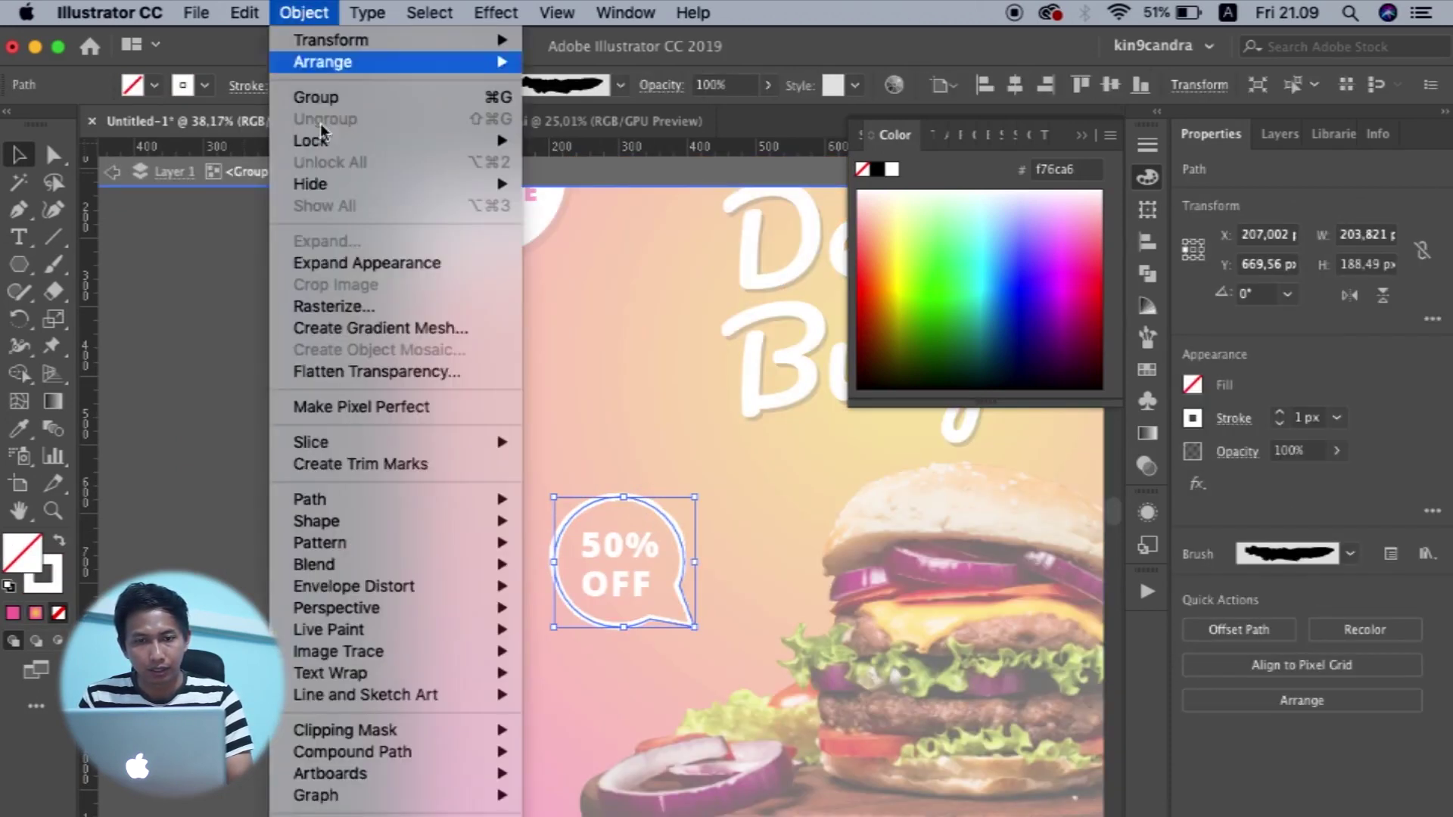
left_click(386, 265)
double_click(275, 580)
scroll(276, 579, "up", 3)
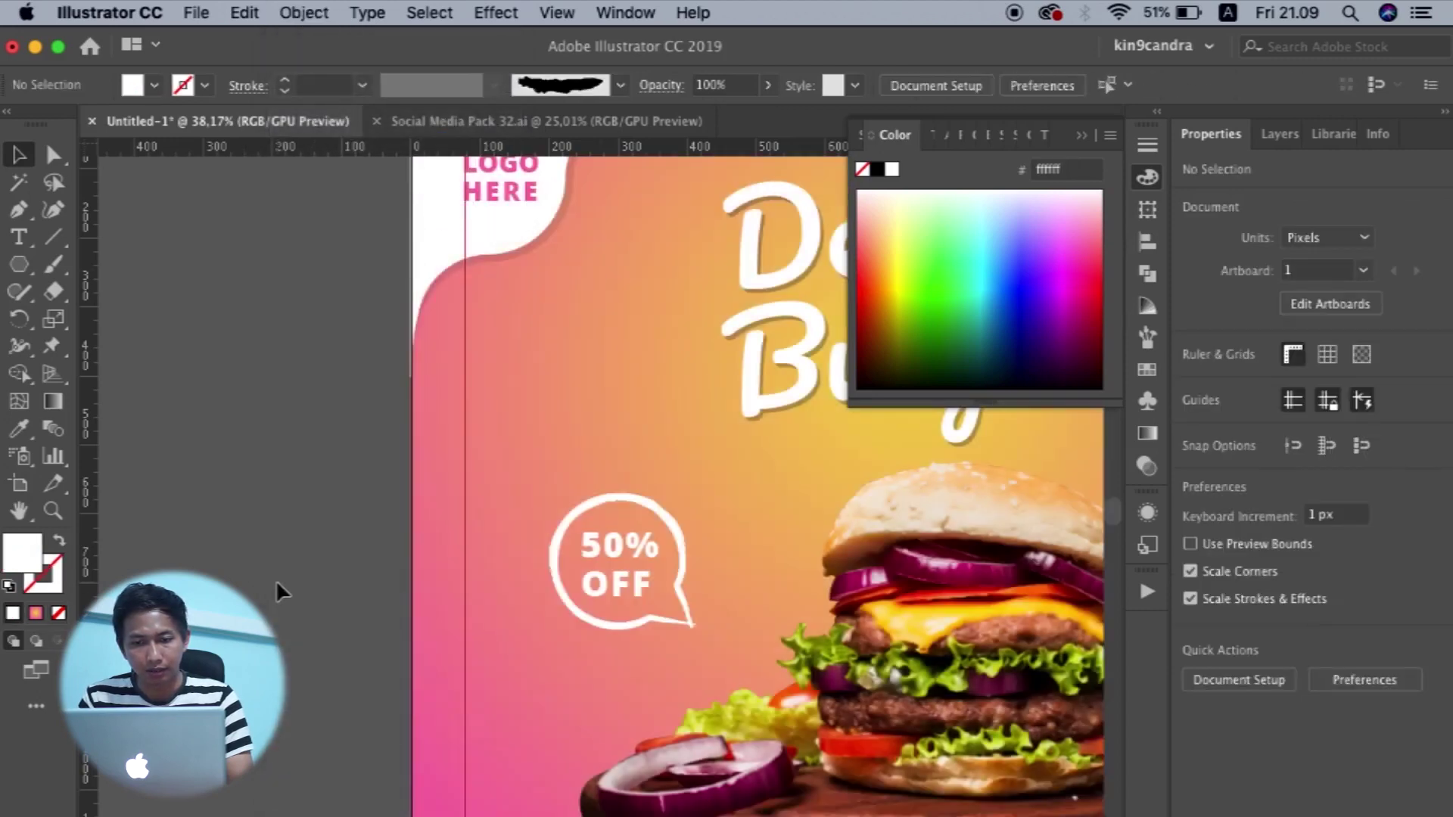
Draw a white-filled heart about 96 × 89 px with the Pen tool on the empty area beside the artboard.
scroll(275, 579, "down", 3)
scroll(392, 542, "down", 2)
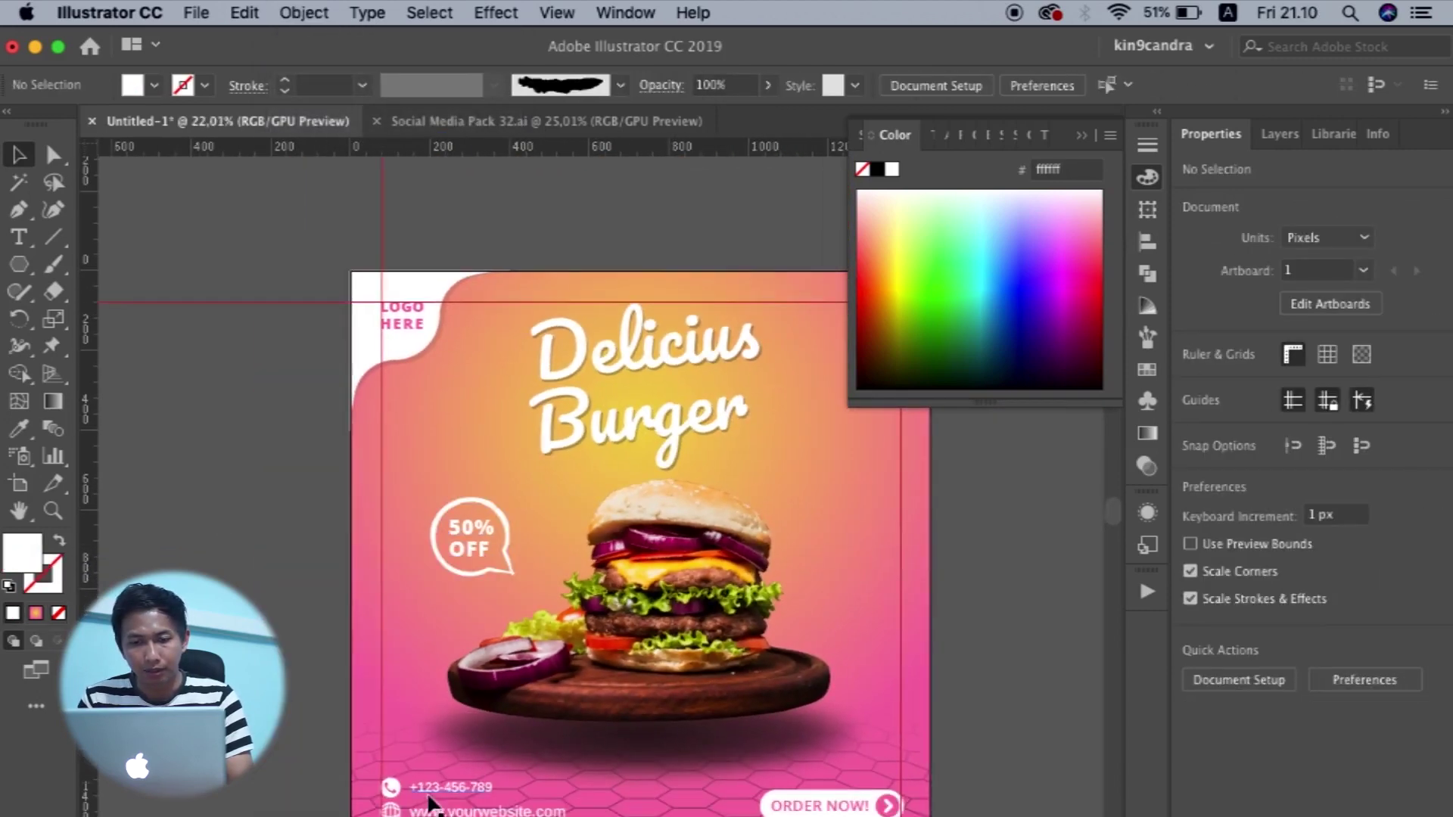
scroll(429, 806, "up", 3)
scroll(850, 668, "left", 3)
scroll(850, 668, "down", 2)
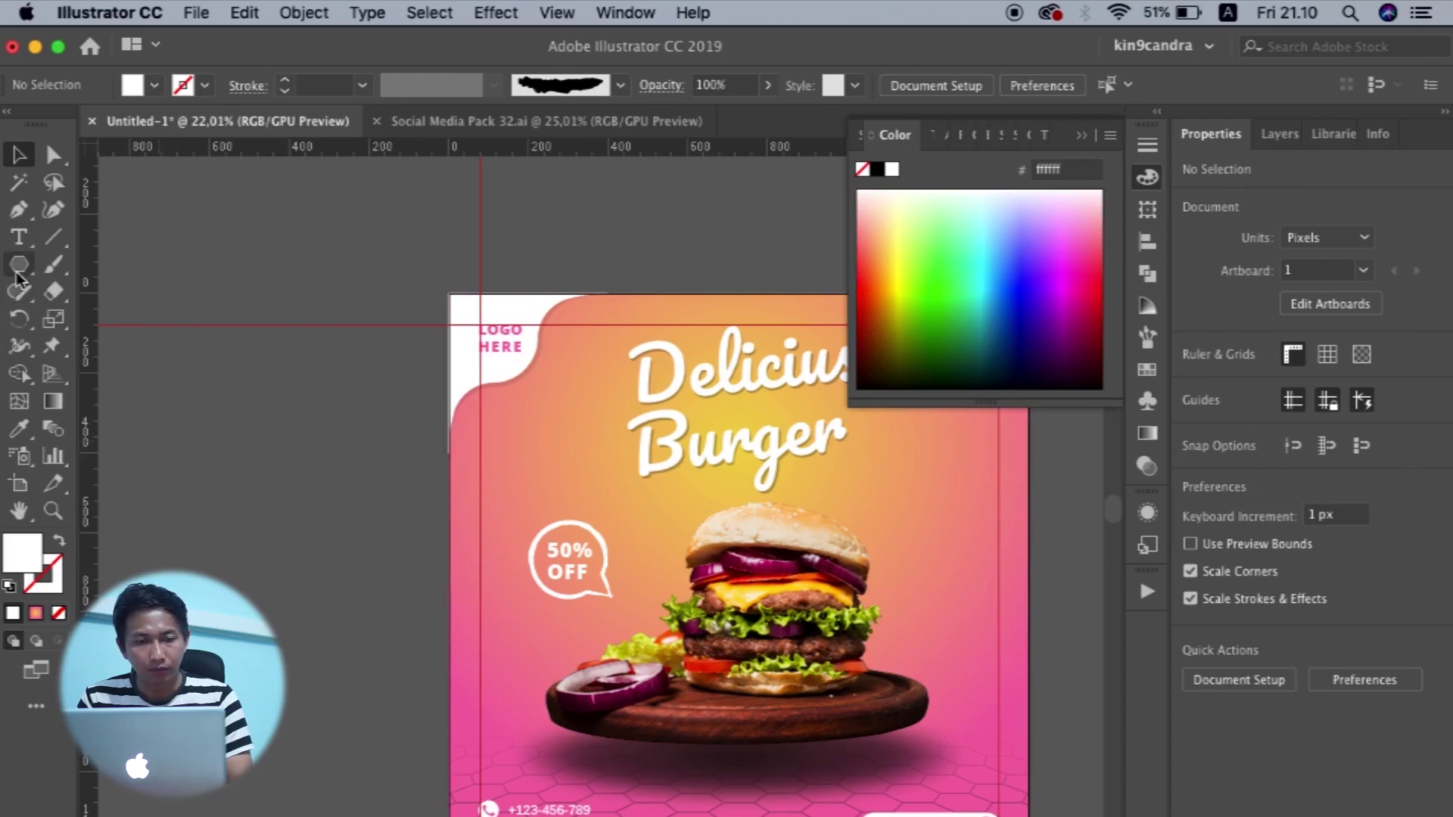
left_click(19, 210)
scroll(389, 601, "up", 3)
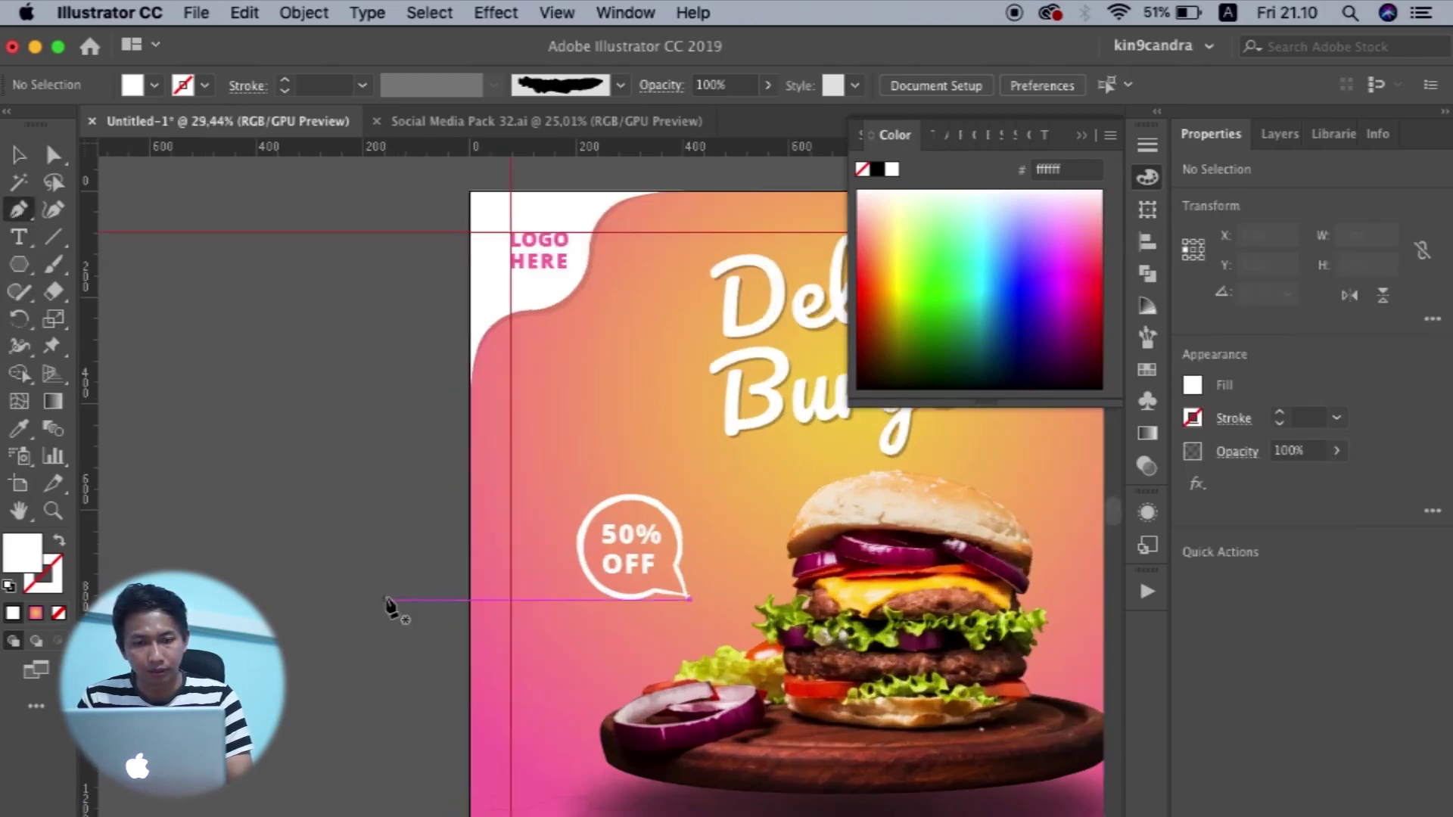
left_click_drag(327, 564, 323, 608)
scroll(357, 528, "up", 2)
scroll(329, 542, "up", 2)
scroll(329, 542, "up", 1)
key("v")
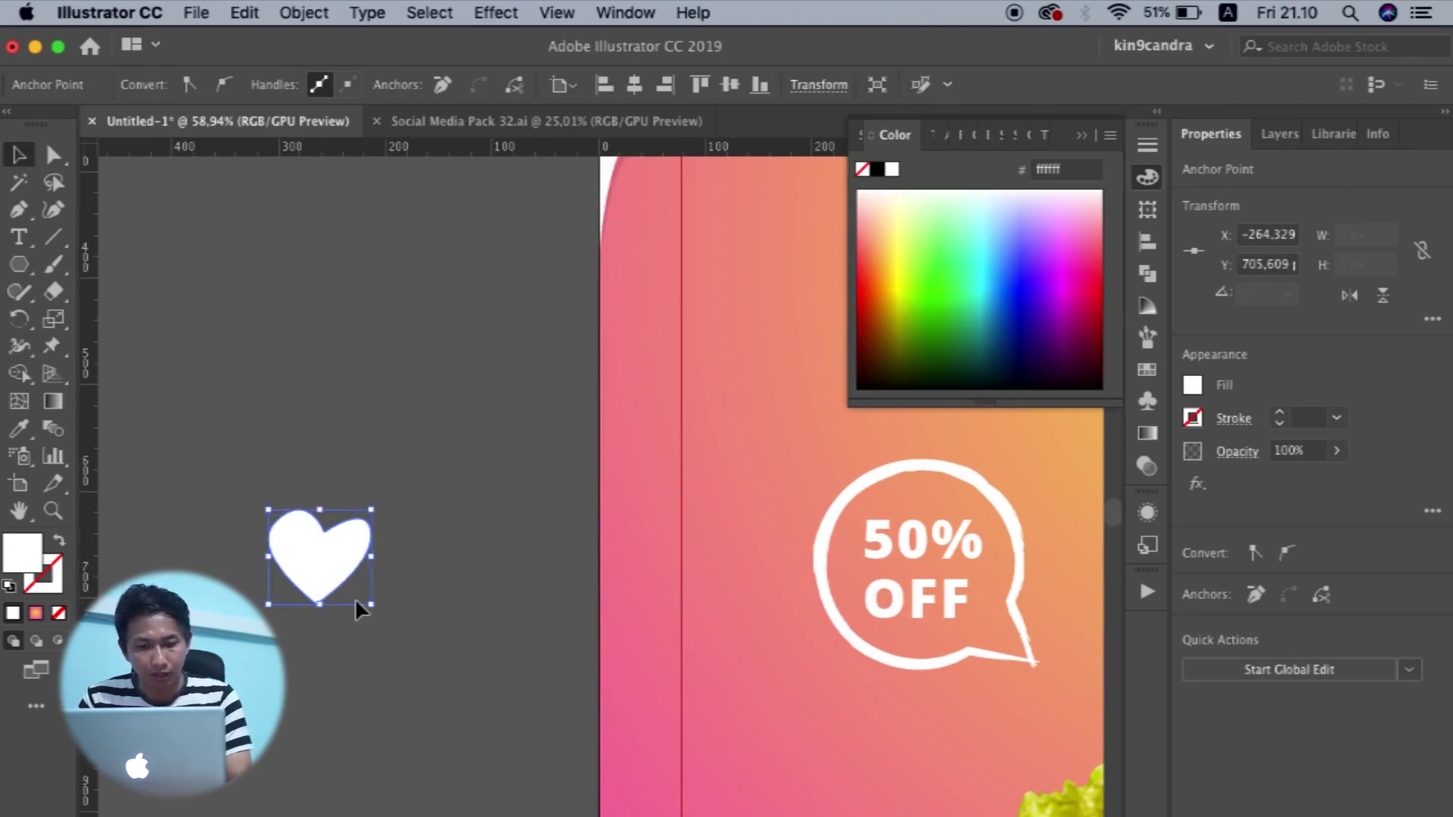
Swap the heart's fill and stroke to leave only a white outline, and set the stroke weight to 11 px.
key("shift+x")
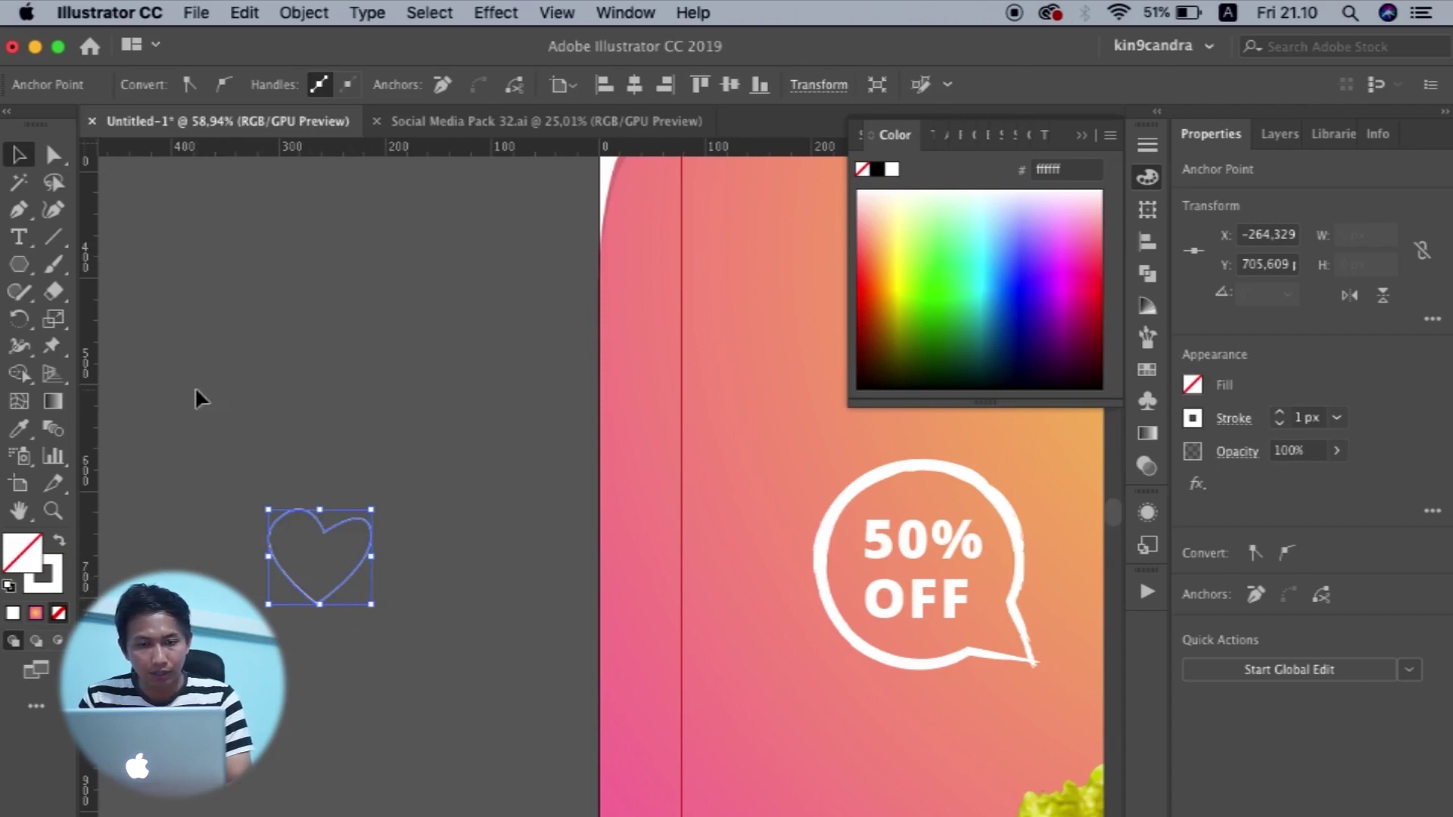
left_click(224, 195)
left_click(348, 536)
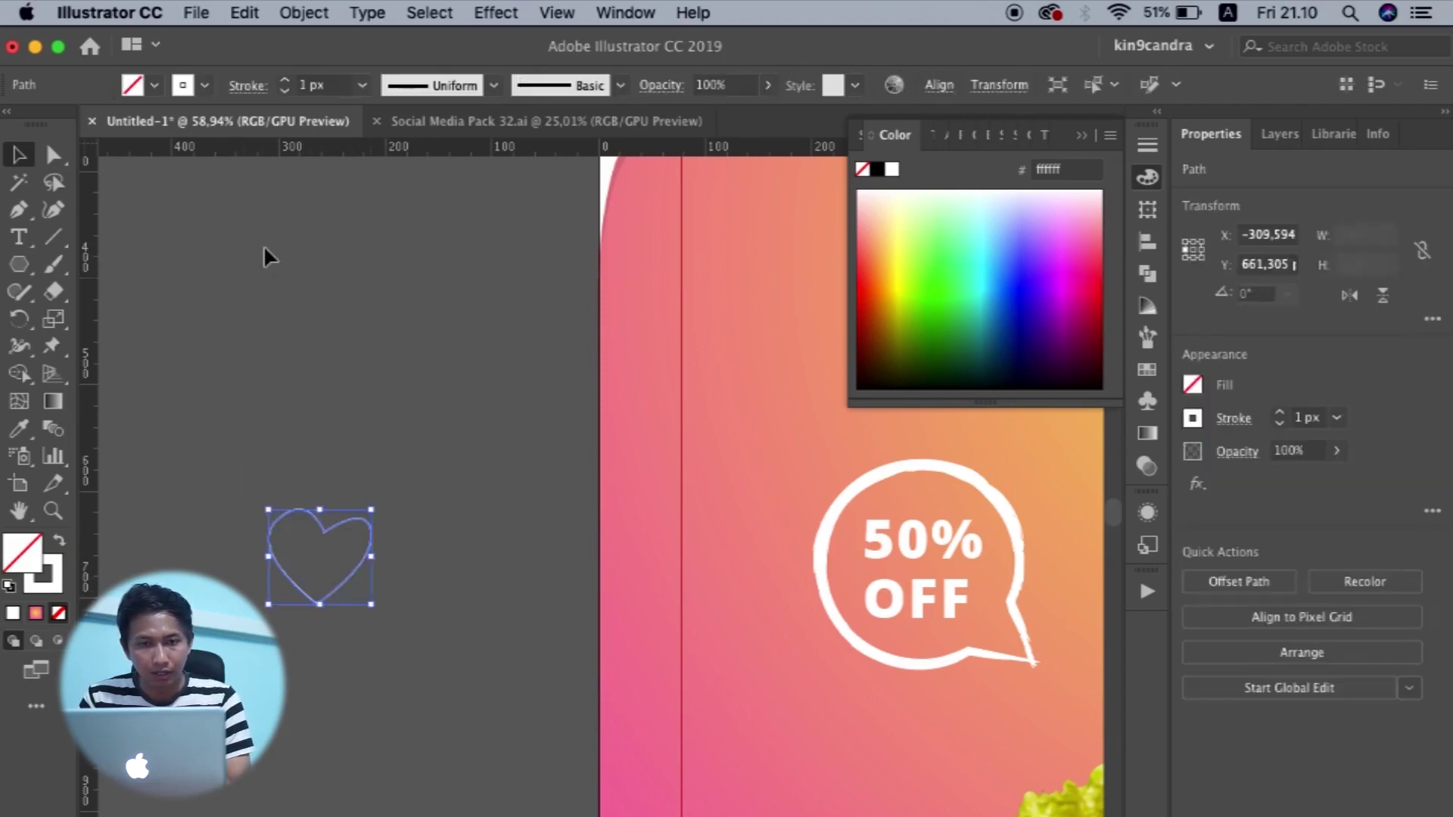
left_click(285, 81)
left_click(286, 80)
left_click(285, 81)
left_click(285, 81)
left_click(419, 467)
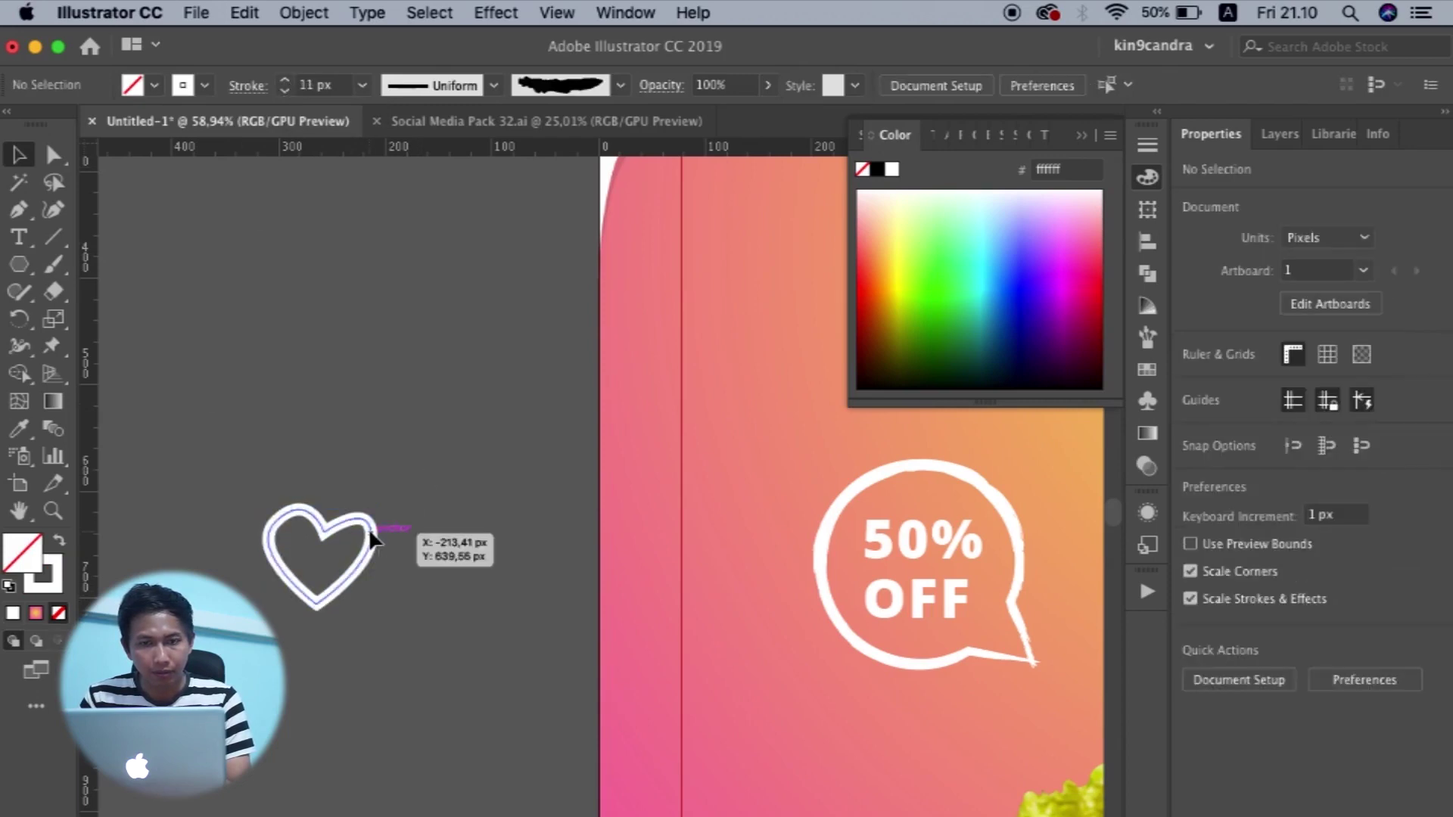
Apply the variable width profile with two bulges and a narrow middle to the heart's outline.
left_click(370, 528)
left_click(498, 86)
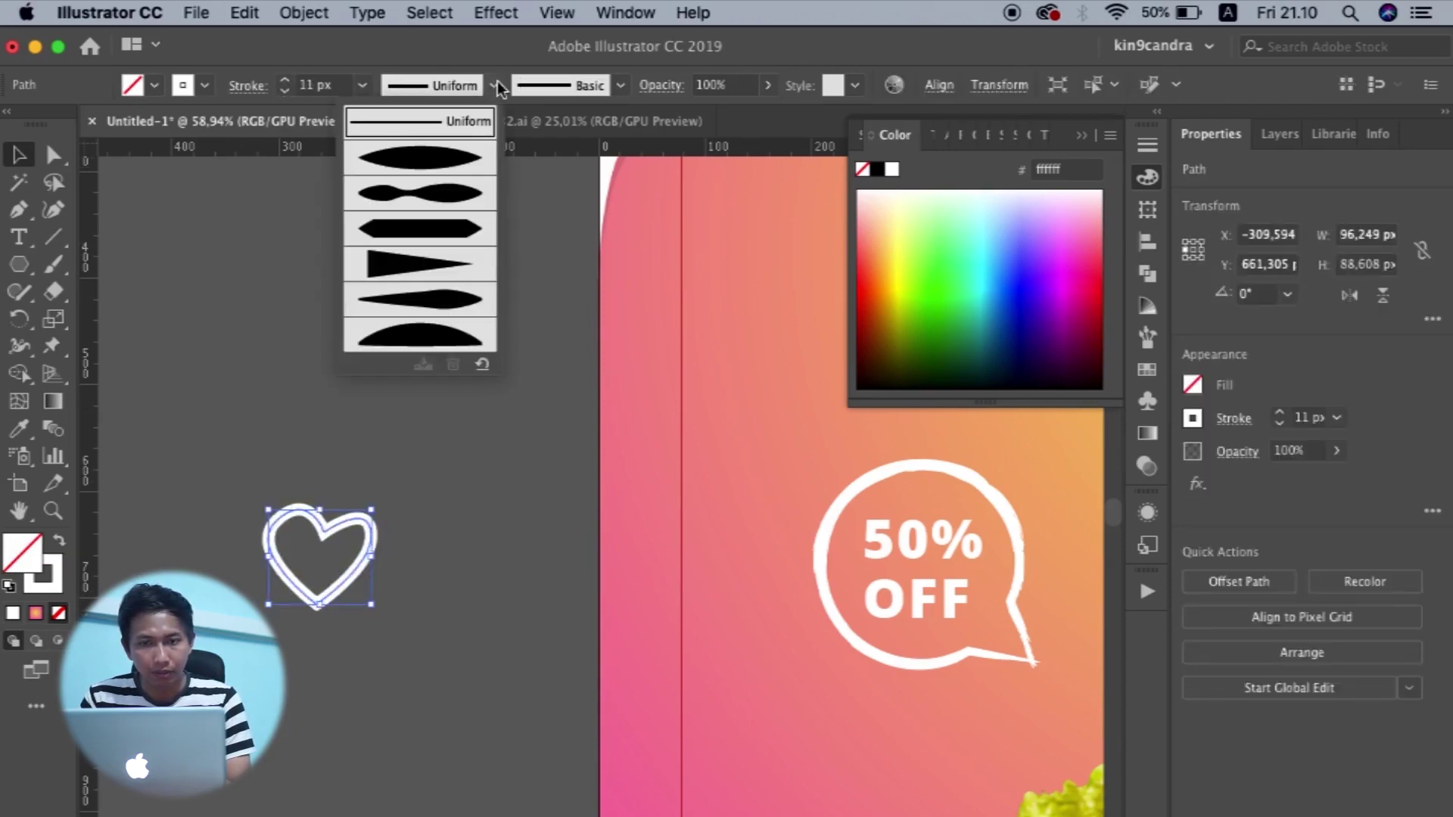
left_click(457, 203)
left_click(493, 434)
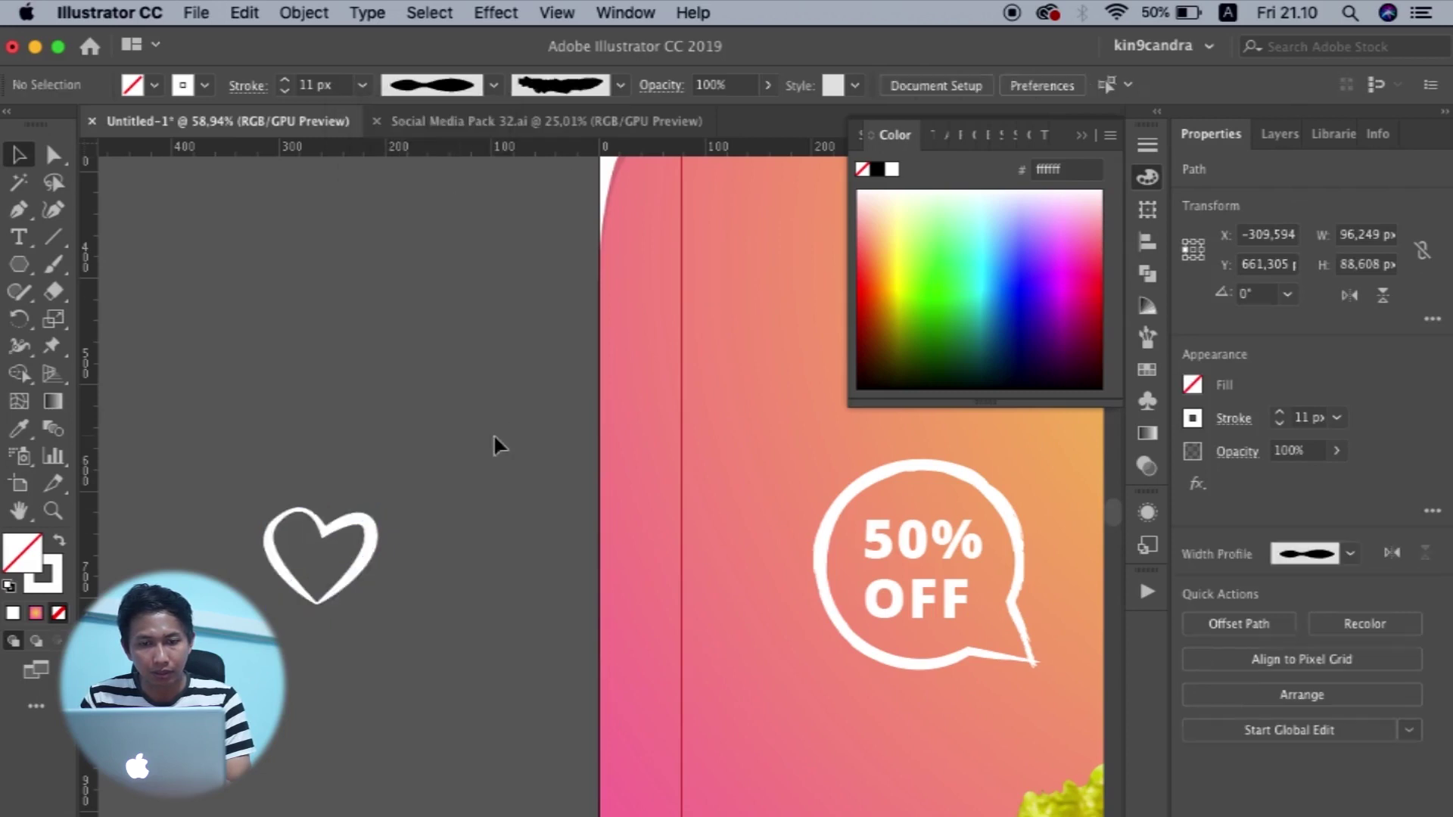
Place the heart to the right of the burger, scaled to about 65 × 62 px and rotated to about 309°.
scroll(493, 434, "down", 5)
left_click_drag(556, 454, 765, 434)
scroll(669, 444, "up", 5)
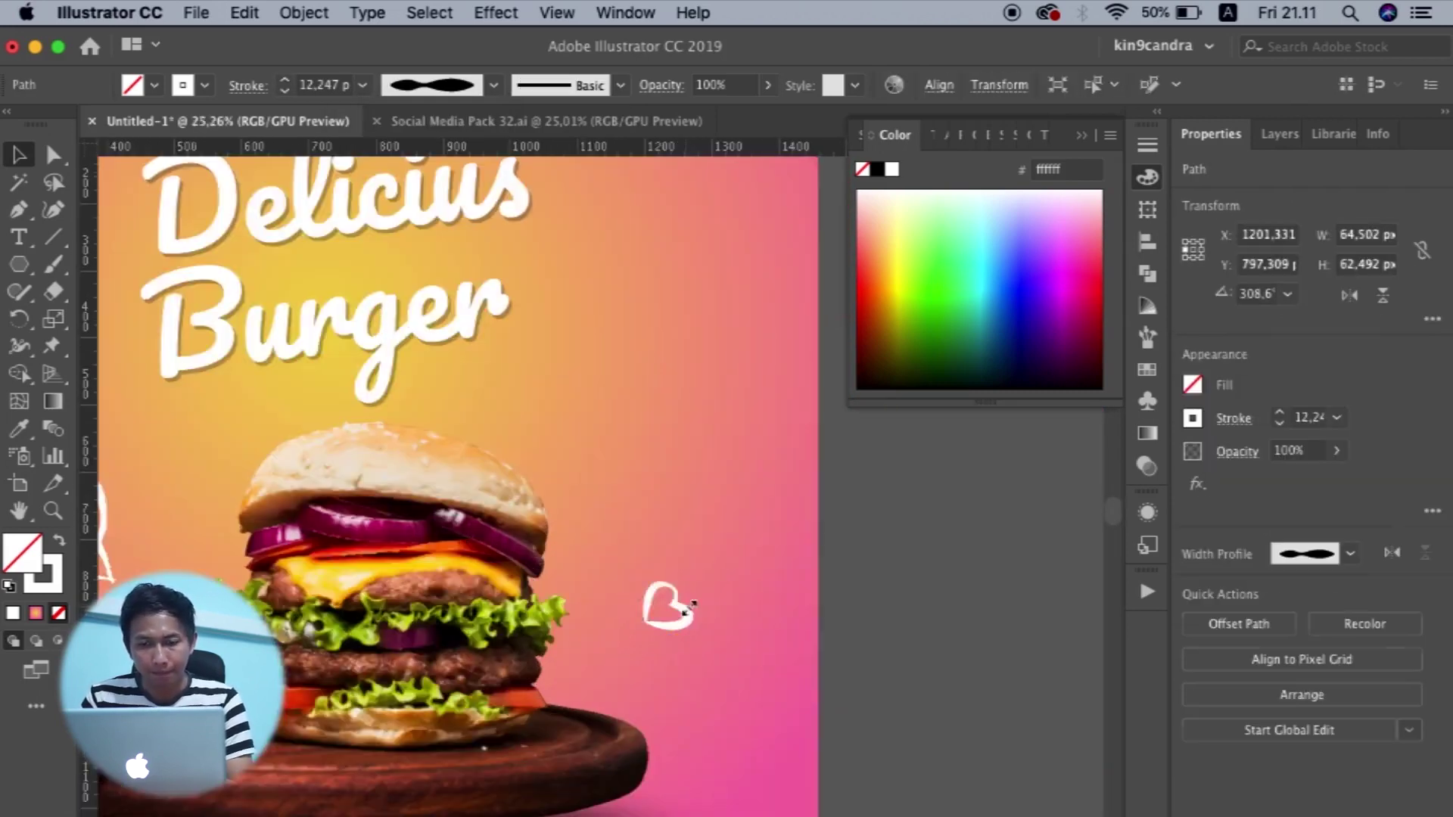
Place a smaller heart copy, about 30 × 31 px and rotated to about 39°, between the speech bubble and the bun.
scroll(728, 657, "down", 4)
left_click_drag(727, 657, 356, 492)
scroll(356, 492, "up", 5)
left_click_drag(392, 564, 518, 587)
scroll(477, 616, "up", 2)
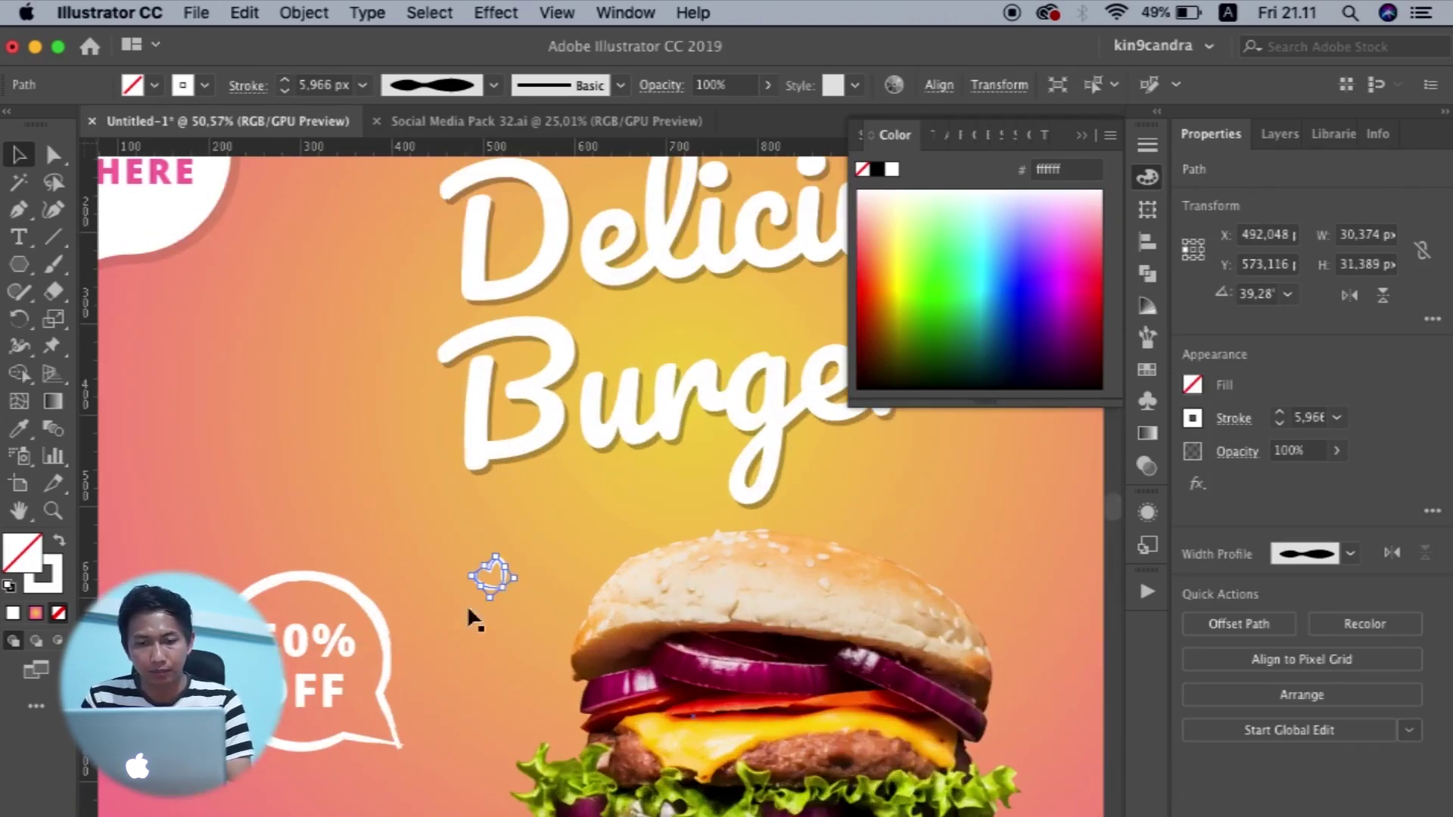
Place a third small, rotated heart copy above the right side of the bun, below the Burger title.
scroll(379, 570, "down", 4)
left_click_drag(379, 570, 704, 431)
scroll(728, 446, "up", 6)
left_click(924, 684)
scroll(924, 684, "down", 6)
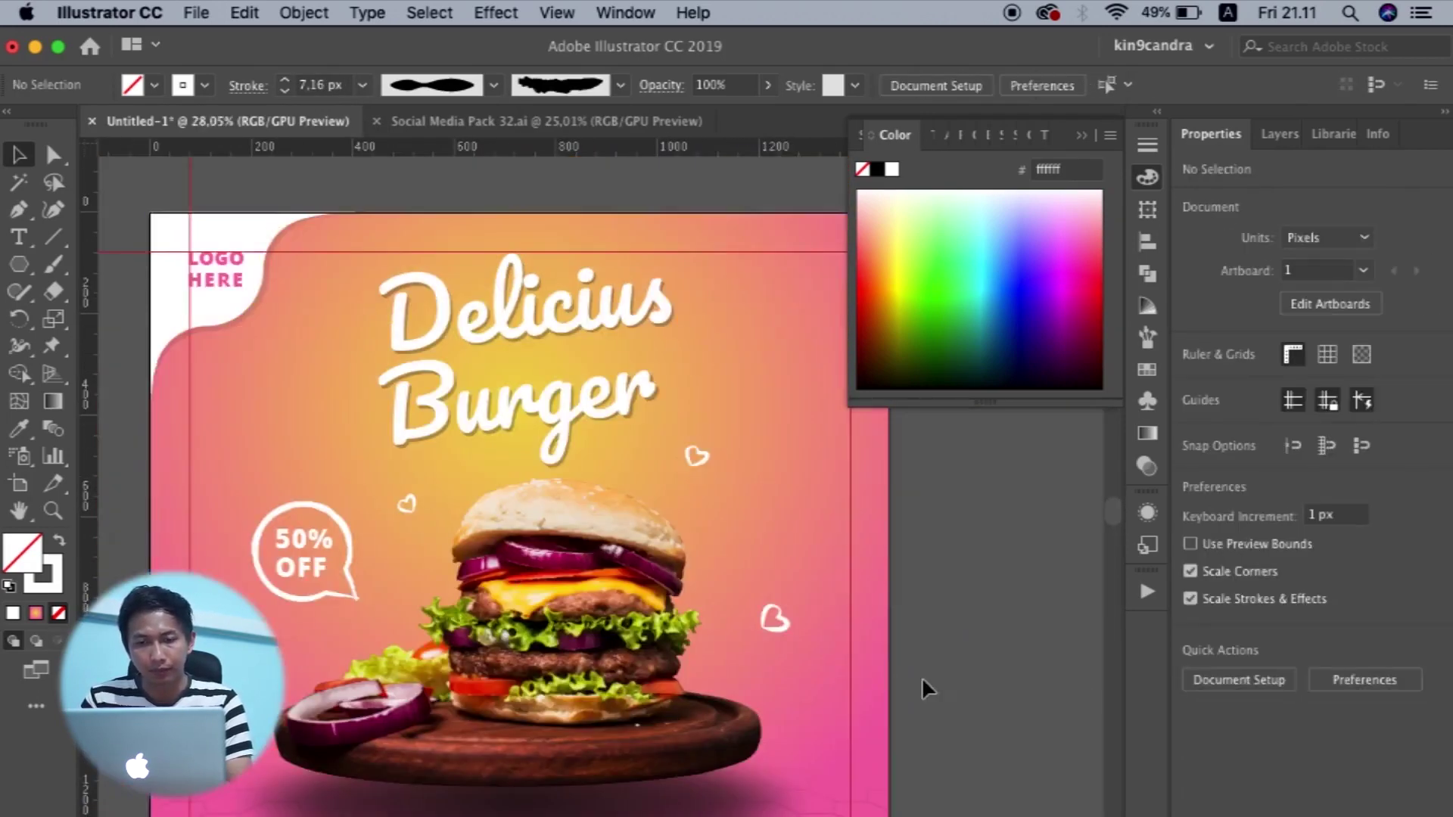
scroll(991, 621, "up", 2)
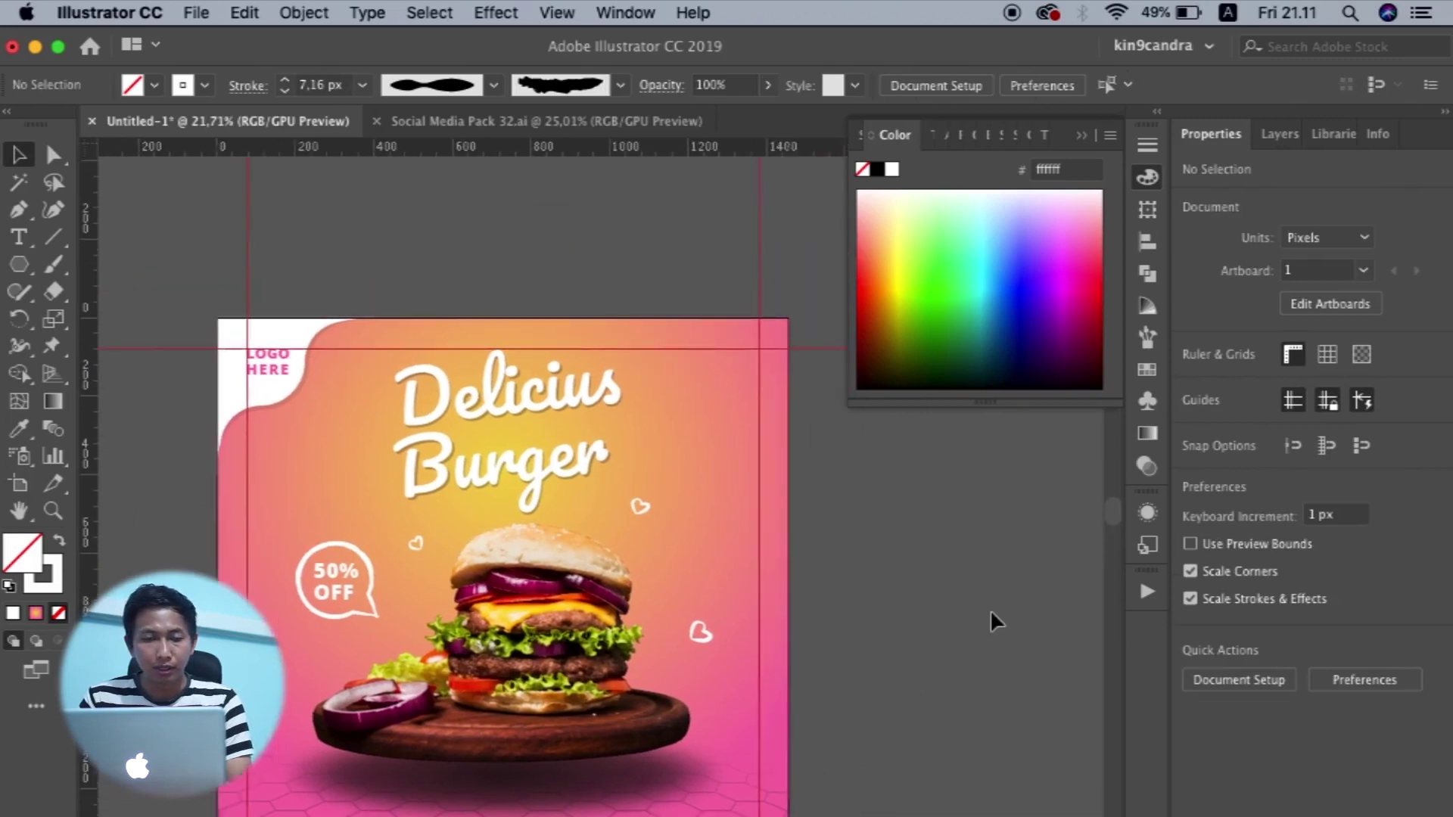
Draw a circle about 13 × 13 px near the poster's upper-right guide corner, with a white fill and no stroke.
left_click_drag(25, 269, 102, 324)
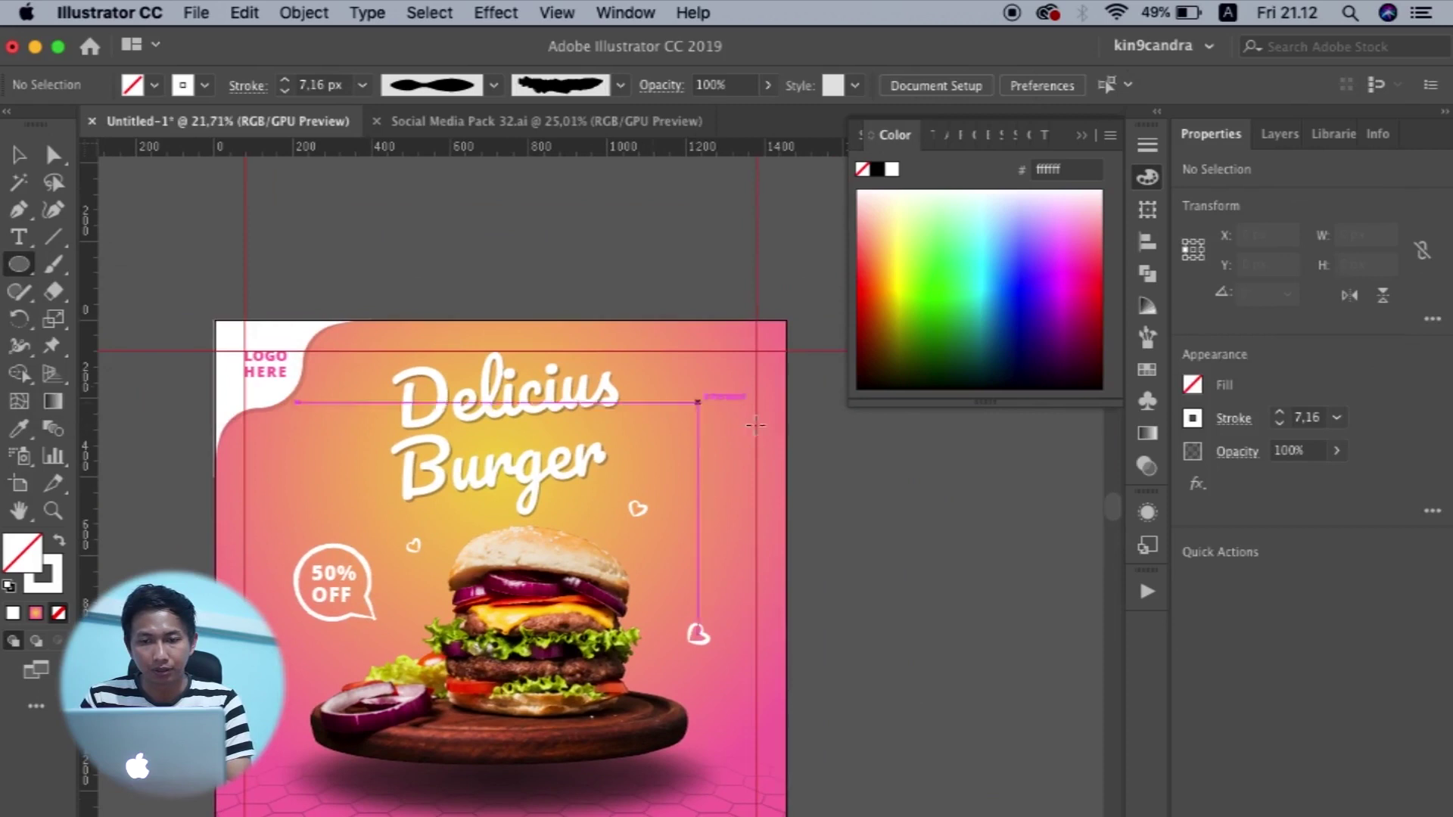
scroll(741, 382, "up", 5)
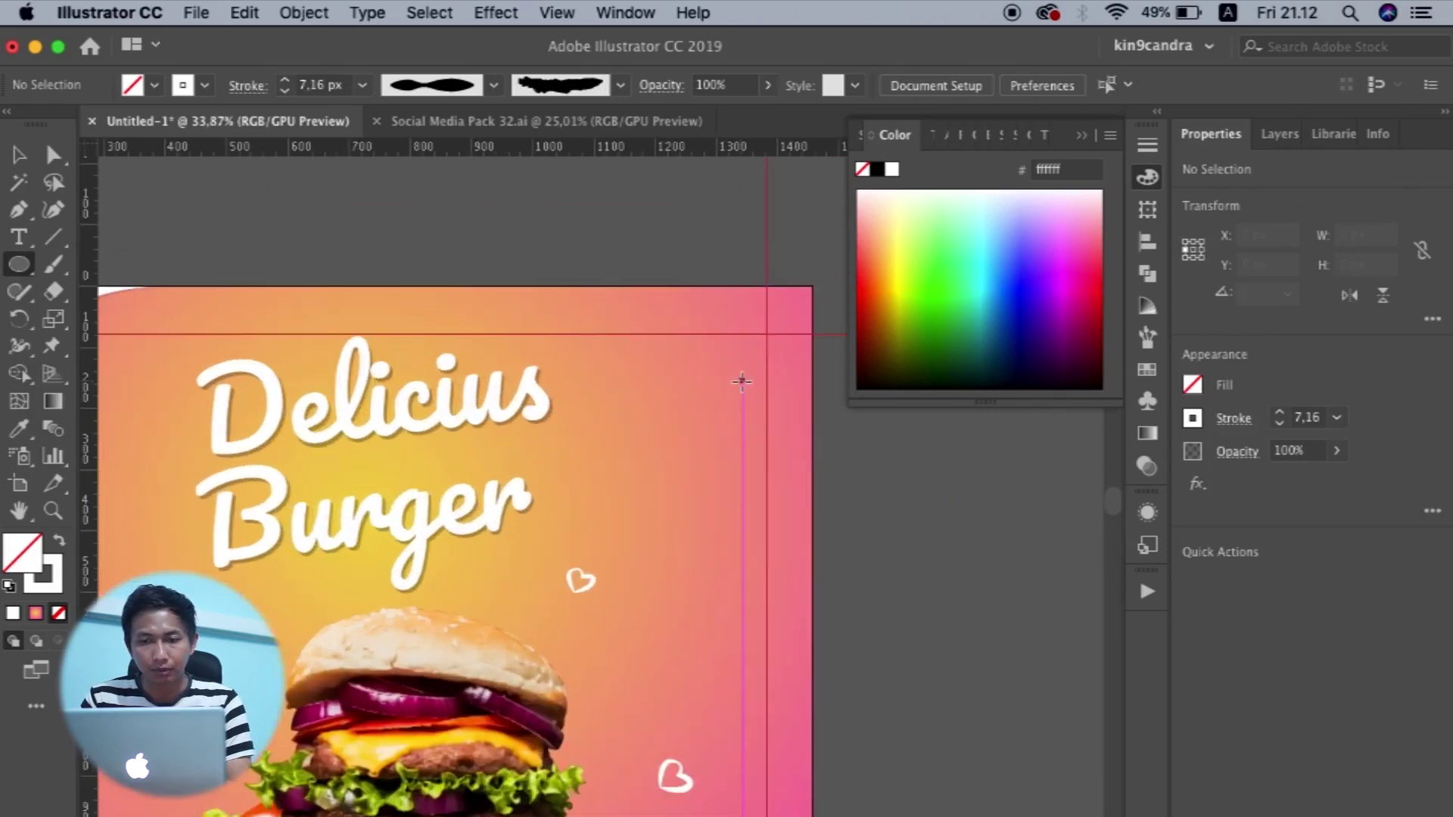
left_click_drag(658, 456, 683, 477)
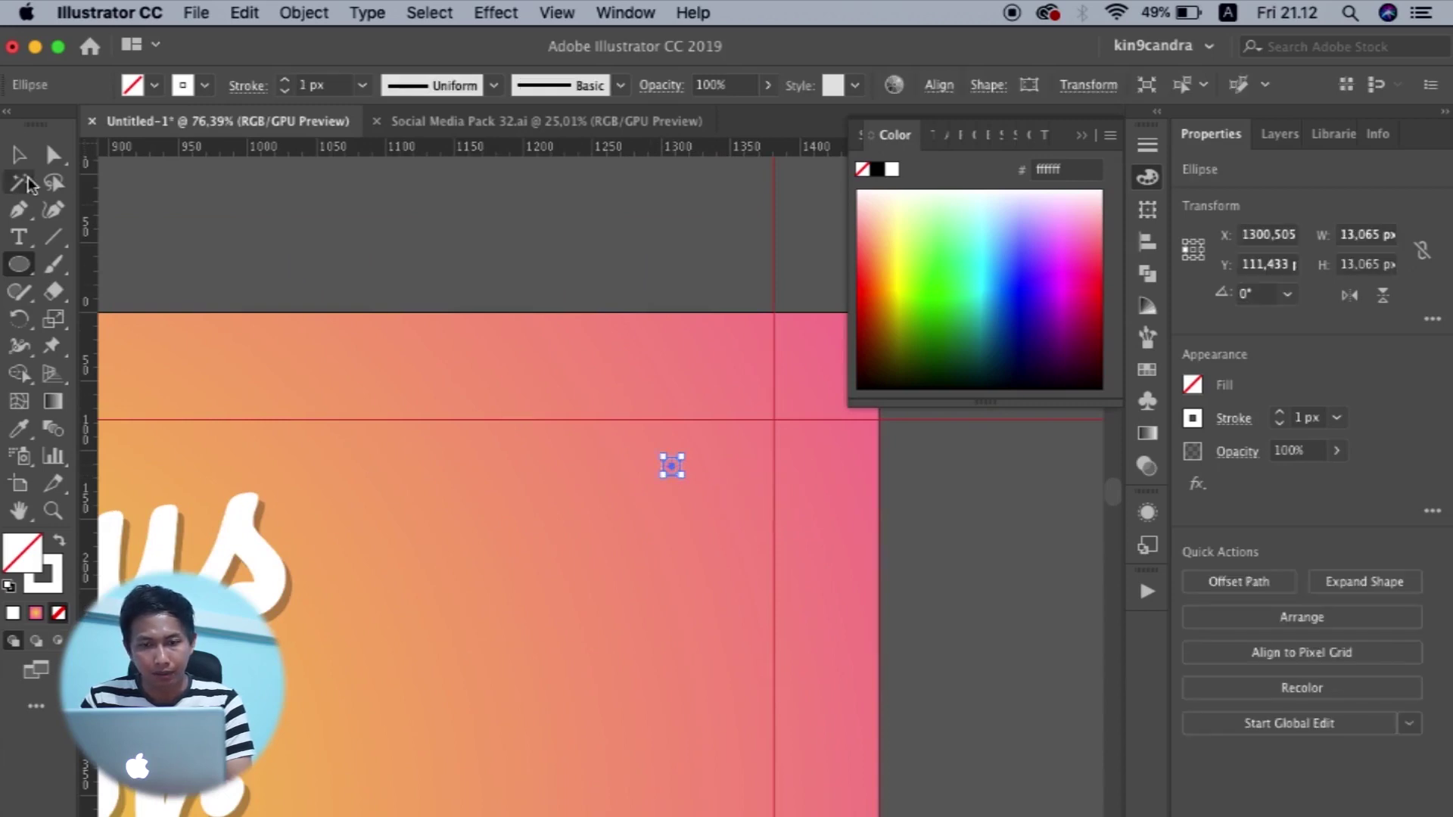
key("v")
key("shift+x")
Duplicate the white dot at even spacing to build a grid of two columns and four rows.
scroll(740, 632, "up", 5)
scroll(658, 464, "up", 3)
left_click_drag(584, 451, 675, 532, "alt")
left_click(585, 452, "shift")
key("ctrl+d")
key("ctrl+d")
Group the dots and place a copy of the grid at the poster's left margin, beside the wooden board.
scroll(674, 558, "down", 2)
left_click_drag(685, 632, 306, 652)
scroll(672, 422, "down", 3)
scroll(306, 652, "down", 5)
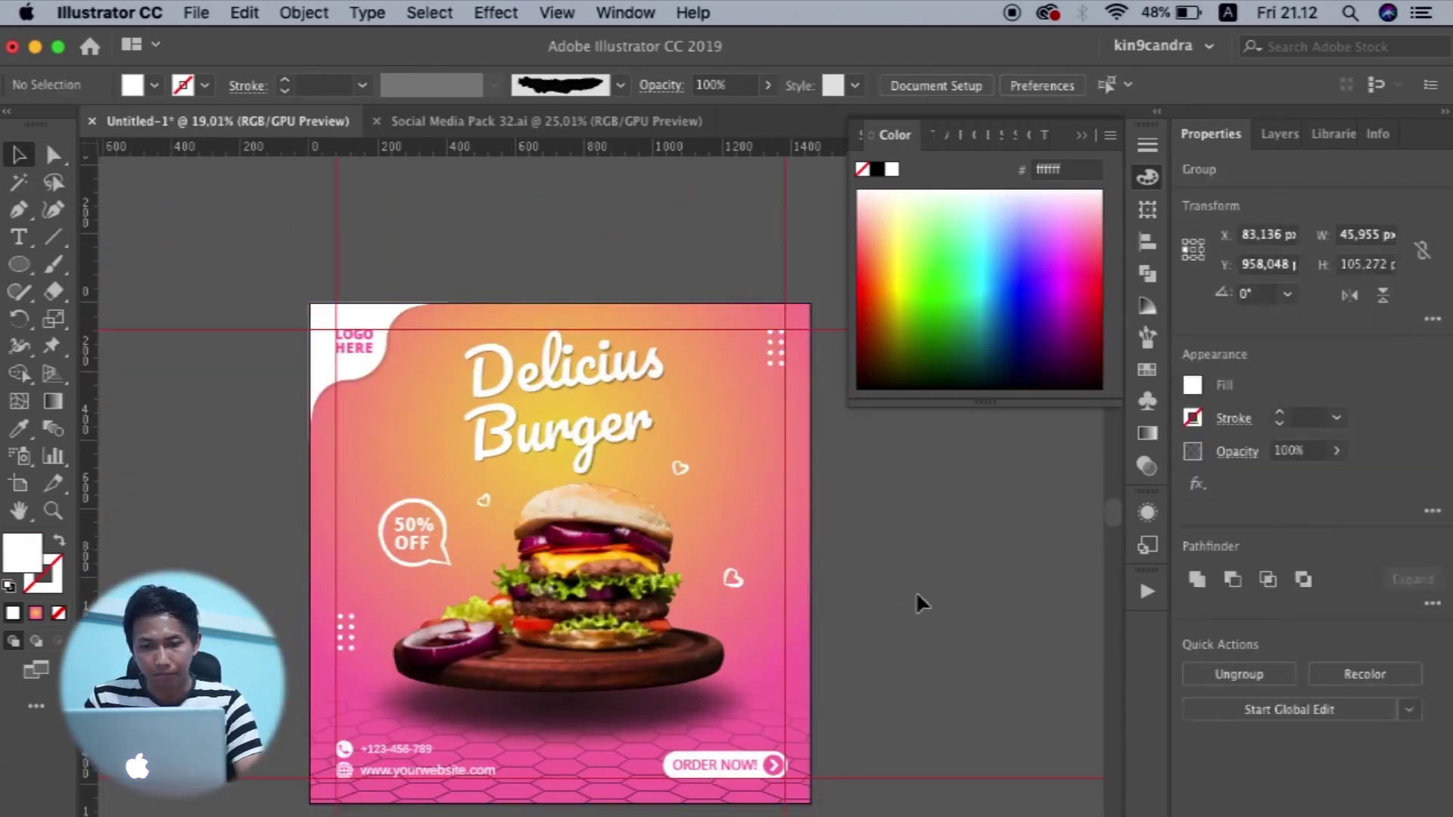
Scale the dot grid down to about 39 × 89 px and place a matching copy at the left margin, beside the wooden board.
scroll(600, 487, "up", 4)
scroll(749, 633, "down", 4)
scroll(886, 627, "up", 1)
left_click(885, 627)
left_click(814, 591)
left_click(869, 513)
scroll(869, 513, "up", 2)
scroll(806, 298, "down", 2)
left_click_drag(806, 303, 258, 719)
scroll(287, 530, "down", 2)
scroll(273, 651, "up", 1)
Hide the guides and fine-tune the positions of the upper dot grid and the 50% OFF speech bubble.
scroll(732, 525, "down", 2)
left_click(807, 752)
left_click(746, 292)
scroll(757, 295, "up", 2)
left_click_drag(755, 294, 755, 297)
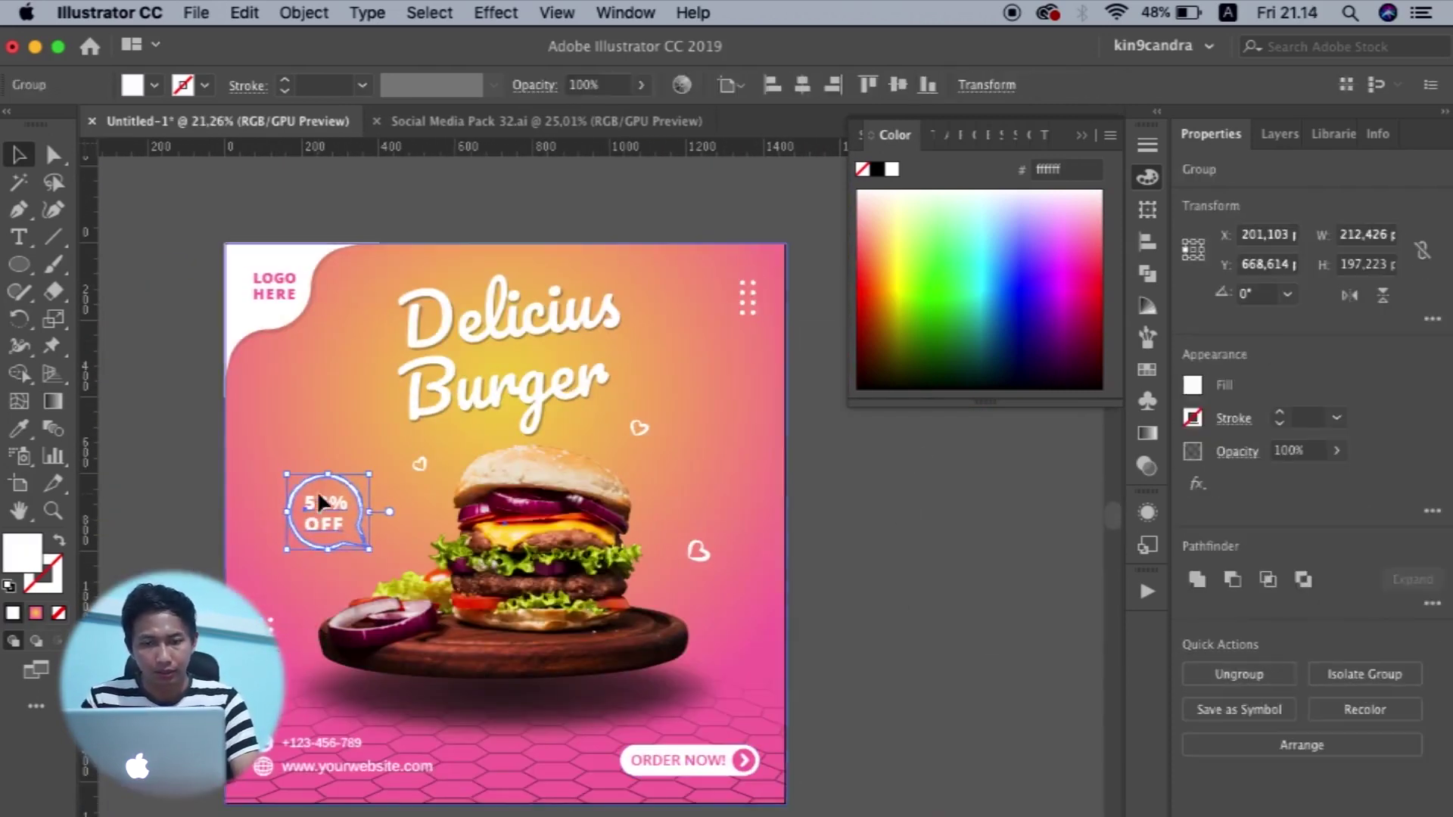
left_click(836, 617)
scroll(227, 567, "down", 1)
scroll(496, 719, "up", 2)
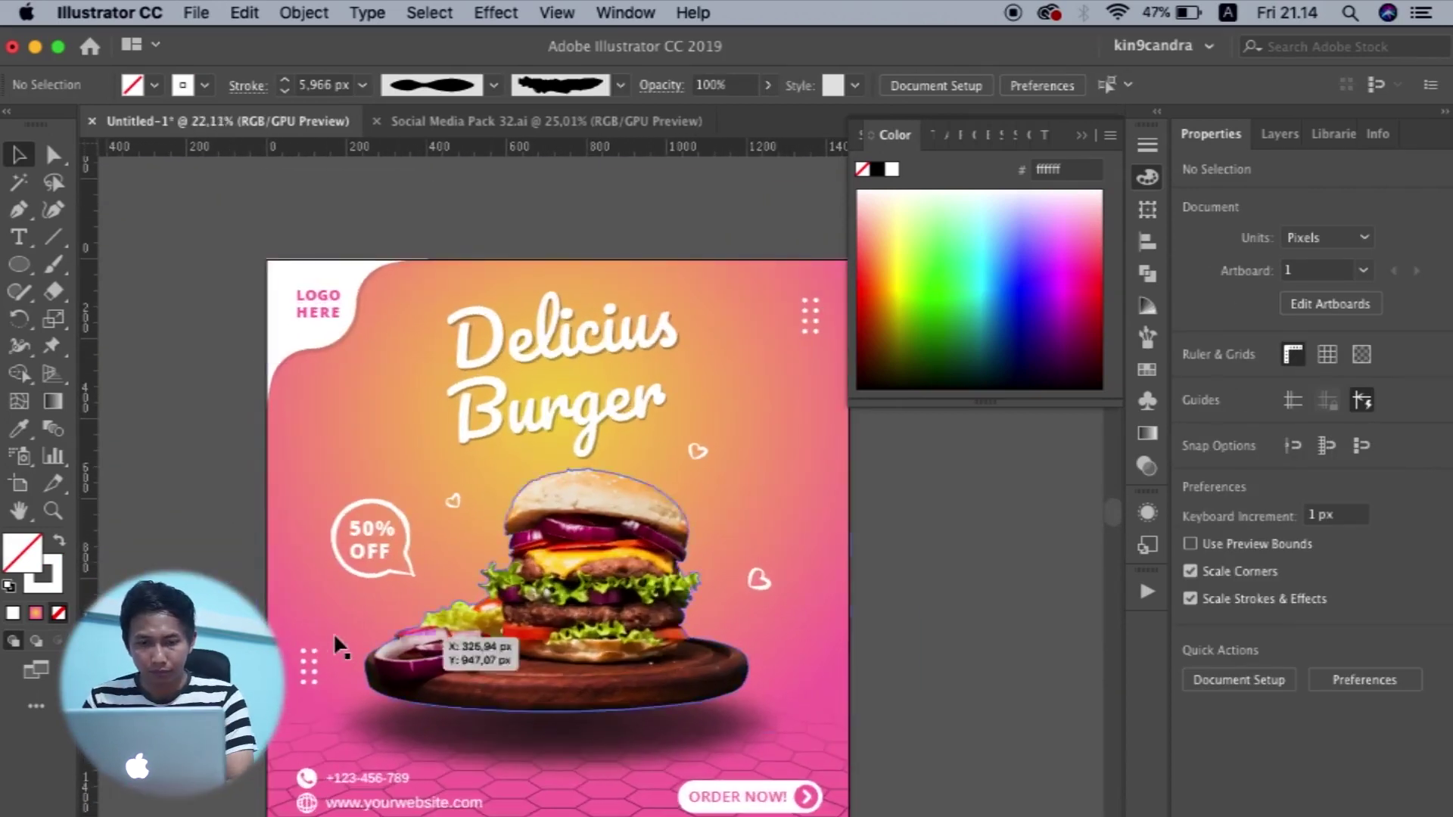
Fill both dot grids with black and set their blending mode to Multiply.
left_click(311, 666)
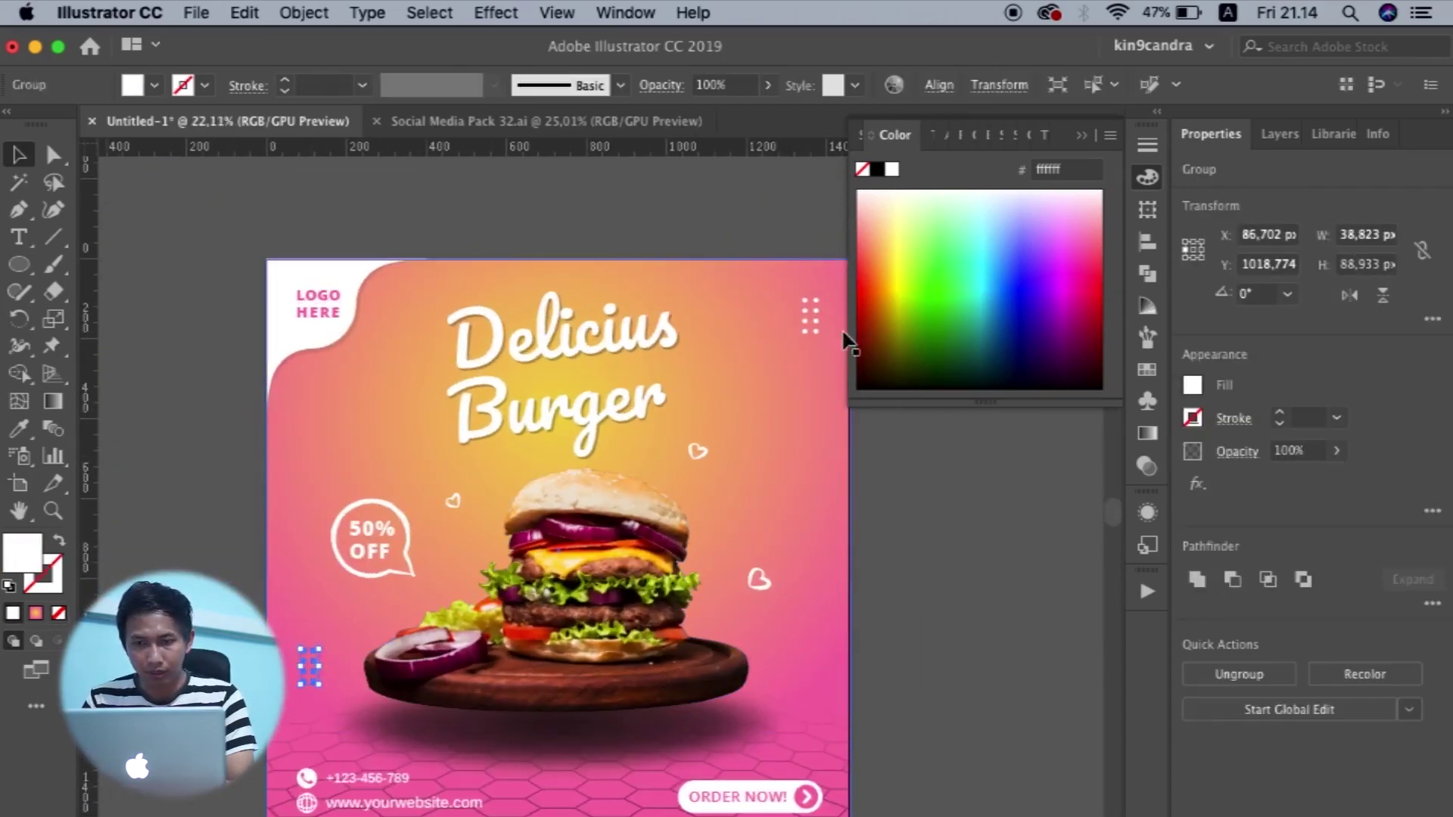
left_click(811, 315, "shift")
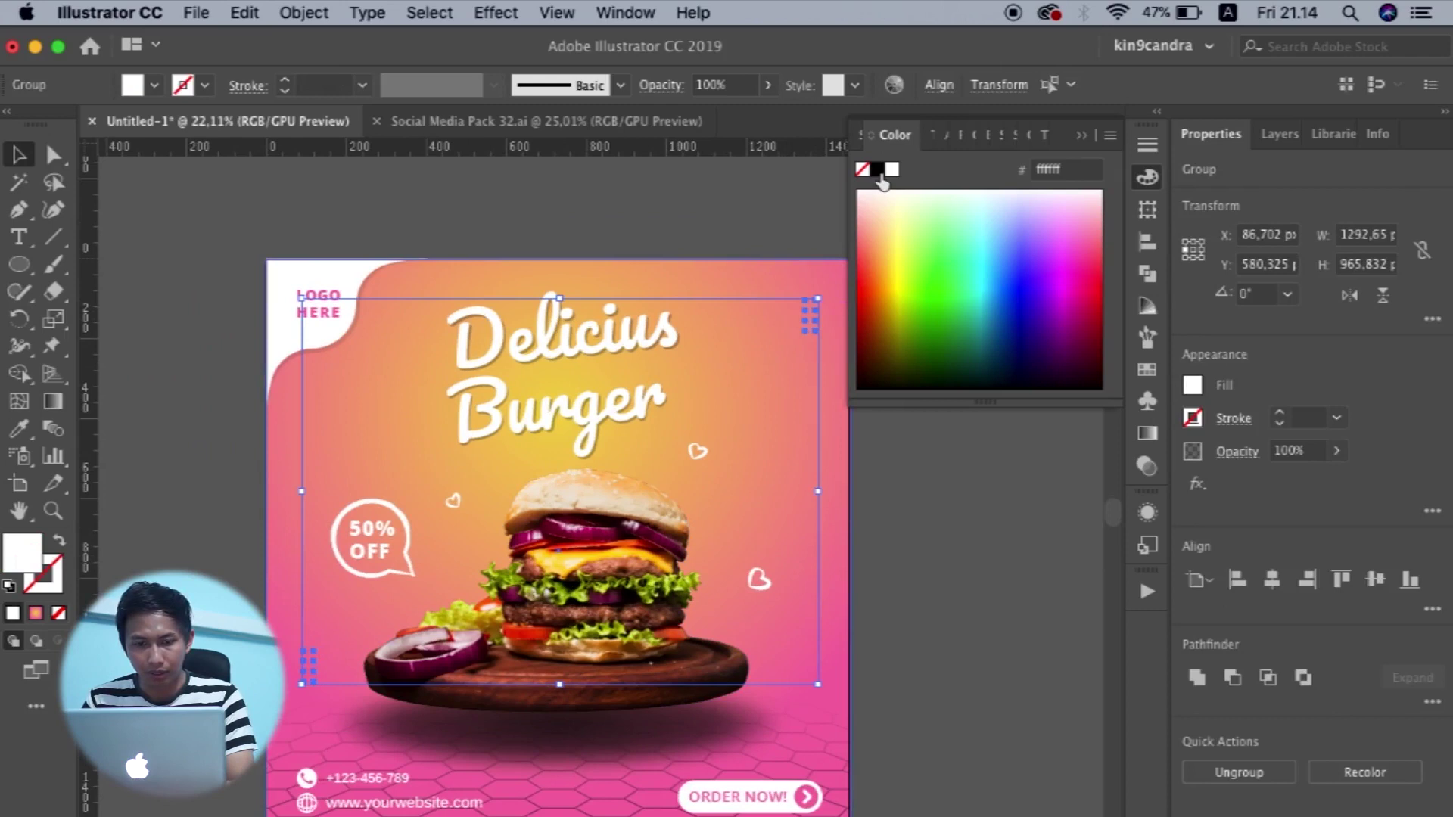
left_click(878, 171)
left_click(1235, 451)
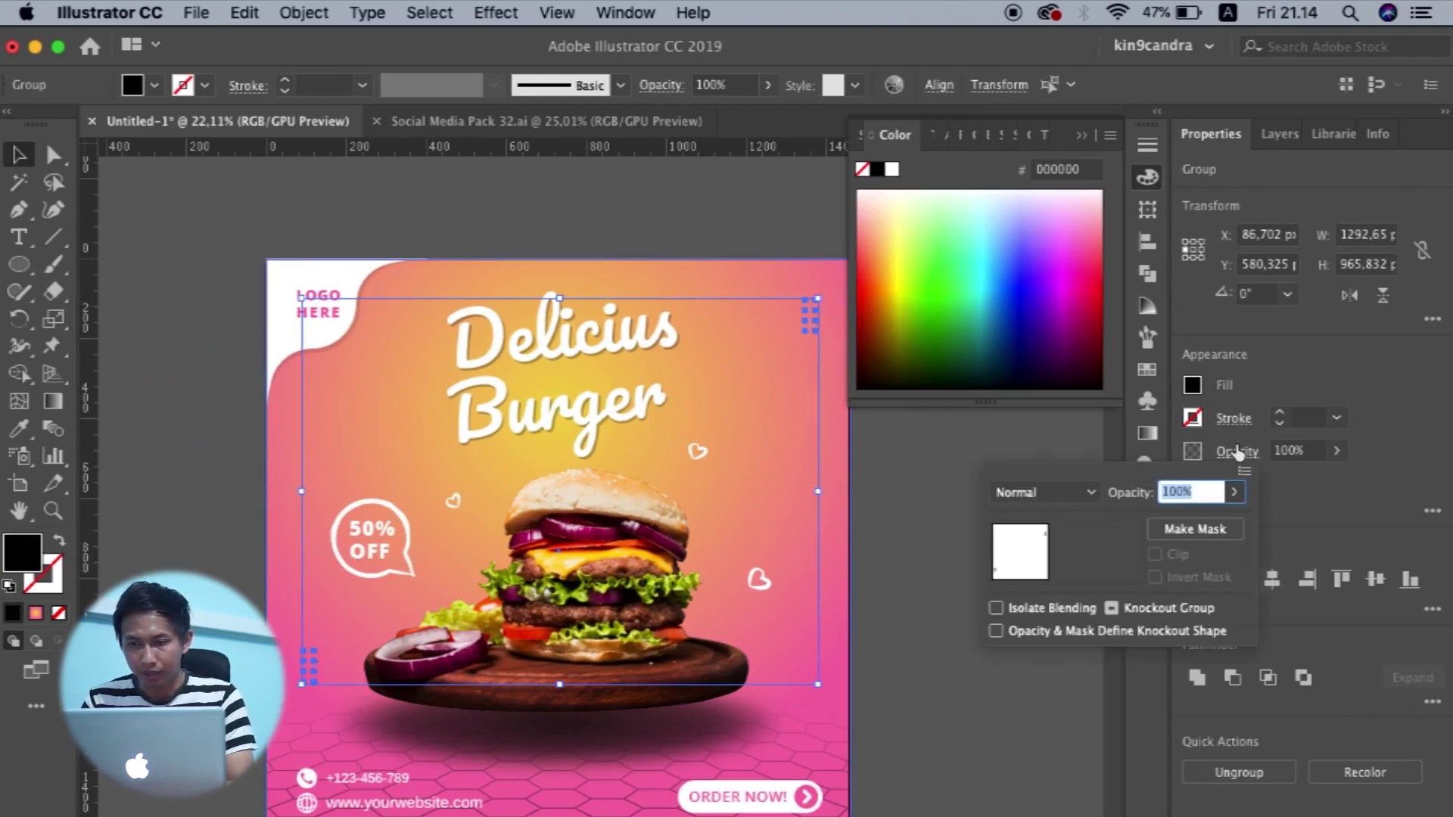
left_click(1044, 492)
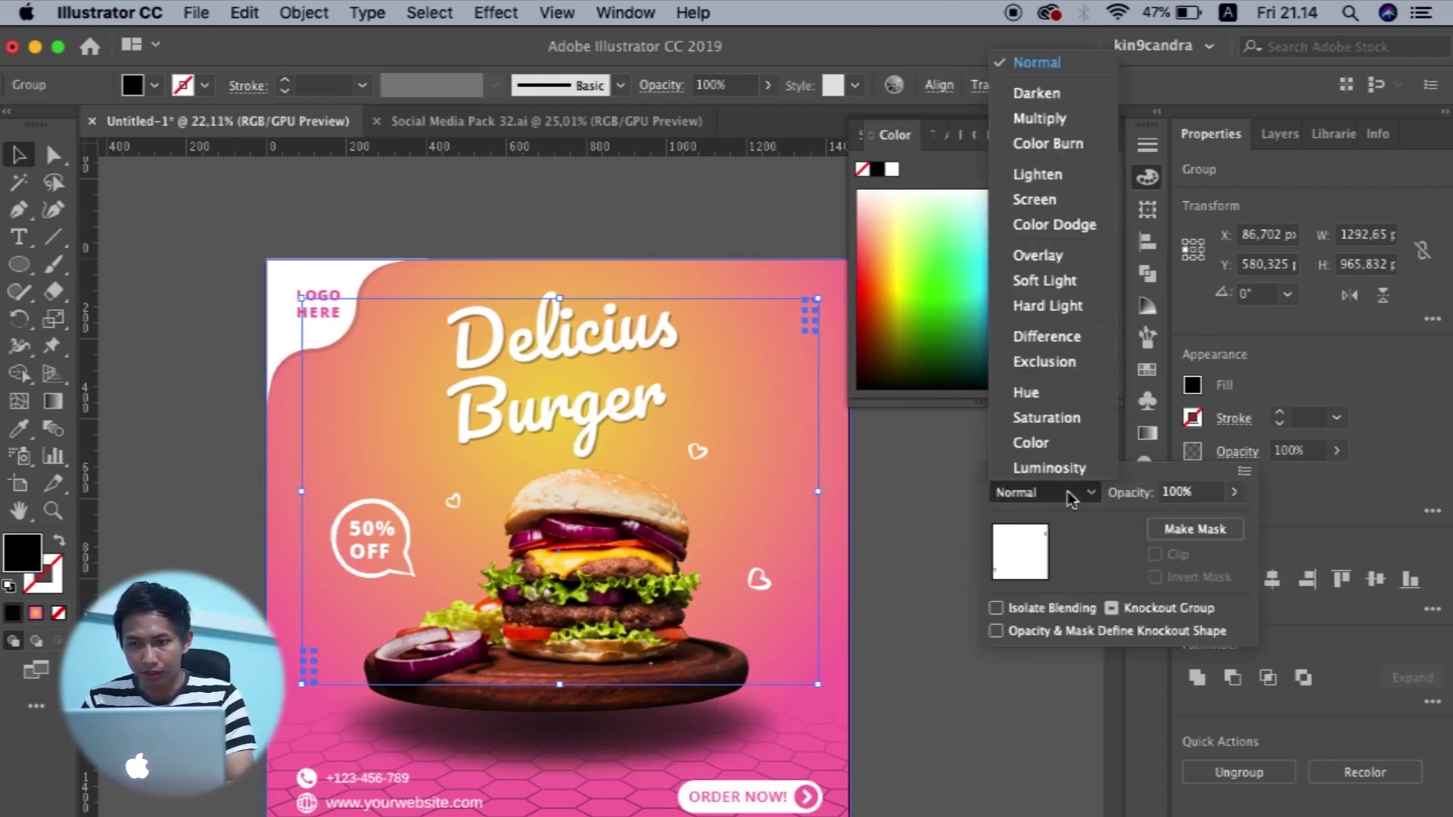
left_click(1067, 118)
Reduce the opacity of both dot grids to 30%.
left_click(1296, 457)
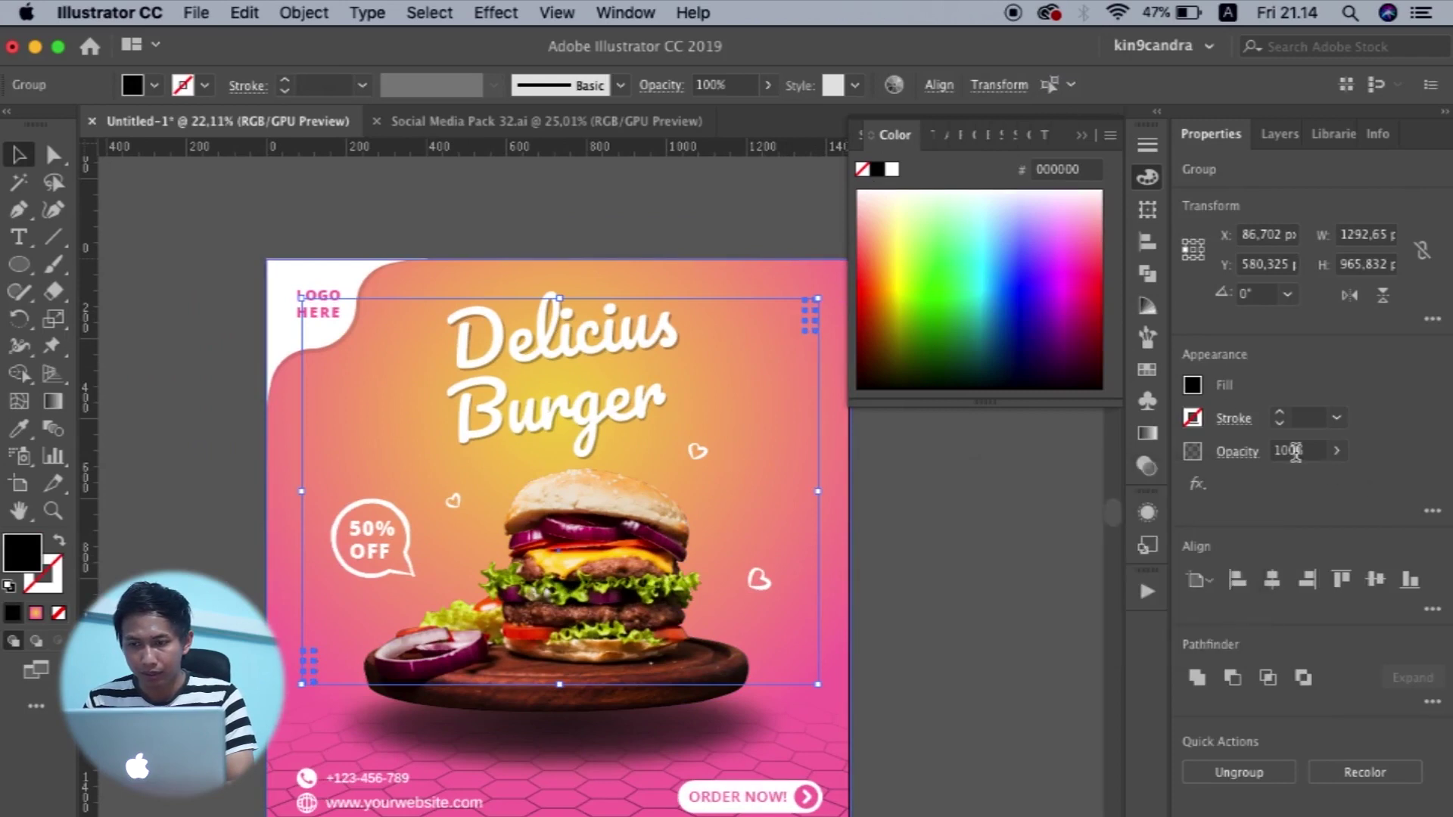
left_click(1289, 452)
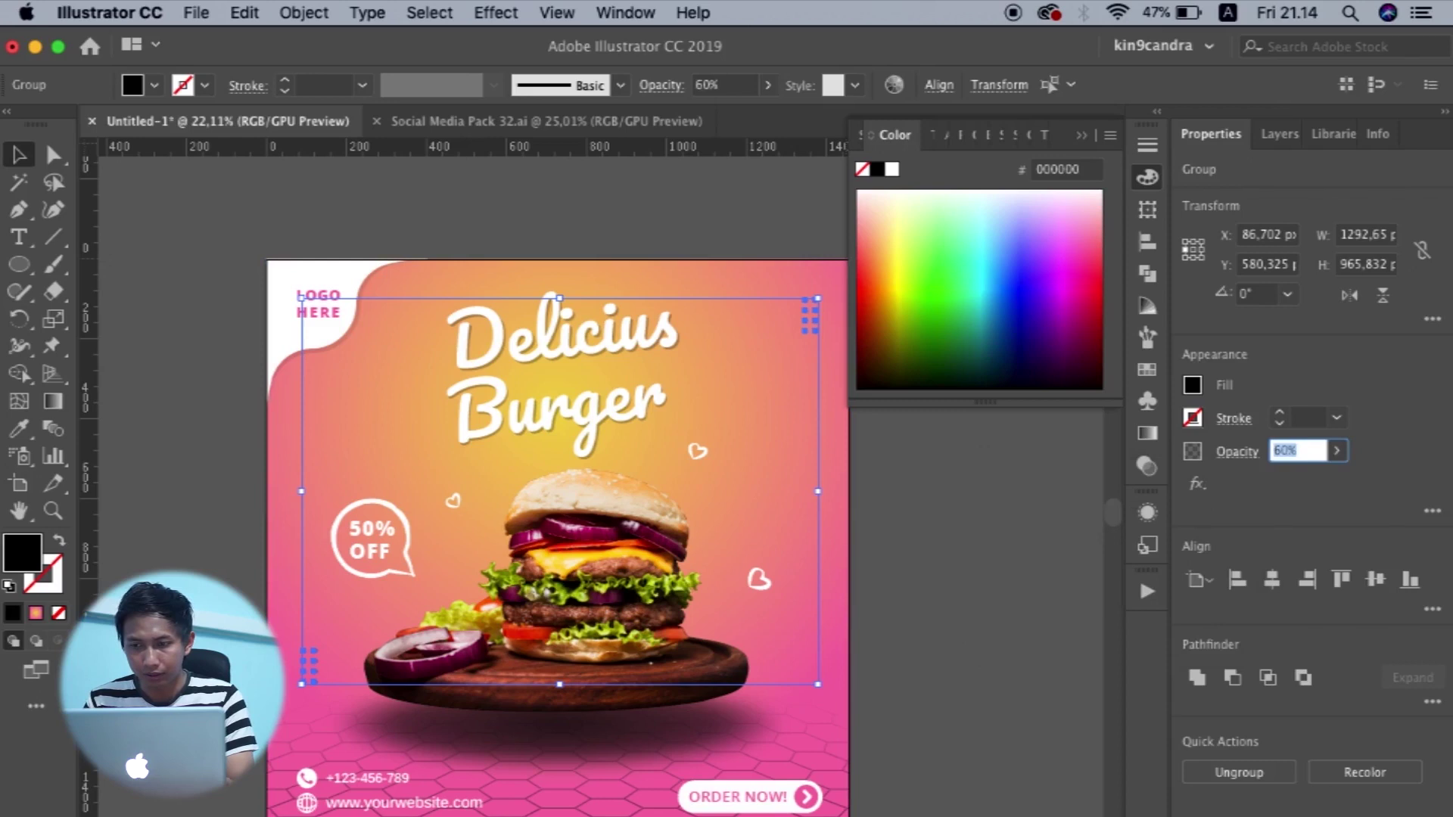
left_click(942, 627)
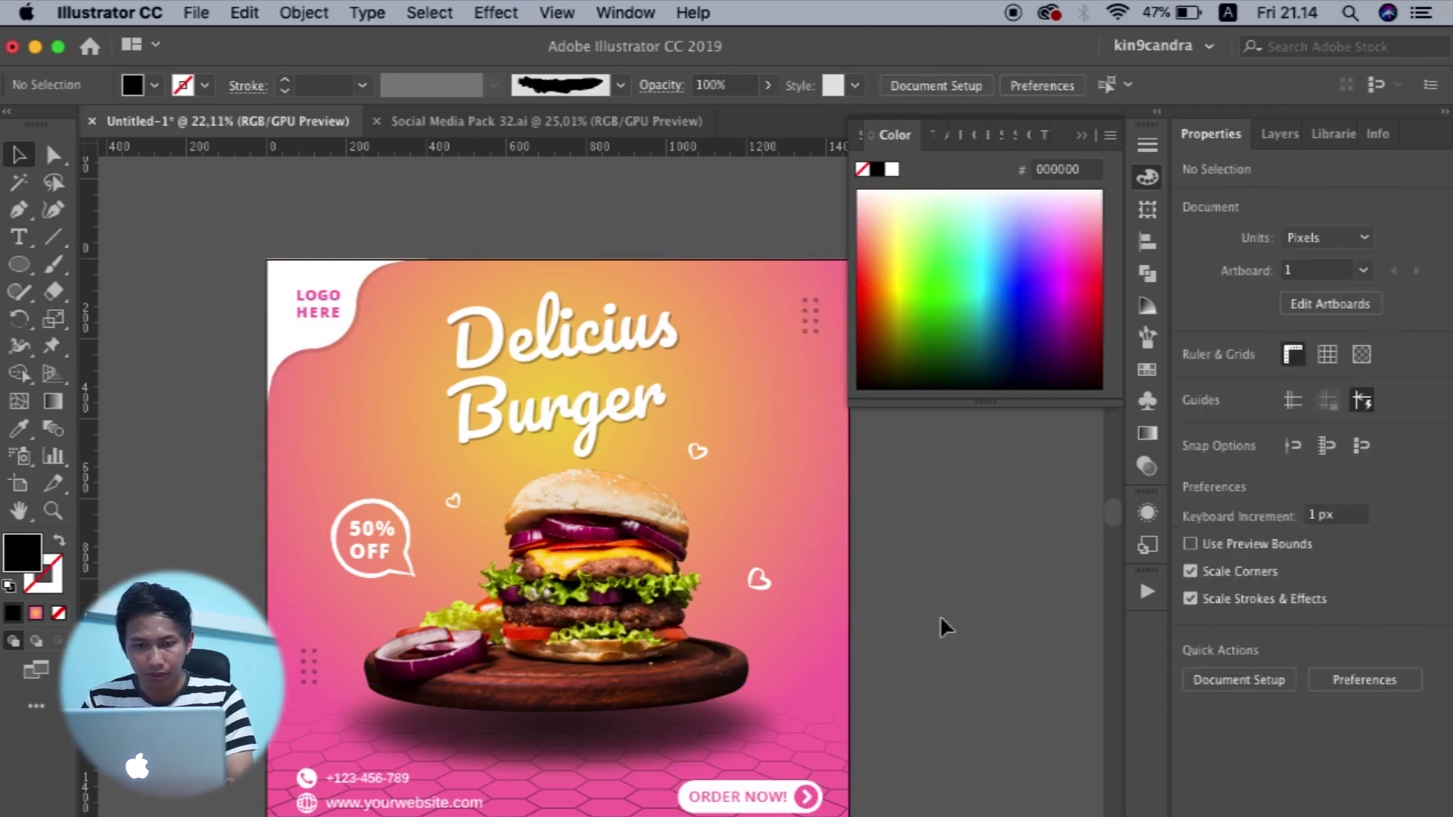
Set the opacity of both dot grids to 25%.
scroll(942, 627, "down", 2)
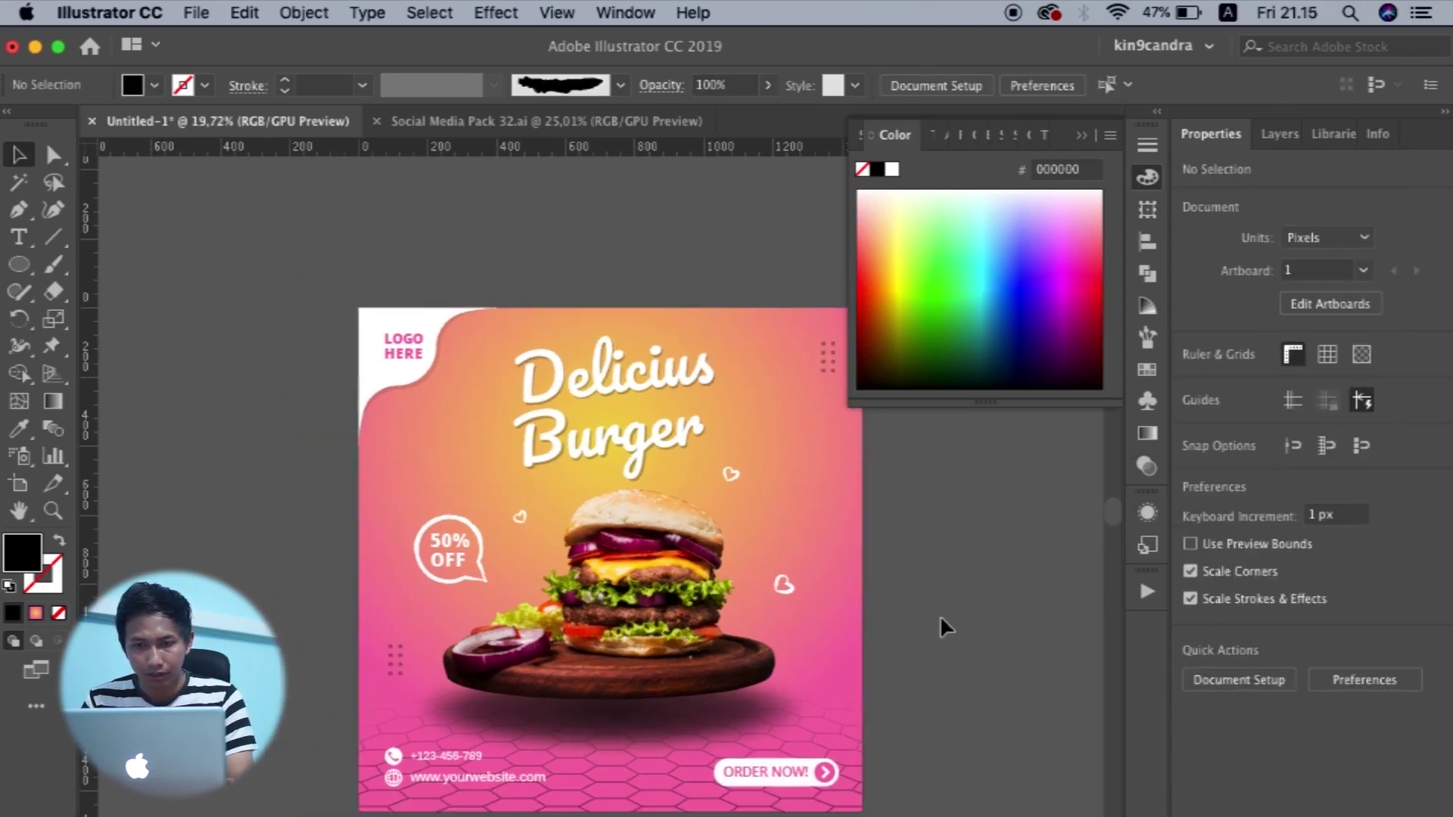
left_click(828, 362)
left_click(398, 652, "shift")
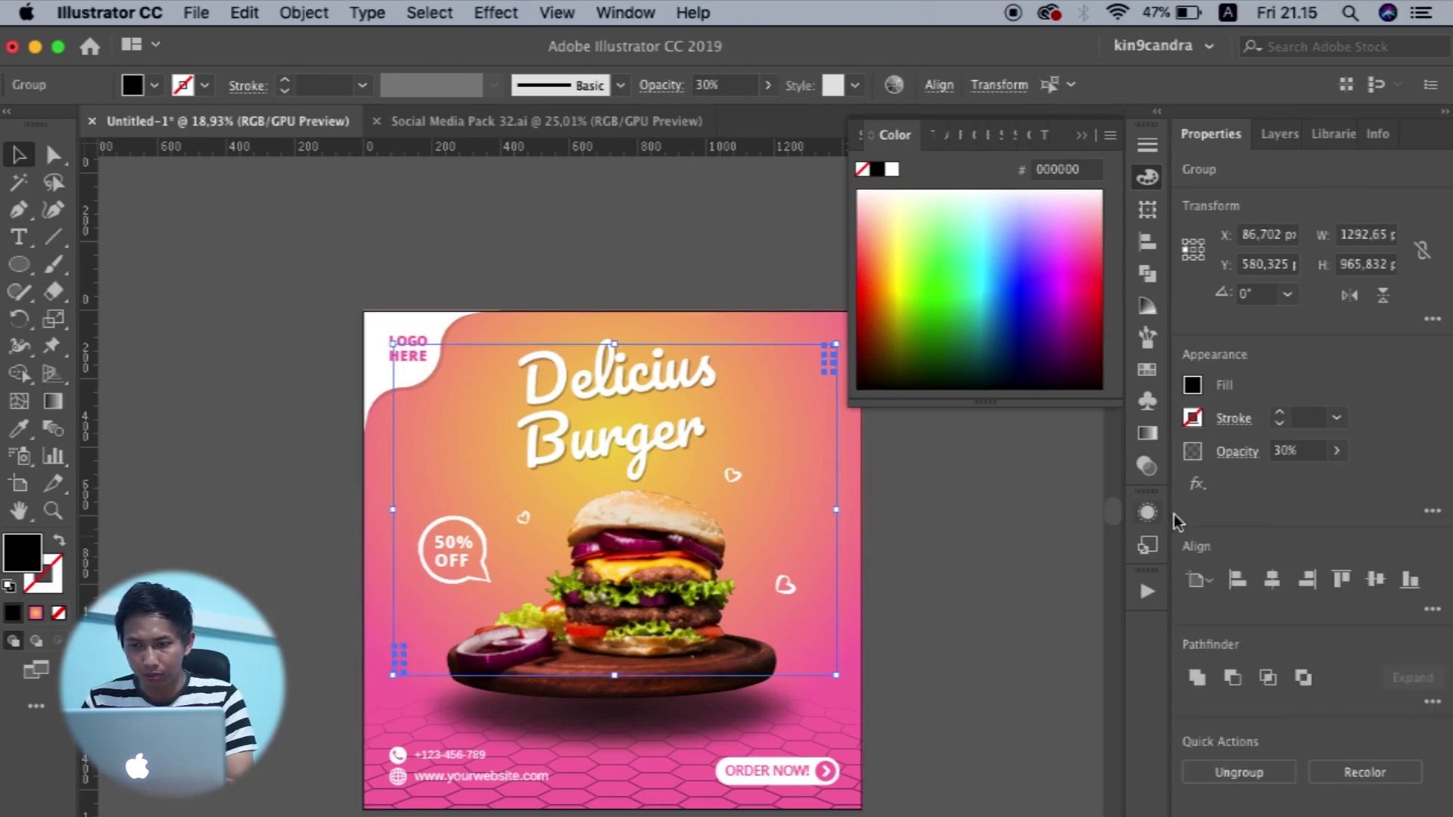
left_click(1286, 452)
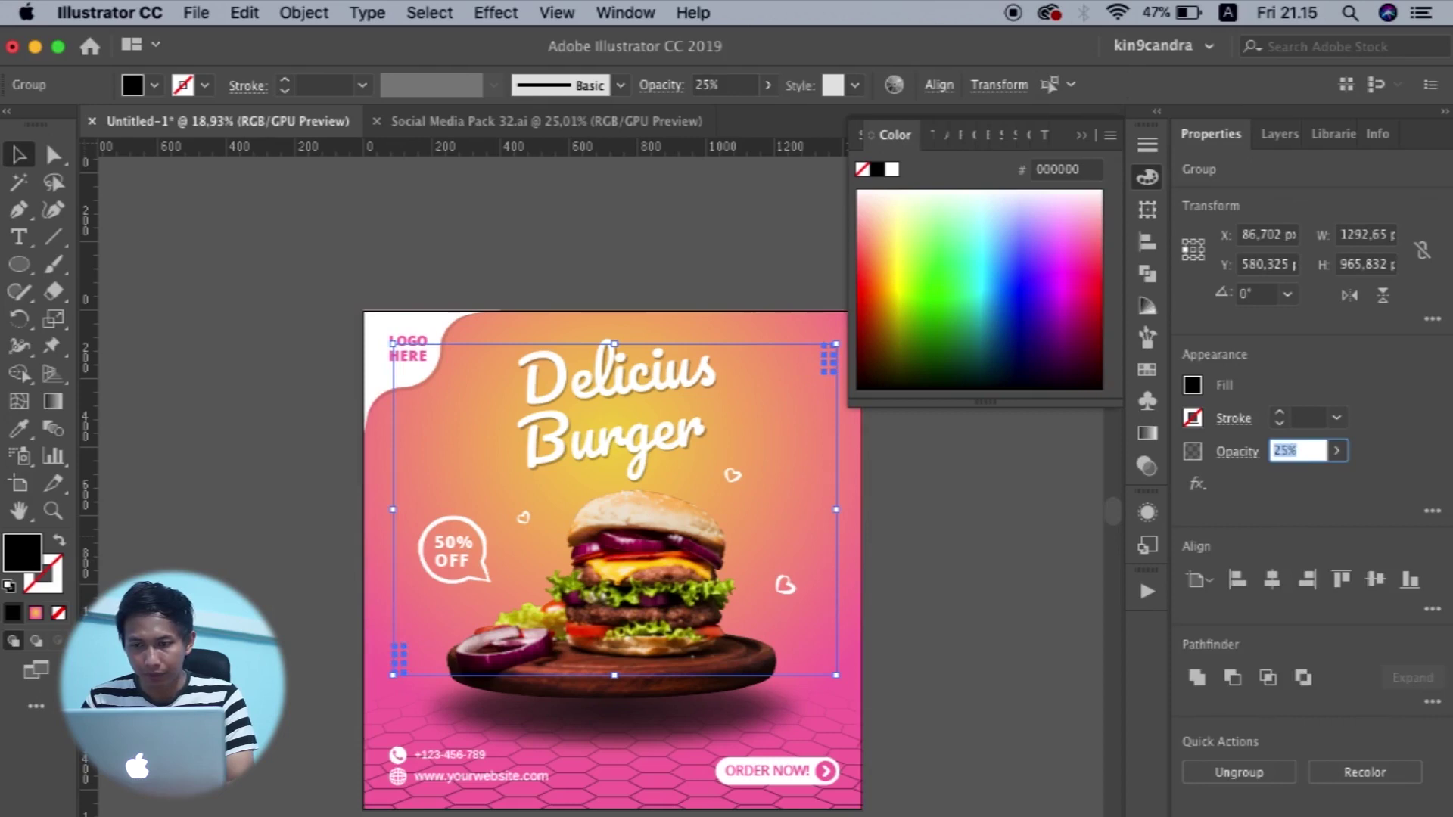
left_click(896, 573)
scroll(897, 573, "up", 5)
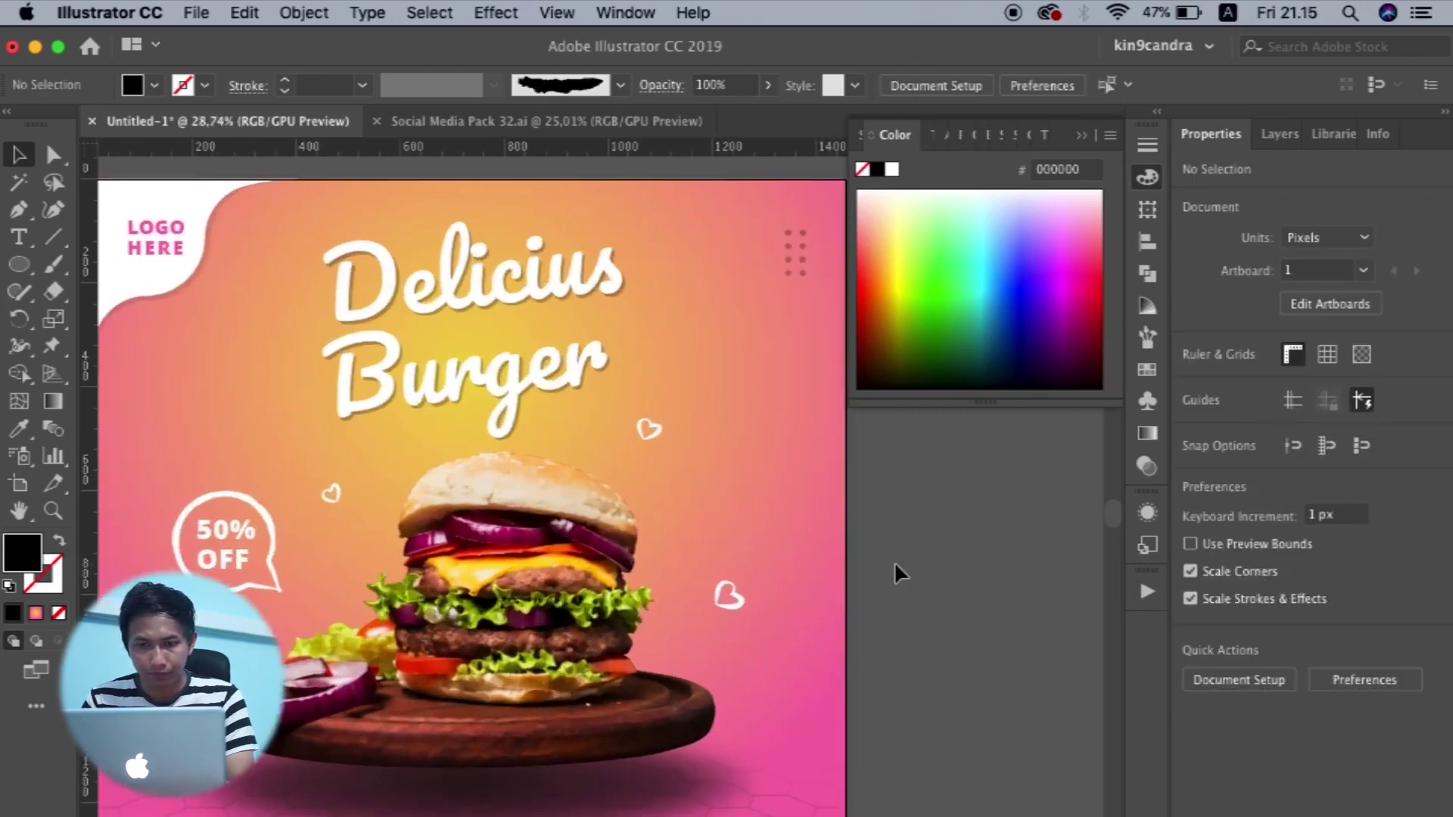